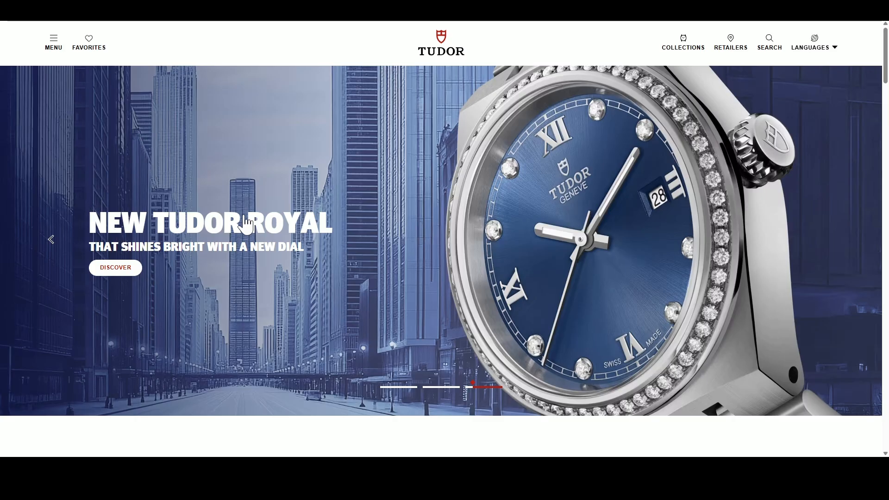
- Look through the Tudor homepage's hero slides and continue down to the new watches for 2025
{"action": "left_click", "coordinate": [442, 389]}
{"action": "left_click", "coordinate": [409, 391]}
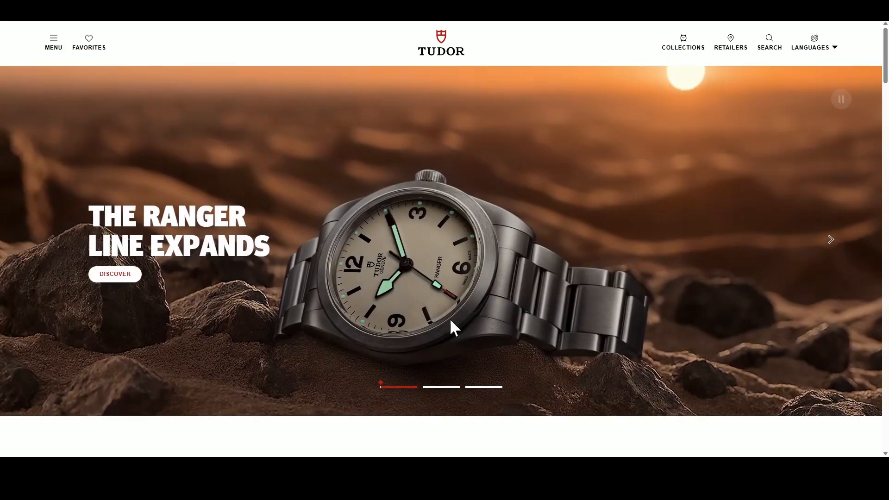
{"action": "scroll", "coordinate": [450, 321], "scroll_direction": "down", "scroll_amount": 7}
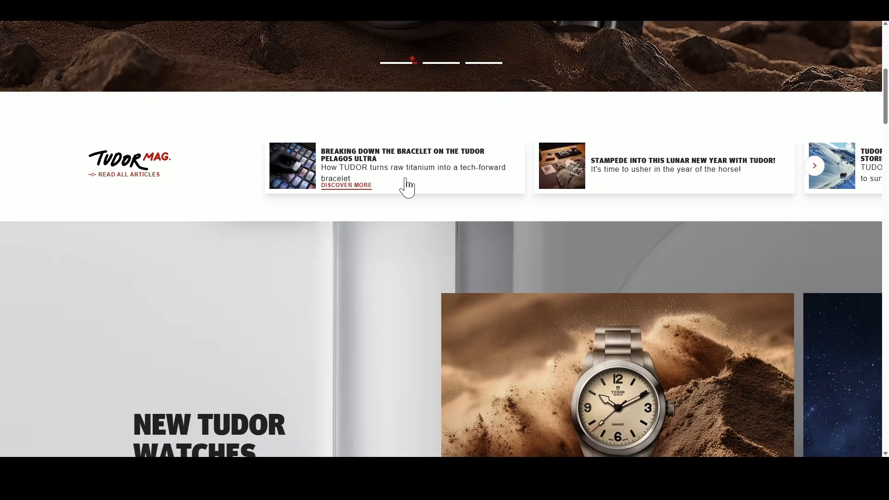
{"action": "scroll", "coordinate": [430, 189], "scroll_direction": "down", "scroll_amount": 5}
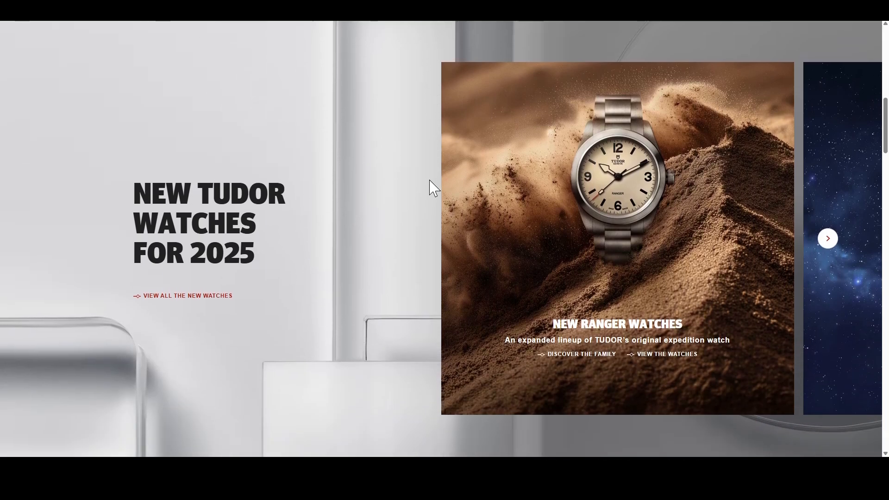
- Browse the new 2025 watches carousel on the Tudor homepage as far as the Black Bay Pro
{"action": "left_click", "coordinate": [832, 242]}
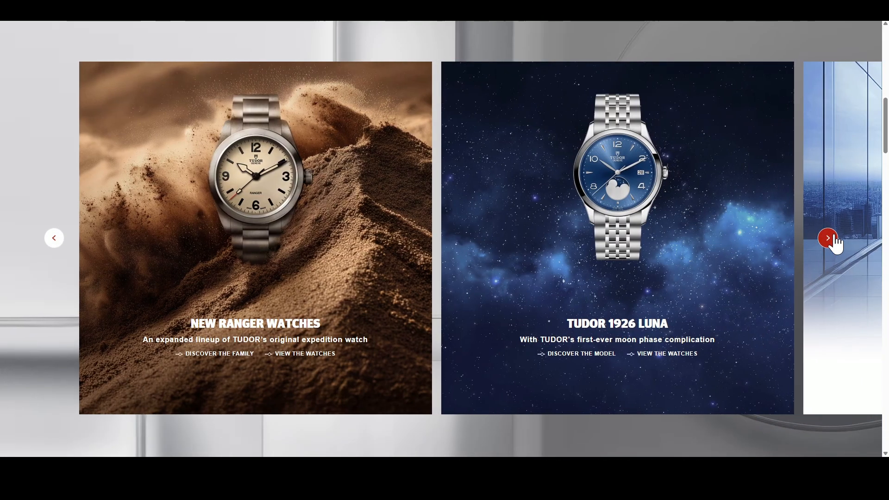
{"action": "left_click", "coordinate": [828, 237]}
{"action": "left_click", "coordinate": [828, 238]}
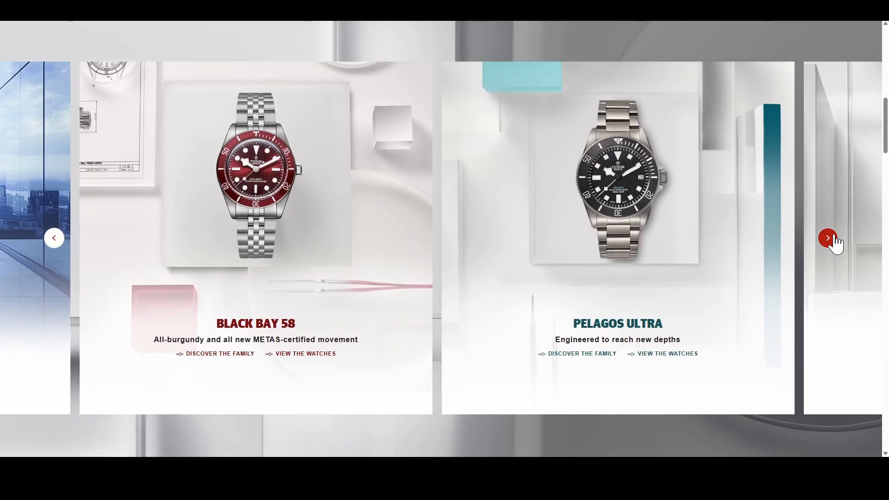
{"action": "left_click", "coordinate": [828, 238]}
{"action": "left_click", "coordinate": [828, 240]}
{"action": "scroll", "coordinate": [710, 293], "scroll_direction": "down", "scroll_amount": 5}
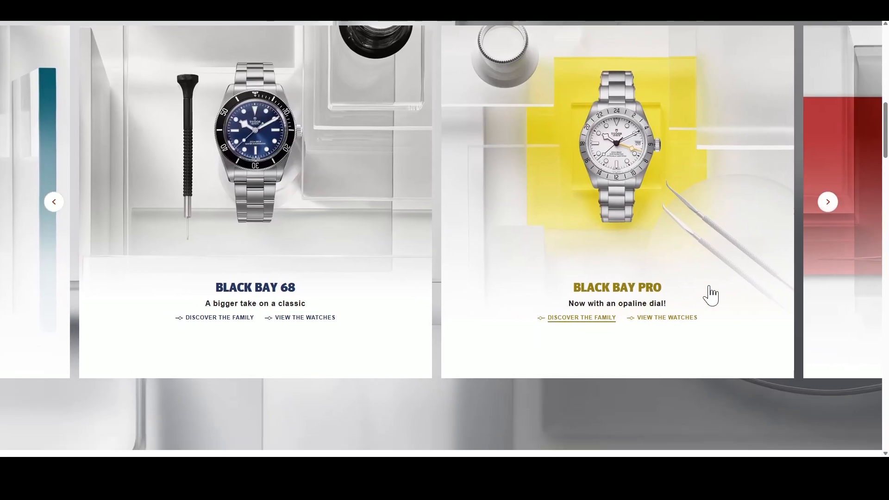
{"action": "scroll", "coordinate": [713, 293], "scroll_direction": "down", "scroll_amount": 5}
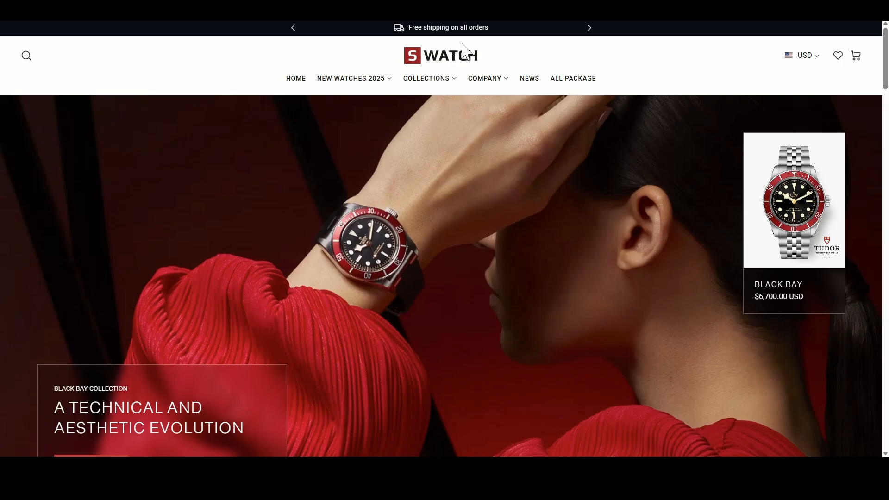
- View the S Watch demo store's hero slides and its featured product section
{"action": "mouse_move", "coordinate": [426, 78]}
{"action": "scroll", "coordinate": [423, 303], "scroll_direction": "down", "scroll_amount": 3}
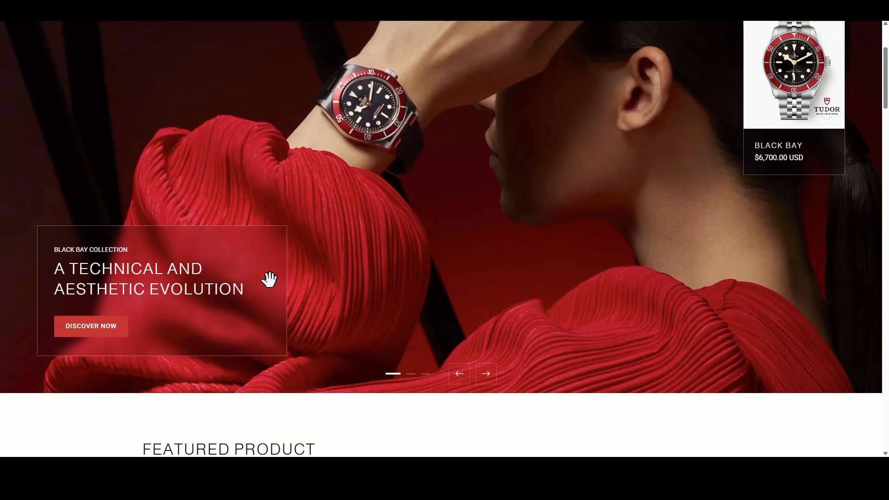
{"action": "left_click", "coordinate": [410, 374]}
{"action": "left_click", "coordinate": [425, 374]}
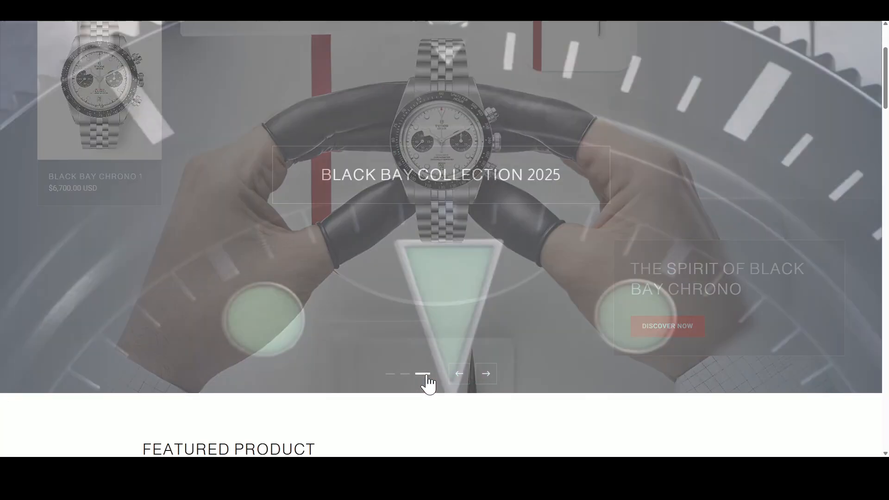
{"action": "scroll", "coordinate": [417, 237], "scroll_direction": "down", "scroll_amount": 3}
{"action": "scroll", "coordinate": [453, 240], "scroll_direction": "down", "scroll_amount": 5}
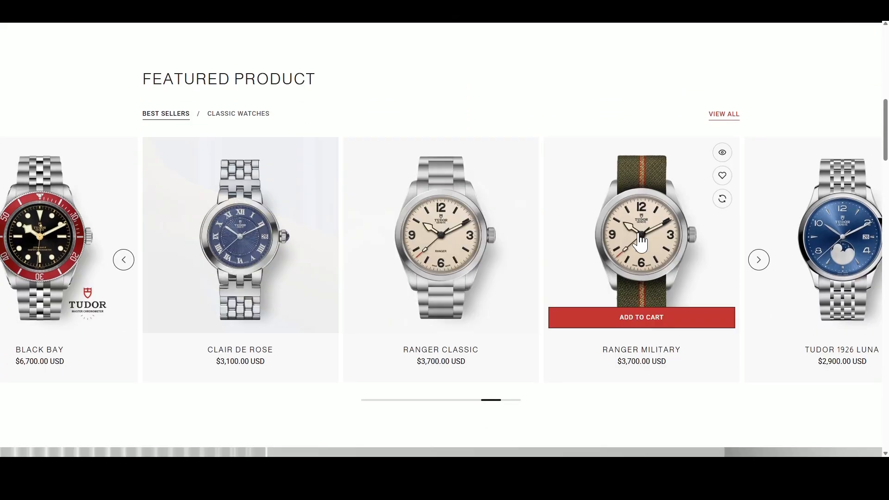
- Browse the demo store's carousel of new Tudor watches for 2025 and the style match section below it
{"action": "scroll", "coordinate": [528, 245], "scroll_direction": "down", "scroll_amount": 9}
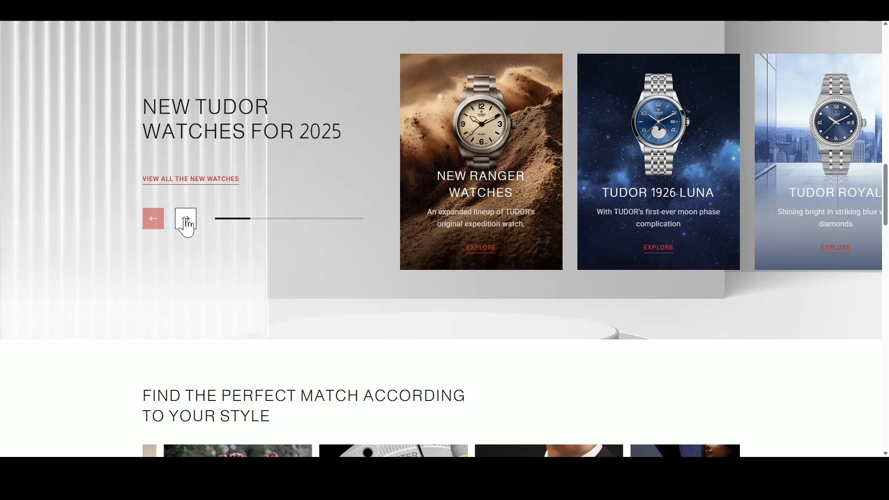
{"action": "left_click", "coordinate": [185, 222]}
{"action": "left_click", "coordinate": [185, 221]}
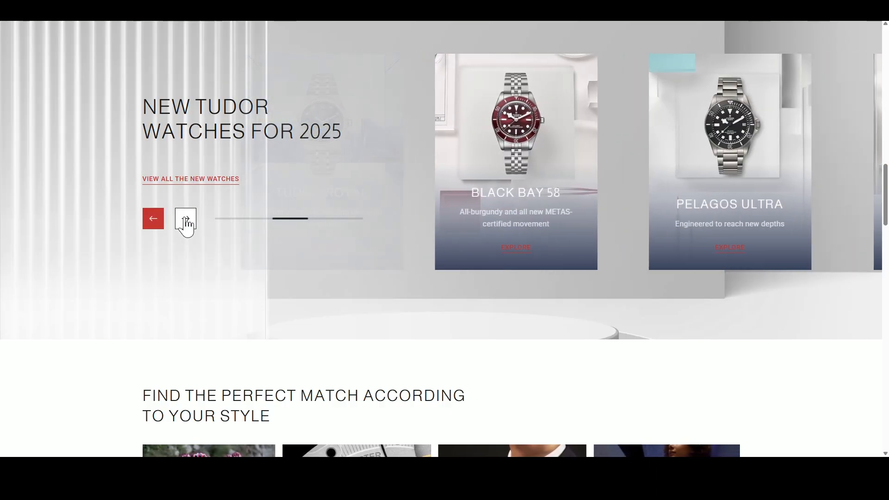
{"action": "left_click", "coordinate": [185, 221]}
{"action": "scroll", "coordinate": [285, 276], "scroll_direction": "down", "scroll_amount": 4}
{"action": "scroll", "coordinate": [285, 276], "scroll_direction": "down", "scroll_amount": 1}
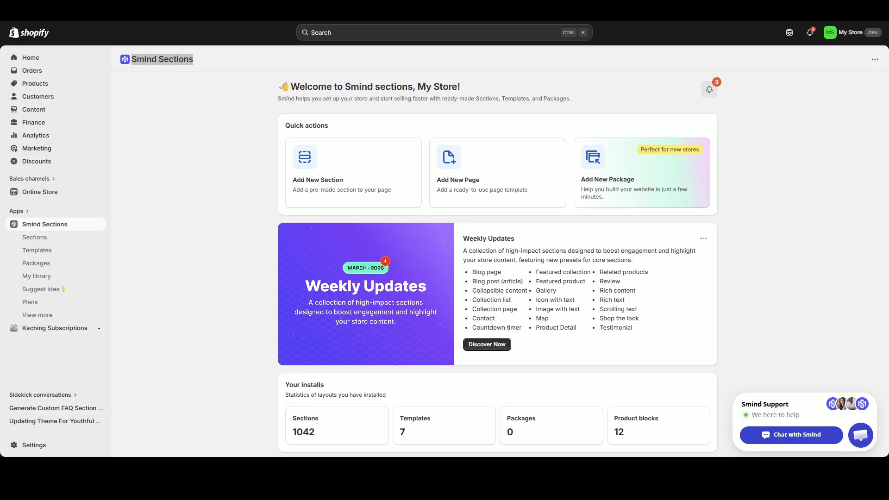
{"action": "left_click", "coordinate": [197, 60]}
{"action": "left_click_drag", "start_coordinate": [197, 61], "coordinate": [130, 68]}
{"action": "left_click", "coordinate": [144, 62]}
{"action": "left_click", "coordinate": [145, 60]}
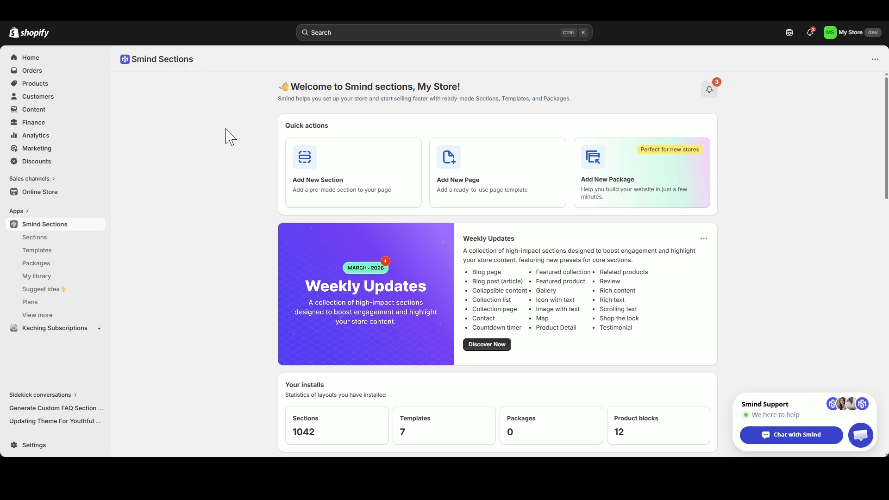
- Open the Packages library of Smind Sections and preview the Swiss watch package's homepage
{"action": "left_click", "coordinate": [44, 263]}
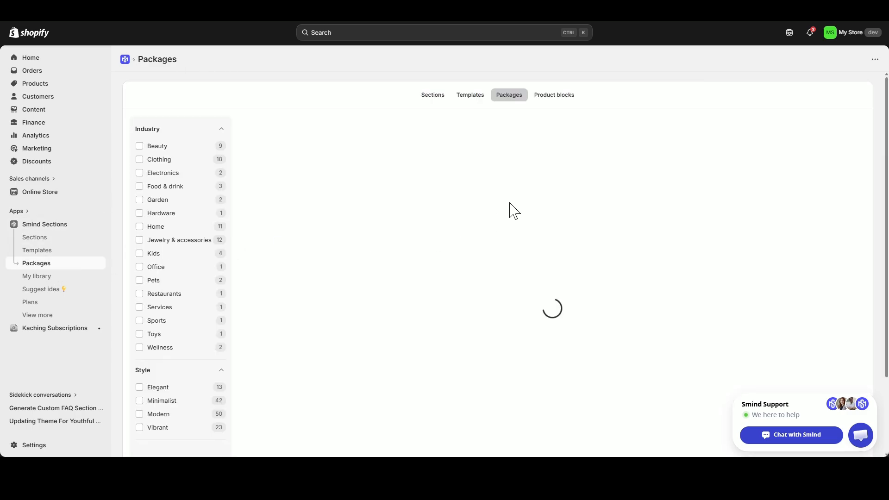
{"action": "scroll", "coordinate": [512, 214], "scroll_direction": "down", "scroll_amount": 3}
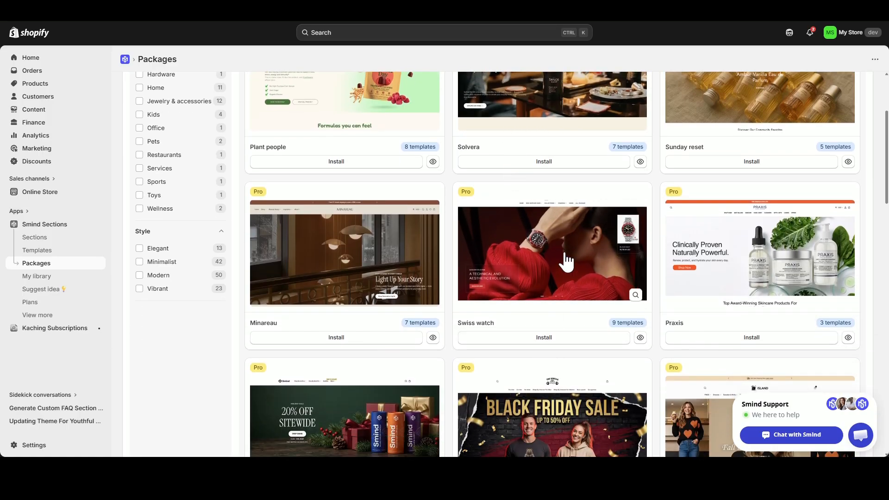
{"action": "left_click", "coordinate": [566, 262]}
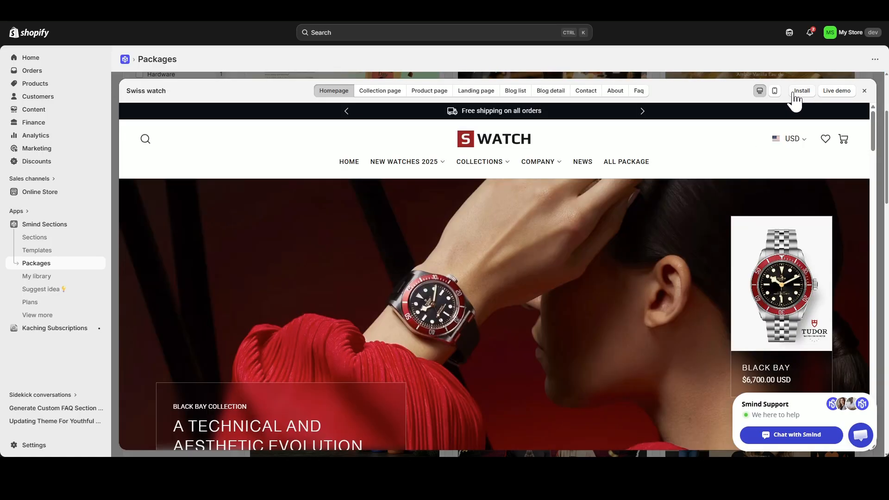
{"action": "scroll", "coordinate": [675, 242], "scroll_direction": "down", "scroll_amount": 6}
{"action": "scroll", "coordinate": [675, 242], "scroll_direction": "up", "scroll_amount": 6}
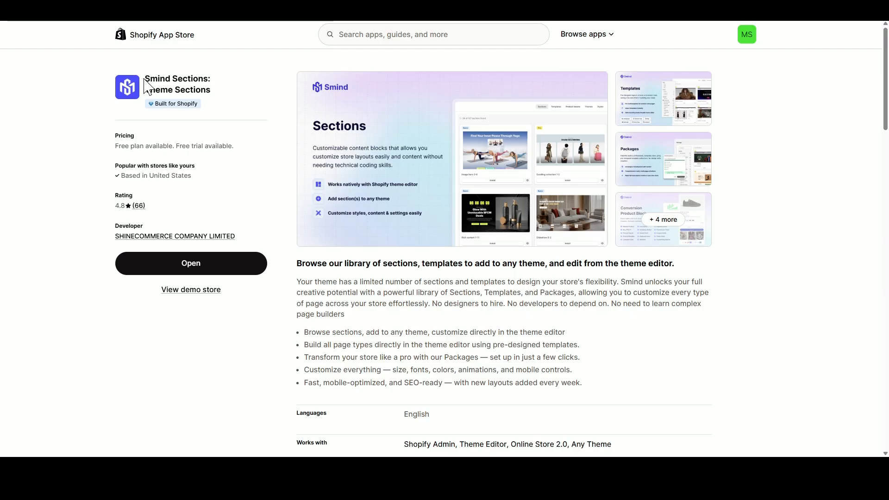
- Read the Smind Sections listing in the Shopify App Store, including its headline, description and feature bullet points
{"action": "mouse_move", "coordinate": [159, 82]}
{"action": "left_mouse_down"}
{"action": "mouse_move", "coordinate": [211, 91]}
{"action": "mouse_move", "coordinate": [148, 78]}
{"action": "left_mouse_up"}
{"action": "left_click", "coordinate": [178, 78]}
{"action": "left_click_drag", "start_coordinate": [299, 262], "coordinate": [675, 268]}
{"action": "left_click", "coordinate": [522, 296]}
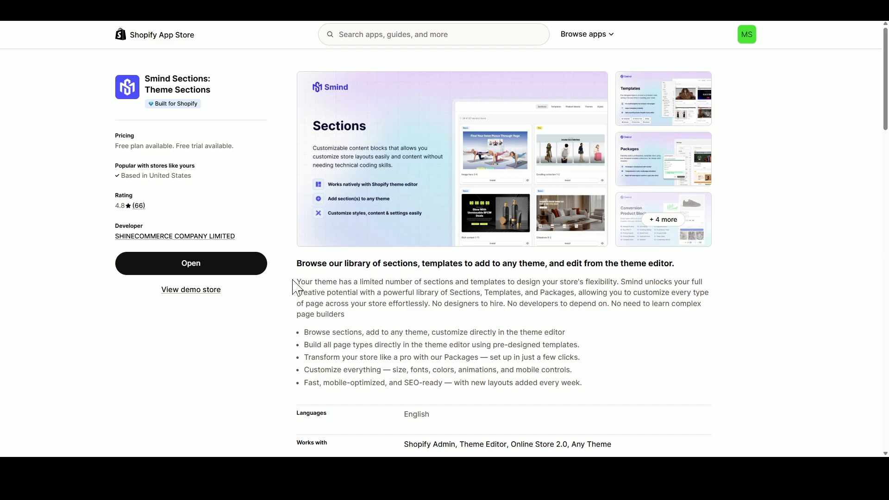
{"action": "left_click_drag", "start_coordinate": [298, 283], "coordinate": [350, 316]}
{"action": "left_click", "coordinate": [351, 316]}
{"action": "scroll", "coordinate": [383, 324], "scroll_direction": "down", "scroll_amount": 1}
{"action": "left_click_drag", "start_coordinate": [305, 285], "coordinate": [587, 343]}
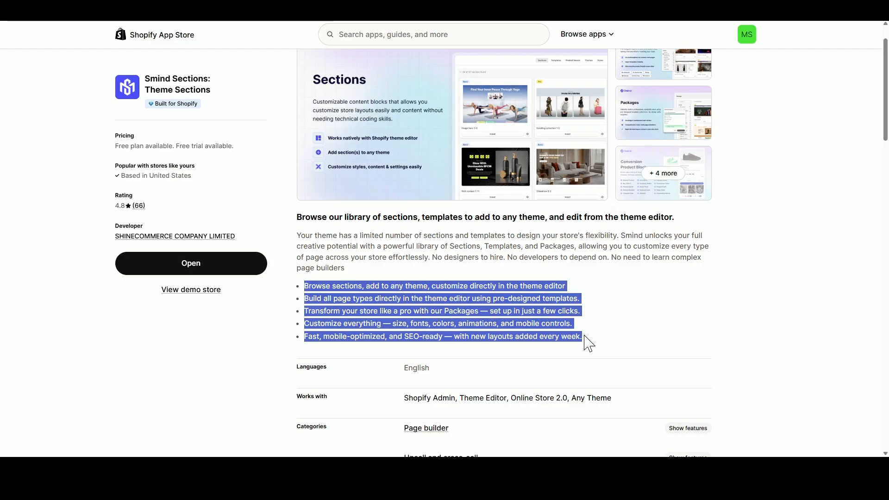
{"action": "left_click", "coordinate": [480, 310]}
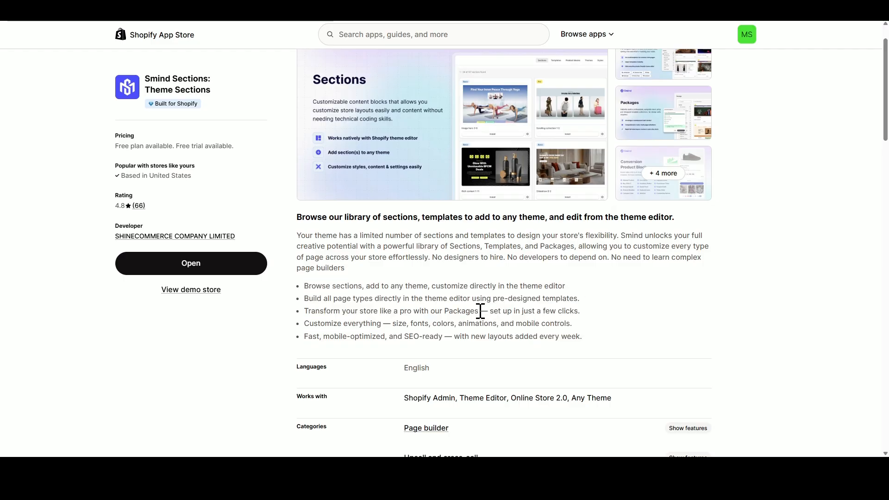
- Open the Smind Sections app in the Shopify admin and browse its Sections library
{"action": "left_click", "coordinate": [205, 259]}
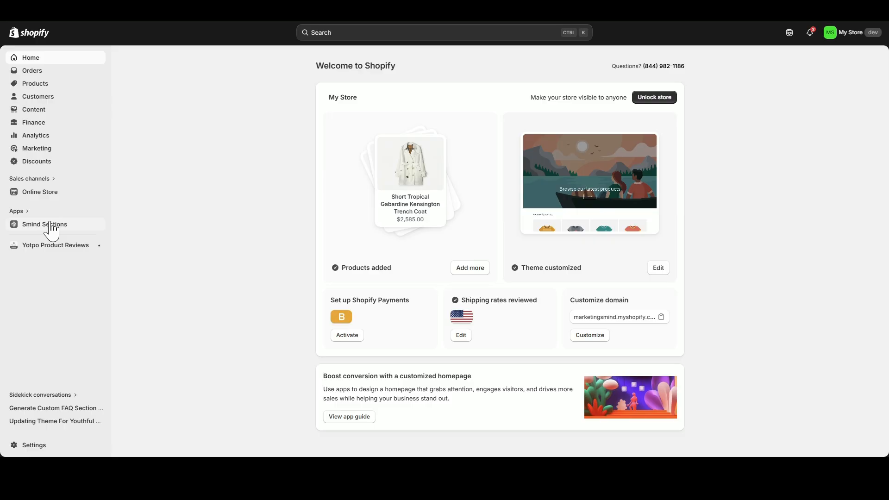
{"action": "left_click", "coordinate": [50, 225]}
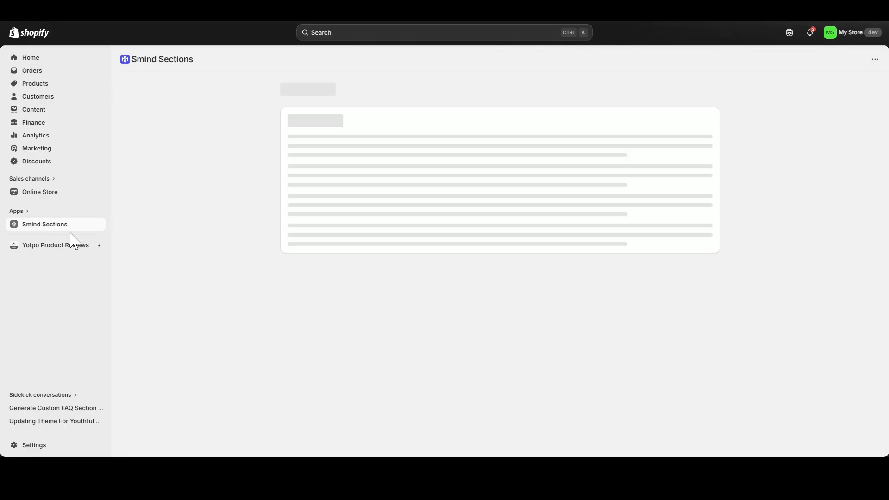
{"action": "left_click", "coordinate": [37, 237]}
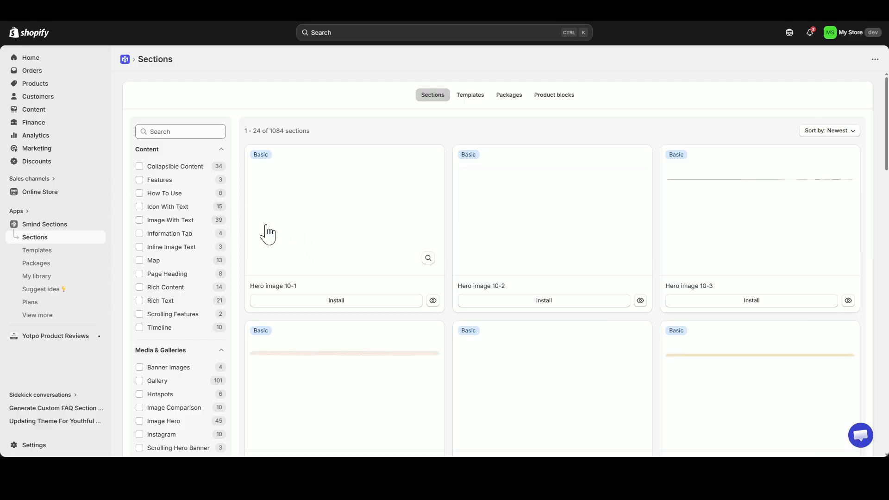
{"action": "scroll", "coordinate": [417, 255], "scroll_direction": "down", "scroll_amount": 1}
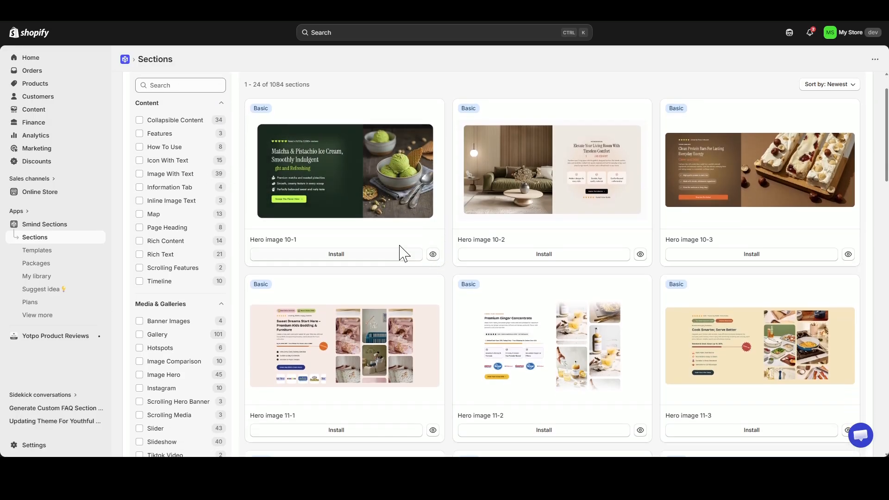
{"action": "scroll", "coordinate": [183, 341], "scroll_direction": "down", "scroll_amount": 5}
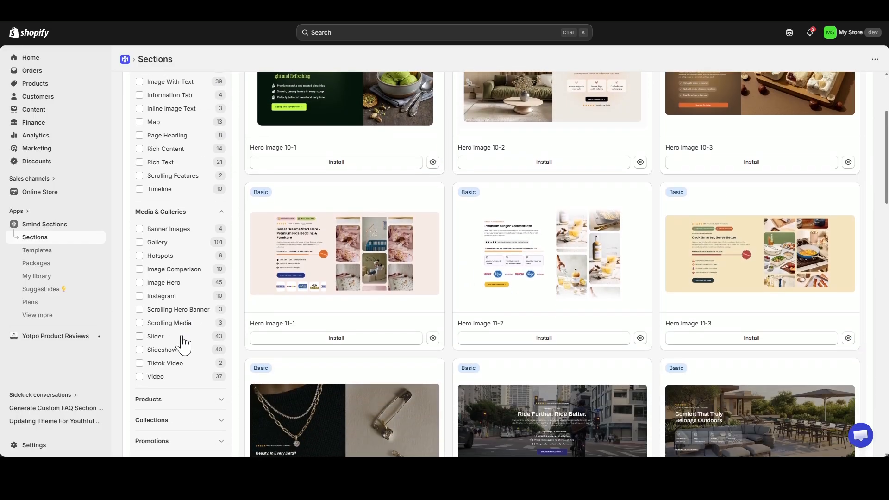
- Expand the Products, Collections, Promotions and Brand Trust filter categories in the Sections library
{"action": "left_click", "coordinate": [206, 262]}
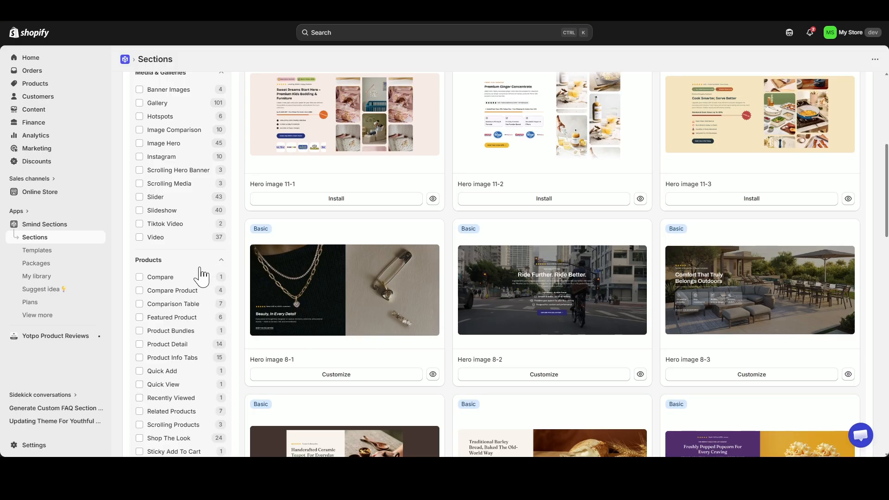
{"action": "scroll", "coordinate": [200, 245], "scroll_direction": "down", "scroll_amount": 6}
{"action": "left_click", "coordinate": [214, 259]}
{"action": "scroll", "coordinate": [210, 271], "scroll_direction": "down", "scroll_amount": 2}
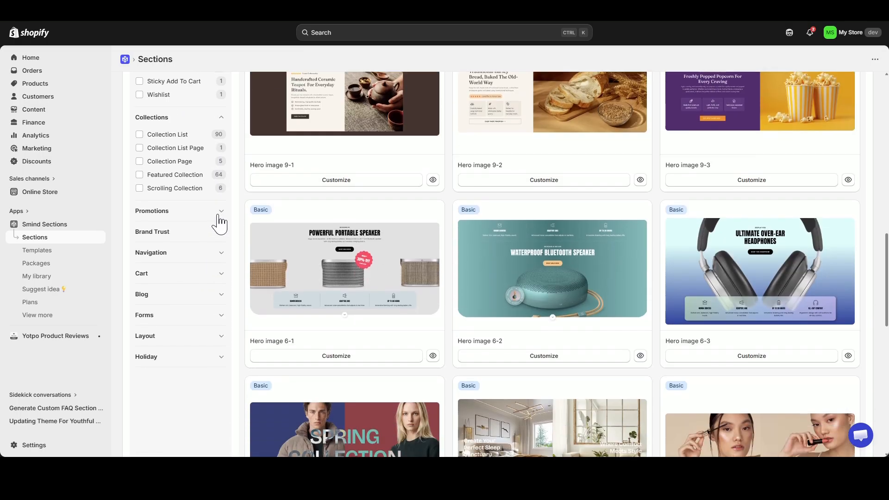
{"action": "left_click", "coordinate": [217, 213]}
{"action": "scroll", "coordinate": [212, 274], "scroll_direction": "down", "scroll_amount": 2}
{"action": "left_click", "coordinate": [208, 243]}
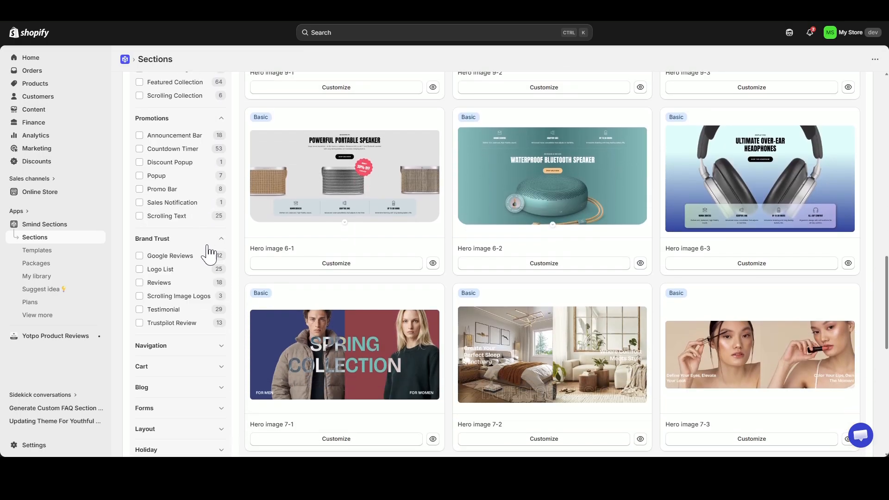
- Expand the Navigation, Cart and Blog filter categories of the Sections library
{"action": "left_click", "coordinate": [190, 345]}
{"action": "scroll", "coordinate": [183, 354], "scroll_direction": "down", "scroll_amount": 1}
{"action": "left_click", "coordinate": [175, 356]}
{"action": "scroll", "coordinate": [178, 358], "scroll_direction": "down", "scroll_amount": 2}
{"action": "left_click", "coordinate": [171, 328]}
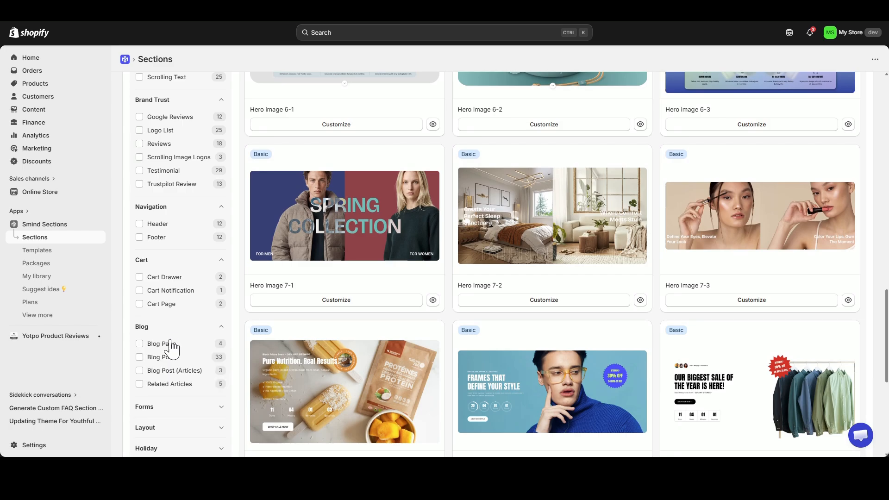
- Expand the Forms, Layout and Holiday filter categories, then return toward the start of the Sections library
{"action": "scroll", "coordinate": [167, 351], "scroll_direction": "down", "scroll_amount": 3}
{"action": "left_click", "coordinate": [167, 269]}
{"action": "scroll", "coordinate": [171, 293], "scroll_direction": "down", "scroll_amount": 2}
{"action": "left_click", "coordinate": [164, 229]}
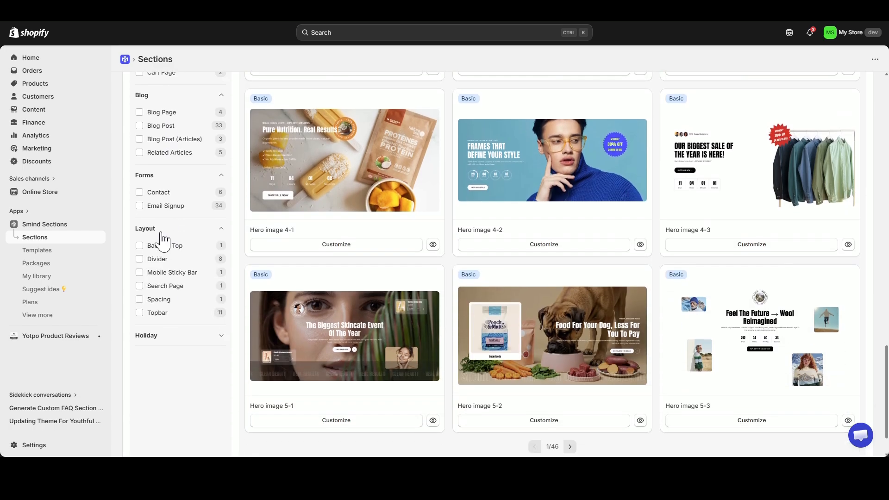
{"action": "left_click", "coordinate": [171, 332]}
{"action": "scroll", "coordinate": [192, 324], "scroll_direction": "up", "scroll_amount": 6}
{"action": "scroll", "coordinate": [191, 320], "scroll_direction": "up", "scroll_amount": 10}
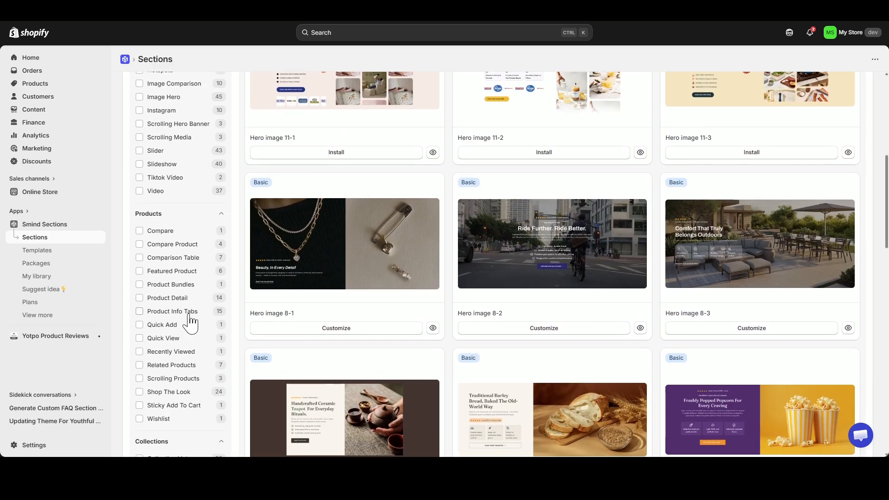
- Open the Templates library and look over its page templates and the page type and industry filters
{"action": "left_click", "coordinate": [469, 98]}
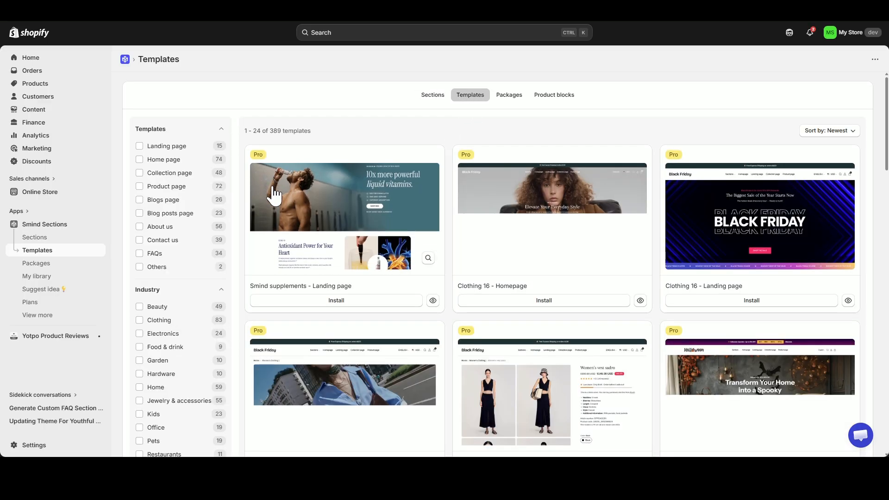
{"action": "scroll", "coordinate": [347, 199], "scroll_direction": "down", "scroll_amount": 1}
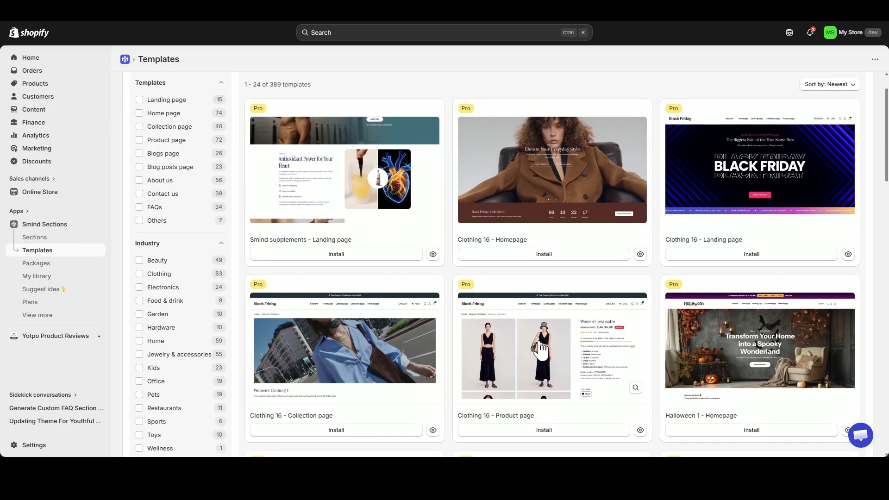
{"action": "scroll", "coordinate": [363, 327], "scroll_direction": "down", "scroll_amount": 2}
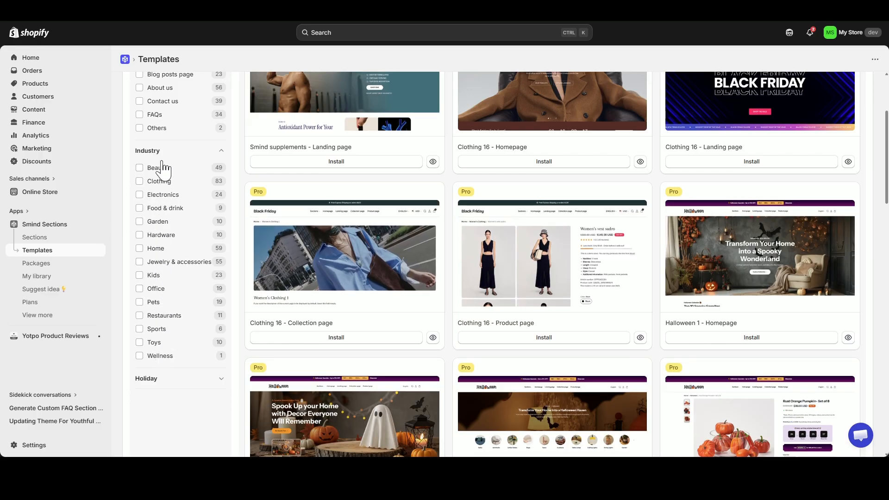
- Open the Dawn theme in the theme editor and look over its home page from banner to footer
{"action": "scroll", "coordinate": [160, 351], "scroll_direction": "up", "scroll_amount": 3}
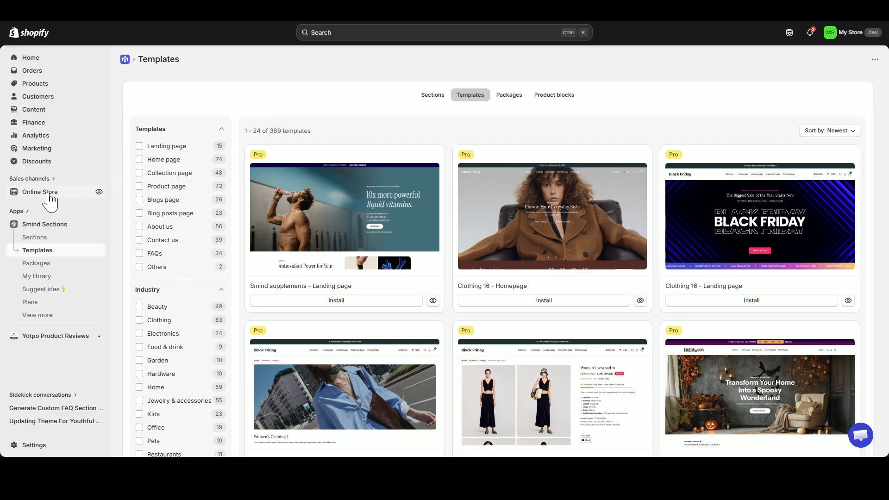
{"action": "left_click", "coordinate": [49, 195]}
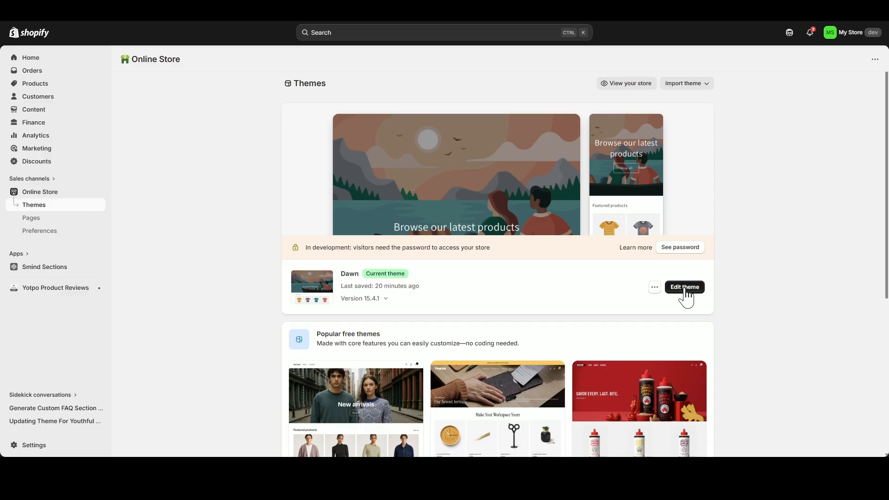
{"action": "left_click", "coordinate": [684, 288]}
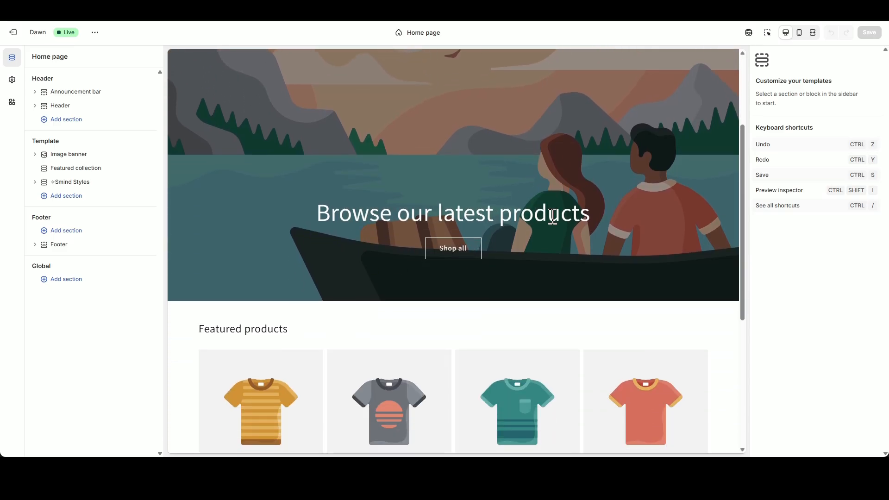
{"action": "scroll", "coordinate": [356, 196], "scroll_direction": "down", "scroll_amount": 3}
{"action": "left_click_drag", "start_coordinate": [224, 190], "coordinate": [284, 190]}
{"action": "left_click", "coordinate": [284, 190]}
{"action": "scroll", "coordinate": [328, 232], "scroll_direction": "down", "scroll_amount": 3}
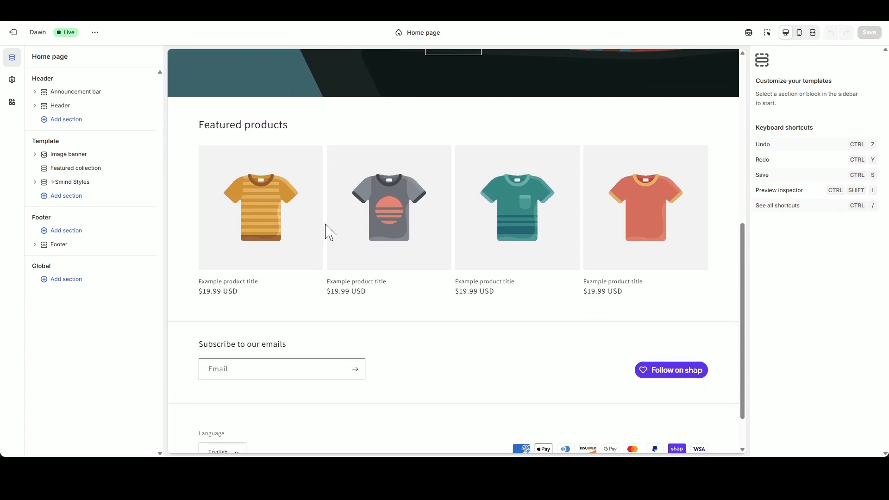
{"action": "scroll", "coordinate": [433, 317], "scroll_direction": "up", "scroll_amount": 6}
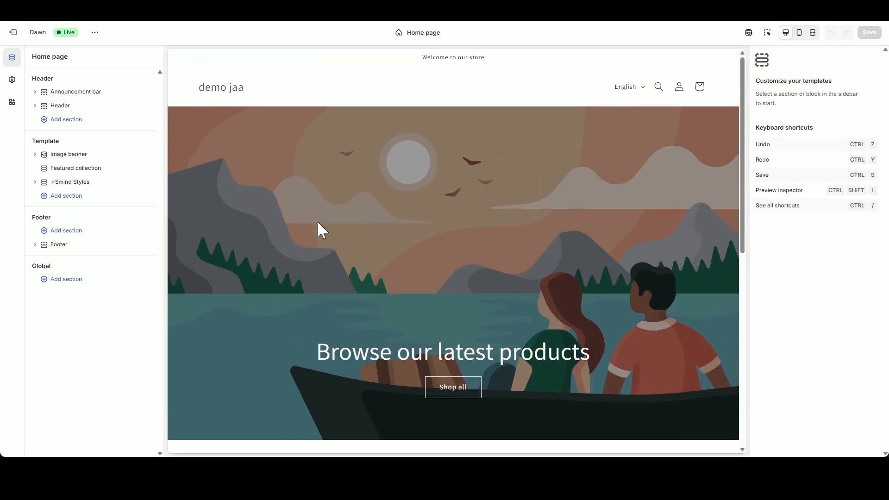
- Hide the default Announcement bar, Header, Image banner, Featured collection and Footer sections on the home page
{"action": "left_click", "coordinate": [143, 92]}
{"action": "left_click", "coordinate": [144, 106]}
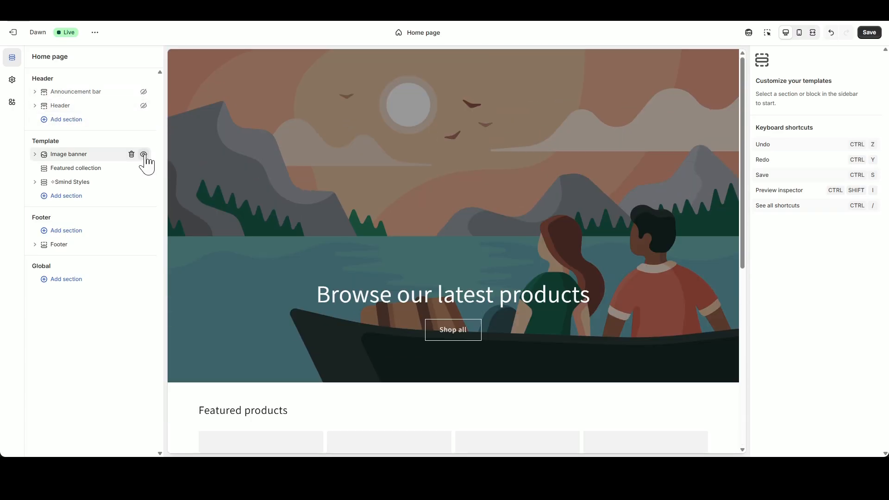
{"action": "left_click", "coordinate": [144, 154]}
{"action": "left_click", "coordinate": [143, 168]}
{"action": "left_click", "coordinate": [143, 244]}
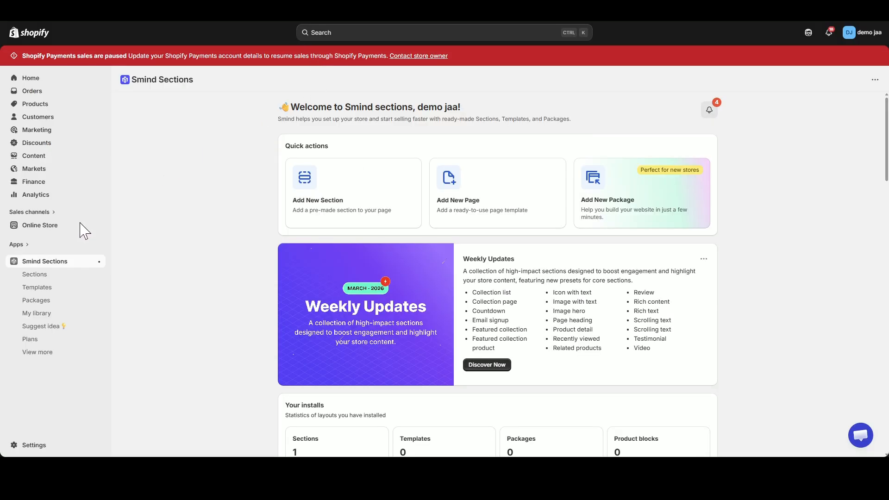
- Search the Smind Sections library for "Announcement Bar 1"
{"action": "left_click", "coordinate": [33, 274]}
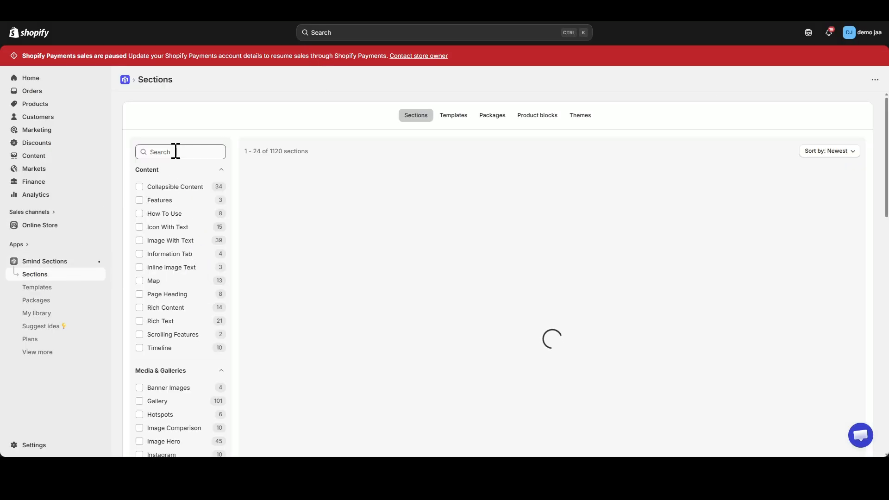
{"action": "type", "text": "Annou"}
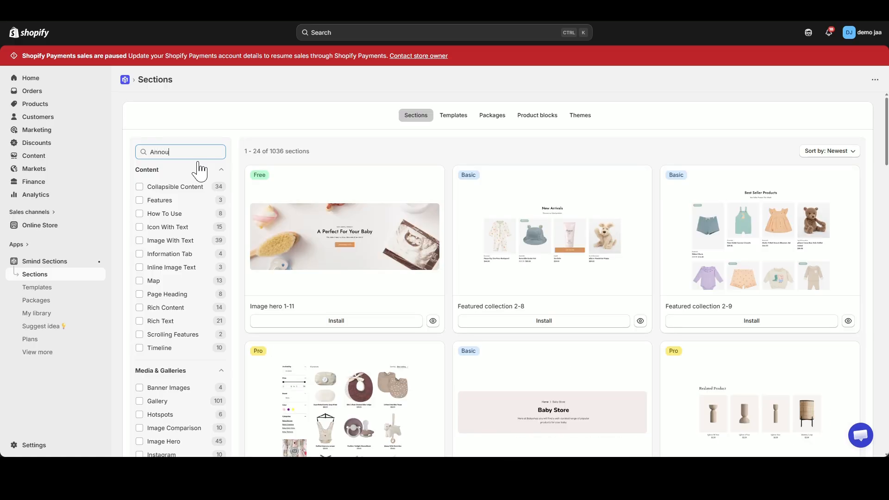
{"action": "type", "text": "ncement Bar 1"}
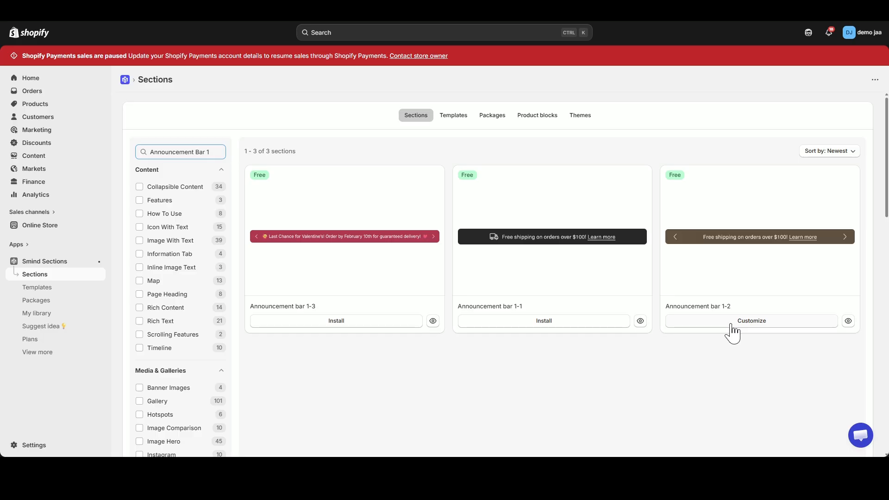
- Return to the theme editor and add the Announcement bar 1-2 section to the Header group
{"action": "left_click", "coordinate": [191, 11]}
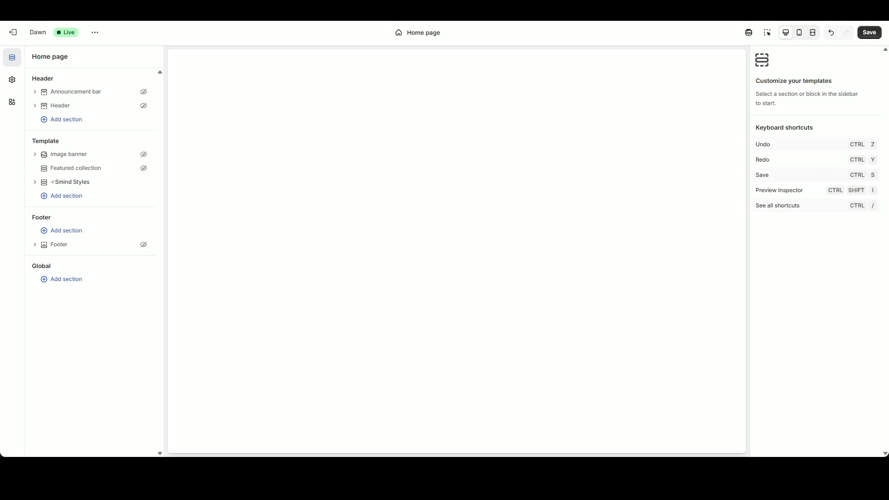
{"action": "left_click", "coordinate": [66, 120]}
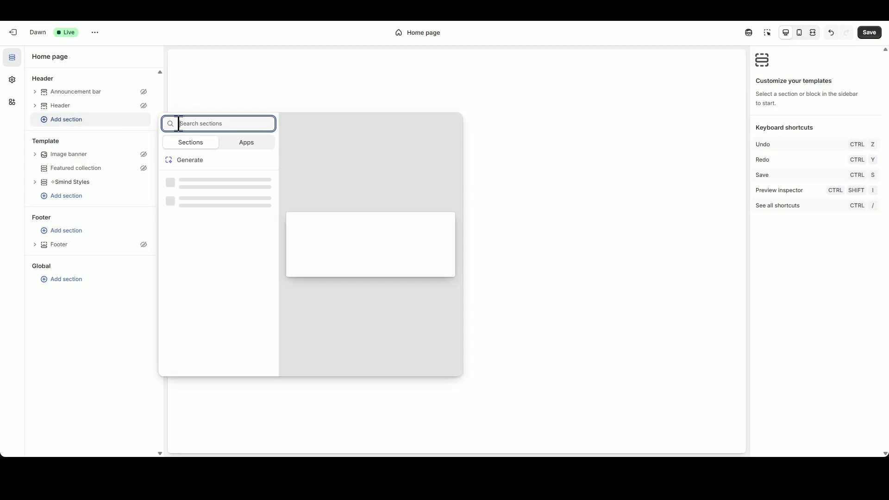
{"action": "type", "text": "Announcement"}
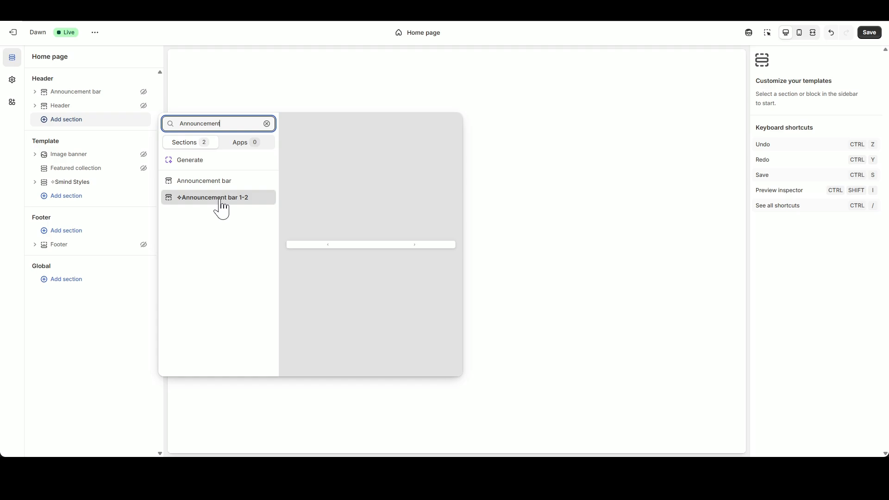
{"action": "left_click", "coordinate": [220, 201]}
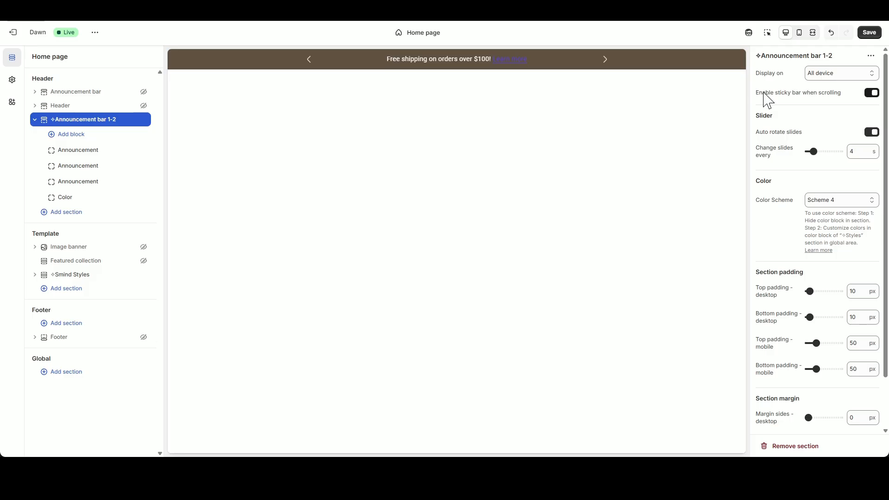
- Turn off the sticky bar when scrolling for Announcement bar 1-2 and choose Scheme 4 as its color scheme
{"action": "left_click", "coordinate": [871, 93]}
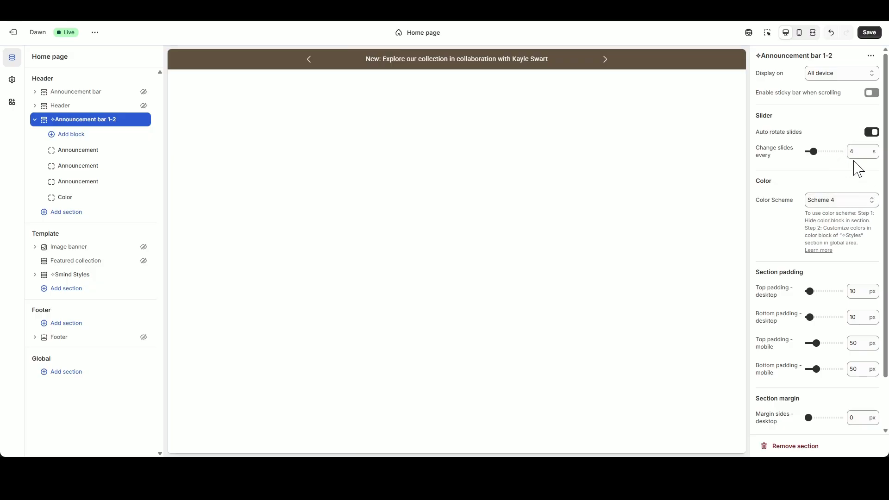
{"action": "left_click", "coordinate": [832, 204]}
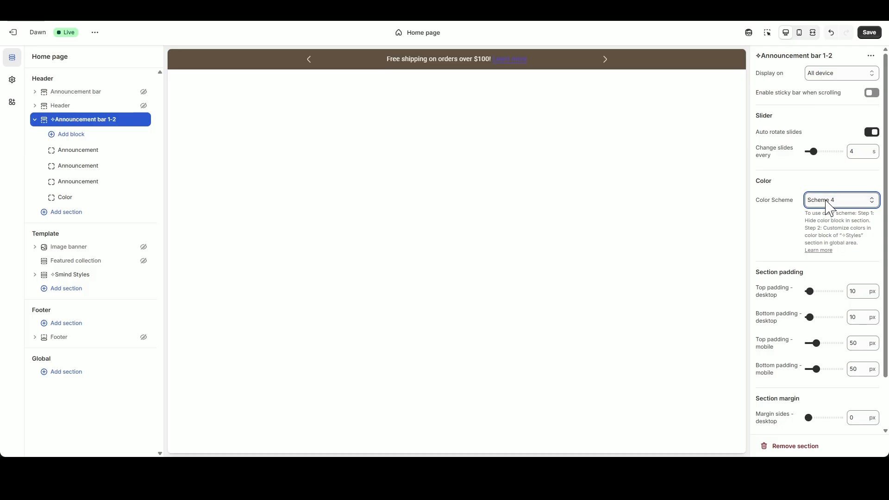
{"action": "left_click", "coordinate": [810, 224]}
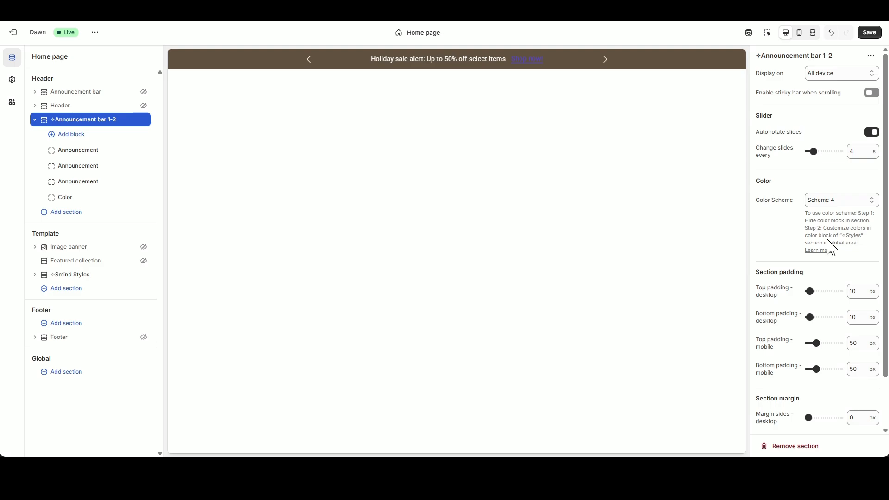
- In the mobile preview, set the announcement bar's top and bottom padding to 6 px for desktop and 8 px for mobile
{"action": "left_click", "coordinate": [800, 33]}
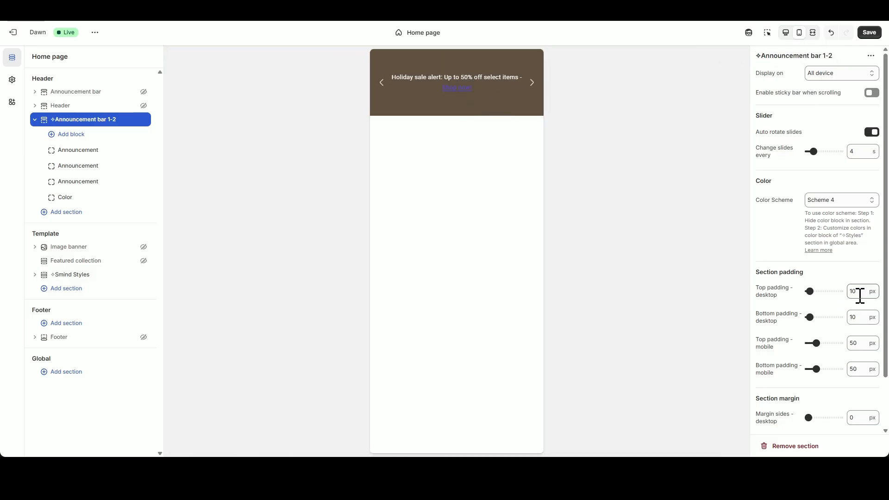
{"action": "left_click_drag", "start_coordinate": [860, 292], "coordinate": [845, 331]}
{"action": "type", "text": "88"}
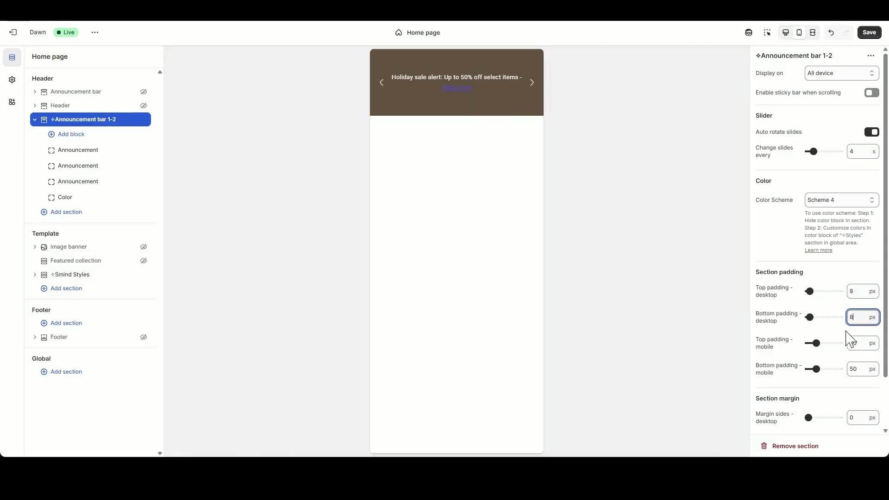
{"action": "left_click_drag", "start_coordinate": [857, 292], "coordinate": [857, 373]}
{"action": "type", "text": "668"}
{"action": "type", "text": "8"}
{"action": "left_click", "coordinate": [867, 276]}
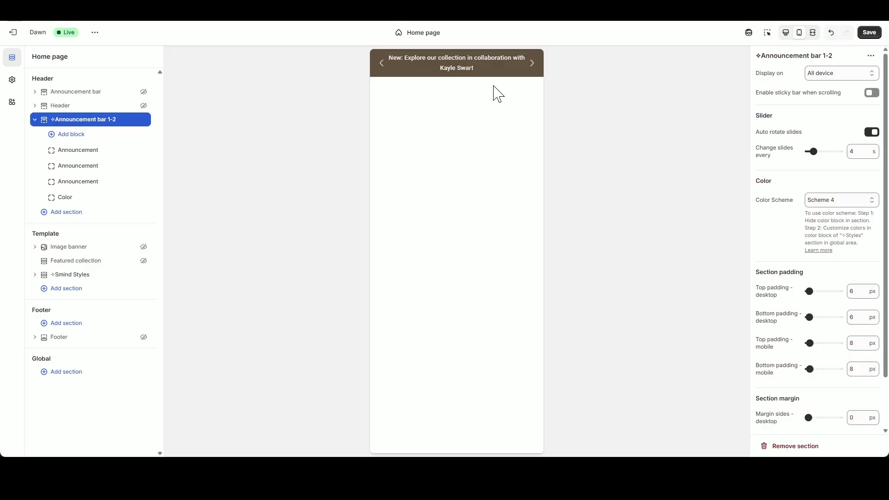
- Switch back to the desktop preview and remove the Color block and the third Announcement block from Announcement bar 1-2
{"action": "left_click", "coordinate": [787, 34]}
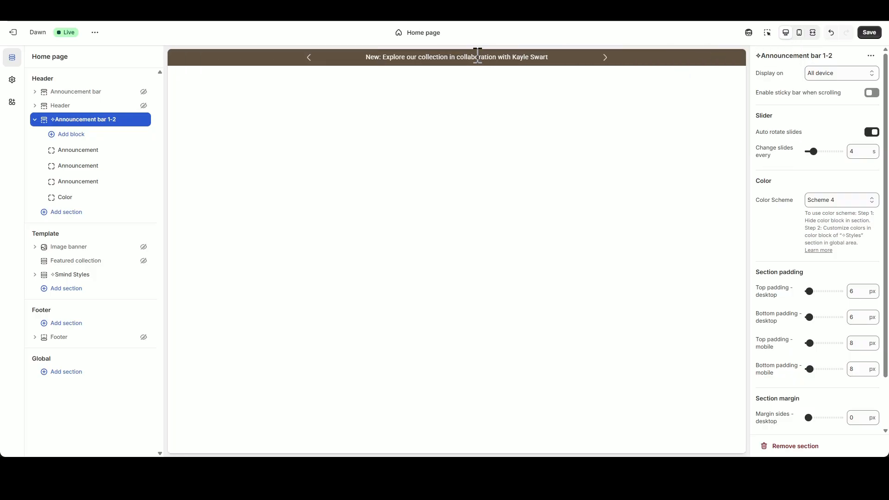
{"action": "left_click", "coordinate": [132, 197]}
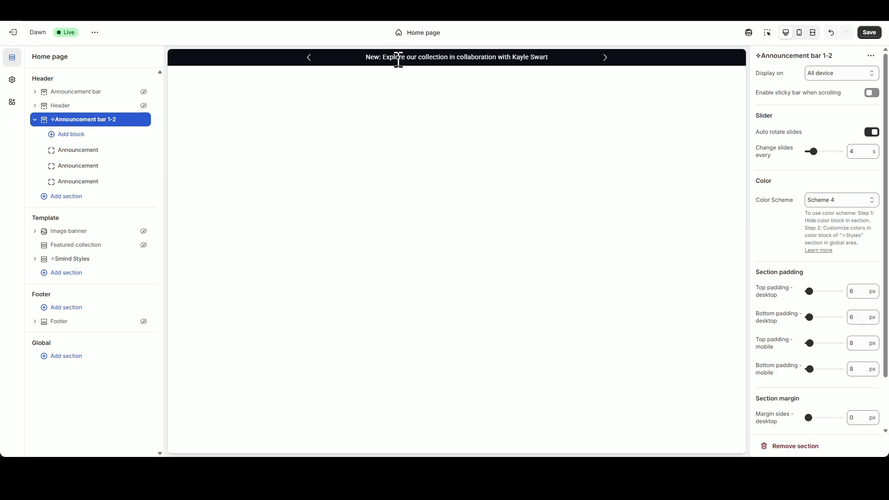
{"action": "left_click", "coordinate": [131, 181]}
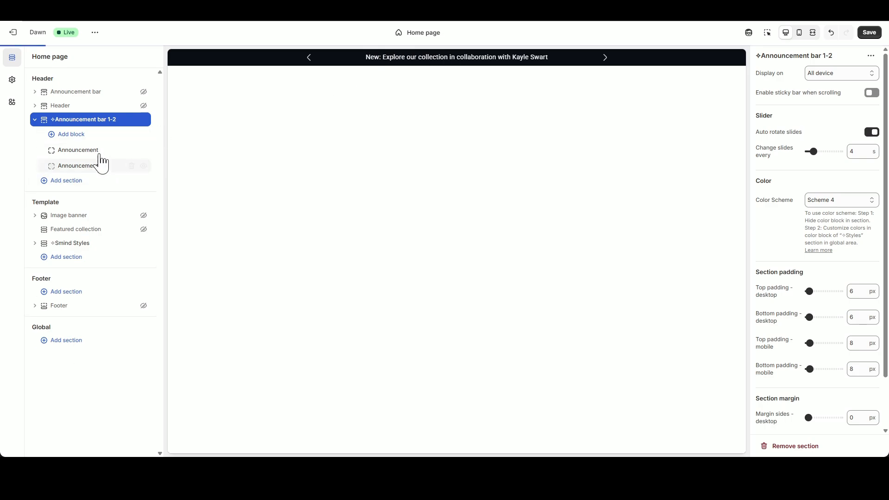
- Give the first Announcement block the Truck icon and the content "Free shipping on all orders"
{"action": "left_click", "coordinate": [96, 153]}
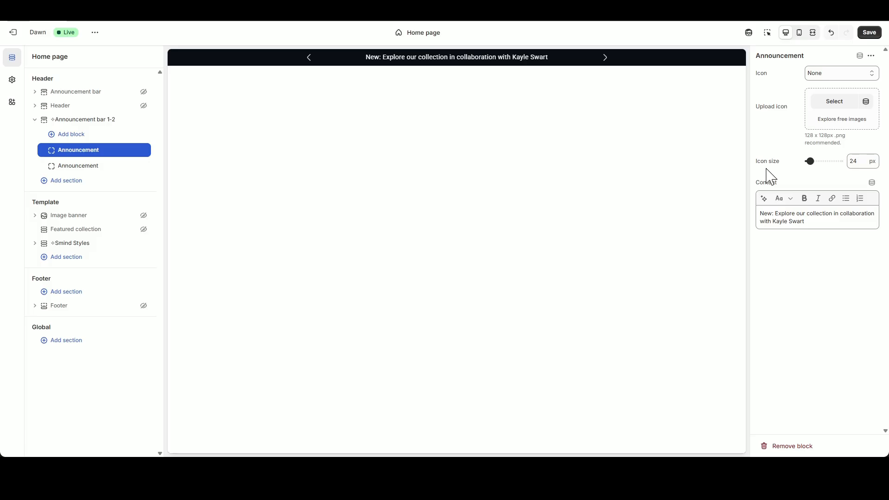
{"action": "left_click", "coordinate": [832, 74]}
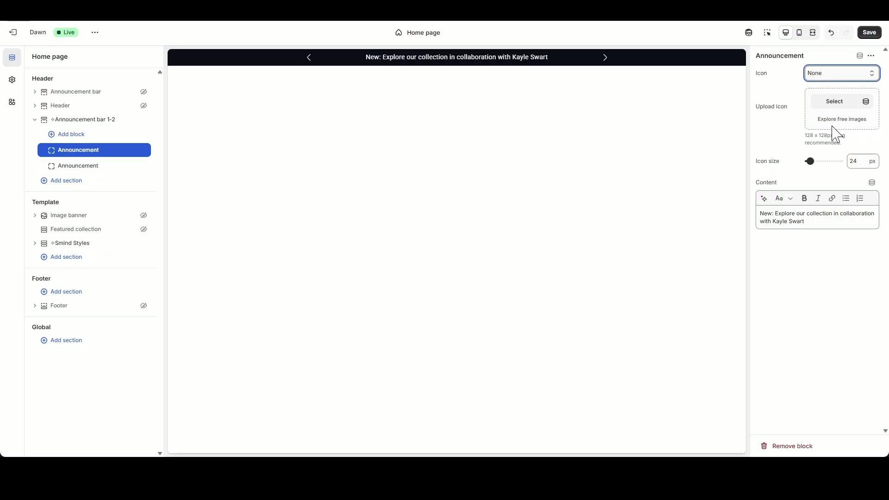
{"action": "left_click", "coordinate": [832, 287]}
{"action": "left_click", "coordinate": [824, 252]}
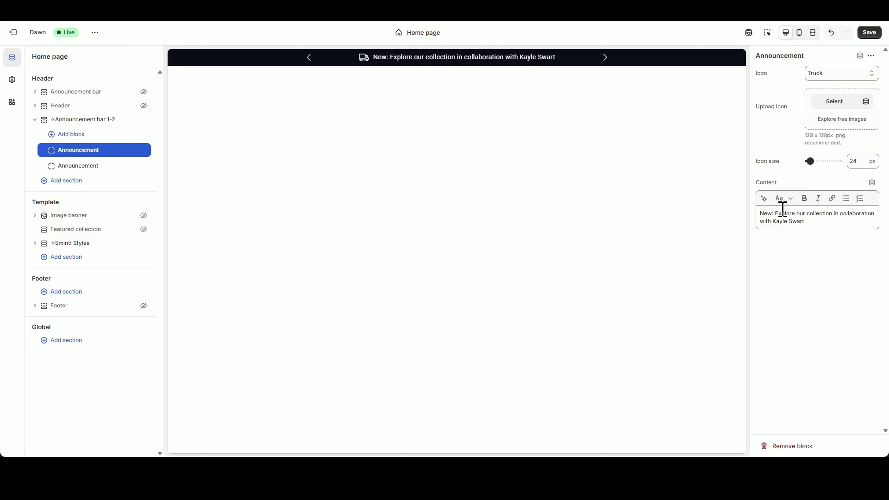
{"action": "left_click_drag", "start_coordinate": [822, 222], "coordinate": [758, 214]}
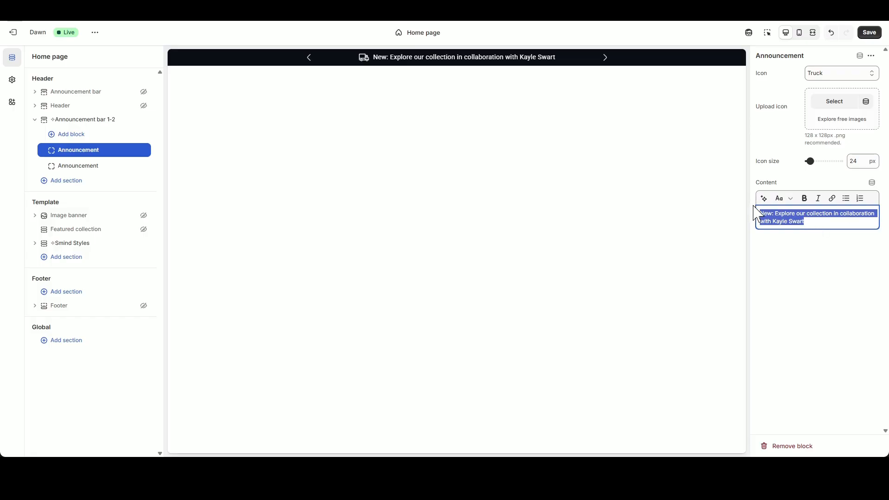
{"action": "type", "text": "Free shipping on all orders"}
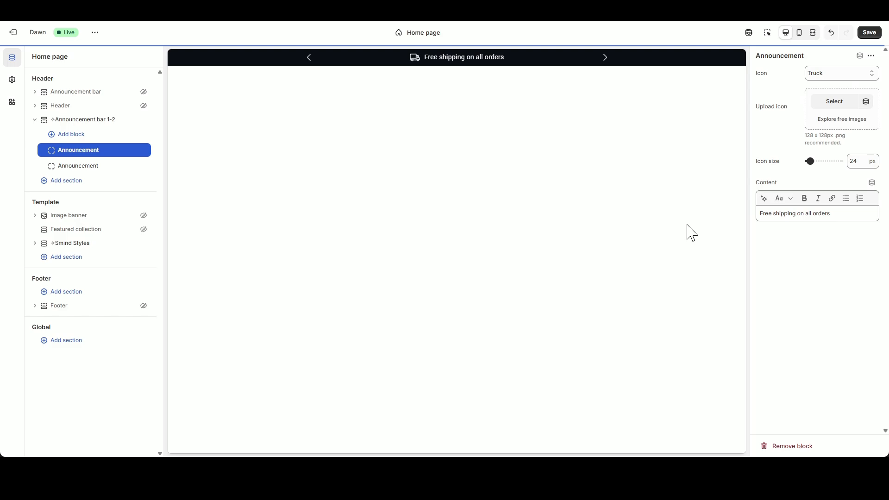
- Replace the second Announcement block's content with "Shop Now, Pay Later with Afterpay"
{"action": "left_click", "coordinate": [85, 168]}
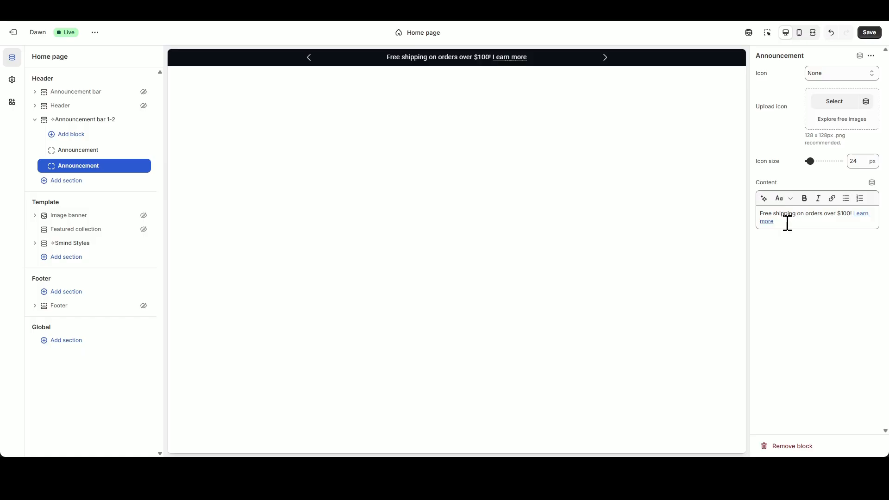
{"action": "left_click_drag", "start_coordinate": [785, 222], "coordinate": [761, 212]}
{"action": "type", "text": "Shop Now, Pay Later with Afterpay"}
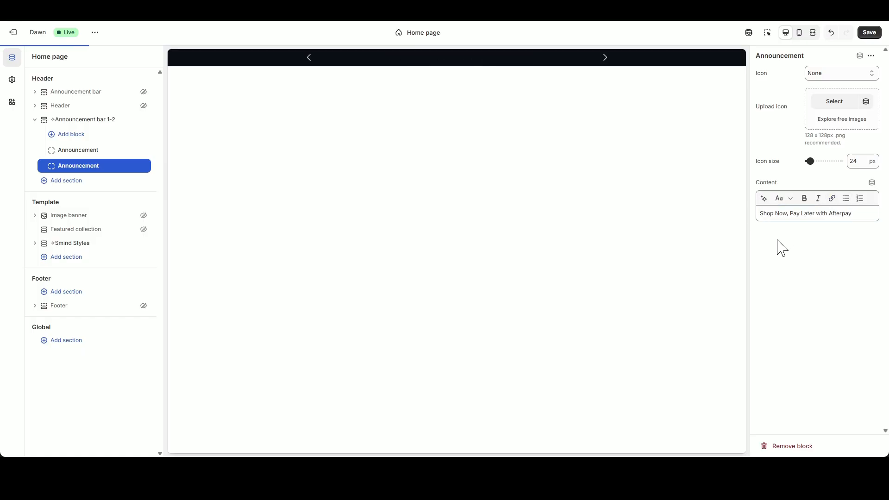
- Check the announcement bar in the mobile and desktop previews and save the theme
{"action": "left_click", "coordinate": [799, 33]}
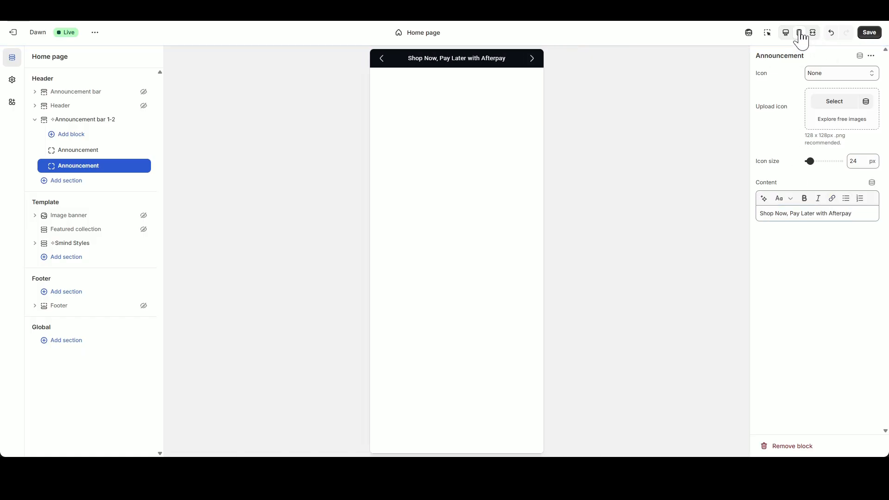
{"action": "left_click", "coordinate": [786, 32]}
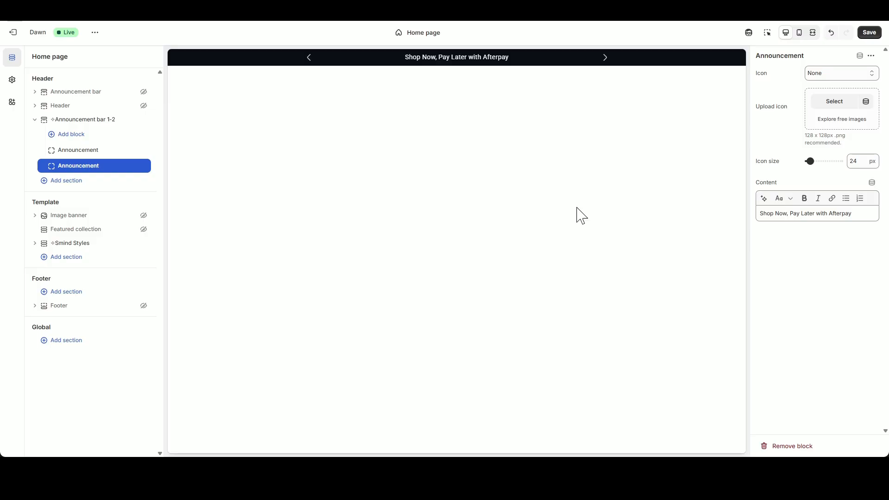
{"action": "left_click", "coordinate": [127, 120]}
{"action": "left_click", "coordinate": [870, 32]}
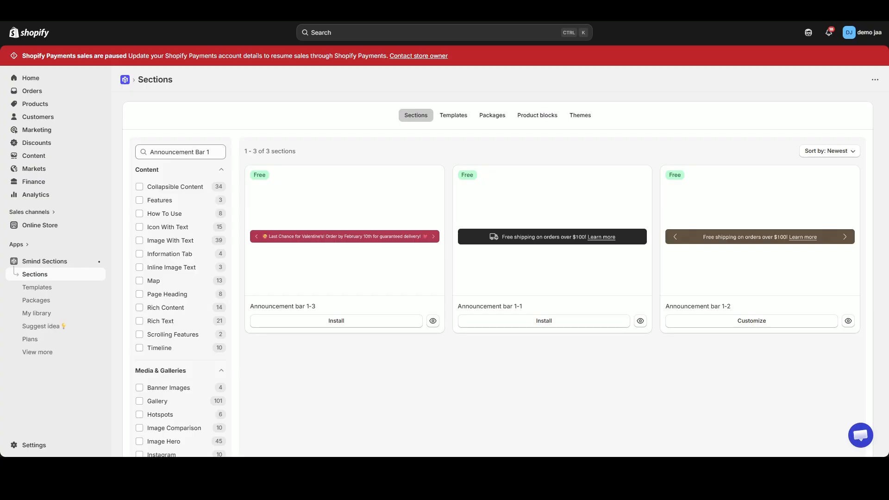
- Search the Smind Sections library for "Header 1" and look over the header designs
{"action": "left_click_drag", "start_coordinate": [213, 152], "coordinate": [129, 151]}
{"action": "type", "text": "Header"}
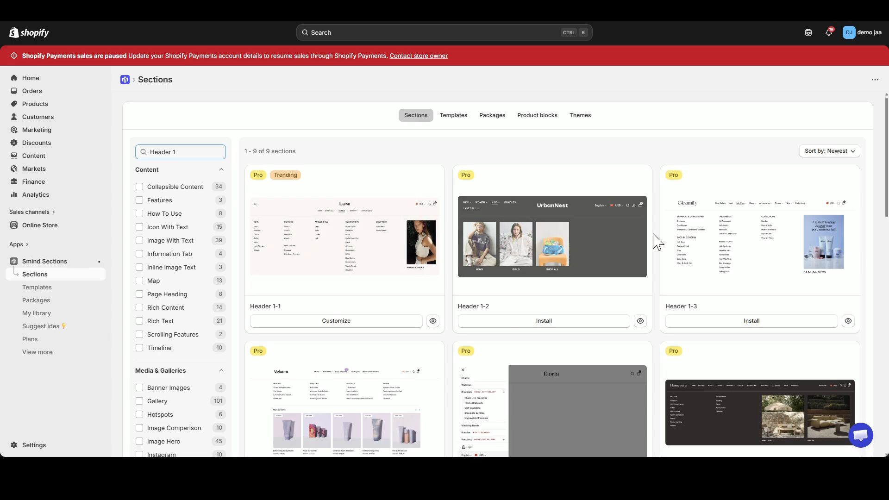
{"action": "scroll", "coordinate": [496, 222], "scroll_direction": "down", "scroll_amount": 4}
{"action": "scroll", "coordinate": [496, 221], "scroll_direction": "down", "scroll_amount": 4}
{"action": "scroll", "coordinate": [611, 292], "scroll_direction": "up", "scroll_amount": 8}
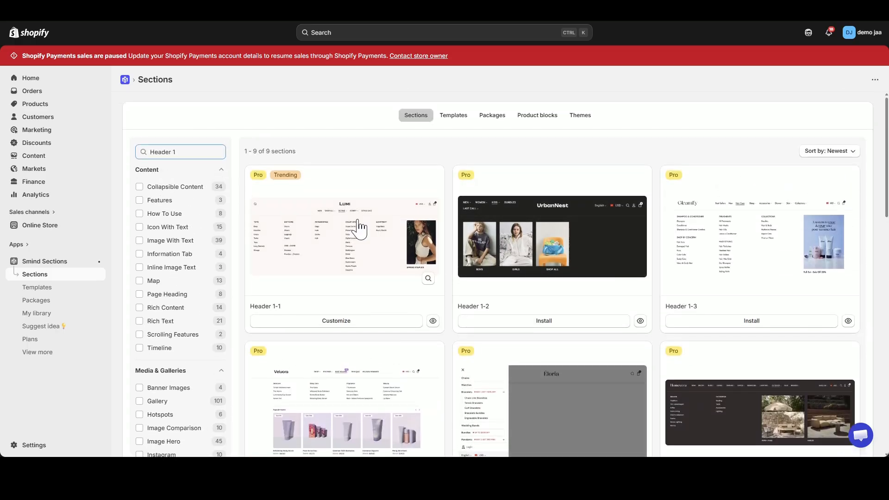
- Add the Header 1-1 section below Announcement bar 1-2 in the theme editor, with a full-width container and bottom divider enabled
{"action": "left_click", "coordinate": [339, 324]}
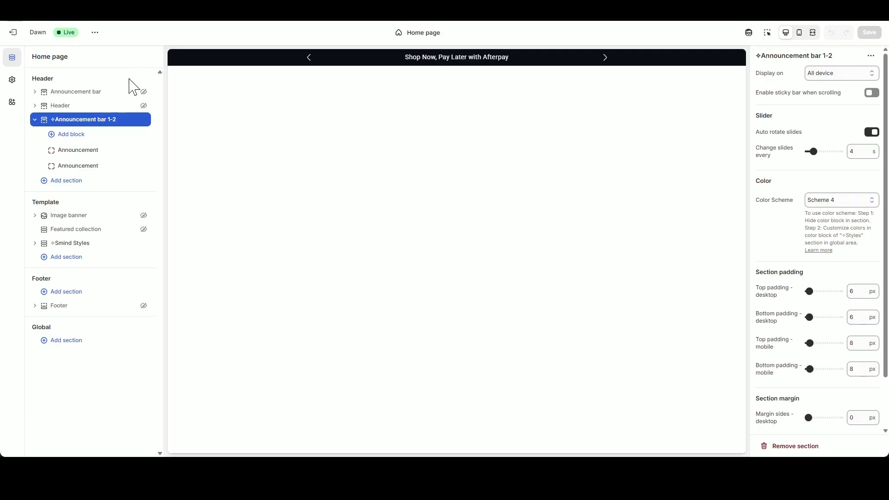
{"action": "left_click", "coordinate": [34, 119]}
{"action": "left_click", "coordinate": [64, 133]}
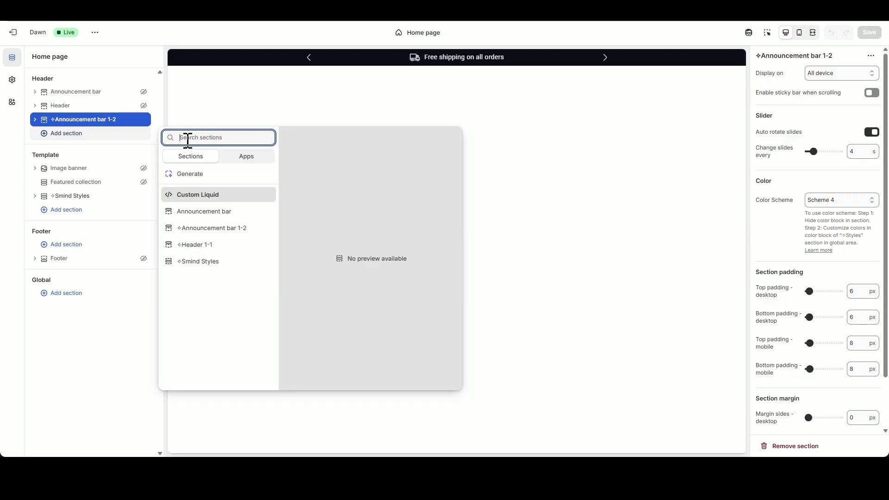
{"action": "type", "text": "Header"}
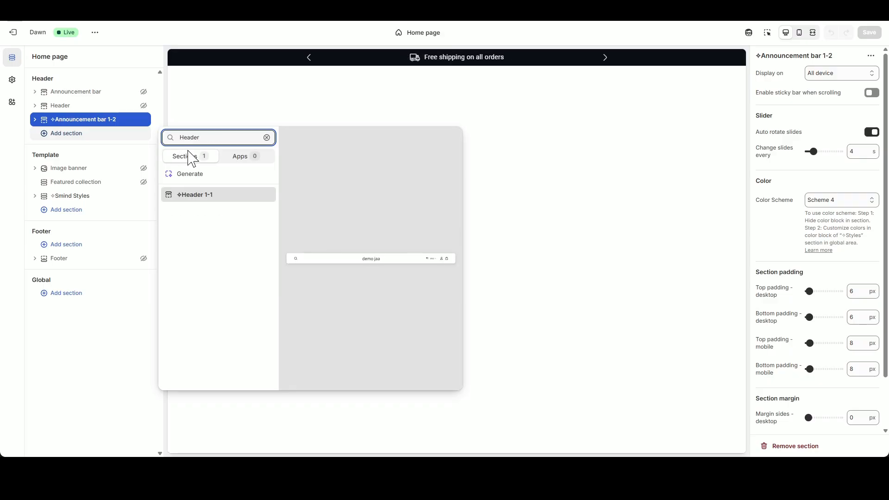
{"action": "left_click", "coordinate": [202, 198]}
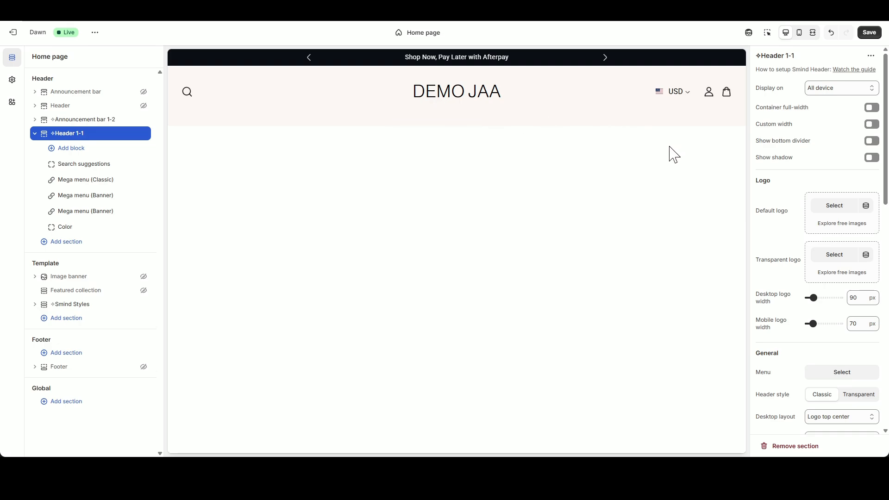
{"action": "left_click", "coordinate": [872, 107]}
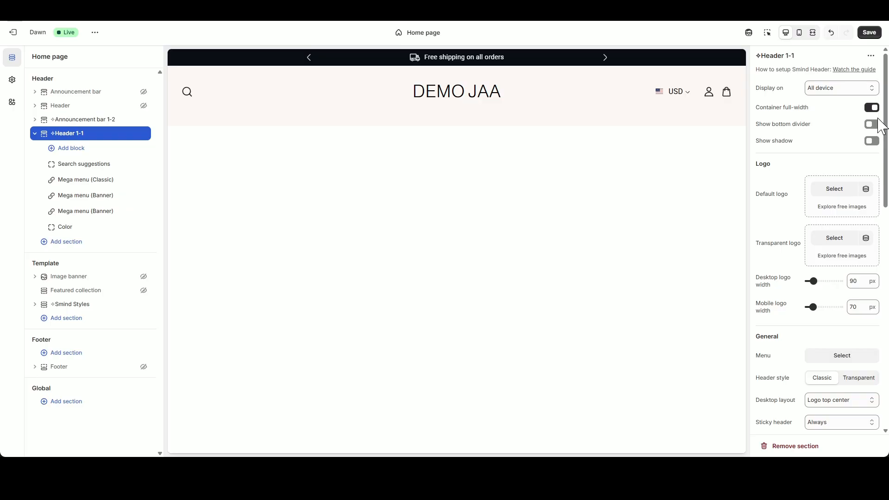
{"action": "left_click", "coordinate": [872, 124]}
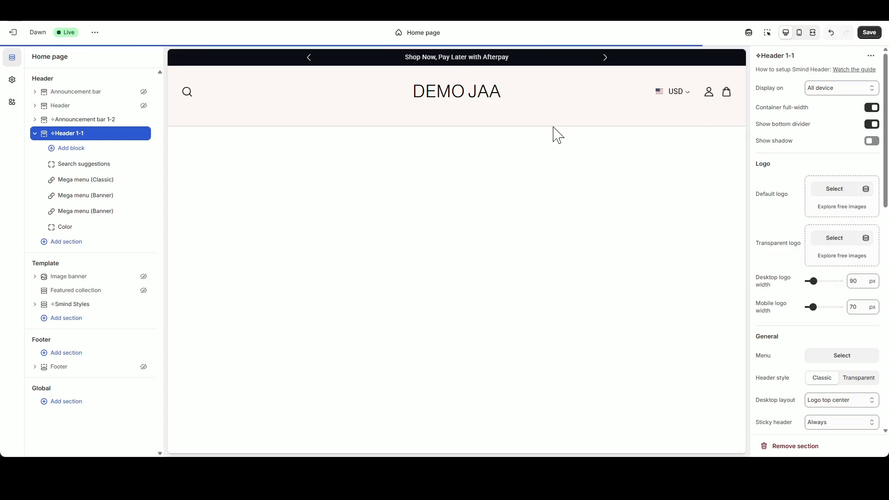
- Use Swiss_Watch_Logo as the header's default logo and set the desktop logo width to 160 px
{"action": "left_click", "coordinate": [844, 193]}
{"action": "left_click", "coordinate": [269, 237]}
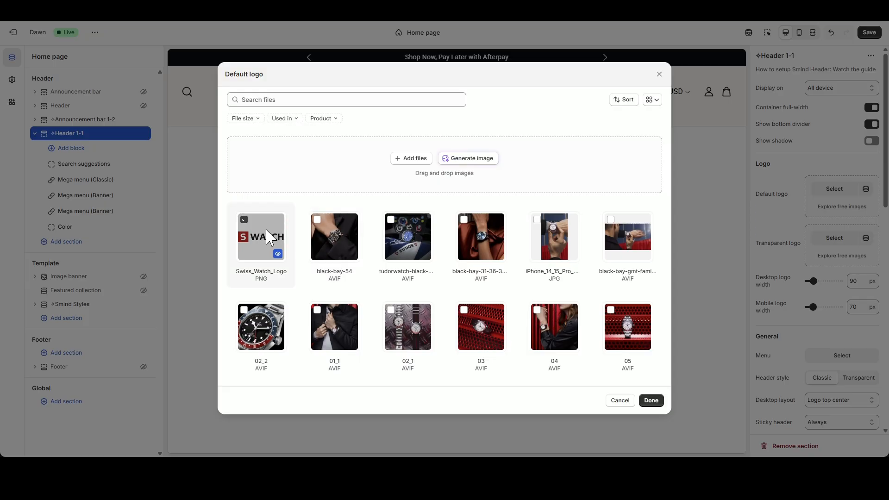
{"action": "left_click", "coordinate": [650, 400]}
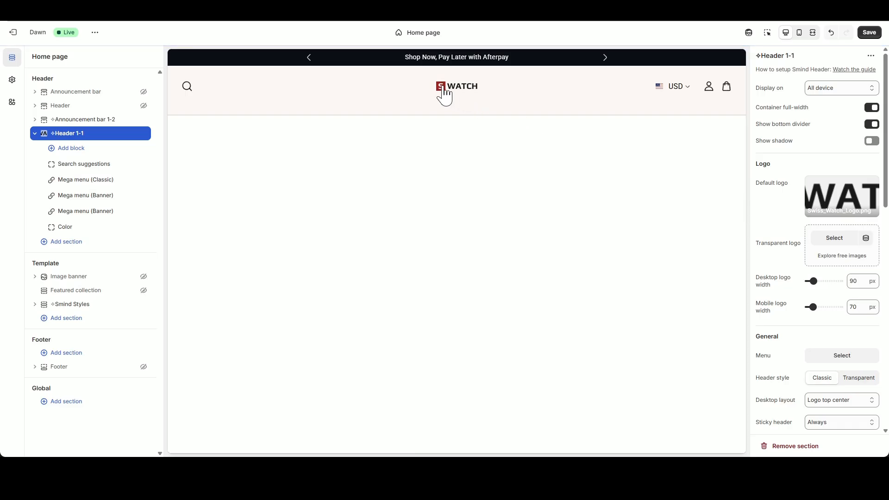
{"action": "double_click", "coordinate": [860, 280]}
{"action": "type", "text": "160"}
{"action": "left_click", "coordinate": [771, 216]}
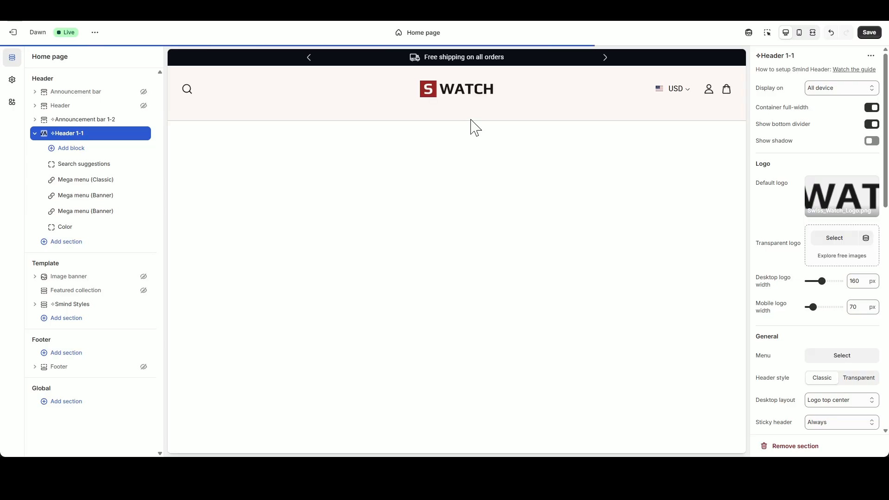
- Set the header's mobile logo width to 130 px, checking it in the mobile preview
{"action": "left_click", "coordinate": [802, 35]}
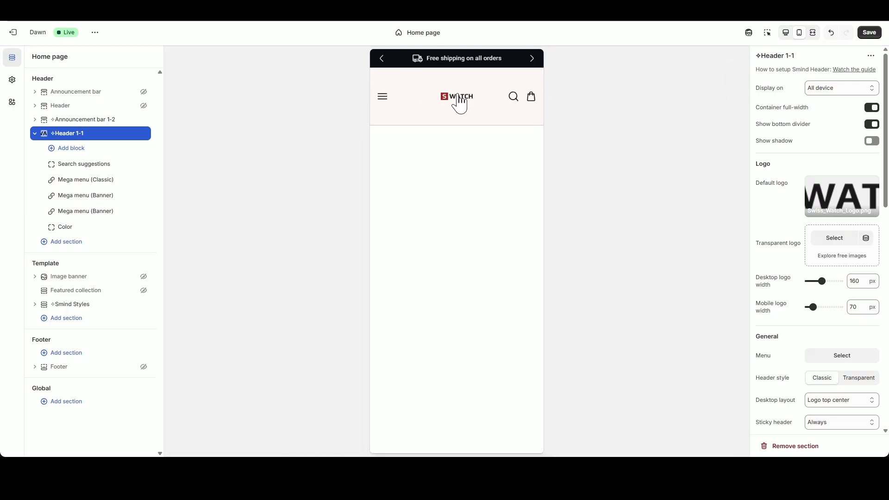
{"action": "double_click", "coordinate": [853, 306]}
{"action": "type", "text": "13"}
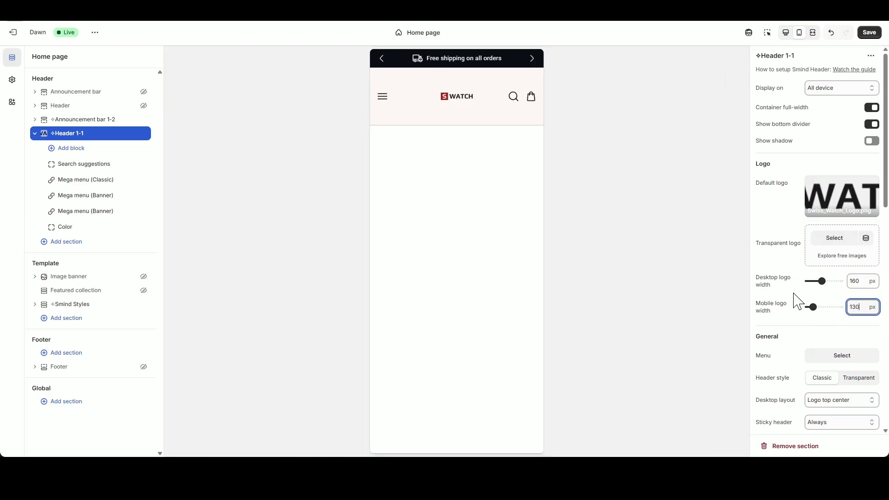
{"action": "left_click", "coordinate": [797, 301]}
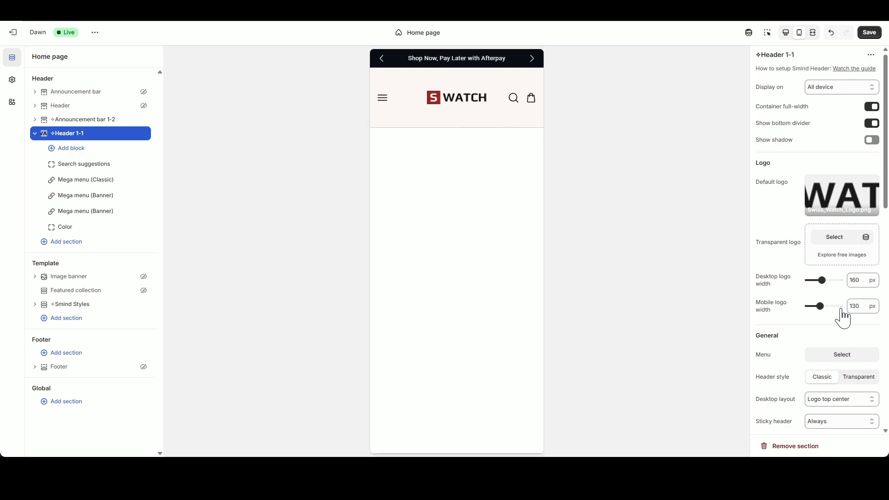
{"action": "scroll", "coordinate": [843, 312], "scroll_direction": "down", "scroll_amount": 1}
{"action": "left_click", "coordinate": [786, 32]}
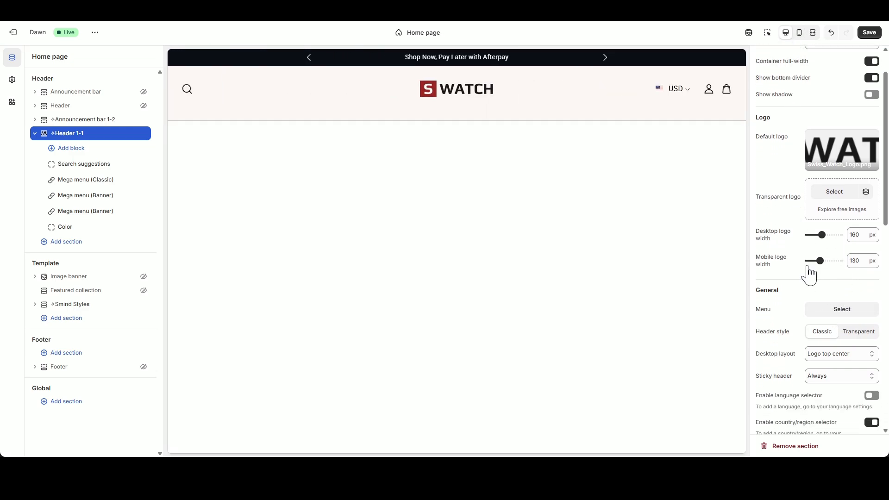
- Assign the Header 12 menu to the Header 1-1 section
{"action": "left_click", "coordinate": [834, 310]}
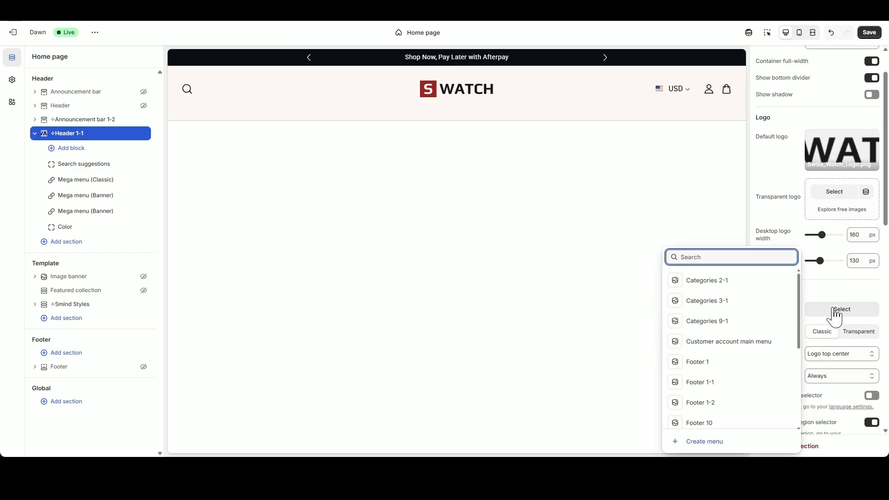
{"action": "type", "text": "Header 12"}
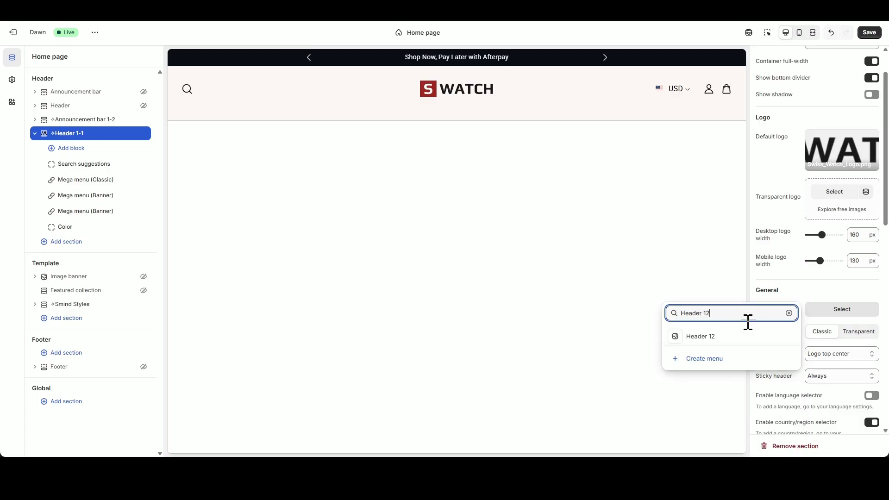
{"action": "left_click", "coordinate": [750, 334]}
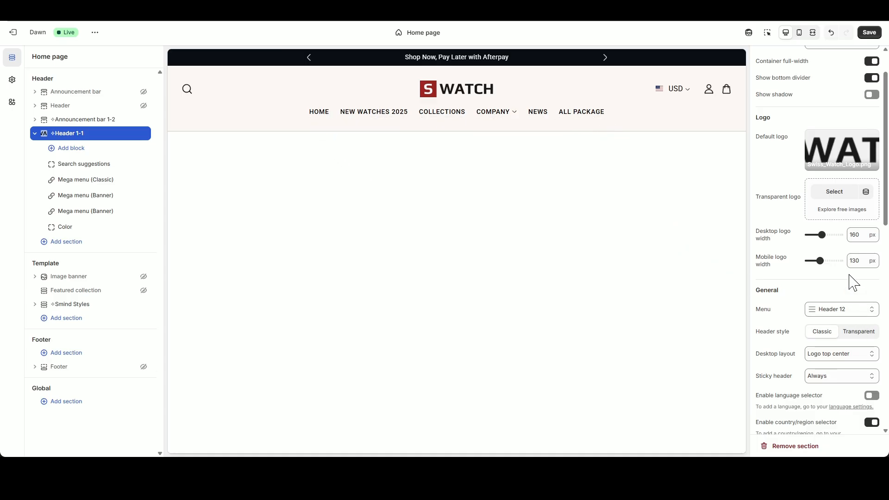
- Keep the header's desktop layout at Logo top center and set its sticky header option to None
{"action": "scroll", "coordinate": [853, 278], "scroll_direction": "down", "scroll_amount": 1}
{"action": "scroll", "coordinate": [848, 279], "scroll_direction": "down", "scroll_amount": 1}
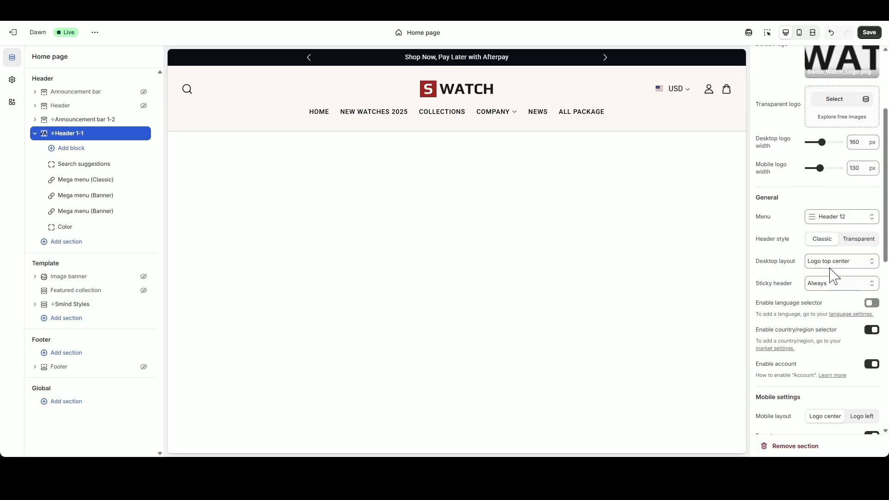
{"action": "left_click", "coordinate": [841, 260]}
{"action": "left_click", "coordinate": [842, 287]}
{"action": "left_click", "coordinate": [826, 297]}
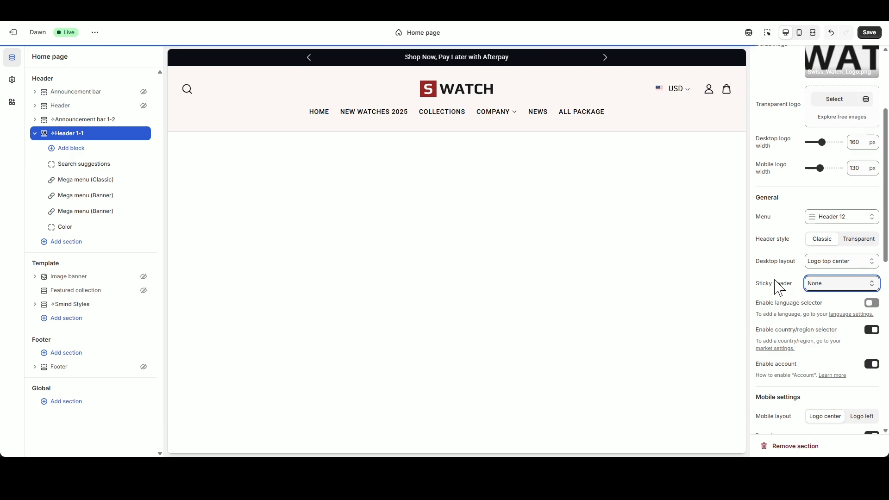
- Set the header's default color scheme to Scheme 1
{"action": "scroll", "coordinate": [829, 324], "scroll_direction": "down", "scroll_amount": 7}
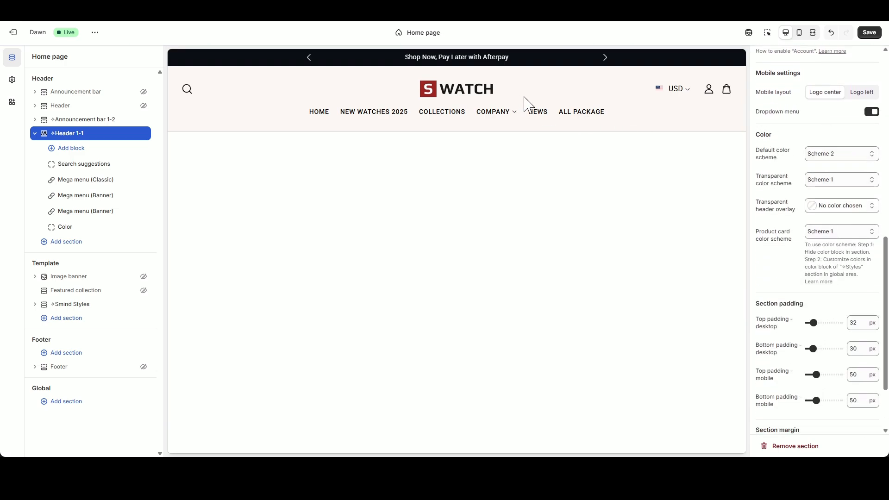
{"action": "left_click", "coordinate": [829, 154]}
{"action": "left_click", "coordinate": [829, 172]}
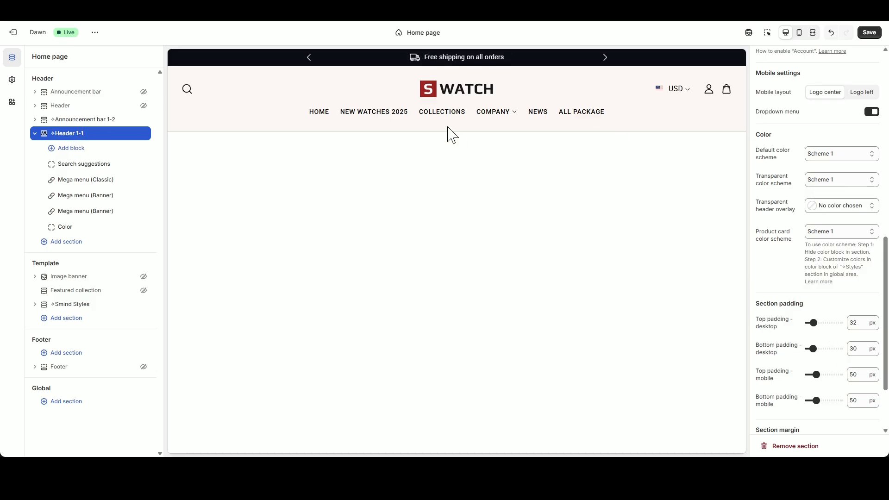
- Set the header's desktop top and bottom padding to 24 px each
{"action": "double_click", "coordinate": [855, 323]}
{"action": "type", "text": "24"}
{"action": "double_click", "coordinate": [855, 348]}
{"action": "type", "text": "24"}
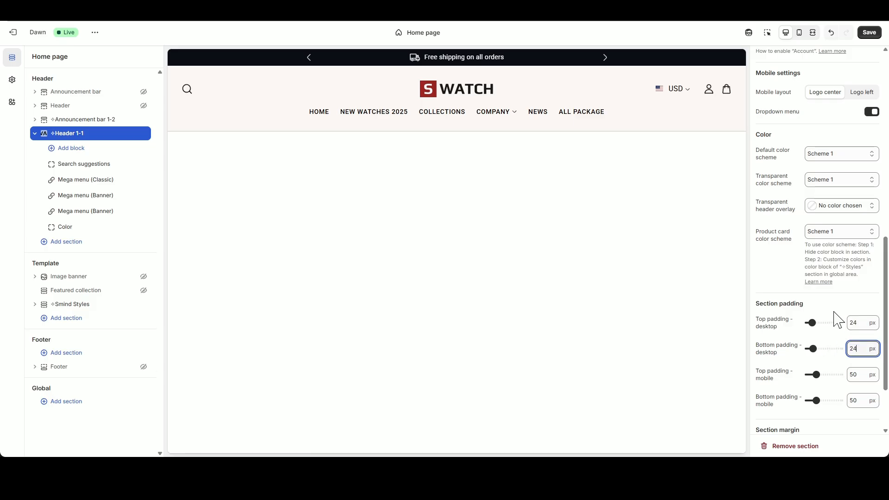
{"action": "left_click", "coordinate": [831, 302]}
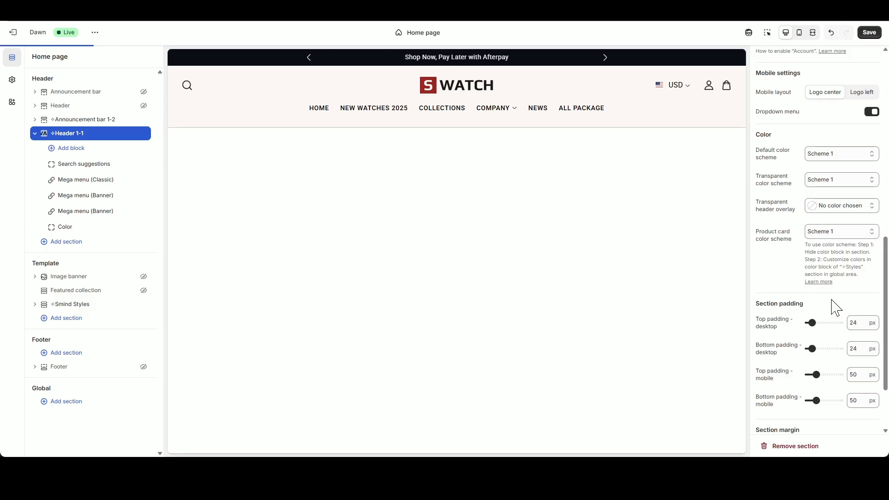
- Set the header's mobile top and bottom padding to 18 px each, checking the mobile preview and returning to desktop
{"action": "left_click", "coordinate": [799, 33]}
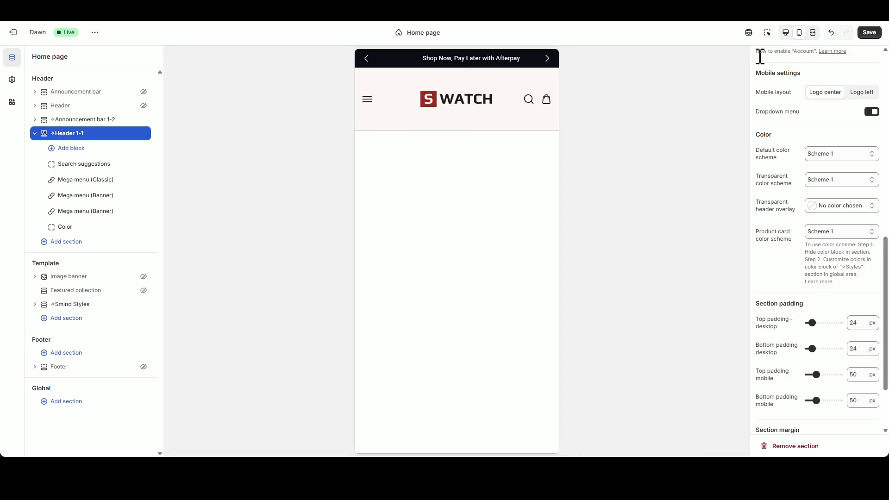
{"action": "double_click", "coordinate": [854, 374]}
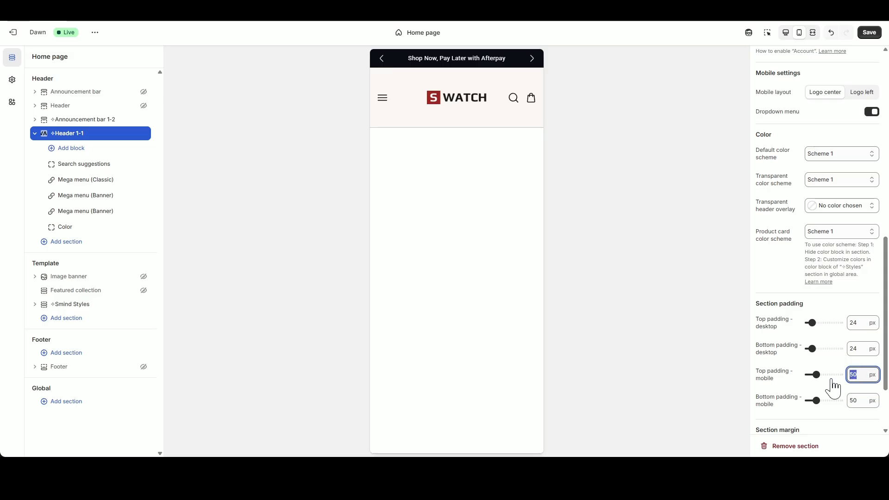
{"action": "type", "text": "18"}
{"action": "double_click", "coordinate": [854, 400]}
{"action": "type", "text": "18"}
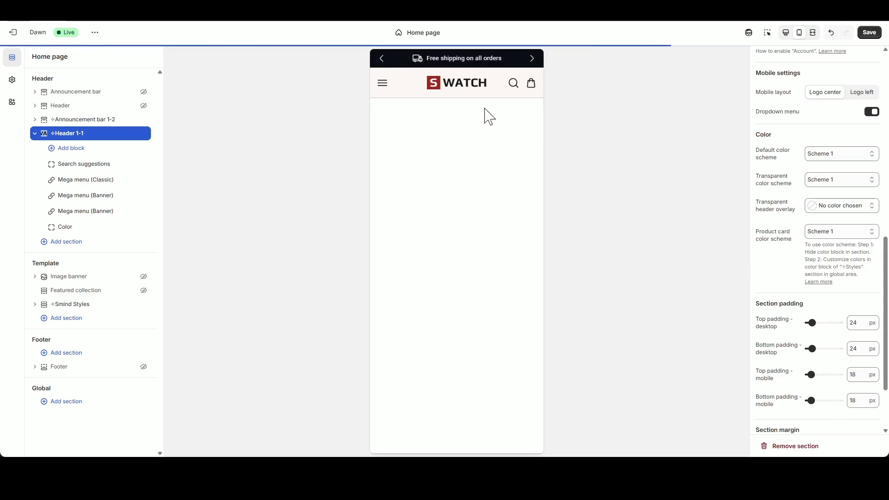
{"action": "left_click", "coordinate": [786, 32]}
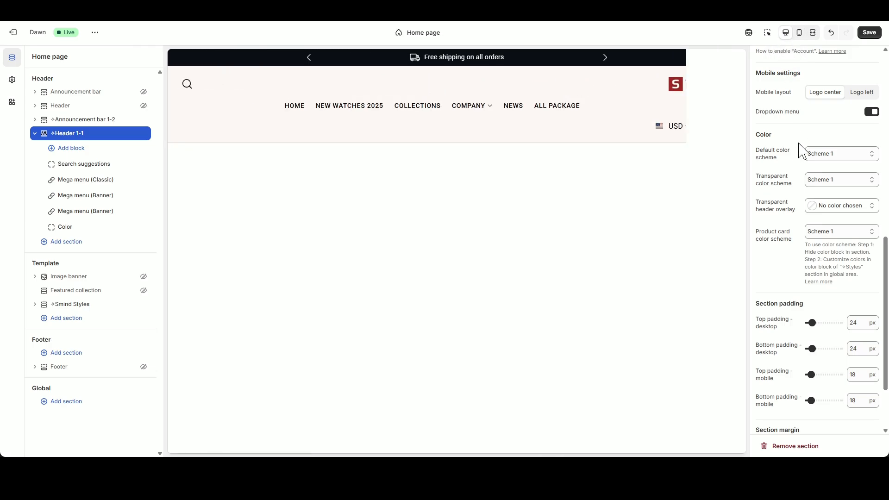
- Remove the Color block, both Mega menu (Banner) blocks and the Mega menu (Classic) block from Header 1-1
{"action": "scroll", "coordinate": [806, 239], "scroll_direction": "up", "scroll_amount": 10}
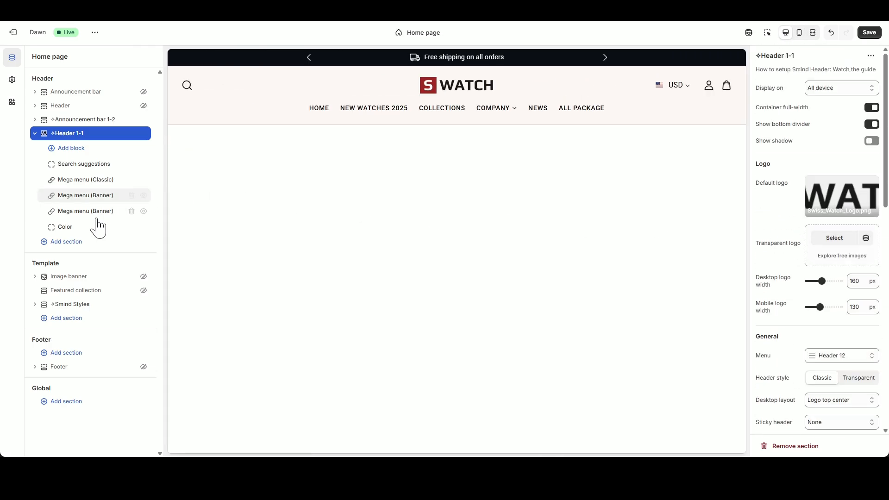
{"action": "left_click", "coordinate": [132, 226]}
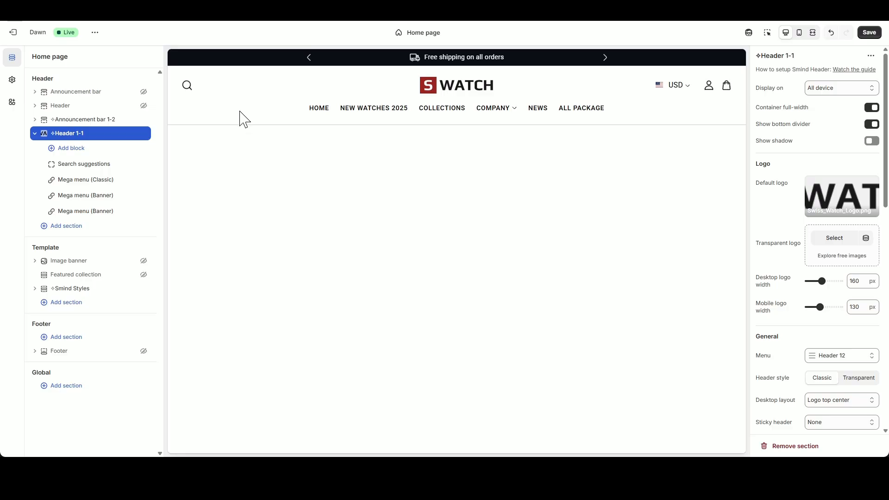
{"action": "left_click", "coordinate": [131, 211]}
{"action": "left_click", "coordinate": [132, 195]}
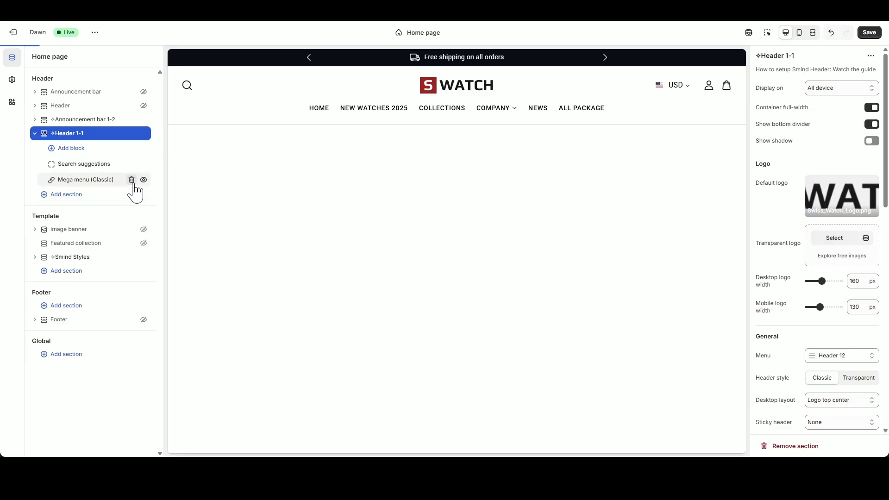
{"action": "left_click", "coordinate": [132, 181]}
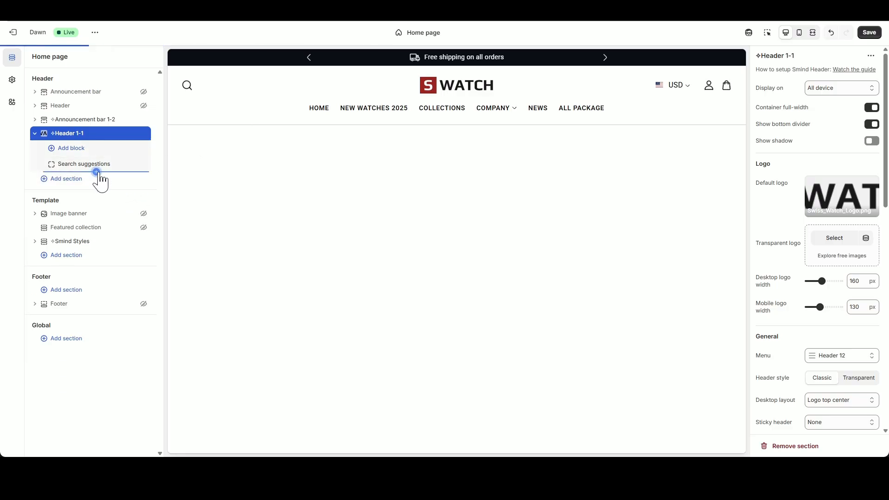
- Add a Mega menu (Collection) block below Search suggestions and set its menu item to "collections"
{"action": "left_click", "coordinate": [97, 173]}
{"action": "left_click", "coordinate": [218, 250]}
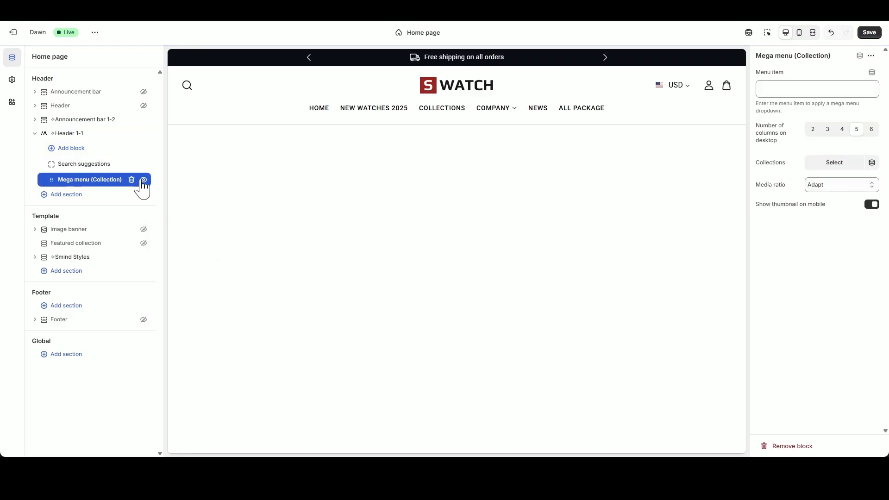
{"action": "left_click", "coordinate": [782, 89]}
{"action": "type", "text": "colle"}
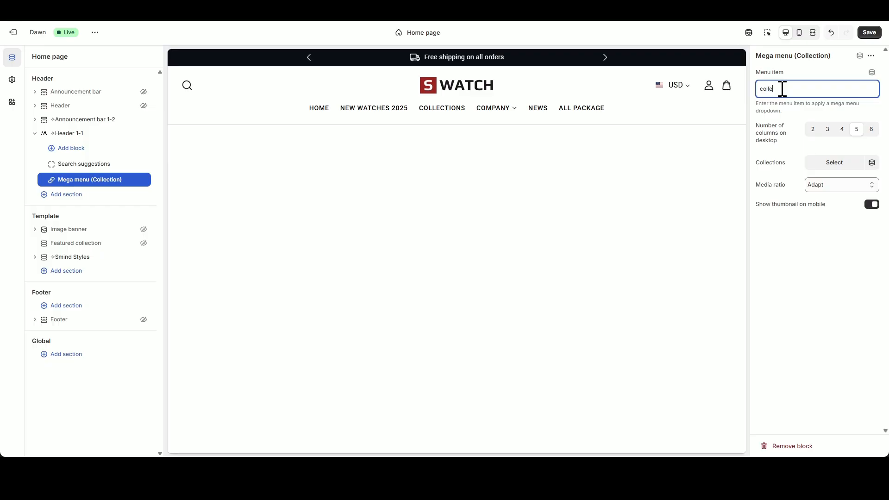
{"action": "type", "text": "ctions"}
{"action": "left_click", "coordinate": [806, 258]}
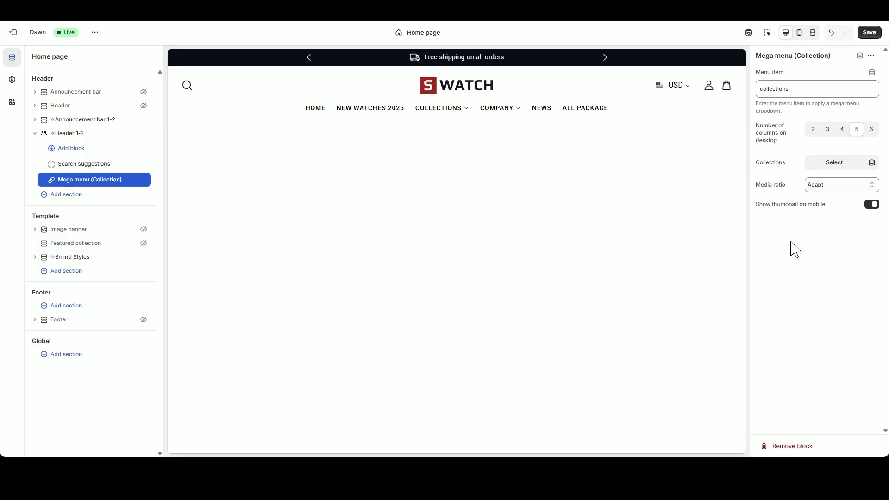
- Assign the Black bay, Classic watches, New watches, Sport watches and Women's watches collections to the collection mega menu and save
{"action": "left_click", "coordinate": [831, 167]}
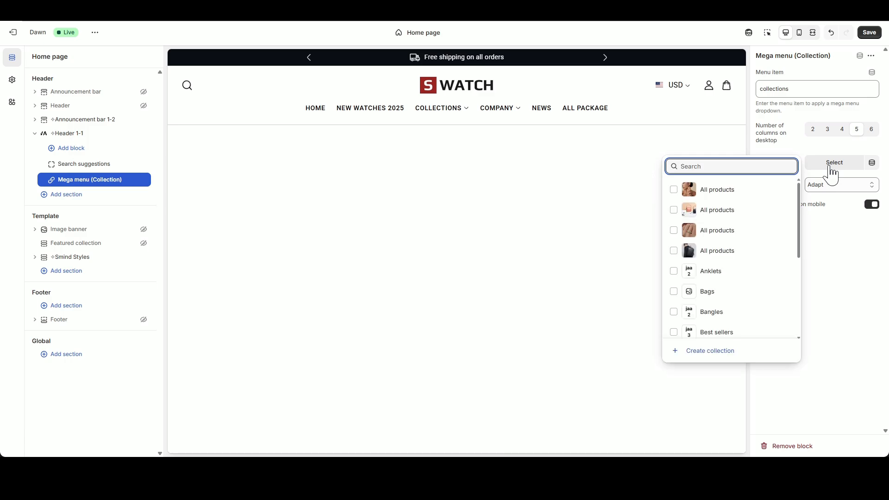
{"action": "type", "text": "Wa"}
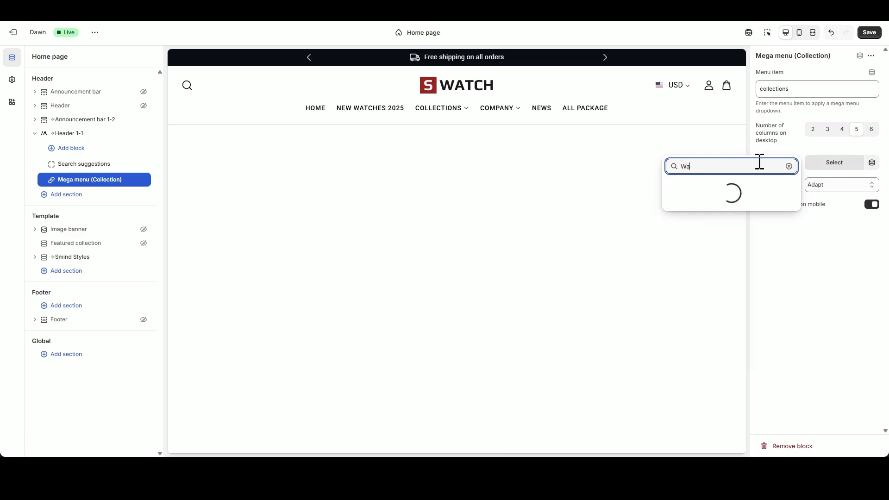
{"action": "type", "text": "tches"}
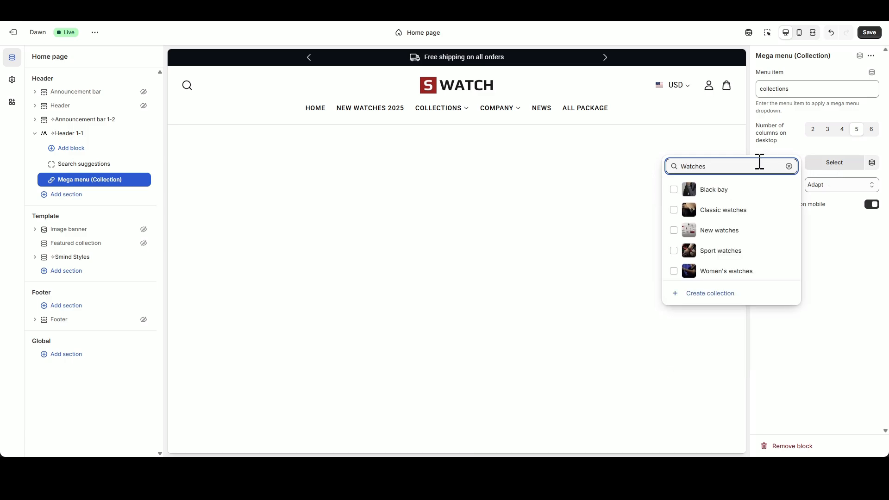
{"action": "left_click", "coordinate": [737, 191]}
{"action": "left_click", "coordinate": [738, 210]}
{"action": "left_click", "coordinate": [738, 230]}
{"action": "left_click", "coordinate": [739, 252]}
{"action": "left_click", "coordinate": [745, 273]}
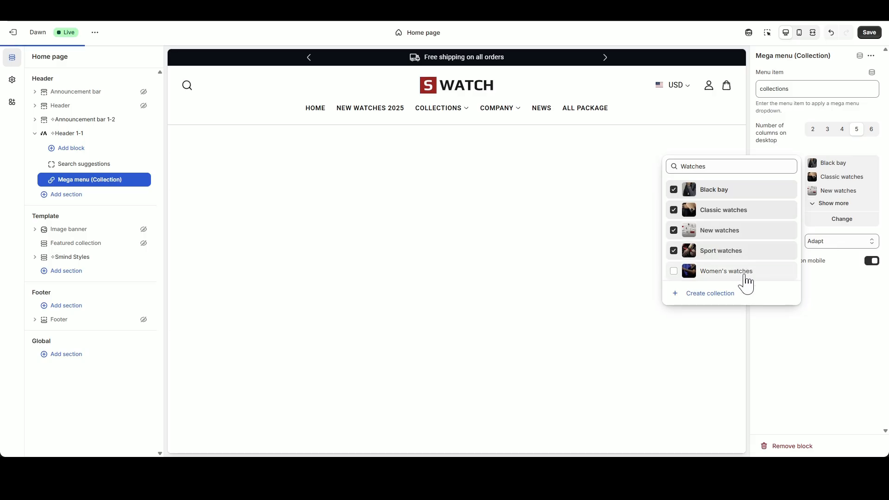
{"action": "left_click", "coordinate": [831, 301]}
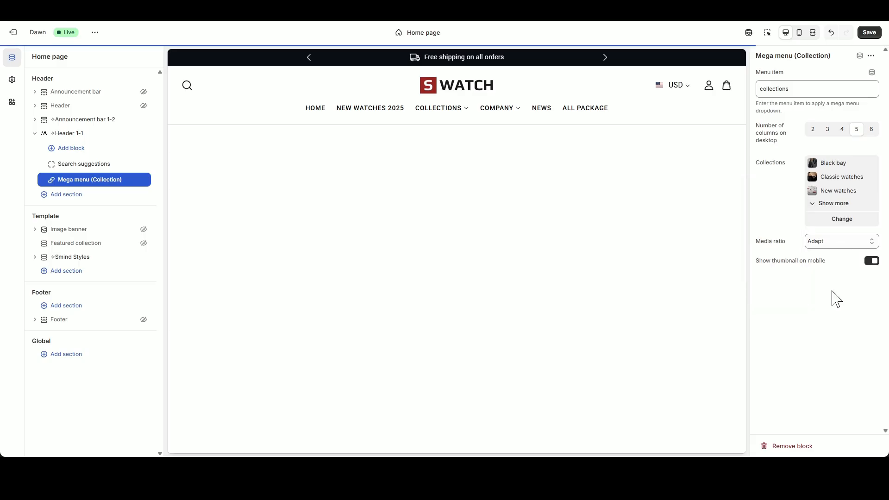
{"action": "left_click", "coordinate": [869, 32]}
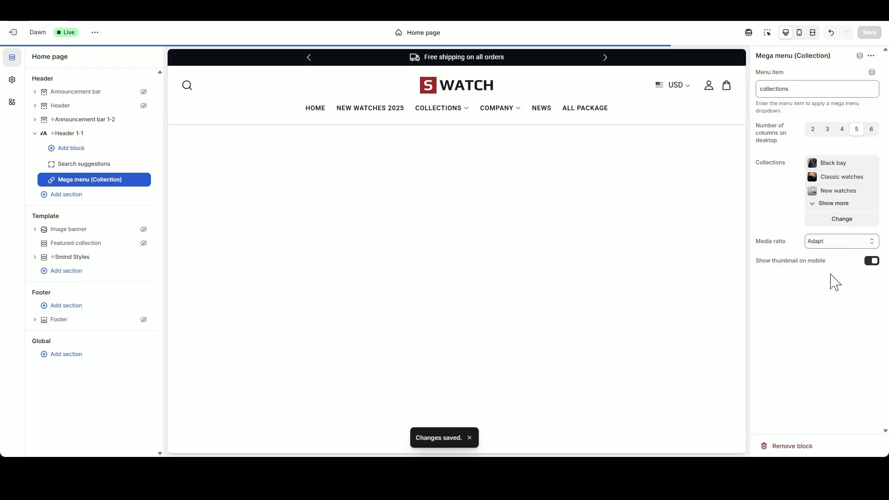
{"action": "mouse_move", "coordinate": [461, 108]}
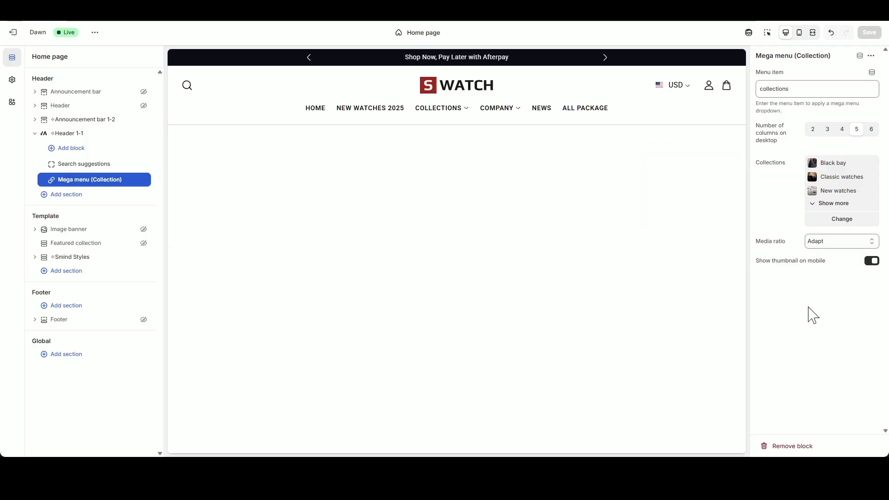
- Add a Mega menu (Products) block below the collection mega menu and set its menu item to "New Watches 2025"
{"action": "left_click", "coordinate": [96, 188]}
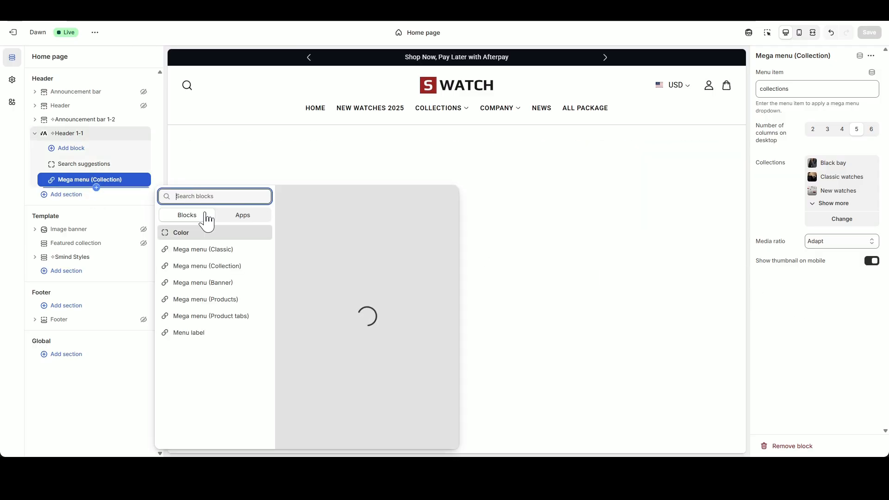
{"action": "left_click", "coordinate": [239, 299]}
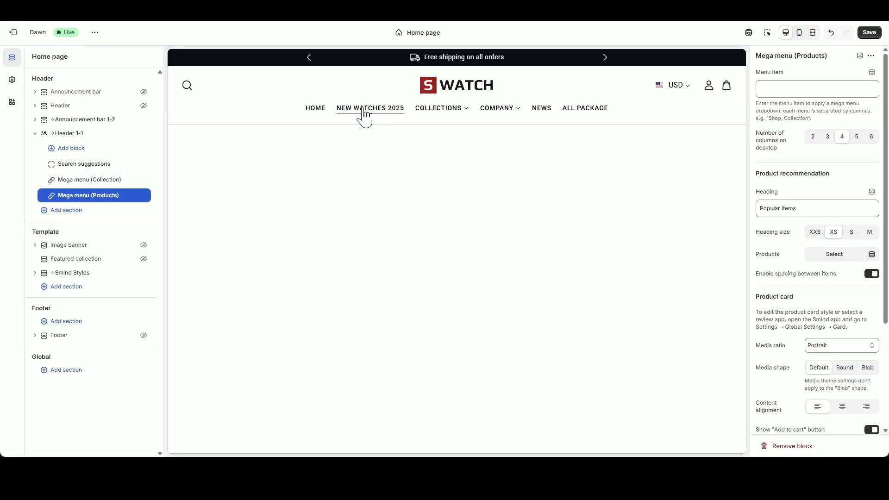
{"action": "left_click", "coordinate": [776, 90]}
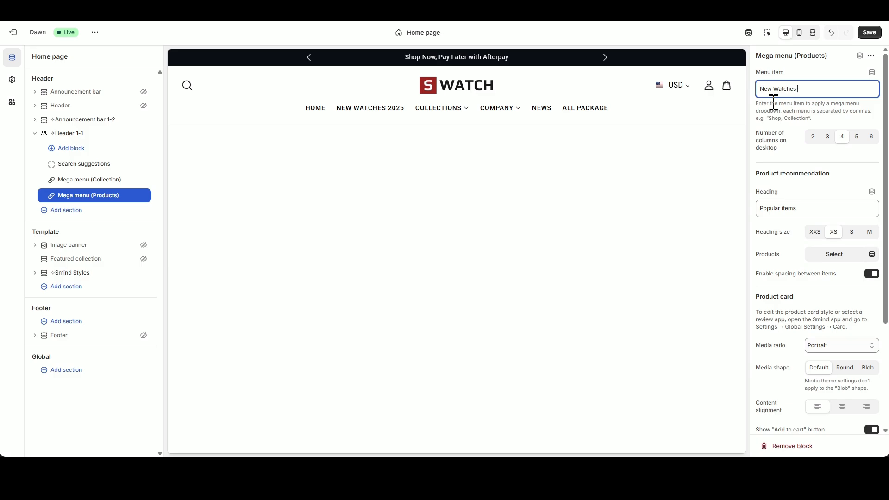
{"action": "type", "text": "New Watches 2025"}
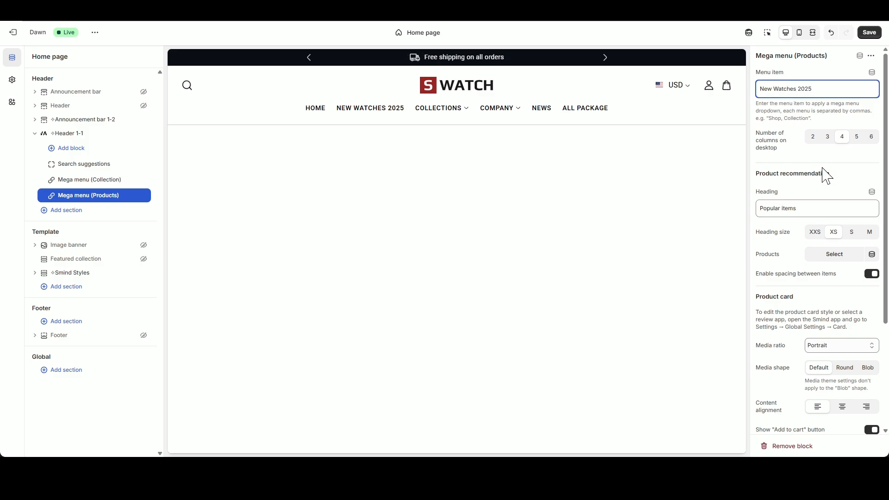
{"action": "left_click", "coordinate": [822, 171]}
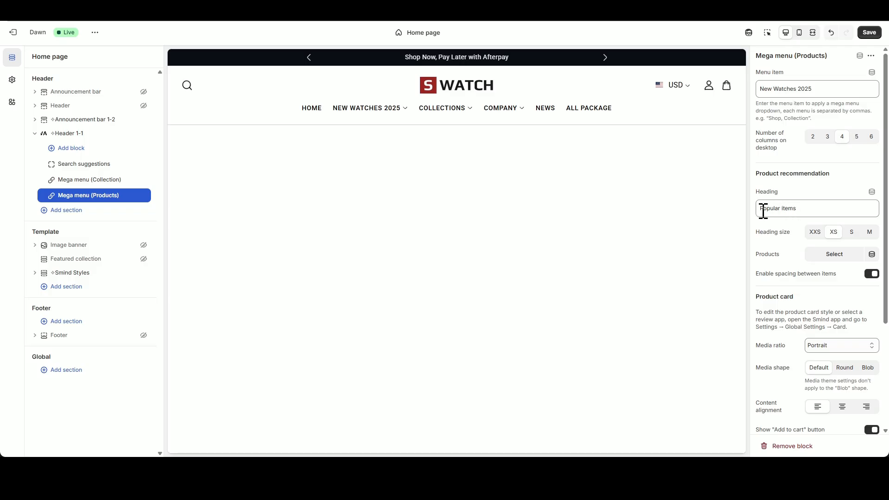
- Change the product recommendation heading to "Our Popular items"
{"action": "triple_click", "coordinate": [806, 212]}
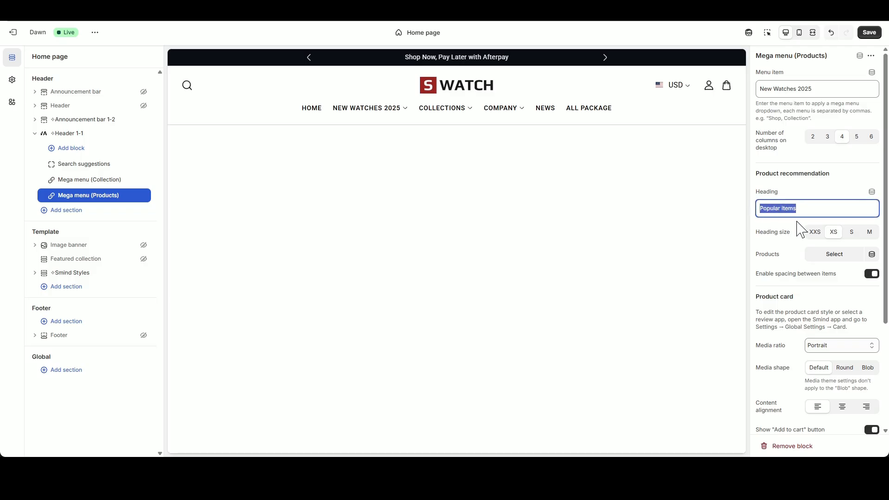
{"action": "left_click", "coordinate": [788, 211]}
{"action": "type", "text": "Ou"}
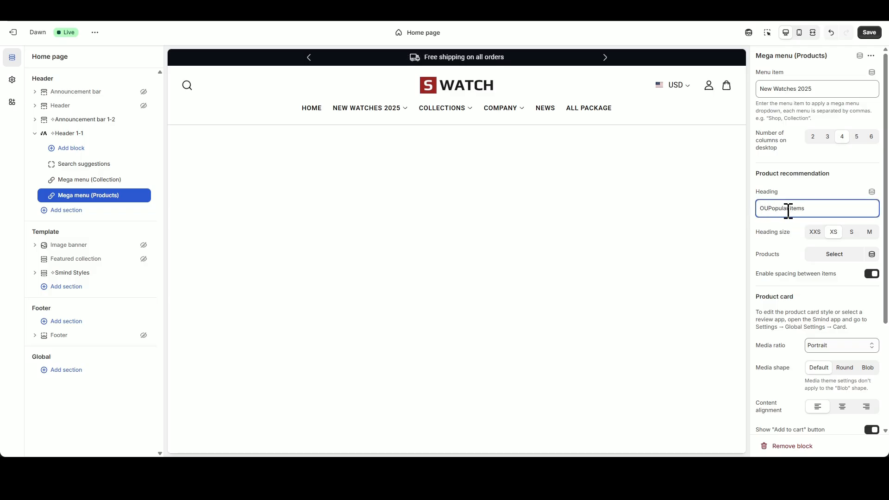
{"action": "type", "text": "r"}
{"action": "left_click", "coordinate": [829, 195]}
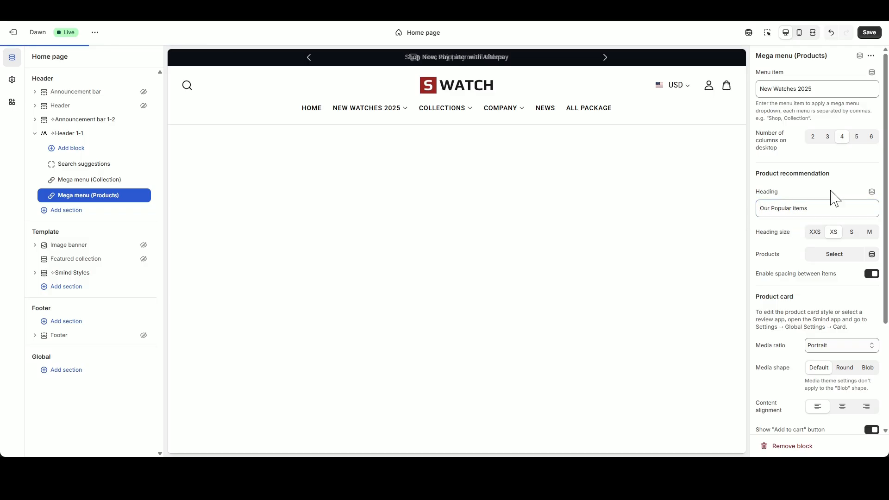
- Add Black Bay, Black Bay Chrono 1 and Black Bay Chrono S&G to the product mega menu's recommended products
{"action": "left_click", "coordinate": [833, 259]}
{"action": "scroll", "coordinate": [766, 316], "scroll_direction": "down", "scroll_amount": 2}
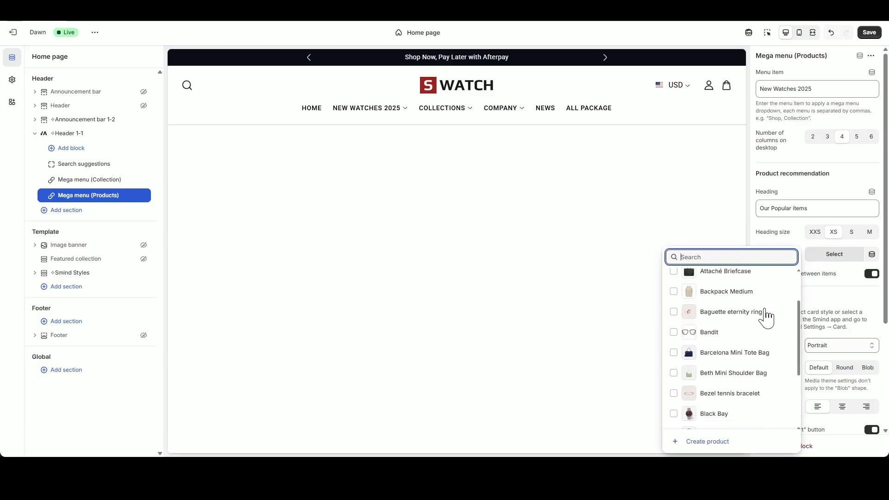
{"action": "scroll", "coordinate": [766, 316], "scroll_direction": "down", "scroll_amount": 2}
{"action": "left_click", "coordinate": [759, 324]}
{"action": "left_click", "coordinate": [764, 345]}
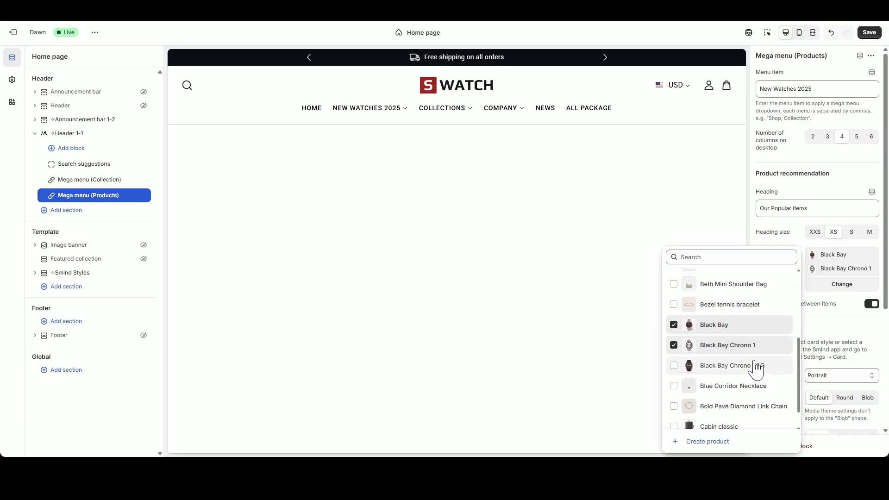
{"action": "left_click", "coordinate": [756, 365]}
- Find the Pelagos watches, add Pelagos FXD and Pelagos FXD Chrono 2 to the recommended products, and save
{"action": "left_click", "coordinate": [718, 256]}
{"action": "type", "text": "P"}
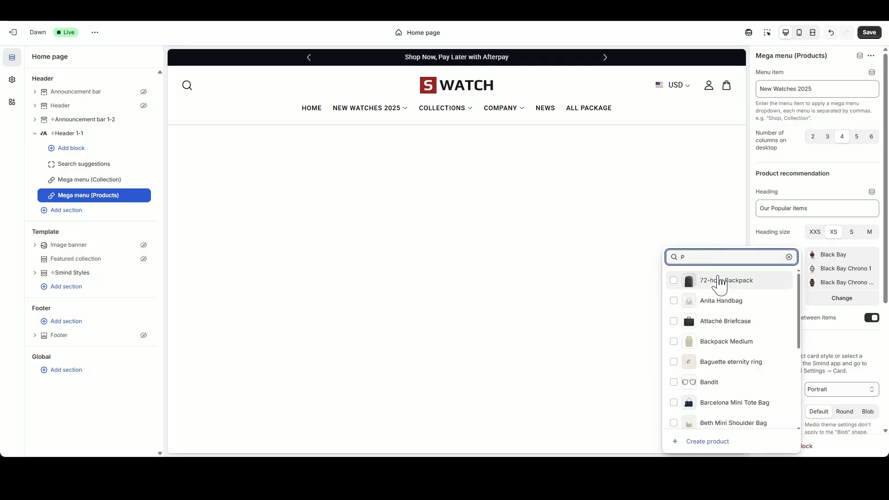
{"action": "type", "text": "e"}
{"action": "scroll", "coordinate": [752, 320], "scroll_direction": "down", "scroll_amount": 3}
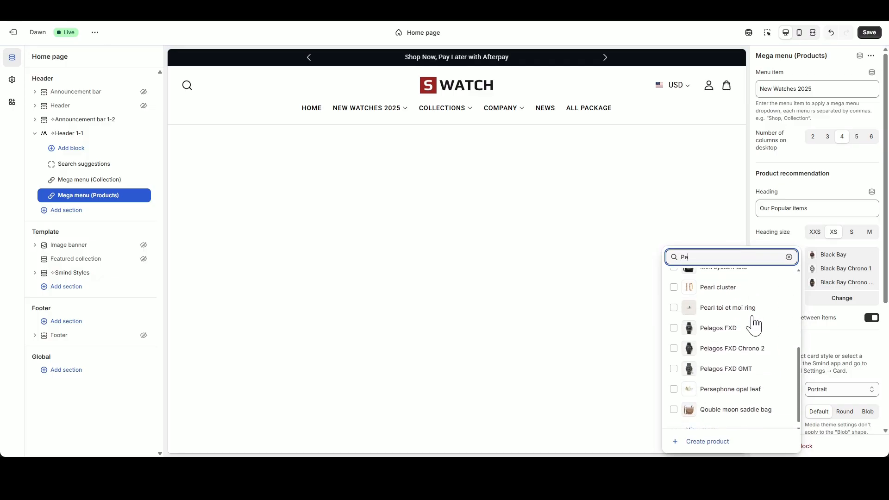
{"action": "left_click", "coordinate": [755, 317]}
{"action": "left_click", "coordinate": [738, 338]}
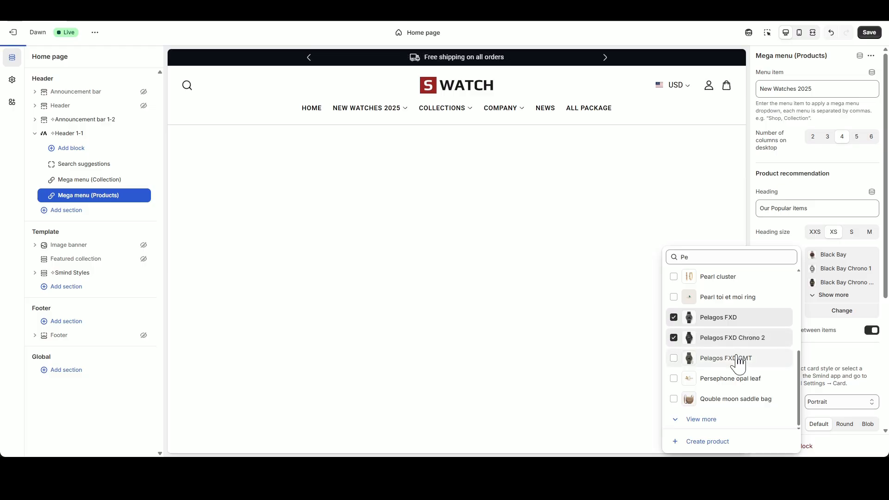
{"action": "left_click", "coordinate": [800, 239]}
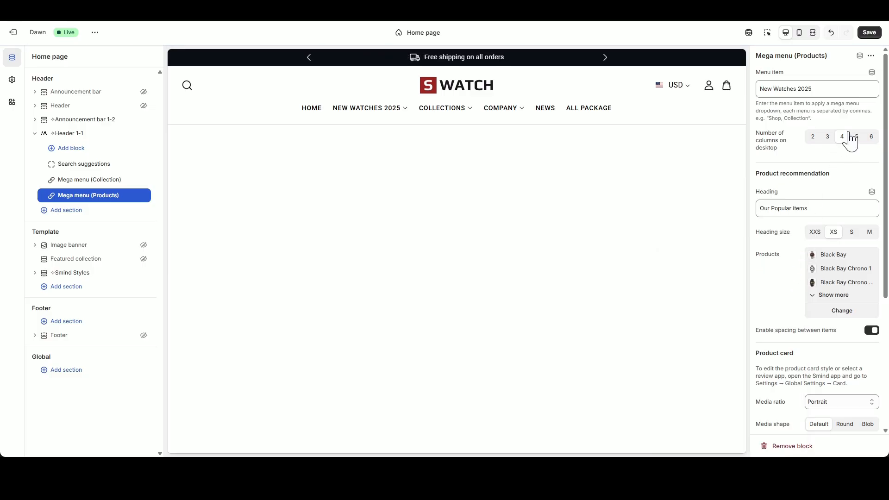
{"action": "left_click", "coordinate": [869, 32]}
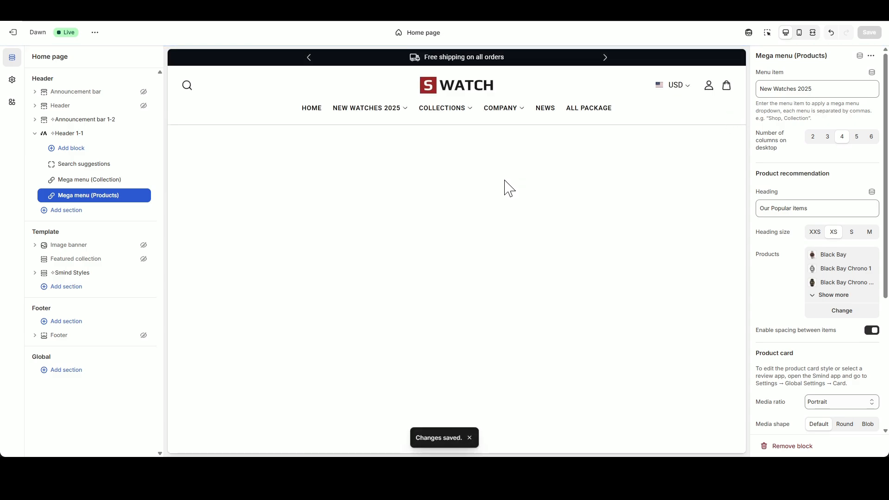
- Preview the New Watches 2025 mega menu, set its desktop columns to 6 and review the product card settings
{"action": "left_click", "coordinate": [397, 110]}
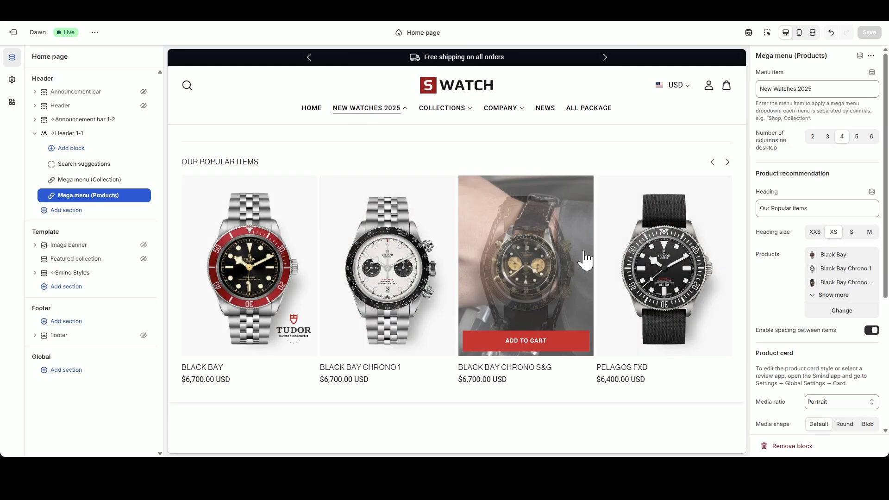
{"action": "left_click", "coordinate": [871, 138]}
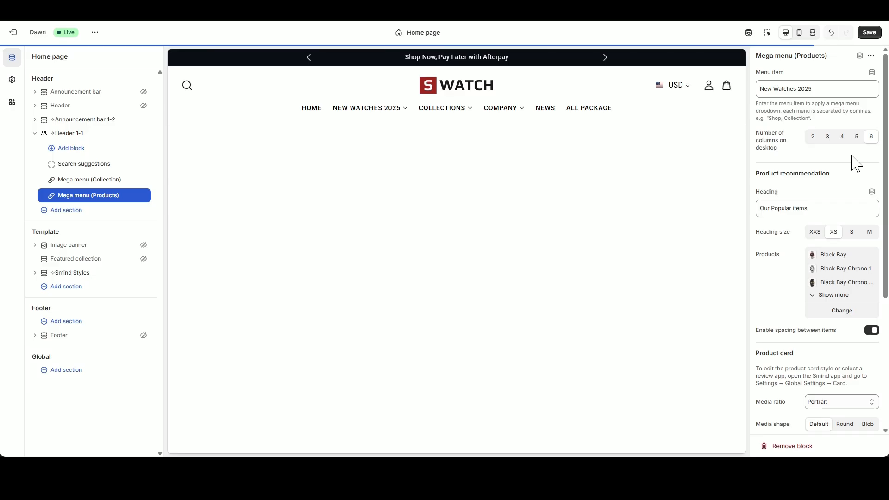
{"action": "mouse_move", "coordinate": [397, 117]}
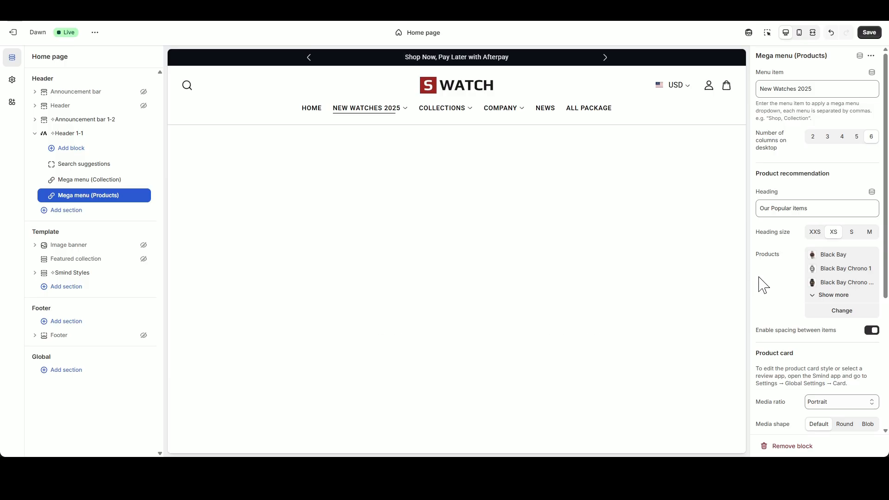
{"action": "scroll", "coordinate": [782, 292], "scroll_direction": "down", "scroll_amount": 3}
{"action": "scroll", "coordinate": [785, 293], "scroll_direction": "down", "scroll_amount": 2}
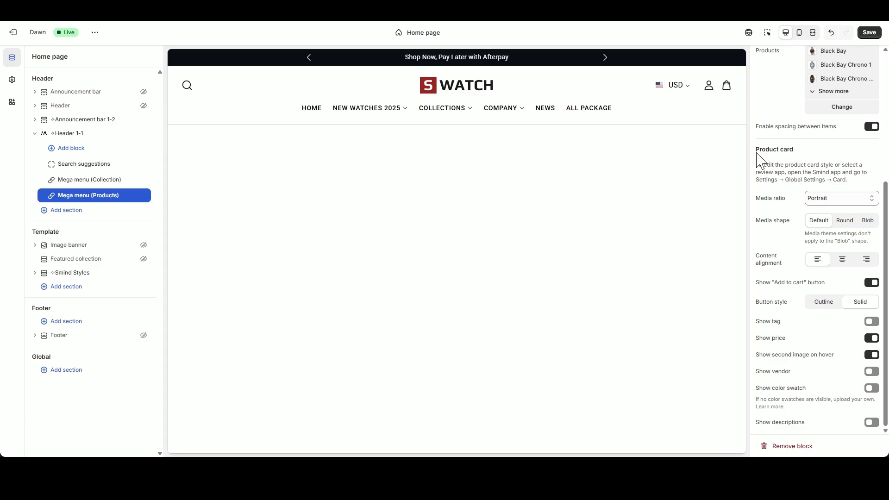
{"action": "scroll", "coordinate": [794, 162], "scroll_direction": "up", "scroll_amount": 5}
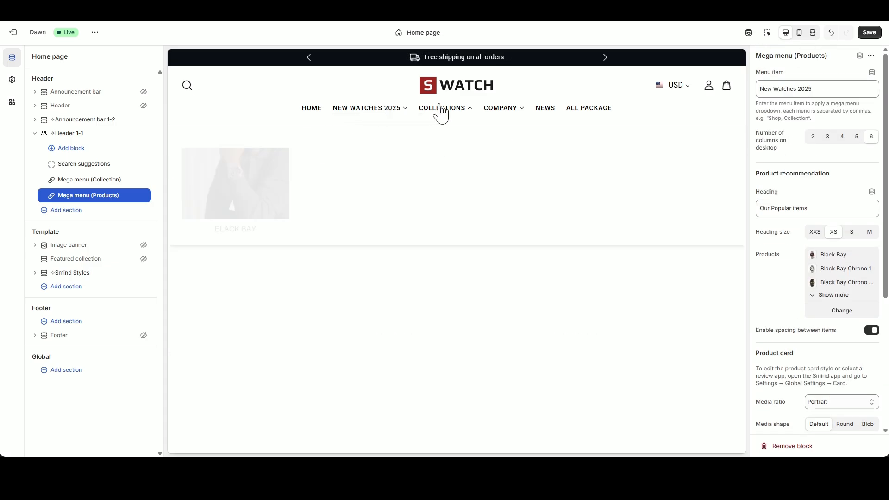
- Check the Collections submenu in the mobile preview's navigation drawer, return to the desktop view and save the changes
{"action": "left_click", "coordinate": [799, 32]}
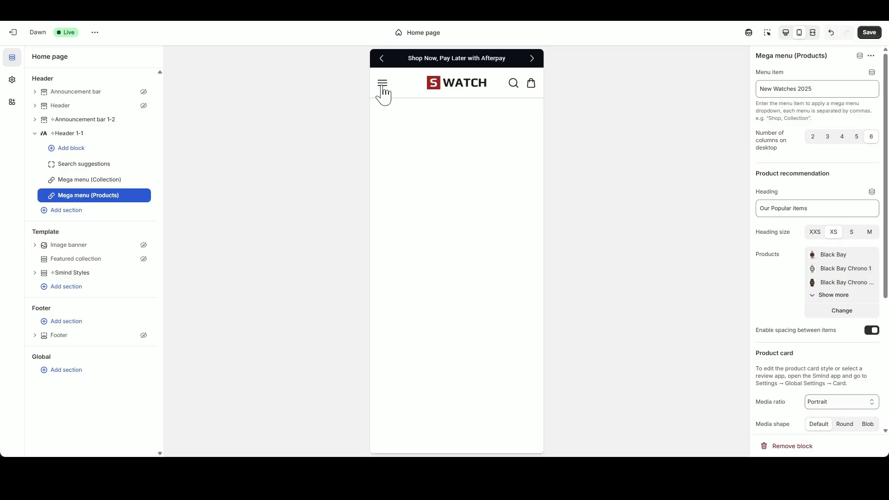
{"action": "left_click", "coordinate": [383, 85]}
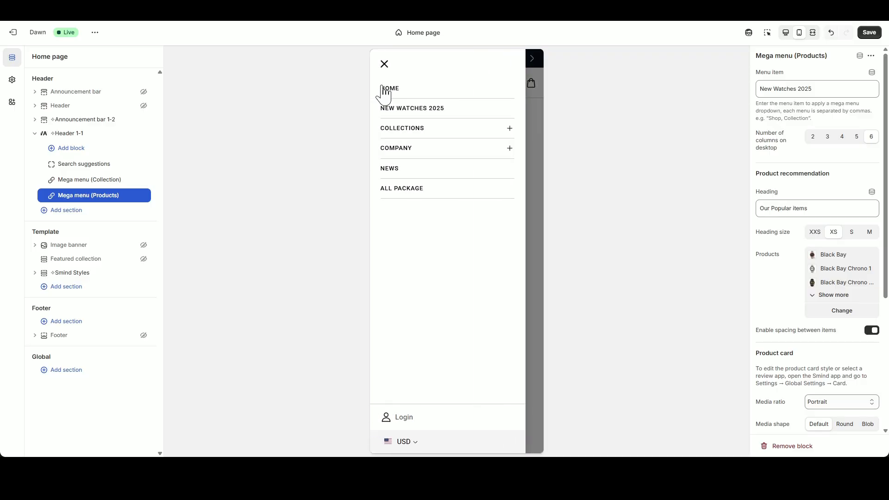
{"action": "left_click", "coordinate": [511, 129]}
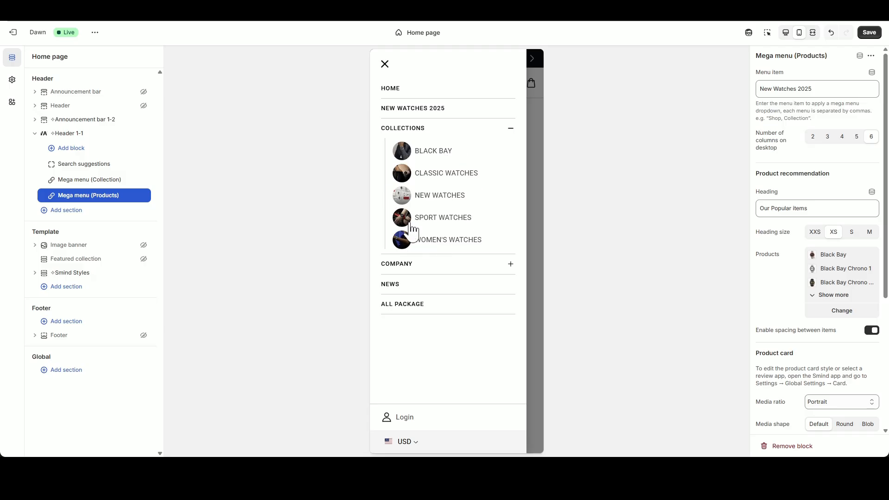
{"action": "left_click", "coordinate": [510, 130]}
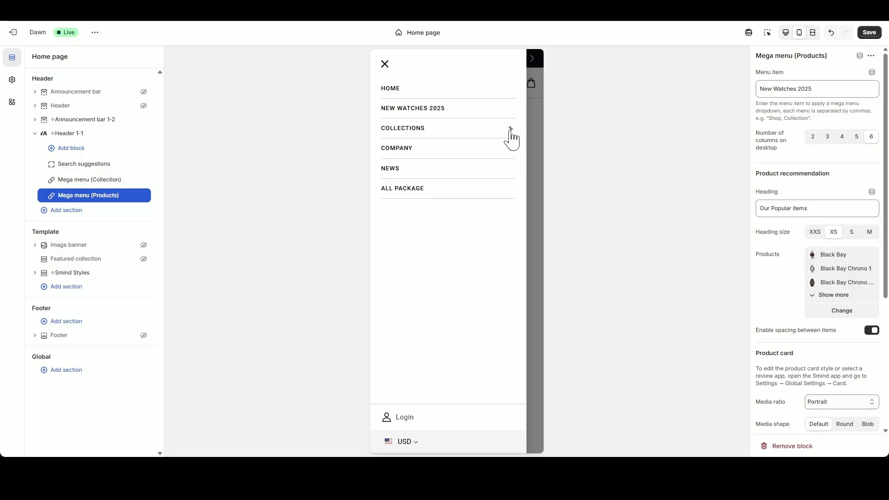
{"action": "left_click", "coordinate": [385, 65]}
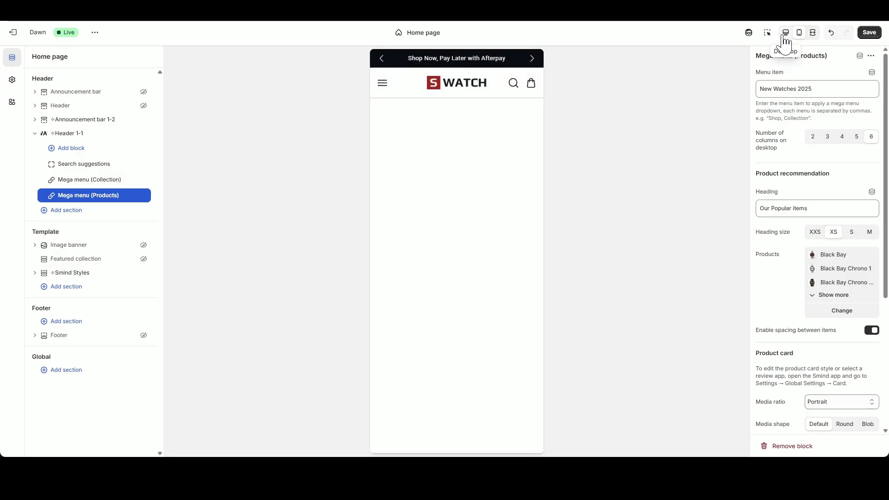
{"action": "left_click", "coordinate": [785, 32]}
{"action": "left_click", "coordinate": [869, 33]}
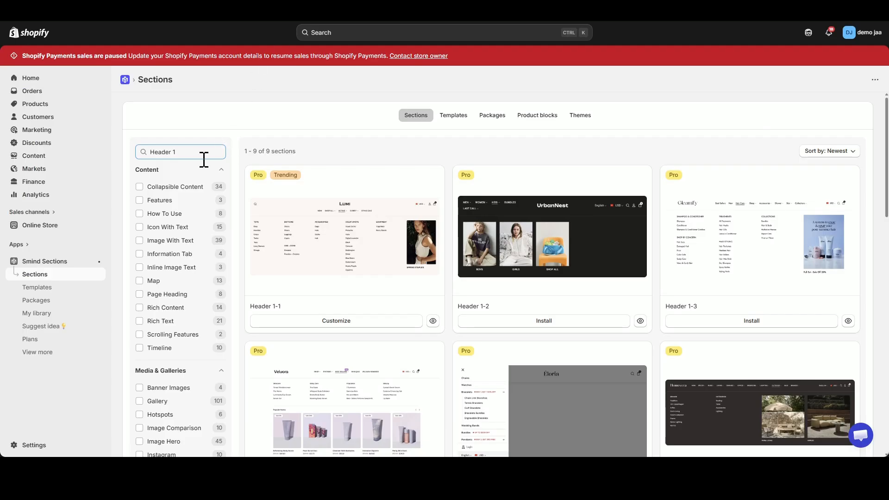
- Search the Smind Sections library for "Slideshow 5" and open Slideshow 5-1 for customizing
{"action": "left_click_drag", "start_coordinate": [203, 159], "coordinate": [83, 159]}
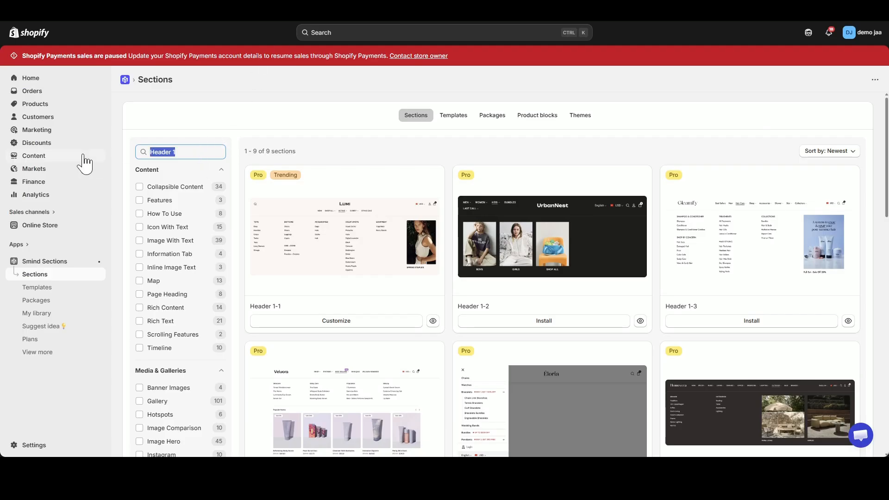
{"action": "type", "text": "Slidesshow"}
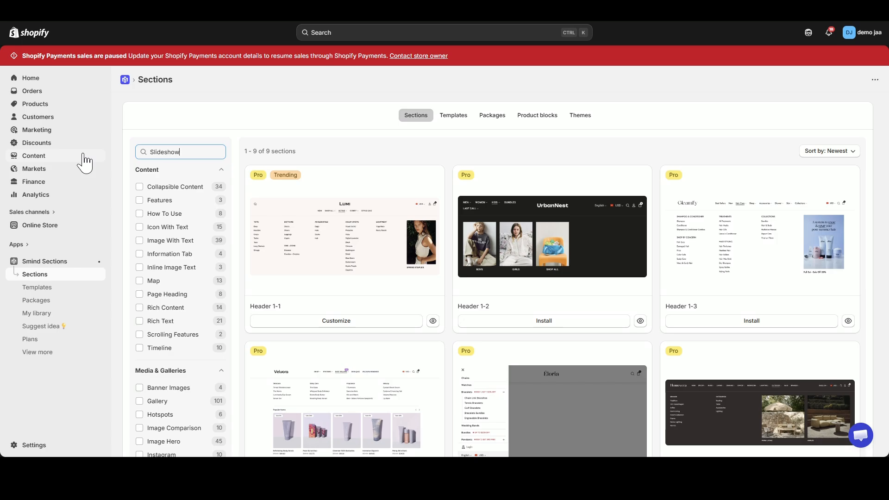
{"action": "type", "text": " 5"}
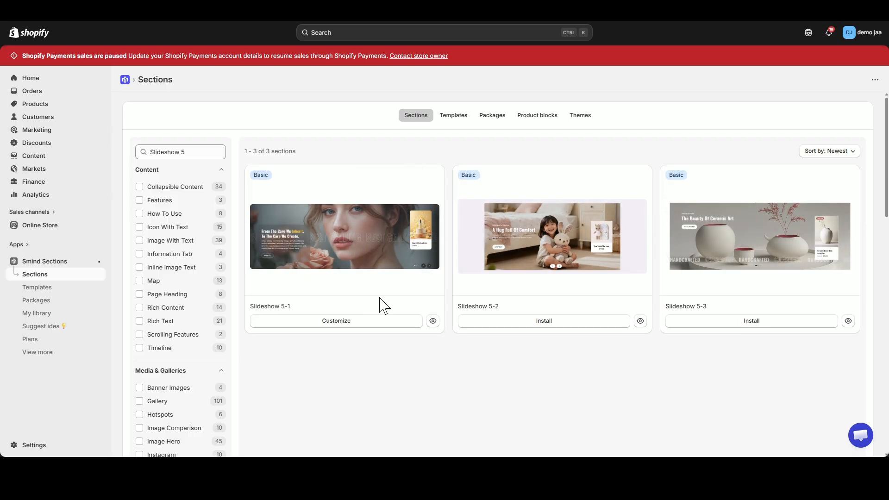
{"action": "left_click", "coordinate": [336, 321]}
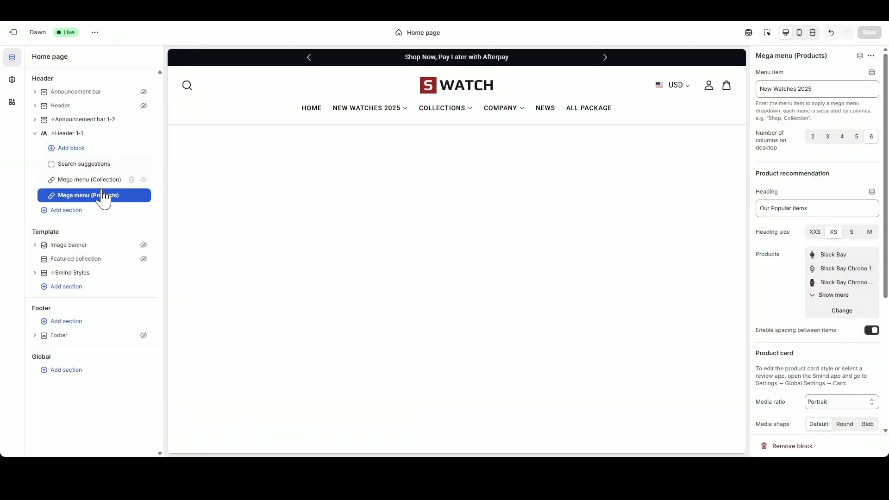
- Add the Slideshow 5-1 section to the home page template, between Featured collection and Smind Styles
{"action": "left_click", "coordinate": [34, 133]}
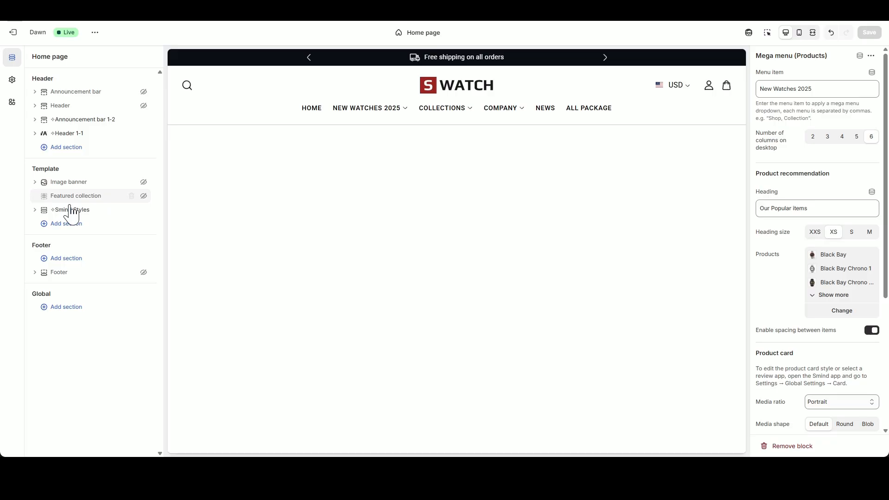
{"action": "left_click", "coordinate": [91, 203]}
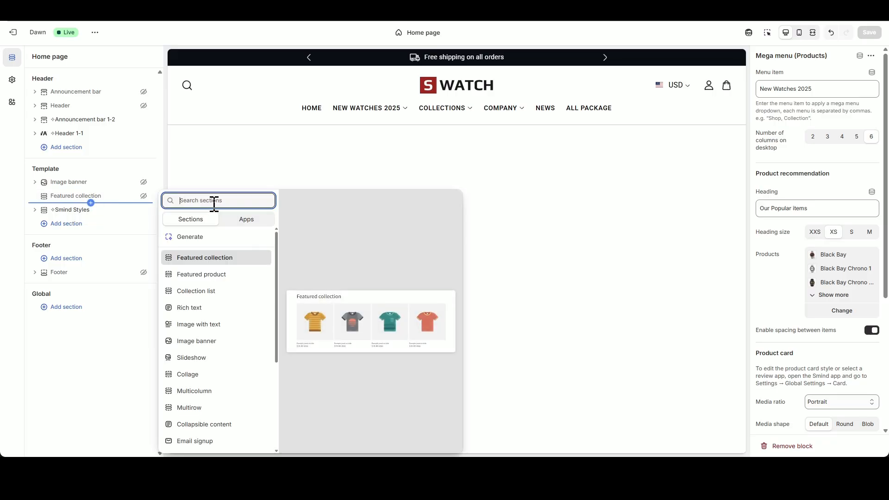
{"action": "type", "text": "Slideshow"}
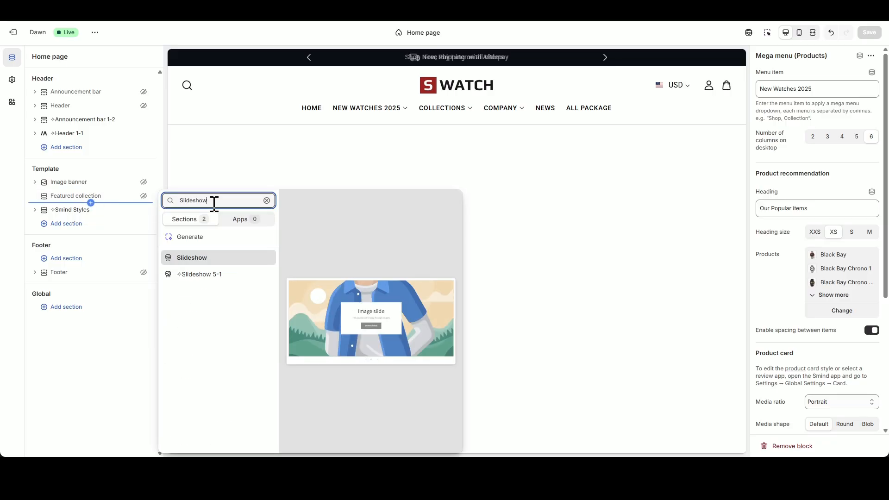
{"action": "left_click", "coordinate": [224, 275]}
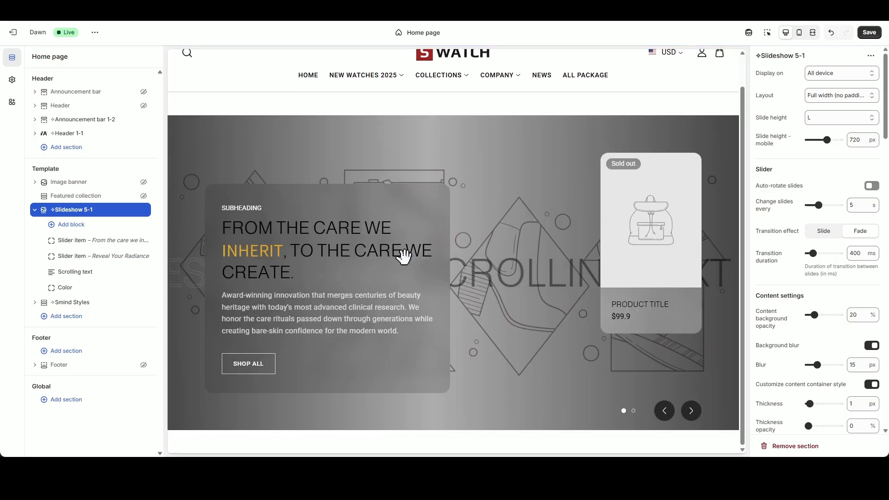
- Flip through the slideshow's slides in the preview and remove its Color and Scrolling text blocks
{"action": "left_click", "coordinate": [691, 410]}
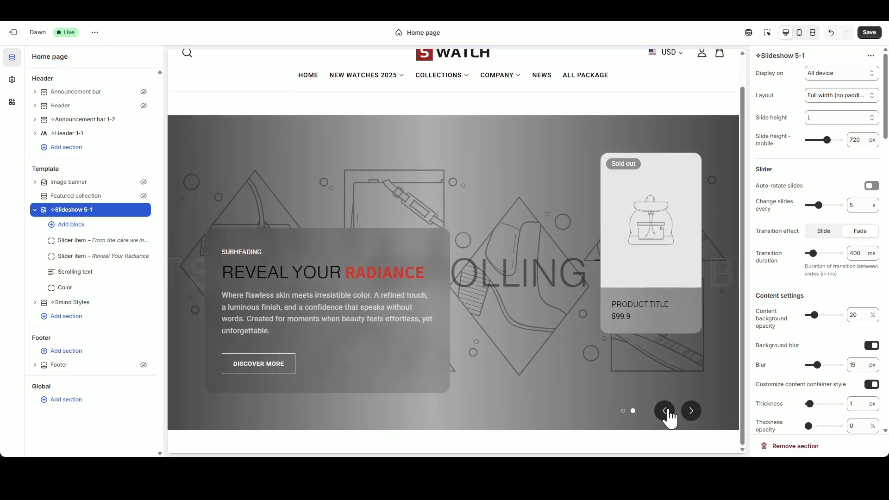
{"action": "left_click", "coordinate": [668, 413]}
{"action": "left_click", "coordinate": [692, 412]}
{"action": "left_click", "coordinate": [670, 410]}
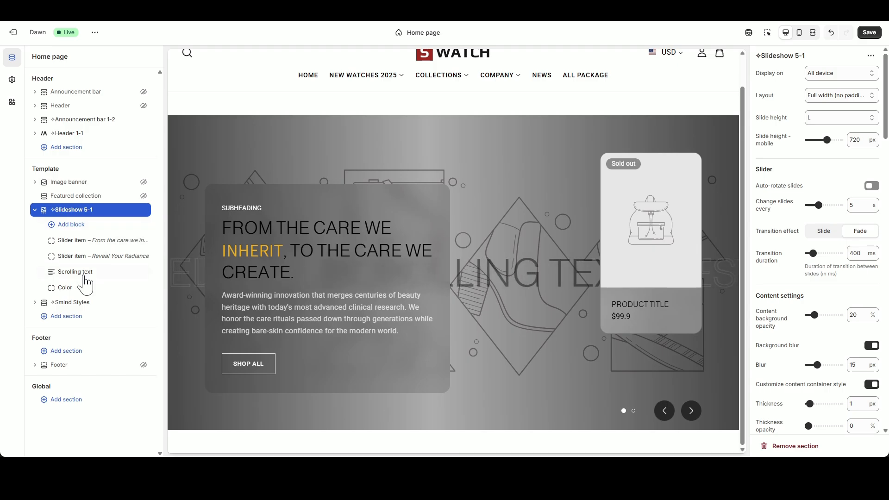
{"action": "left_click", "coordinate": [132, 287]}
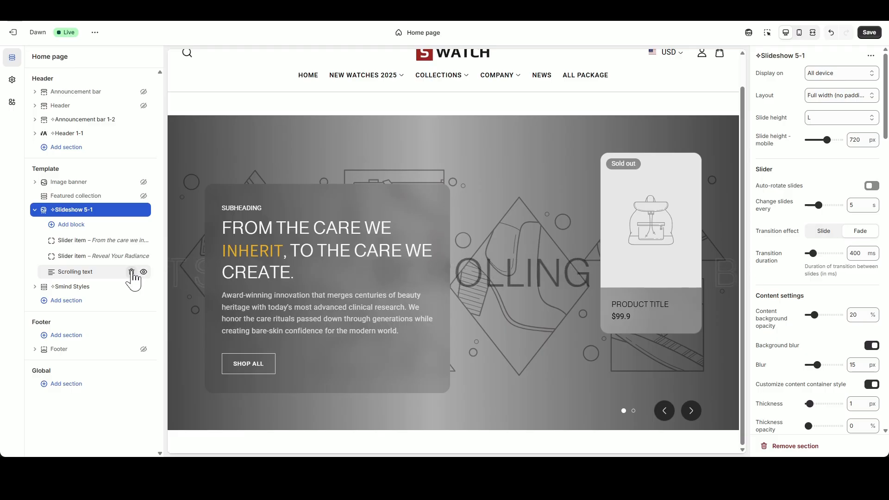
{"action": "left_click", "coordinate": [131, 272]}
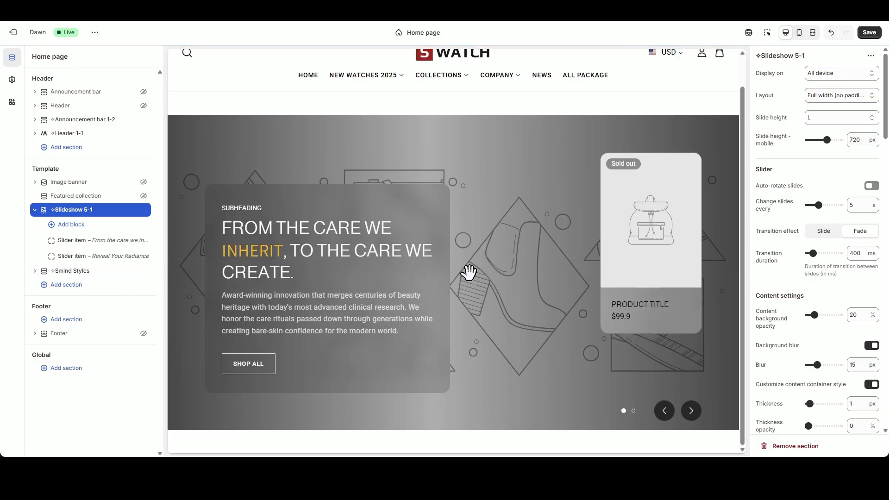
- Set the first slider item's image to Slide_Image_1
{"action": "left_click", "coordinate": [77, 240]}
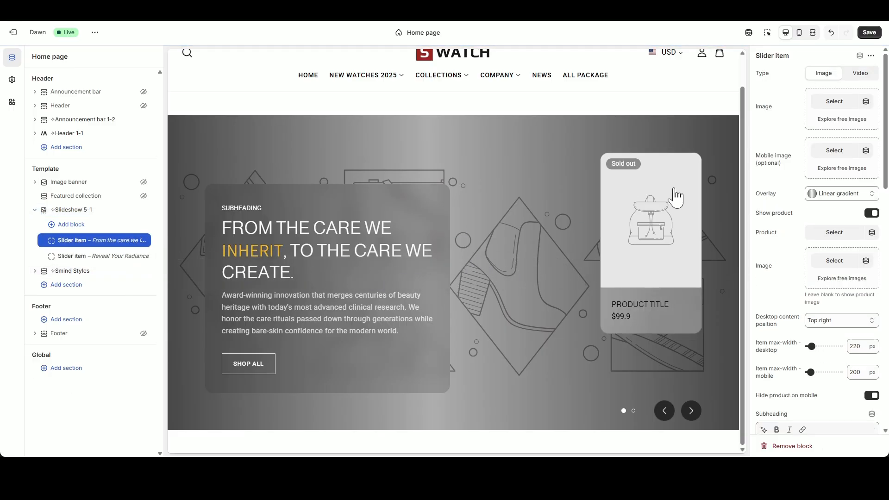
{"action": "left_click", "coordinate": [834, 102]}
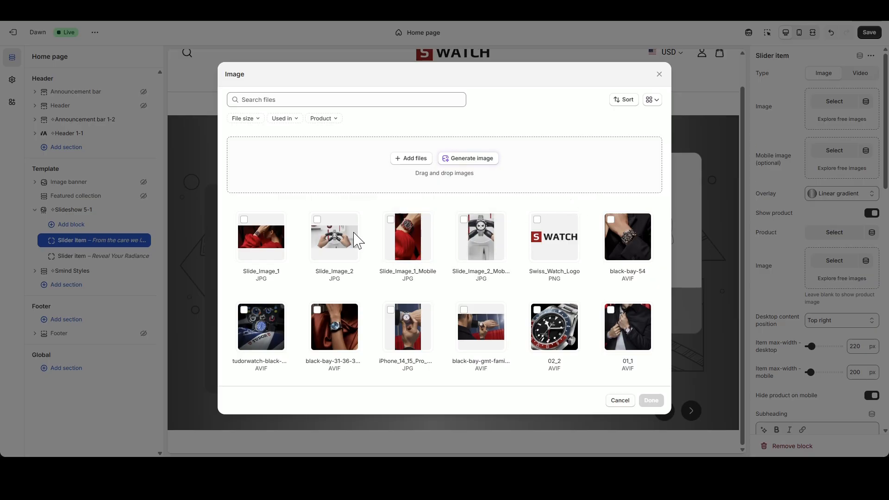
{"action": "left_click", "coordinate": [274, 250]}
{"action": "left_click", "coordinate": [650, 399]}
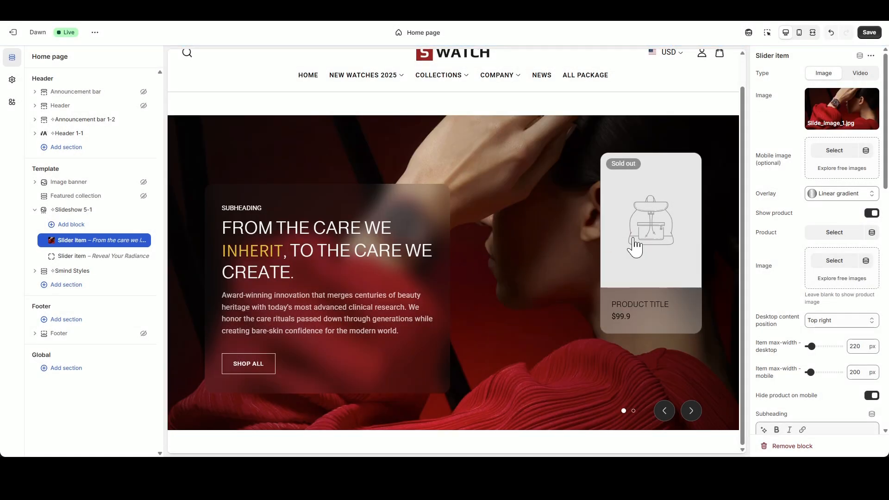
- Set the first slide's mobile image to Slide_Image_1_Mobile and check it in the mobile preview before returning to desktop view
{"action": "left_click", "coordinate": [827, 155]}
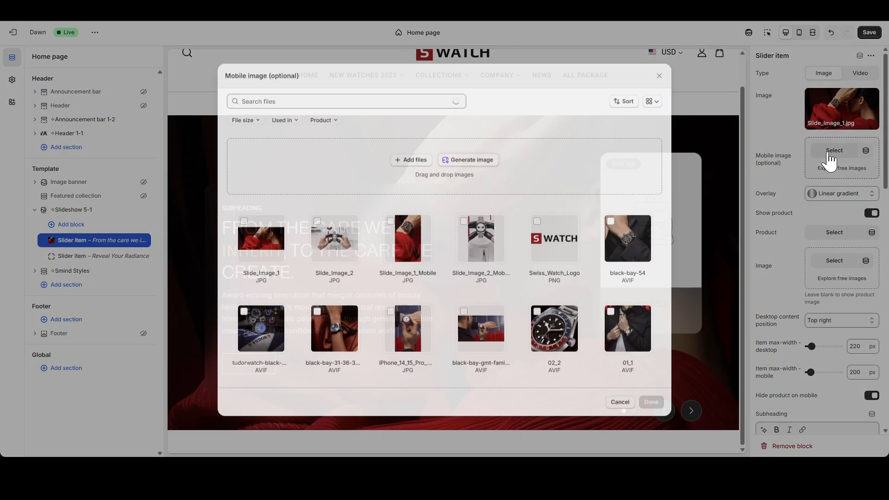
{"action": "left_click", "coordinate": [408, 238]}
{"action": "left_click", "coordinate": [651, 402]}
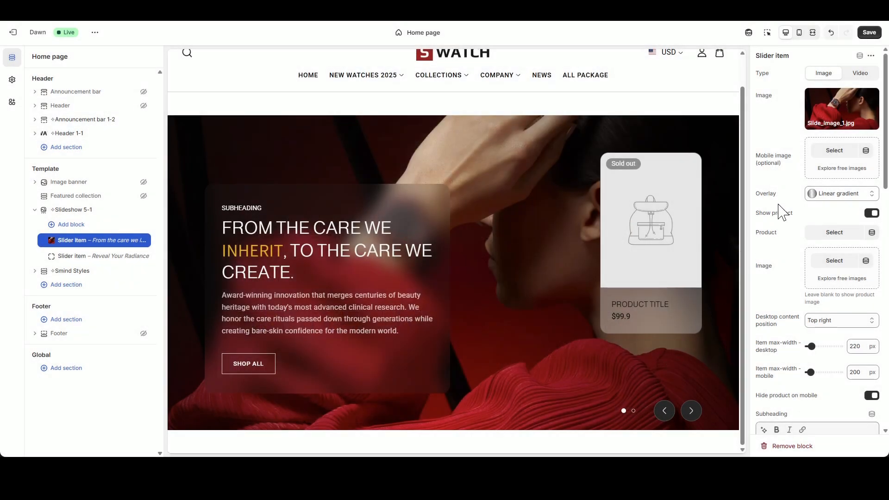
{"action": "left_click", "coordinate": [799, 32]}
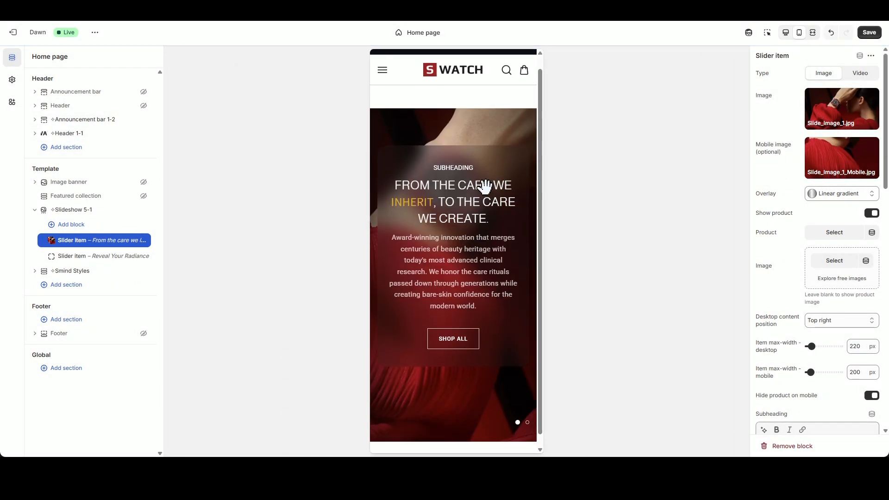
{"action": "left_click", "coordinate": [786, 32]}
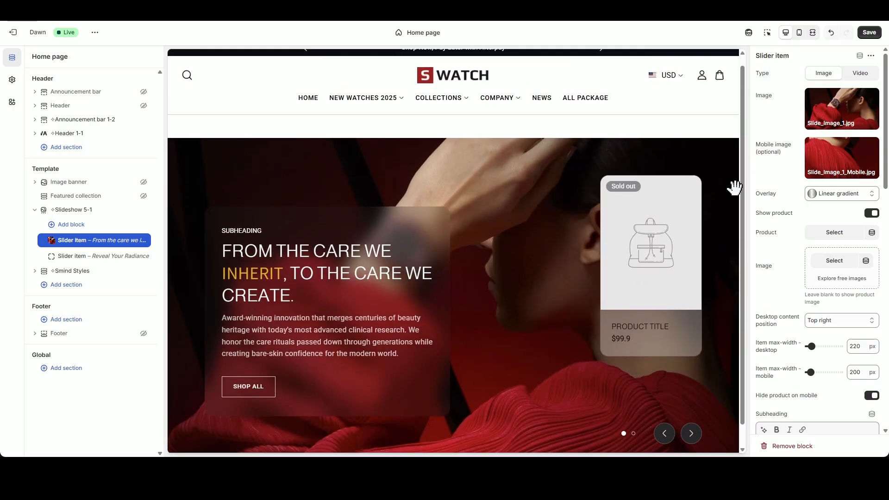
- Remove the linear gradient overlay from the first slide
{"action": "left_click", "coordinate": [814, 197]}
{"action": "scroll", "coordinate": [839, 369], "scroll_direction": "down", "scroll_amount": 3}
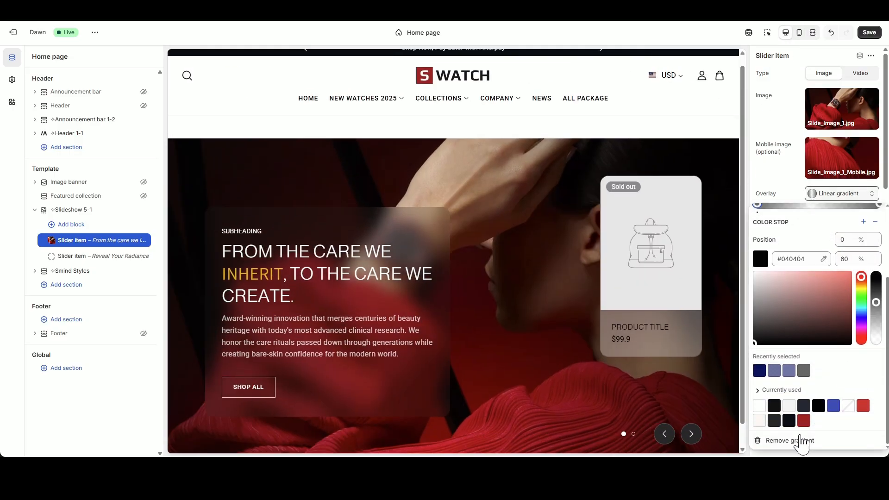
{"action": "left_click", "coordinate": [802, 442]}
{"action": "left_click", "coordinate": [787, 190]}
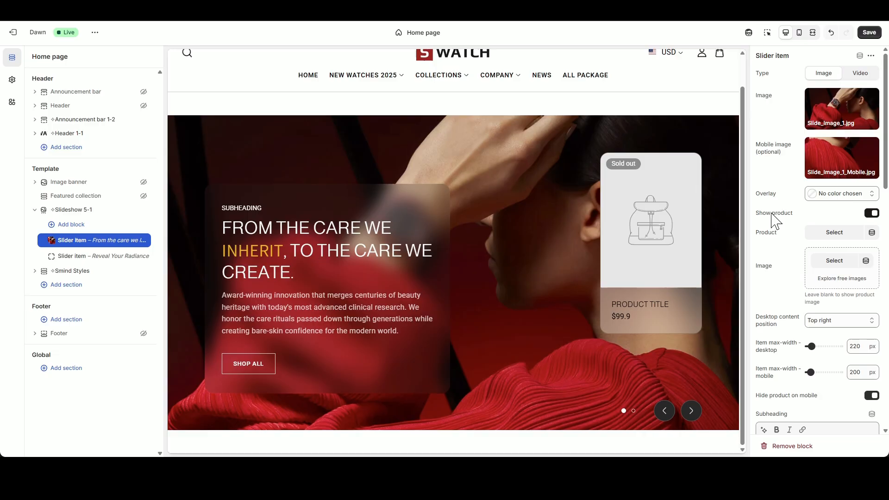
- Assign the Black Bay product to the first slide and review the desktop content position options, keeping Top right
{"action": "left_click", "coordinate": [819, 234]}
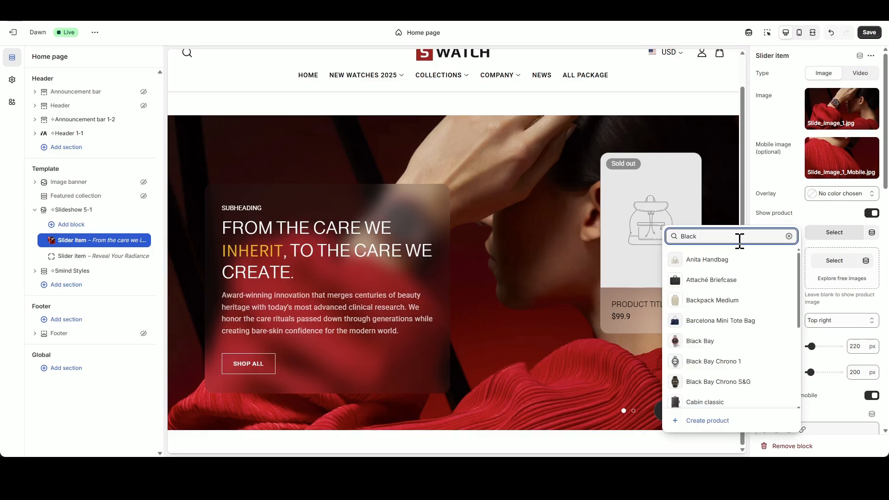
{"action": "left_click", "coordinate": [727, 342]}
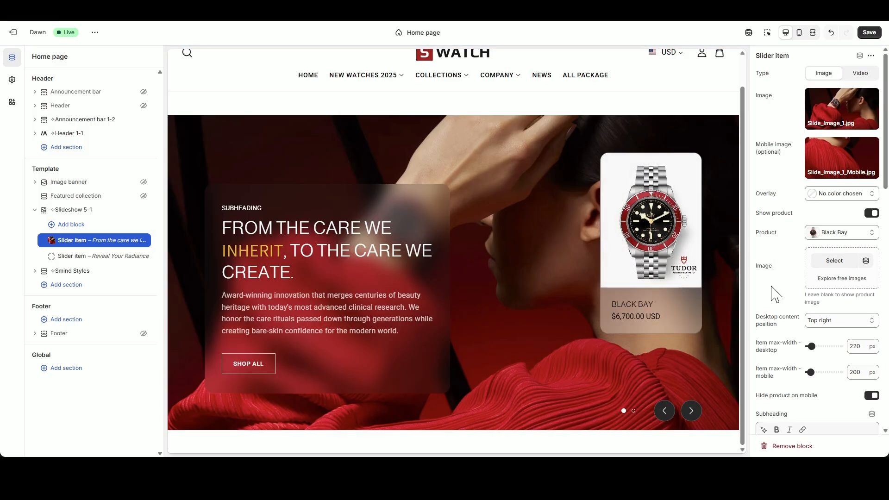
{"action": "scroll", "coordinate": [776, 294], "scroll_direction": "down", "scroll_amount": 2}
{"action": "scroll", "coordinate": [780, 250], "scroll_direction": "down", "scroll_amount": 2}
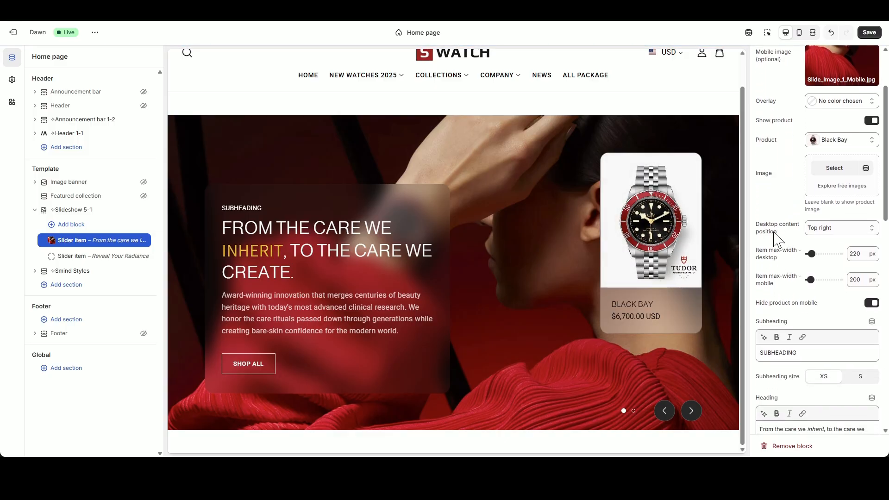
{"action": "left_click", "coordinate": [827, 228]}
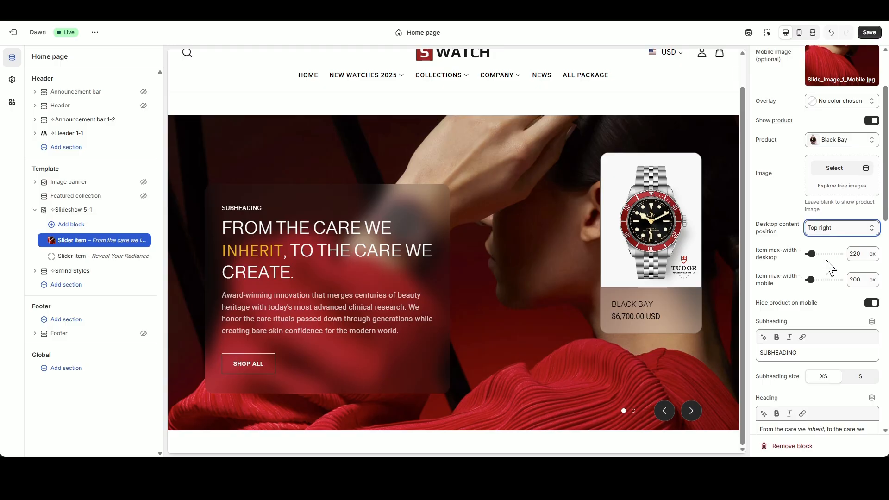
{"action": "left_click", "coordinate": [790, 241]}
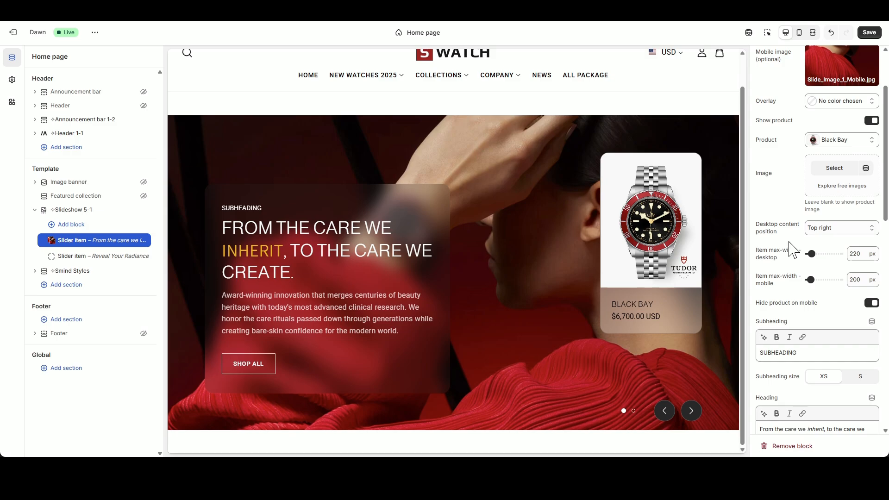
- Replace the first slide's subheading with "BLACK BAY COLLECTION"
{"action": "scroll", "coordinate": [813, 353], "scroll_direction": "down", "scroll_amount": 3}
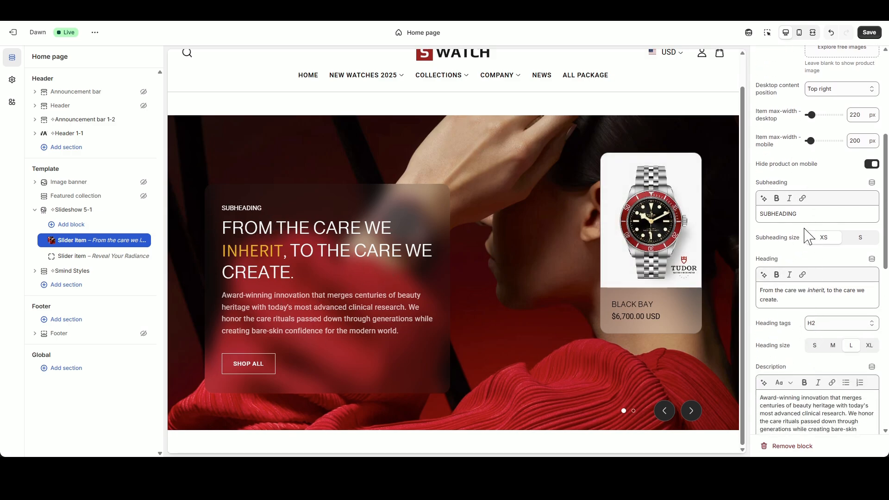
{"action": "left_click_drag", "start_coordinate": [800, 214], "coordinate": [758, 214]}
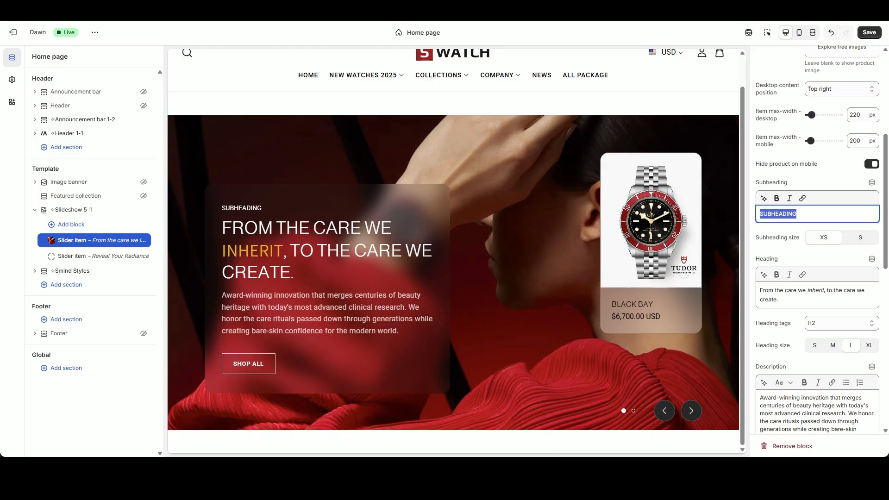
{"action": "key", "text": "alt+Tab"}
{"action": "key", "text": "alt+Tab"}
{"action": "type", "text": "BLACK BAY COLLECTION"}
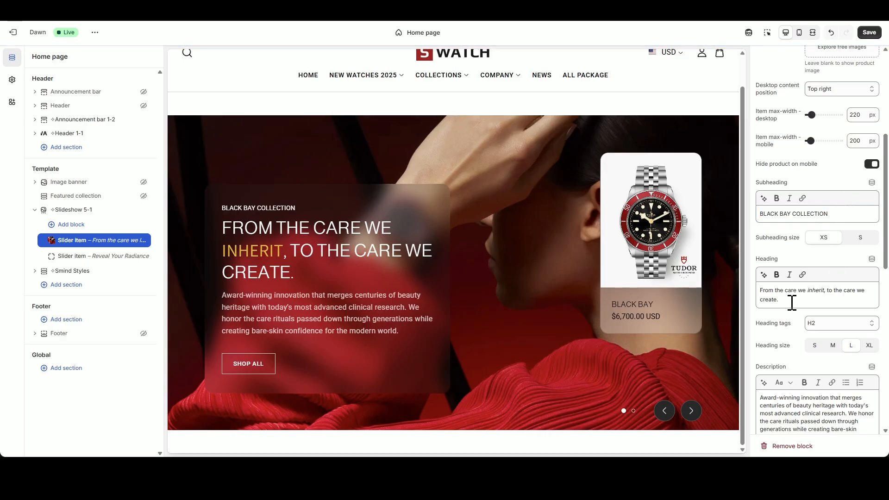
- Replace the first slide's heading with "A technical and aesthetic evolution"
{"action": "left_click_drag", "start_coordinate": [791, 301], "coordinate": [761, 291]}
{"action": "key", "text": "alt+Tab"}
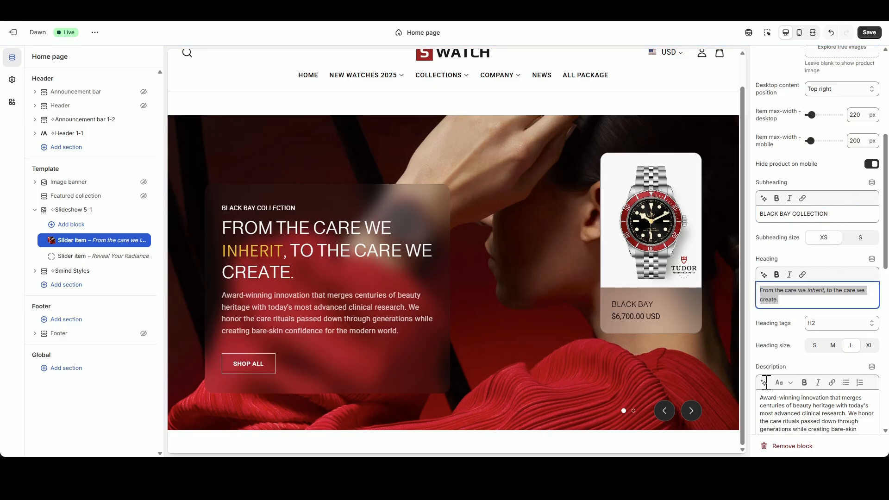
{"action": "key", "text": "alt+Tab"}
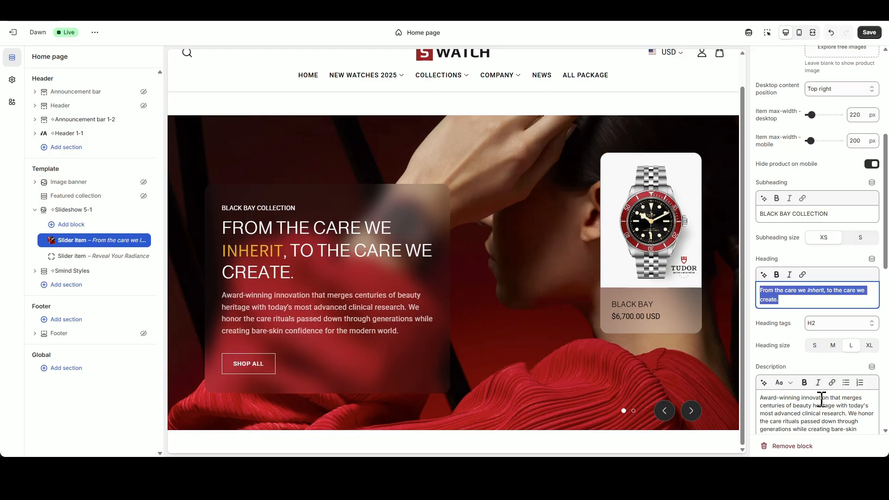
{"action": "scroll", "coordinate": [815, 380], "scroll_direction": "down", "scroll_amount": 1}
{"action": "type", "text": "A technical and aesthetic evolution"}
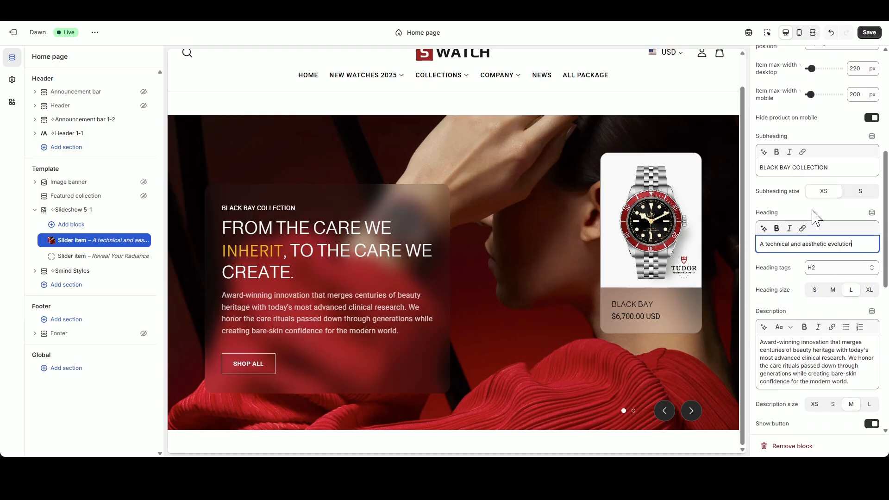
- Clear the first slide's description text completely
{"action": "left_click", "coordinate": [806, 367]}
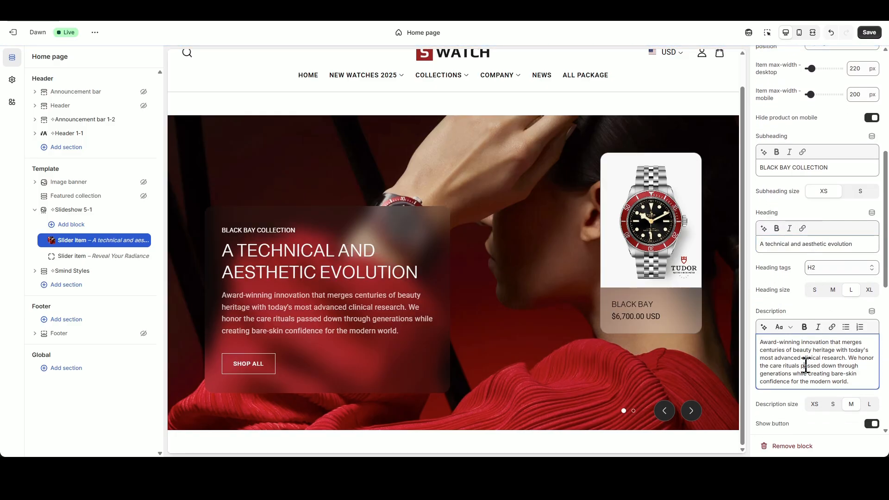
{"action": "key", "text": "ctrl+a"}
{"action": "key", "text": "BackSpace"}
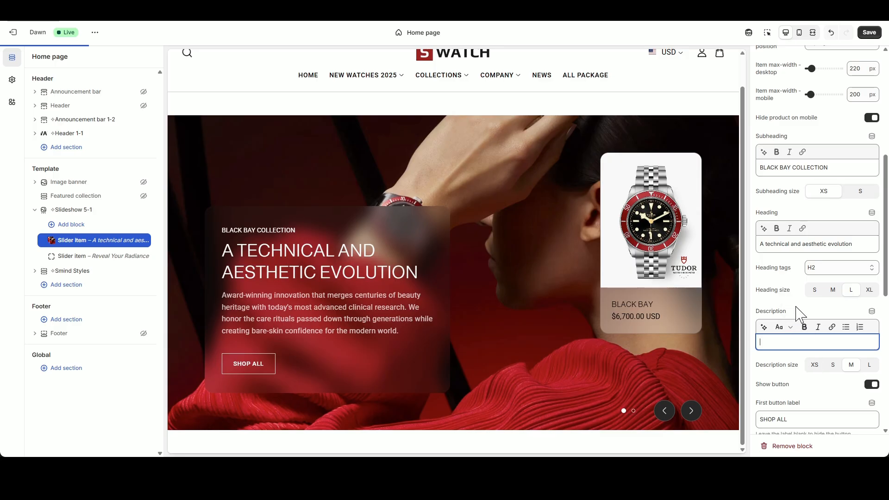
{"action": "left_click", "coordinate": [799, 308]}
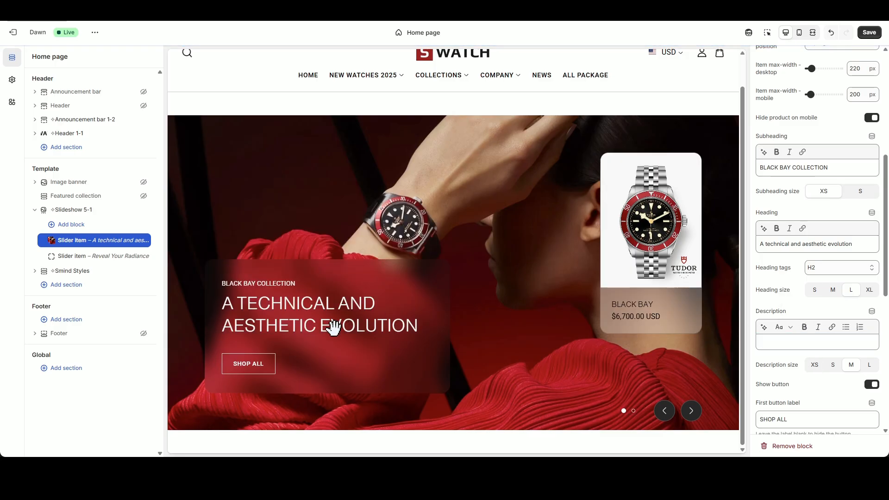
- Set the first slide's first button label to "DISCOVER NOW"
{"action": "scroll", "coordinate": [803, 325], "scroll_direction": "down", "scroll_amount": 3}
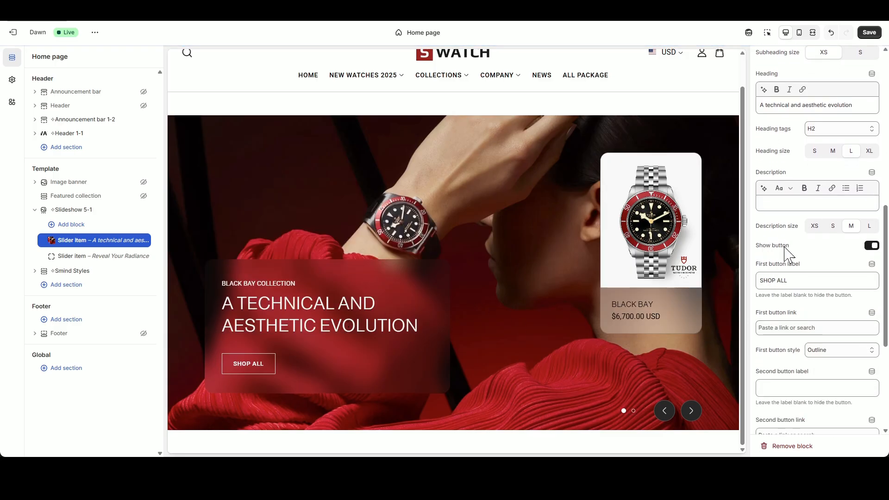
{"action": "triple_click", "coordinate": [783, 281]}
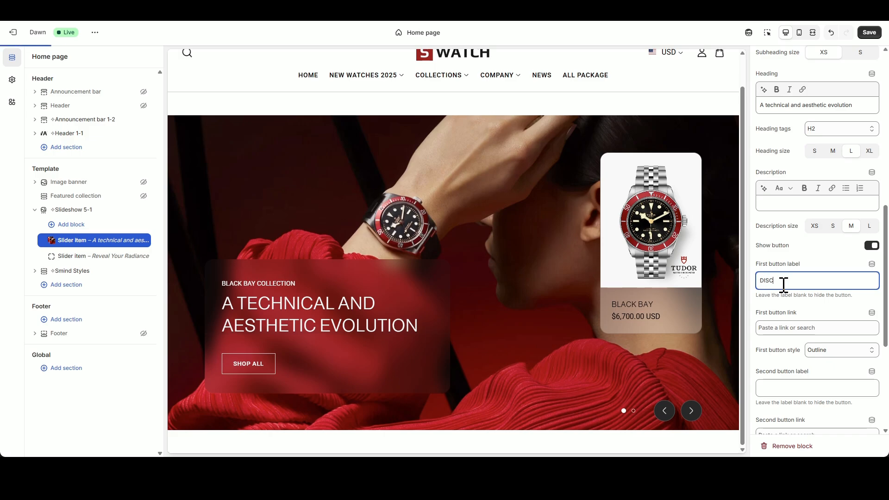
{"action": "type", "text": "DISCOVER NOW"}
{"action": "left_click", "coordinate": [821, 266]}
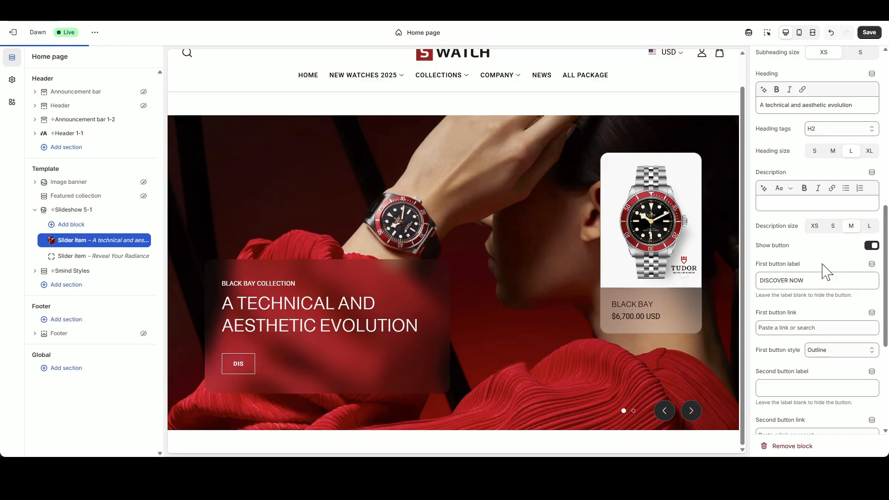
- Link the first slide's first button to the Black bay collection and set its style to Solid
{"action": "left_click", "coordinate": [814, 328]}
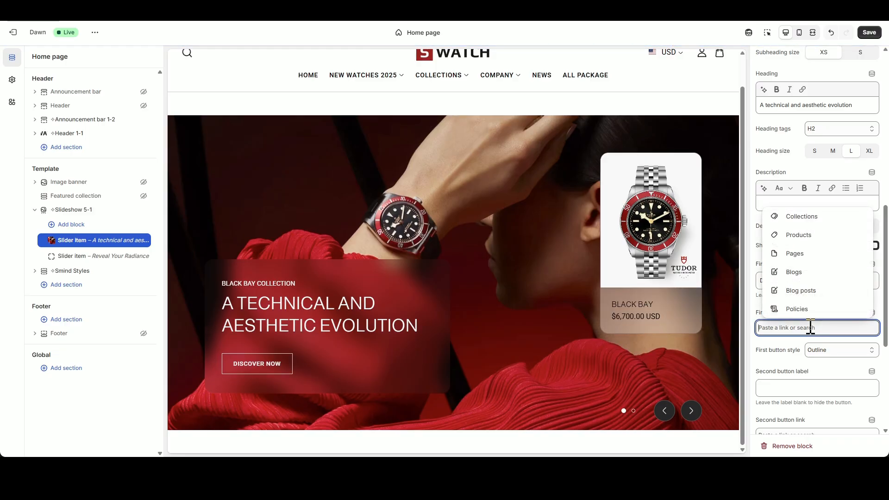
{"action": "left_click", "coordinate": [815, 233]}
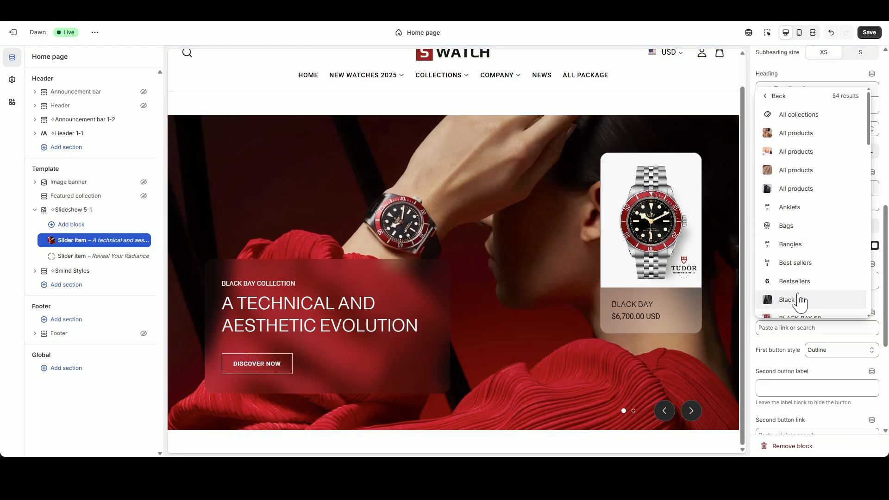
{"action": "left_click", "coordinate": [806, 298]}
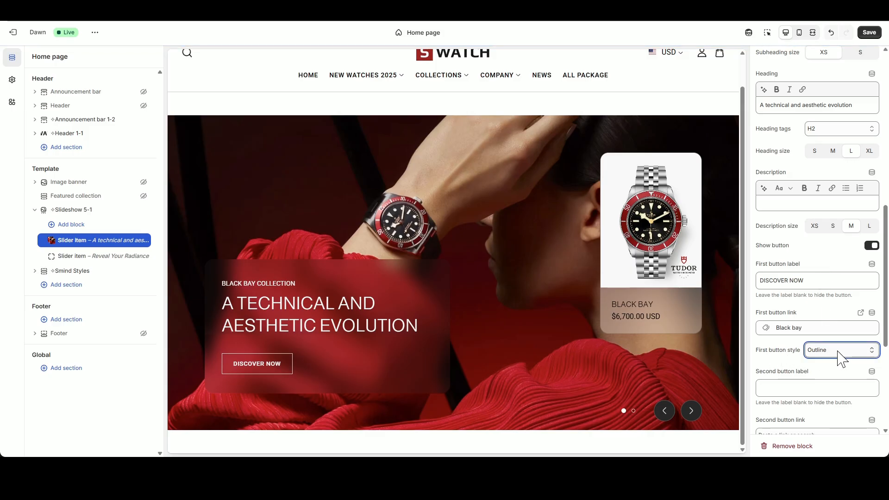
{"action": "left_click", "coordinate": [810, 363]}
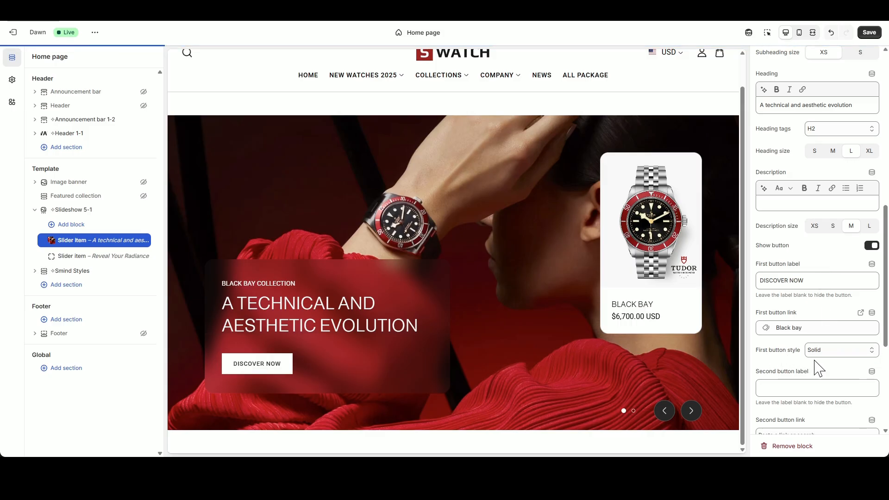
- Set the first slide's mobile content position to Bottom in the mobile preview, then return to the desktop preview
{"action": "scroll", "coordinate": [846, 365], "scroll_direction": "down", "scroll_amount": 5}
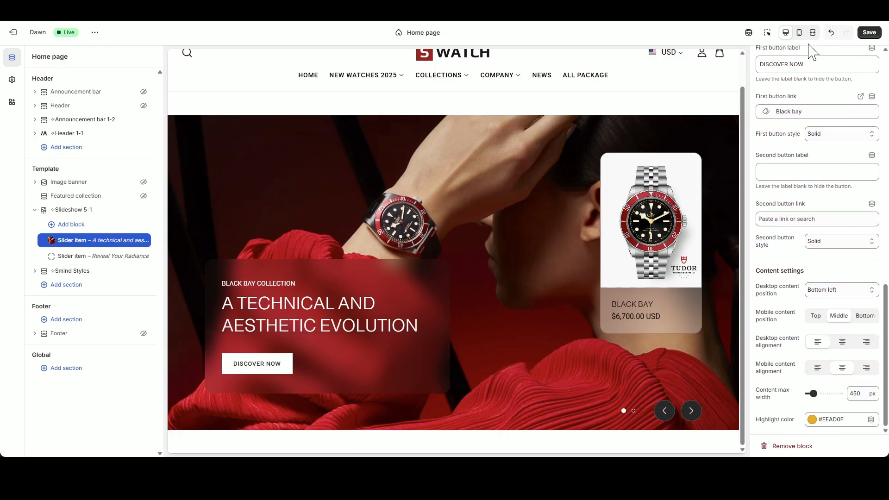
{"action": "left_click", "coordinate": [799, 32]}
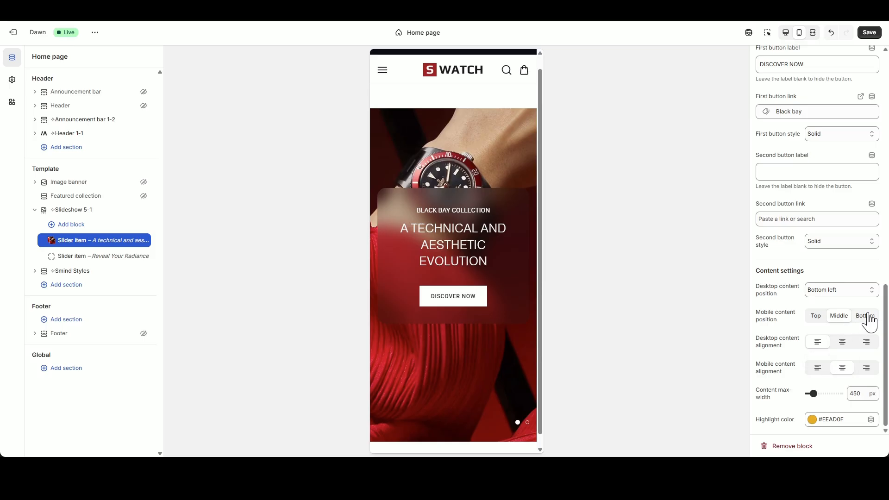
{"action": "left_click", "coordinate": [866, 317]}
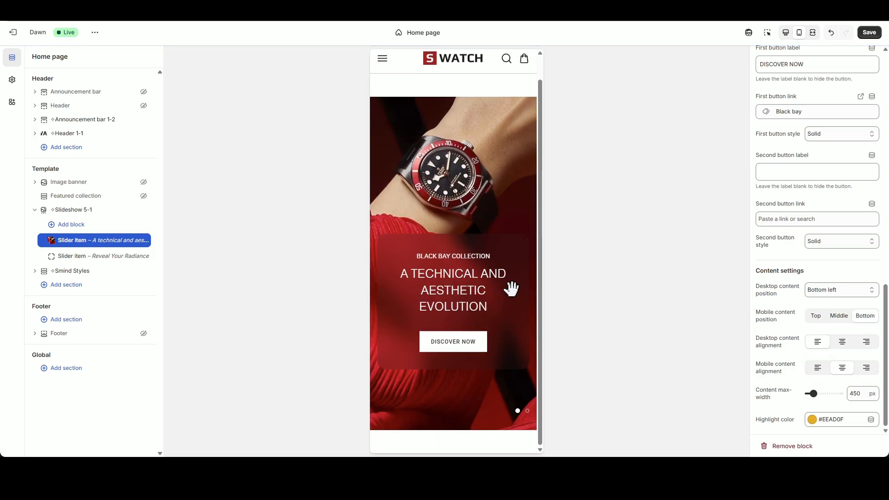
{"action": "left_click", "coordinate": [786, 33]}
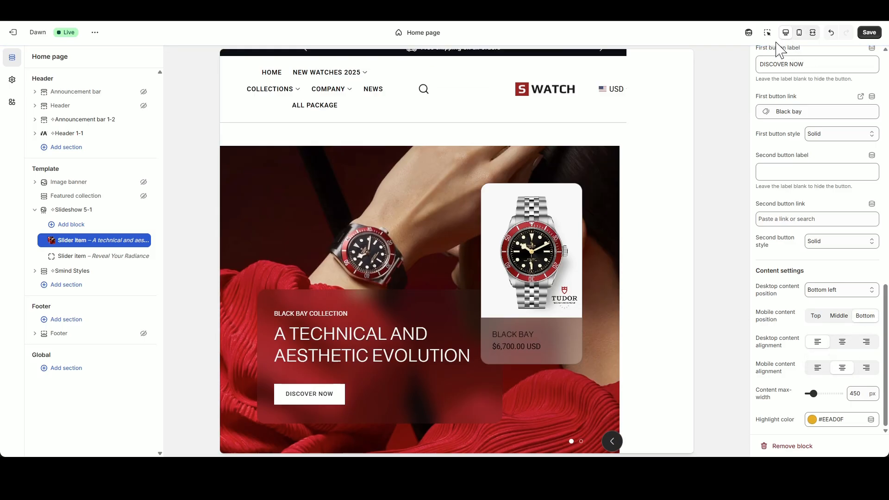
- Assign Slide_Image_2 as the desktop image of the second slide, "Reveal Your Radiance"
{"action": "left_click", "coordinate": [84, 258]}
{"action": "scroll", "coordinate": [682, 227], "scroll_direction": "up", "scroll_amount": 1}
{"action": "scroll", "coordinate": [834, 228], "scroll_direction": "up", "scroll_amount": 13}
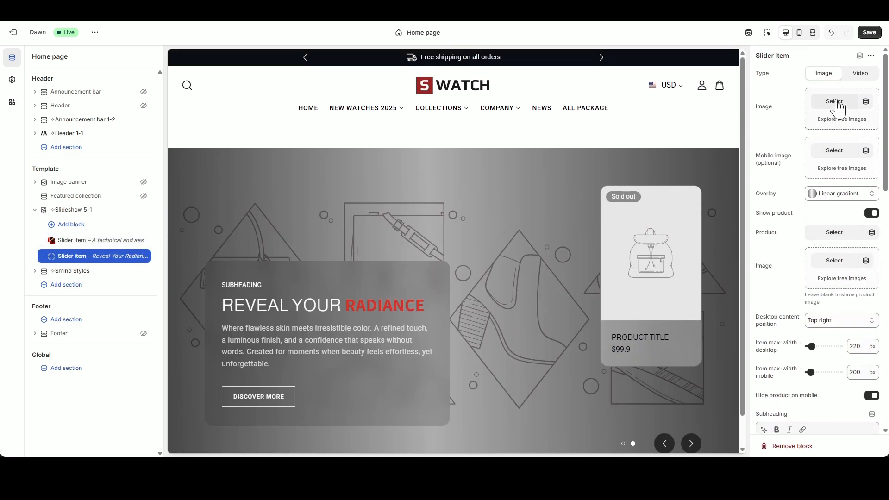
{"action": "left_click", "coordinate": [837, 102]}
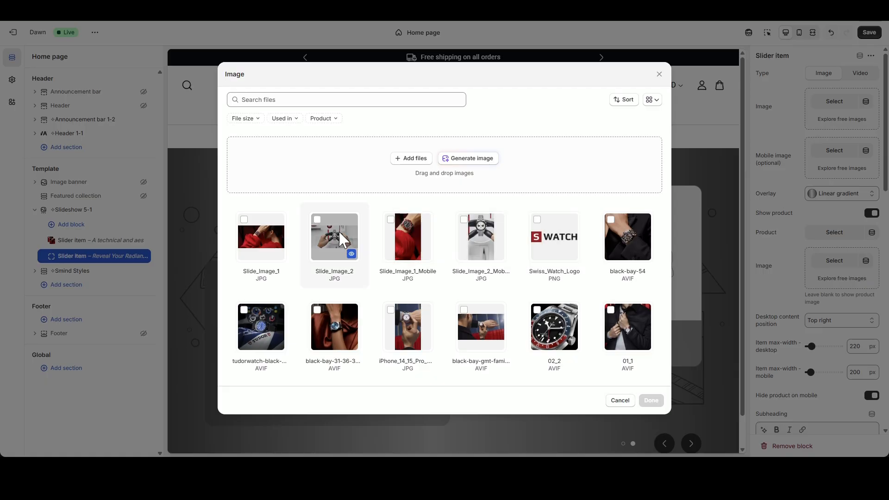
{"action": "left_click", "coordinate": [342, 239]}
{"action": "left_click", "coordinate": [651, 401]}
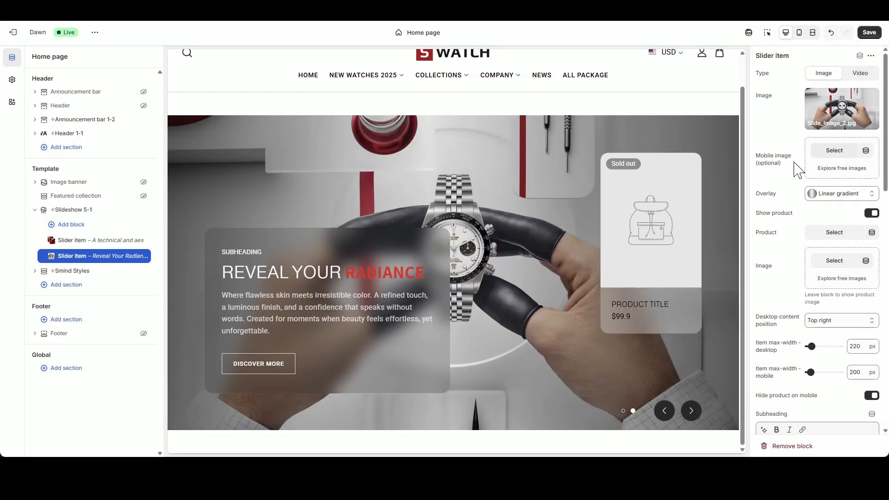
- Assign the mobile version of Slide_Image_2 as the second slide's mobile image and check it in the mobile preview
{"action": "left_click", "coordinate": [828, 151]}
{"action": "left_click", "coordinate": [482, 241]}
{"action": "left_click", "coordinate": [652, 401]}
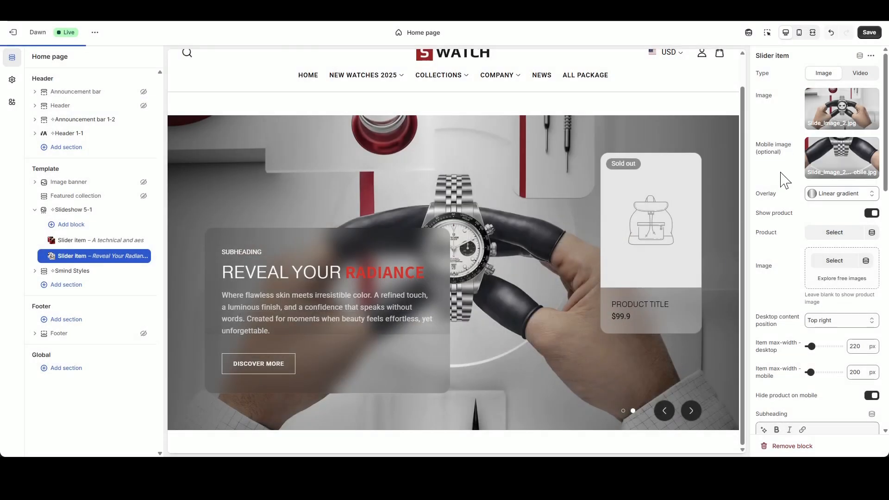
{"action": "left_click", "coordinate": [799, 32]}
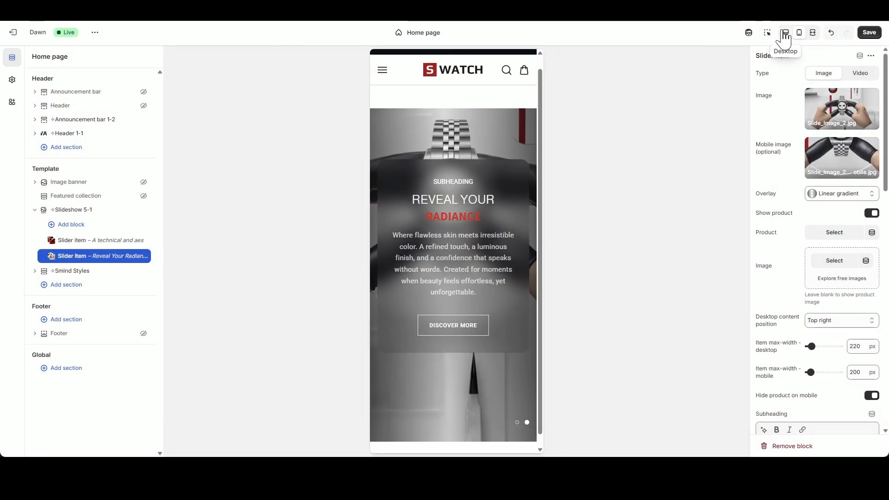
{"action": "left_click", "coordinate": [786, 32]}
- Widen the transparent middle of the second slide's overlay gradient with a stop at 32%, and recolour its first stop blue
{"action": "left_click", "coordinate": [816, 195]}
{"action": "left_click_drag", "start_coordinate": [809, 306], "coordinate": [792, 304]}
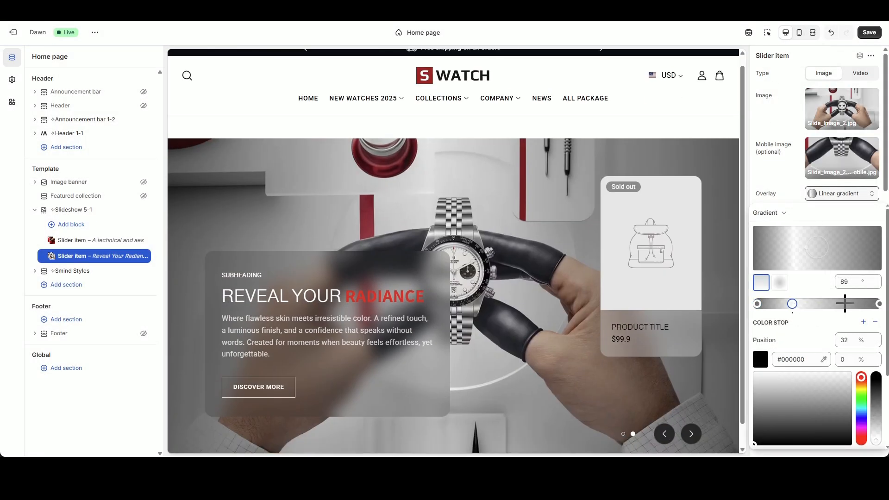
{"action": "left_click", "coordinate": [845, 304]}
{"action": "left_click", "coordinate": [757, 304]}
{"action": "left_click", "coordinate": [858, 415]}
{"action": "left_click_drag", "start_coordinate": [842, 413], "coordinate": [852, 402]}
{"action": "left_click_drag", "start_coordinate": [810, 360], "coordinate": [779, 360]}
- Set the overlay gradient's last stop to #013193 at 60% opacity and check the slide in the fullscreen preview
{"action": "left_click", "coordinate": [878, 304]}
{"action": "type", "text": "#013193"}
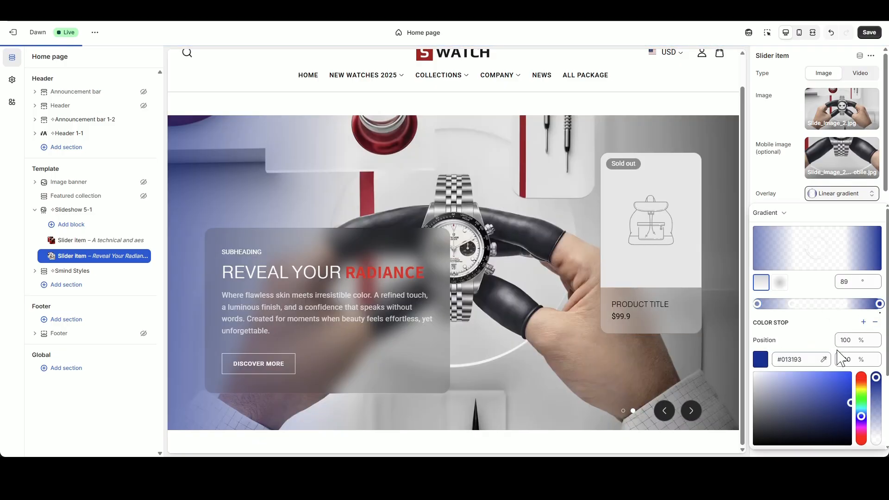
{"action": "double_click", "coordinate": [844, 360]}
{"action": "type", "text": "60"}
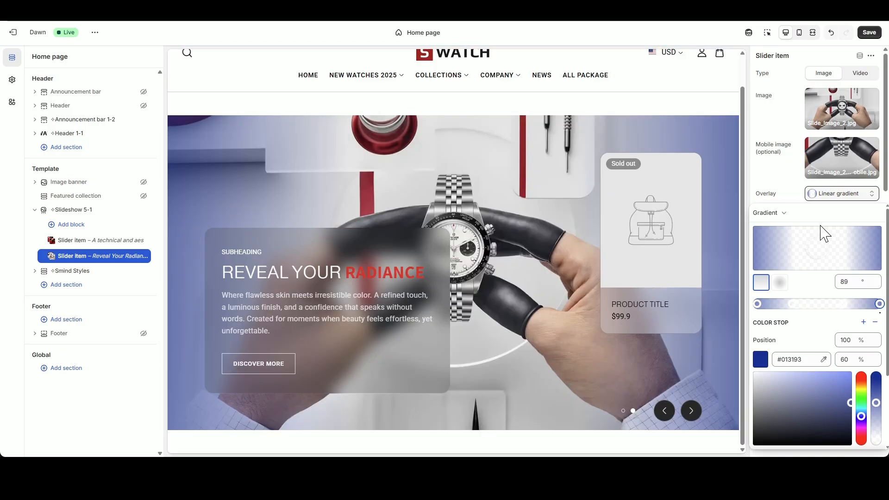
{"action": "left_click", "coordinate": [780, 180]}
{"action": "left_click", "coordinate": [813, 32]}
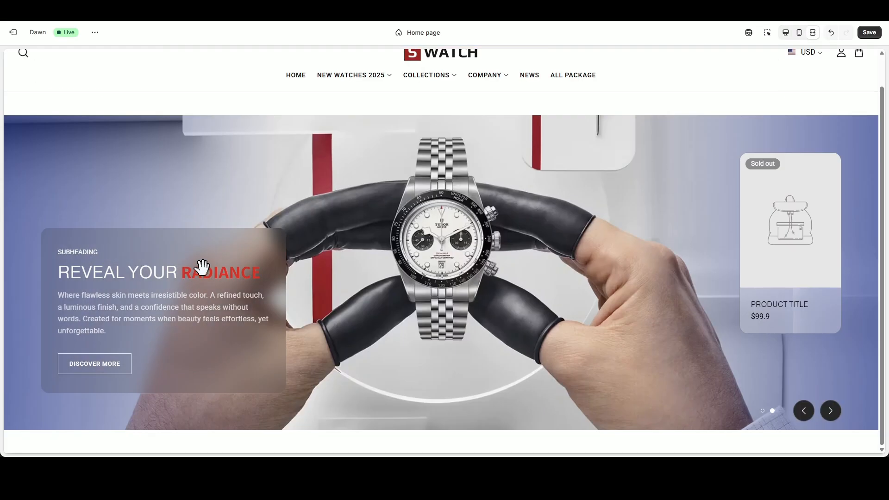
{"action": "left_click", "coordinate": [812, 32]}
- Assign the Black Bay Chrono 1 product to the second slide and set its product card's desktop position to Top left
{"action": "scroll", "coordinate": [794, 298], "scroll_direction": "down", "scroll_amount": 1}
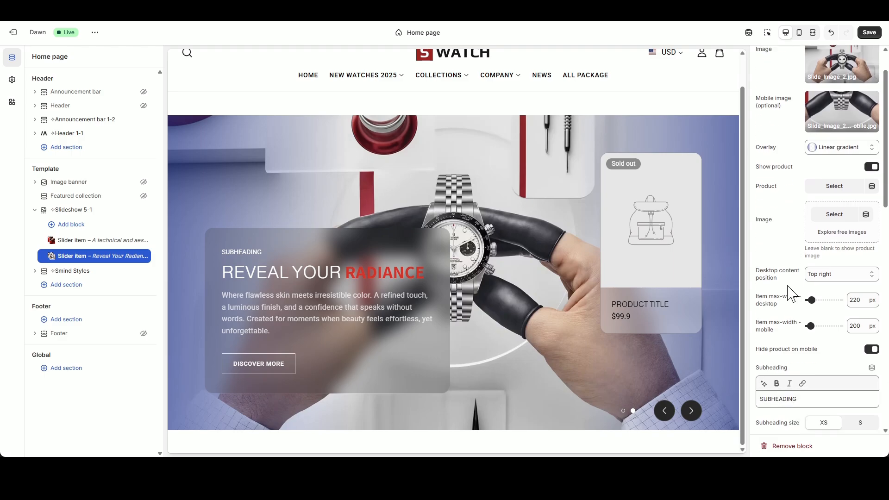
{"action": "left_click", "coordinate": [826, 187]}
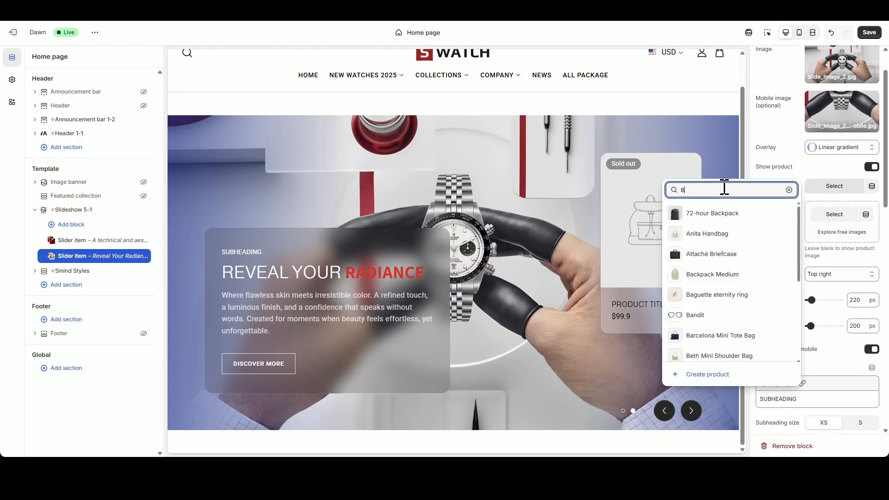
{"action": "type", "text": "y"}
{"action": "left_click", "coordinate": [724, 232]}
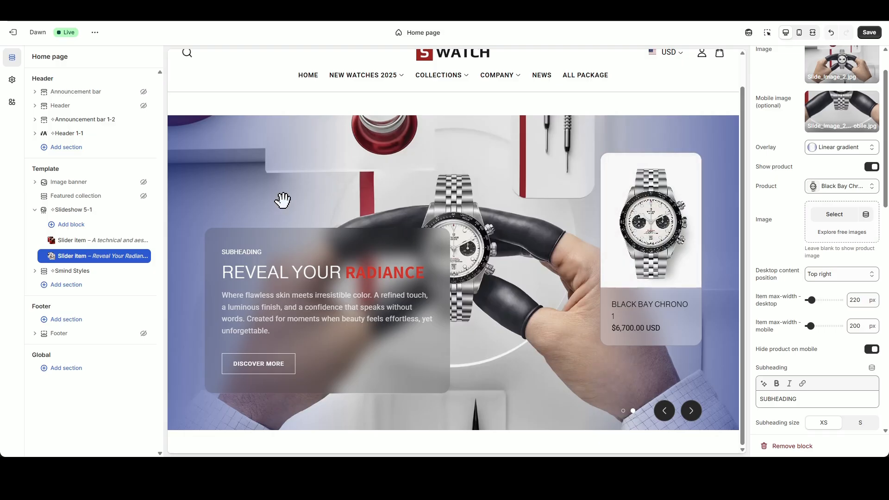
{"action": "left_click", "coordinate": [820, 284]}
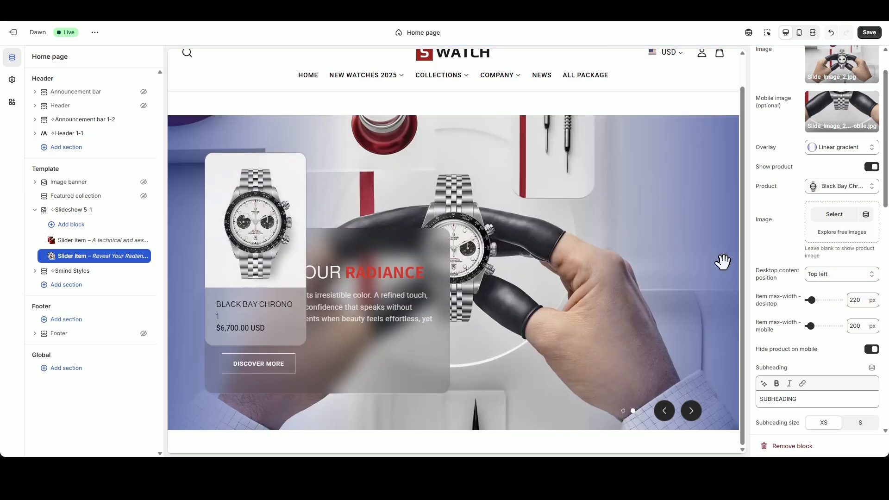
- Clear the second slide's subheading and replace its heading with "The spirit of BLACK BAY CHRONO"
{"action": "scroll", "coordinate": [802, 285], "scroll_direction": "down", "scroll_amount": 3}
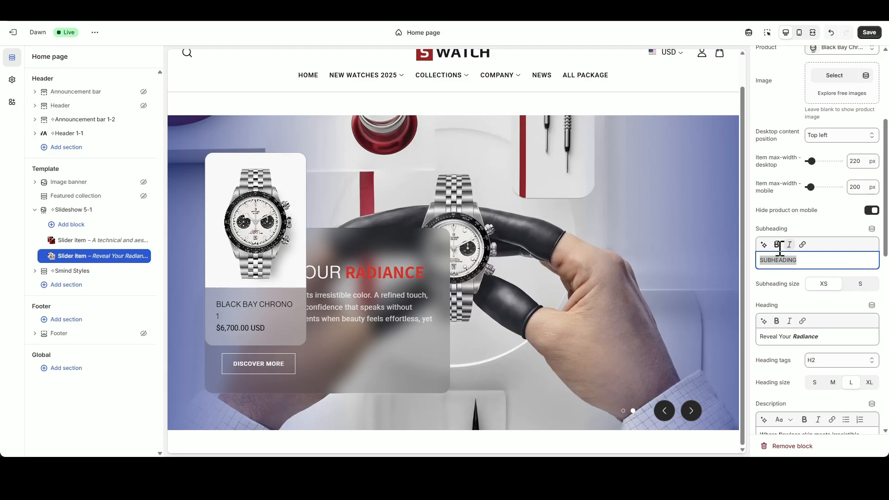
{"action": "left_click", "coordinate": [821, 333]}
{"action": "key", "text": "ctrl+a"}
{"action": "type", "text": "The spirit of BLACK BAY CHRONO"}
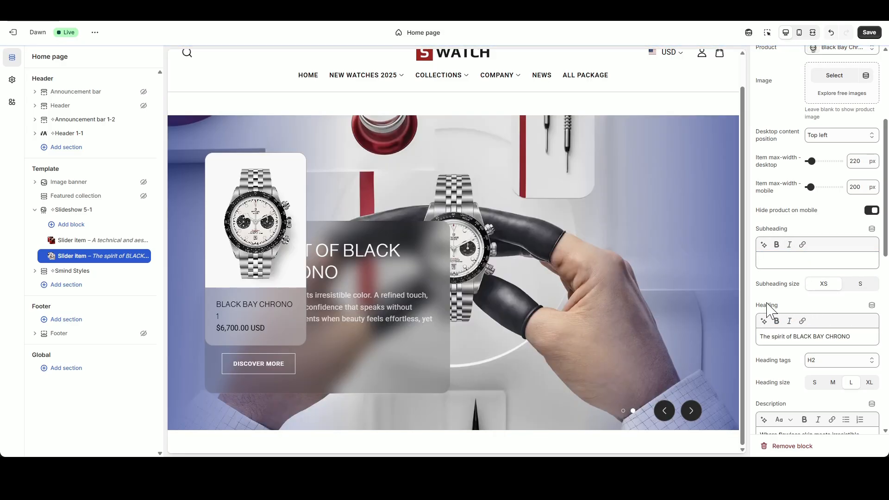
- Clear the second slide's description text completely
{"action": "scroll", "coordinate": [864, 355], "scroll_direction": "down", "scroll_amount": 1}
{"action": "scroll", "coordinate": [865, 355], "scroll_direction": "down", "scroll_amount": 3}
{"action": "left_click", "coordinate": [819, 306]}
{"action": "key", "text": "ctrl+a"}
{"action": "key", "text": "BackSpace"}
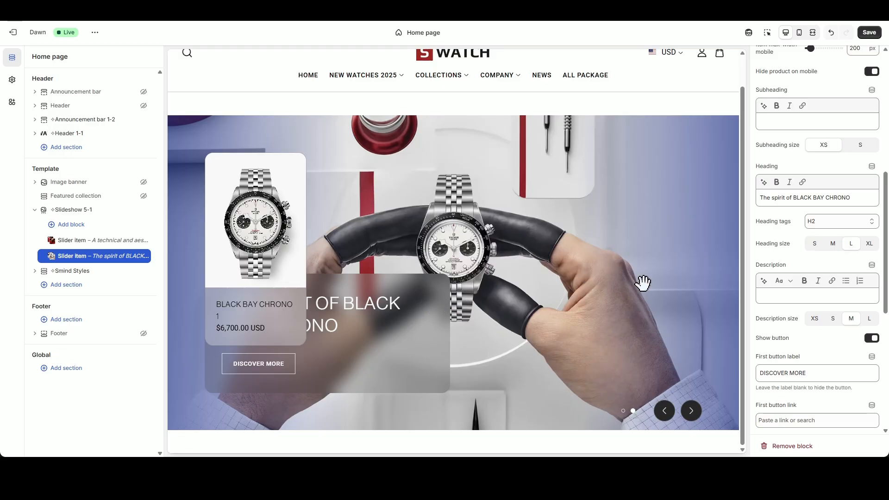
- Link the second slide's first button to the Black bay collection
{"action": "scroll", "coordinate": [769, 291], "scroll_direction": "down", "scroll_amount": 2}
{"action": "left_click", "coordinate": [796, 327]}
{"action": "left_click", "coordinate": [794, 213]}
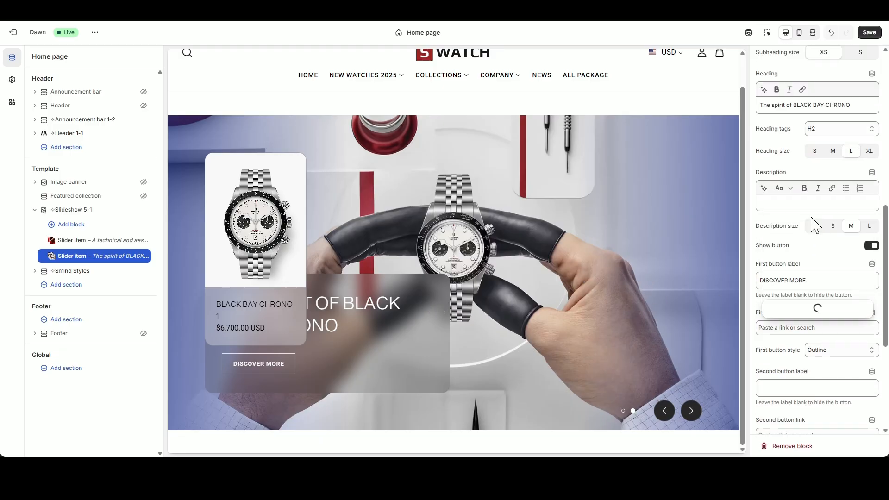
{"action": "scroll", "coordinate": [813, 273], "scroll_direction": "down", "scroll_amount": 2}
{"action": "left_click", "coordinate": [811, 256]}
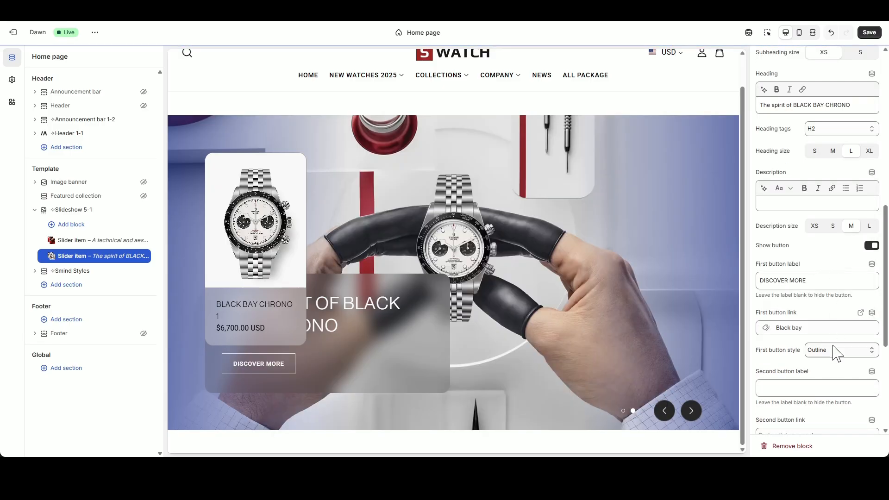
- Set the second slide's first button style to Solid and its content position to Bottom right on desktop and Bottom on mobile
{"action": "left_click", "coordinate": [833, 350]}
{"action": "left_click", "coordinate": [832, 361]}
{"action": "scroll", "coordinate": [832, 309], "scroll_direction": "down", "scroll_amount": 5}
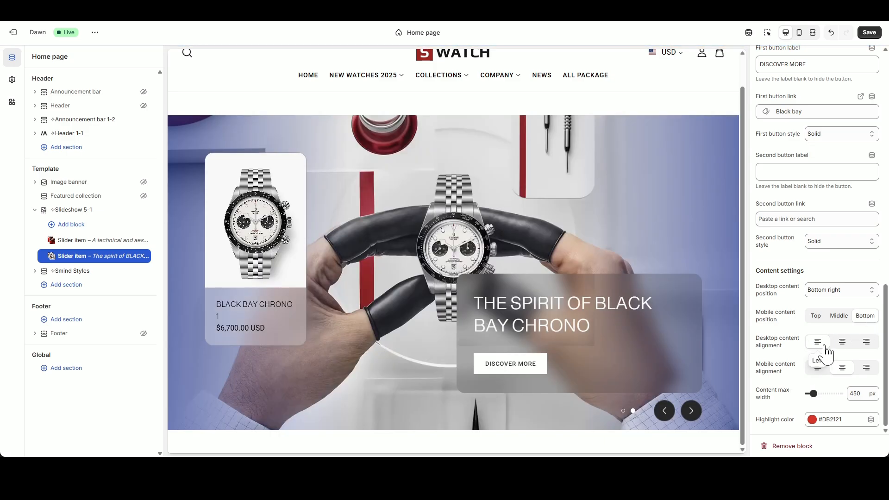
- Flip back and forth between the two slides in the preview to examine their layout and transition
{"action": "left_click", "coordinate": [674, 412]}
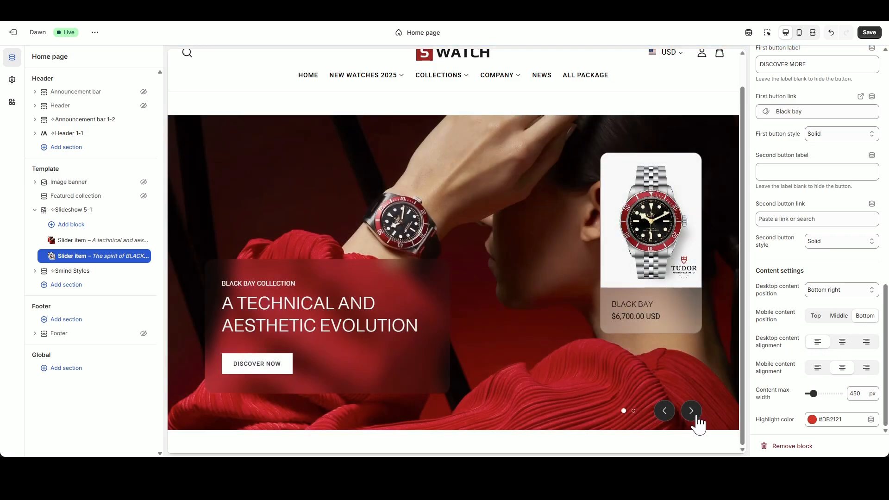
{"action": "left_click", "coordinate": [673, 412]}
{"action": "left_click", "coordinate": [673, 412]}
{"action": "left_click", "coordinate": [691, 412]}
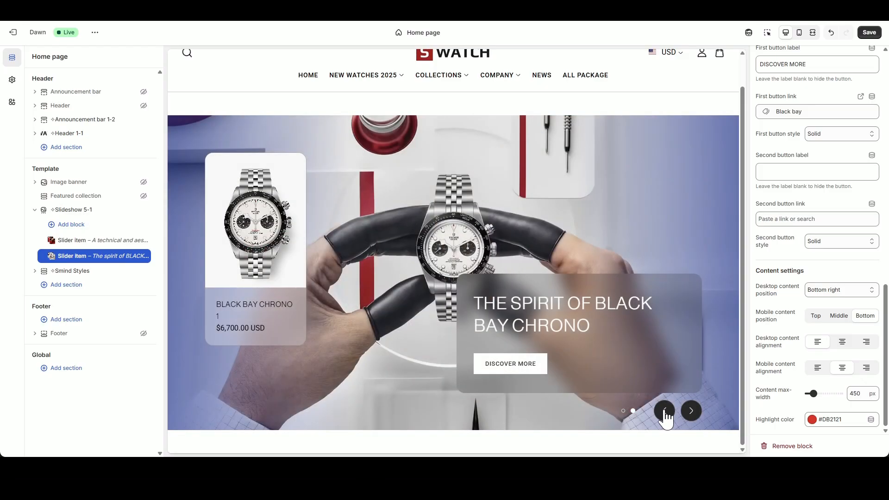
{"action": "left_click", "coordinate": [666, 413]}
{"action": "left_click", "coordinate": [690, 414]}
{"action": "left_click", "coordinate": [668, 413]}
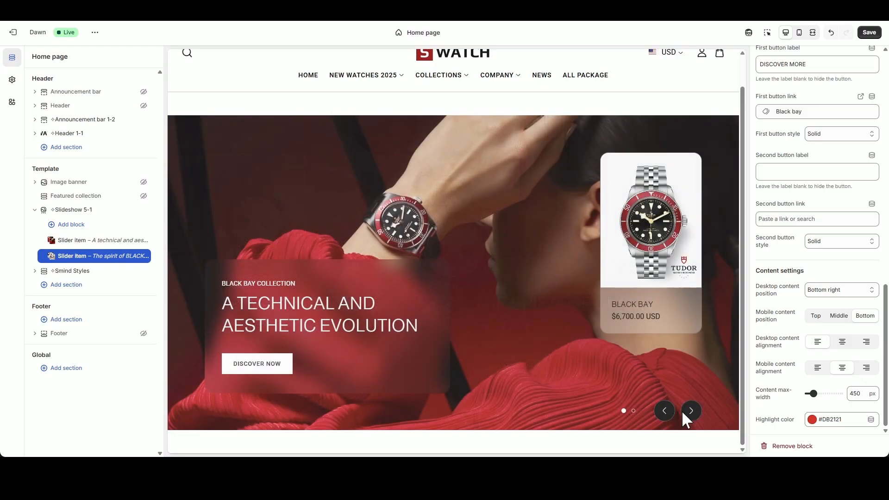
{"action": "left_click", "coordinate": [686, 413]}
- Add a third Slider item block below the second slide in the Slideshow 5-1 section
{"action": "left_click", "coordinate": [99, 264]}
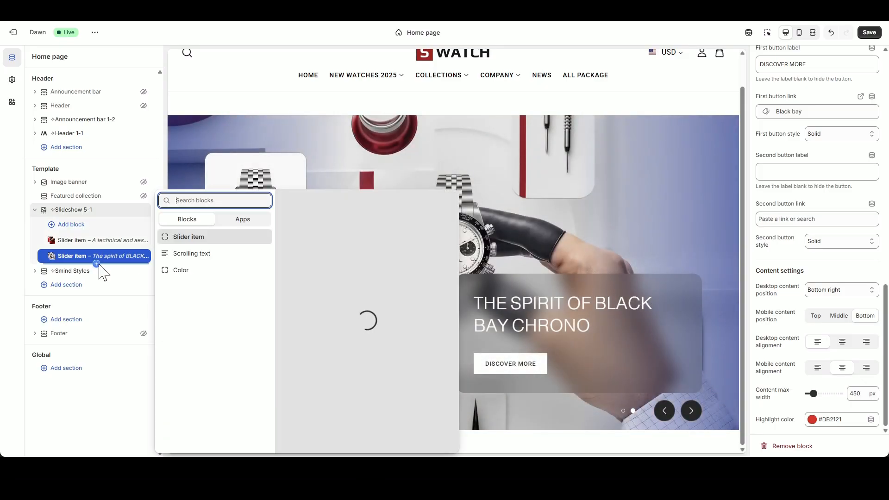
{"action": "left_click", "coordinate": [189, 237]}
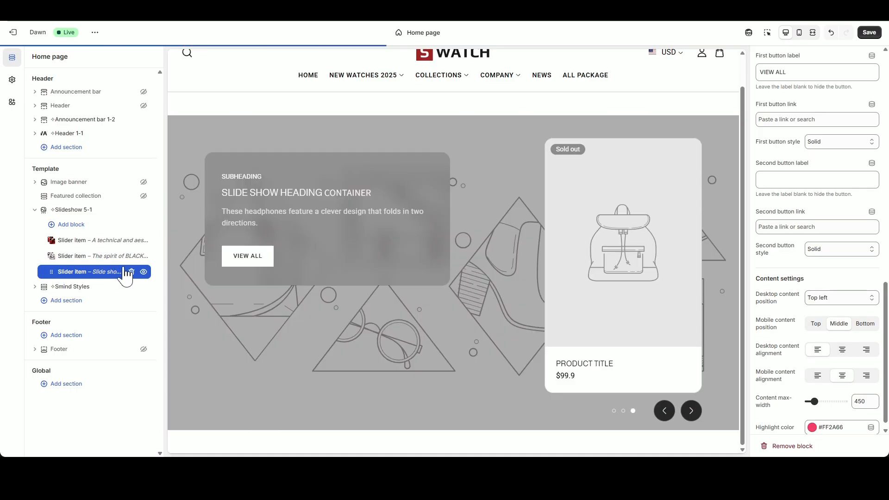
- Change the third slide's type to Video and use the file blackbay 2.mp4 as its uploaded video
{"action": "scroll", "coordinate": [817, 207], "scroll_direction": "up", "scroll_amount": 1}
{"action": "scroll", "coordinate": [820, 214], "scroll_direction": "up", "scroll_amount": 10}
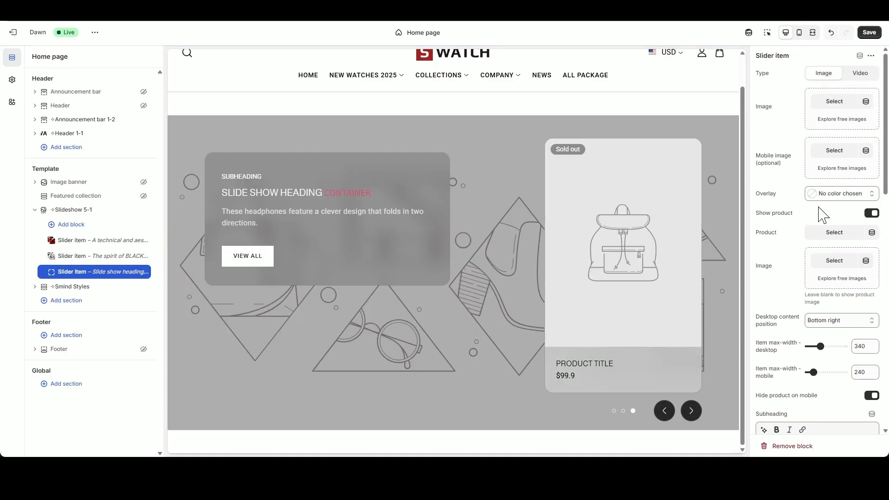
{"action": "left_click", "coordinate": [863, 74]}
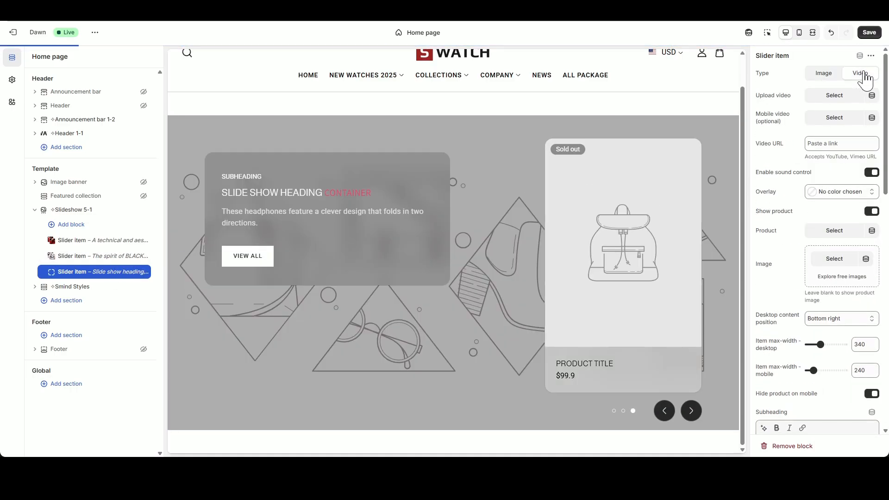
{"action": "left_click", "coordinate": [843, 95]}
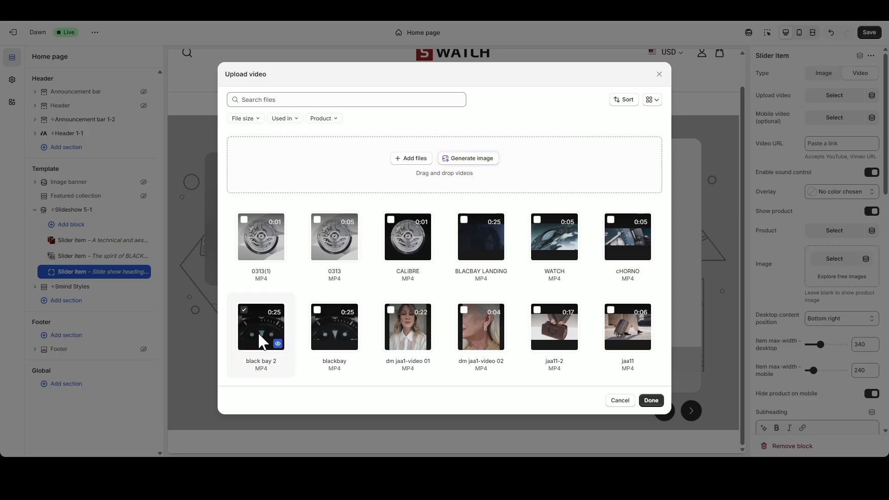
{"action": "left_click", "coordinate": [650, 401]}
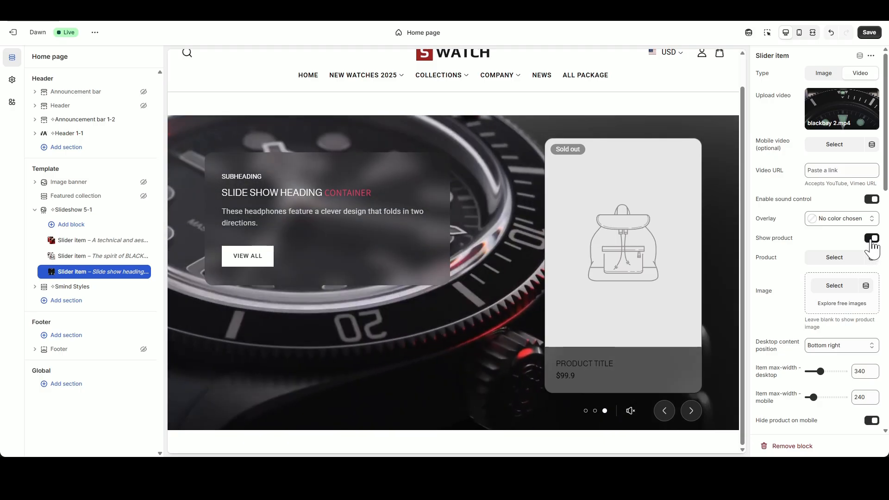
- Turn off the product display on the third slide and clear its subheading
{"action": "left_click", "coordinate": [778, 241]}
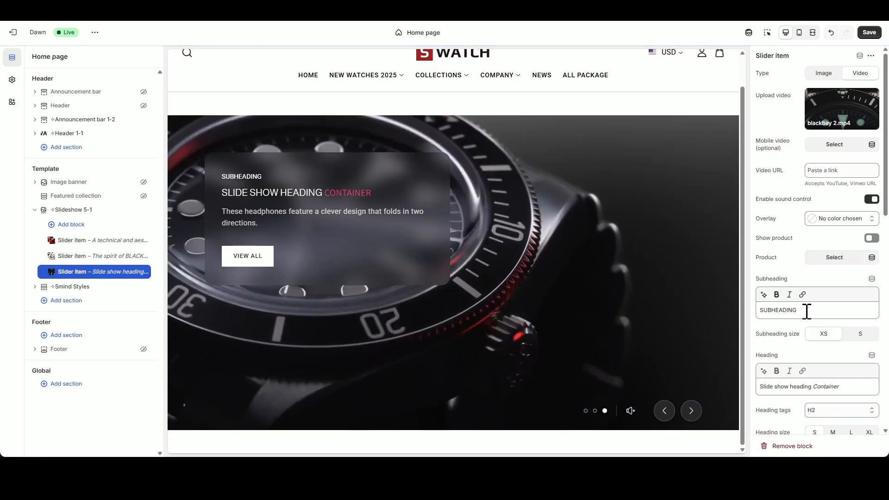
{"action": "triple_click", "coordinate": [803, 310]}
{"action": "key", "text": "BackSpace"}
- Set the third slide's heading to "Black bay collection 2025" with heading size L
{"action": "scroll", "coordinate": [823, 292], "scroll_direction": "down", "scroll_amount": 1}
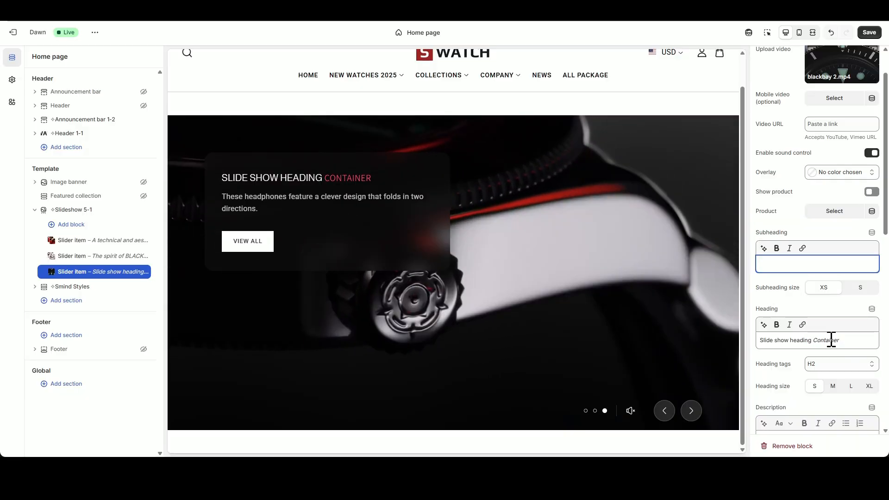
{"action": "triple_click", "coordinate": [831, 340]}
{"action": "type", "text": "Black bay collection 2025"}
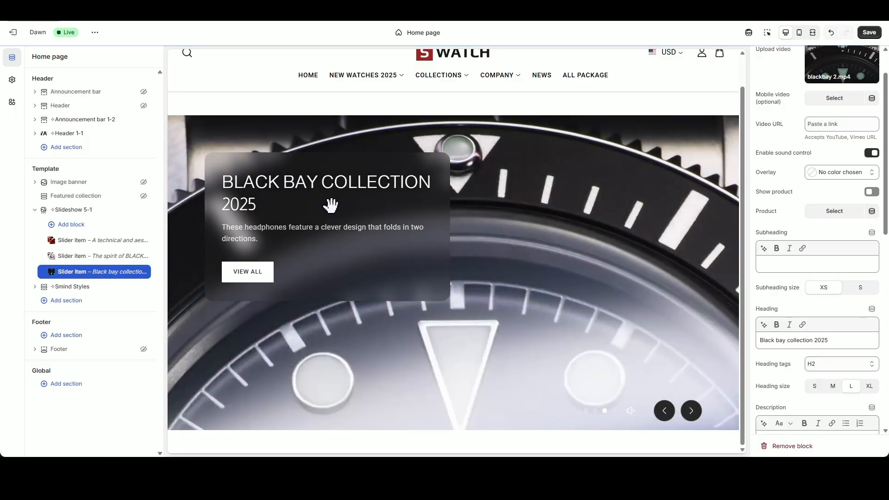
- Clear the third slide's description and hide its button
{"action": "scroll", "coordinate": [829, 333], "scroll_direction": "down", "scroll_amount": 3}
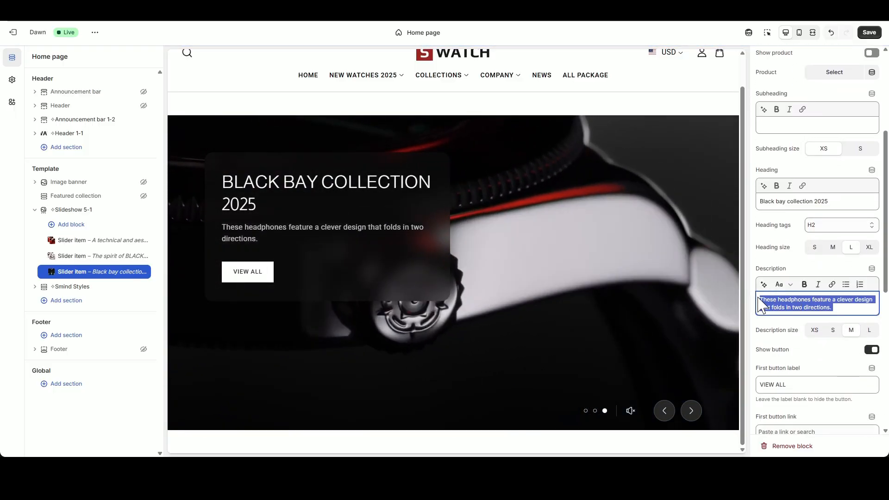
{"action": "key", "text": "BackSpace"}
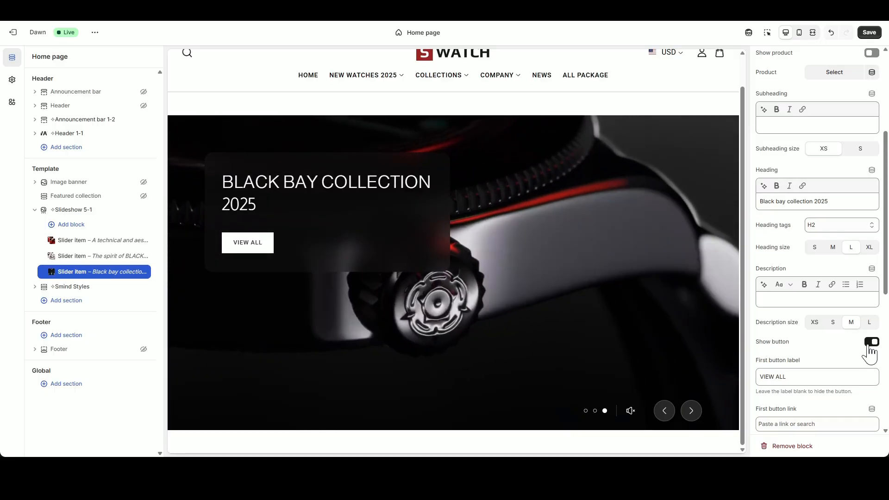
{"action": "left_click", "coordinate": [871, 345]}
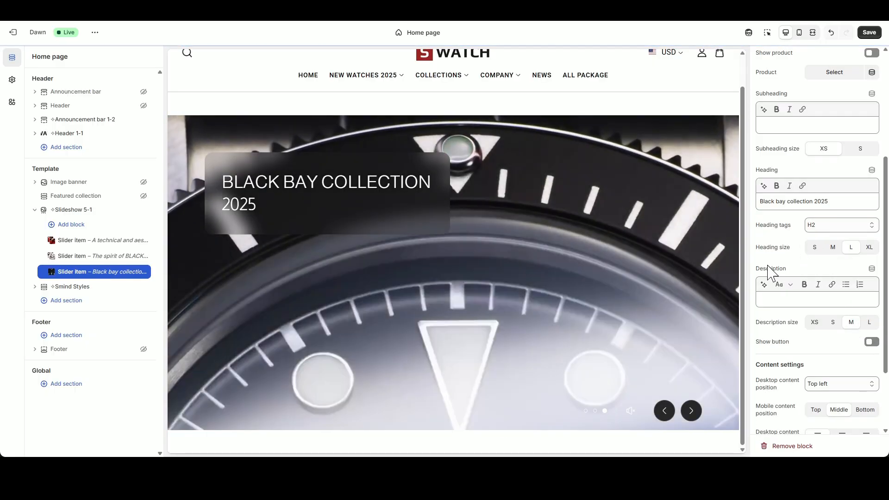
- Position the third slide's content Middle center on desktop and Bottom on mobile, centre its desktop alignment, and set the content max-width to 650
{"action": "scroll", "coordinate": [838, 323], "scroll_direction": "down", "scroll_amount": 2}
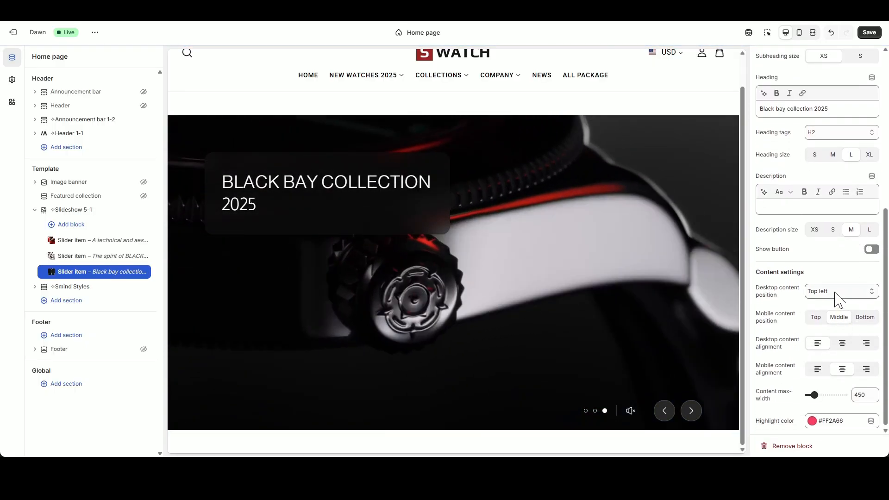
{"action": "left_click", "coordinate": [832, 351]}
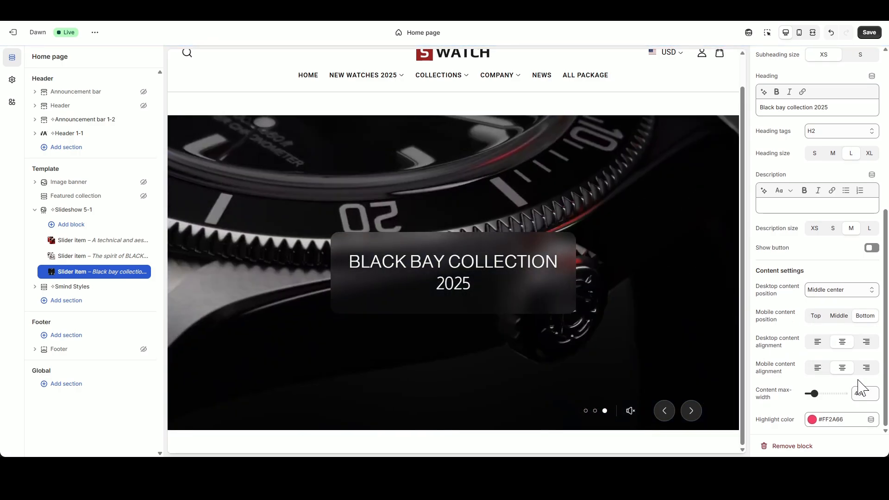
{"action": "left_click_drag", "start_coordinate": [867, 396], "coordinate": [842, 399]}
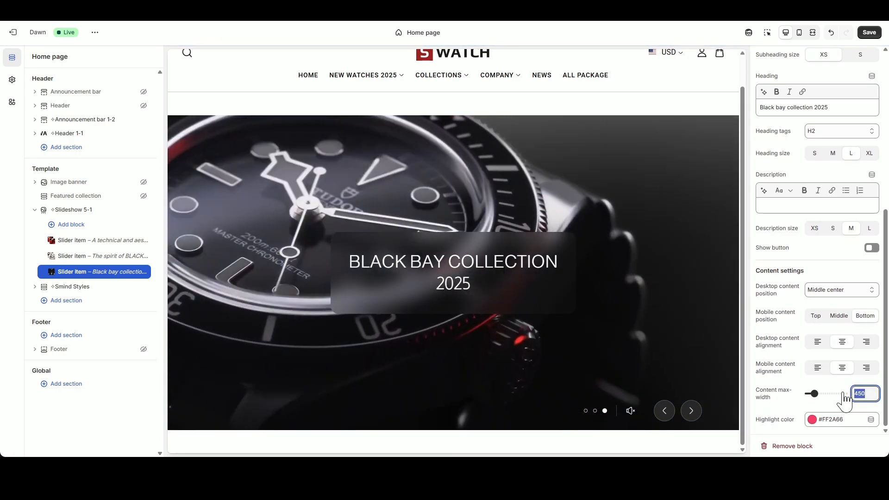
{"action": "type", "text": "0"}
{"action": "left_click", "coordinate": [825, 263]}
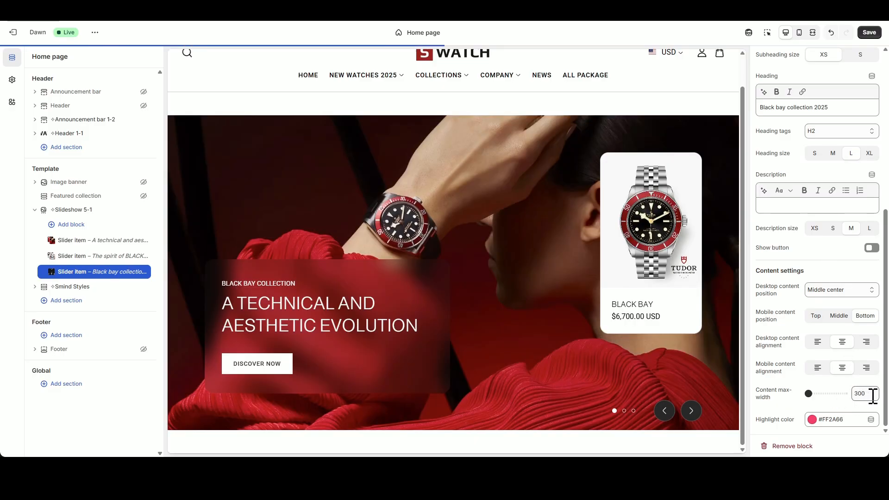
{"action": "left_click_drag", "start_coordinate": [872, 395], "coordinate": [860, 390]}
{"action": "type", "text": "650"}
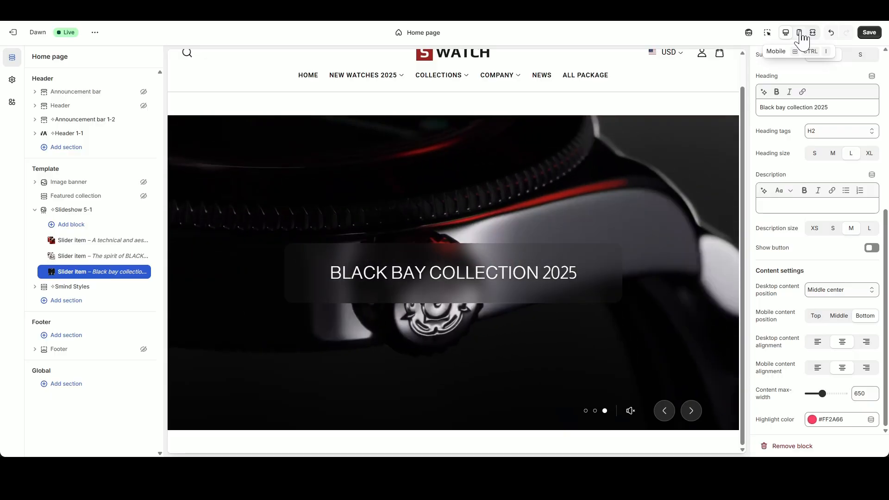
- Examine all three slides in the mobile preview, then return to the desktop preview
{"action": "left_click", "coordinate": [800, 34]}
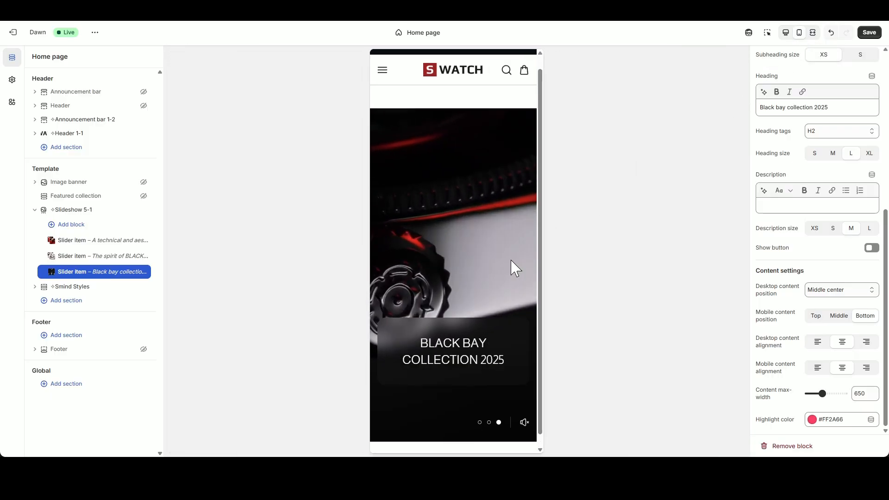
{"action": "left_click", "coordinate": [489, 422]}
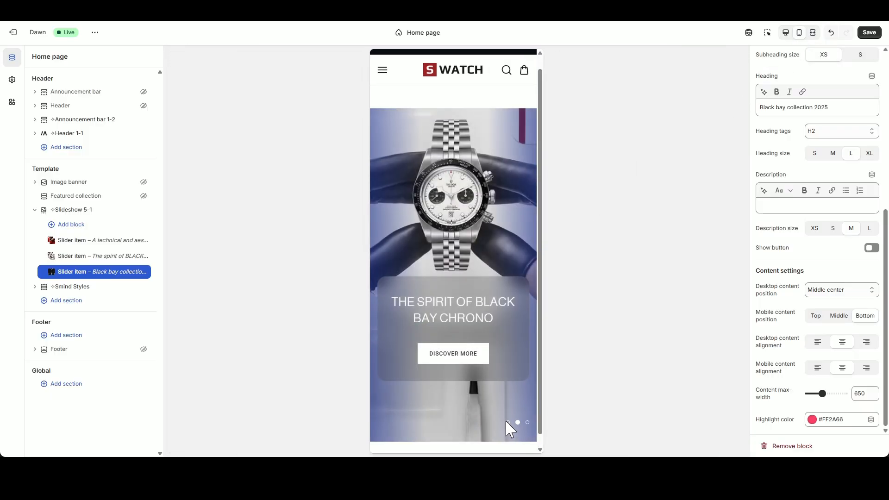
{"action": "left_click", "coordinate": [508, 422]}
{"action": "left_click", "coordinate": [518, 422]}
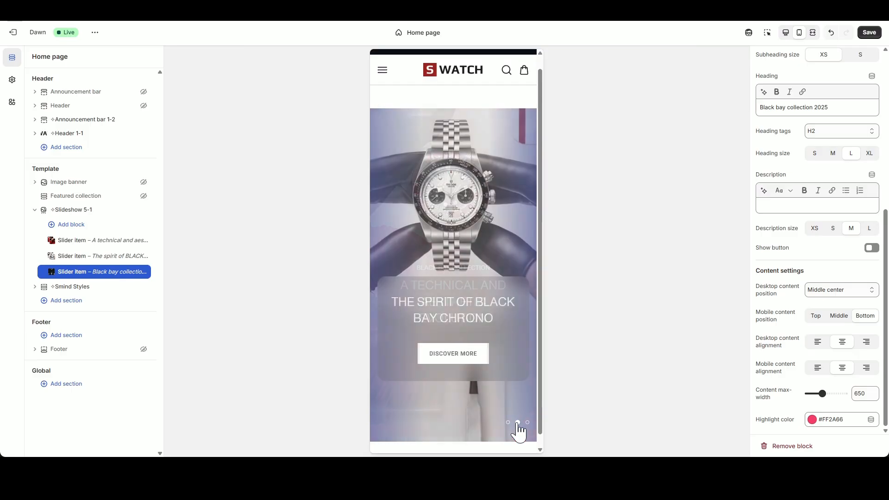
{"action": "left_click", "coordinate": [527, 422]}
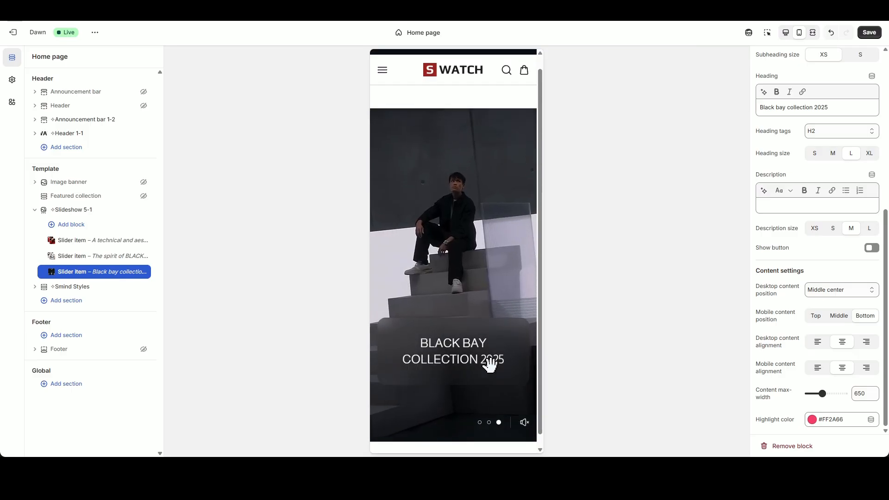
{"action": "left_click", "coordinate": [786, 35]}
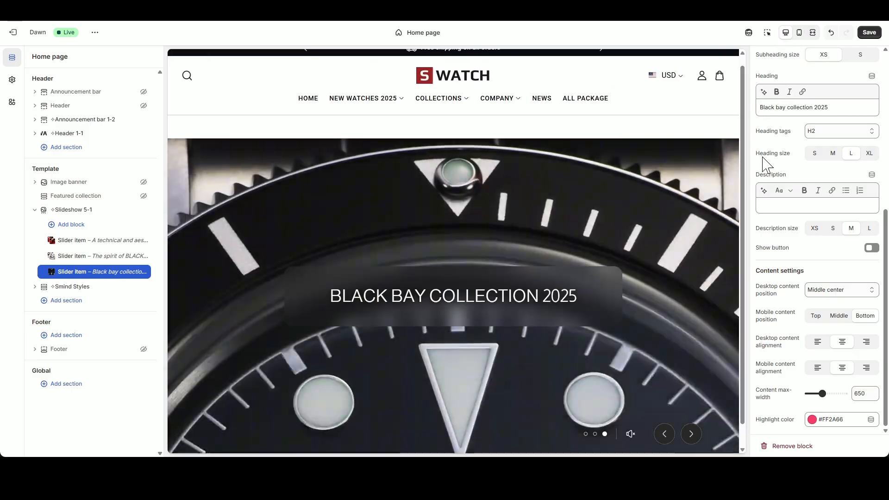
- Set the Slideshow 5-1 section's slide height to Adapt to first image
{"action": "left_click", "coordinate": [78, 210]}
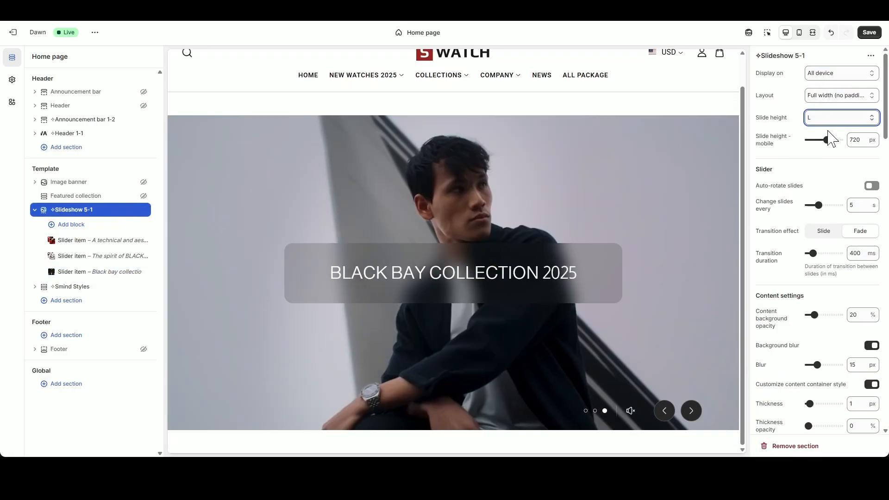
{"action": "left_click", "coordinate": [828, 133]}
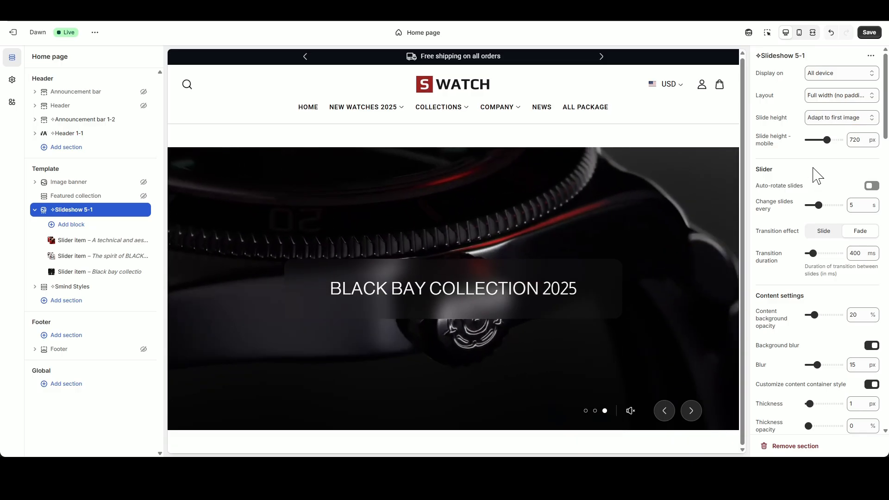
- Try the Slide transition effect on the slideshow and flip through the slides to check it
{"action": "left_click", "coordinate": [823, 235]}
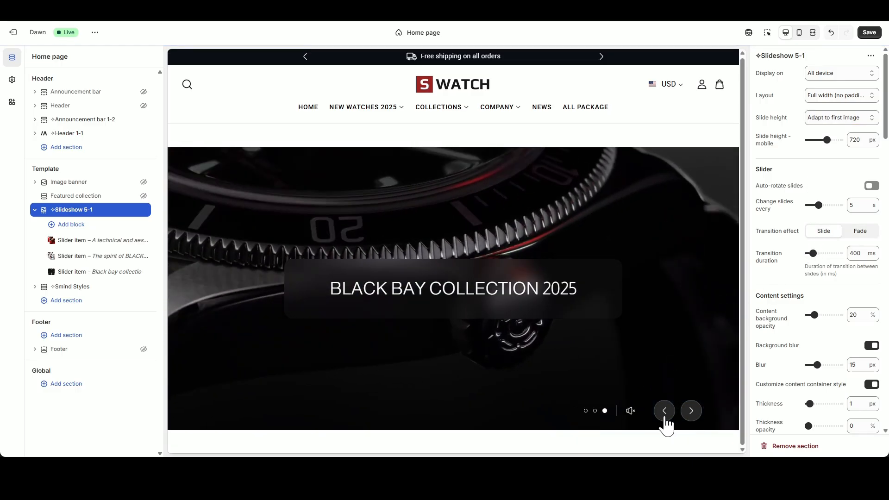
{"action": "left_click", "coordinate": [665, 414]}
{"action": "left_click", "coordinate": [665, 416]}
{"action": "left_click", "coordinate": [689, 416]}
{"action": "left_click", "coordinate": [666, 415]}
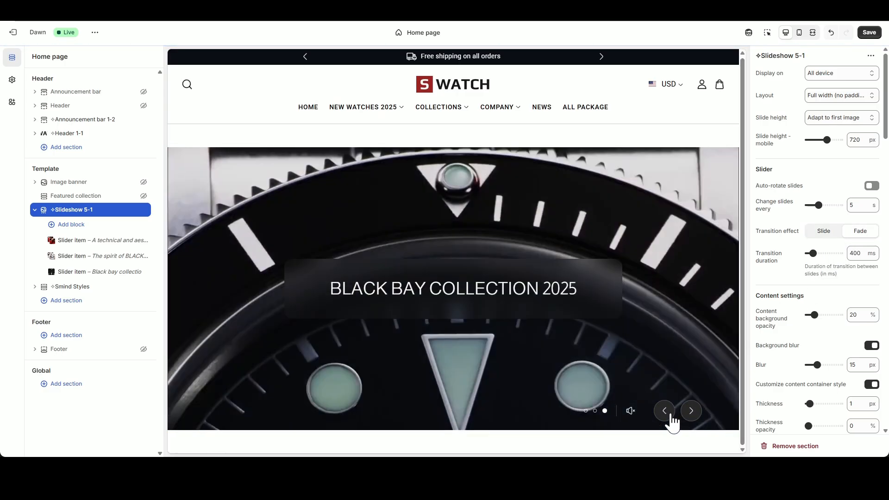
- Set the slideshow's transition effect to Fade with a transition duration of 800 ms and check it in the preview
{"action": "left_click", "coordinate": [665, 412]}
{"action": "left_click", "coordinate": [669, 414]}
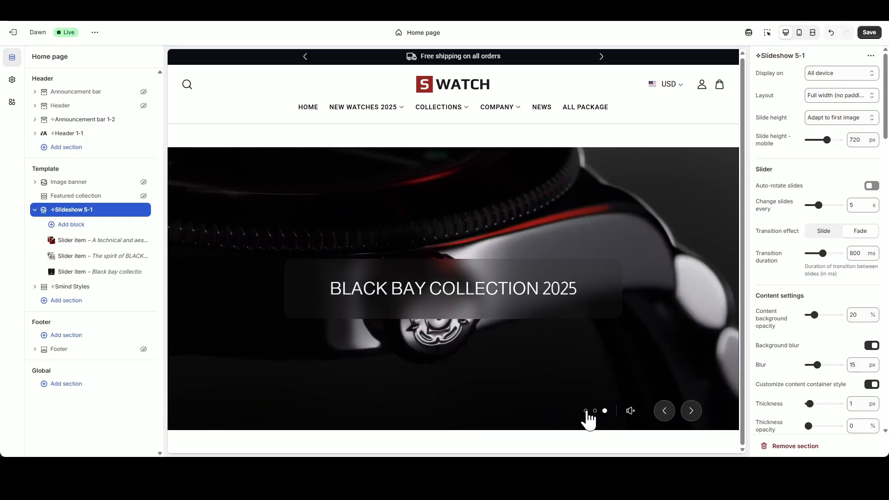
{"action": "left_click", "coordinate": [586, 411]}
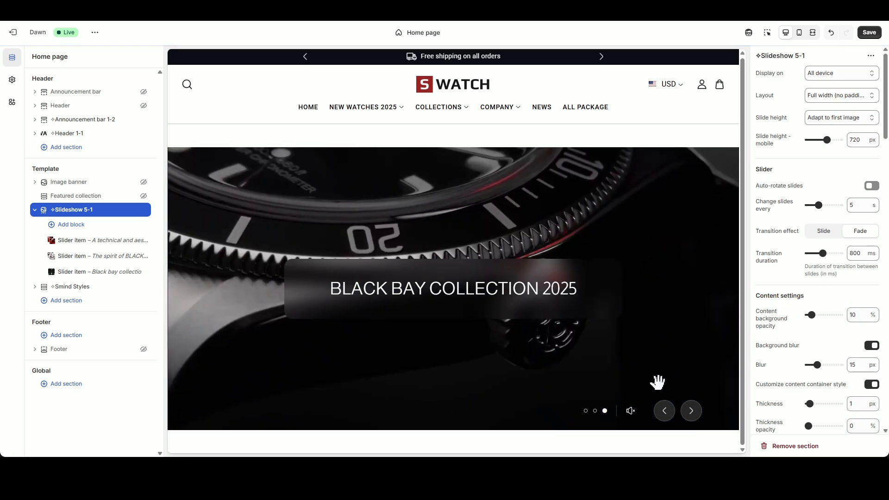
- Set the slideshow's content background opacity to 10% and its background blur to 10 px, checking the look across slides
{"action": "left_click", "coordinate": [691, 411]}
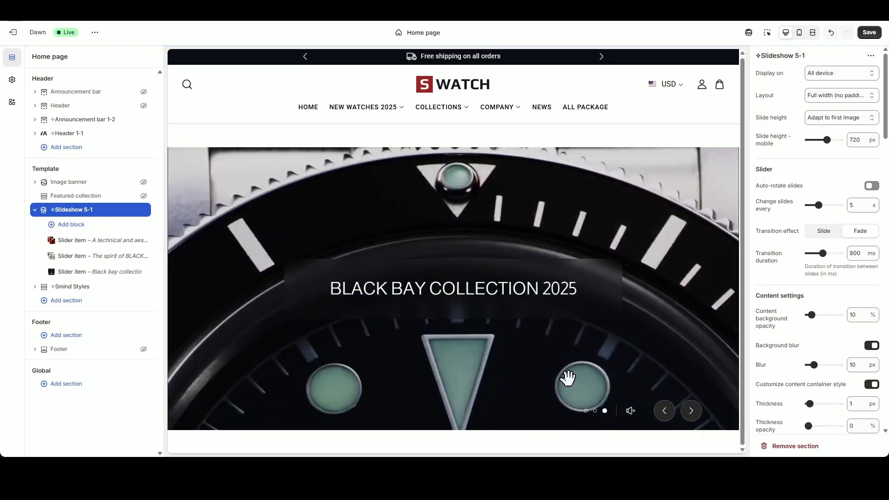
{"action": "left_click", "coordinate": [692, 412]}
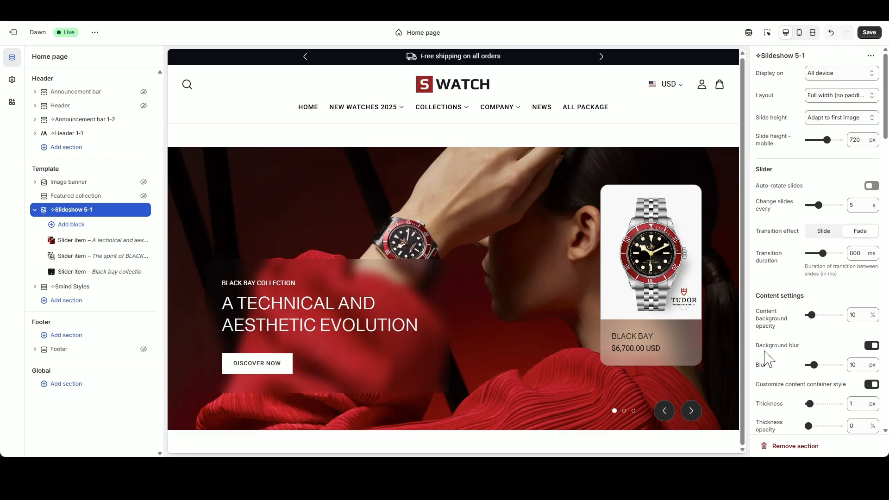
- Set the content container's thickness opacity to 30% and its corner radius to 0 px, then check the result on another slide
{"action": "scroll", "coordinate": [766, 359], "scroll_direction": "down", "scroll_amount": 3}
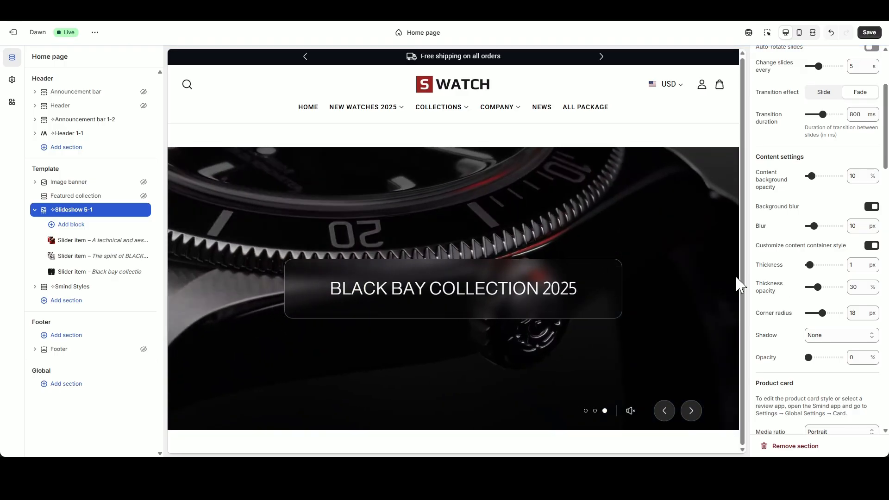
{"action": "scroll", "coordinate": [829, 335], "scroll_direction": "down", "scroll_amount": 4}
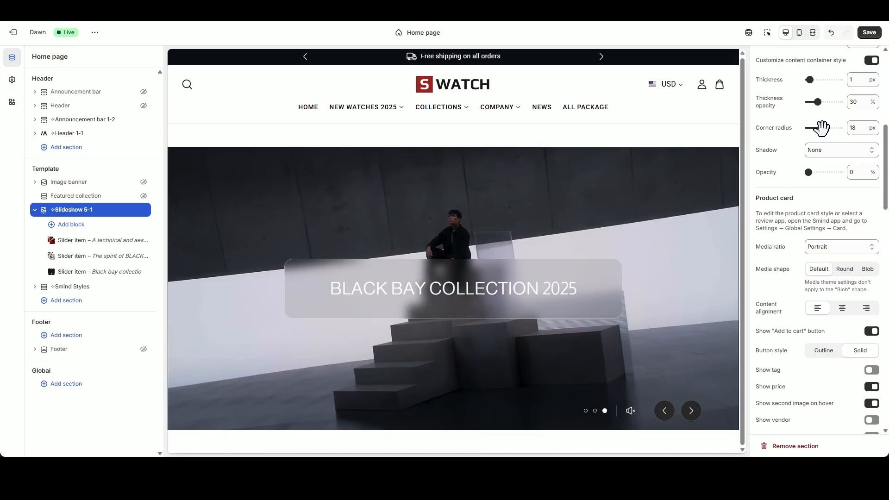
{"action": "double_click", "coordinate": [854, 128]}
{"action": "type", "text": "0"}
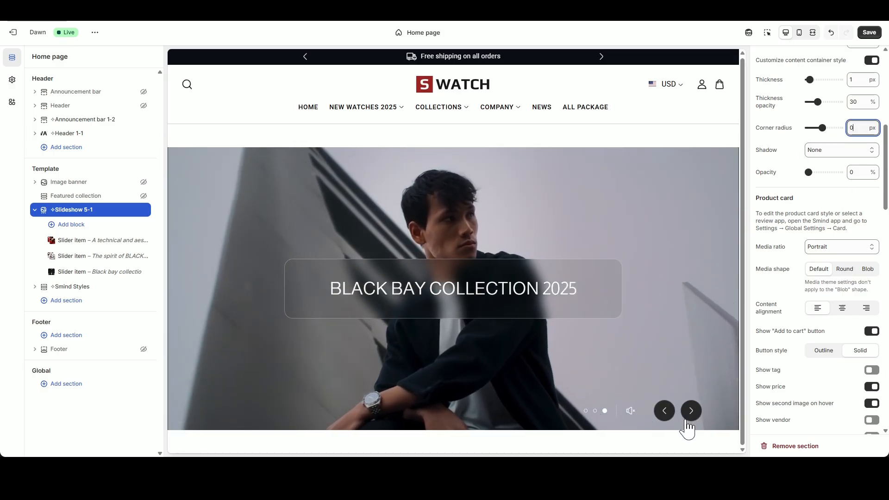
{"action": "left_click", "coordinate": [777, 188]}
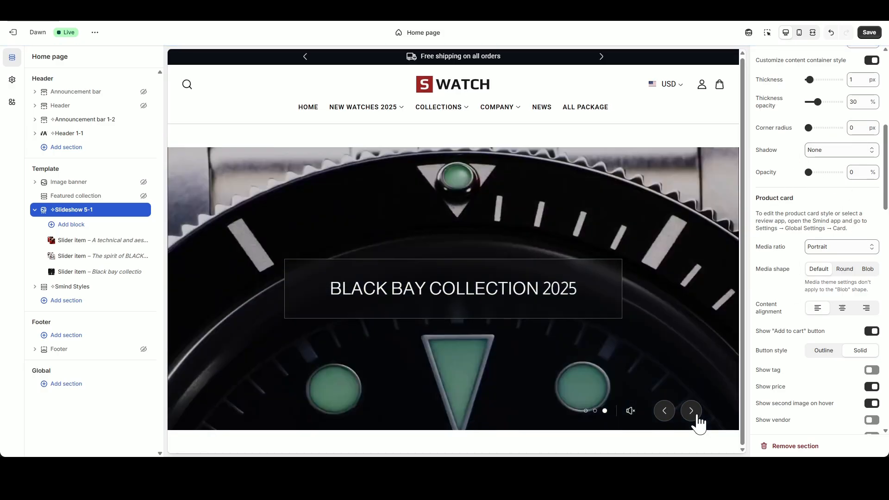
{"action": "left_click", "coordinate": [697, 418]}
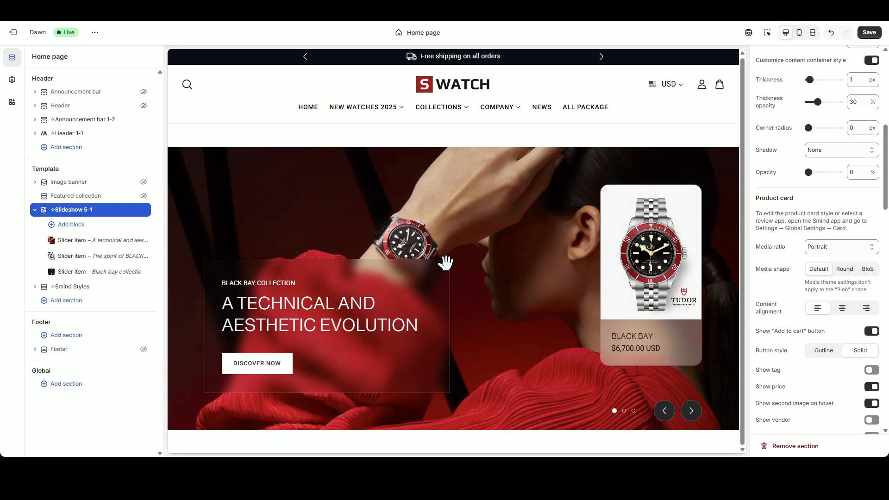
- Set the slideshow product card's thickness opacity to 30% and its corner radius to 0 px, then check it in the preview
{"action": "scroll", "coordinate": [842, 258], "scroll_direction": "down", "scroll_amount": 1}
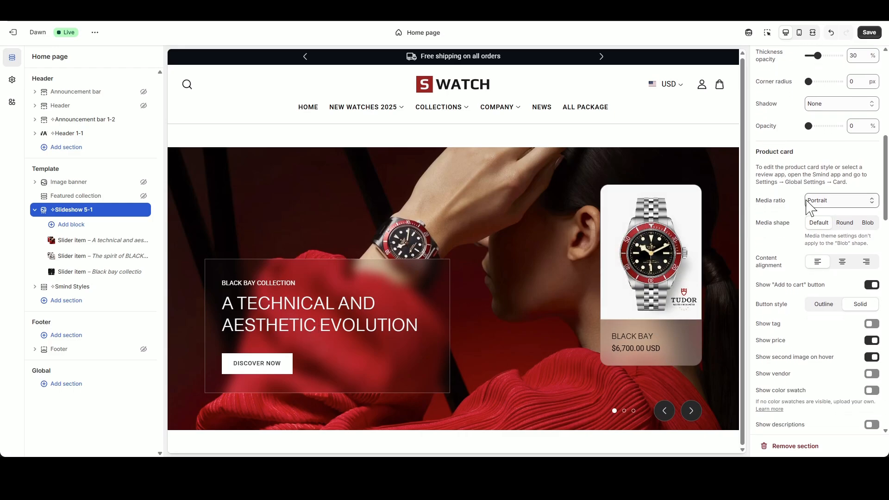
{"action": "scroll", "coordinate": [808, 206], "scroll_direction": "down", "scroll_amount": 5}
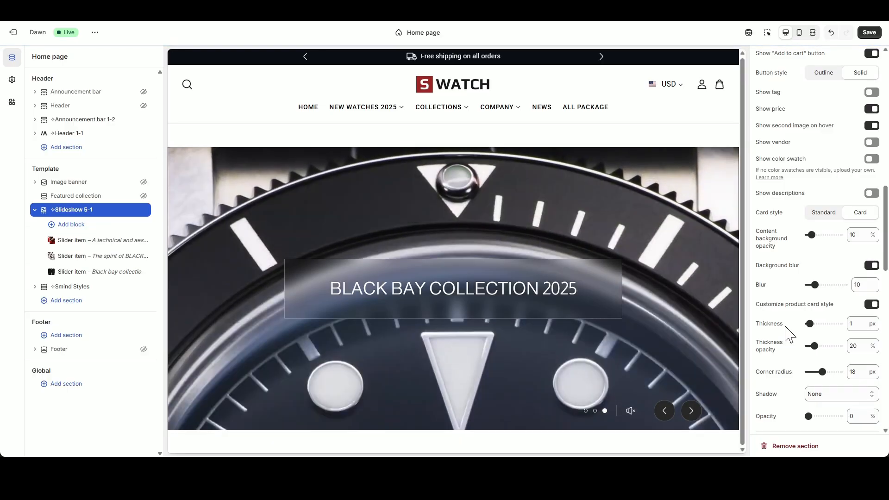
{"action": "left_click", "coordinate": [690, 410]}
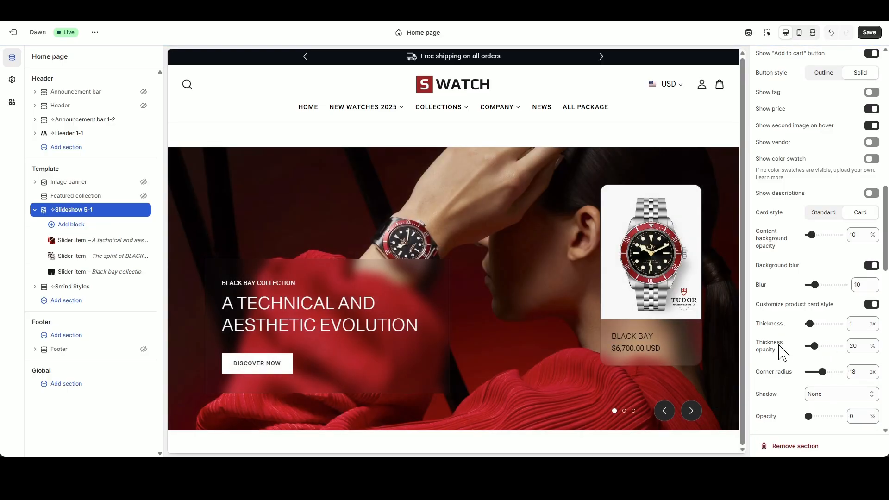
{"action": "double_click", "coordinate": [859, 345]}
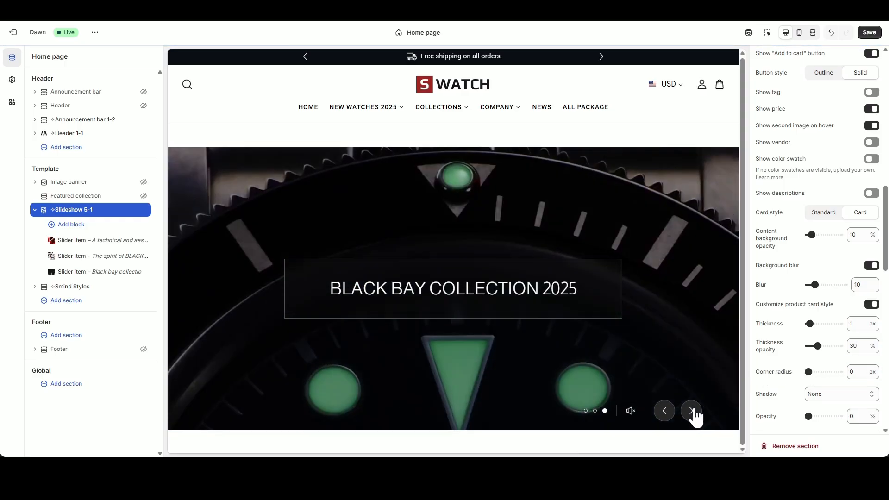
{"action": "left_click", "coordinate": [691, 411]}
- Set the slideshow navigation to Square style 6 arrows and Line style 2 pagination, with the position centered
{"action": "scroll", "coordinate": [827, 377], "scroll_direction": "down", "scroll_amount": 5}
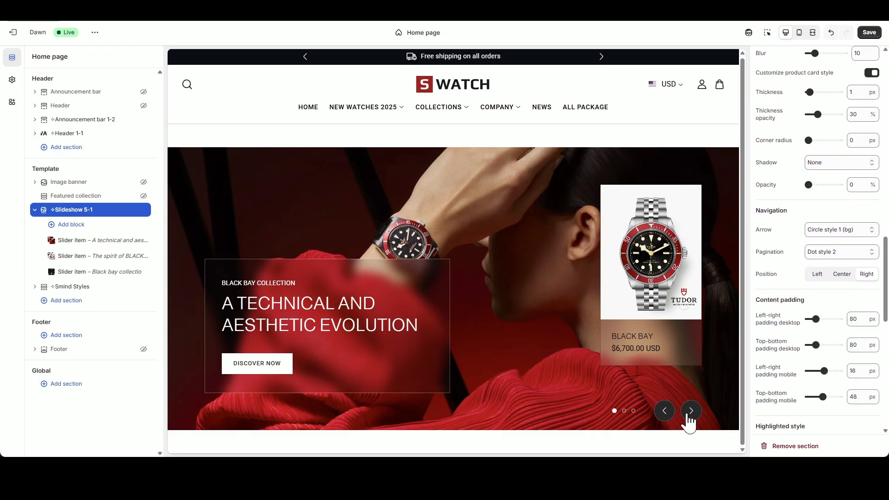
{"action": "left_click", "coordinate": [842, 230]}
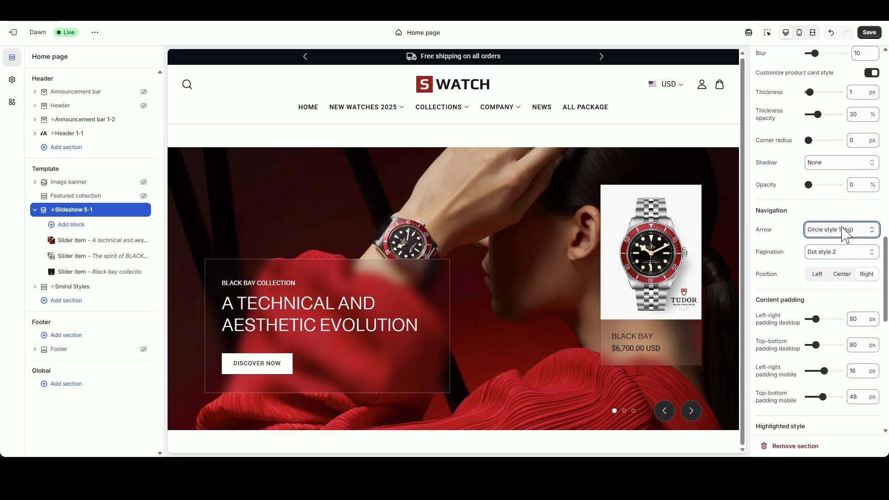
{"action": "left_click", "coordinate": [848, 330]}
{"action": "left_click", "coordinate": [854, 254]}
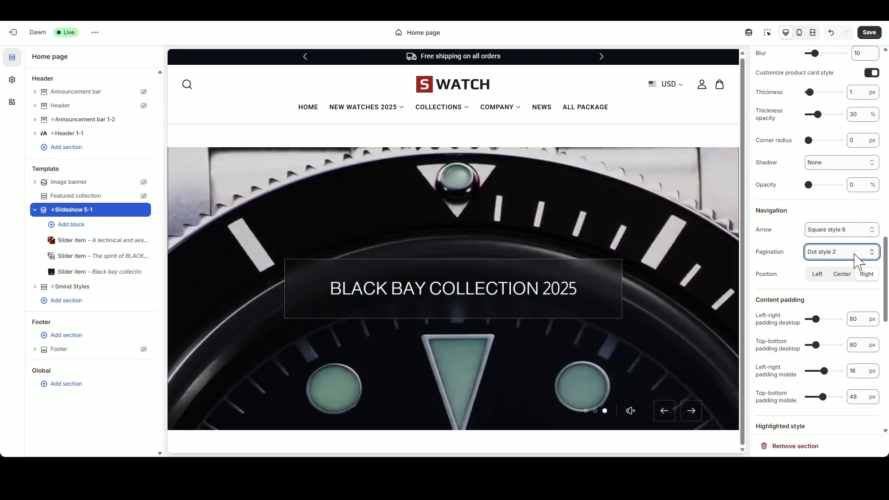
{"action": "left_click", "coordinate": [847, 365]}
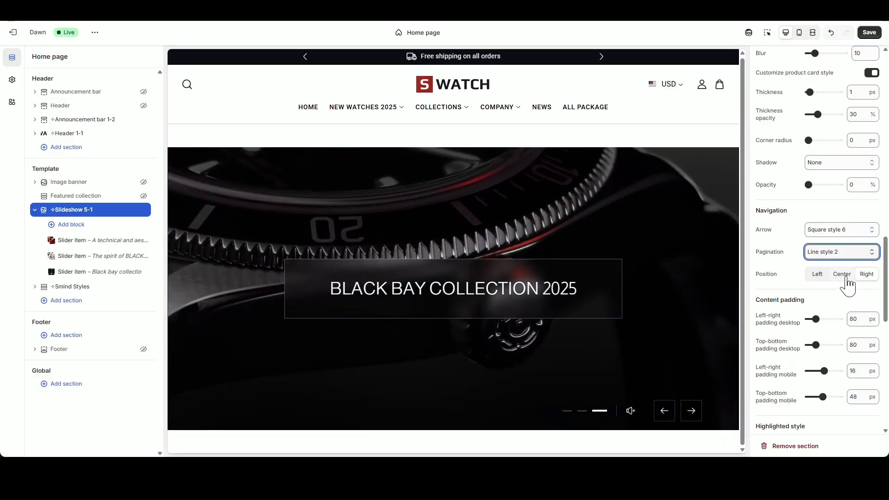
{"action": "left_click", "coordinate": [844, 276]}
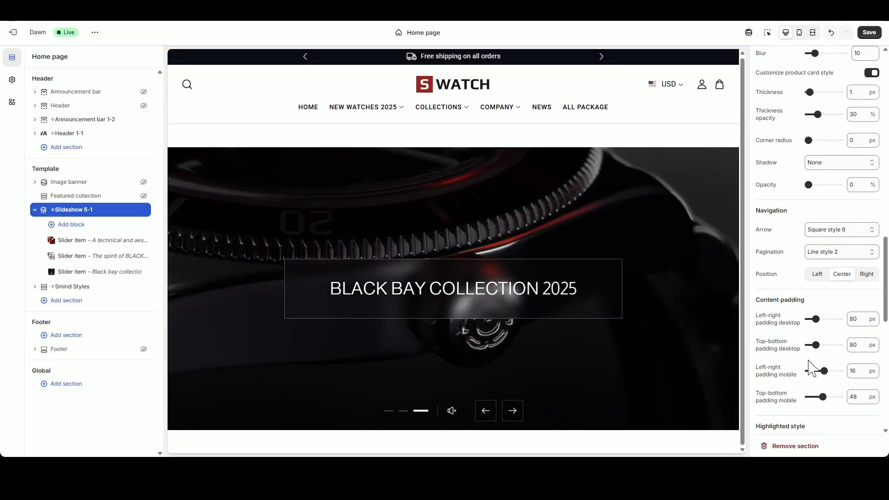
- Set the slideshow's content color scheme to Scheme 4 and check it on the previous slide
{"action": "scroll", "coordinate": [829, 366], "scroll_direction": "down", "scroll_amount": 5}
{"action": "scroll", "coordinate": [828, 361], "scroll_direction": "down", "scroll_amount": 1}
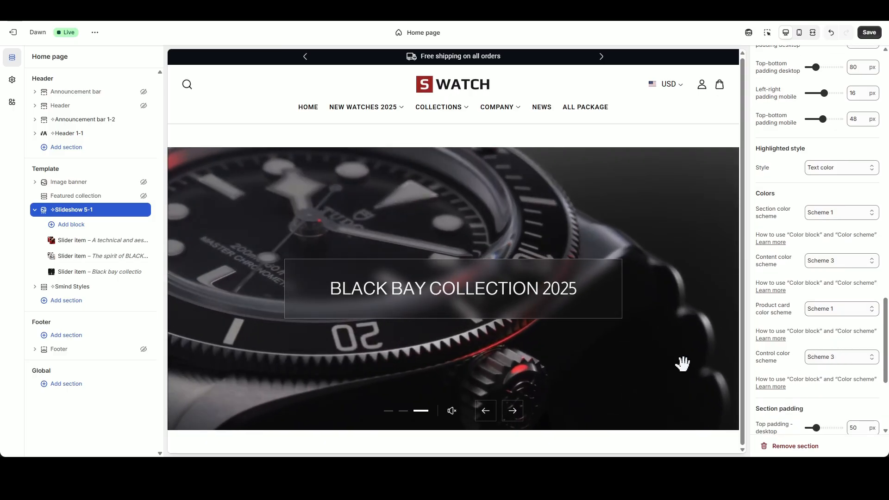
{"action": "left_click", "coordinate": [485, 410]}
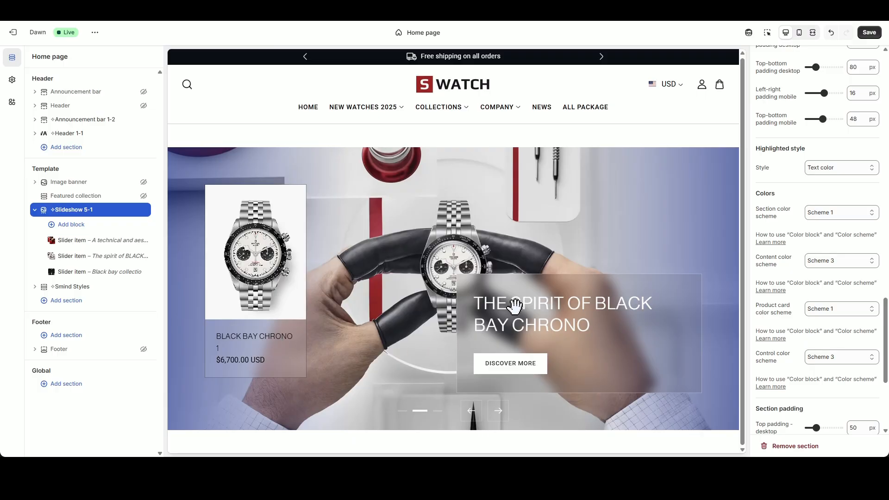
{"action": "left_click", "coordinate": [838, 306]}
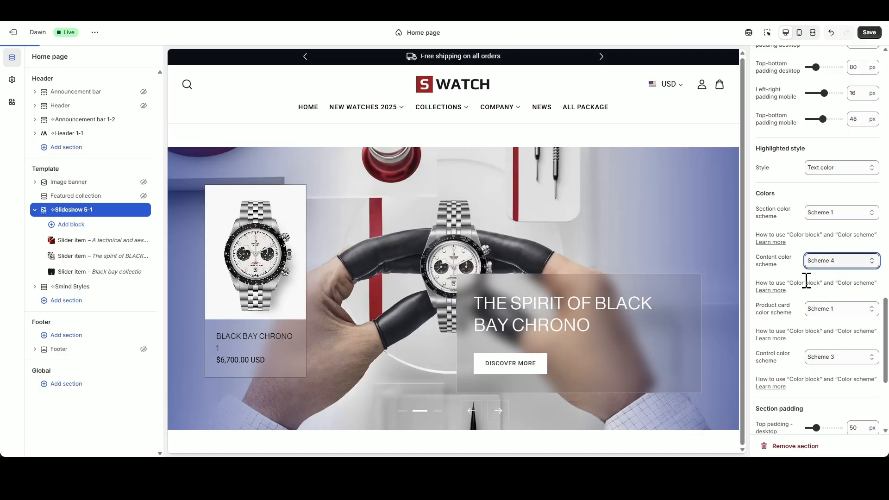
{"action": "left_click", "coordinate": [787, 273]}
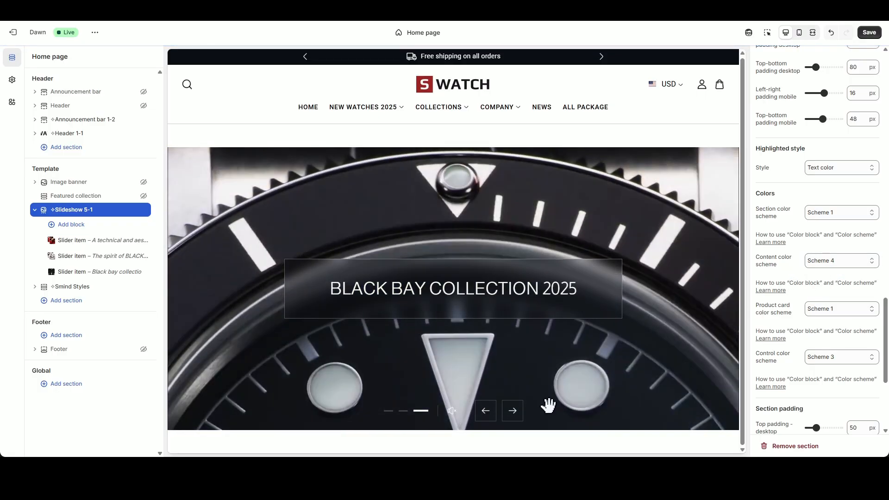
{"action": "left_click", "coordinate": [486, 411]}
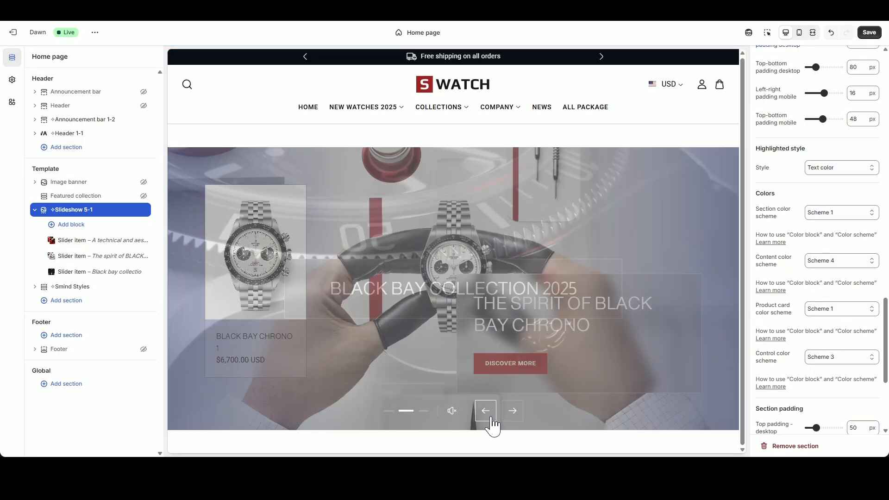
- Set the slideshow's product card color scheme and control color scheme to Scheme 4, checking the product cards across slides
{"action": "left_click", "coordinate": [829, 307]}
{"action": "left_click", "coordinate": [833, 346]}
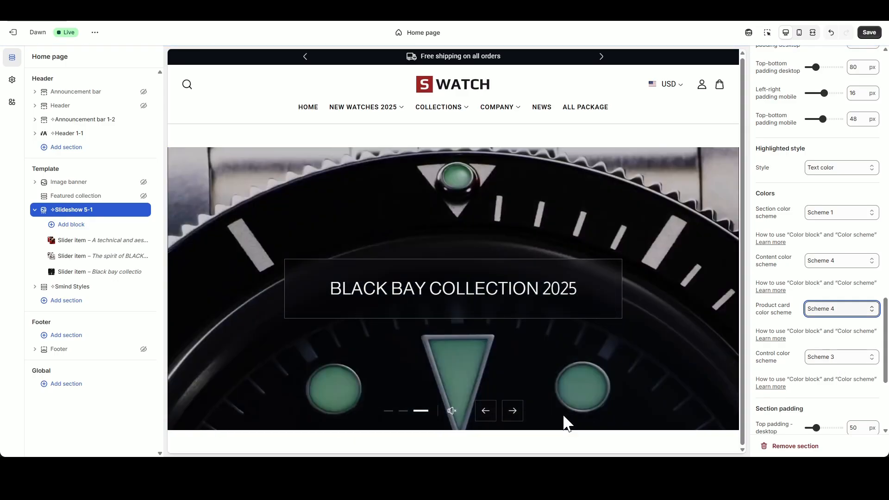
{"action": "left_click", "coordinate": [513, 411]}
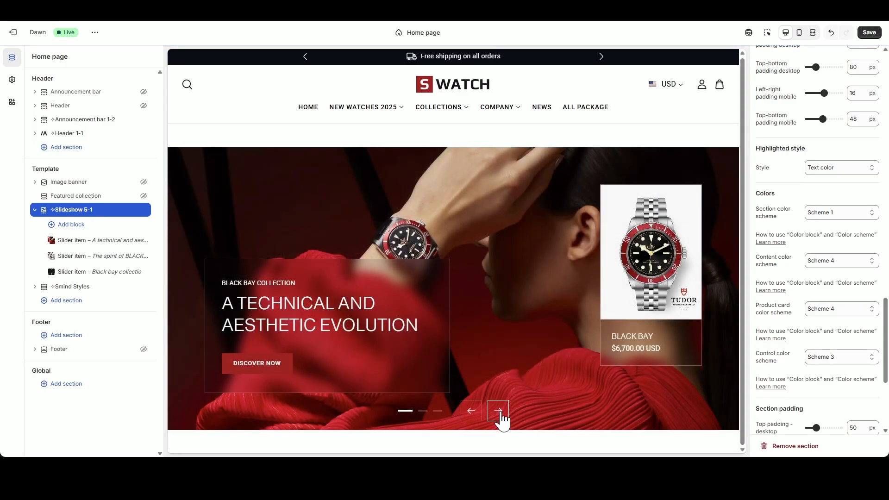
{"action": "left_click", "coordinate": [504, 413]}
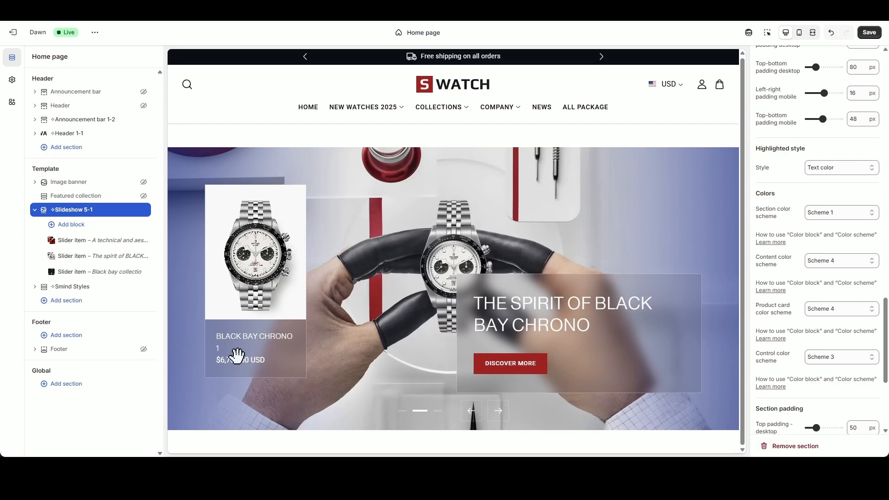
{"action": "left_click", "coordinate": [825, 358]}
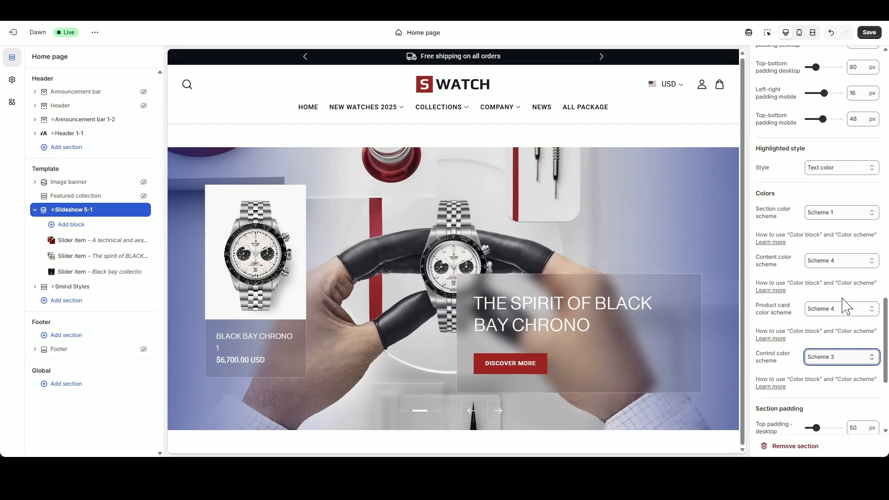
{"action": "key", "text": "Down"}
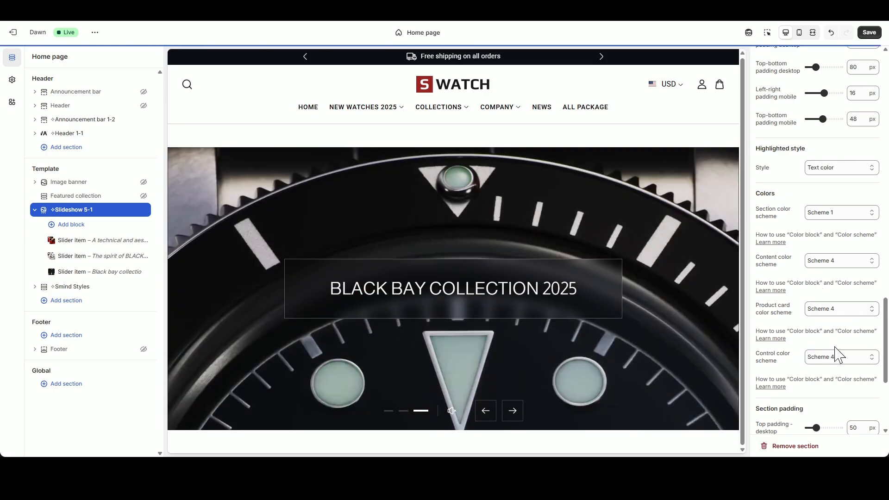
- Set the slideshow section's top and bottom padding to 0 px for both desktop and mobile
{"action": "scroll", "coordinate": [840, 356], "scroll_direction": "down", "scroll_amount": 4}
{"action": "scroll", "coordinate": [838, 354], "scroll_direction": "down", "scroll_amount": 1}
{"action": "double_click", "coordinate": [856, 233]}
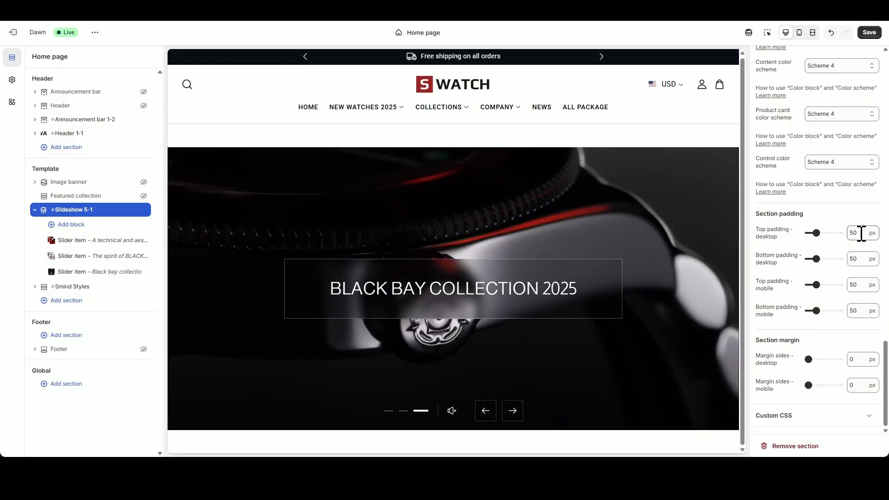
{"action": "type", "text": "0"}
{"action": "double_click", "coordinate": [854, 259]}
{"action": "type", "text": "0"}
{"action": "double_click", "coordinate": [853, 284]}
{"action": "type", "text": "0"}
{"action": "double_click", "coordinate": [856, 311]}
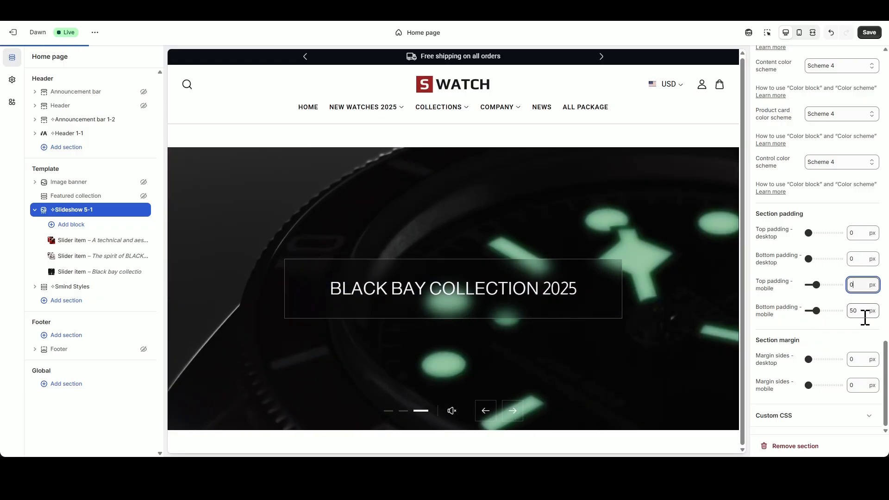
{"action": "type", "text": "0"}
{"action": "left_click", "coordinate": [828, 216]}
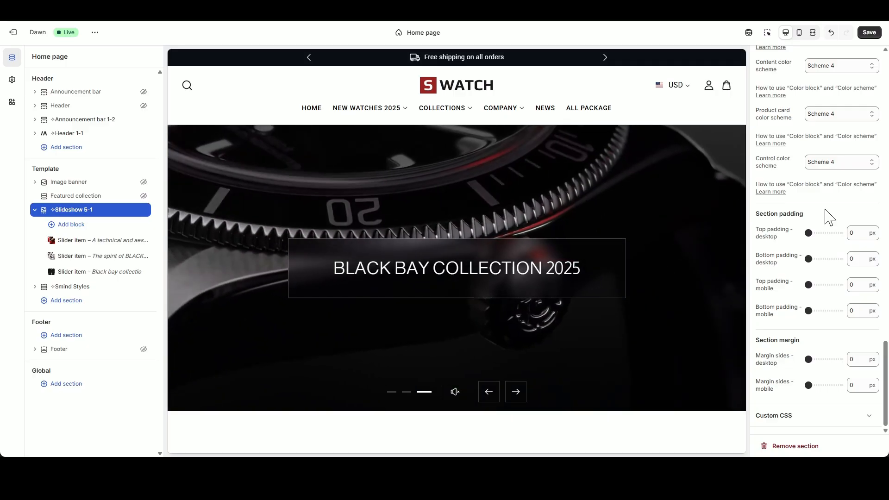
- Review the three slider items in the preview and save the home page changes
{"action": "left_click", "coordinate": [72, 241]}
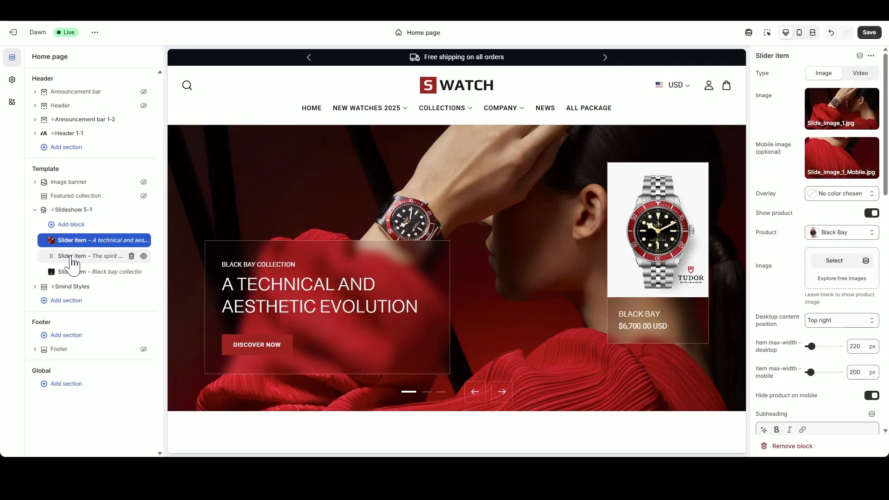
{"action": "left_click", "coordinate": [72, 258]}
{"action": "left_click", "coordinate": [74, 273]}
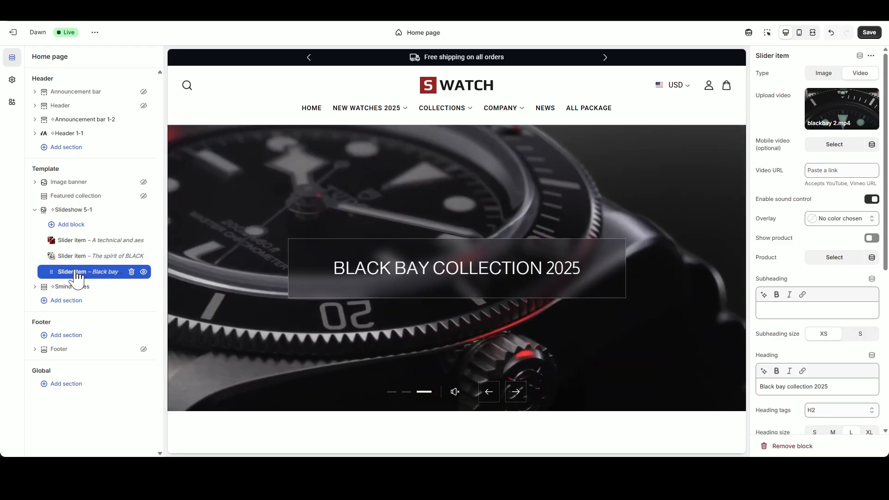
{"action": "left_click", "coordinate": [77, 241]}
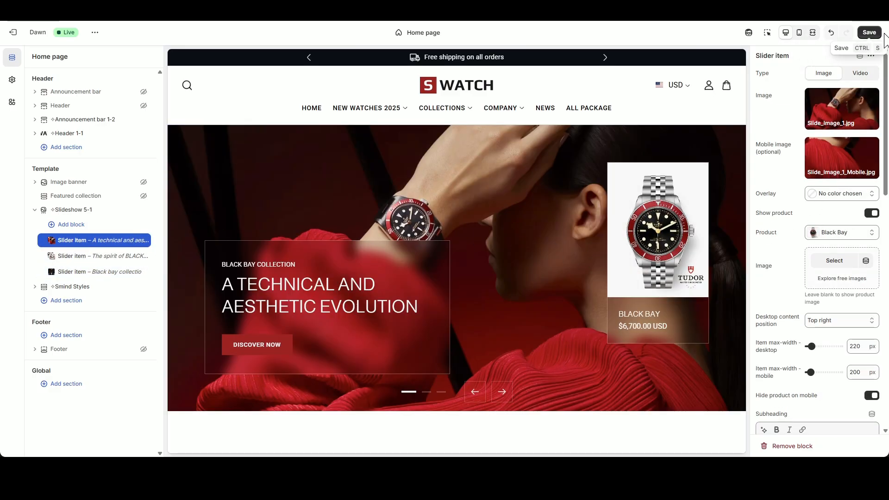
{"action": "left_click", "coordinate": [870, 34]}
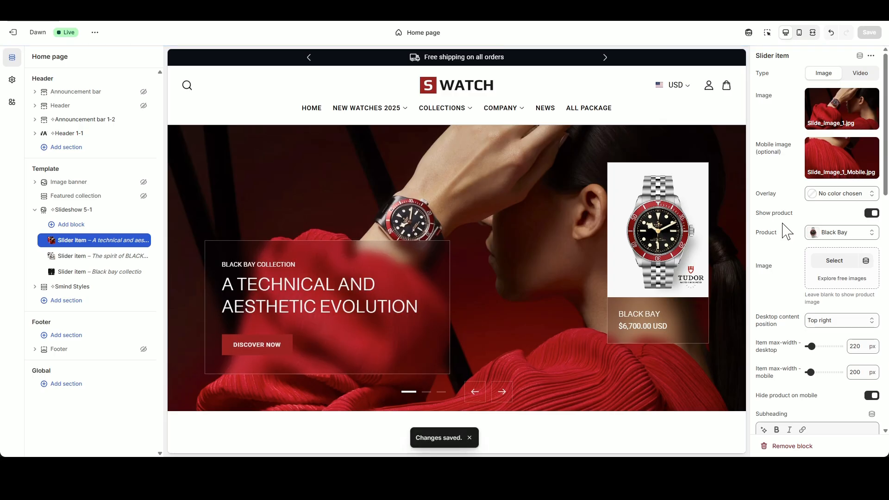
{"action": "left_click", "coordinate": [71, 213]}
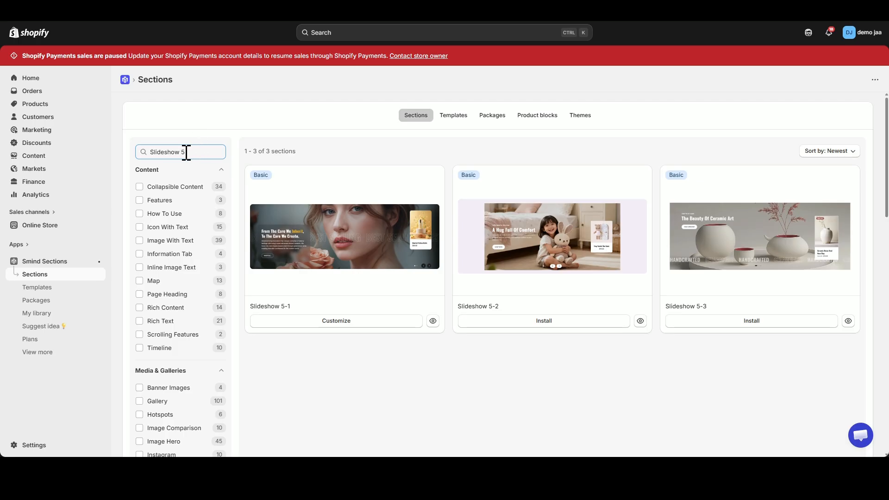
- Search the Smind Sections library for "Featured Collection 5" and open Featured collection 5-2 for customizing
{"action": "key", "text": "ctrl+a"}
{"action": "key", "text": "BackSpace"}
{"action": "type", "text": "Featured "}
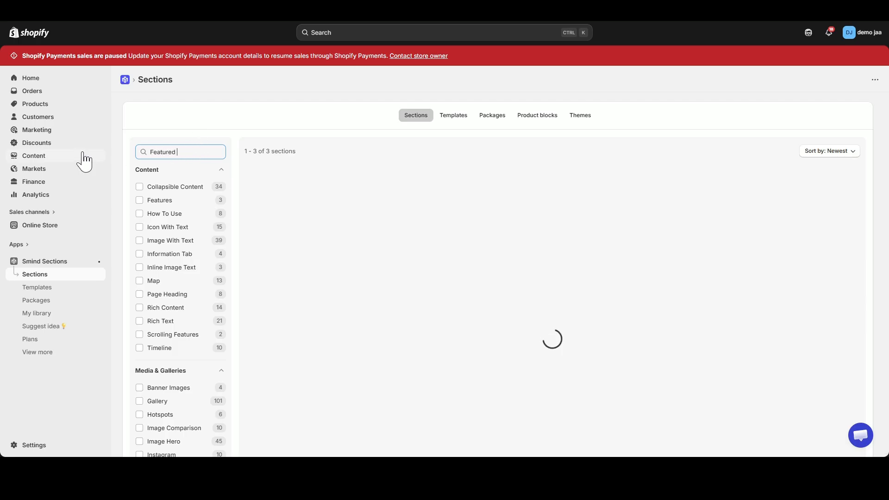
{"action": "type", "text": "Collection 5"}
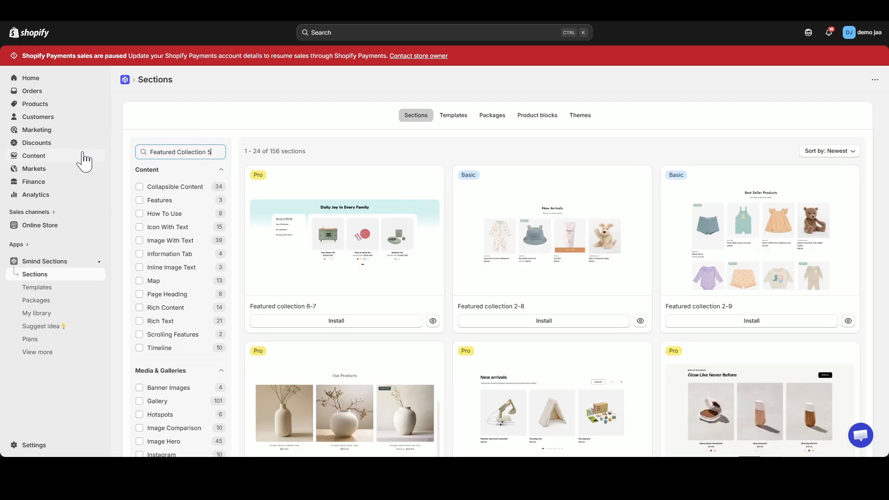
{"action": "scroll", "coordinate": [449, 271], "scroll_direction": "down", "scroll_amount": 4}
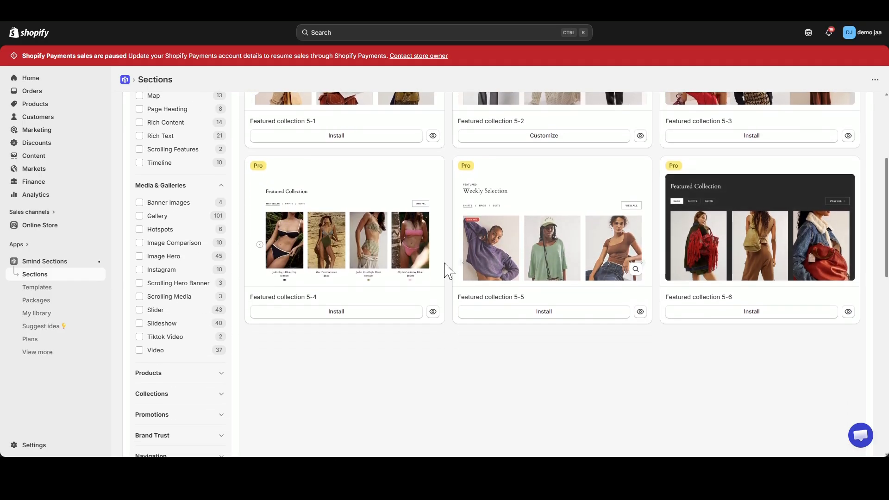
{"action": "scroll", "coordinate": [448, 271], "scroll_direction": "up", "scroll_amount": 4}
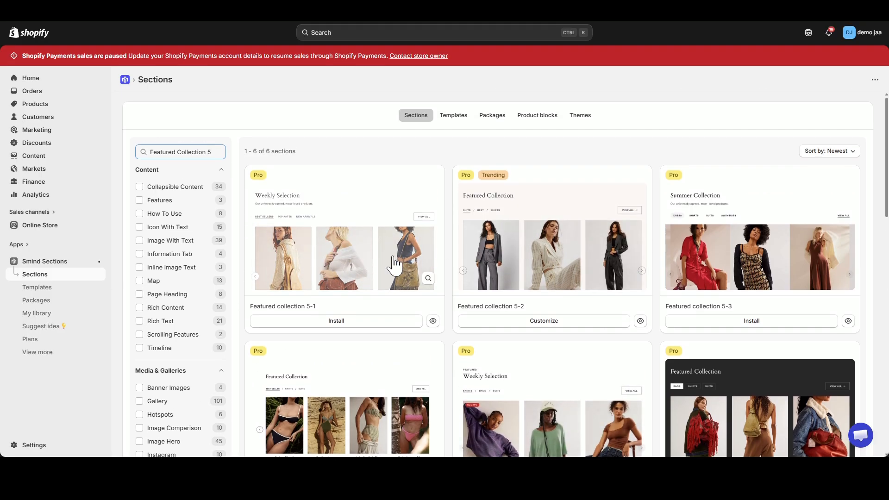
{"action": "left_click", "coordinate": [540, 324]}
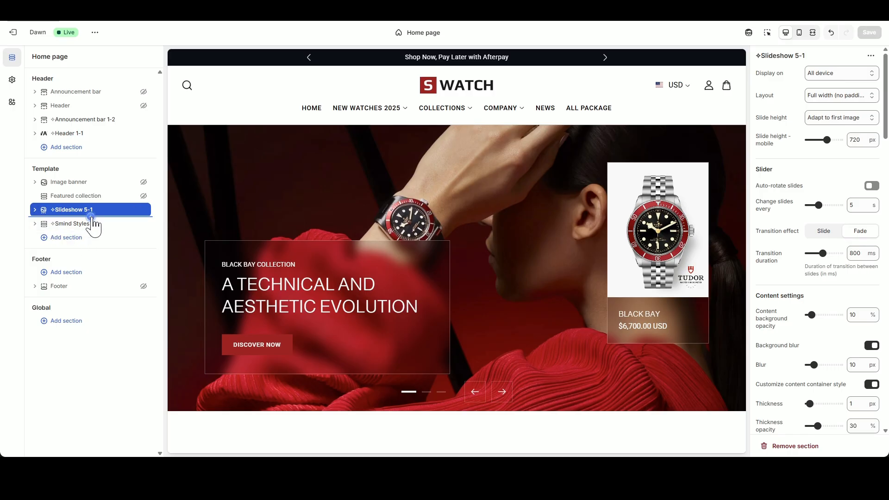
- Add the Featured collection 5-2 section below Slideshow 5-1 and delete its Color block
{"action": "left_click", "coordinate": [90, 216]}
{"action": "type", "text": "Featured"}
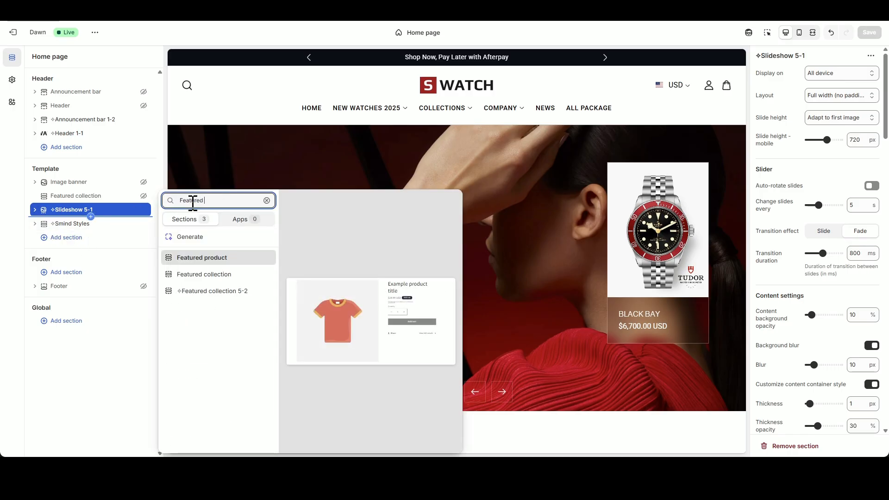
{"action": "left_click", "coordinate": [212, 291]}
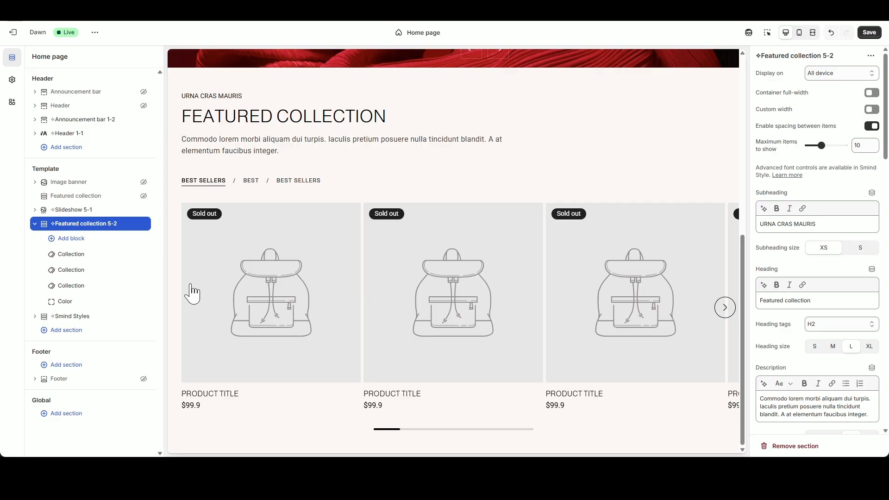
{"action": "left_click", "coordinate": [131, 302]}
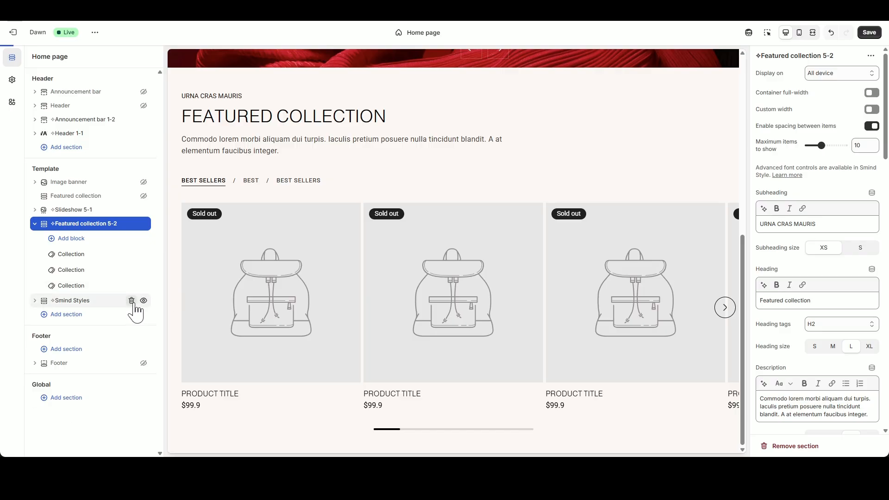
- Delete the third Collection block from Featured collection 5-2 and clear the section's subheading and description
{"action": "left_click", "coordinate": [132, 286]}
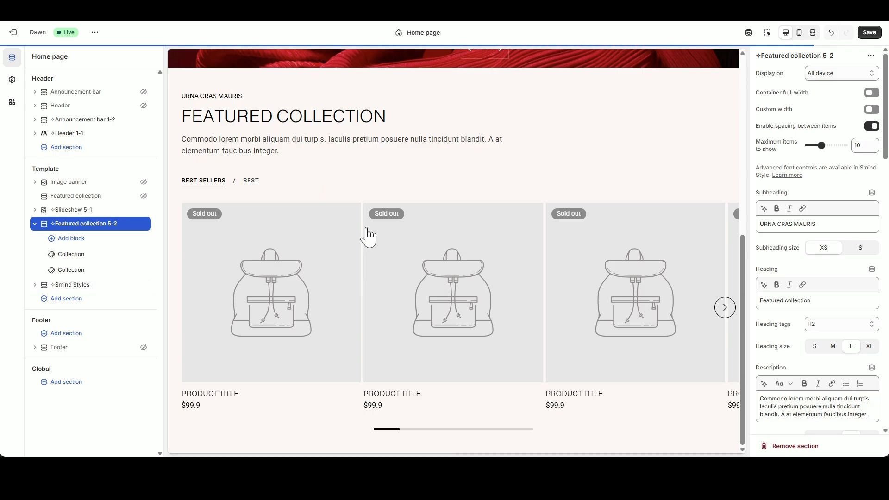
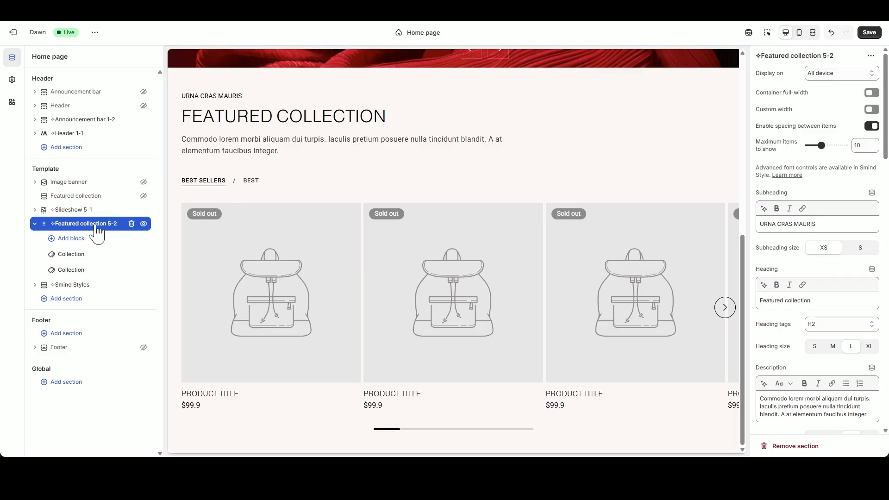
{"action": "triple_click", "coordinate": [864, 223]}
{"action": "key", "text": "BackSpace"}
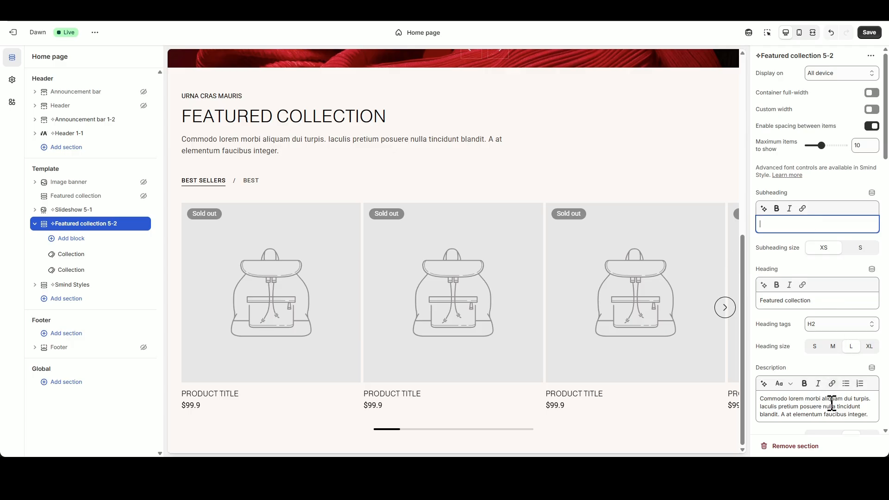
{"action": "triple_click", "coordinate": [831, 403]}
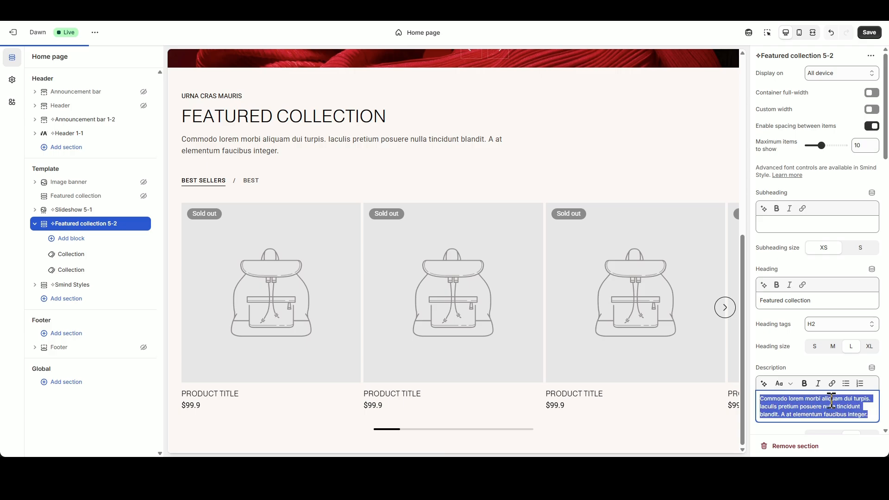
{"action": "key", "text": "BackSpace"}
- Set the Featured collection 5-2 heading to "NEW COLLECTION 2026"
{"action": "triple_click", "coordinate": [808, 300]}
{"action": "type", "text": "NEW COLLECTION 2026"}
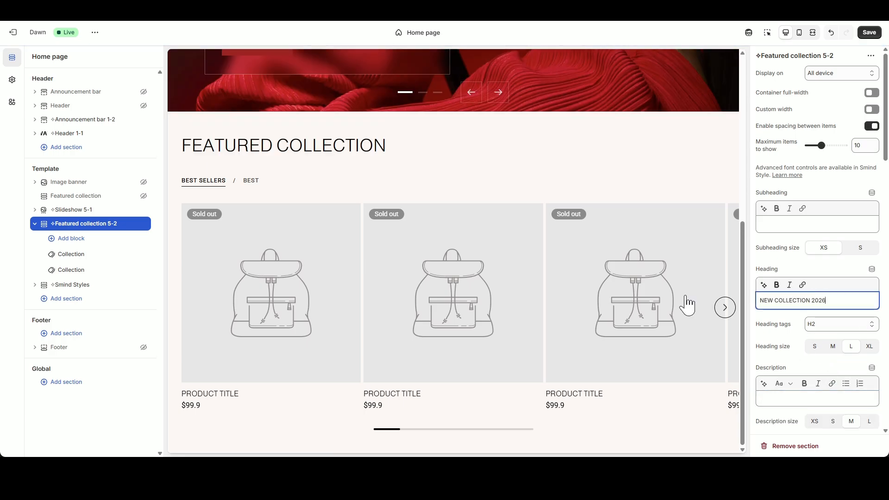
{"action": "left_click", "coordinate": [819, 273]}
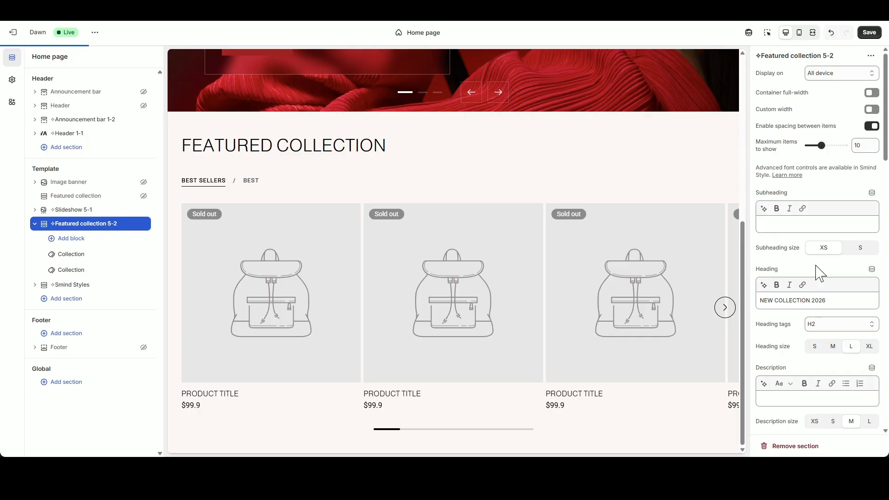
- Center the content alignment of the product cards in the Featured collection 5-2 section
{"action": "scroll", "coordinate": [824, 273], "scroll_direction": "down", "scroll_amount": 3}
{"action": "scroll", "coordinate": [825, 273], "scroll_direction": "down", "scroll_amount": 2}
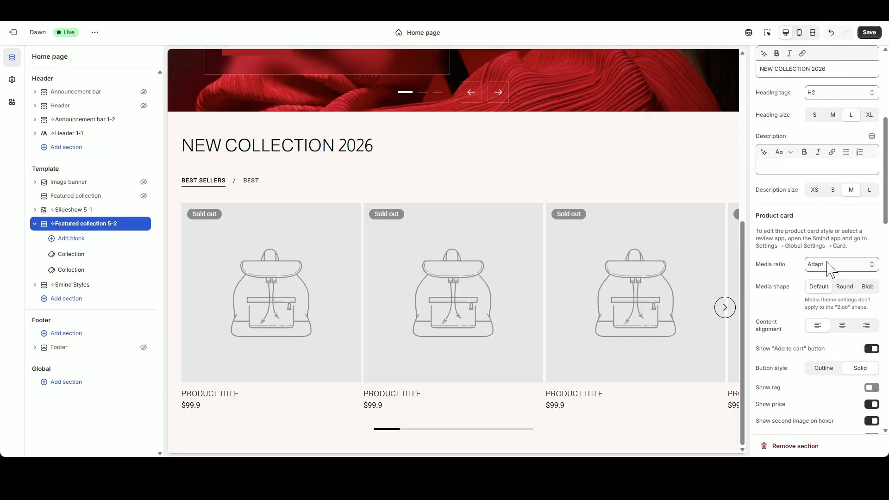
{"action": "scroll", "coordinate": [832, 267], "scroll_direction": "down", "scroll_amount": 1}
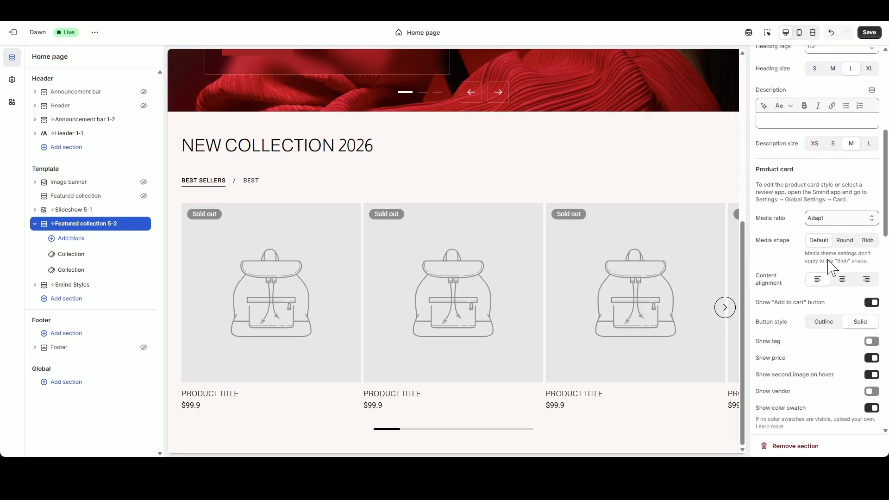
{"action": "left_click", "coordinate": [841, 281]}
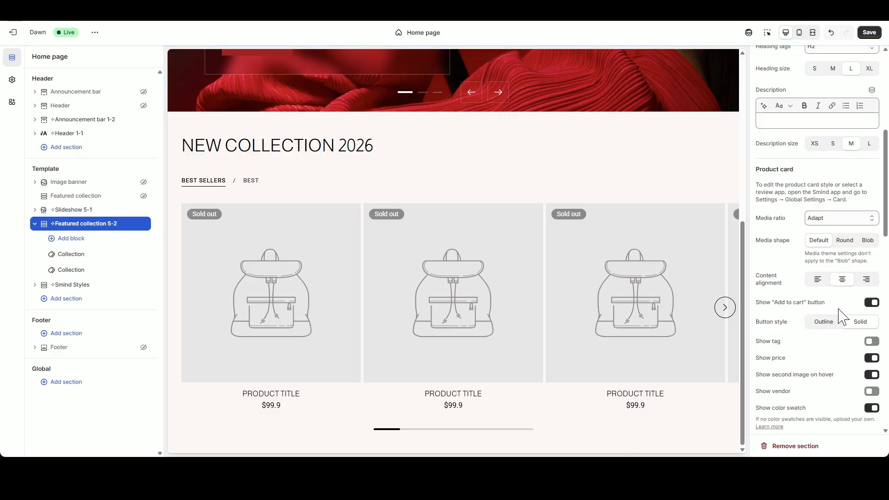
- Change the "View all" button style to Text and try the product slider's pagination in the preview
{"action": "scroll", "coordinate": [847, 299], "scroll_direction": "down", "scroll_amount": 1}
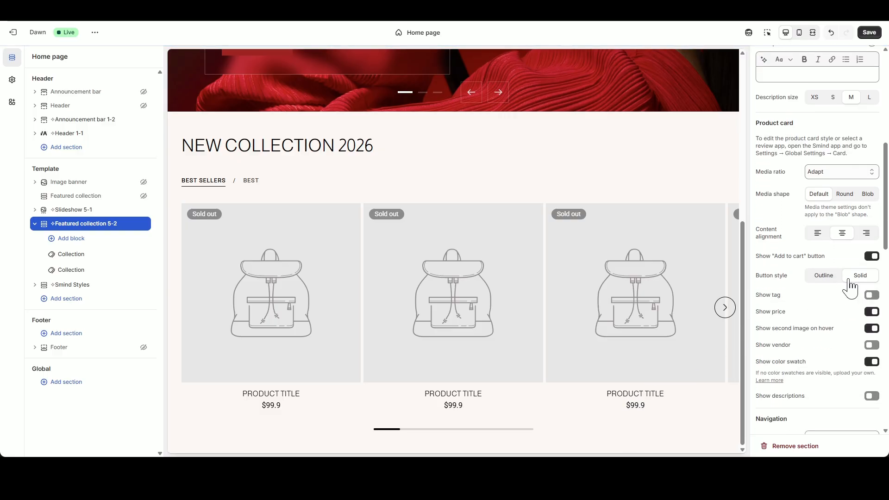
{"action": "scroll", "coordinate": [850, 301], "scroll_direction": "down", "scroll_amount": 1}
{"action": "scroll", "coordinate": [847, 308], "scroll_direction": "down", "scroll_amount": 4}
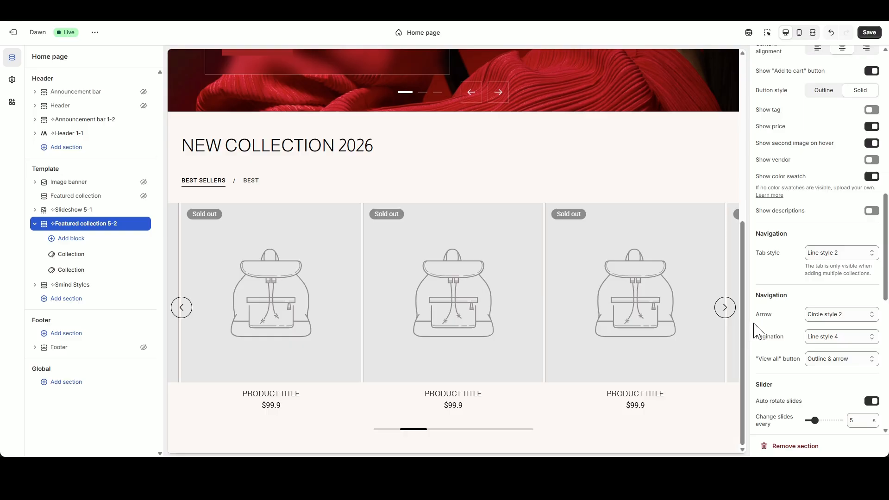
{"action": "left_click", "coordinate": [832, 428]}
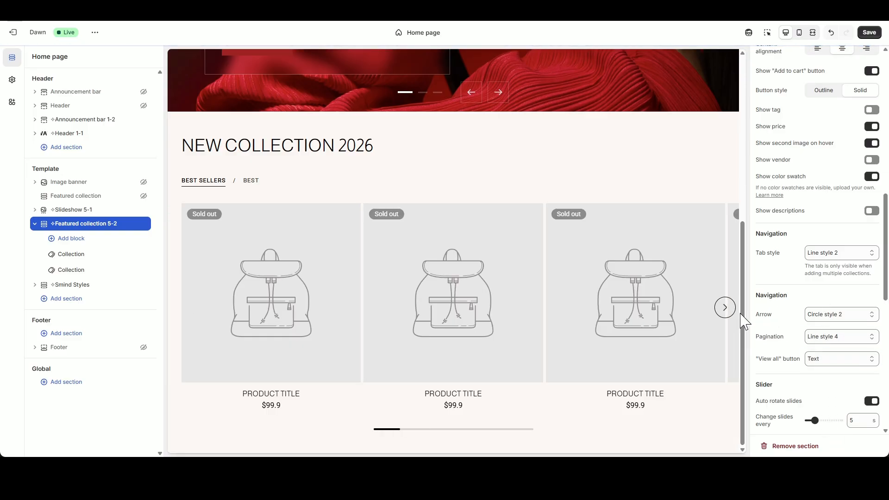
{"action": "left_click", "coordinate": [464, 430]}
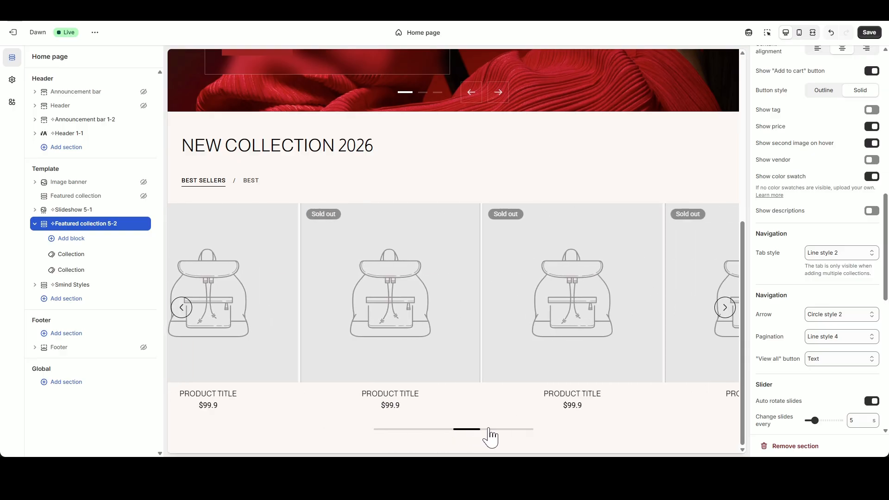
{"action": "left_click", "coordinate": [489, 430]}
- Set the slider to 4 columns on desktop and 1 column on mobile, checking the mobile preview
{"action": "scroll", "coordinate": [787, 366], "scroll_direction": "down", "scroll_amount": 5}
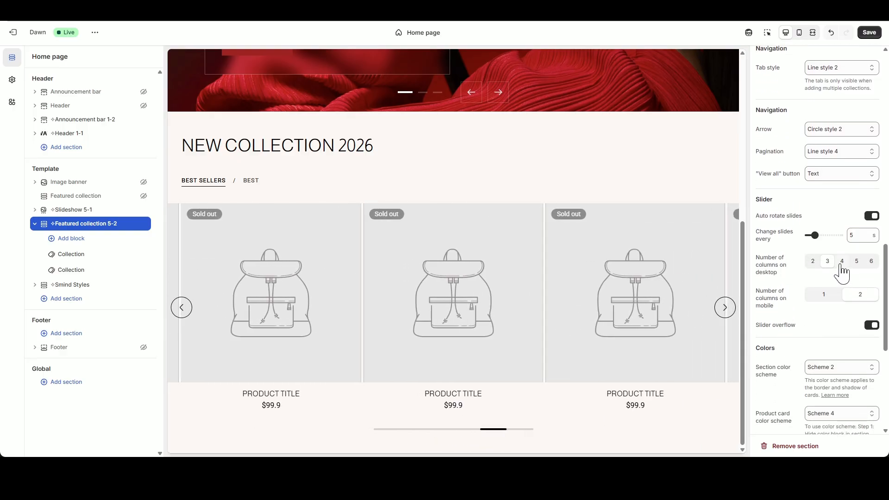
{"action": "left_click", "coordinate": [840, 262]}
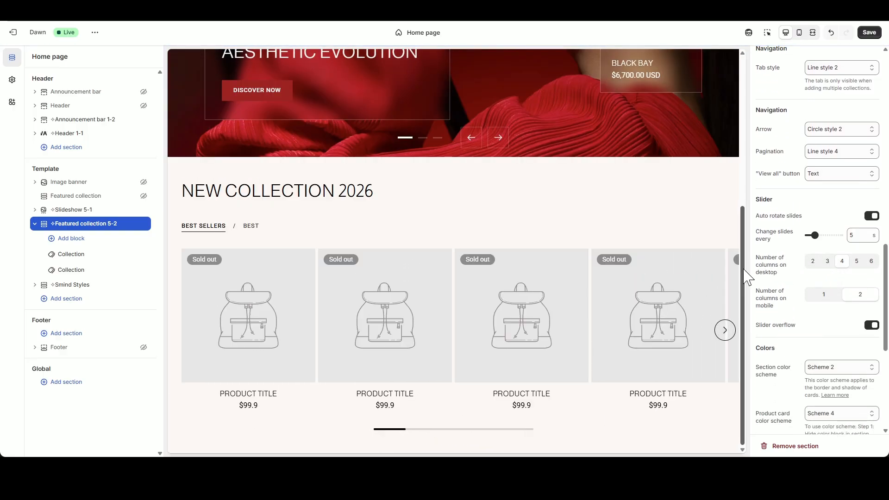
{"action": "left_click", "coordinate": [799, 33]}
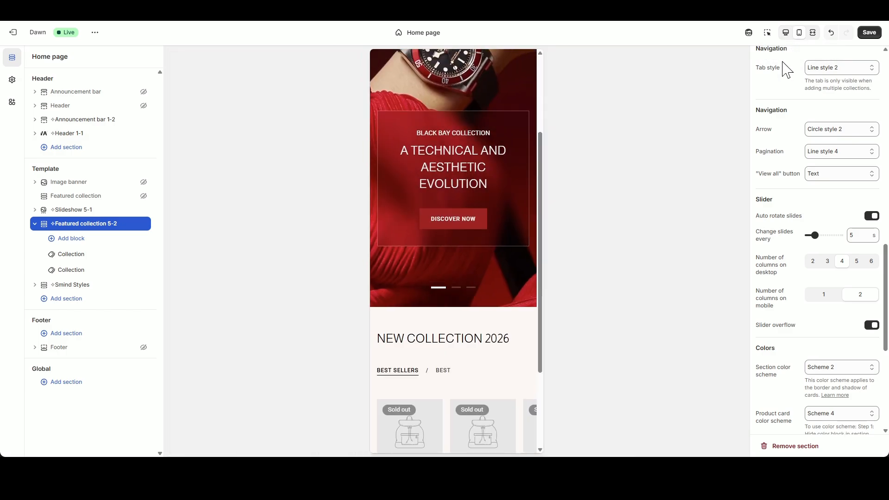
{"action": "left_click", "coordinate": [823, 295]}
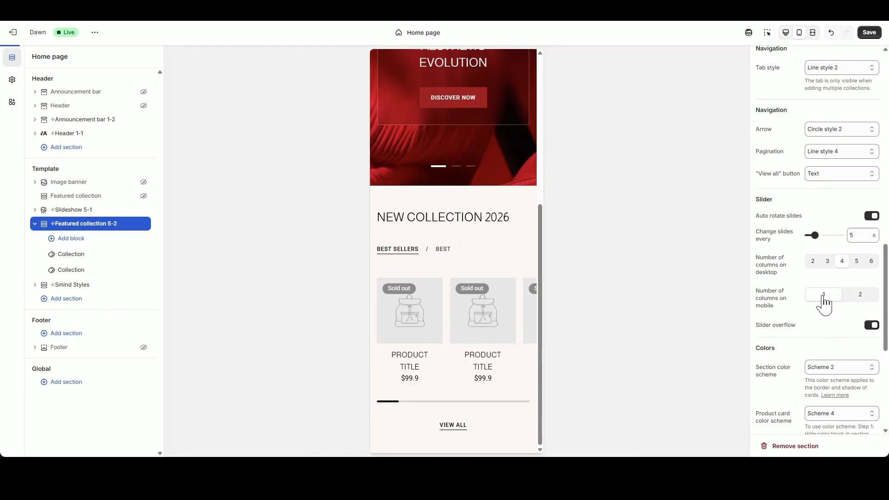
{"action": "left_click", "coordinate": [785, 33]}
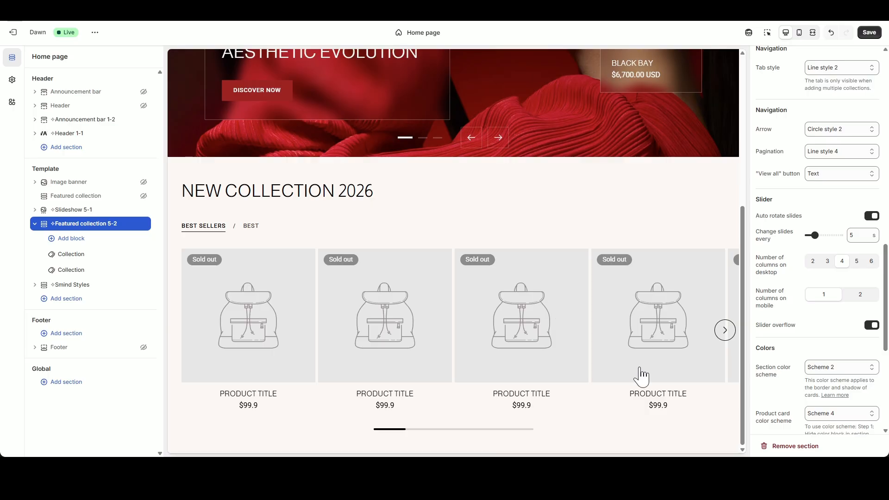
- Set the section color scheme of Featured collection 5-2 to Scheme 1
{"action": "left_click", "coordinate": [828, 373]}
{"action": "left_click", "coordinate": [832, 263]}
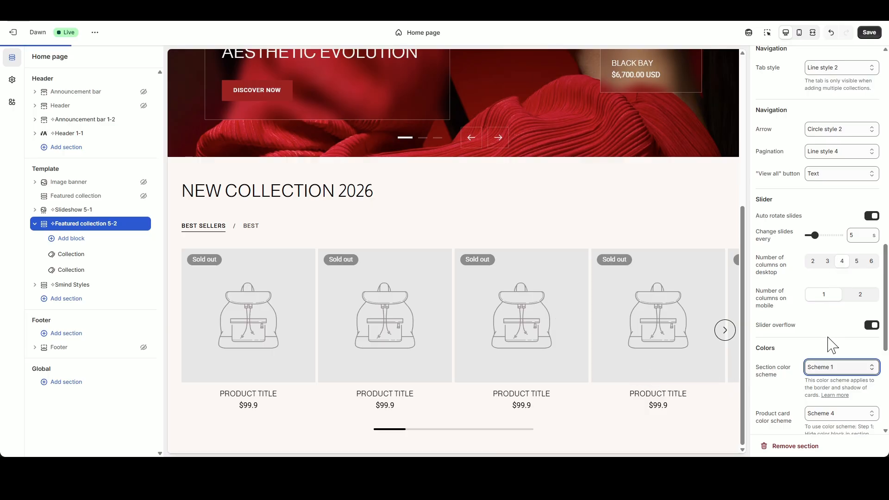
{"action": "left_click", "coordinate": [829, 338]}
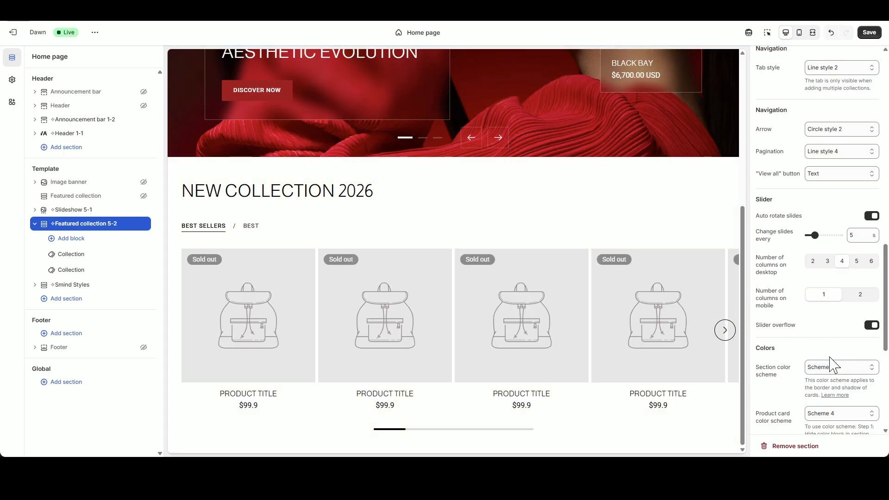
- Set the Featured collection 5-2 section's top and bottom desktop padding to 100 px
{"action": "scroll", "coordinate": [832, 359], "scroll_direction": "down", "scroll_amount": 5}
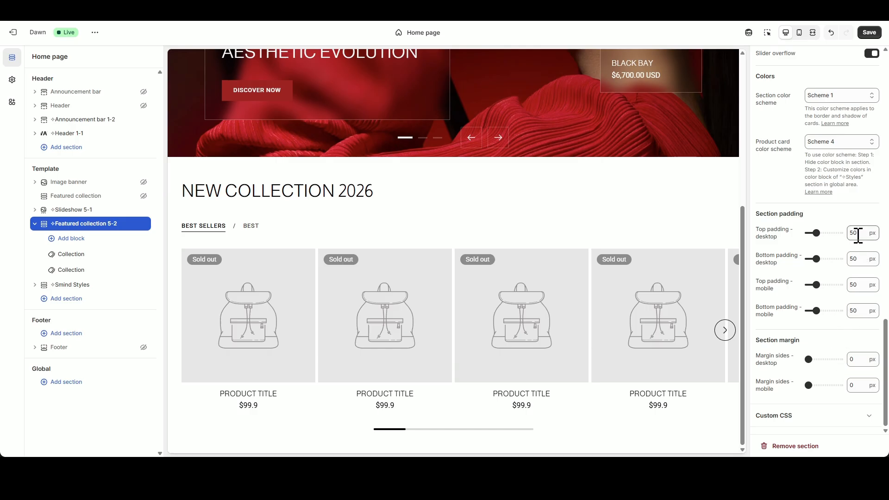
{"action": "double_click", "coordinate": [853, 233]}
{"action": "type", "text": "100"}
{"action": "double_click", "coordinate": [857, 258]}
{"action": "type", "text": "100"}
{"action": "left_click", "coordinate": [836, 211]}
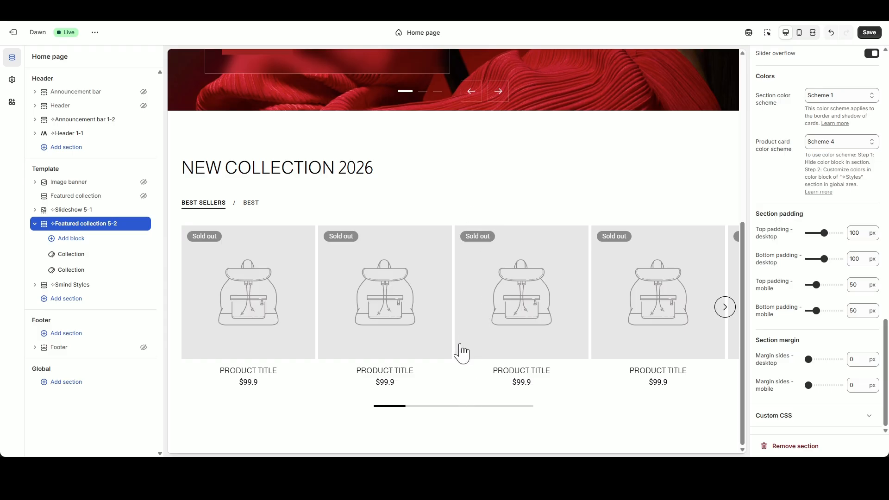
- Assign the "watch all" collection to the first Collection block and check its products in the preview slider
{"action": "left_click", "coordinate": [87, 262]}
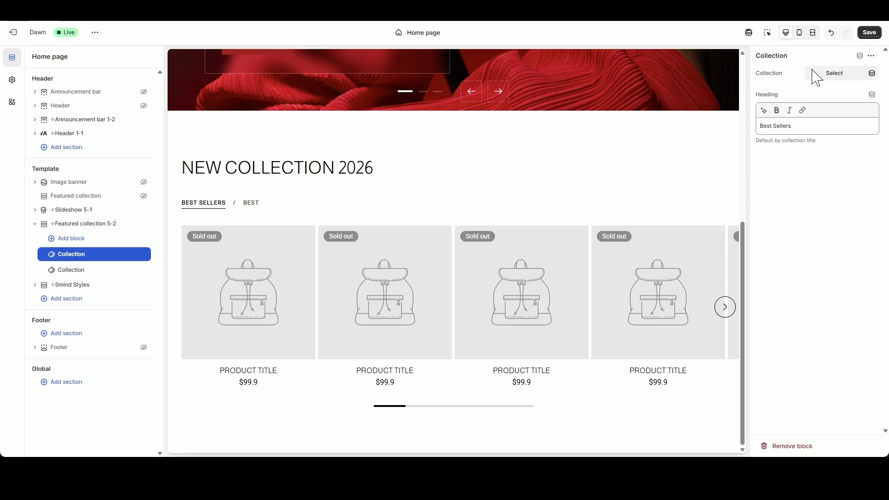
{"action": "left_click", "coordinate": [831, 76]}
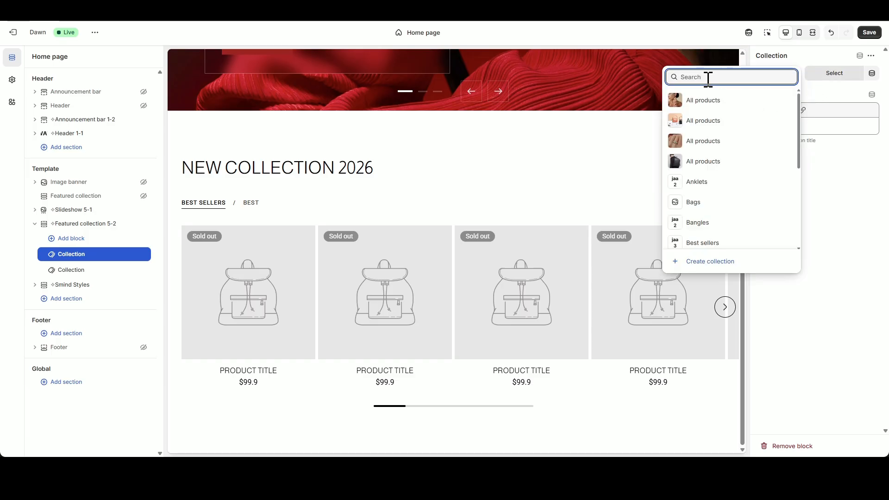
{"action": "type", "text": "watch"}
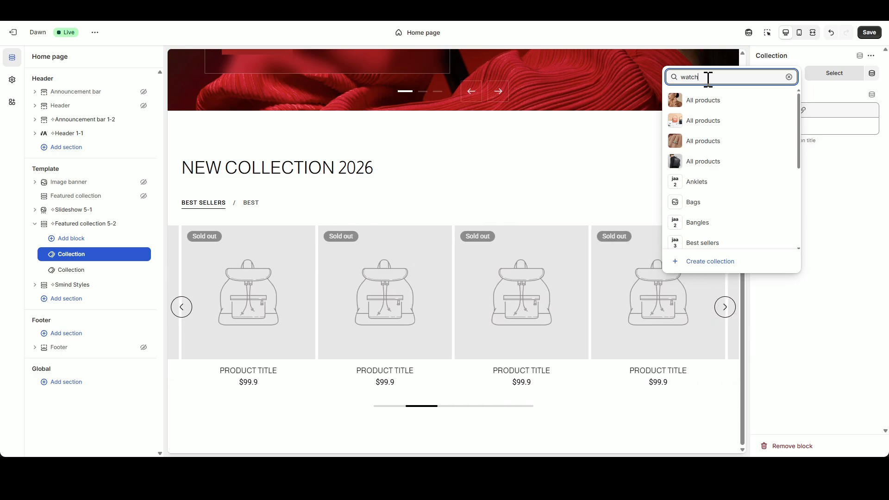
{"action": "left_click", "coordinate": [708, 181]}
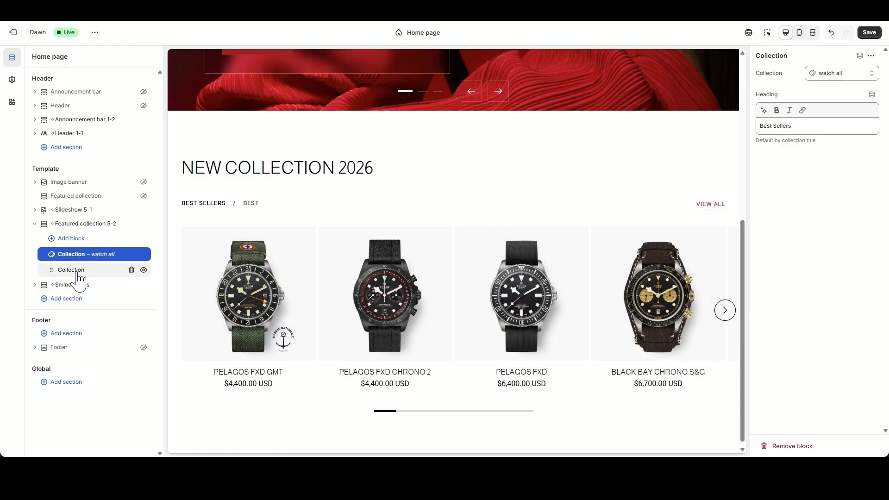
{"action": "left_click", "coordinate": [451, 410]}
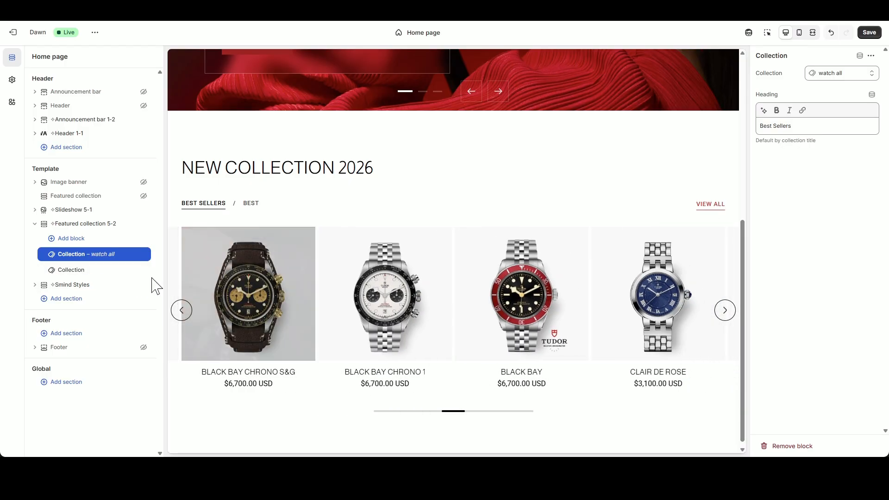
- Assign the "Classic watches" collection to the second Collection block
{"action": "left_click", "coordinate": [84, 270]}
{"action": "left_click", "coordinate": [834, 73]}
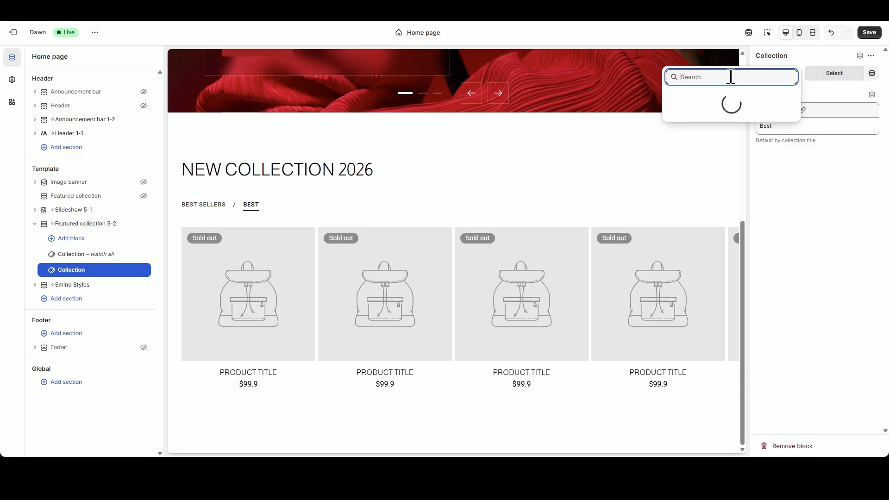
{"action": "type", "text": "watch"}
{"action": "left_click", "coordinate": [728, 120]}
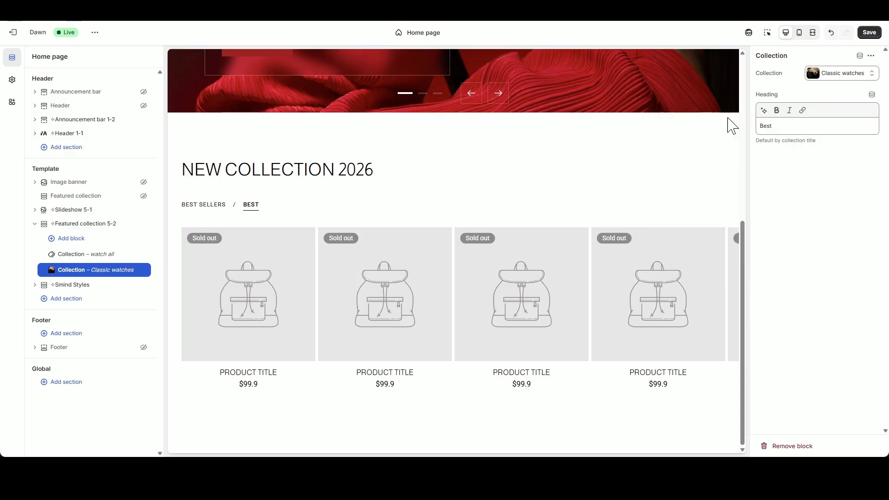
- Set the second Collection block's heading to "CLASSIC WATCHES"
{"action": "triple_click", "coordinate": [804, 126]}
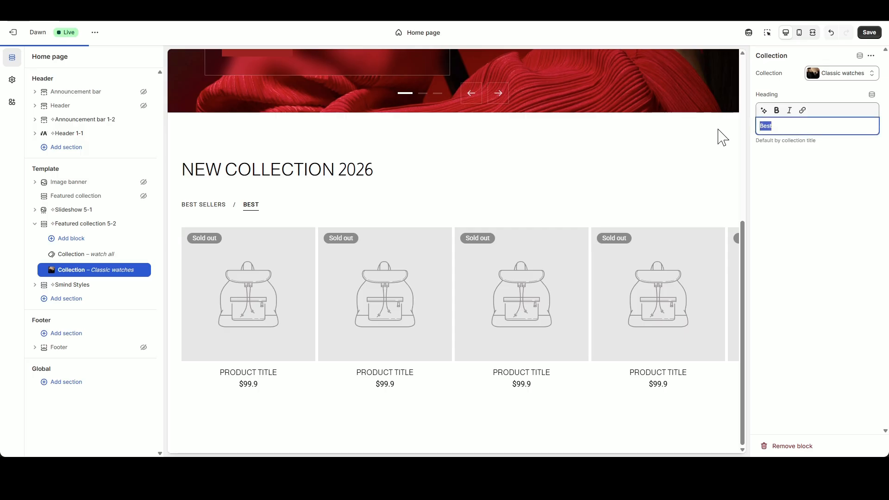
{"action": "type", "text": "ClASSIC "}
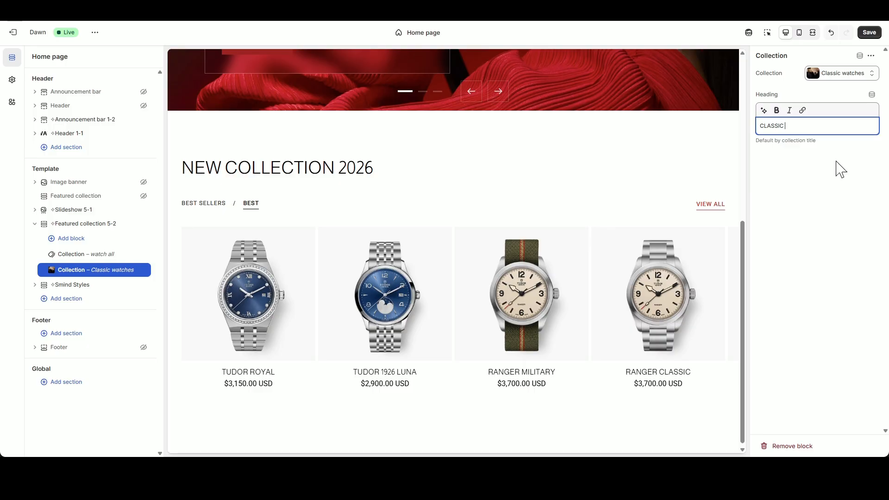
{"action": "type", "text": "WATCHES"}
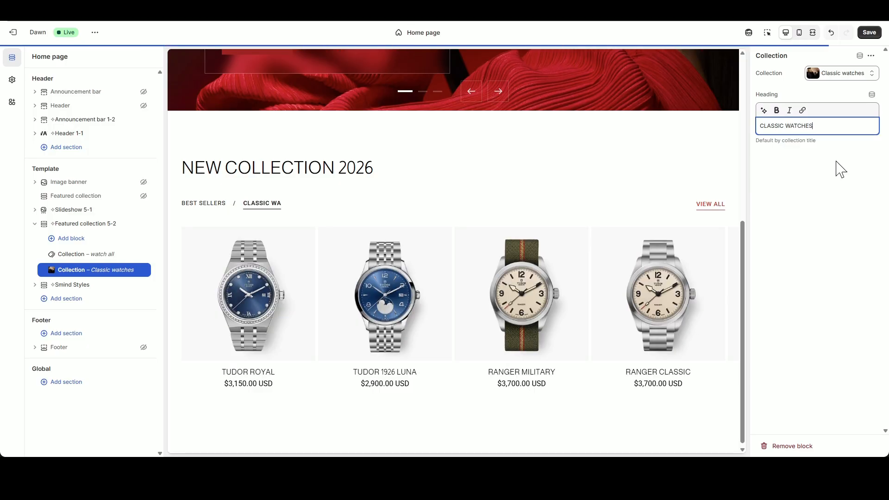
{"action": "left_click", "coordinate": [840, 169]}
- Review the finished NEW COLLECTION 2026 section in the full-width preview
{"action": "left_click", "coordinate": [93, 225]}
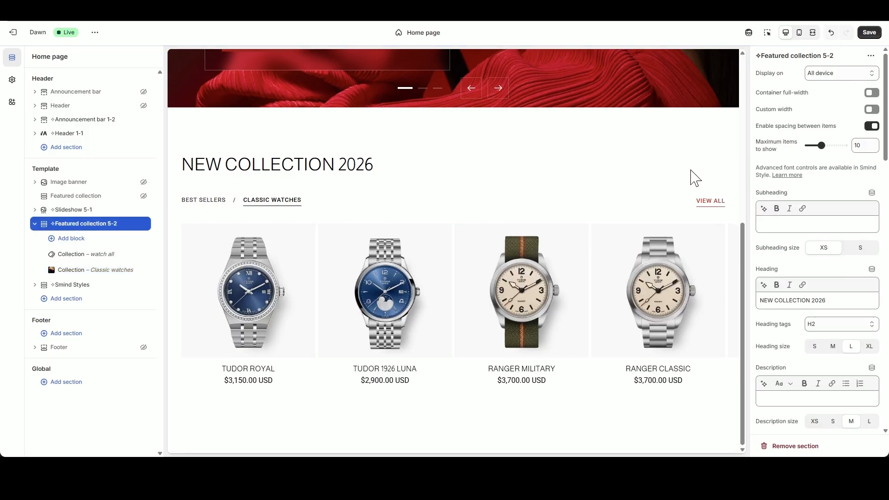
{"action": "left_click", "coordinate": [813, 34]}
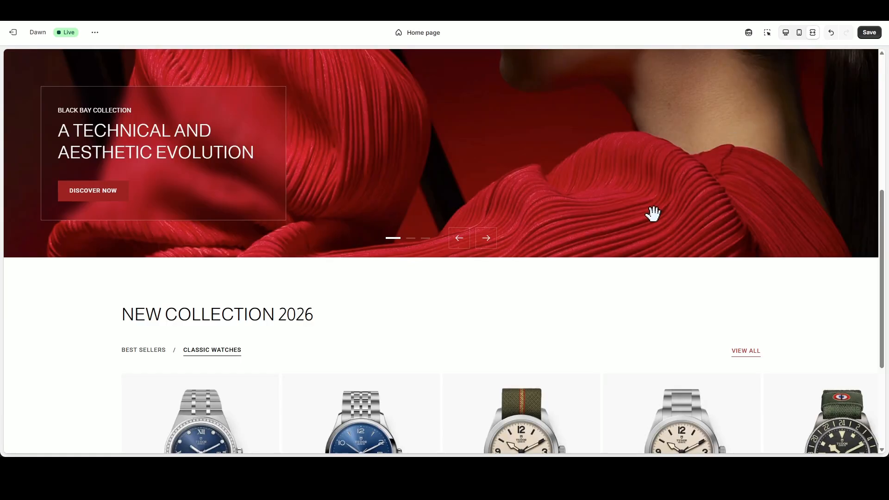
{"action": "scroll", "coordinate": [651, 212], "scroll_direction": "down", "scroll_amount": 4}
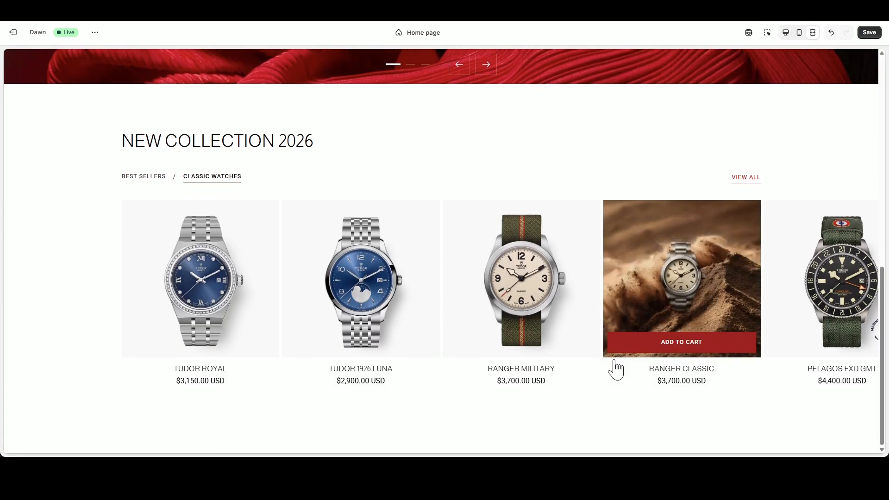
- Check the BEST SELLERS and CLASSIC WATCHES tabs of the NEW COLLECTION 2026 section in full-width and mobile previews, and save the page
{"action": "left_click", "coordinate": [143, 176]}
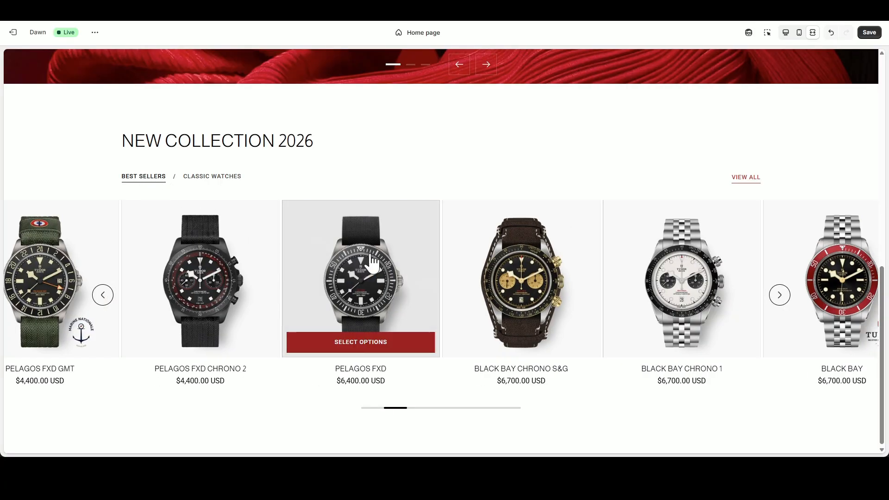
{"action": "left_click_drag", "start_coordinate": [420, 414], "coordinate": [519, 417]}
{"action": "left_click", "coordinate": [799, 32]}
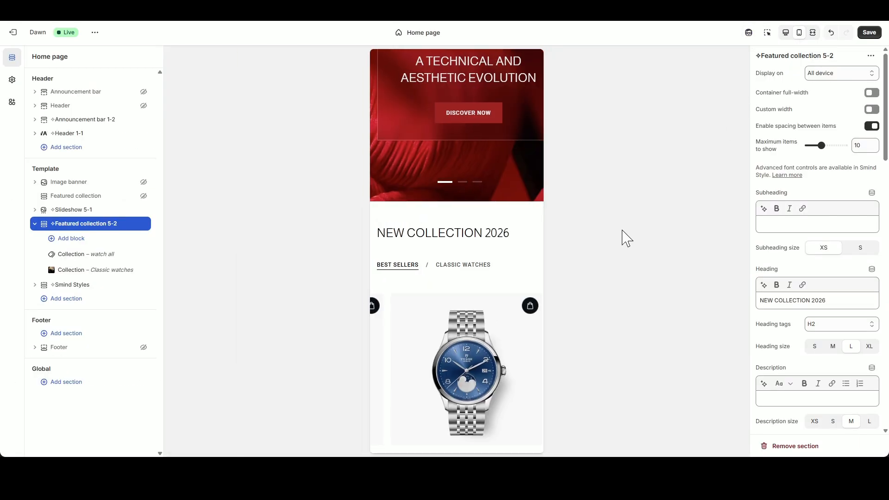
{"action": "left_click", "coordinate": [446, 185]}
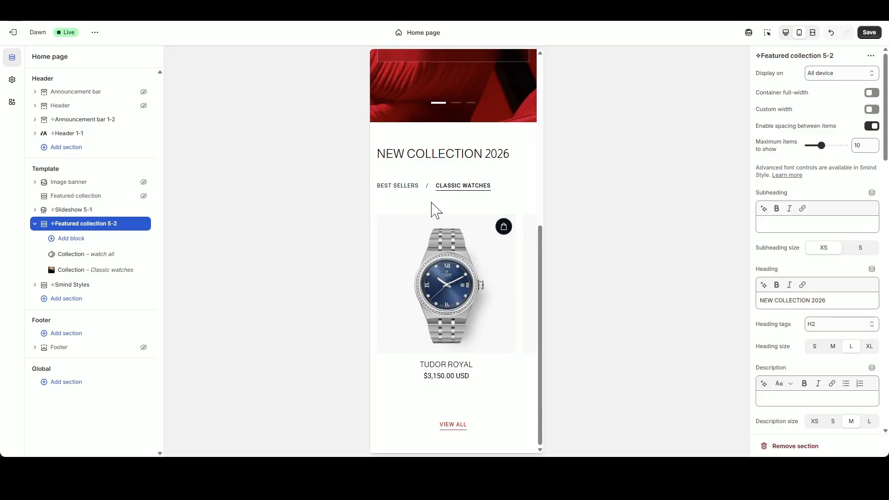
{"action": "left_click", "coordinate": [413, 187]}
{"action": "left_click_drag", "start_coordinate": [425, 402], "coordinate": [387, 411]}
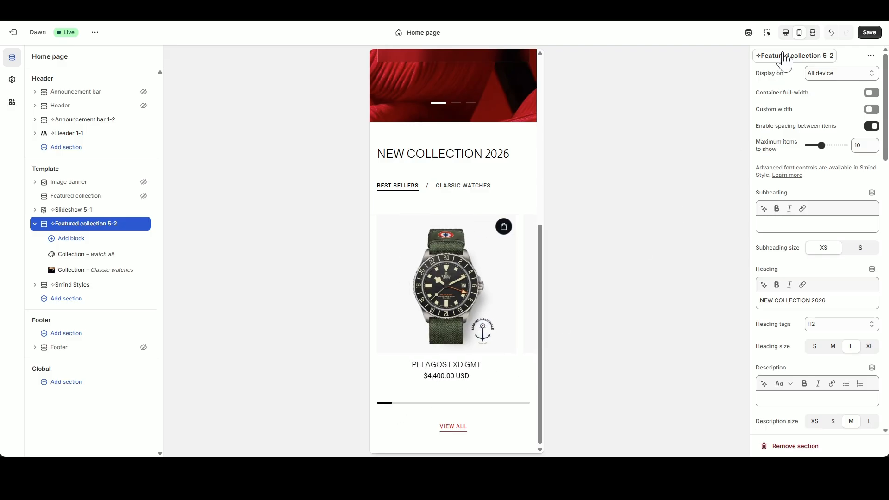
{"action": "left_click", "coordinate": [786, 32]}
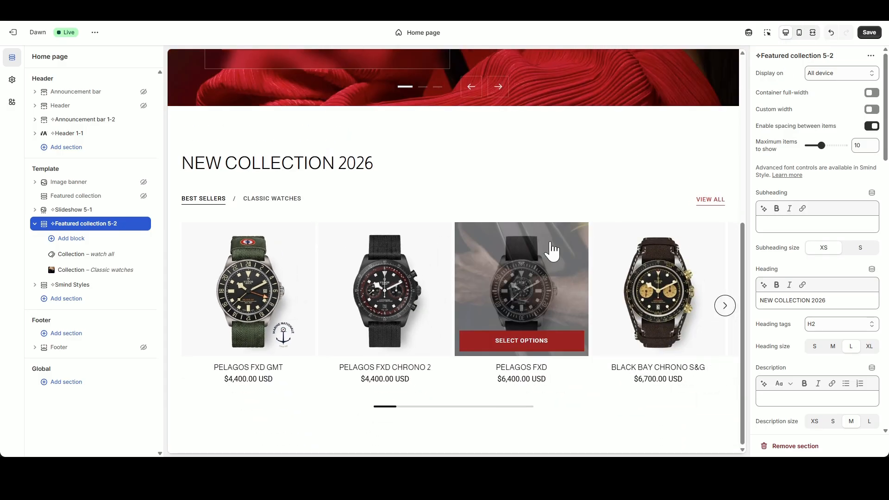
{"action": "left_click", "coordinate": [868, 32]}
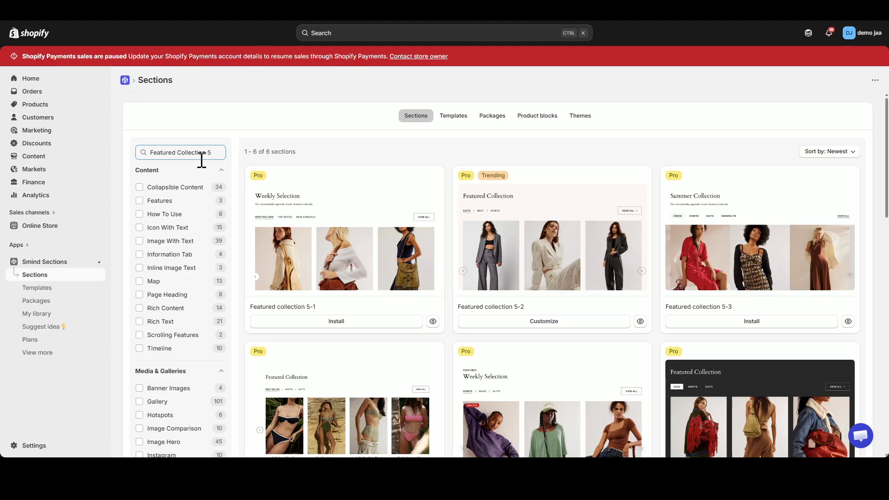
- Look up the slider section in the Smind Sections library and add Slider 12-2 directly below Featured collection 5-2 in the theme editor
{"action": "left_click_drag", "start_coordinate": [216, 152], "coordinate": [113, 153]}
{"action": "type", "text": "Sli"}
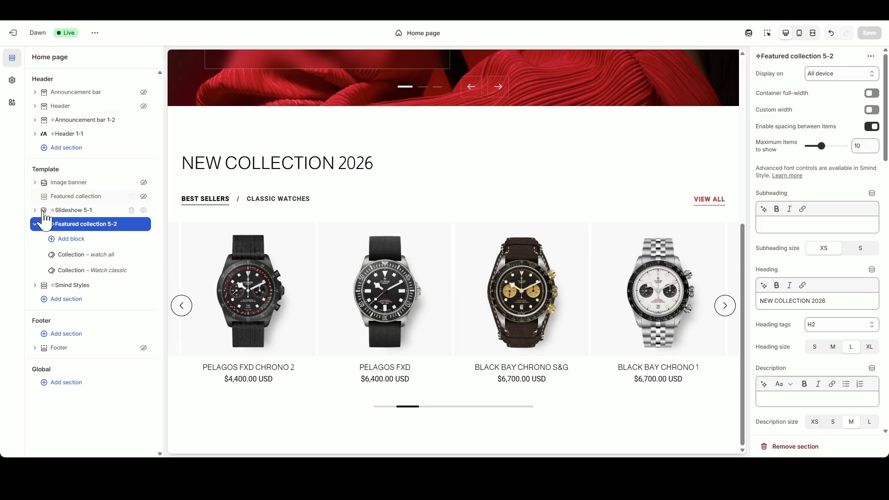
{"action": "left_click_drag", "start_coordinate": [42, 225], "coordinate": [91, 238]}
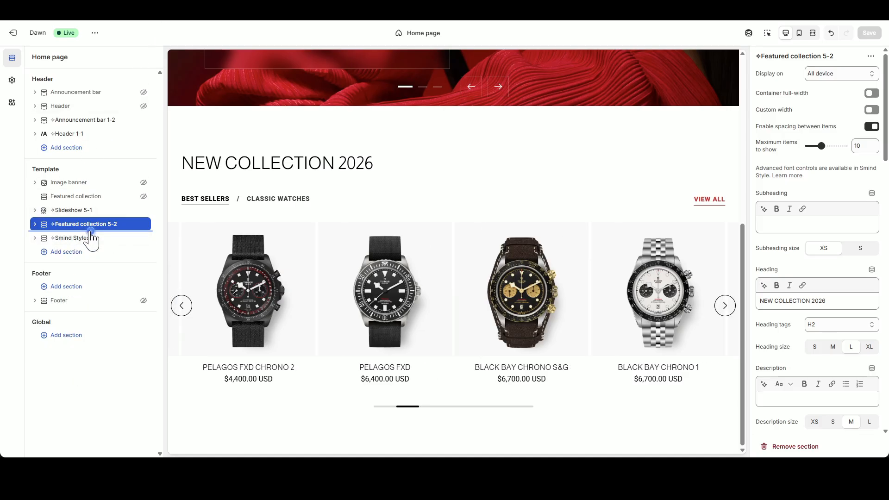
{"action": "left_click", "coordinate": [90, 231]}
{"action": "type", "text": "Slider 12"}
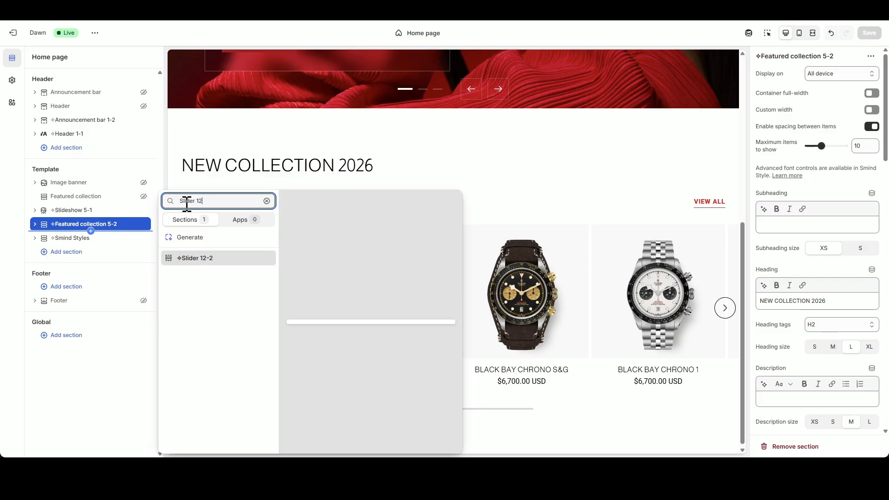
{"action": "left_click", "coordinate": [206, 259]}
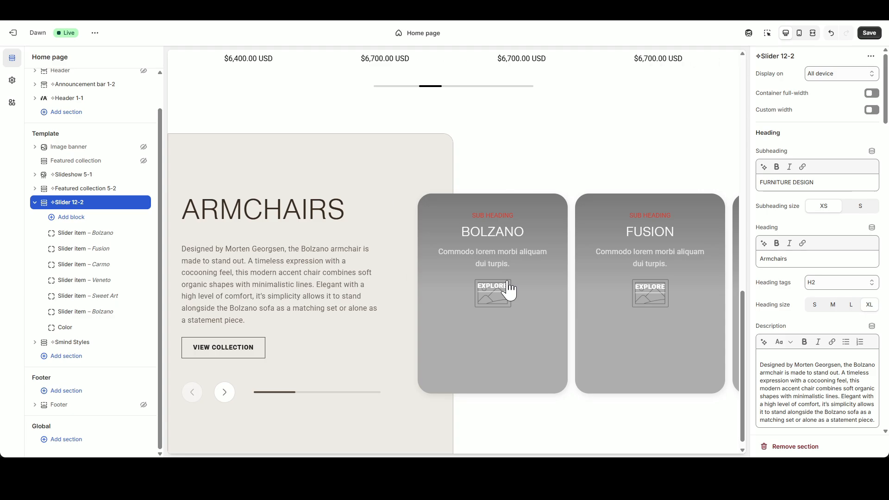
- Clear the subheading and description text of the Slider 12-2 section
{"action": "left_click_drag", "start_coordinate": [200, 209], "coordinate": [281, 305]}
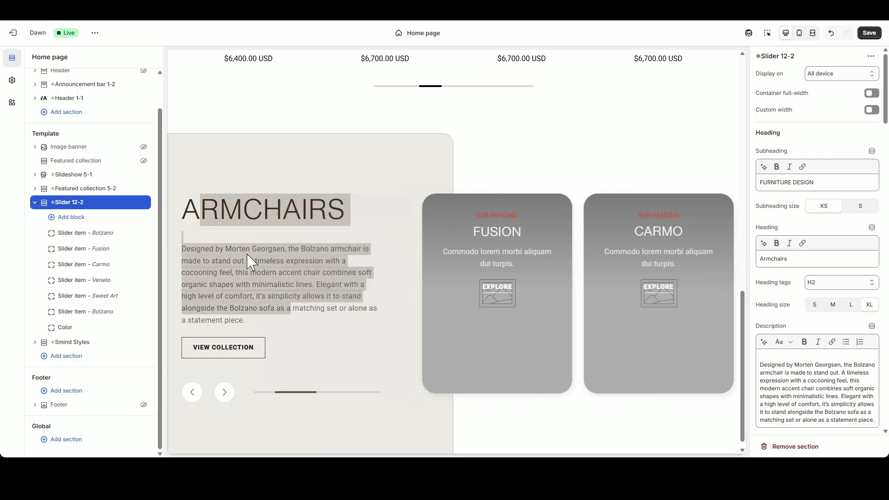
{"action": "triple_click", "coordinate": [824, 182]}
{"action": "key", "text": "BackSpace"}
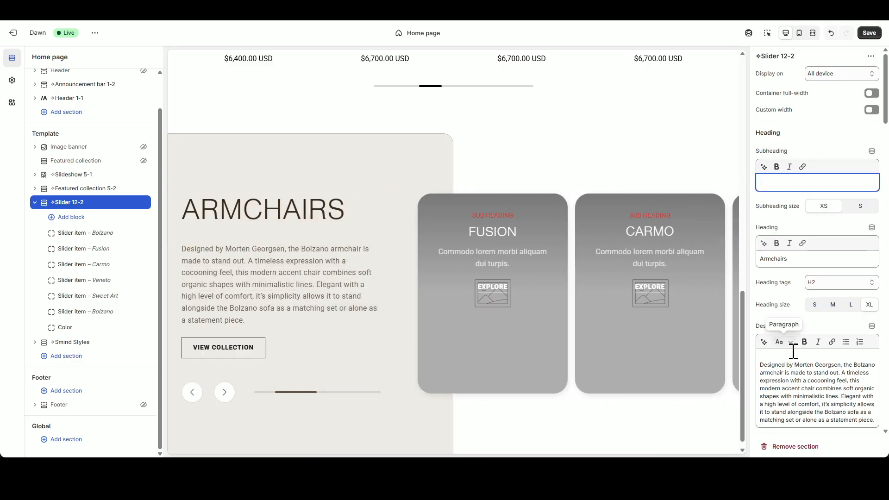
{"action": "triple_click", "coordinate": [787, 361]}
{"action": "key", "text": "BackSpace"}
- Set the Slider 12-2 heading to "New Tudor watches for 2026" and its heading size to L
{"action": "triple_click", "coordinate": [808, 265]}
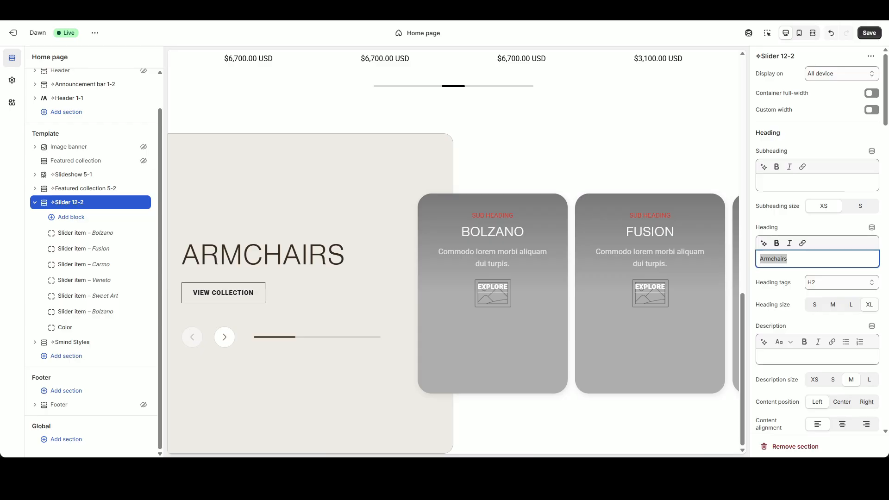
{"action": "type", "text": "New Tudor watches for 2025"}
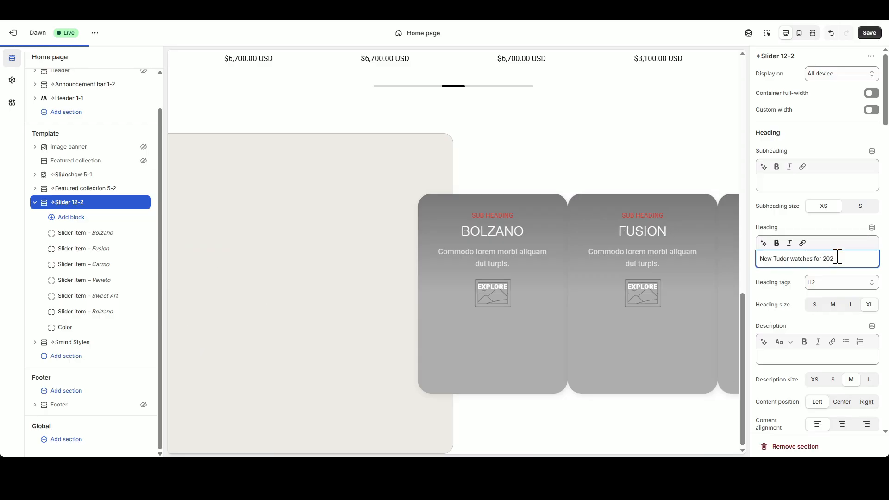
{"action": "type", "text": "6"}
{"action": "left_click", "coordinate": [823, 229]}
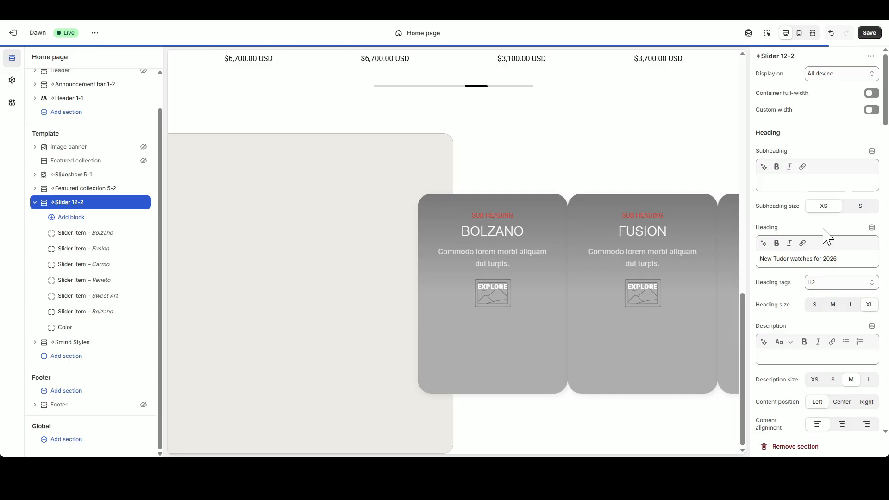
{"action": "left_click", "coordinate": [850, 304]}
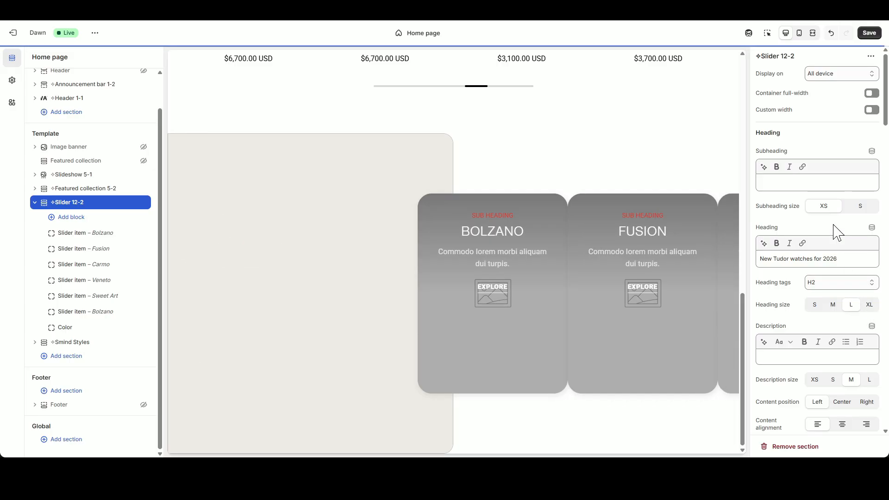
- Check the Slider 12-2 heading in the full-width preview and set the content max-width to 400 px
{"action": "scroll", "coordinate": [822, 301], "scroll_direction": "down", "scroll_amount": 5}
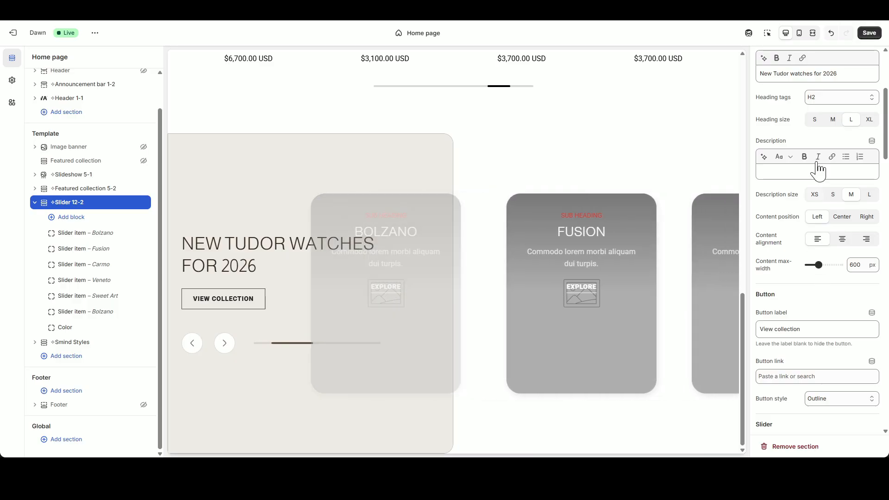
{"action": "left_click", "coordinate": [813, 33]}
{"action": "scroll", "coordinate": [292, 415], "scroll_direction": "down", "scroll_amount": 3}
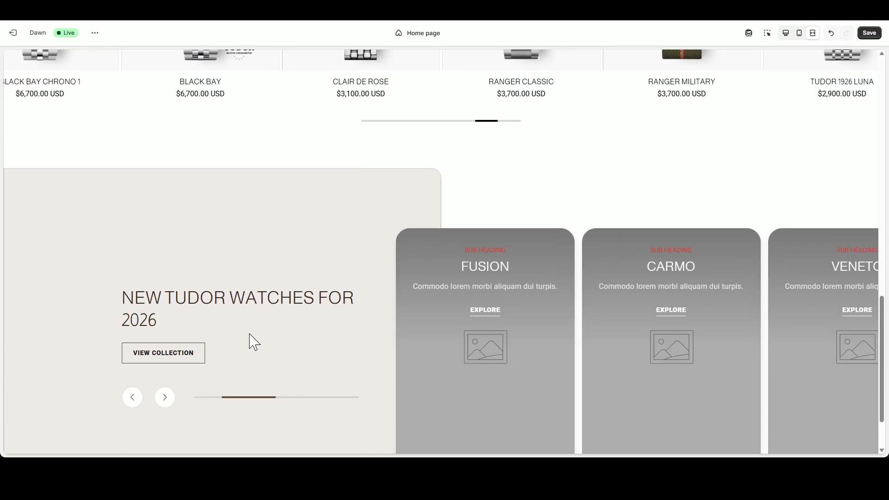
{"action": "left_click", "coordinate": [786, 32]}
{"action": "double_click", "coordinate": [862, 265]}
{"action": "type", "text": "400"}
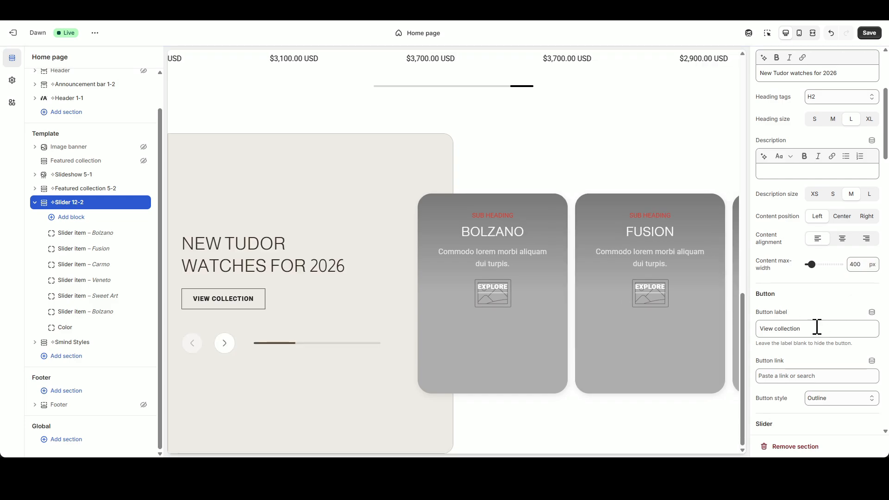
- Change the Slider 12-2 button label to "View all collections"
{"action": "scroll", "coordinate": [816, 327], "scroll_direction": "down", "scroll_amount": 1}
{"action": "triple_click", "coordinate": [802, 283]}
{"action": "type", "text": "View"}
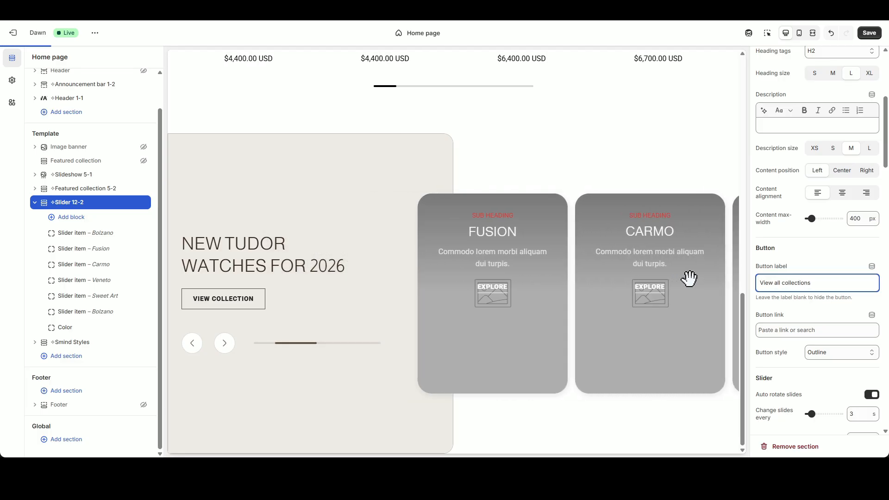
- Link the Slider 12-2 button to the "watch all" collection and set the button style to Text
{"action": "left_click", "coordinate": [787, 329]}
{"action": "left_click", "coordinate": [801, 219]}
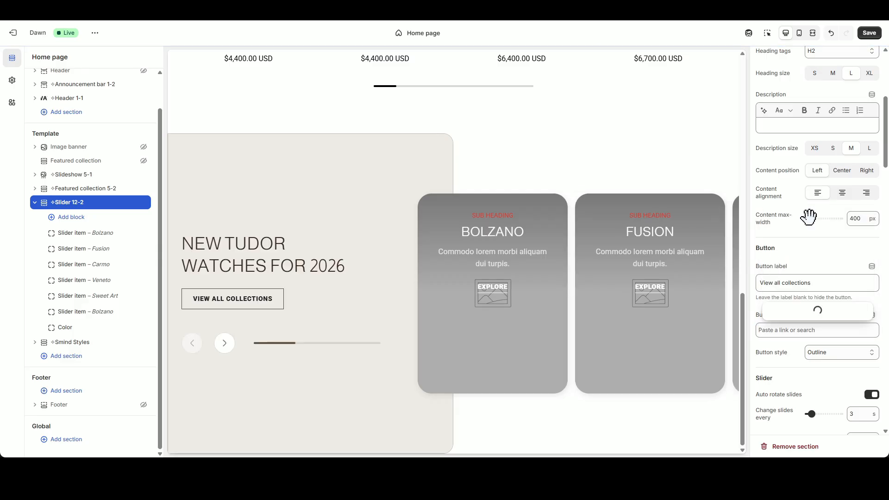
{"action": "scroll", "coordinate": [821, 305], "scroll_direction": "down", "scroll_amount": 15}
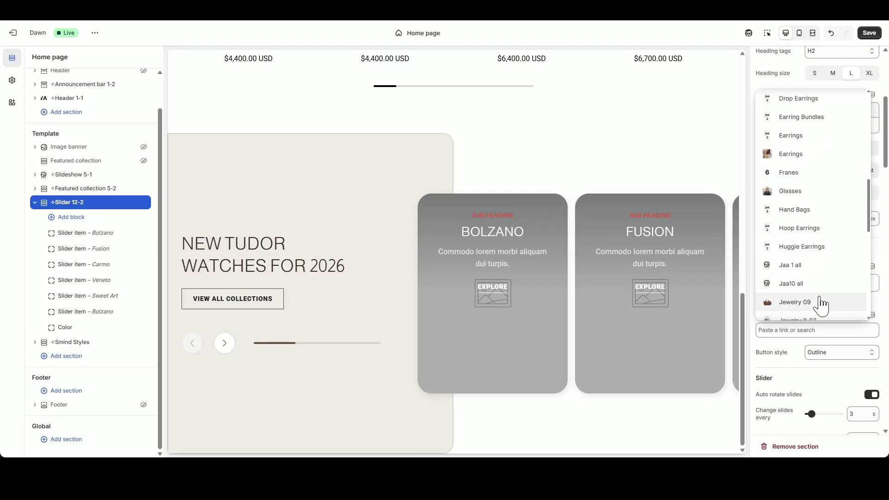
{"action": "scroll", "coordinate": [823, 304], "scroll_direction": "down", "scroll_amount": 5}
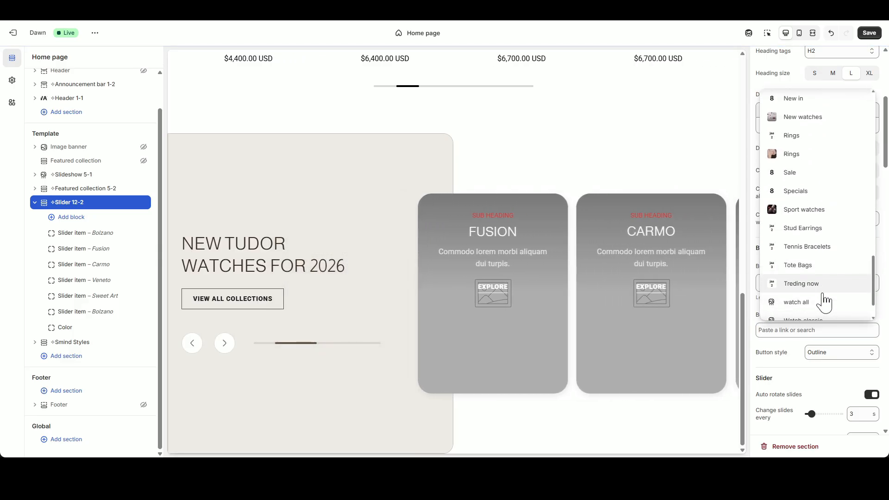
{"action": "left_click", "coordinate": [816, 262]}
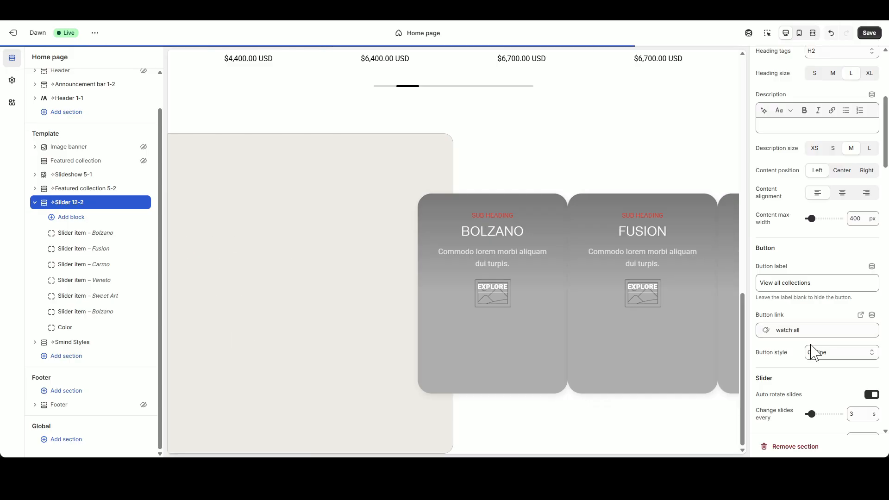
{"action": "left_click", "coordinate": [828, 408]}
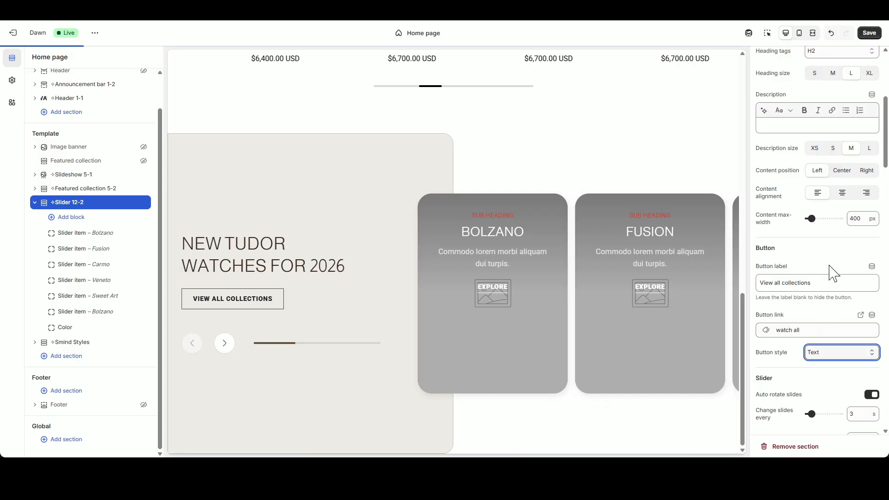
{"action": "left_click", "coordinate": [830, 259]}
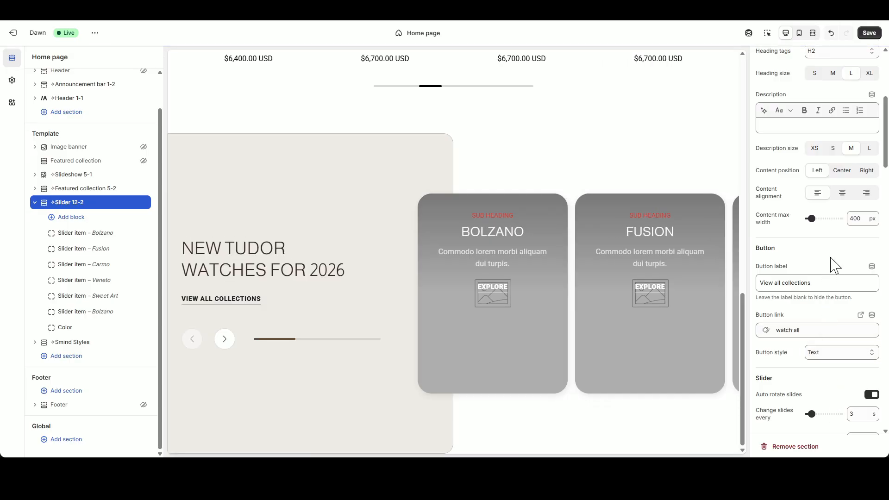
- Try 2 columns on mobile for Slider 12-2 in the mobile preview, and return the setting to 1
{"action": "scroll", "coordinate": [842, 280], "scroll_direction": "down", "scroll_amount": 5}
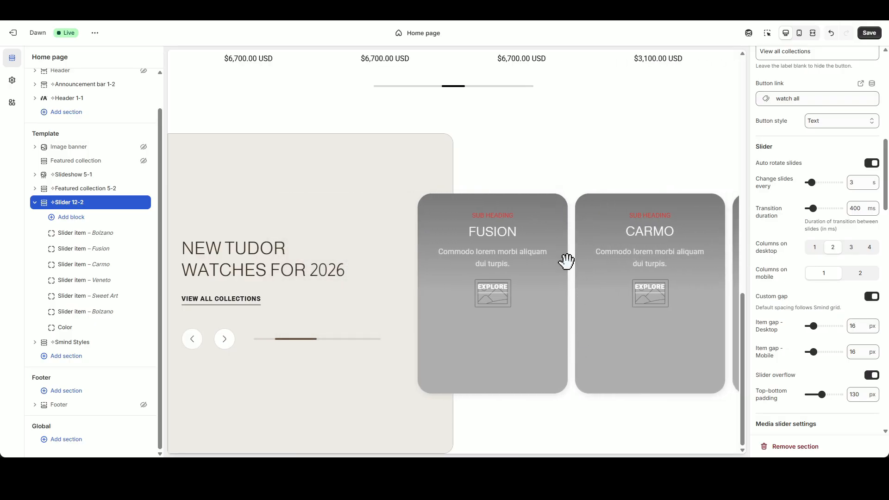
{"action": "left_click", "coordinate": [799, 32]}
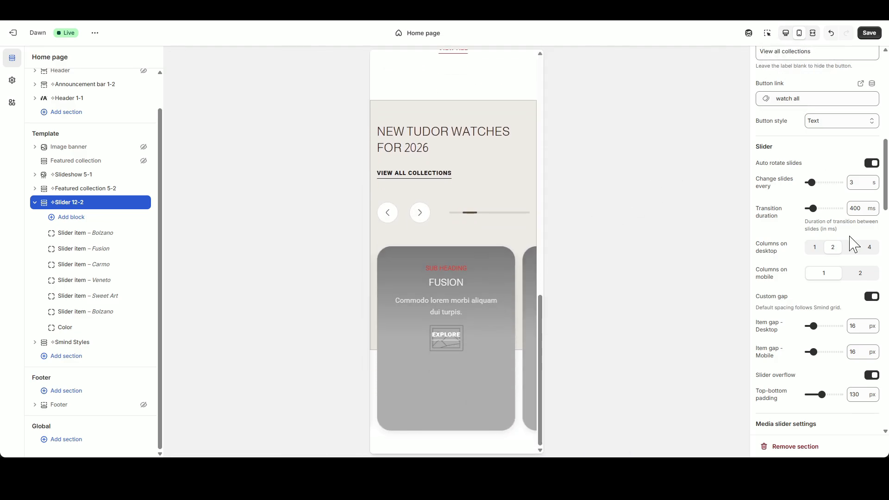
{"action": "left_click", "coordinate": [857, 274]}
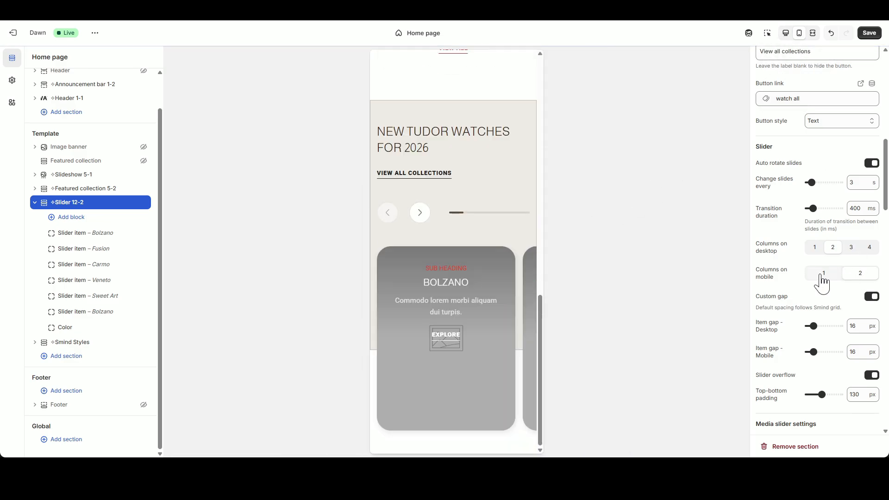
{"action": "left_click", "coordinate": [822, 276]}
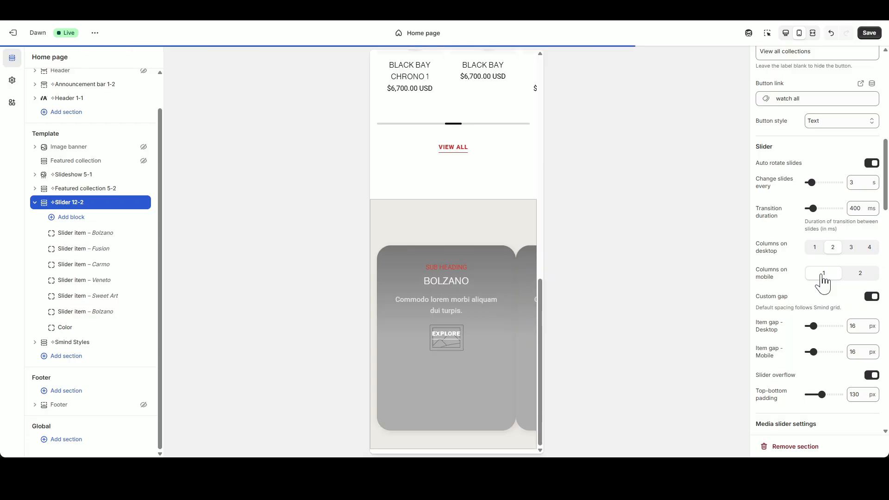
- Return to the desktop preview and set the slider's desktop item gap to 32 px
{"action": "left_click", "coordinate": [786, 33]}
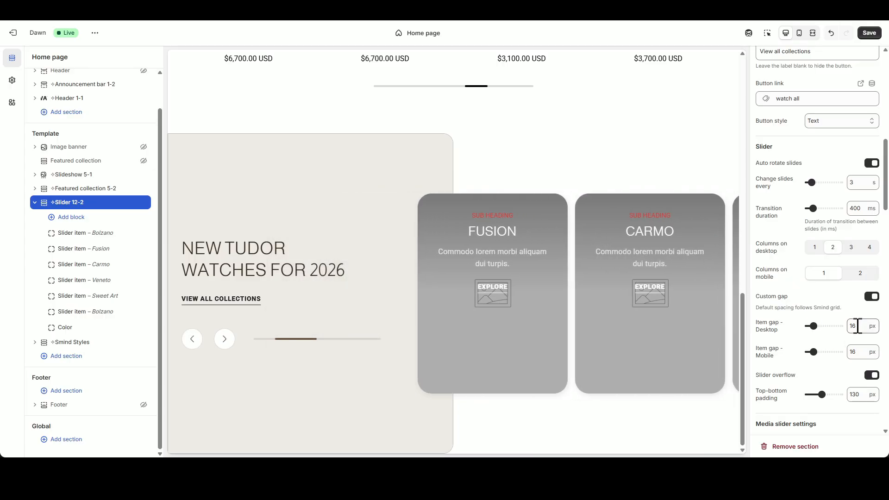
{"action": "type", "text": "32"}
{"action": "left_click", "coordinate": [815, 302]}
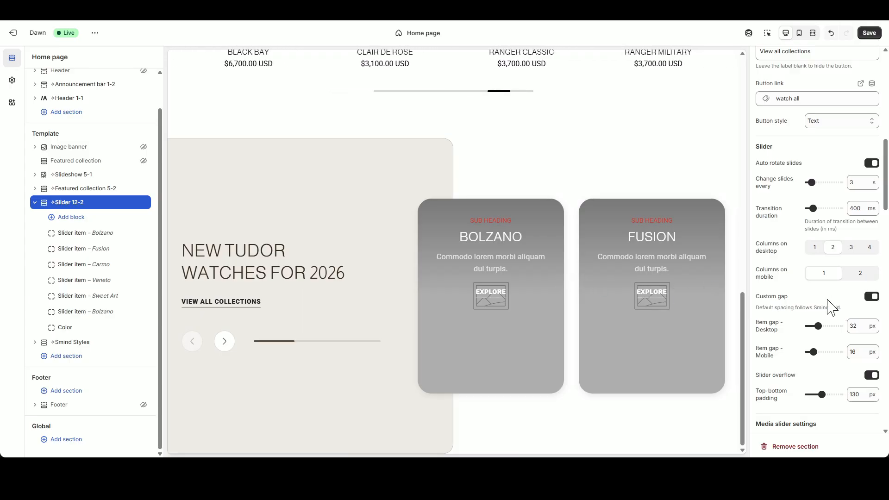
- Set the media ratio of the Slider 12-2 media slider to Adapt
{"action": "scroll", "coordinate": [826, 301], "scroll_direction": "down", "scroll_amount": 5}
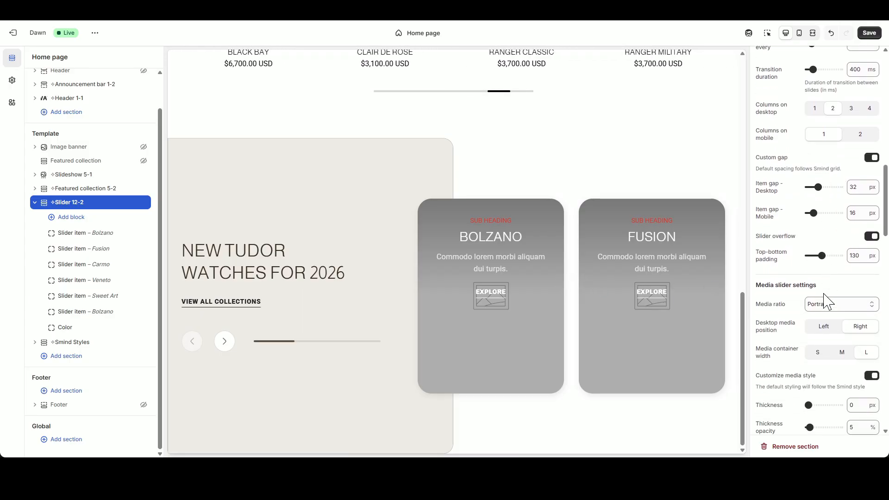
{"action": "left_click", "coordinate": [827, 273]}
{"action": "left_click", "coordinate": [827, 239]}
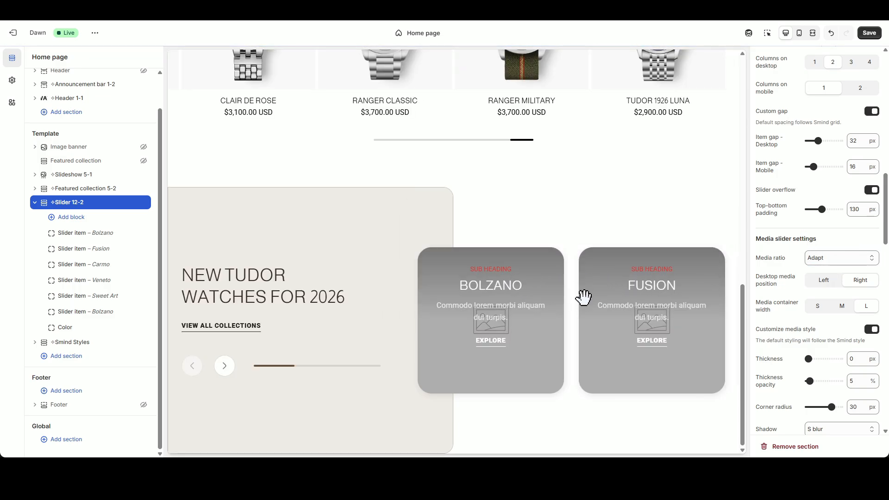
{"action": "scroll", "coordinate": [804, 319], "scroll_direction": "down", "scroll_amount": 1}
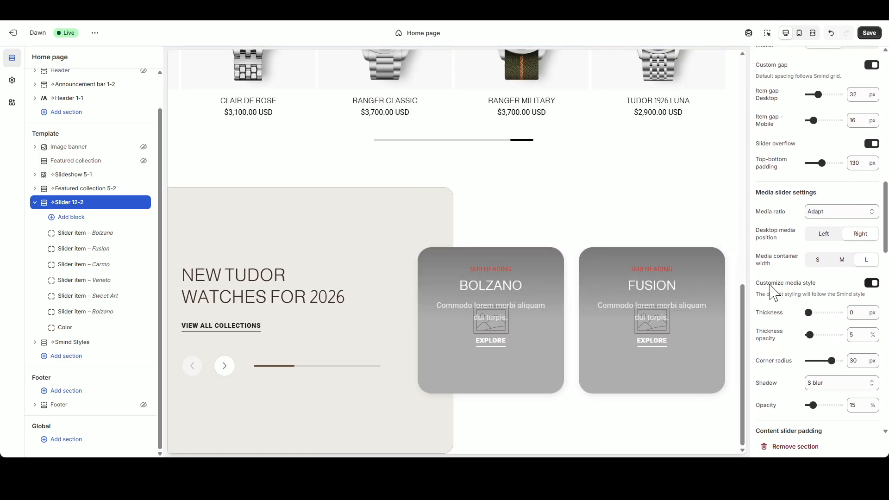
- Turn off the media slider's custom media style, and set navigation to Square style 5 (bg) arrows with Line style 4 pagination
{"action": "scroll", "coordinate": [776, 292], "scroll_direction": "down", "scroll_amount": 1}
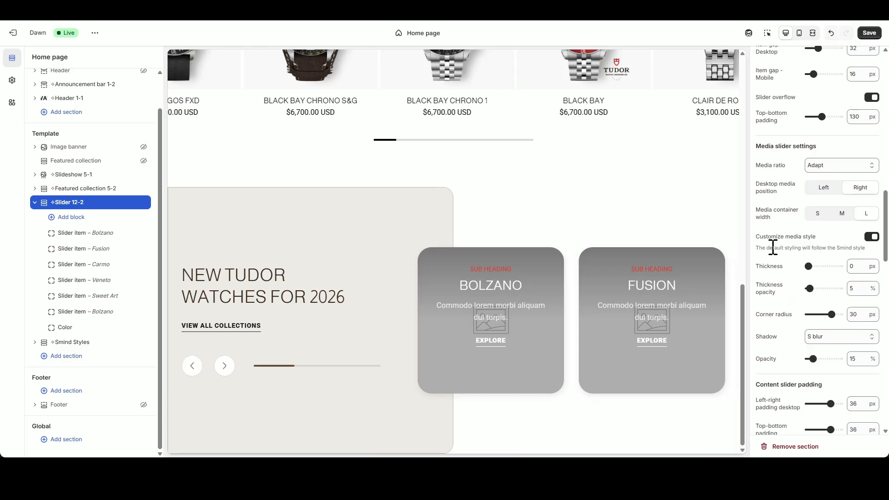
{"action": "left_click", "coordinate": [870, 238]}
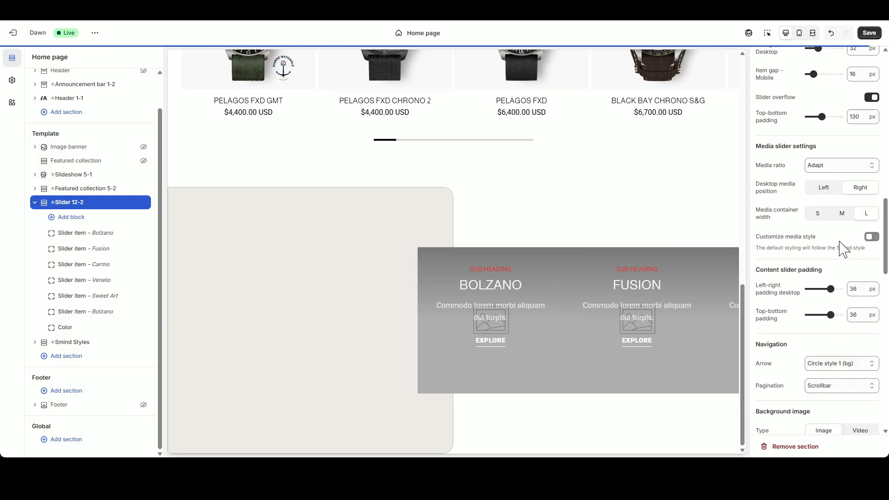
{"action": "scroll", "coordinate": [818, 291], "scroll_direction": "down", "scroll_amount": 3}
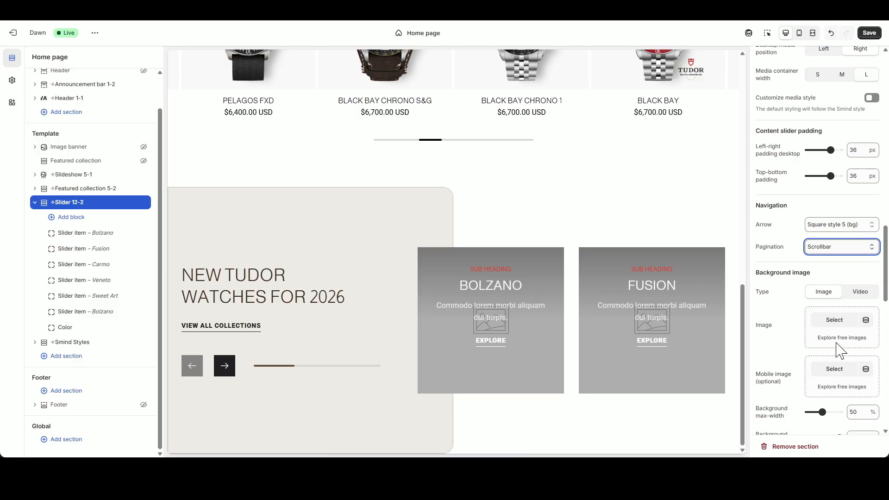
{"action": "left_click", "coordinate": [842, 370]}
{"action": "left_click", "coordinate": [790, 263]}
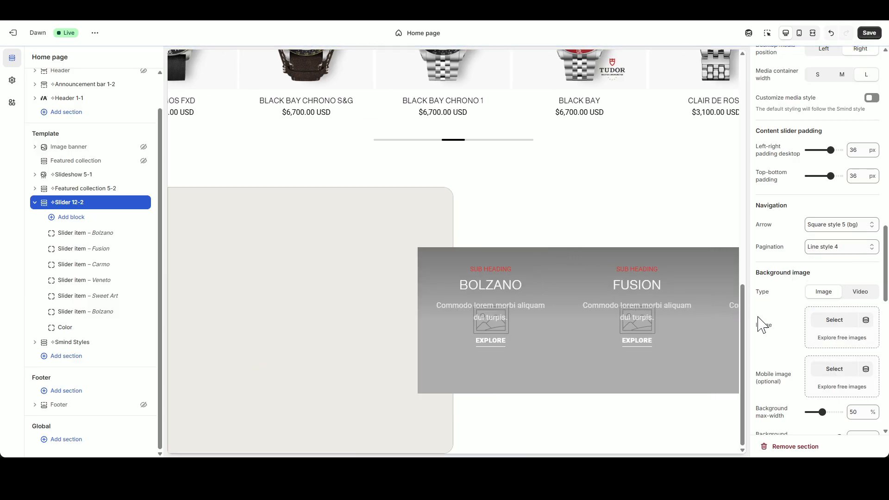
- Remove the gradient overlay from the Slider 12-2 background image settings and turn off the background's custom media style
{"action": "scroll", "coordinate": [823, 351], "scroll_direction": "down", "scroll_amount": 1}
{"action": "scroll", "coordinate": [823, 358], "scroll_direction": "down", "scroll_amount": 3}
{"action": "scroll", "coordinate": [824, 358], "scroll_direction": "down", "scroll_amount": 2}
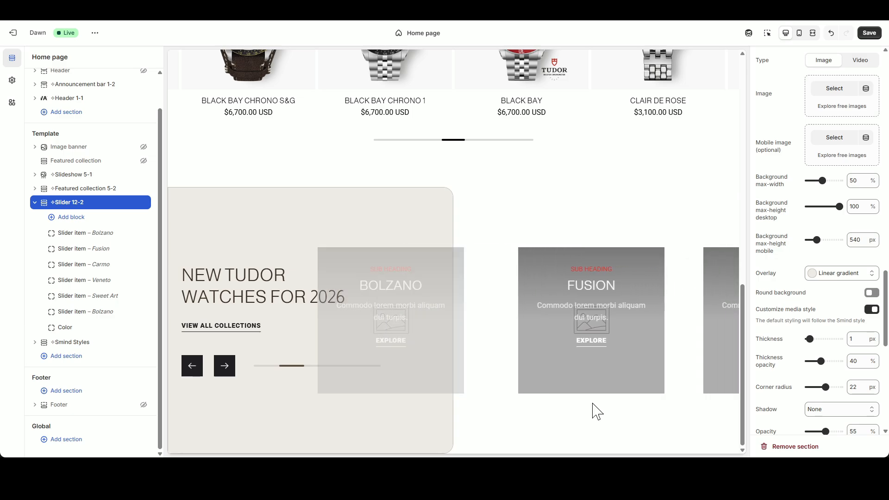
{"action": "left_click", "coordinate": [829, 273]}
{"action": "scroll", "coordinate": [815, 250], "scroll_direction": "down", "scroll_amount": 3}
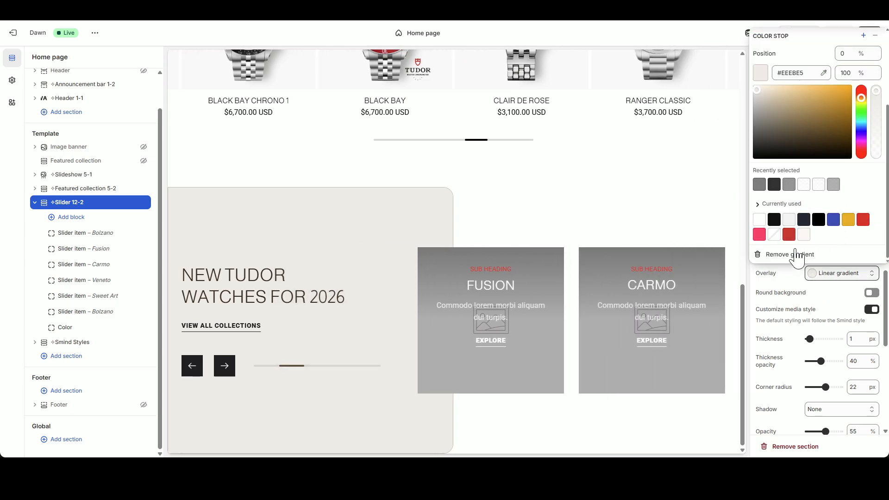
{"action": "left_click", "coordinate": [794, 254]}
{"action": "left_click", "coordinate": [770, 231]}
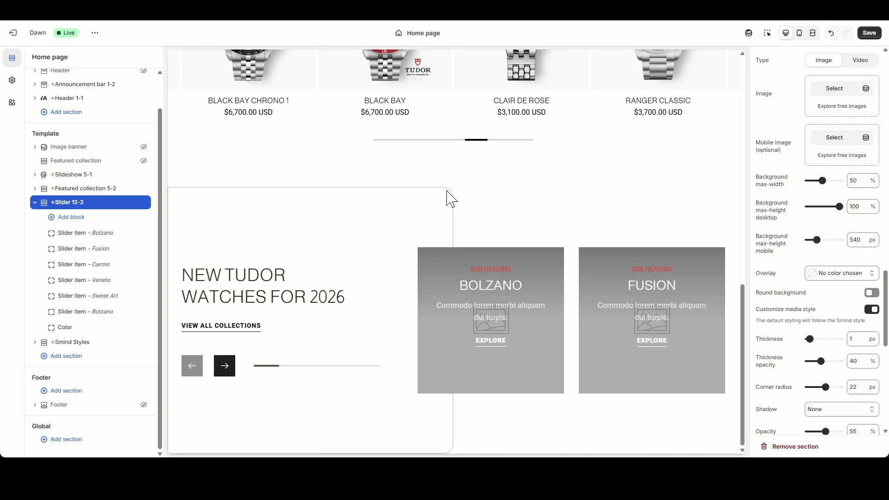
{"action": "left_click", "coordinate": [871, 309]}
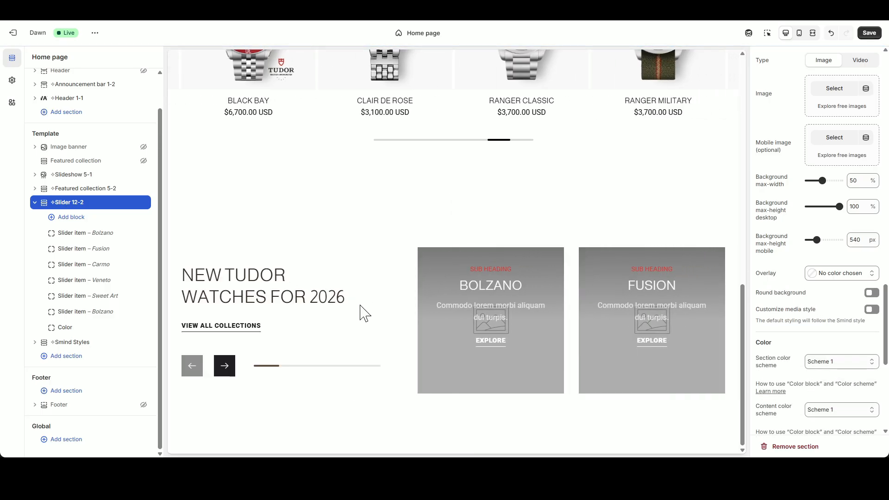
- Set the Slider 12-2 content color scheme to Scheme 4 and delete the section's Color block
{"action": "scroll", "coordinate": [835, 383], "scroll_direction": "down", "scroll_amount": 3}
{"action": "left_click", "coordinate": [841, 273]}
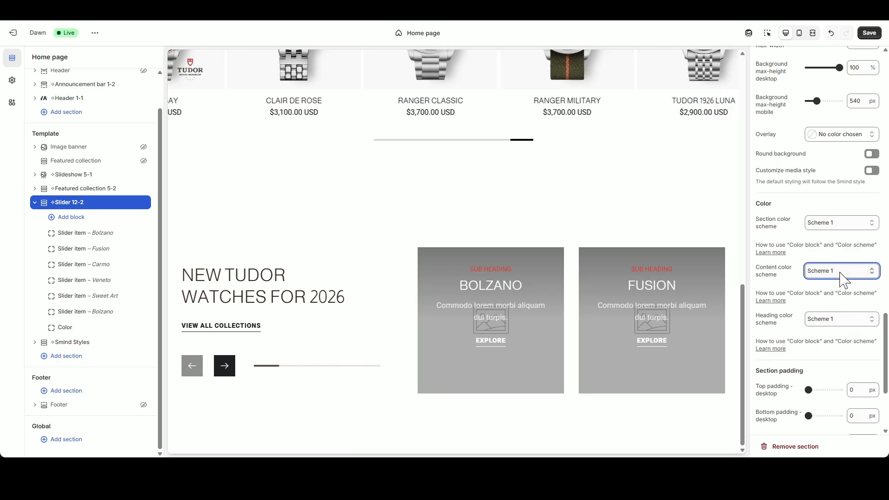
{"action": "left_click", "coordinate": [837, 324]}
{"action": "left_click", "coordinate": [794, 289]}
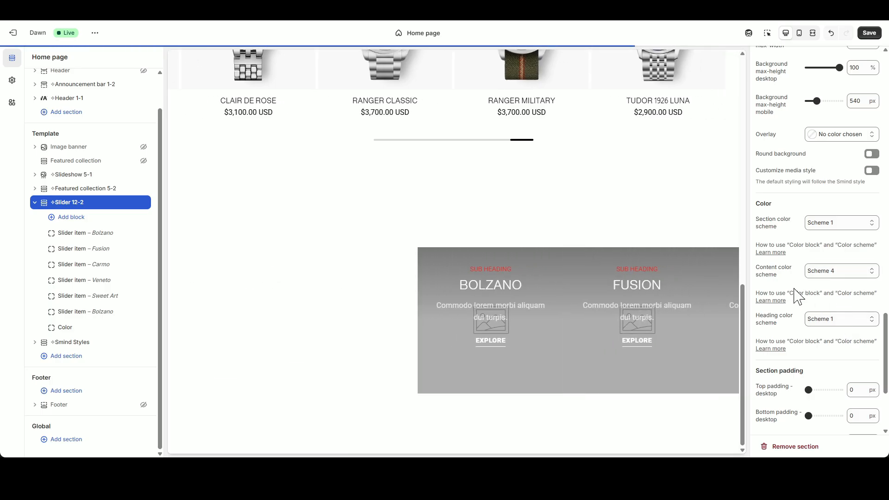
{"action": "left_click", "coordinate": [132, 327]}
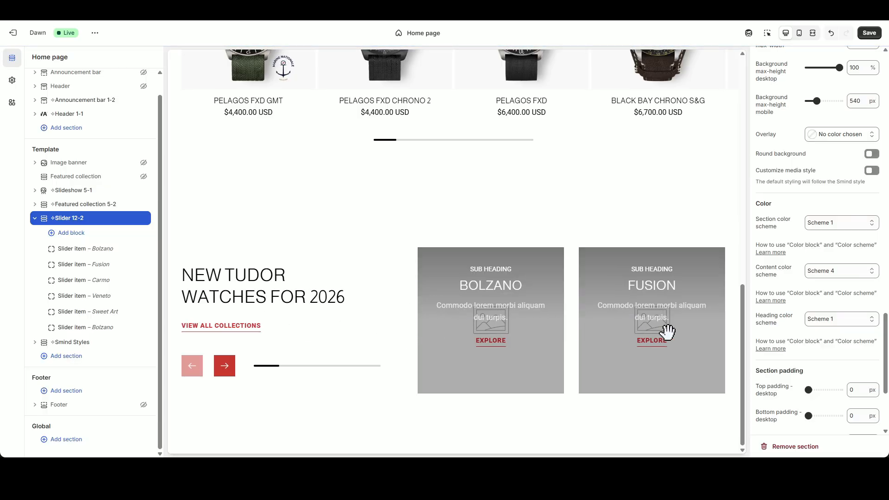
- Add a Background block after the last slider item in Slider 12-2 and set its image to Slider_Image_9_SW
{"action": "scroll", "coordinate": [833, 363], "scroll_direction": "down", "scroll_amount": 4}
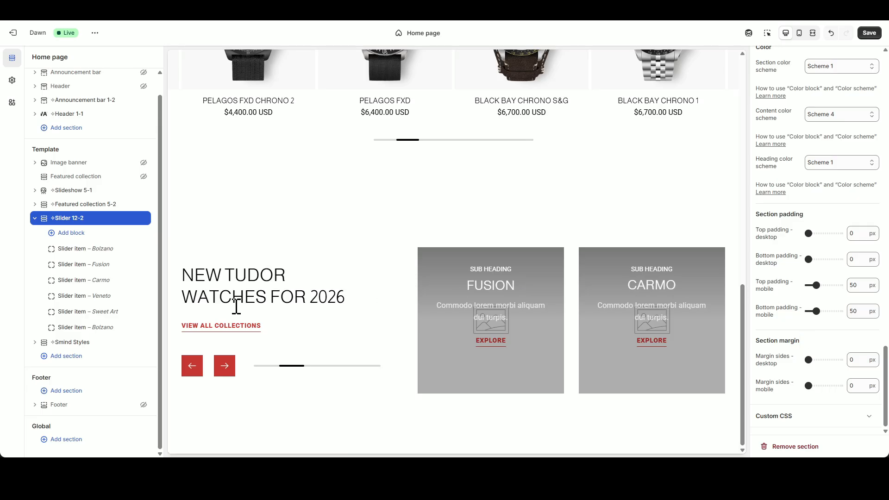
{"action": "left_click", "coordinate": [96, 336]}
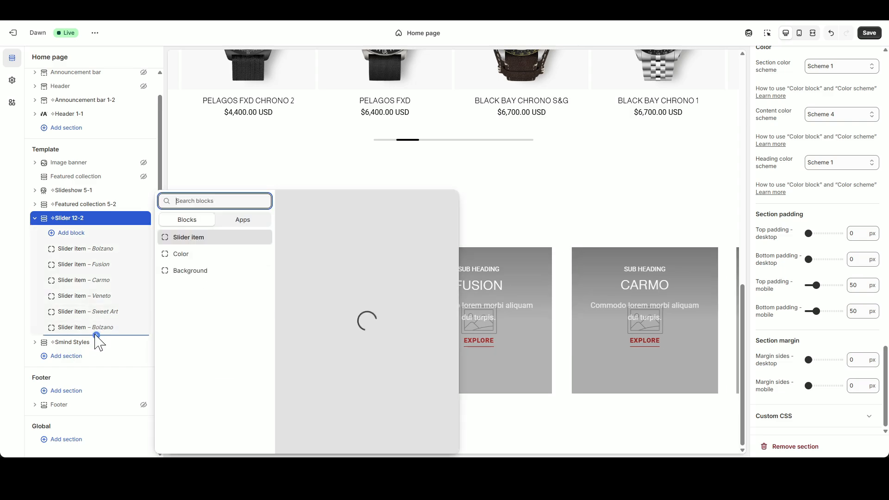
{"action": "left_click", "coordinate": [190, 270]}
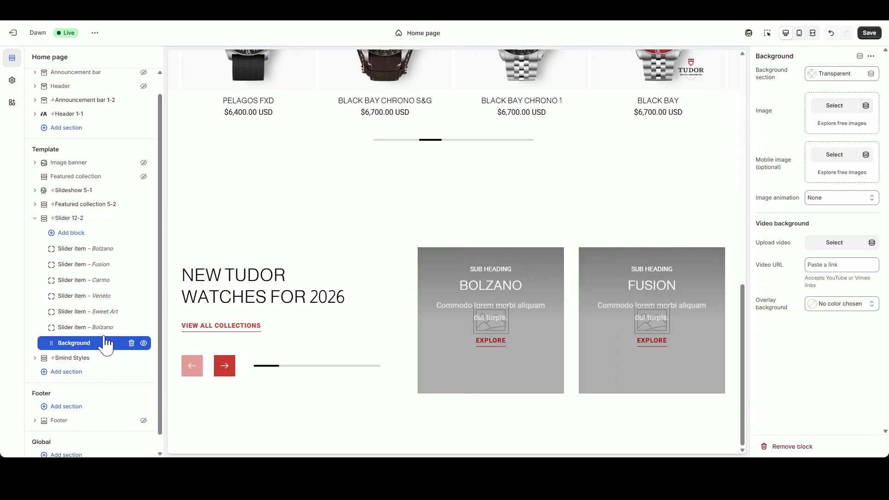
{"action": "left_click", "coordinate": [826, 105]}
{"action": "left_click", "coordinate": [341, 250]}
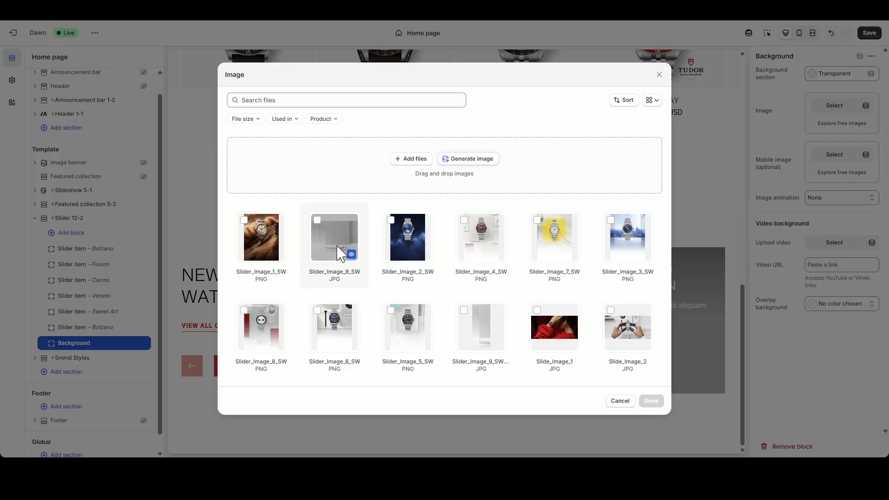
{"action": "left_click", "coordinate": [652, 400]}
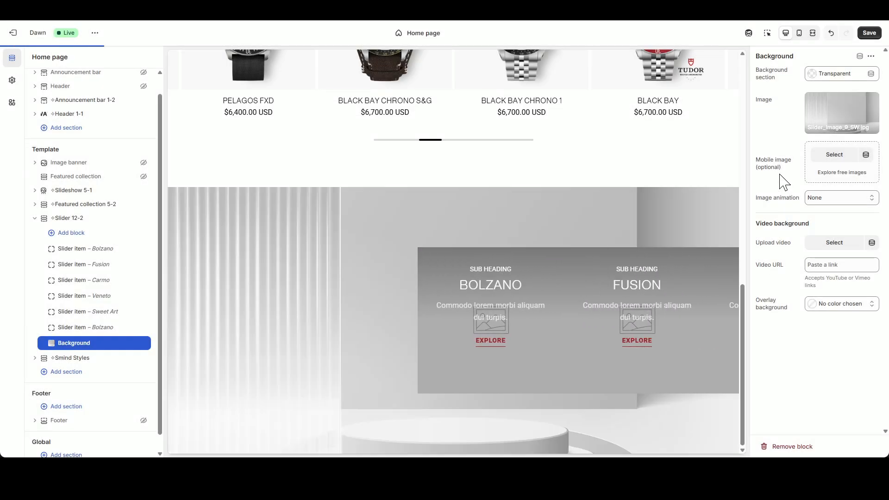
- Set the Background block's mobile image to the mobile version of Slider_Image_9 and check the section in the mobile preview
{"action": "left_click", "coordinate": [829, 155]}
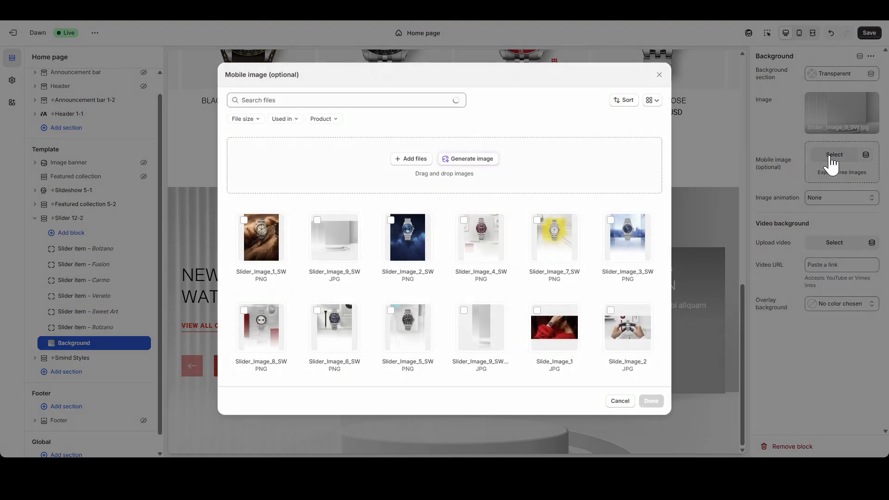
{"action": "left_click", "coordinate": [477, 335]}
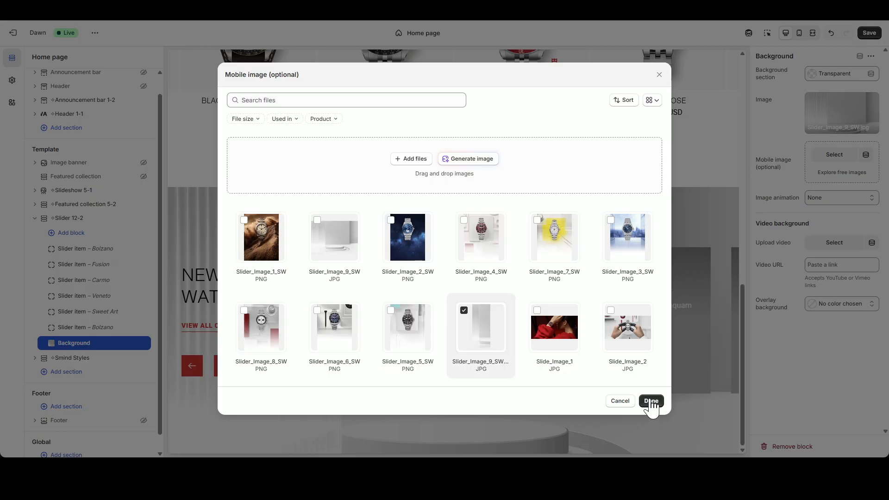
{"action": "left_click", "coordinate": [650, 401]}
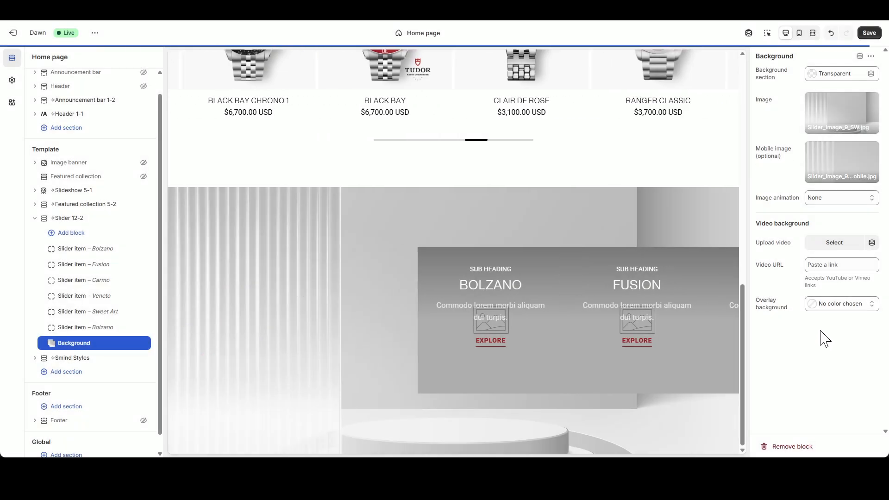
{"action": "left_click", "coordinate": [799, 33]}
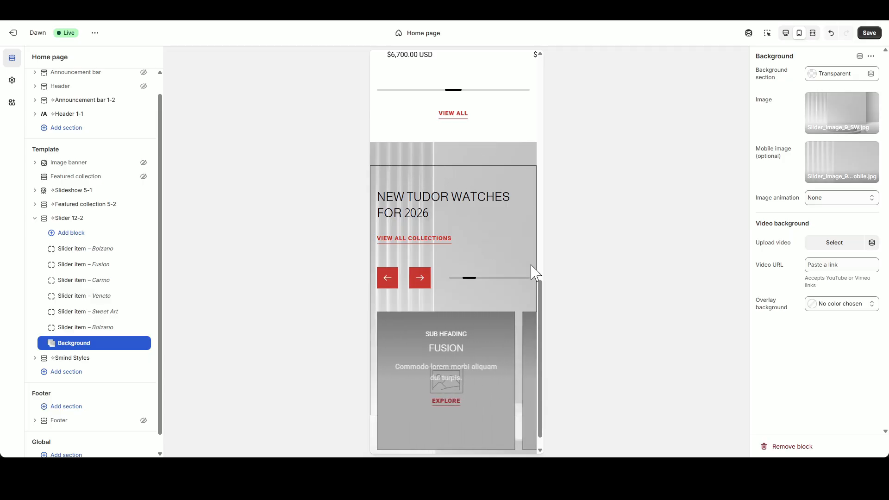
{"action": "scroll", "coordinate": [477, 317], "scroll_direction": "down", "scroll_amount": 1}
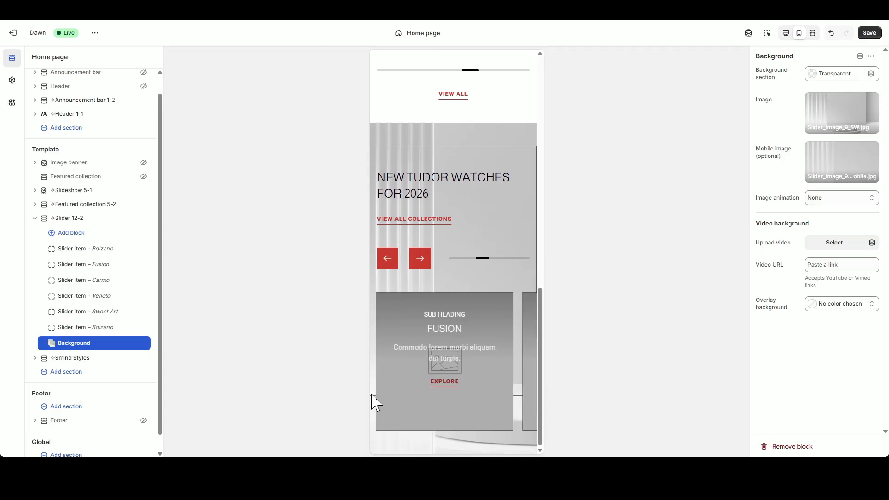
- Set the mobile border thickness of Media in Smind Styles to 0 px and return to the desktop preview
{"action": "left_click", "coordinate": [35, 218]}
{"action": "left_click", "coordinate": [35, 251]}
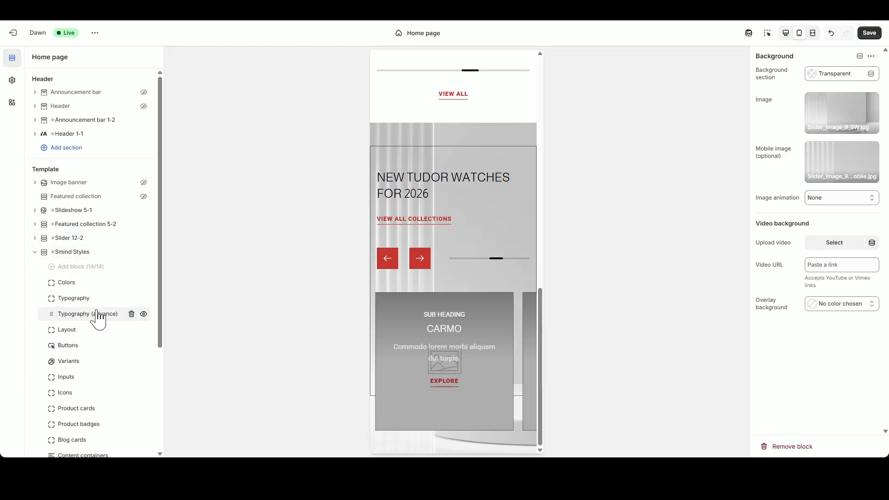
{"action": "scroll", "coordinate": [96, 350], "scroll_direction": "down", "scroll_amount": 1}
{"action": "left_click", "coordinate": [95, 409]}
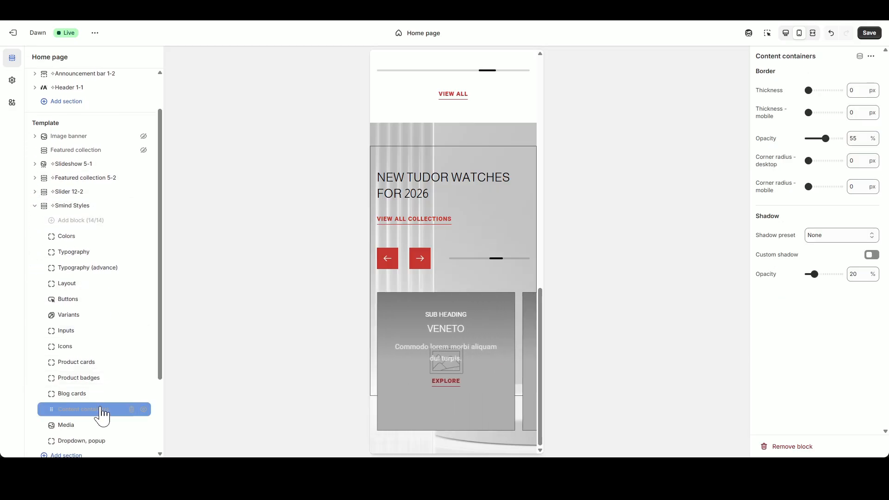
{"action": "left_click", "coordinate": [72, 425]}
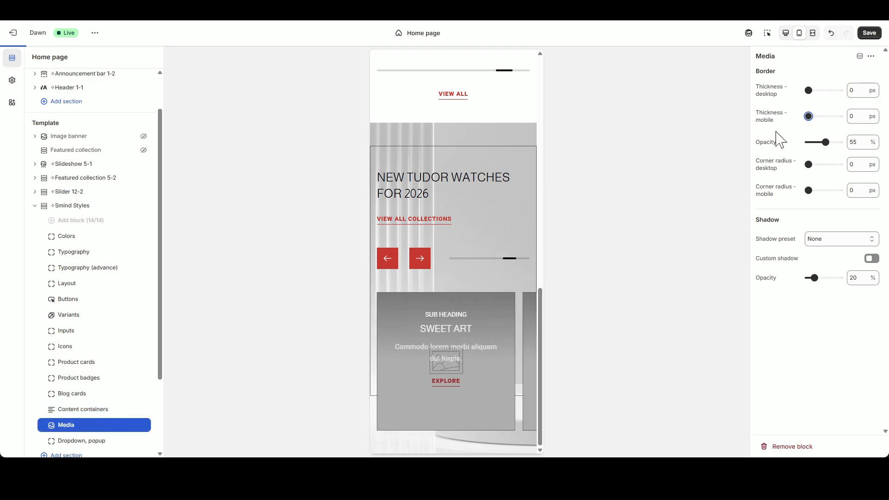
{"action": "left_click", "coordinate": [786, 36]}
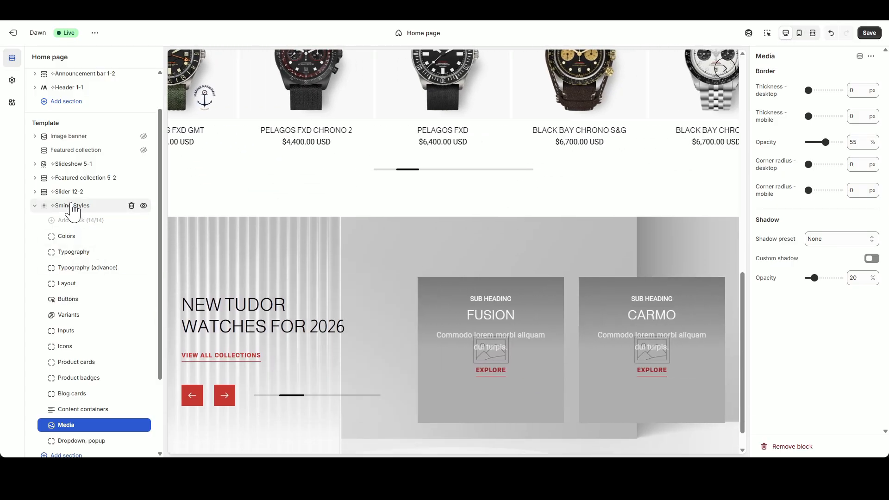
- Set the image of the first Slider 12-2 item, Bolzano, to Slider_Image_1_SW
{"action": "left_click", "coordinate": [35, 205]}
{"action": "left_click", "coordinate": [80, 242]}
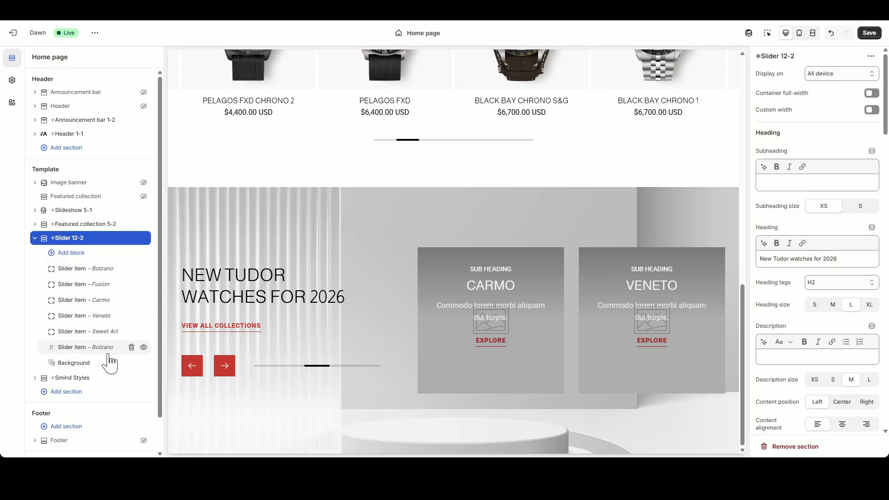
{"action": "left_click", "coordinate": [85, 272]}
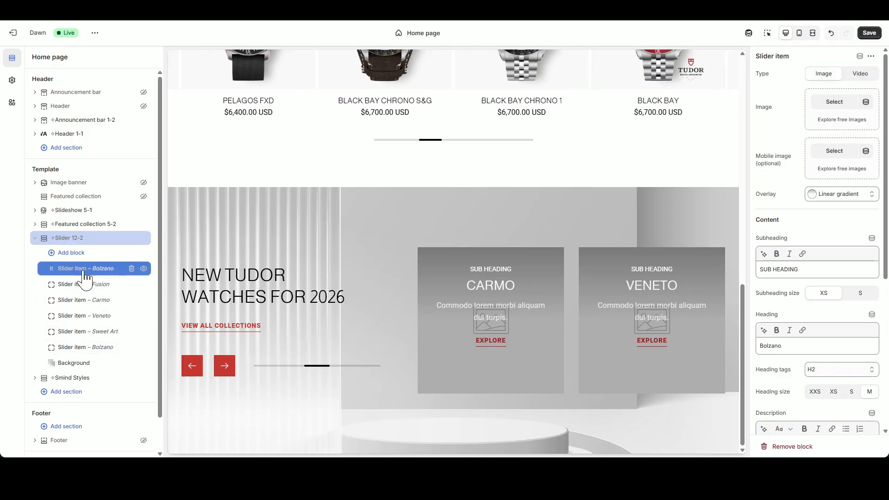
{"action": "left_click", "coordinate": [832, 105]}
{"action": "left_click", "coordinate": [283, 239]}
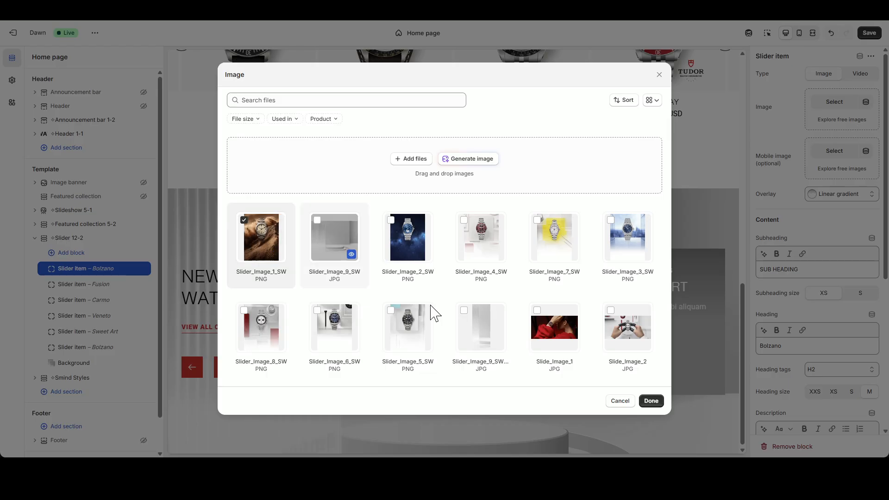
{"action": "left_click", "coordinate": [651, 401]}
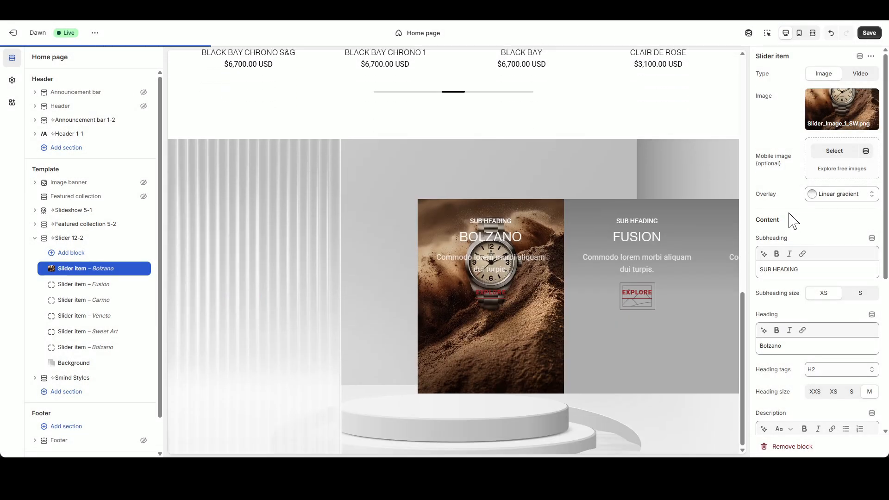
- Change the direction of the first slider item's linear gradient overlay and clear its subheading
{"action": "left_click", "coordinate": [812, 195]}
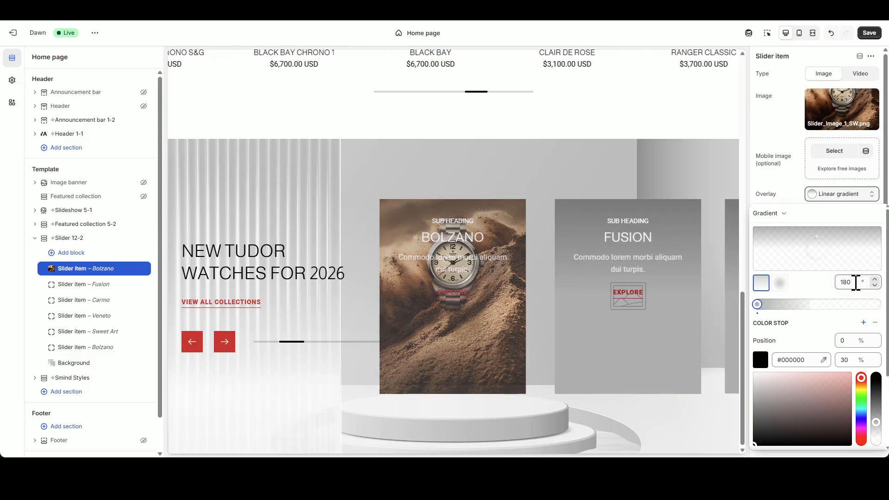
{"action": "left_click", "coordinate": [790, 193]}
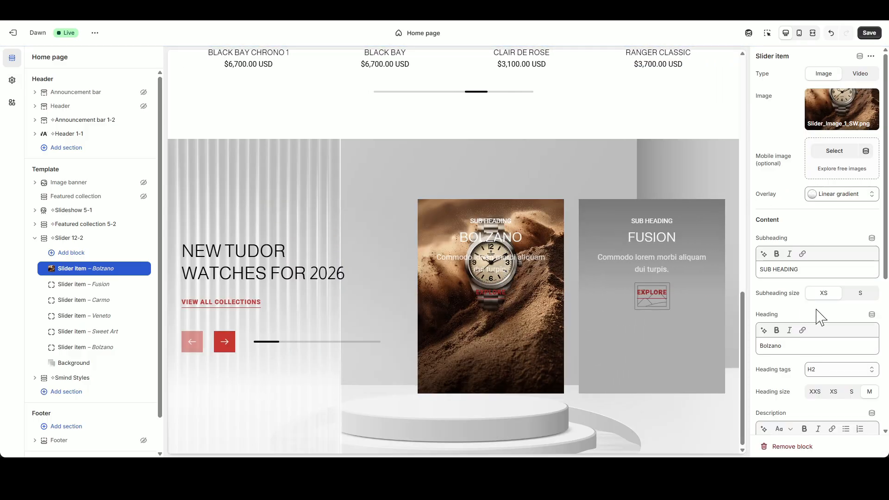
{"action": "key", "text": "BackSpace"}
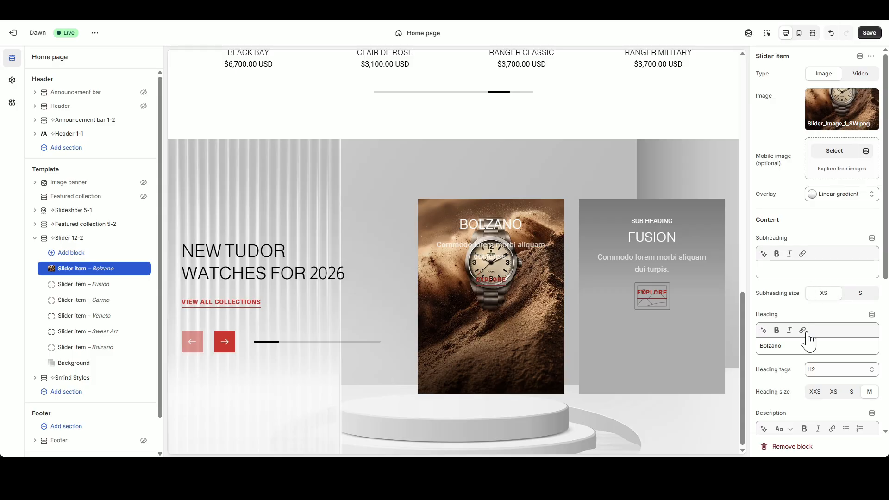
- Set the first slider item's heading to "NEW RANGER WATCHES" and its description to "An expanded lineup of TUDOR’s original expedition watch."
{"action": "left_click_drag", "start_coordinate": [807, 345], "coordinate": [746, 349]}
{"action": "type", "text": "NEW RANGER WATCHES"}
{"action": "scroll", "coordinate": [817, 329], "scroll_direction": "down", "scroll_amount": 3}
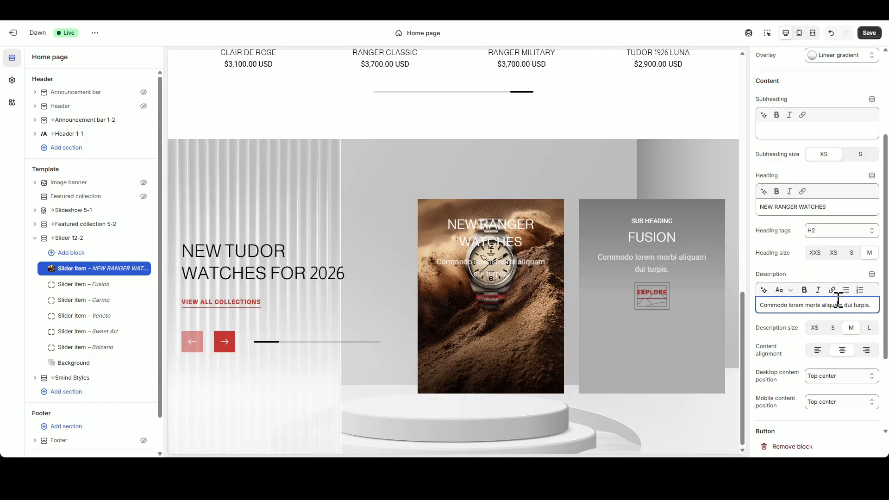
{"action": "key", "text": "ctrl+a"}
{"action": "type", "text": "An expanded lineup of TUDOR’s original expedition watch."}
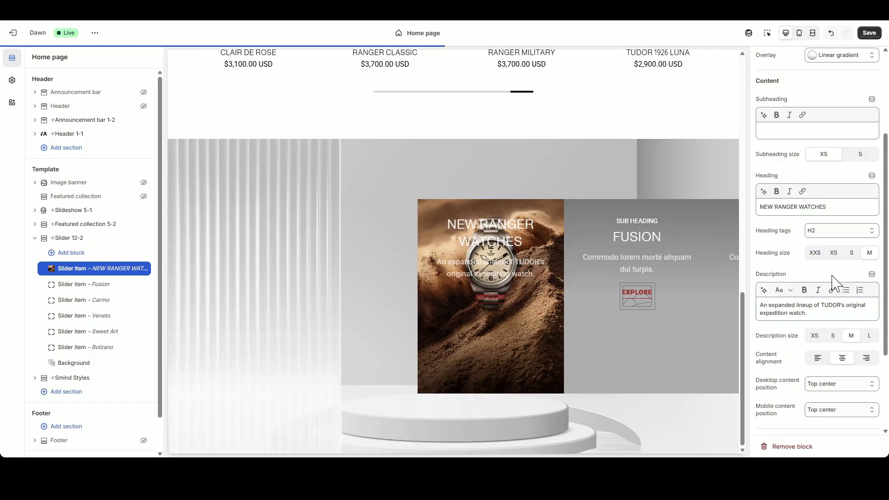
{"action": "scroll", "coordinate": [832, 355], "scroll_direction": "down", "scroll_amount": 1}
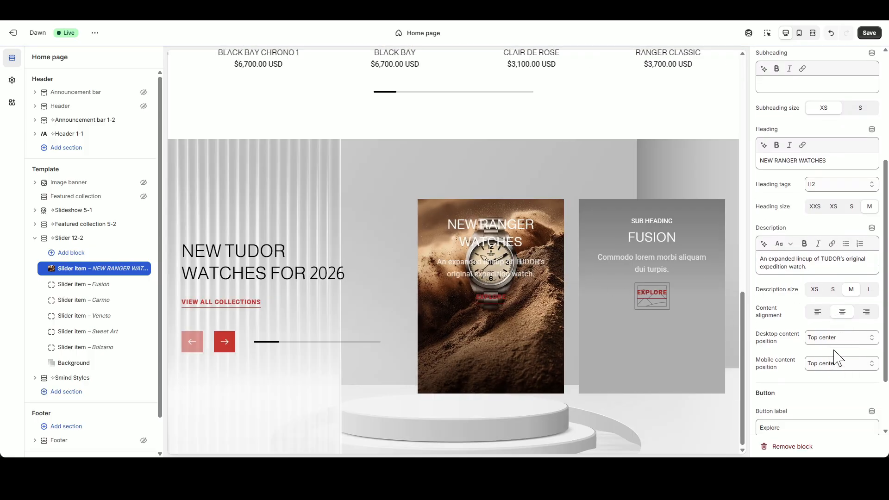
- Set the first slider item's desktop and mobile content positions to Bottom center and link its Explore button to the Ranger Military product
{"action": "left_click", "coordinate": [846, 430]}
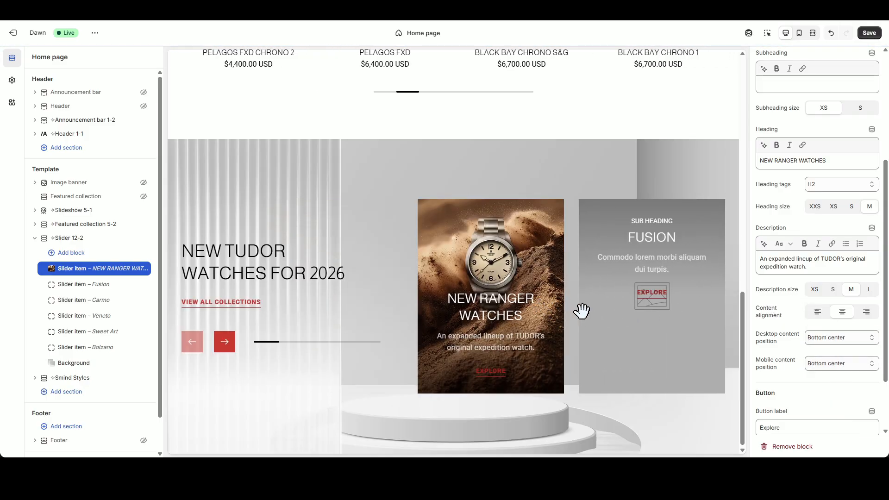
{"action": "scroll", "coordinate": [799, 371], "scroll_direction": "down", "scroll_amount": 2}
{"action": "left_click", "coordinate": [803, 397]}
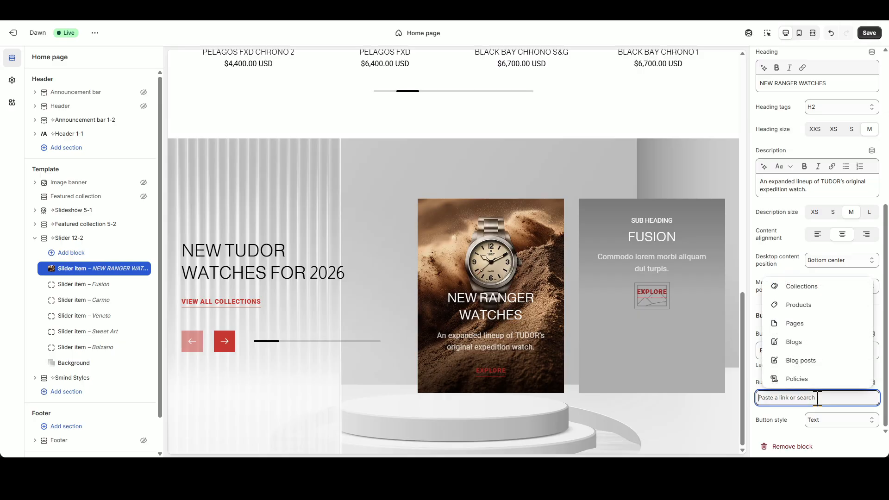
{"action": "left_click", "coordinate": [810, 307]}
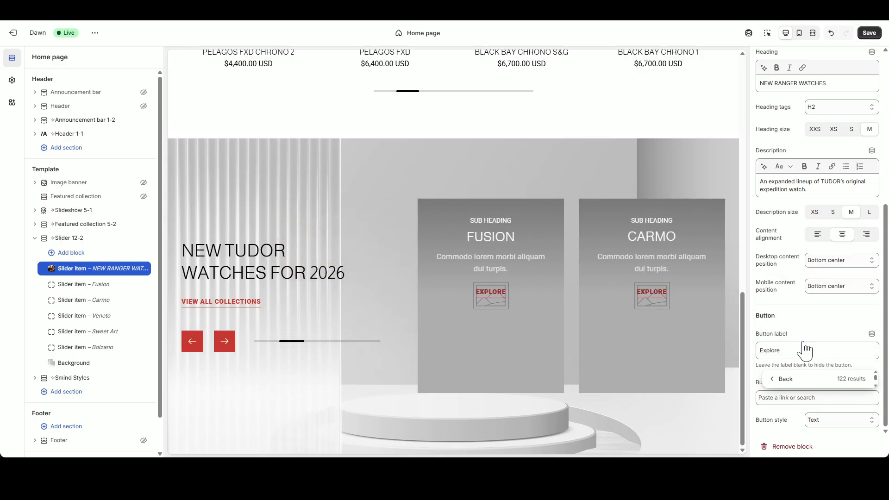
{"action": "scroll", "coordinate": [817, 357], "scroll_direction": "down", "scroll_amount": 10}
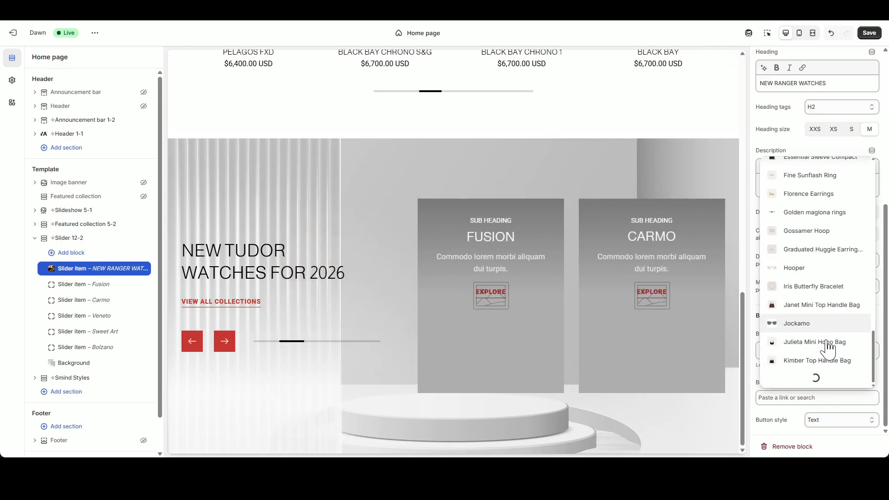
{"action": "scroll", "coordinate": [829, 347], "scroll_direction": "down", "scroll_amount": 10}
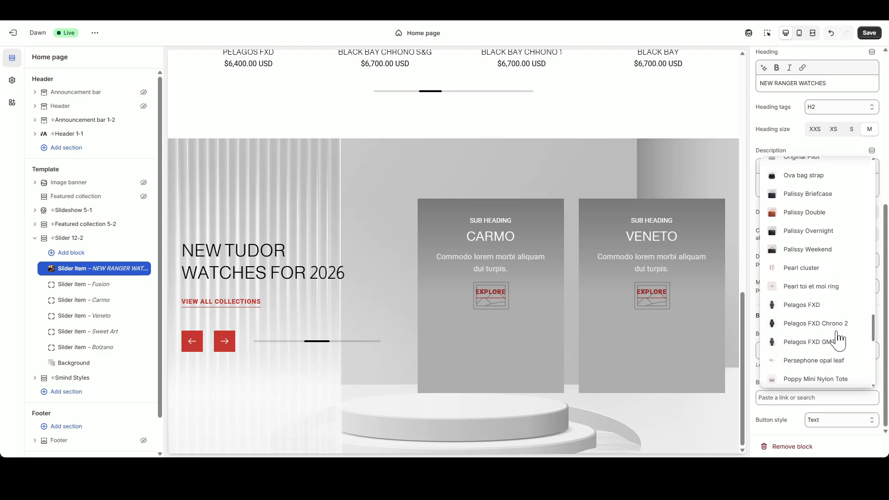
{"action": "scroll", "coordinate": [833, 324], "scroll_direction": "down", "scroll_amount": 5}
{"action": "left_click", "coordinate": [818, 288]}
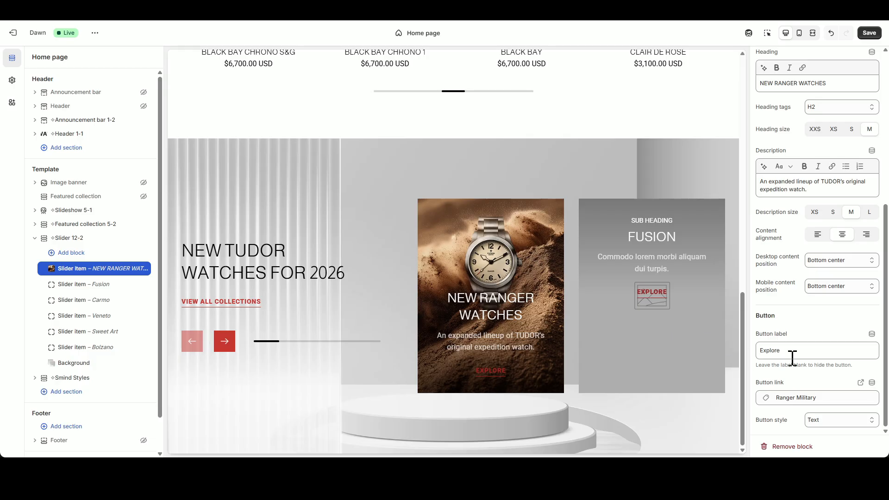
- Remove the Fusion, Carmo, Veneto, Sweet Art and Bolzano slider items from Slider 12-2
{"action": "left_click", "coordinate": [131, 284]}
{"action": "left_click", "coordinate": [132, 284]}
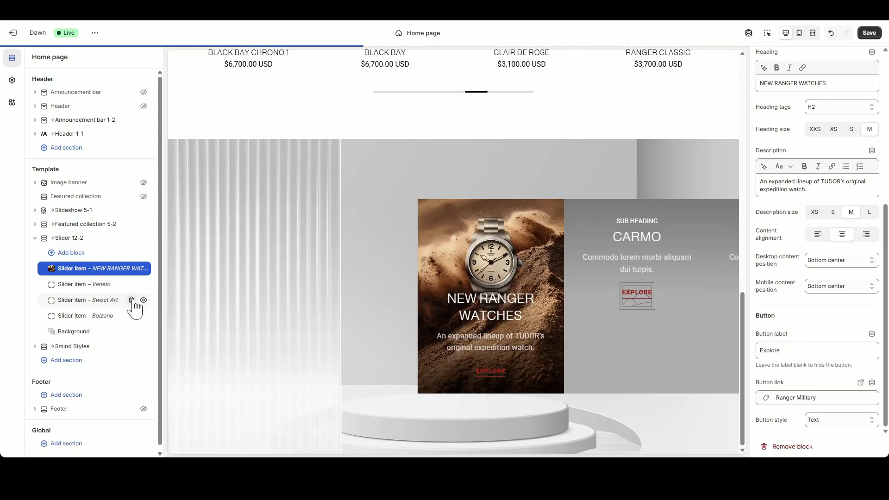
{"action": "left_click", "coordinate": [132, 285]}
{"action": "left_click", "coordinate": [131, 284]}
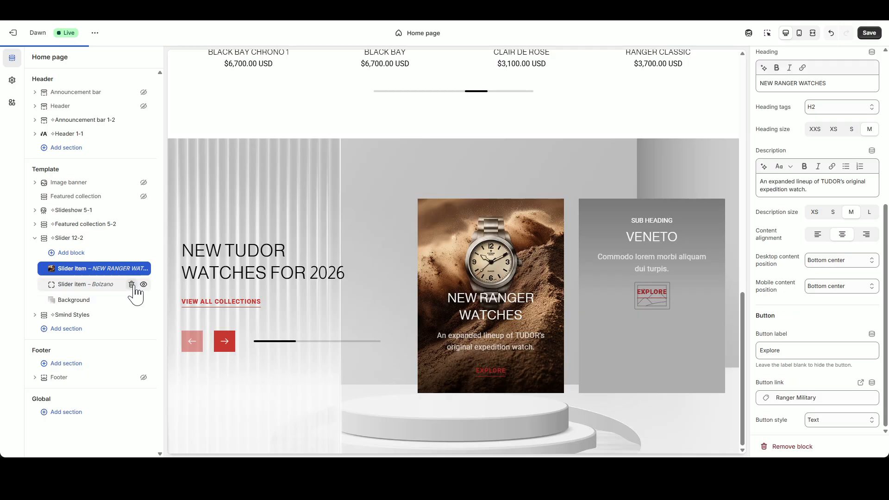
{"action": "left_click", "coordinate": [131, 284]}
- Duplicate the NEW RANGER WATCHES slider item and select the copy for editing
{"action": "right_click", "coordinate": [80, 273]}
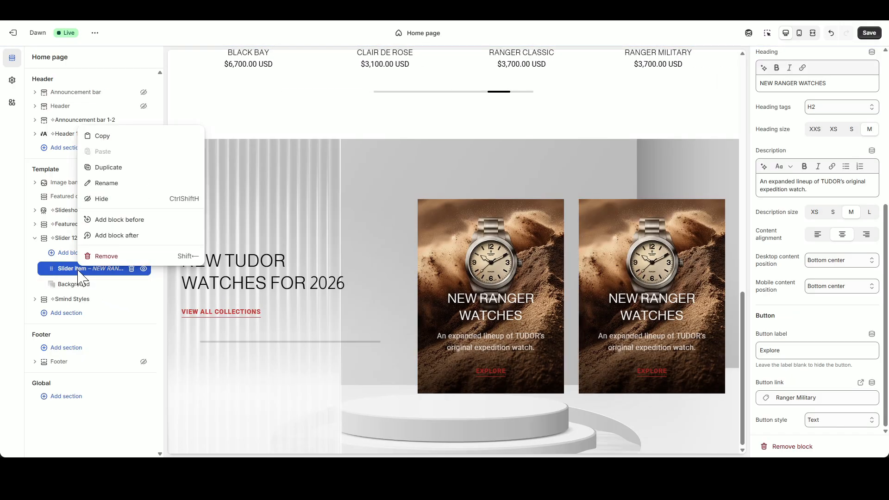
{"action": "left_click", "coordinate": [108, 168]}
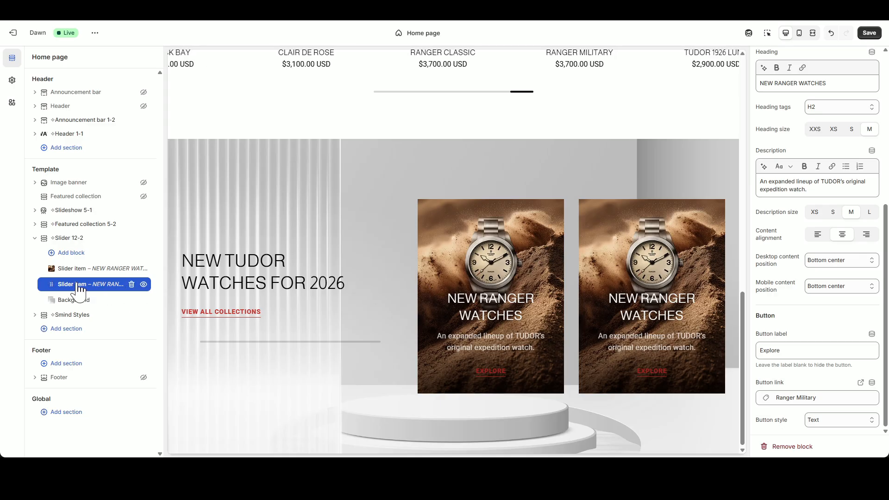
{"action": "left_click", "coordinate": [93, 283]}
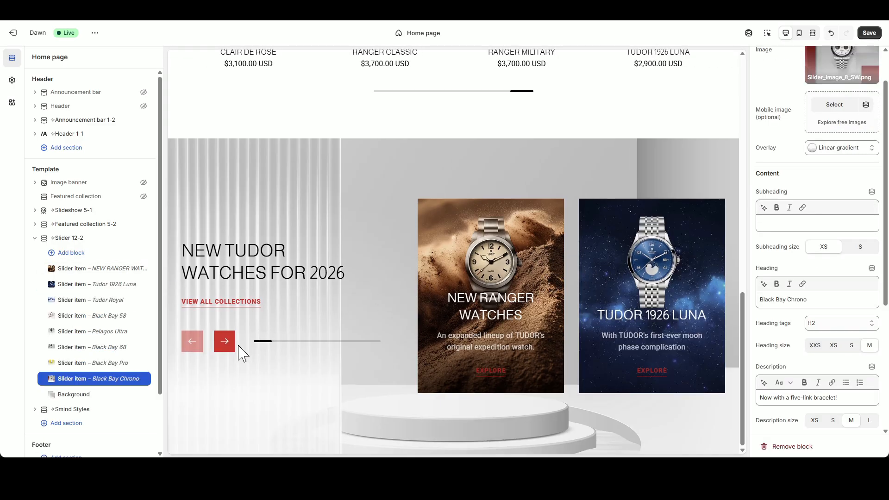
- Advance Slider 12-2 in the preview to review the finished slider items
{"action": "left_click", "coordinate": [225, 342]}
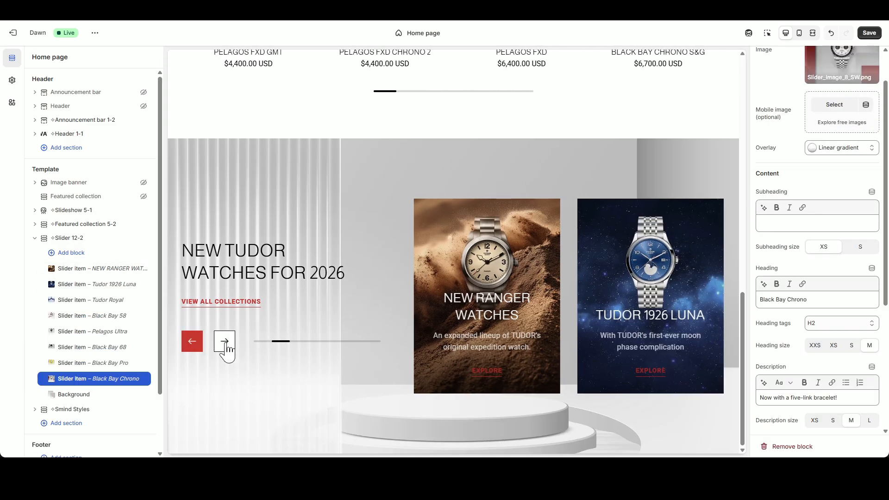
- Advance the new-watches slider to its last slide in the desktop preview
{"action": "left_click", "coordinate": [225, 342]}
{"action": "left_click", "coordinate": [225, 342]}
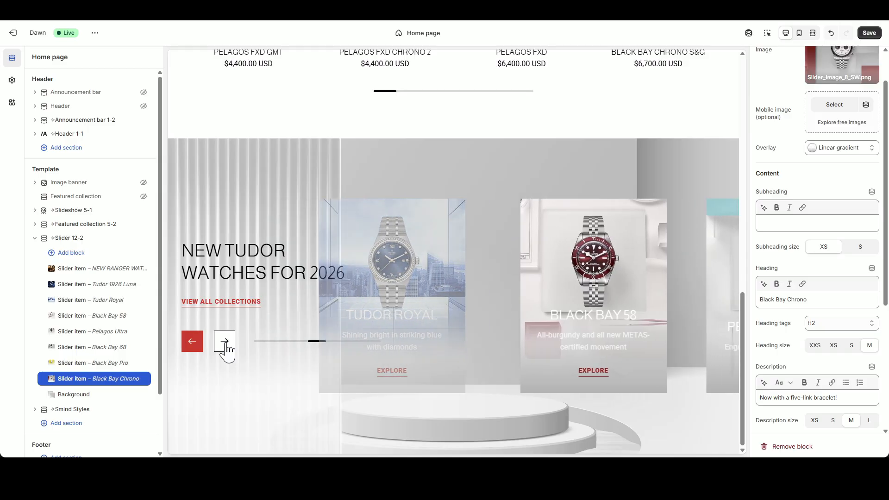
{"action": "left_click", "coordinate": [225, 342]}
{"action": "left_click", "coordinate": [224, 342]}
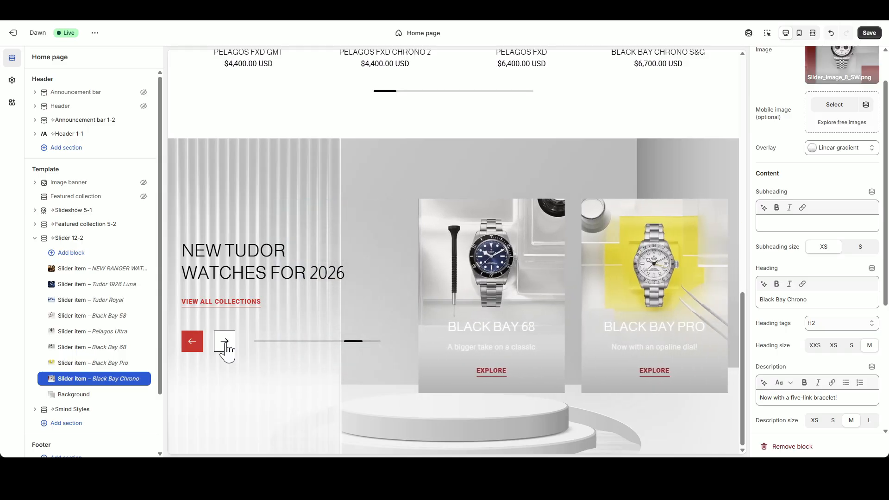
{"action": "left_click", "coordinate": [224, 341]}
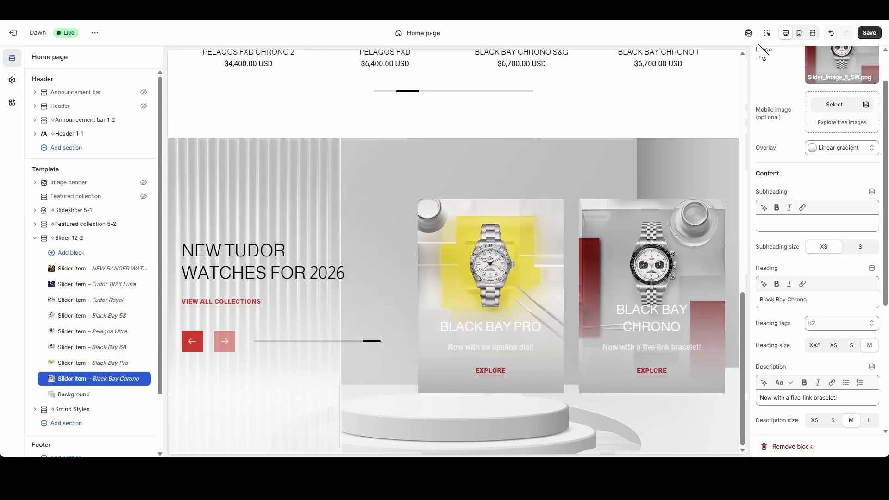
- Switch to the mobile preview and page the watch slider back to its first slide
{"action": "left_click", "coordinate": [802, 39]}
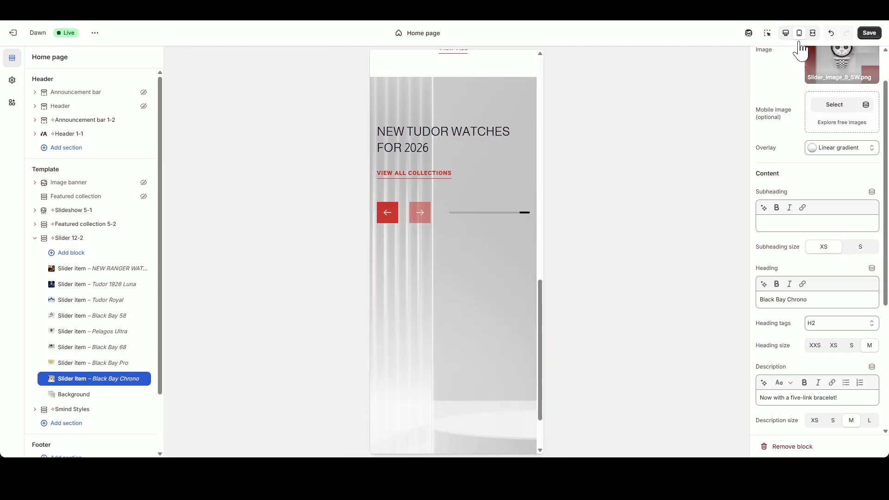
{"action": "left_click", "coordinate": [393, 216]}
{"action": "left_click", "coordinate": [393, 216]}
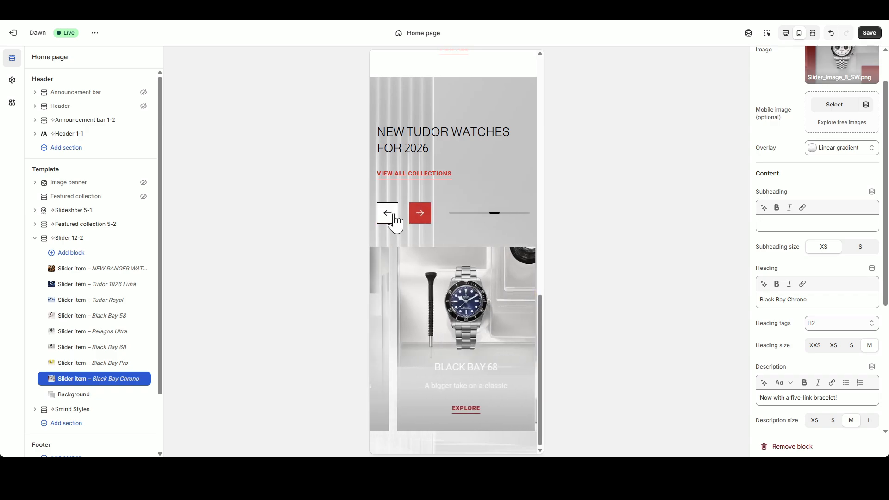
{"action": "left_click", "coordinate": [393, 215]}
{"action": "left_click", "coordinate": [394, 216]}
{"action": "left_click", "coordinate": [393, 216]}
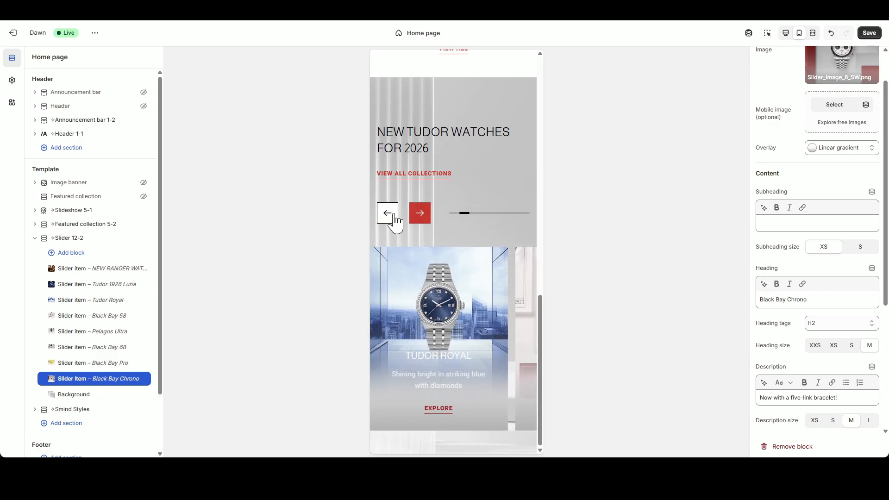
{"action": "left_click", "coordinate": [394, 216]}
{"action": "left_click", "coordinate": [394, 216]}
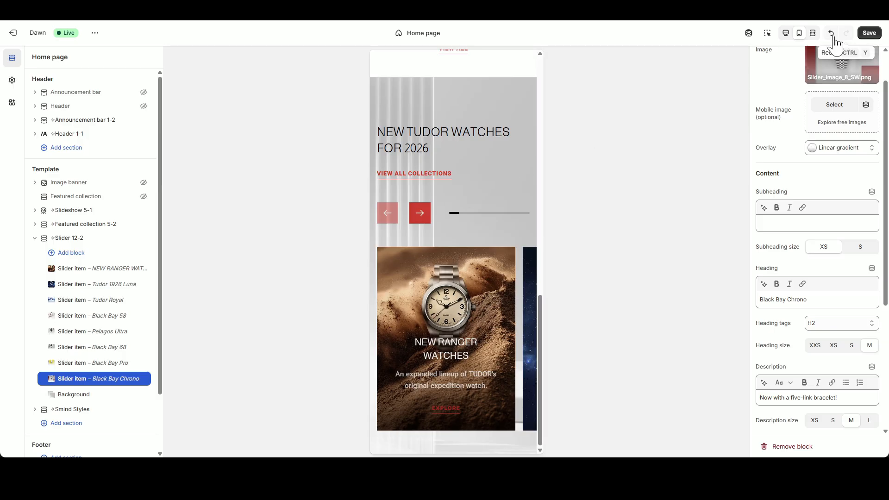
- Check the watch slider in the fullscreen preview, and save the home page after returning to desktop view
{"action": "left_click", "coordinate": [811, 34]}
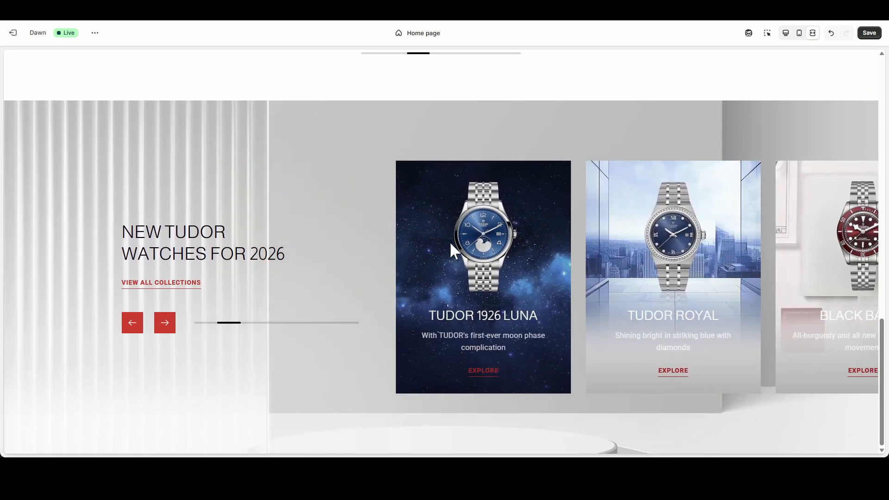
{"action": "left_click", "coordinate": [297, 322]}
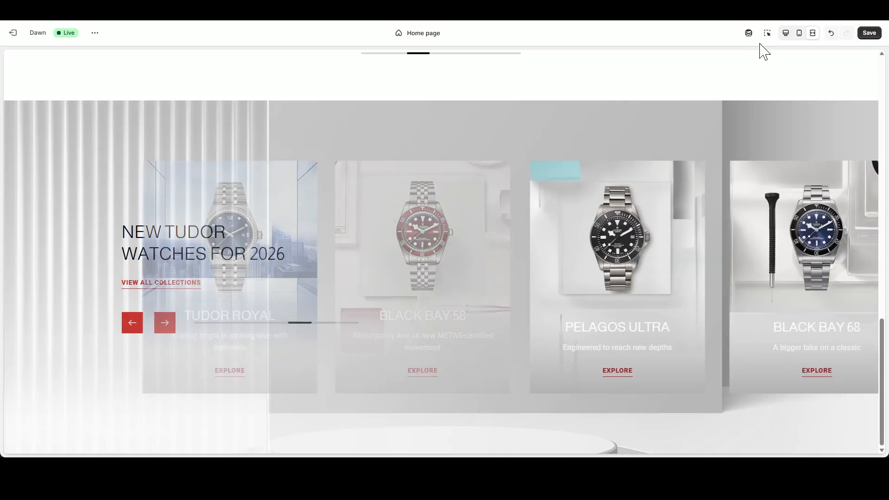
{"action": "left_click", "coordinate": [785, 33]}
{"action": "left_click", "coordinate": [869, 32]}
{"action": "left_click", "coordinate": [69, 239]}
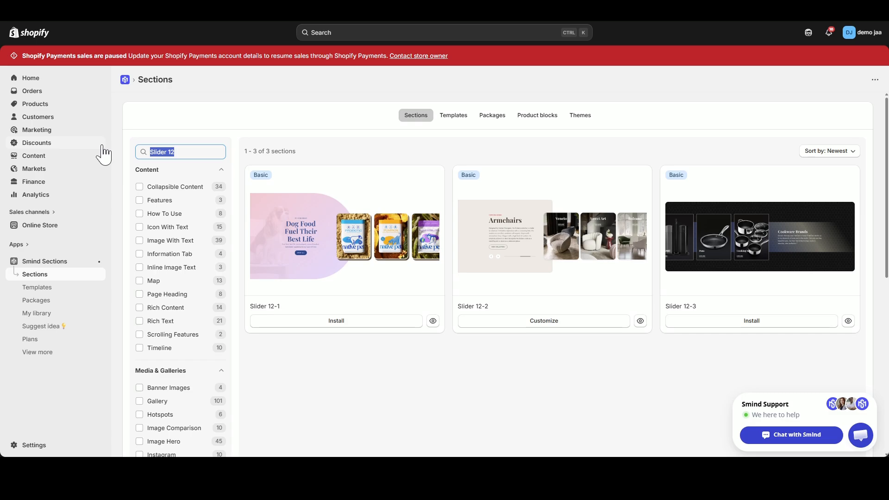
- In the Smind Sections app, search the section library for "Scrolling Collection 1"
{"action": "type", "text": "cr"}
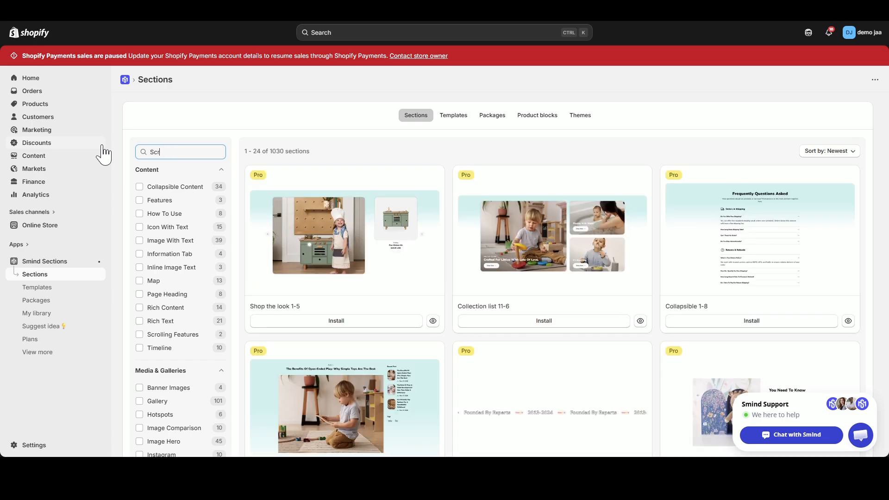
{"action": "type", "text": "olling Collec"}
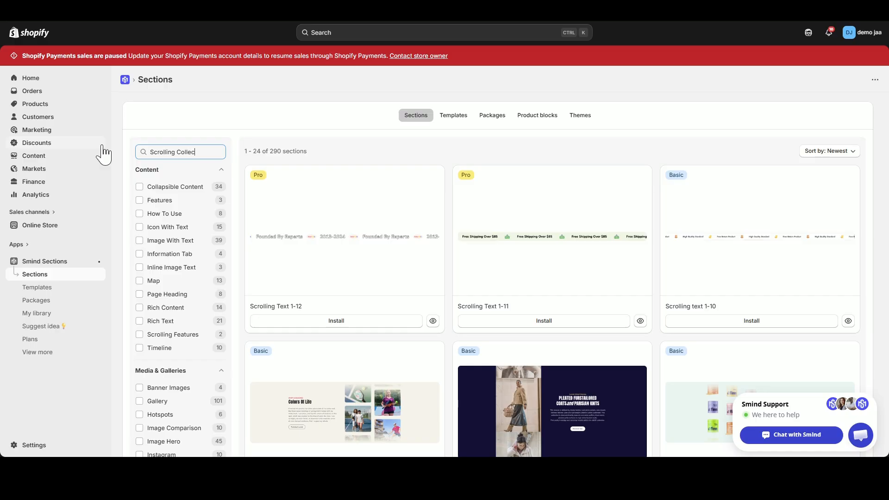
{"action": "type", "text": "tion 1"}
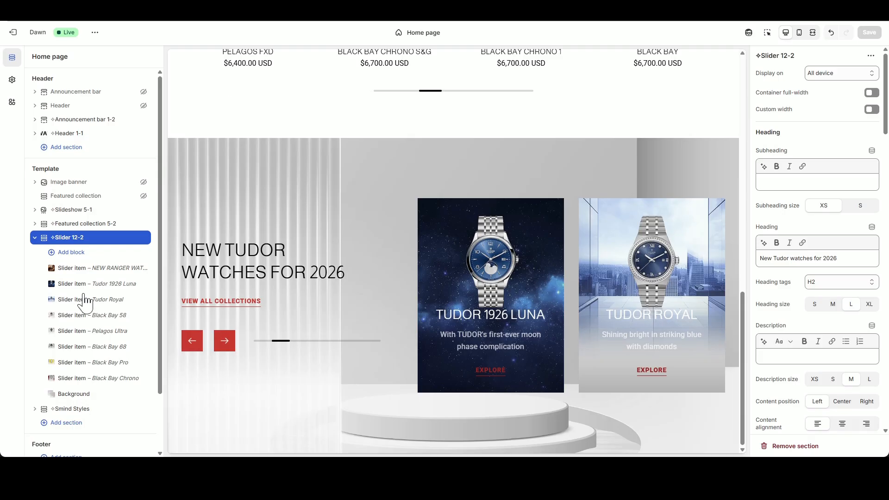
- Collapse Slider 12-2 and add the Scrolling collection 1-1 section directly below it on the home page
{"action": "left_click", "coordinate": [36, 237]}
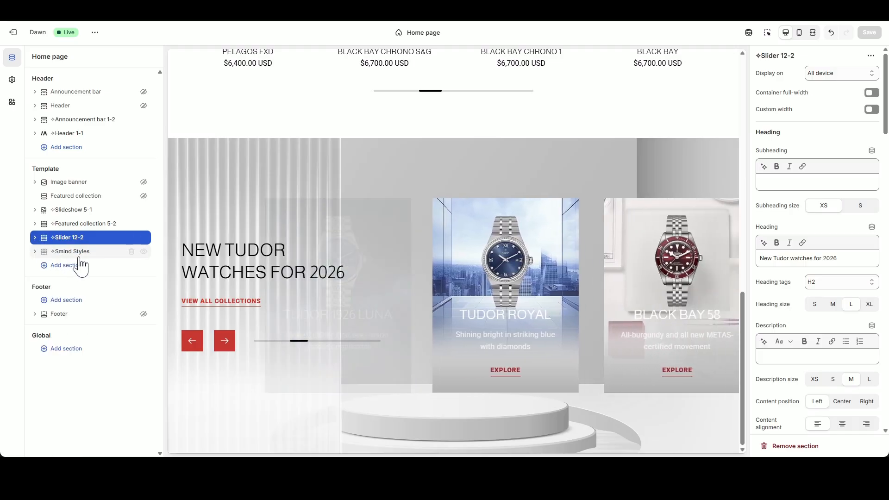
{"action": "left_click", "coordinate": [92, 244]}
{"action": "type", "text": "Scr"}
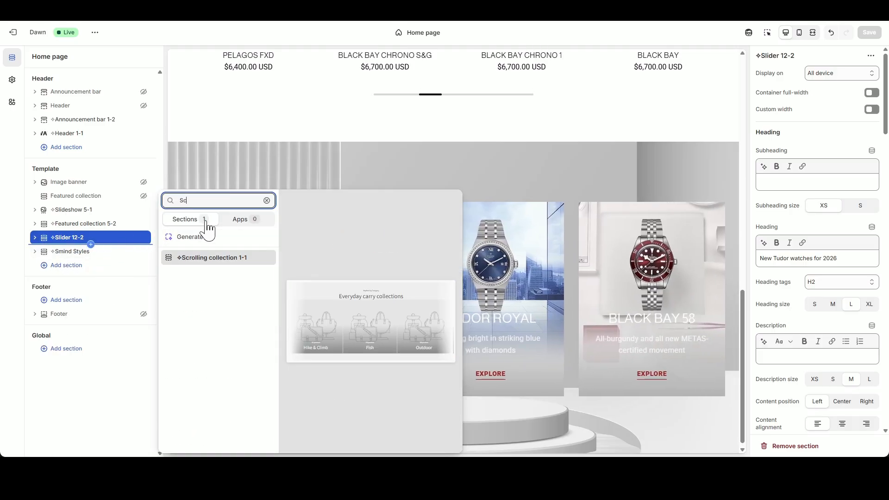
{"action": "left_click", "coordinate": [221, 259]}
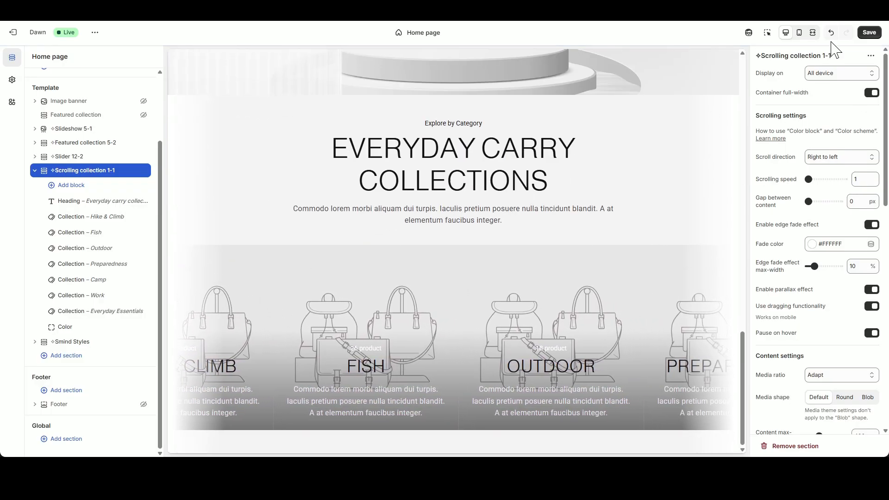
- Disable the scrolling collection's full-width container and edge fade effect, and set the gap between content to 16 px
{"action": "left_click", "coordinate": [812, 32]}
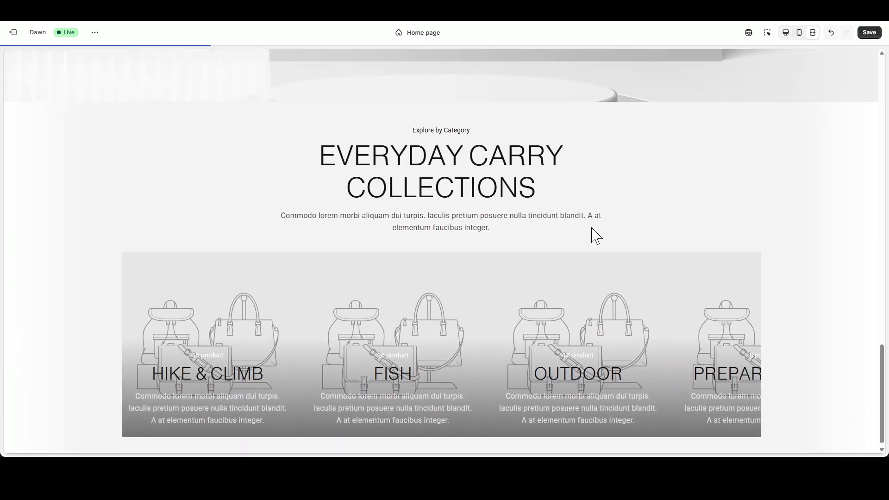
{"action": "left_click", "coordinate": [813, 32]}
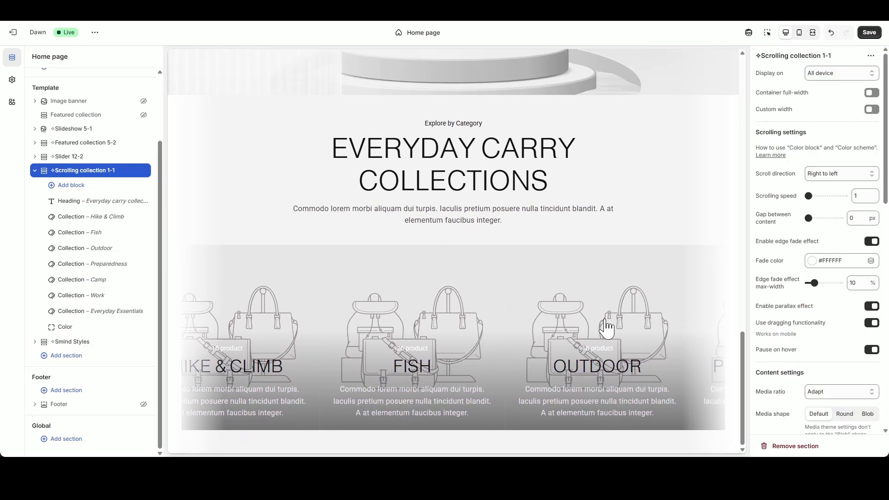
{"action": "left_click_drag", "start_coordinate": [867, 224], "coordinate": [753, 219]}
{"action": "type", "text": "16"}
{"action": "left_click", "coordinate": [669, 206]}
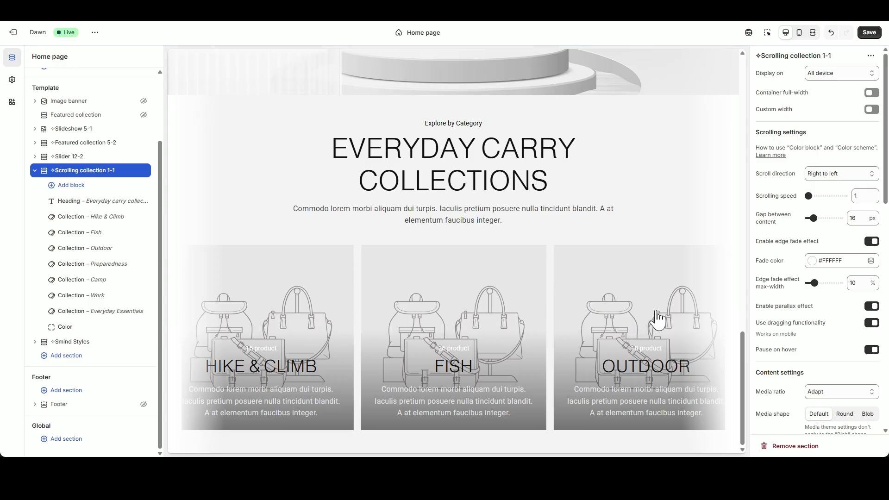
{"action": "left_click", "coordinate": [872, 241]}
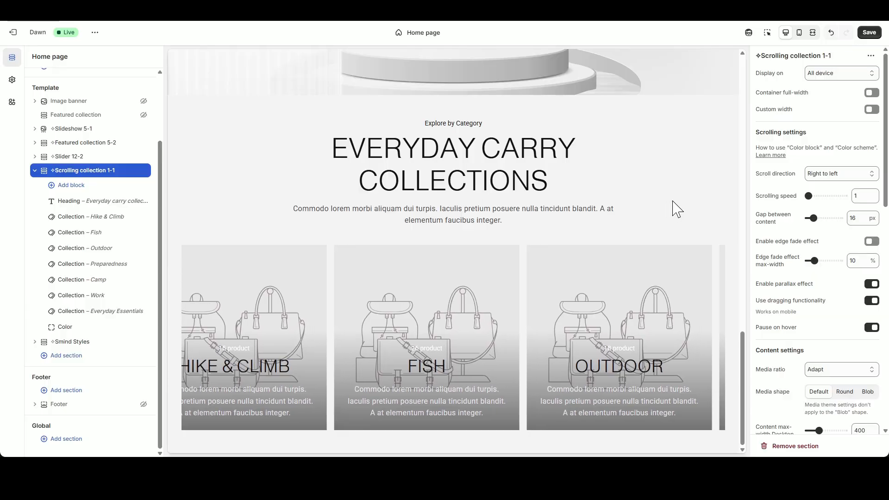
- Set the scrolling collection's content max-width to 320 on desktop and 220 on mobile, checking the result in the mobile preview
{"action": "scroll", "coordinate": [819, 249], "scroll_direction": "down", "scroll_amount": 4}
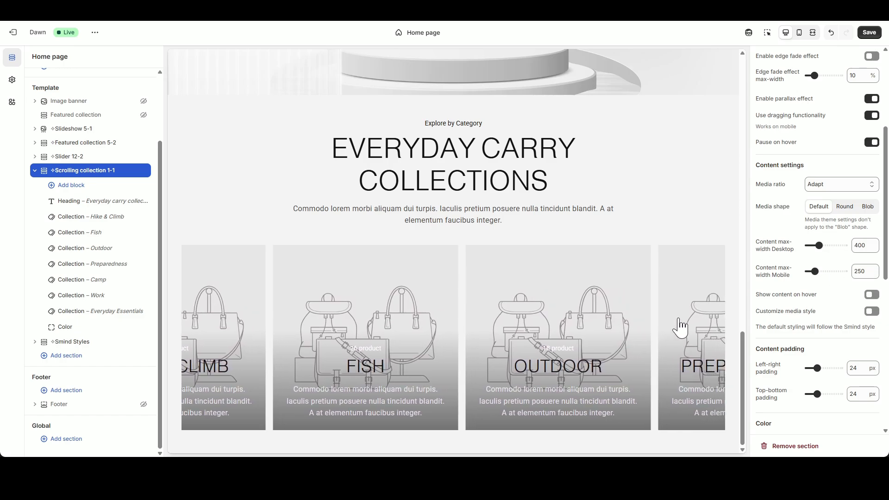
{"action": "left_click_drag", "start_coordinate": [871, 244], "coordinate": [840, 250]}
{"action": "type", "text": "320"}
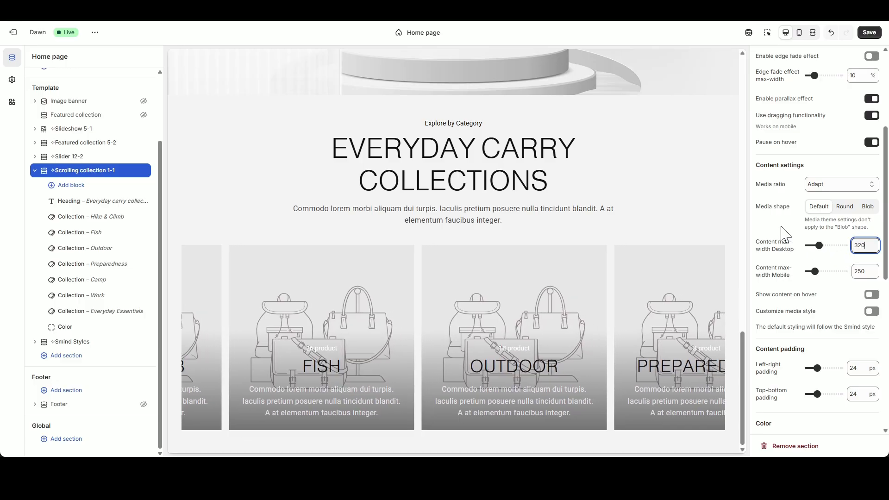
{"action": "left_click", "coordinate": [781, 227]}
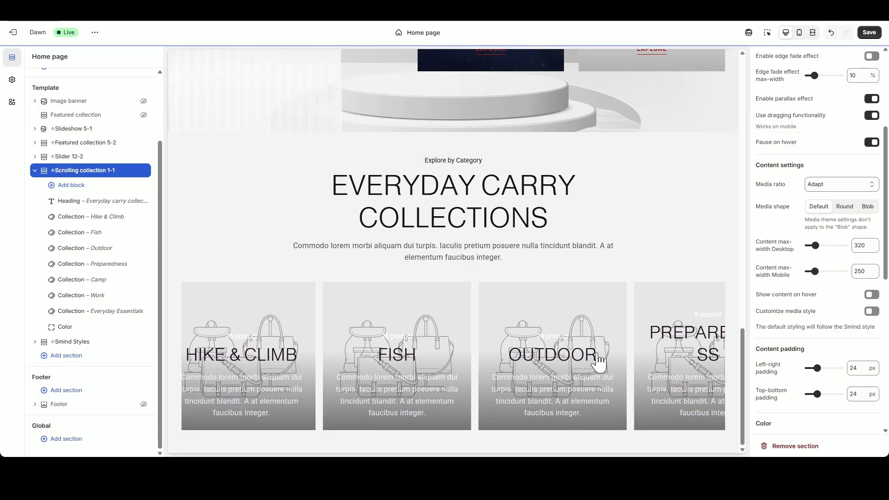
{"action": "left_click_drag", "start_coordinate": [851, 267], "coordinate": [837, 277]}
{"action": "type", "text": "220"}
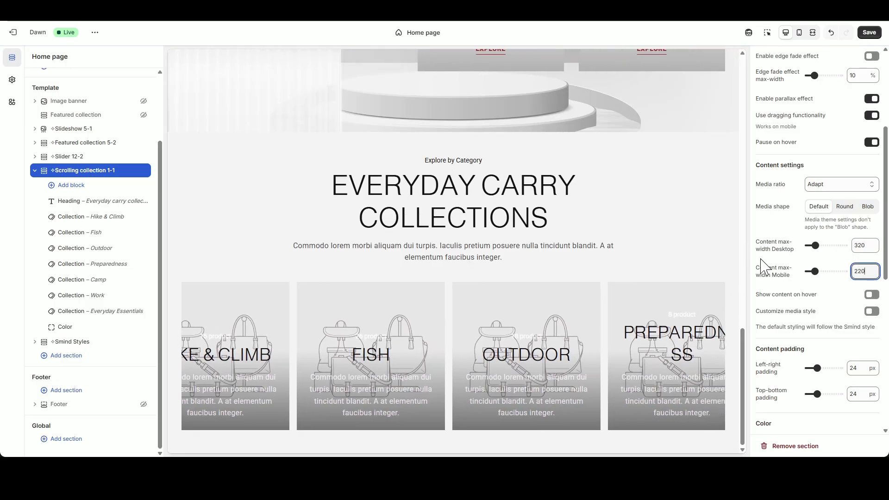
{"action": "left_click", "coordinate": [785, 283]}
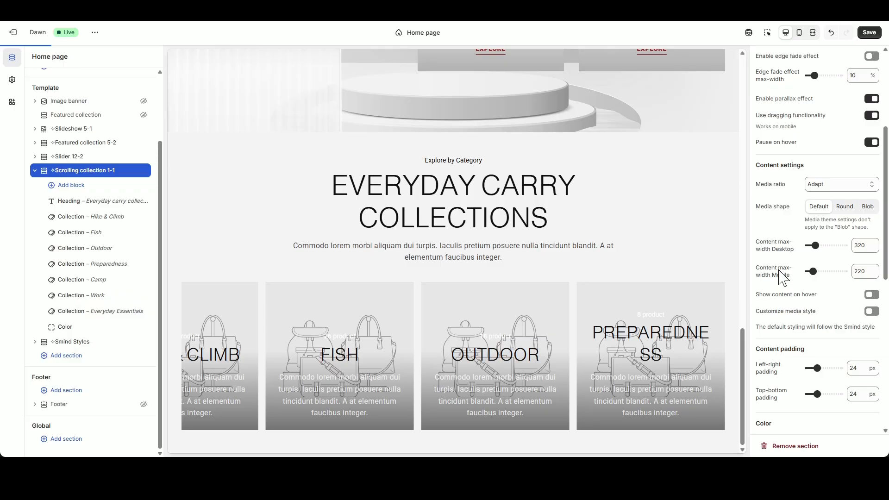
{"action": "left_click", "coordinate": [799, 33]}
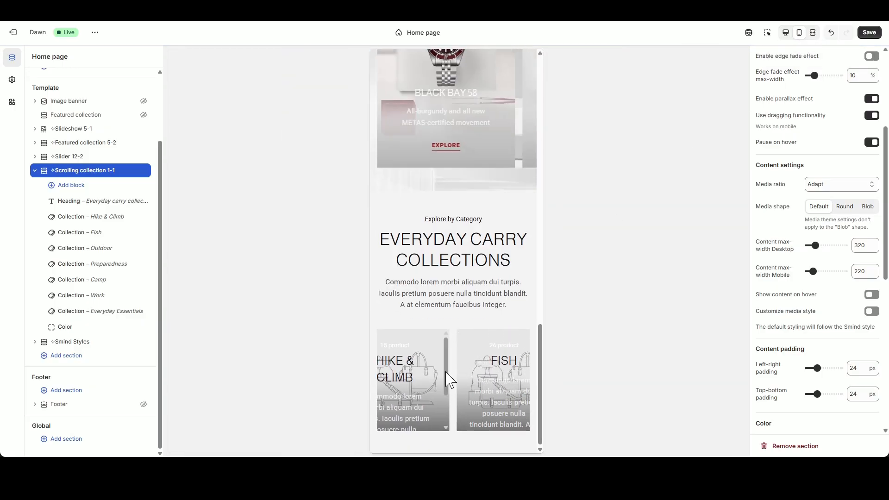
{"action": "left_click", "coordinate": [786, 33]}
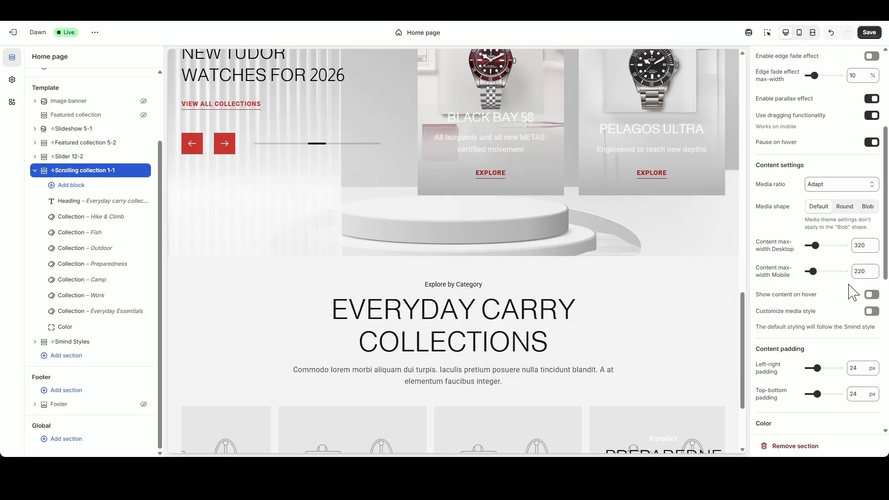
- Set the scrolling collection's content color scheme to Scheme 4 and remove its Color block
{"action": "scroll", "coordinate": [853, 293], "scroll_direction": "down", "scroll_amount": 6}
{"action": "scroll", "coordinate": [633, 323], "scroll_direction": "down", "scroll_amount": 3}
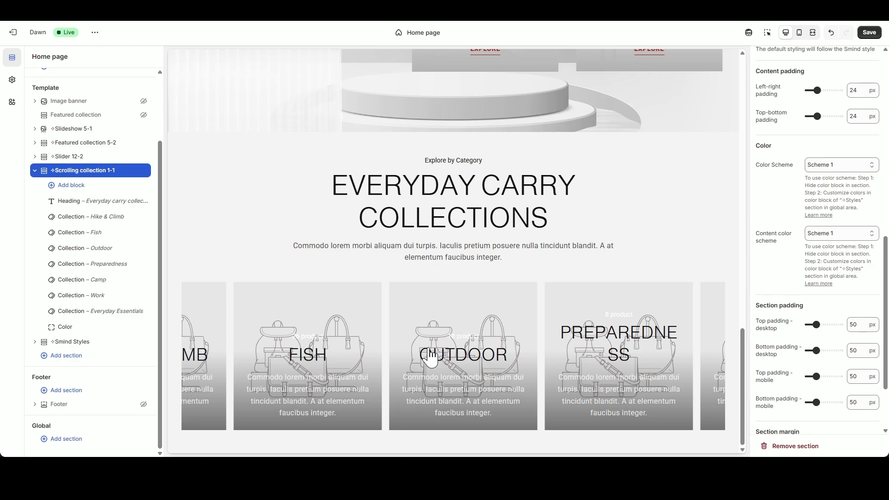
{"action": "left_click", "coordinate": [831, 238]}
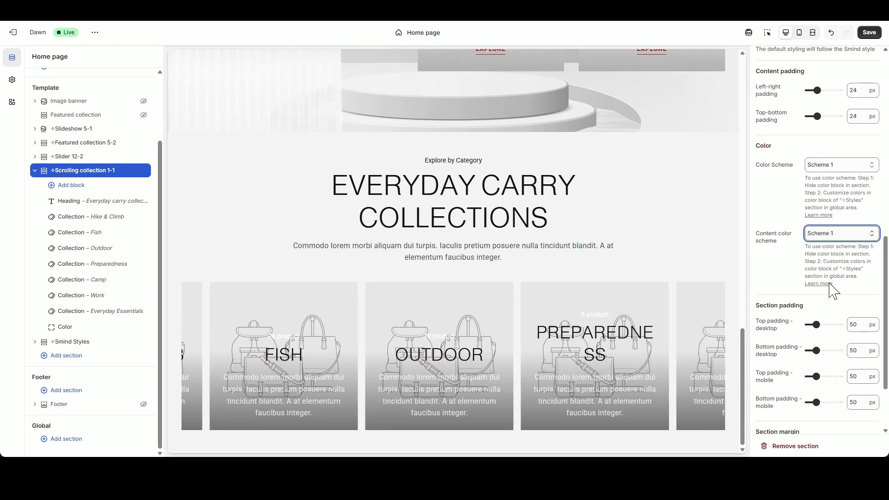
{"action": "left_click", "coordinate": [829, 290]}
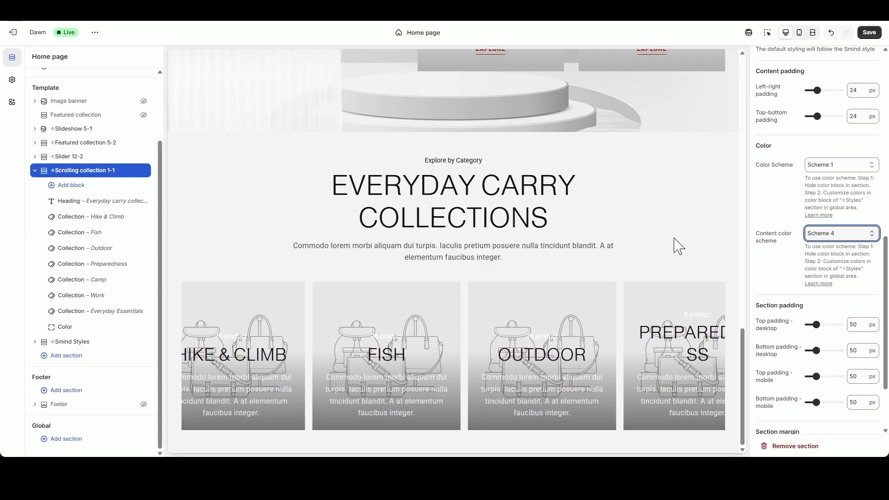
{"action": "left_click", "coordinate": [132, 328]}
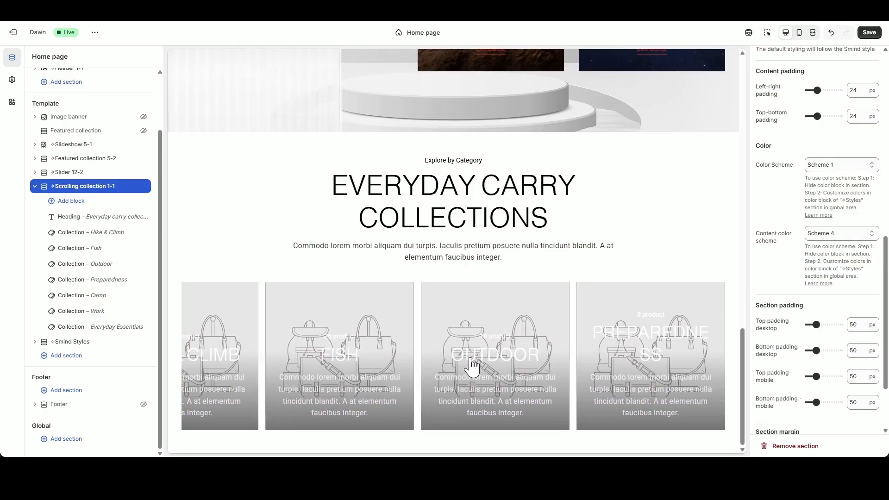
- Set the scrolling collection's top and bottom desktop section padding to 100 px each
{"action": "double_click", "coordinate": [856, 324]}
{"action": "type", "text": "100"}
{"action": "double_click", "coordinate": [857, 350]}
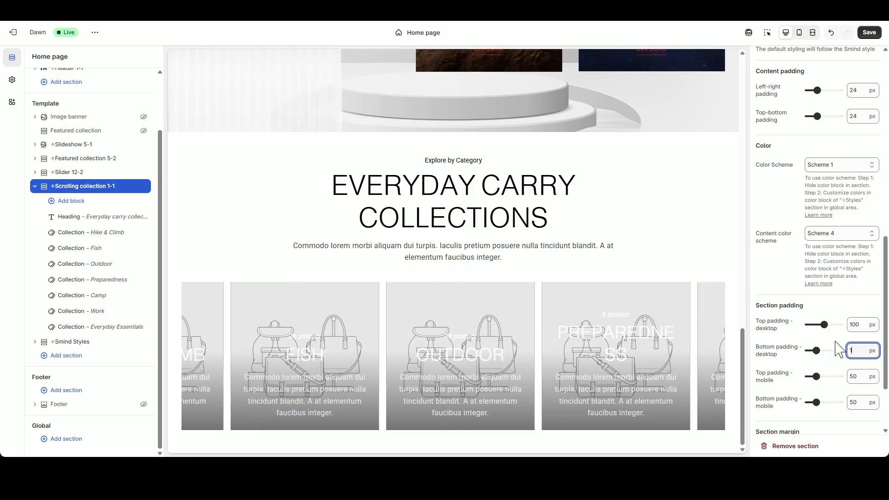
{"action": "type", "text": "100"}
{"action": "left_click", "coordinate": [837, 299]}
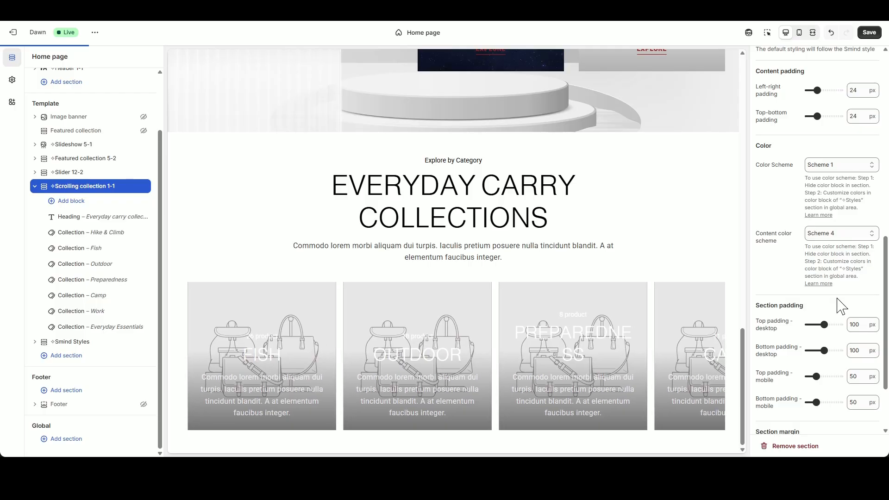
- Clear the subheading and description text of the scrolling collection's Heading block
{"action": "left_click", "coordinate": [94, 218]}
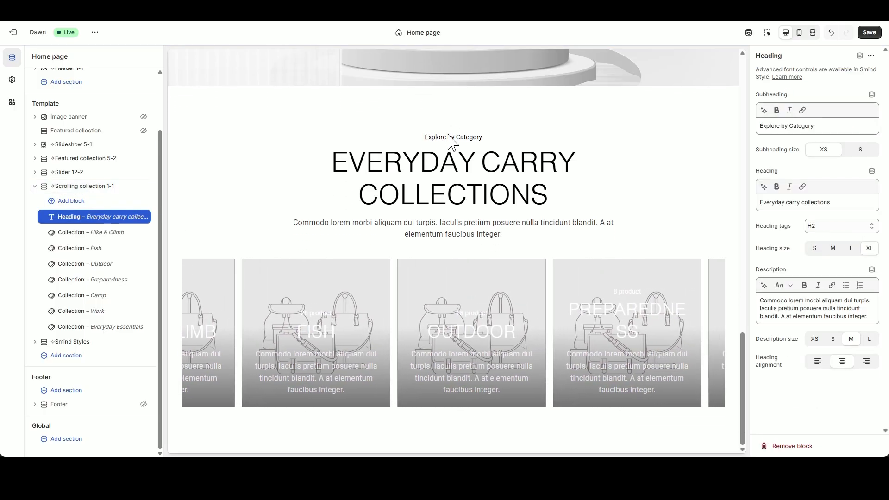
{"action": "triple_click", "coordinate": [817, 126]}
{"action": "key", "text": "BackSpace"}
{"action": "triple_click", "coordinate": [823, 309]}
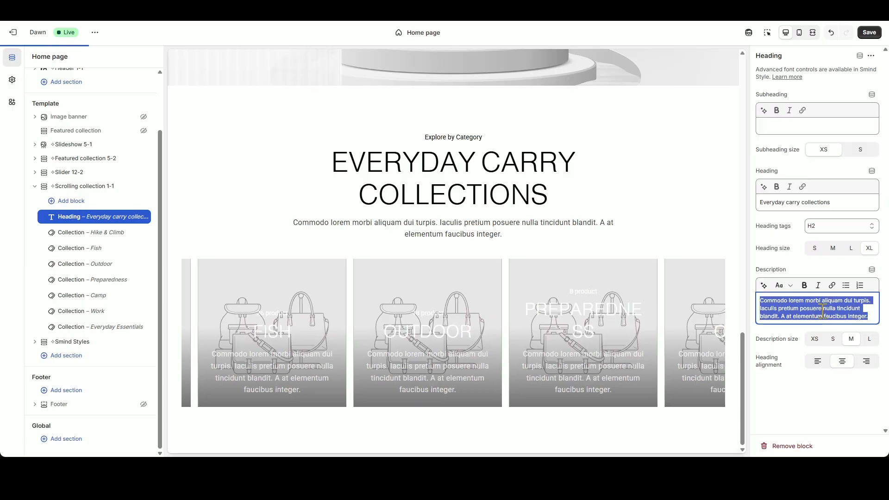
{"action": "key", "text": "BackSpace"}
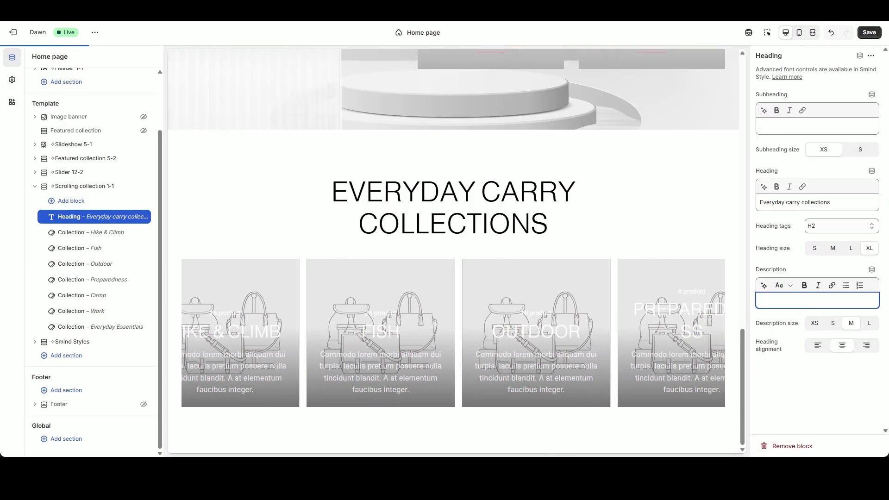
- Set the Heading block's text to "Find the perfect match according to your style" at size L, aligned left
{"action": "triple_click", "coordinate": [835, 203]}
{"action": "type", "text": "Find the perfect match according to your style"}
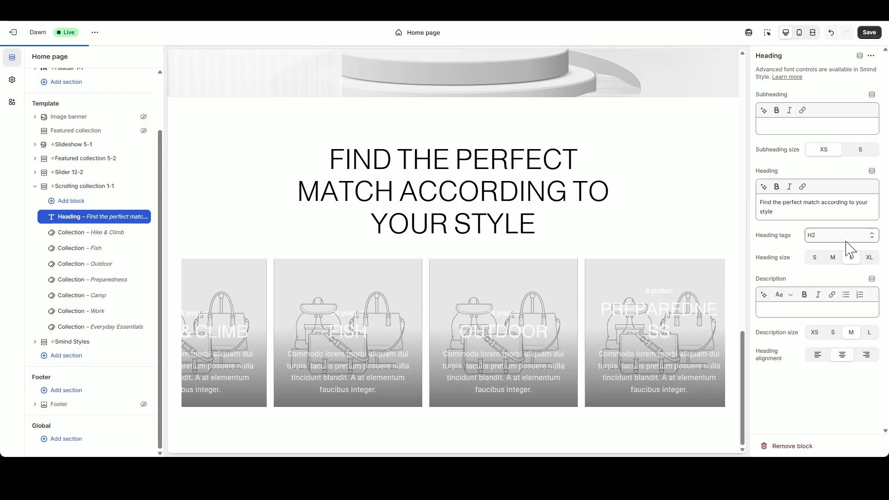
{"action": "left_click", "coordinate": [817, 357]}
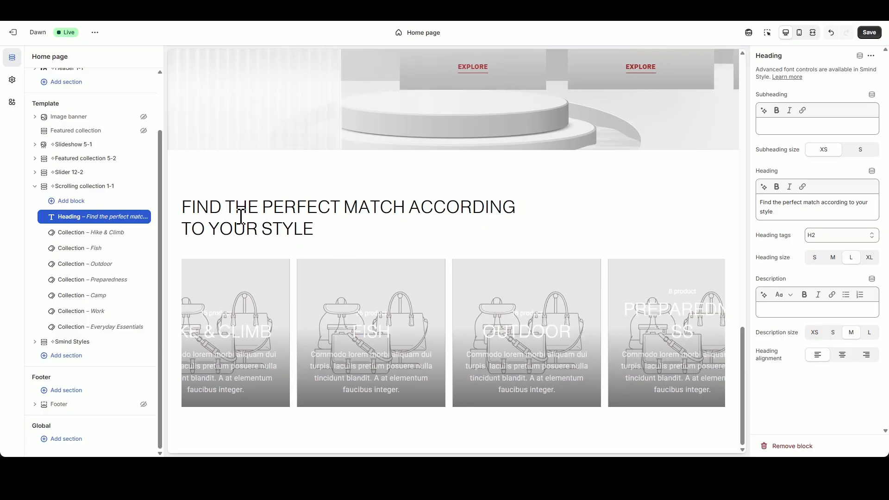
{"action": "scroll", "coordinate": [326, 264], "scroll_direction": "up", "scroll_amount": 4}
{"action": "scroll", "coordinate": [330, 270], "scroll_direction": "up", "scroll_amount": 5}
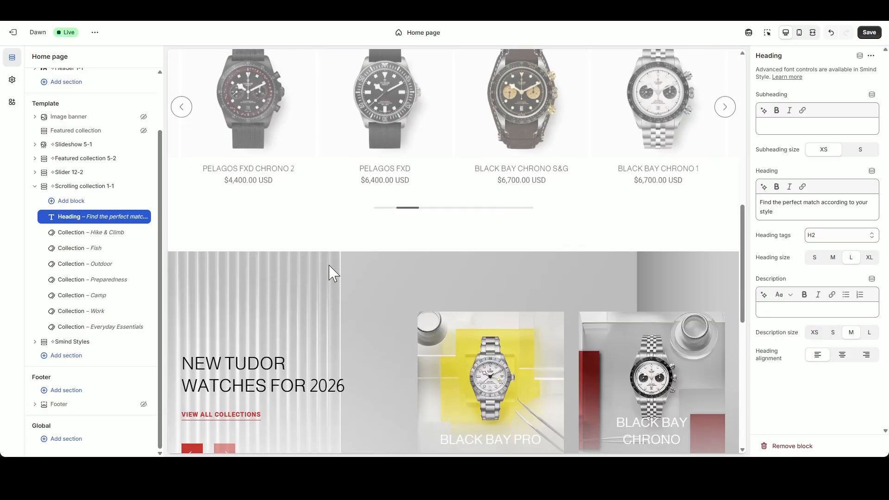
{"action": "scroll", "coordinate": [331, 272], "scroll_direction": "down", "scroll_amount": 9}
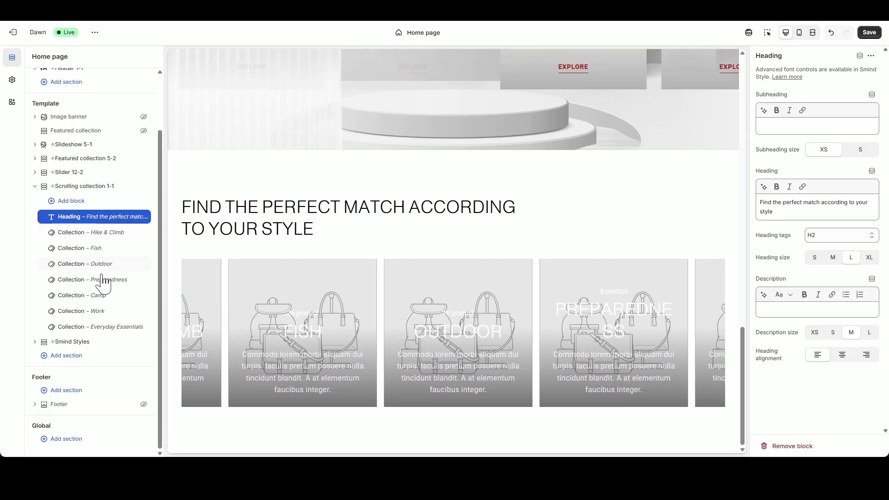
- Delete all seven preset collection blocks, Hike & Climb through Everyday Essentials, from the scrolling collection
{"action": "left_click", "coordinate": [131, 233]}
{"action": "left_click", "coordinate": [132, 248]}
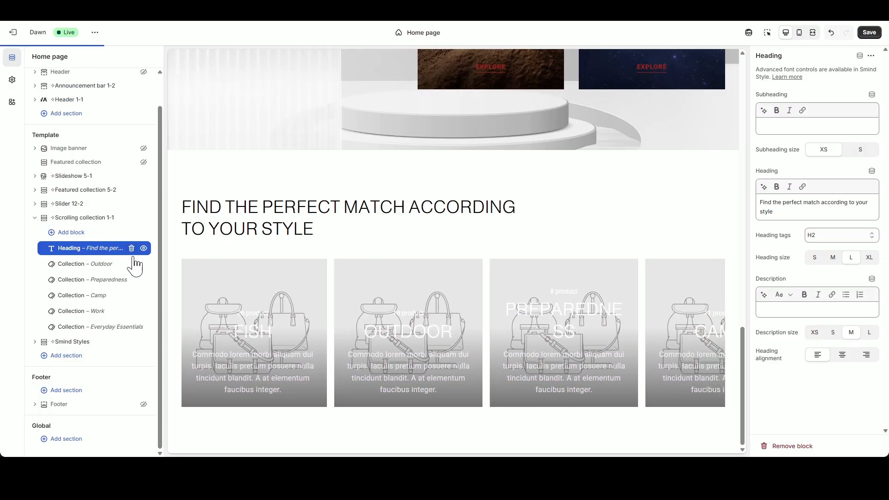
{"action": "left_click", "coordinate": [131, 262]}
{"action": "left_click", "coordinate": [132, 279]}
{"action": "left_click", "coordinate": [131, 295]}
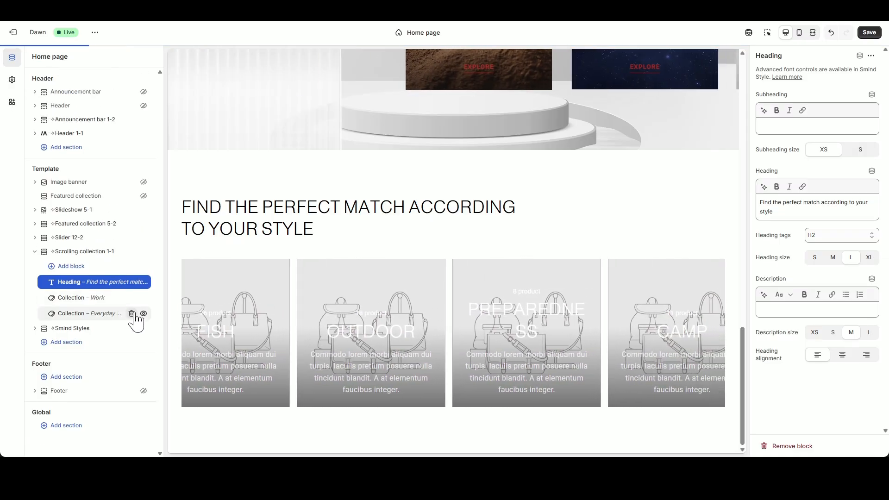
{"action": "left_click", "coordinate": [132, 296]}
{"action": "left_click", "coordinate": [132, 298]}
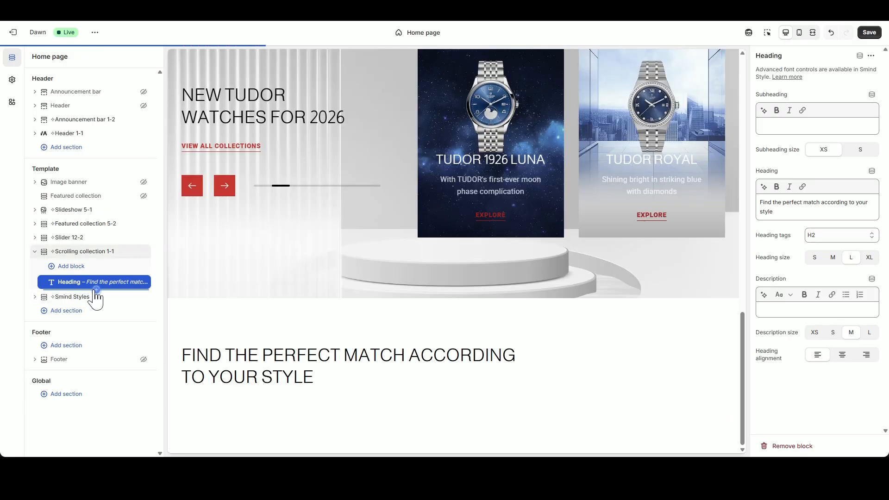
- Add a new Collection block below the Heading block and set its image to Scrolling_1_SW
{"action": "left_click", "coordinate": [96, 290]}
{"action": "left_click", "coordinate": [181, 237]}
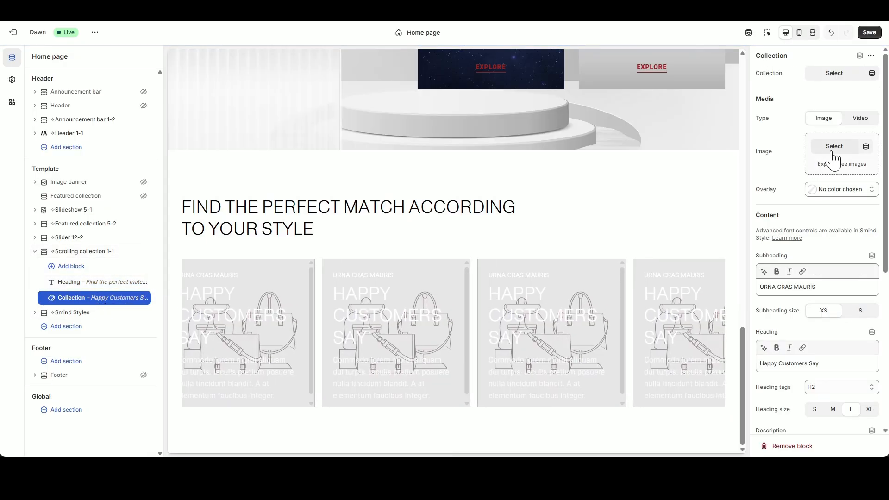
{"action": "left_click", "coordinate": [834, 147]}
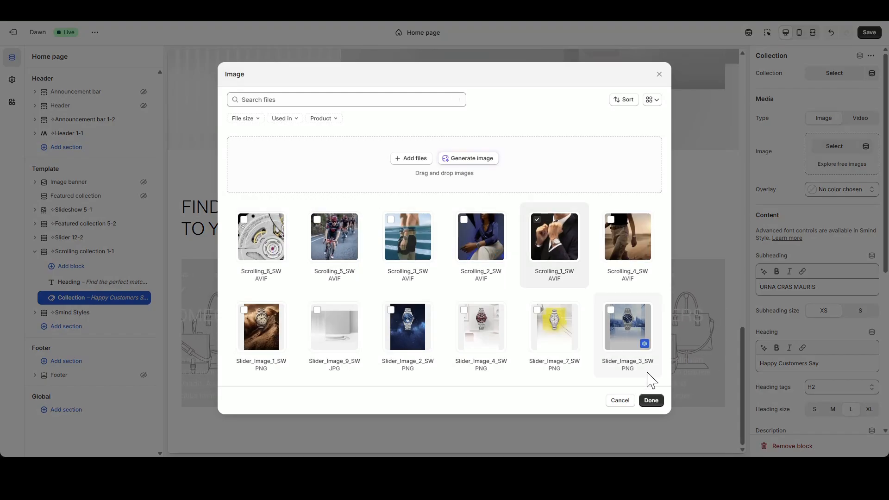
{"action": "left_click", "coordinate": [651, 401]}
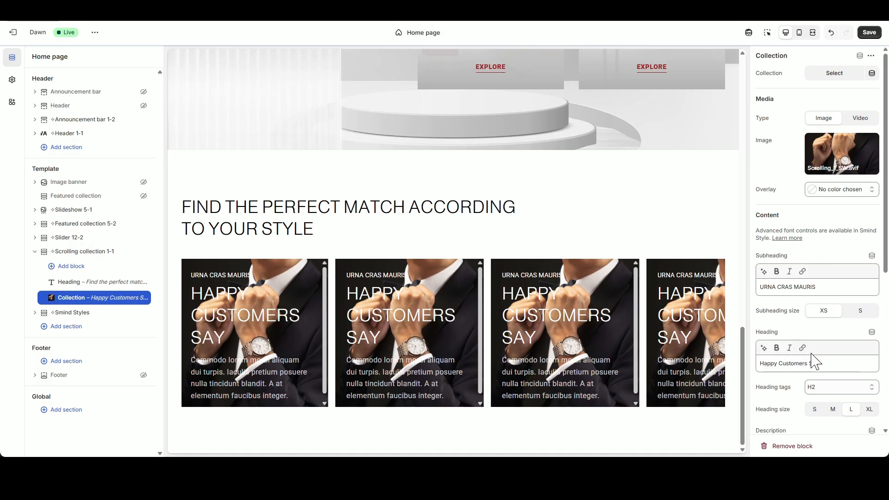
- Clear the subheading and description text of the new collection block
{"action": "triple_click", "coordinate": [826, 286]}
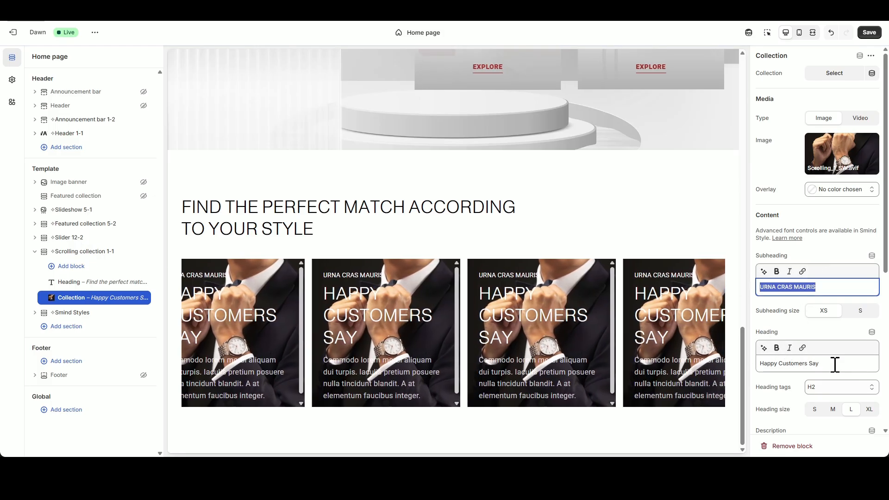
{"action": "key", "text": "BackSpace"}
{"action": "scroll", "coordinate": [835, 361], "scroll_direction": "down", "scroll_amount": 3}
{"action": "triple_click", "coordinate": [830, 330]}
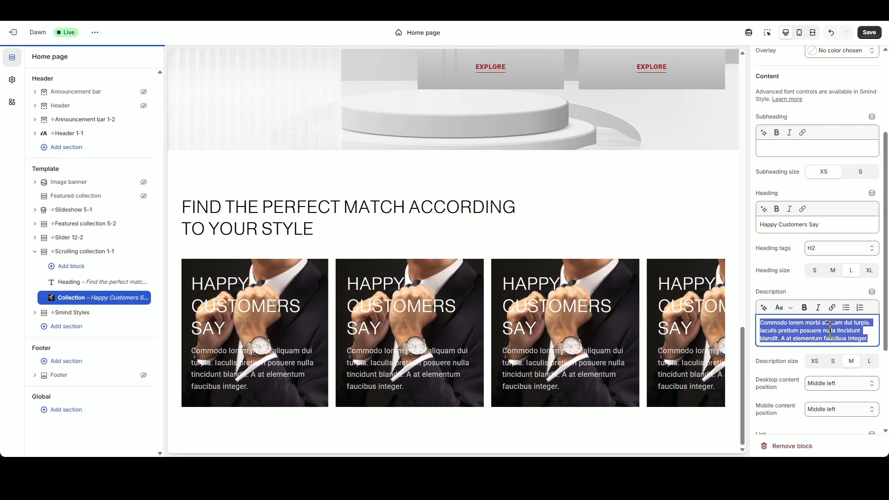
{"action": "key", "text": "BackSpace"}
- Set the collection block's heading to "Classic" at size S and its desktop and mobile content positions to Bottom center
{"action": "triple_click", "coordinate": [824, 224]}
{"action": "type", "text": "Classic"}
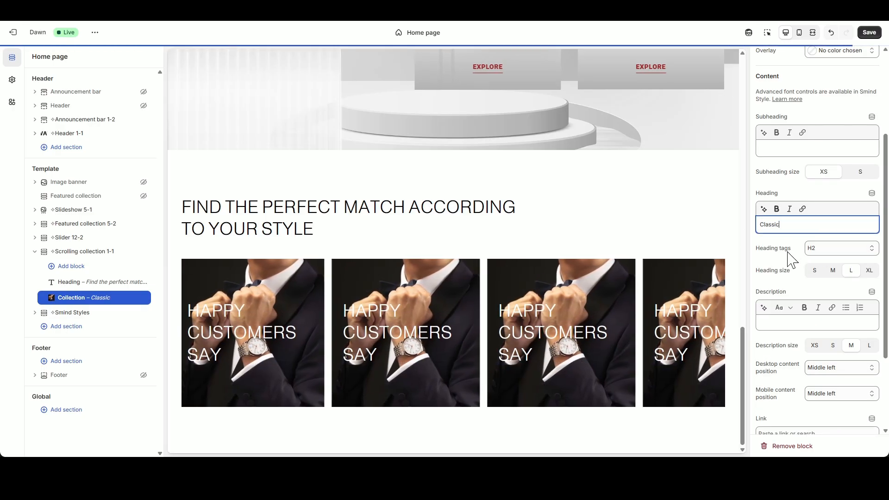
{"action": "left_click", "coordinate": [788, 251]}
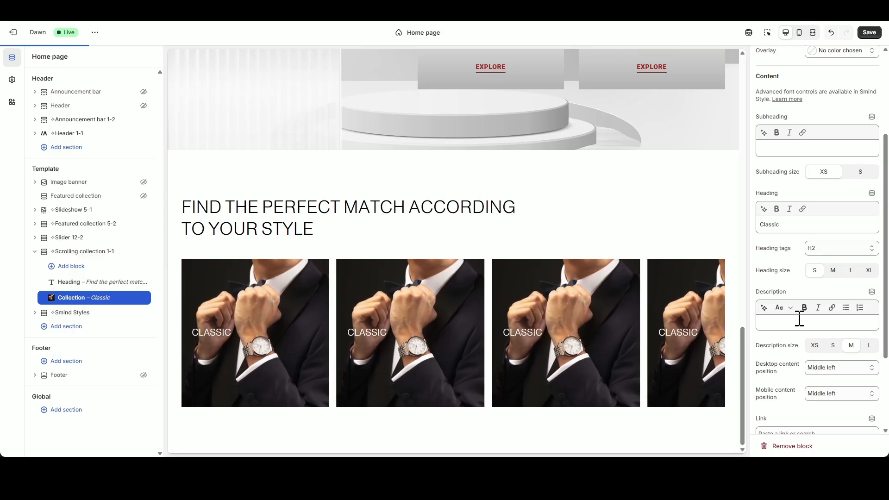
{"action": "left_click", "coordinate": [836, 367]}
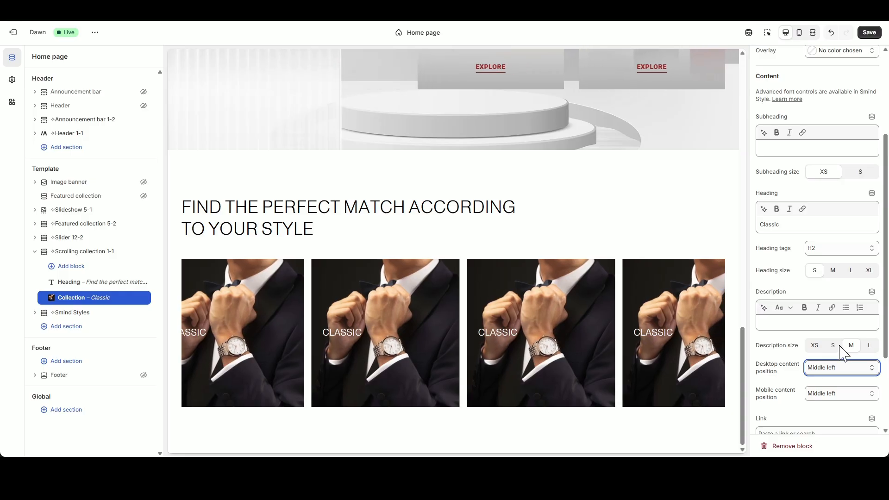
{"action": "left_click", "coordinate": [849, 397]}
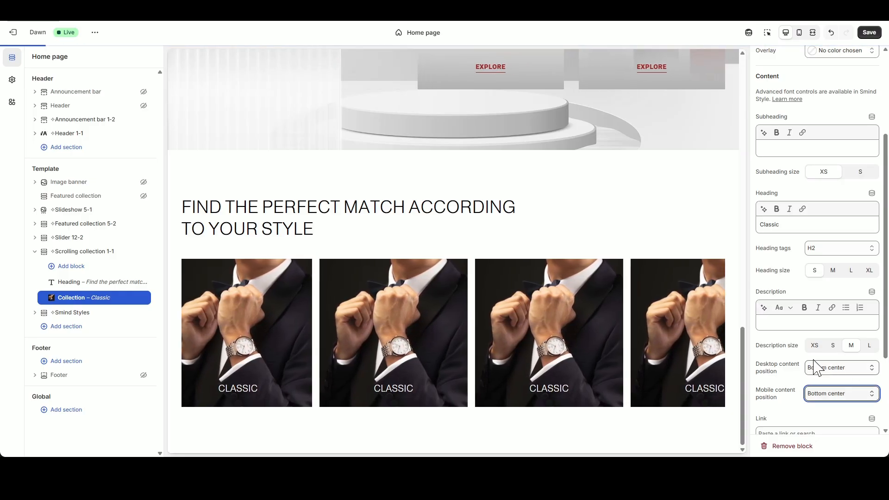
- Link the Classic collection block to the "Watch classic" collection
{"action": "scroll", "coordinate": [792, 358], "scroll_direction": "down", "scroll_amount": 3}
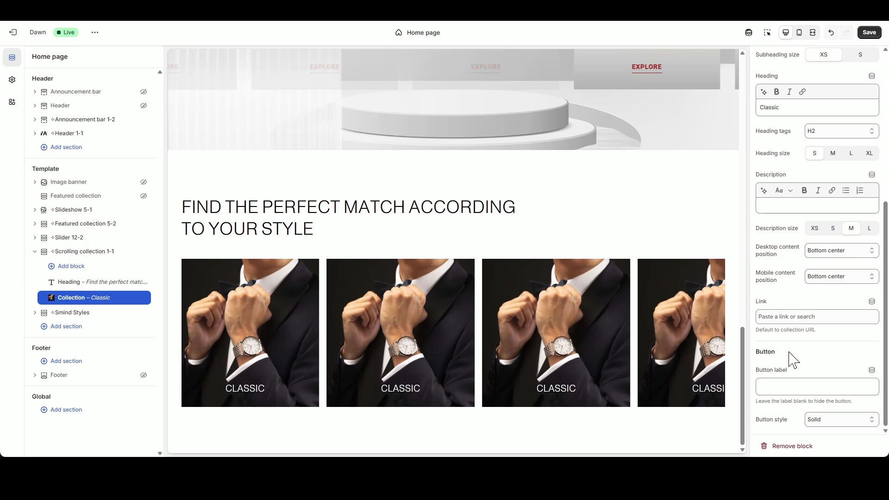
{"action": "left_click", "coordinate": [790, 316]}
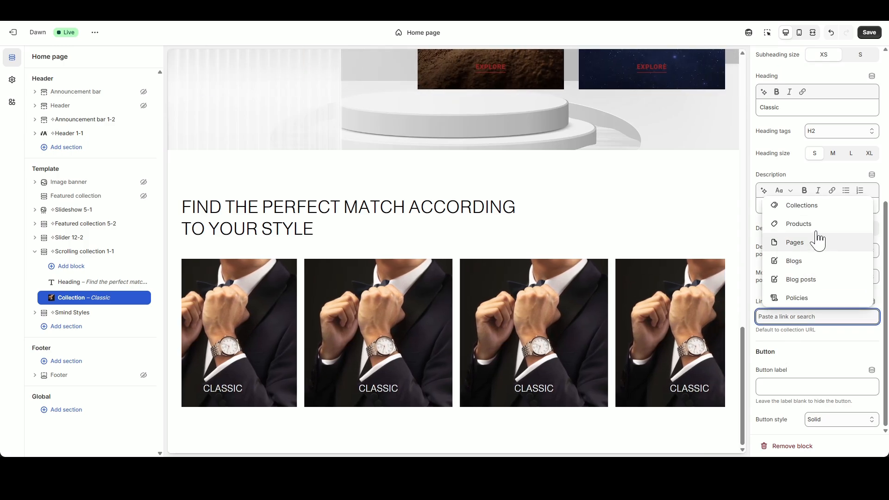
{"action": "left_click", "coordinate": [816, 207]}
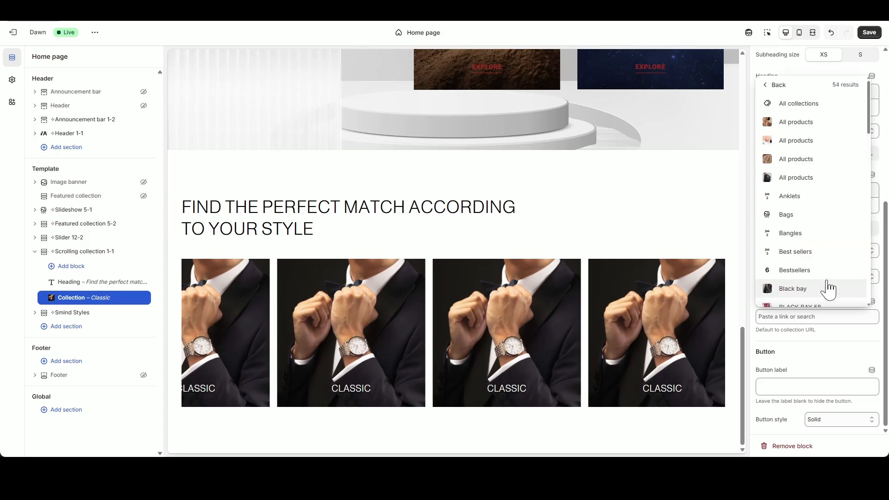
{"action": "scroll", "coordinate": [829, 287], "scroll_direction": "down", "scroll_amount": 15}
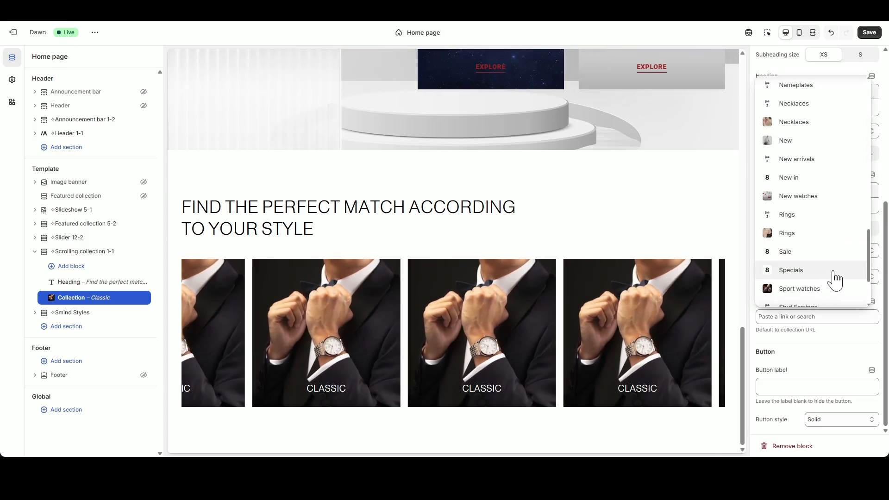
{"action": "scroll", "coordinate": [836, 280], "scroll_direction": "down", "scroll_amount": 5}
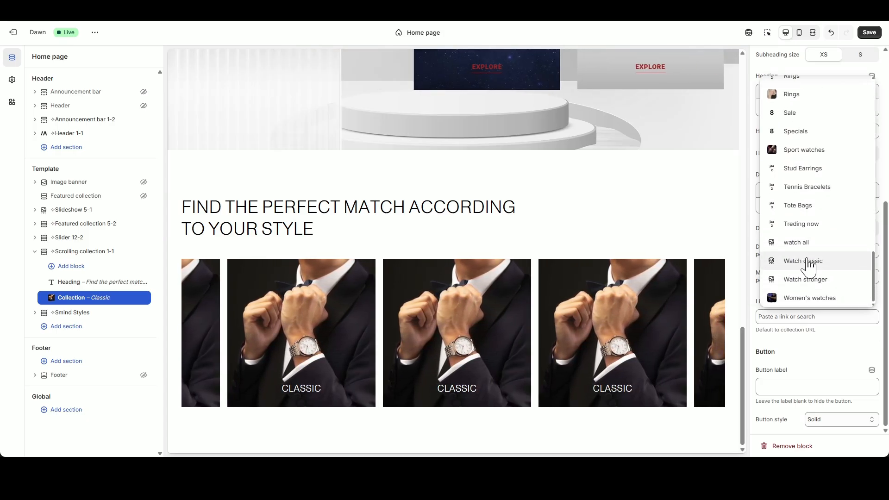
{"action": "left_click", "coordinate": [806, 261]}
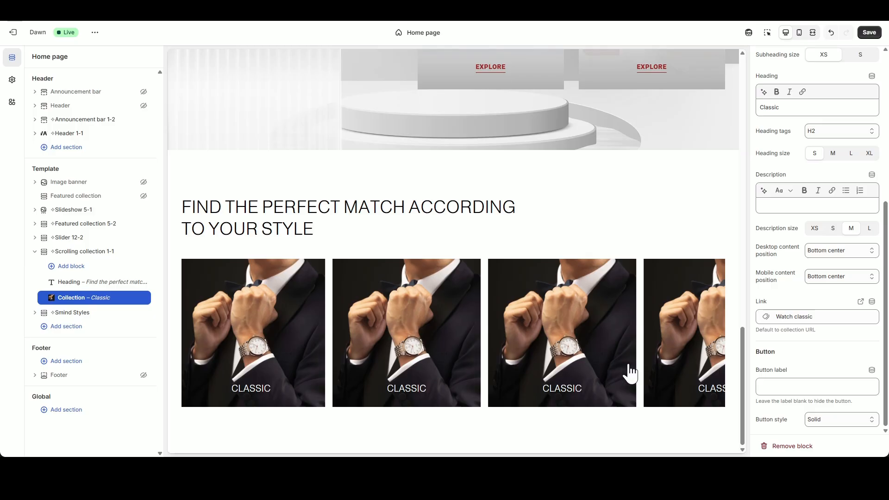
- Duplicate the Classic collection block and give the copy the Scrolling_2_SW image and the heading "Women's"
{"action": "right_click", "coordinate": [82, 302]}
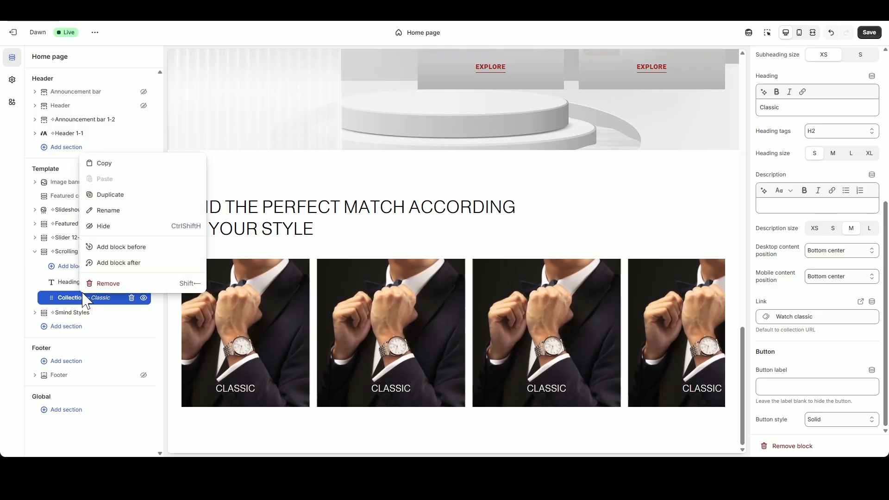
{"action": "left_click", "coordinate": [110, 195]}
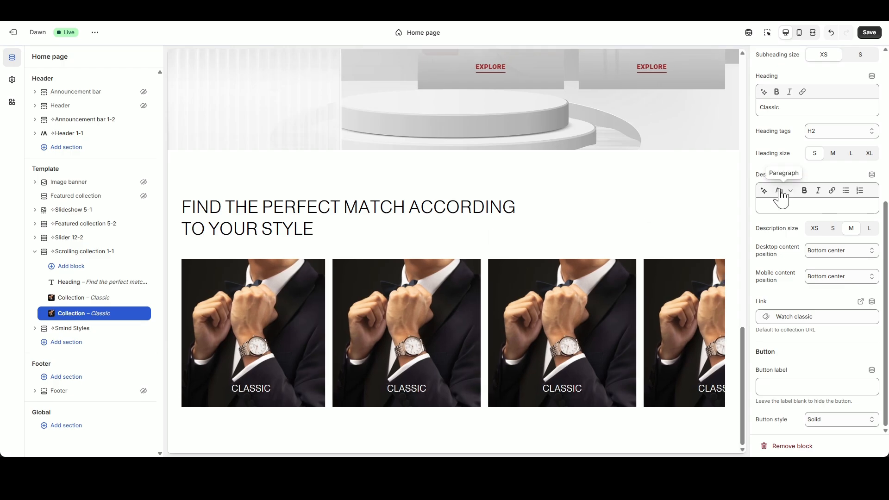
{"action": "scroll", "coordinate": [787, 185], "scroll_direction": "up", "scroll_amount": 5}
{"action": "left_click", "coordinate": [842, 153]}
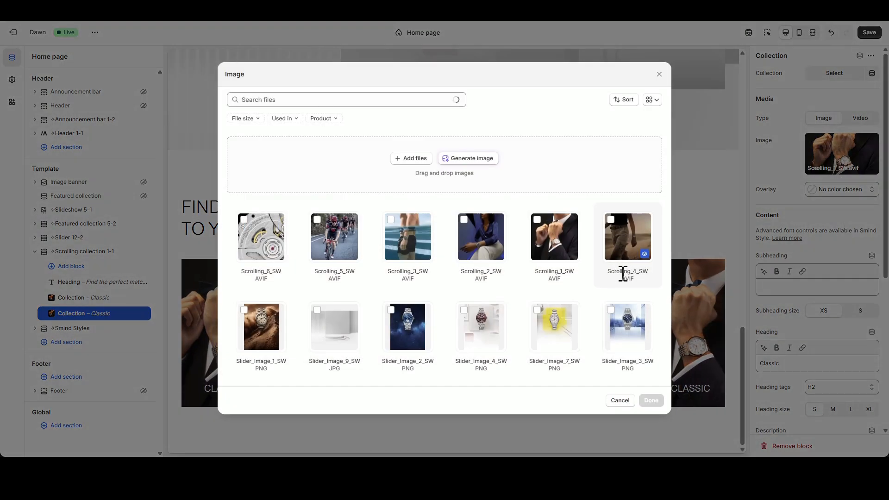
{"action": "left_click", "coordinate": [498, 268]}
{"action": "left_click", "coordinate": [651, 401]}
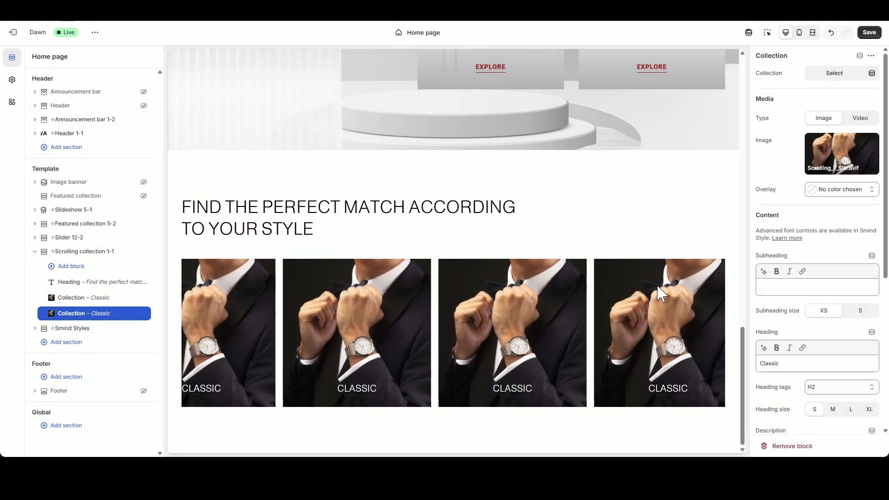
{"action": "double_click", "coordinate": [799, 362]}
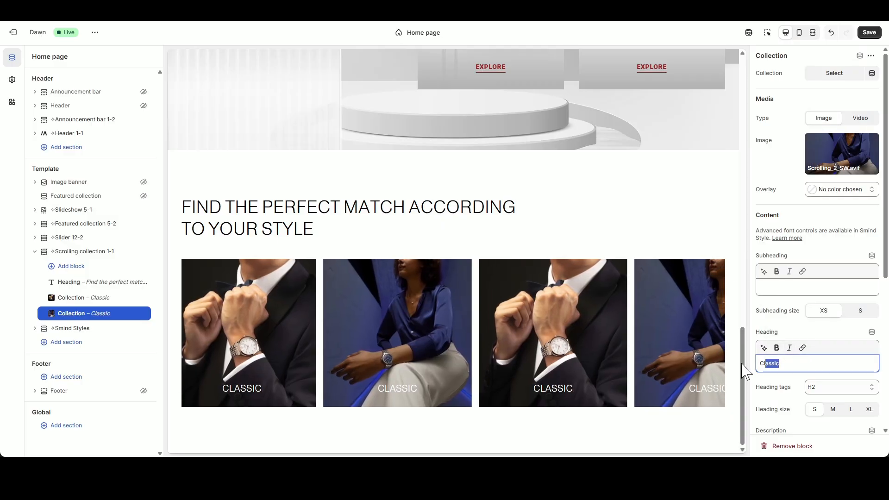
{"action": "type", "text": "Women's"}
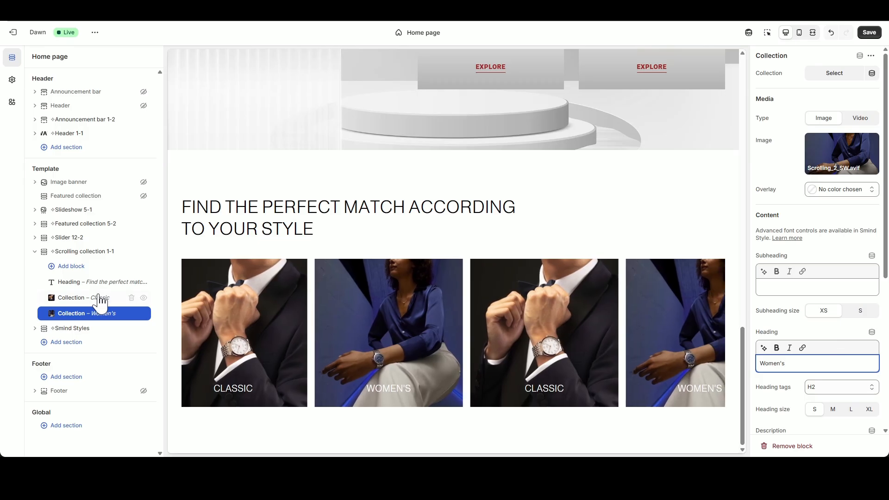
- Duplicate the Women's block to build the Diving, Advanture, Sport and Master Chronometer collection blocks
{"action": "right_click", "coordinate": [79, 318]}
{"action": "left_click", "coordinate": [114, 208]}
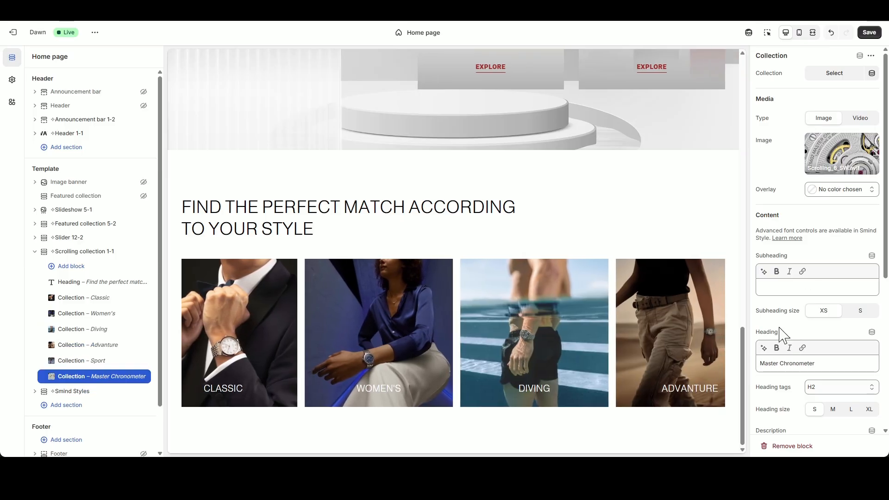
- Save the home page and check the scrolling collection section in the mobile preview
{"action": "left_click", "coordinate": [869, 32]}
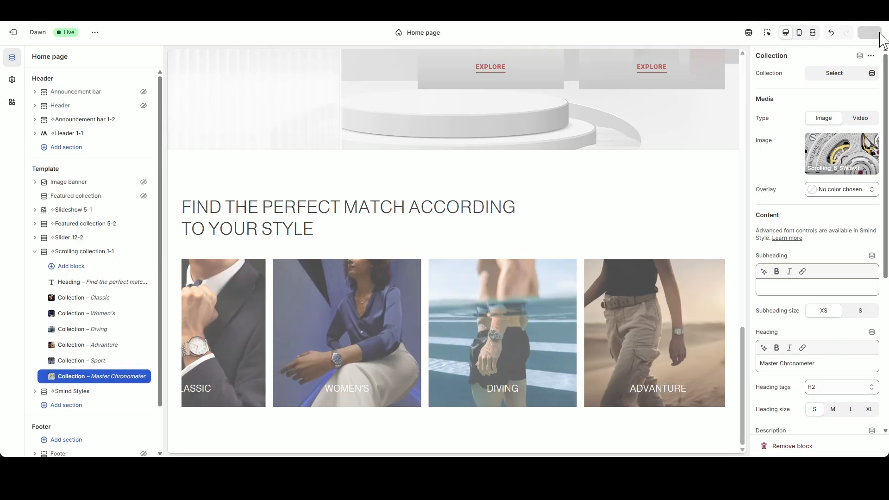
{"action": "left_click", "coordinate": [78, 252]}
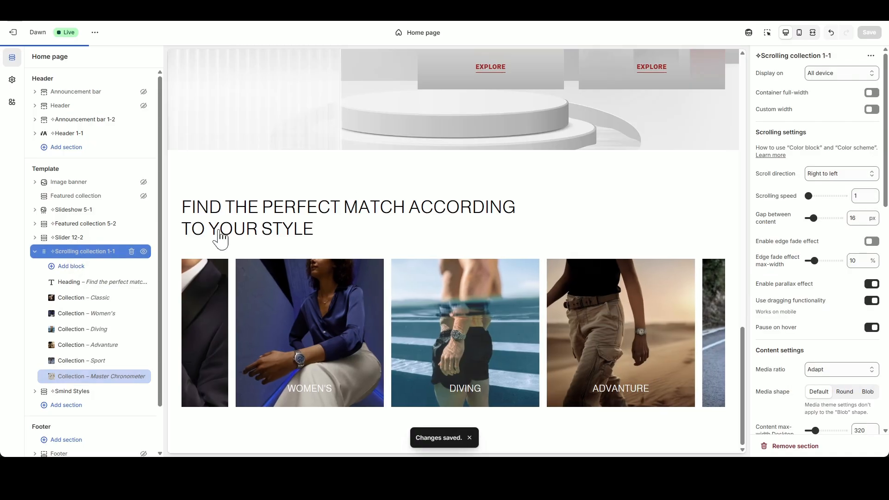
{"action": "left_click", "coordinate": [799, 32]}
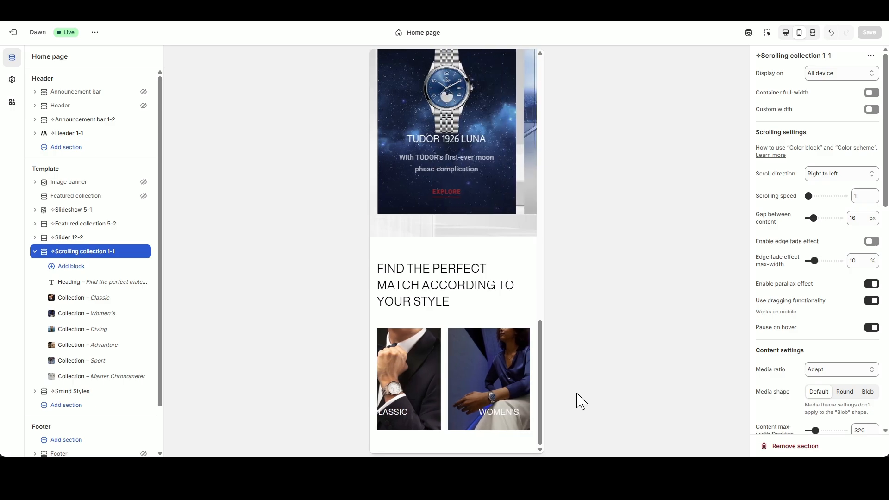
- Restore the desktop preview, and search Smind Sections for "Image With Text 5" to open Image with text 5-1 for customization
{"action": "left_click", "coordinate": [788, 33]}
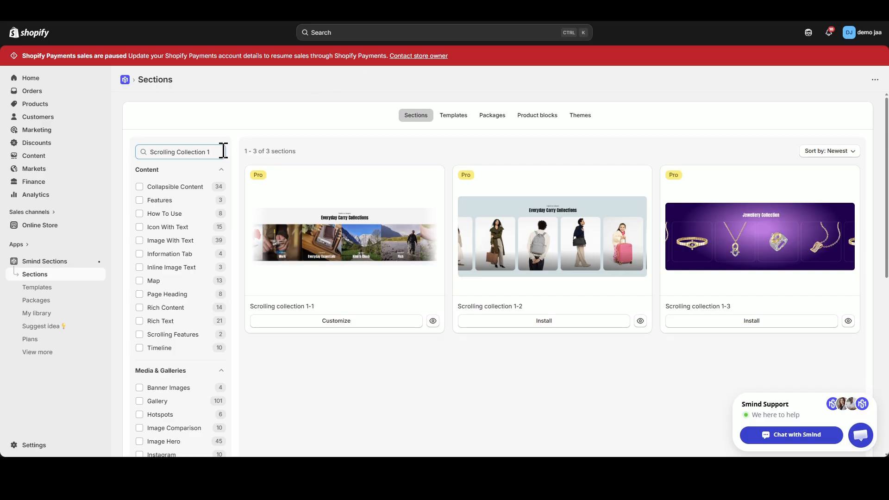
{"action": "left_click_drag", "start_coordinate": [222, 151], "coordinate": [111, 156]}
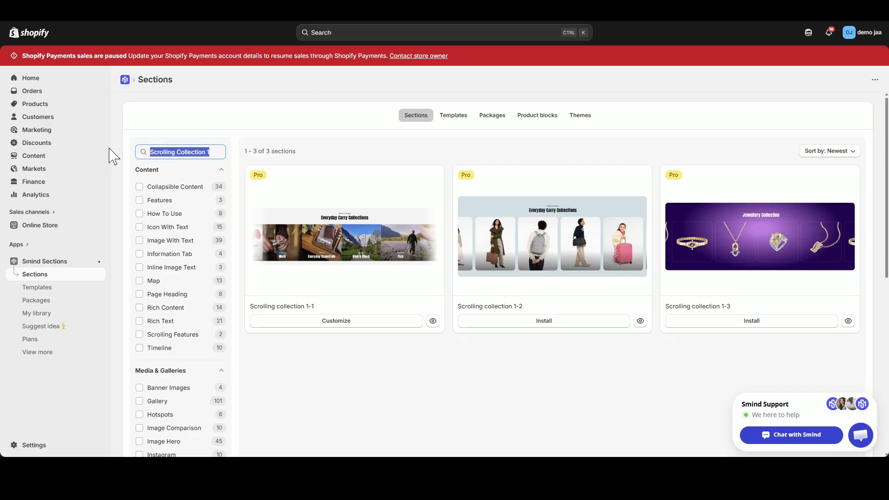
{"action": "type", "text": "Image With Tex"}
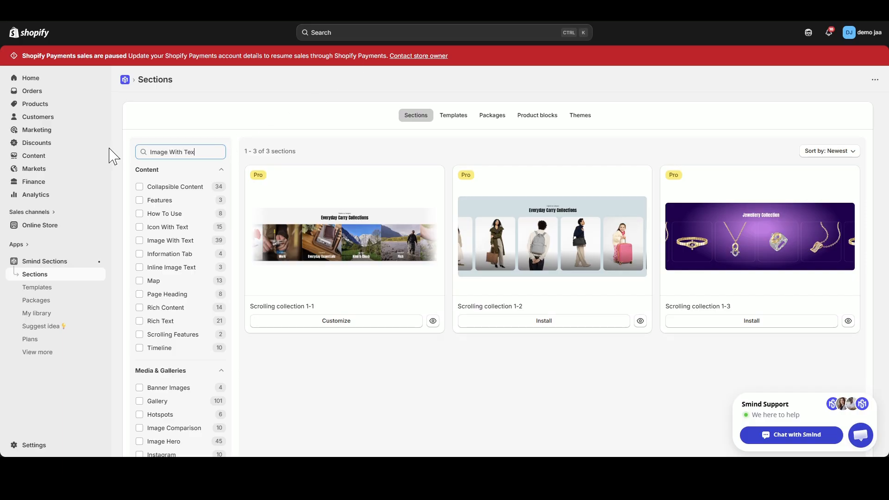
{"action": "type", "text": "t 5"}
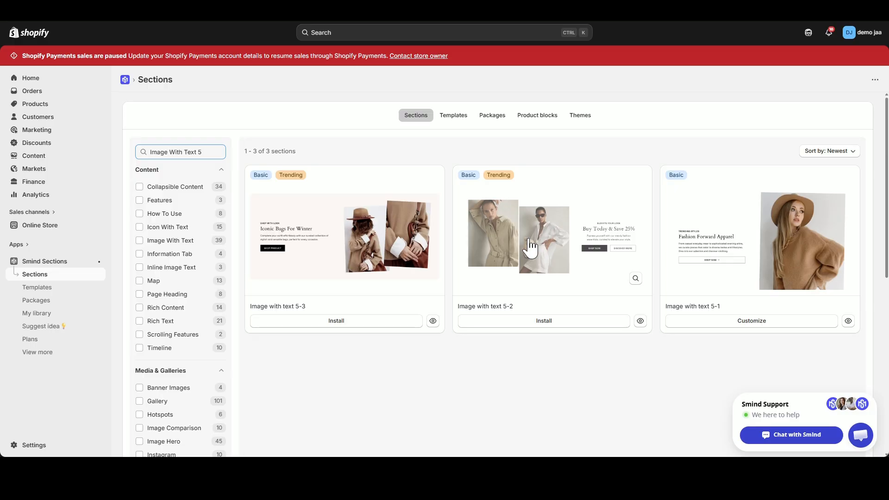
{"action": "left_click", "coordinate": [750, 327]}
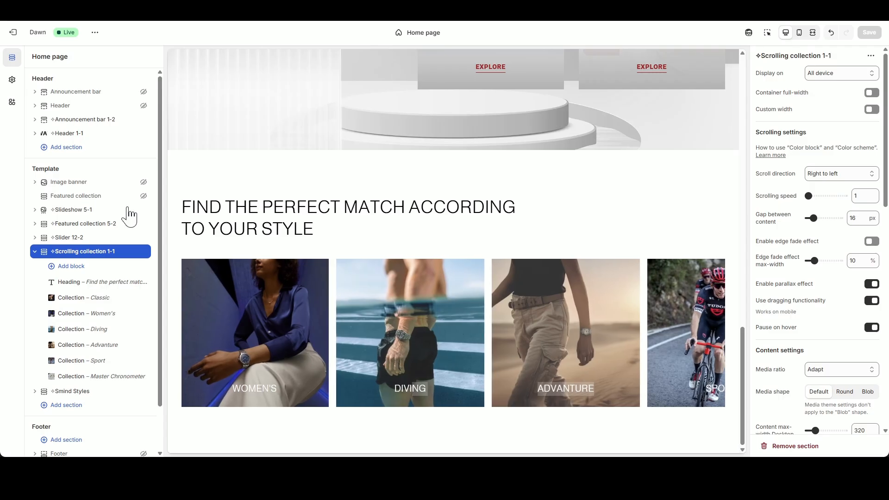
- Insert the Image with text 5-1 section directly below Scrolling collection 1-1 in the home page template
{"action": "left_click", "coordinate": [35, 251]}
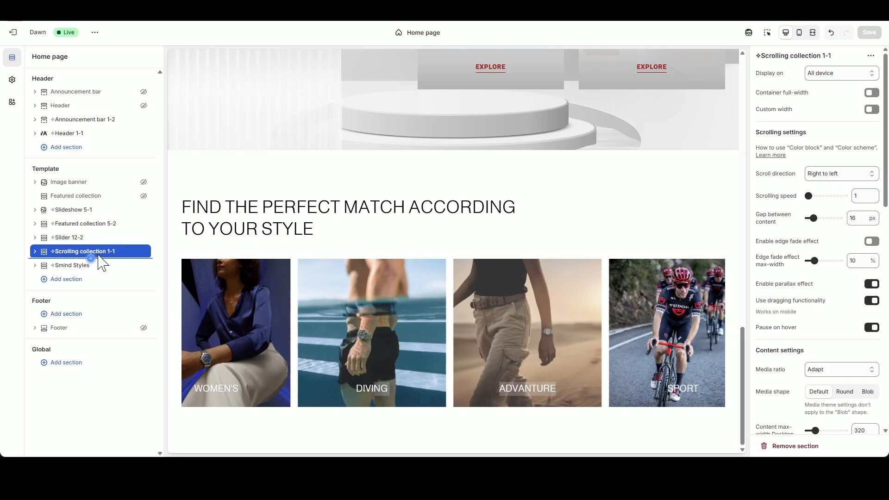
{"action": "left_click", "coordinate": [91, 258]}
{"action": "type", "text": "Image"}
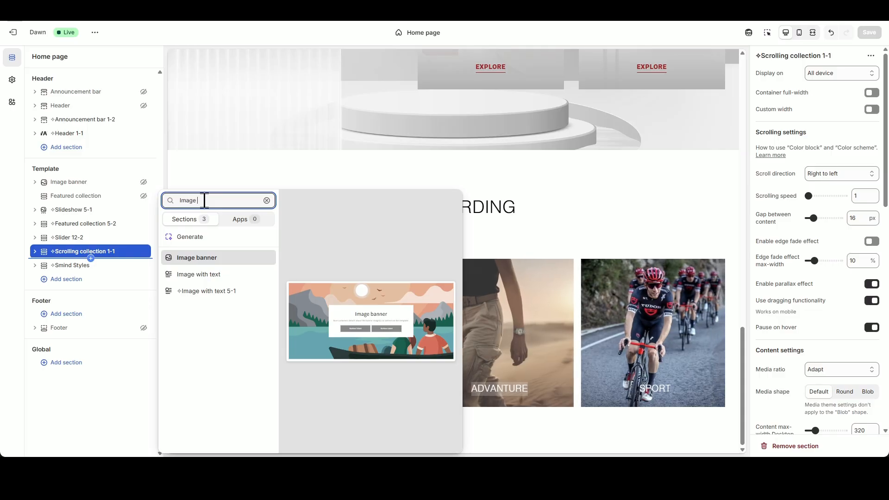
{"action": "type", "text": " With Text"}
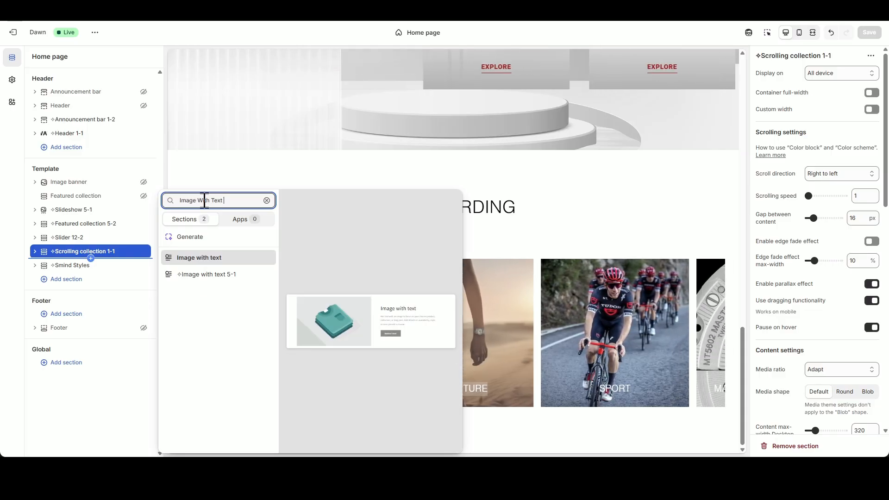
{"action": "type", "text": " 5"}
{"action": "left_click", "coordinate": [209, 257]}
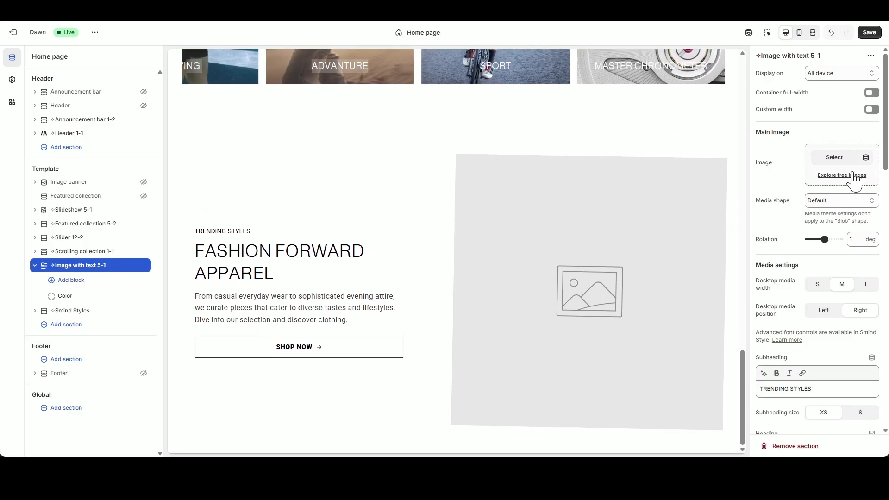
- Use IMWT_1_SW as the main image of the Image with text section and set its rotation to 0 degrees
{"action": "left_click", "coordinate": [835, 158]}
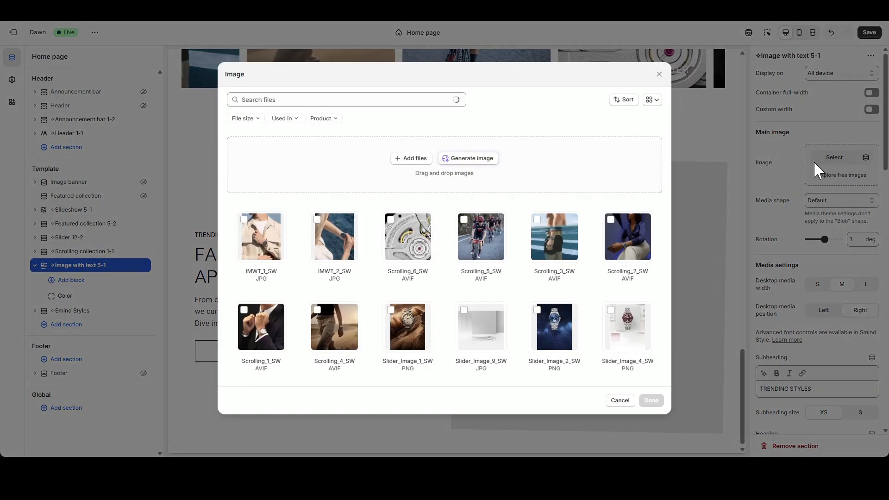
{"action": "left_click", "coordinate": [268, 246]}
{"action": "left_click", "coordinate": [656, 399]}
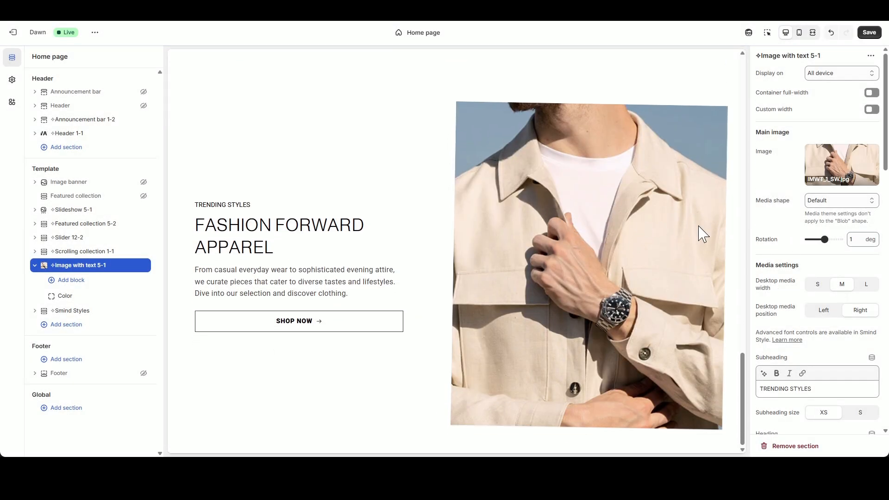
{"action": "double_click", "coordinate": [854, 239]}
{"action": "type", "text": "0"}
{"action": "left_click", "coordinate": [793, 231]}
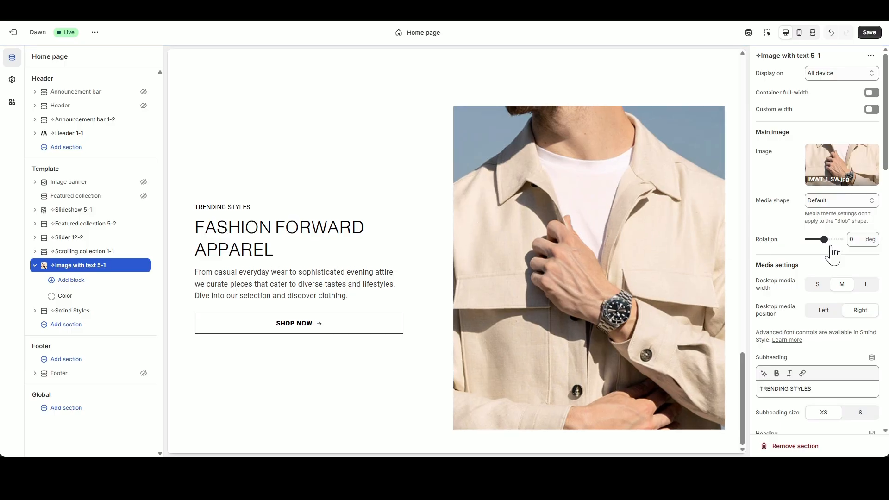
- Try a main image rotation of -9 degrees and return it to 0 degrees
{"action": "left_click", "coordinate": [817, 239]}
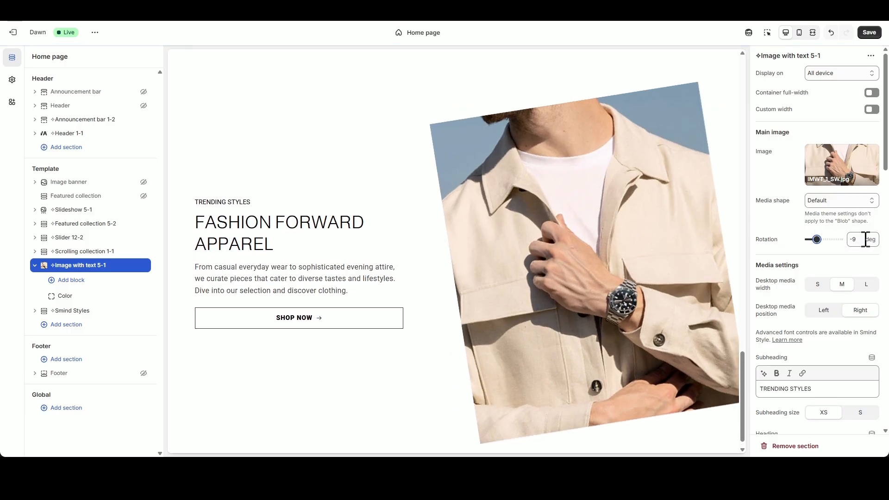
{"action": "double_click", "coordinate": [865, 239]}
{"action": "left_click_drag", "start_coordinate": [856, 240], "coordinate": [833, 240]}
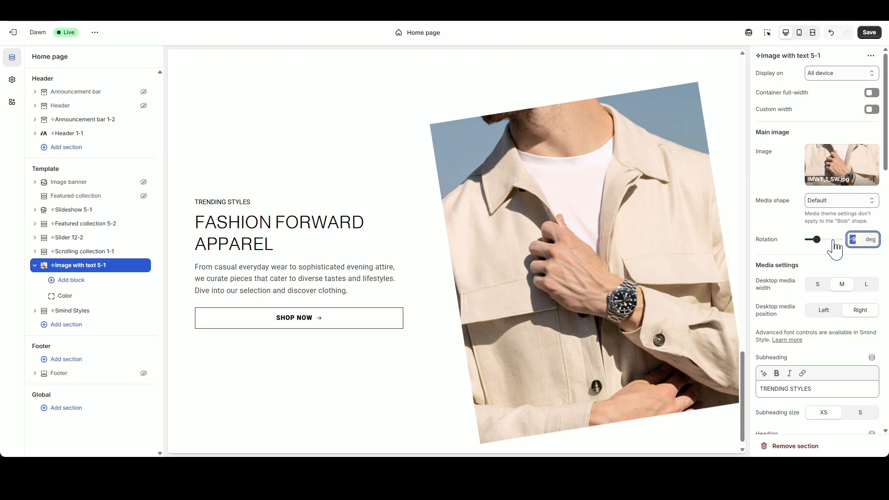
{"action": "type", "text": "0"}
{"action": "left_click", "coordinate": [782, 216]}
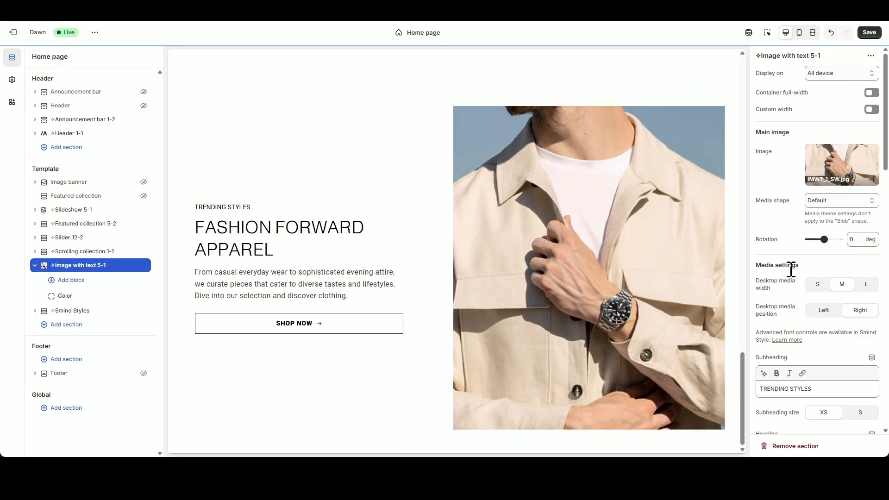
- Set the section's desktop media width to L and its desktop media position to Left
{"action": "left_click", "coordinate": [867, 288]}
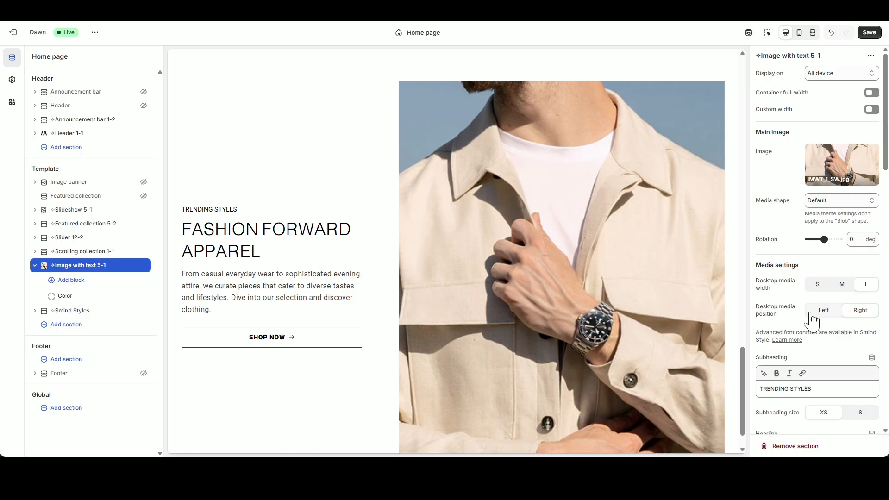
{"action": "left_click", "coordinate": [811, 313]}
- Set the section's subheading to "ABOUT US" and its heading to "A century of SWATCH"
{"action": "scroll", "coordinate": [797, 322], "scroll_direction": "down", "scroll_amount": 2}
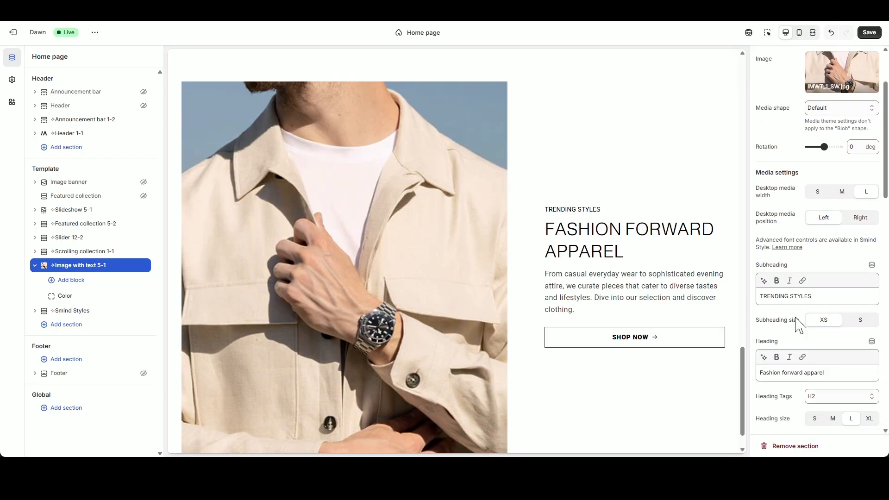
{"action": "left_click_drag", "start_coordinate": [807, 296], "coordinate": [736, 305]}
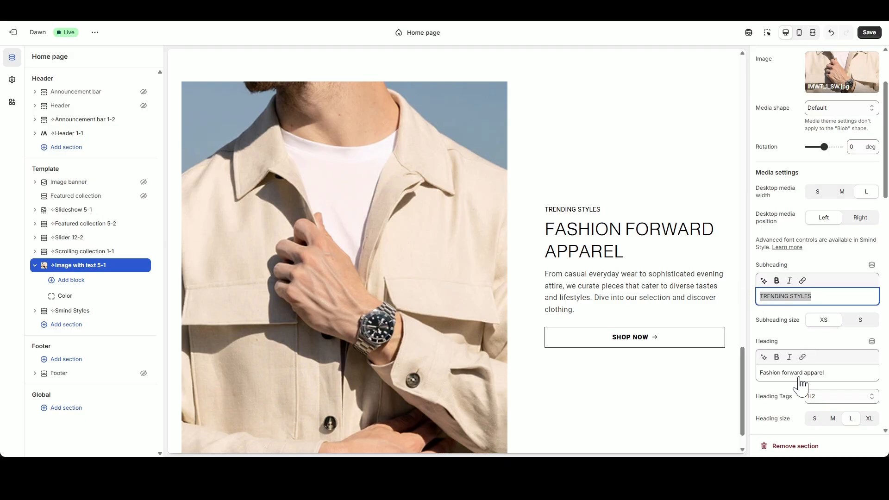
{"action": "key", "text": "alt+Tab"}
{"action": "type", "text": "ABOUT US"}
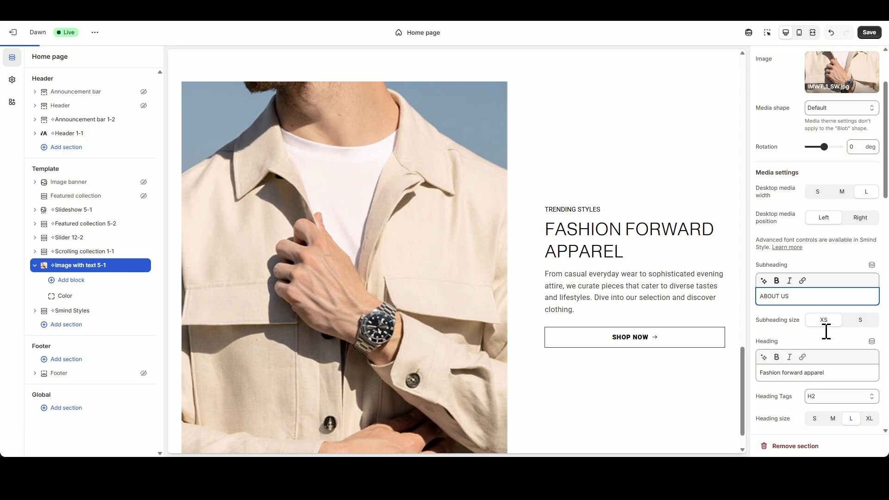
{"action": "scroll", "coordinate": [826, 331], "scroll_direction": "down", "scroll_amount": 1}
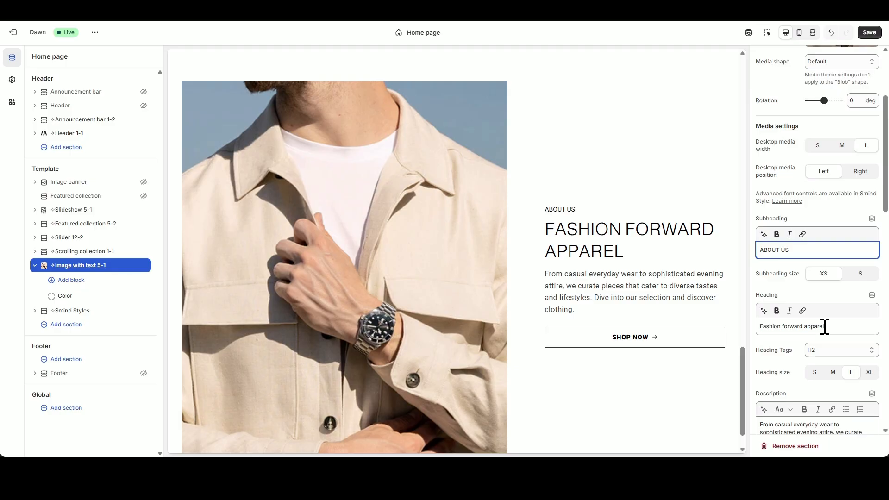
{"action": "key", "text": "ctrl+a"}
{"action": "type", "text": "A century of SWATCH"}
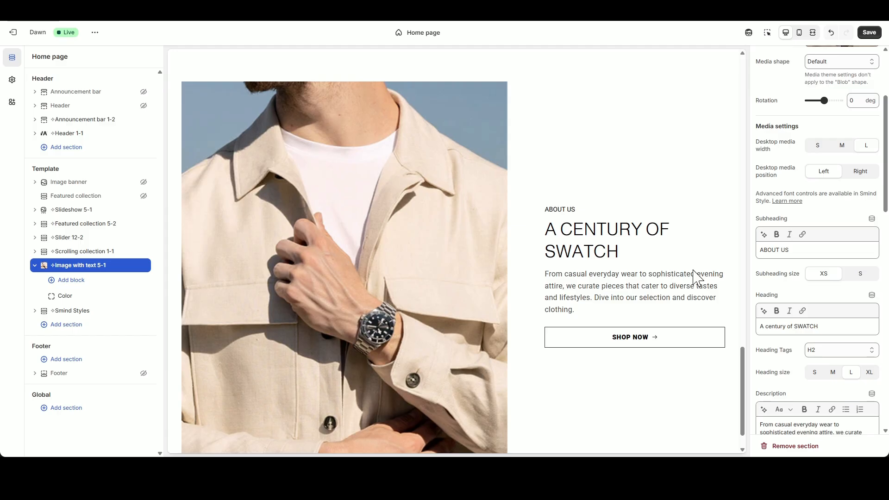
- Replace the description with the brand text from "SWATCH are rooted in exploration and innovation." through "Discover the latest SWATCH news and stories."
{"action": "scroll", "coordinate": [806, 365], "scroll_direction": "down", "scroll_amount": 2}
{"action": "left_click", "coordinate": [795, 340]}
{"action": "key", "text": "ctrl+a"}
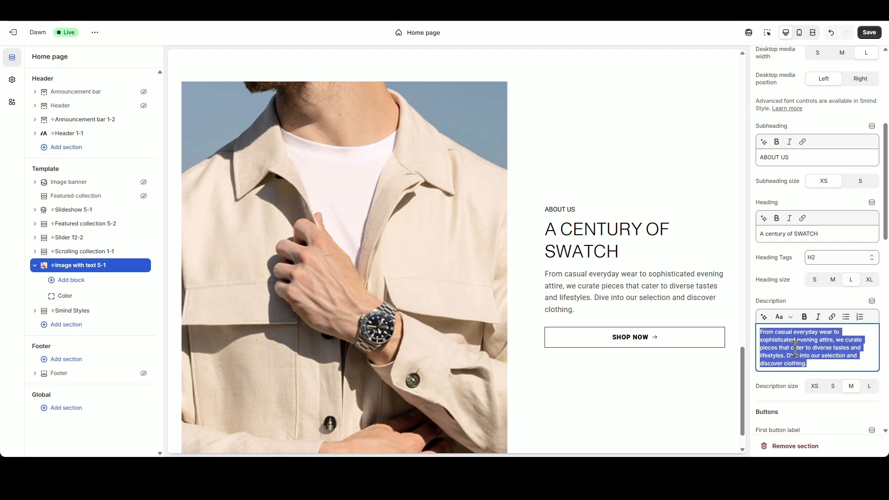
{"action": "type", "text": "SWATCH are rooted in exploration and innovation. Our philosophy extends beyond traditional watchmaking to embrace innovative technology, pioneering creativity and daring adventures. Through the SWATCH Mag, we invite you to explore the world of SWATCH. Our articles celebrate exceptional craftsmanship and stories of individuals who embody our spirit; who dare to venture beyond the known, and who seek experiences that broaden their horizons. Discover the latest SWATCH news and stories."}
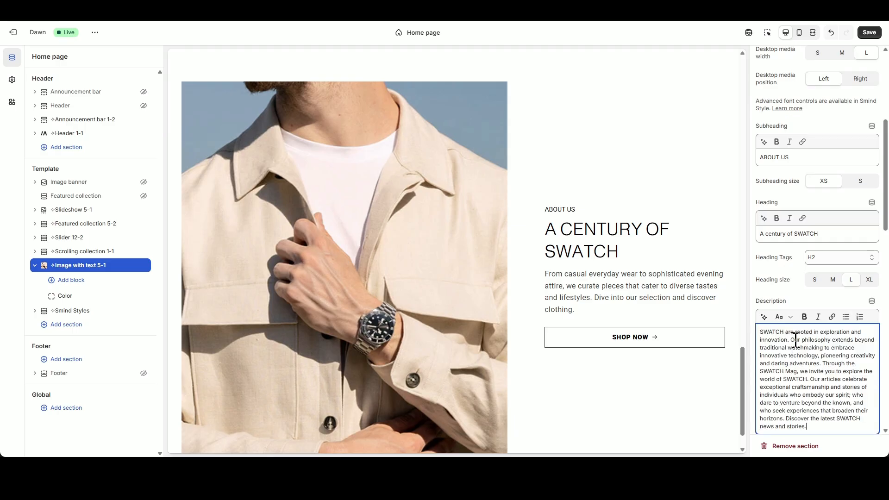
{"action": "left_click", "coordinate": [800, 297]}
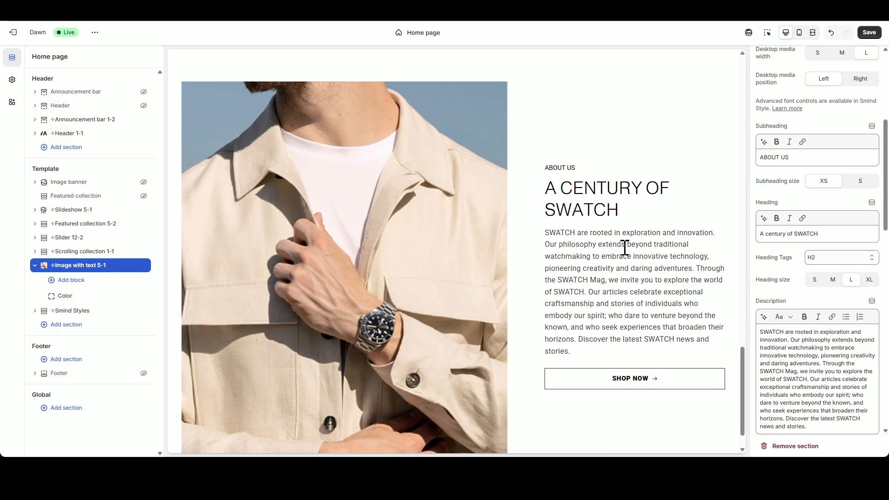
- Label the first button "DISCOVER MORE", link it to "#" and give it the Solid text style
{"action": "scroll", "coordinate": [815, 305], "scroll_direction": "down", "scroll_amount": 6}
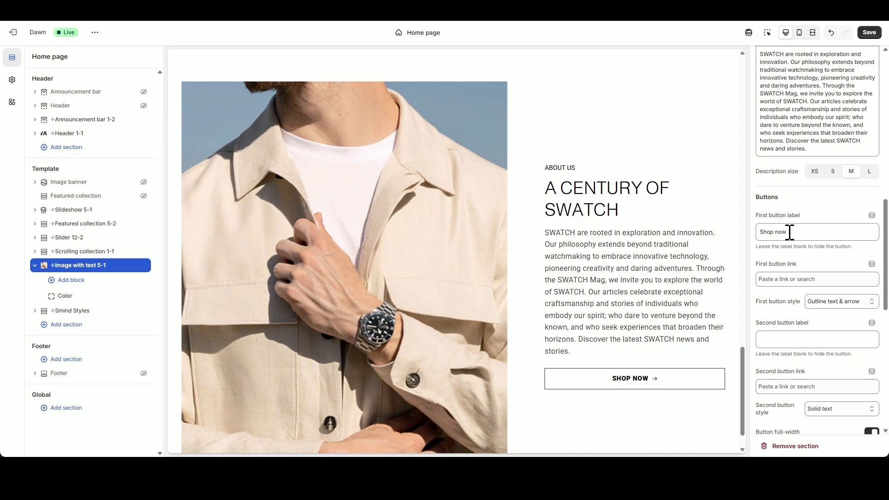
{"action": "triple_click", "coordinate": [790, 232]}
{"action": "type", "text": "DISCOVER MORE"}
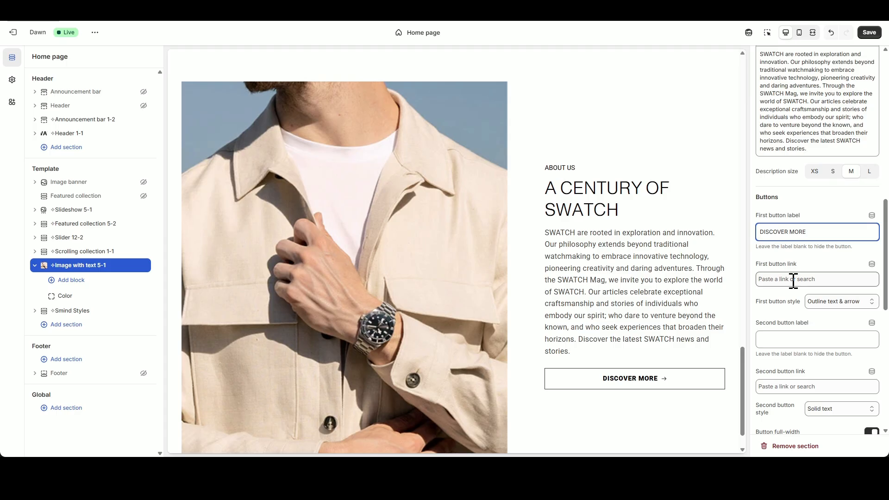
{"action": "left_click", "coordinate": [793, 280]}
{"action": "type", "text": "#"}
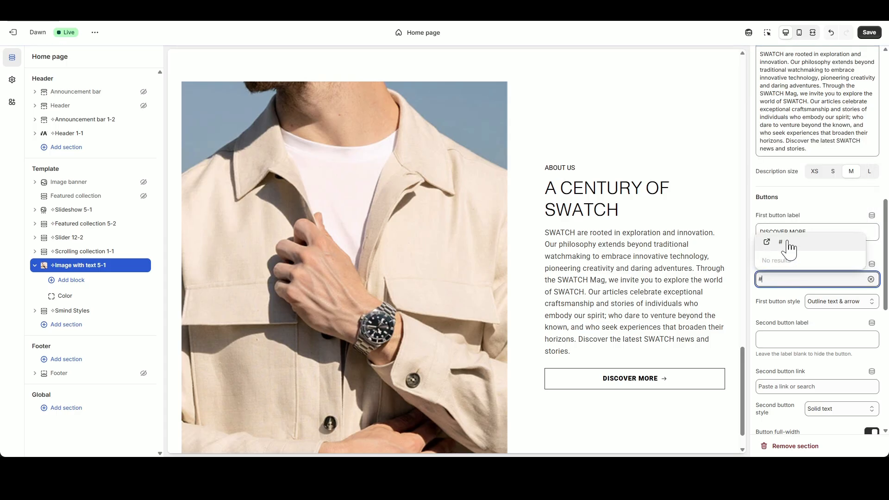
{"action": "key", "text": "Return"}
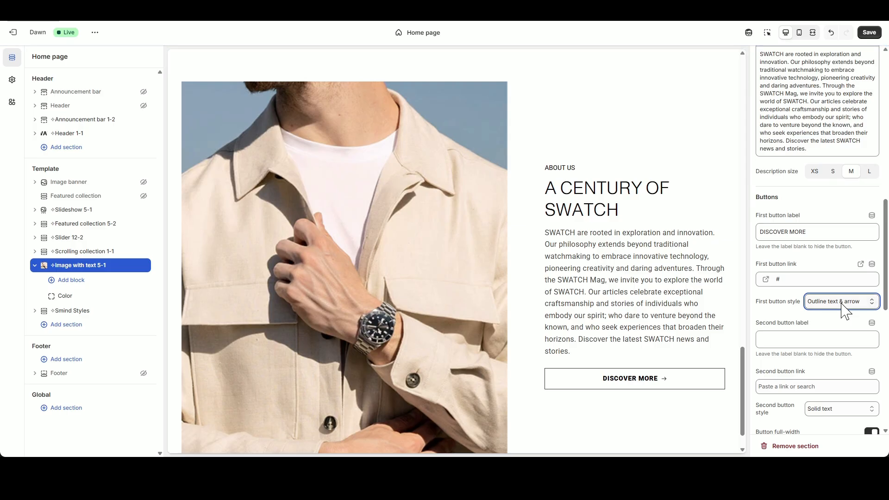
{"action": "left_click", "coordinate": [842, 302]}
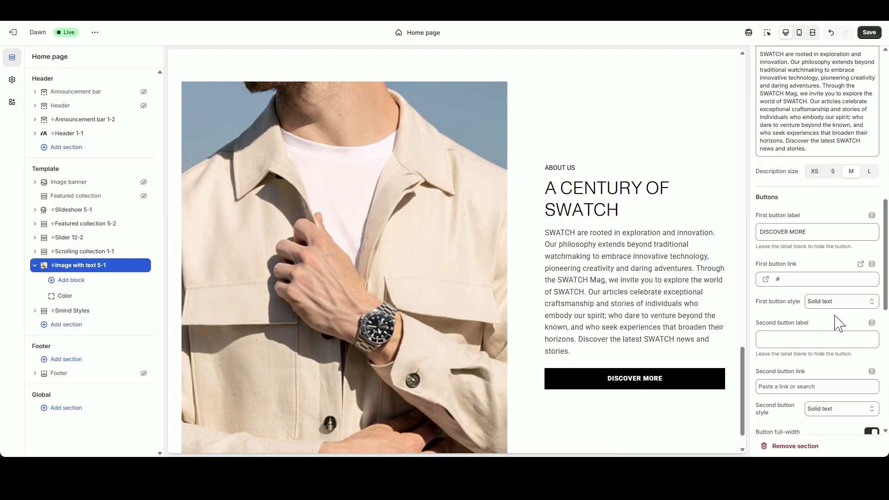
- Set the content position to Left and check the section's text in the fullscreen preview
{"action": "scroll", "coordinate": [839, 323], "scroll_direction": "down", "scroll_amount": 3}
{"action": "scroll", "coordinate": [835, 319], "scroll_direction": "down", "scroll_amount": 1}
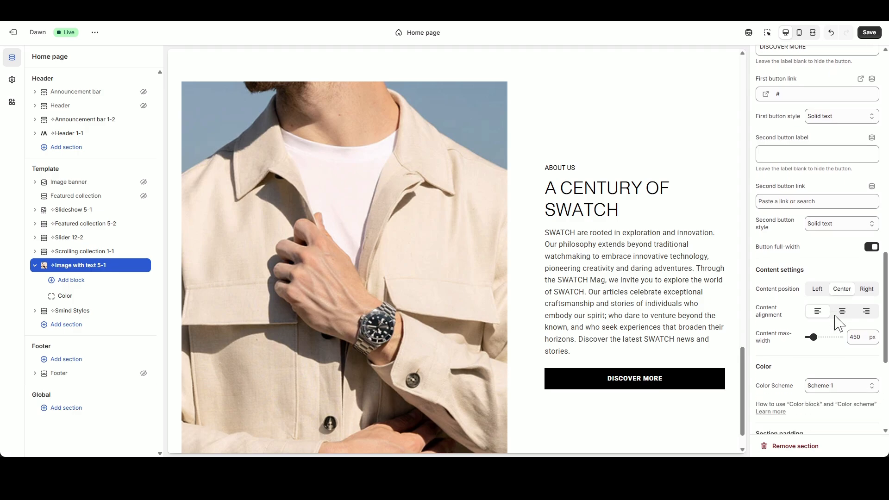
{"action": "left_click", "coordinate": [815, 290]}
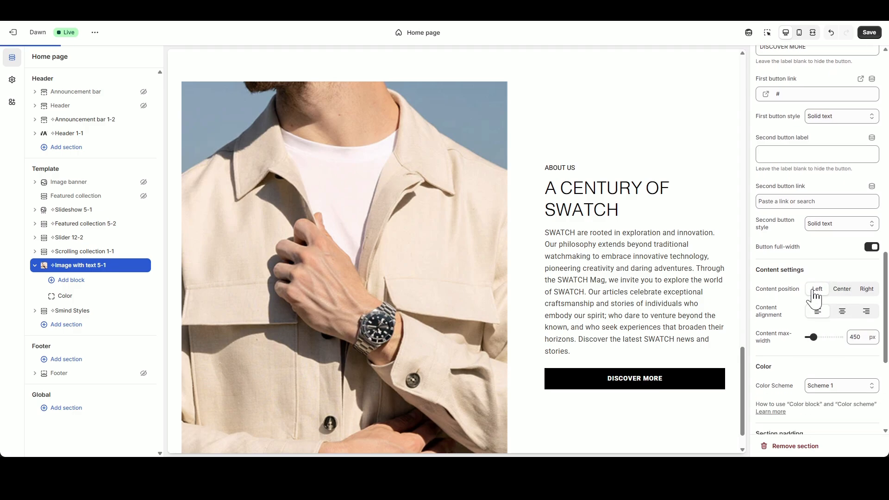
{"action": "left_click", "coordinate": [812, 34]}
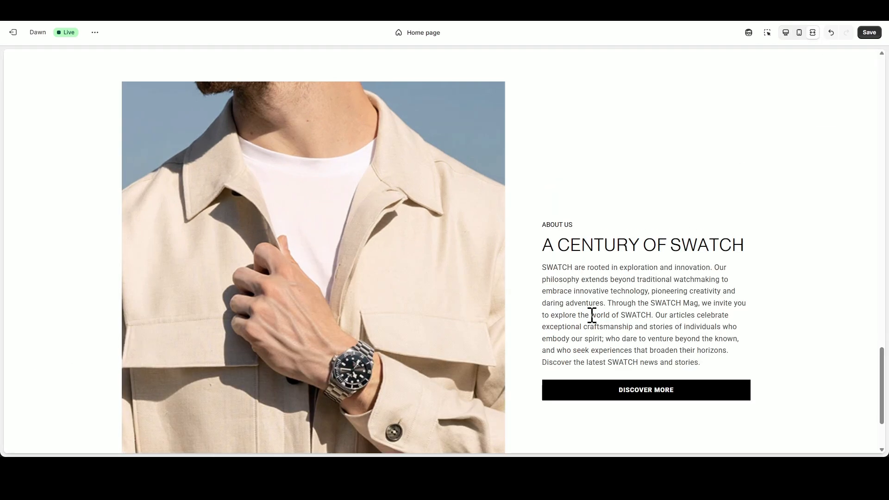
{"action": "left_click_drag", "start_coordinate": [600, 267], "coordinate": [749, 322]}
{"action": "scroll", "coordinate": [750, 329], "scroll_direction": "down", "scroll_amount": 1}
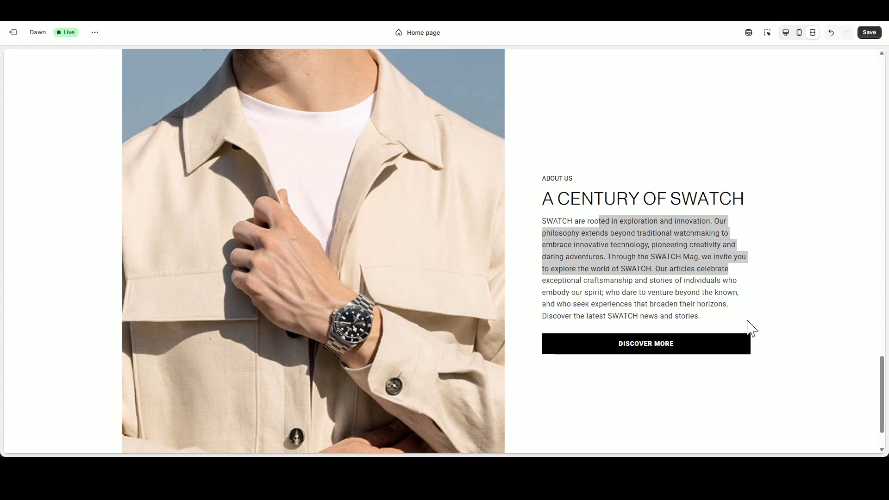
{"action": "left_click", "coordinate": [635, 247]}
{"action": "left_click", "coordinate": [812, 32]}
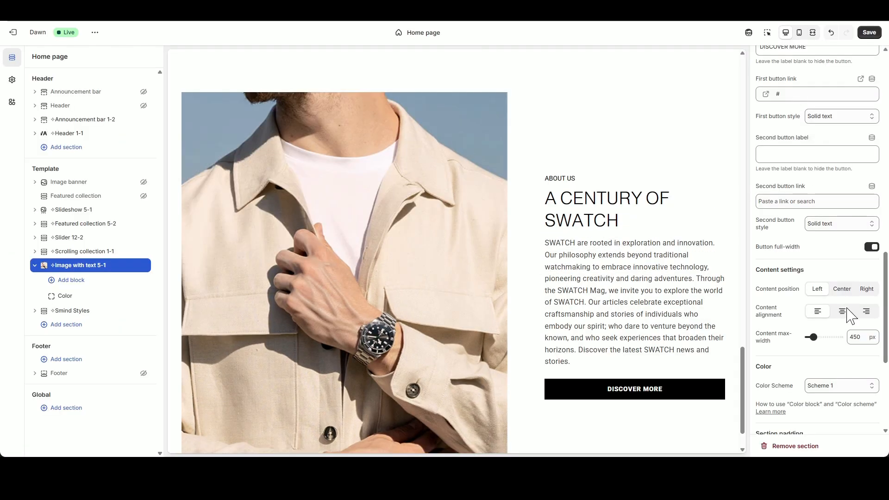
- Set the content max-width to 600 px and check the section in the fullscreen preview
{"action": "left_click_drag", "start_coordinate": [865, 335], "coordinate": [821, 341]}
{"action": "type", "text": "600"}
{"action": "left_click", "coordinate": [840, 263]}
{"action": "left_click", "coordinate": [813, 32]}
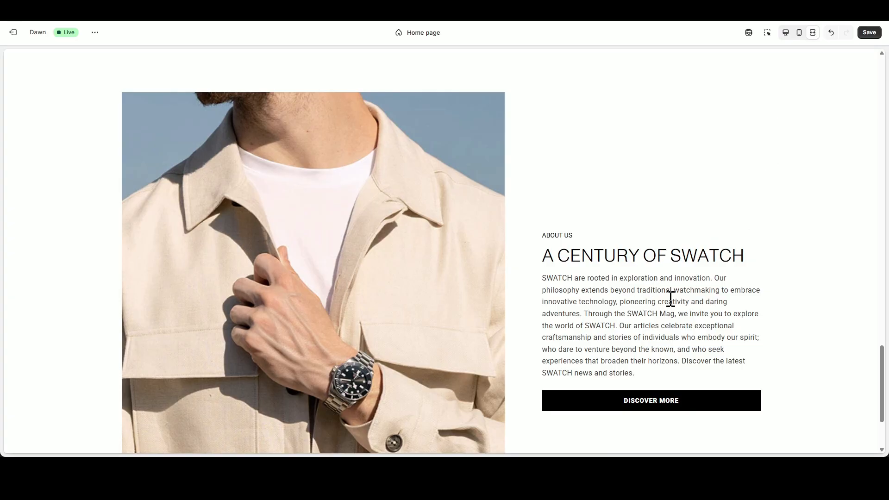
- Return to the desktop preview and delete the Color block from the Image with text 5-1 section
{"action": "left_click", "coordinate": [785, 32]}
{"action": "scroll", "coordinate": [853, 292], "scroll_direction": "down", "scroll_amount": 5}
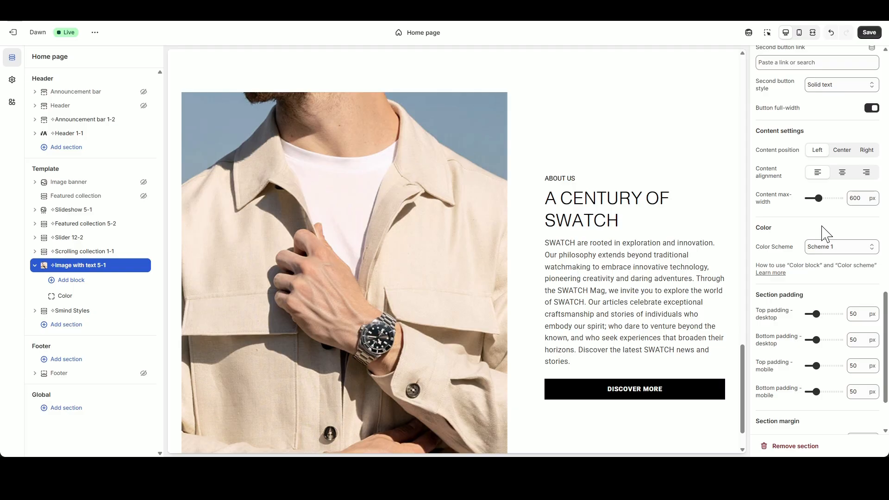
{"action": "left_click", "coordinate": [132, 295]}
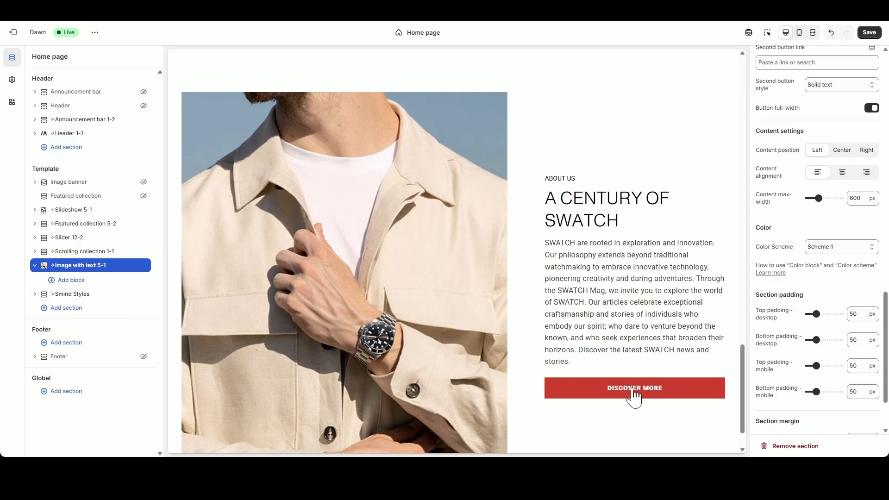
- Set the image-with-text section's desktop top padding to 0 px and desktop bottom padding to 100 px
{"action": "scroll", "coordinate": [602, 287], "scroll_direction": "up", "scroll_amount": 2}
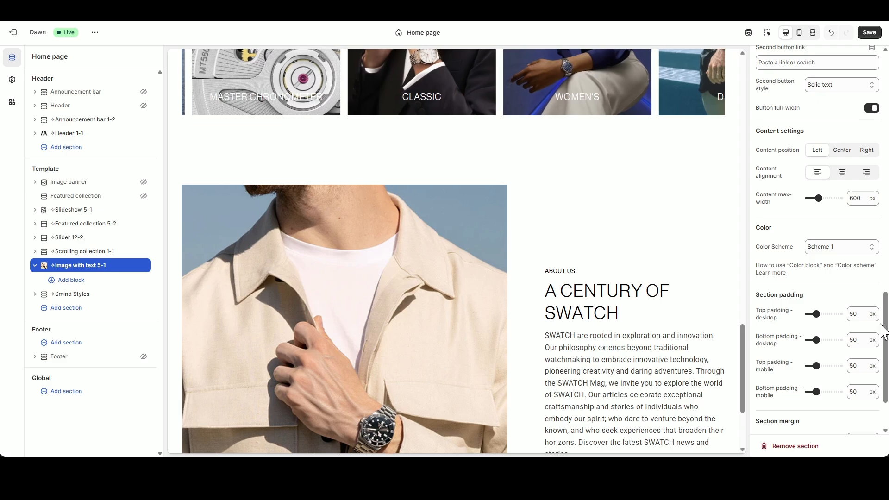
{"action": "left_click_drag", "start_coordinate": [815, 314], "coordinate": [808, 314]}
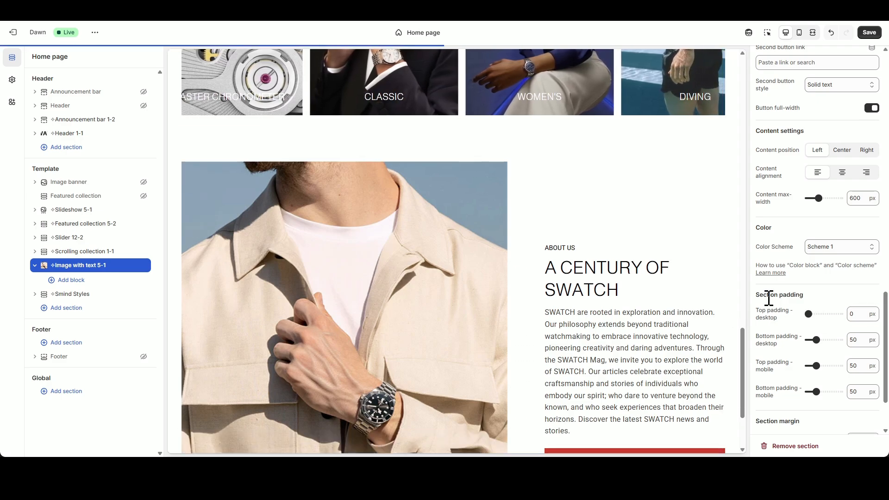
{"action": "scroll", "coordinate": [587, 311], "scroll_direction": "down", "scroll_amount": 3}
{"action": "left_click", "coordinate": [858, 342]}
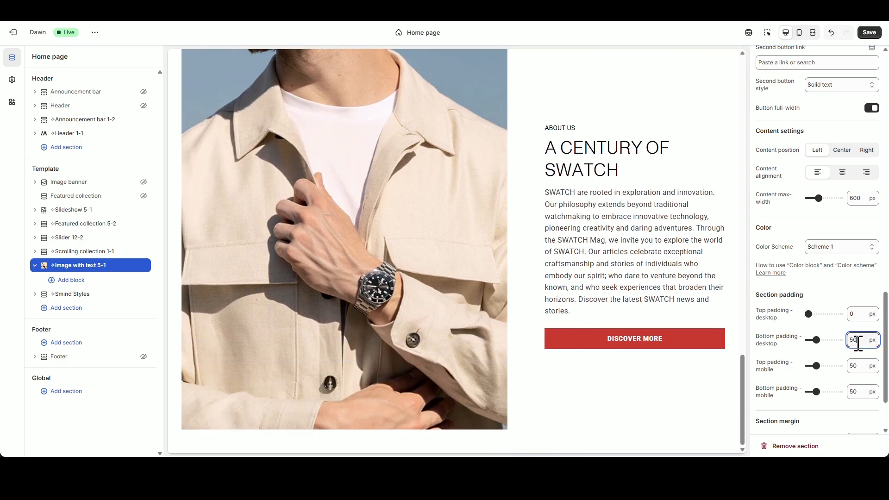
{"action": "type", "text": "100"}
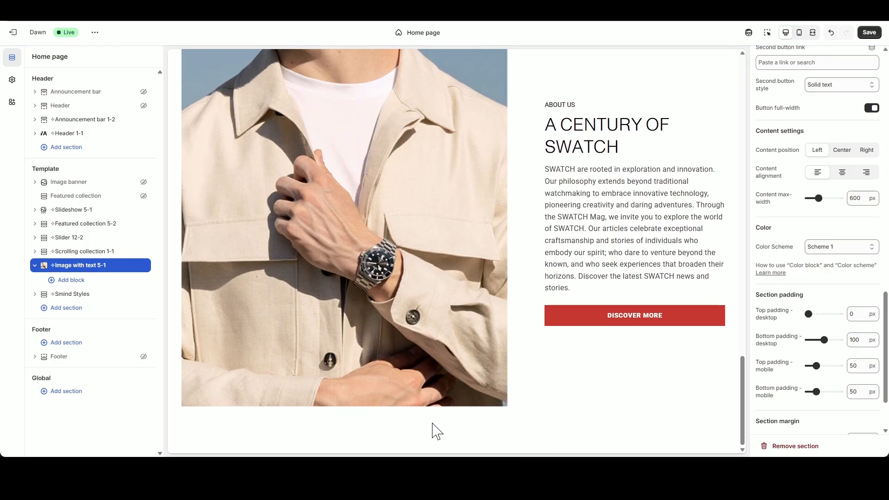
- Add a Second image block to the Image with text 5-1 section and assign it the IMWT_2_SW image
{"action": "left_click", "coordinate": [79, 280]}
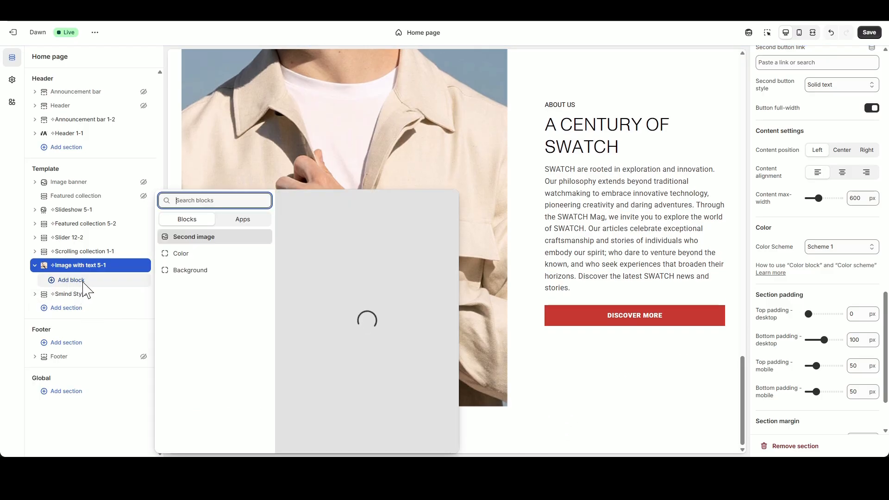
{"action": "left_click", "coordinate": [189, 237]}
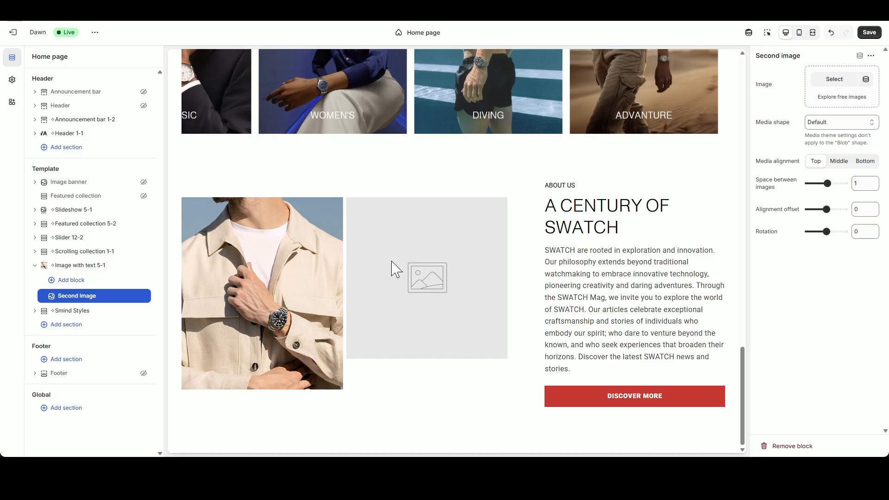
{"action": "left_click", "coordinate": [833, 79]}
{"action": "left_click", "coordinate": [334, 223]}
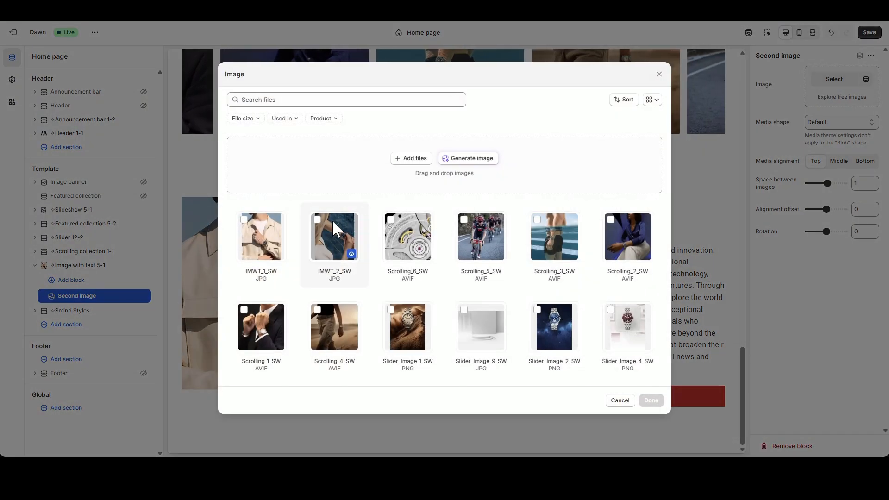
{"action": "left_click", "coordinate": [651, 400]}
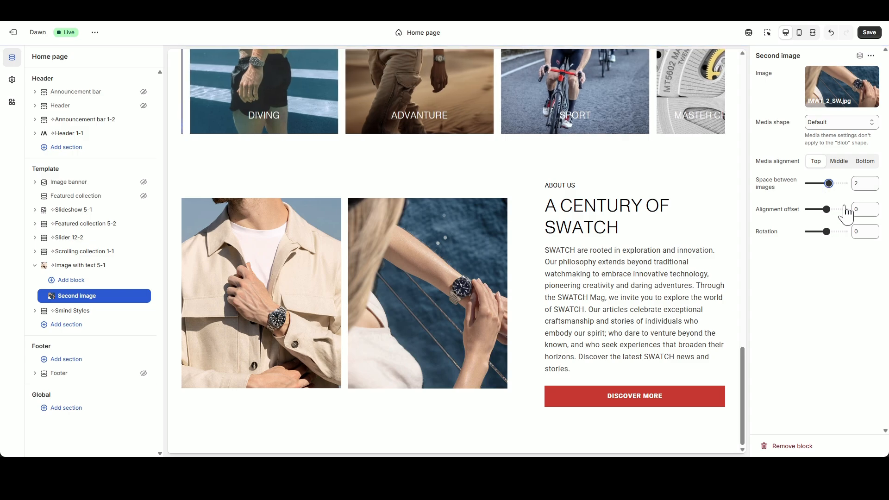
- Set the second image's space between images to 2 and alignment offset to 18, try a rotation, and reset it to 0
{"action": "mouse_move", "coordinate": [834, 210]}
{"action": "left_mouse_down"}
{"action": "mouse_move", "coordinate": [819, 211]}
{"action": "mouse_move", "coordinate": [836, 210]}
{"action": "left_mouse_up"}
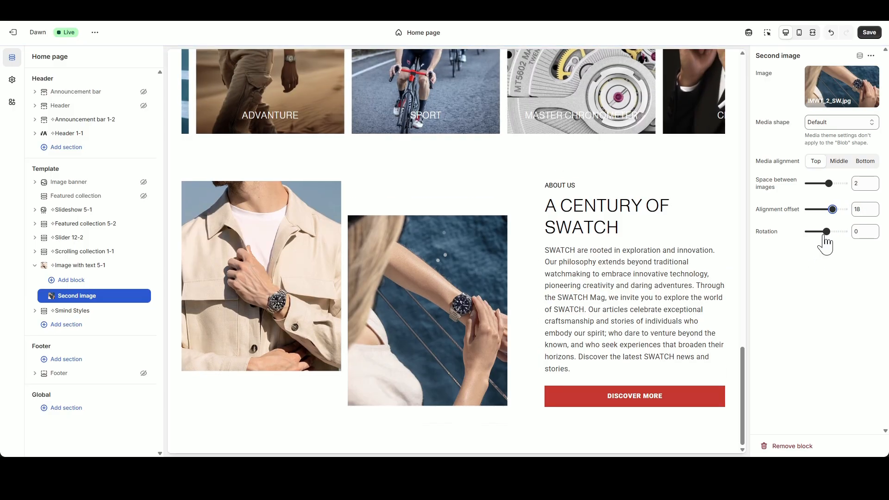
{"action": "mouse_move", "coordinate": [826, 231]}
{"action": "left_mouse_down"}
{"action": "mouse_move", "coordinate": [815, 231]}
{"action": "mouse_move", "coordinate": [829, 231]}
{"action": "left_mouse_up"}
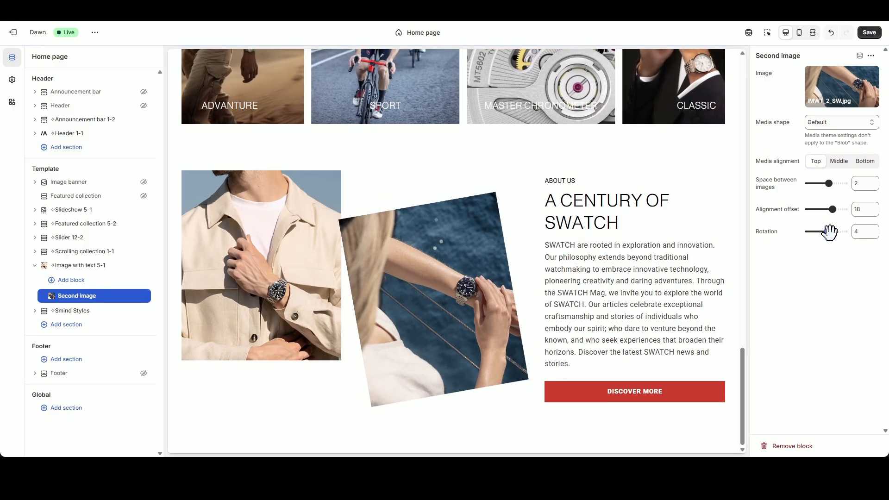
{"action": "double_click", "coordinate": [865, 231]}
{"action": "type", "text": "0"}
{"action": "left_click", "coordinate": [845, 259]}
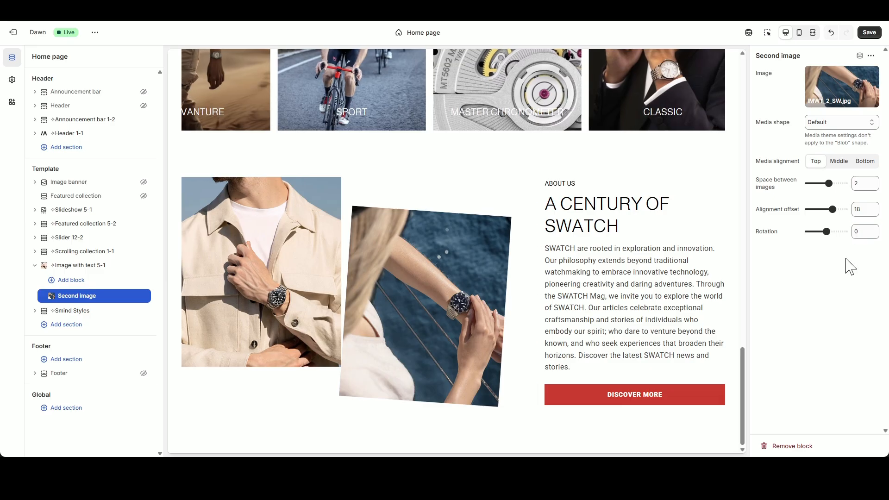
- Check the two-image section in the mobile preview and save the changes
{"action": "left_click", "coordinate": [800, 33]}
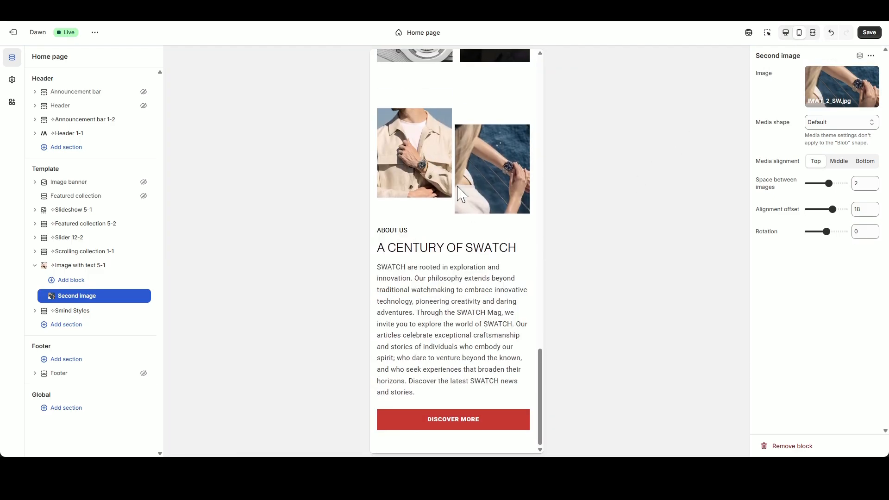
{"action": "scroll", "coordinate": [462, 194], "scroll_direction": "up", "scroll_amount": 1}
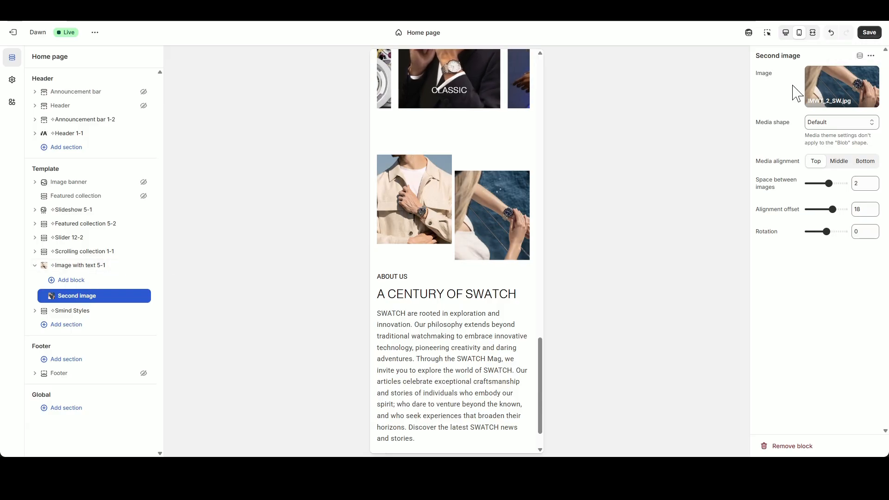
{"action": "left_click", "coordinate": [868, 33]}
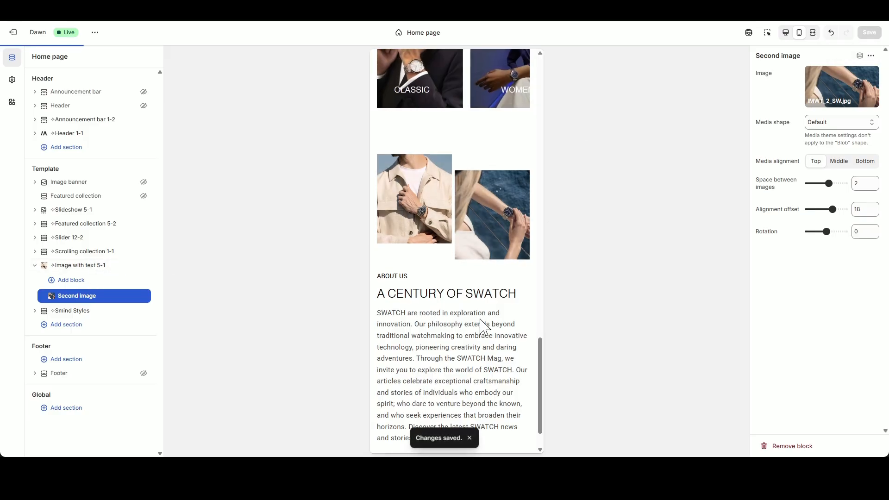
- Return to the desktop preview and view the third slide of the slideshow at the start of the page
{"action": "left_click", "coordinate": [786, 32]}
{"action": "left_click", "coordinate": [84, 267]}
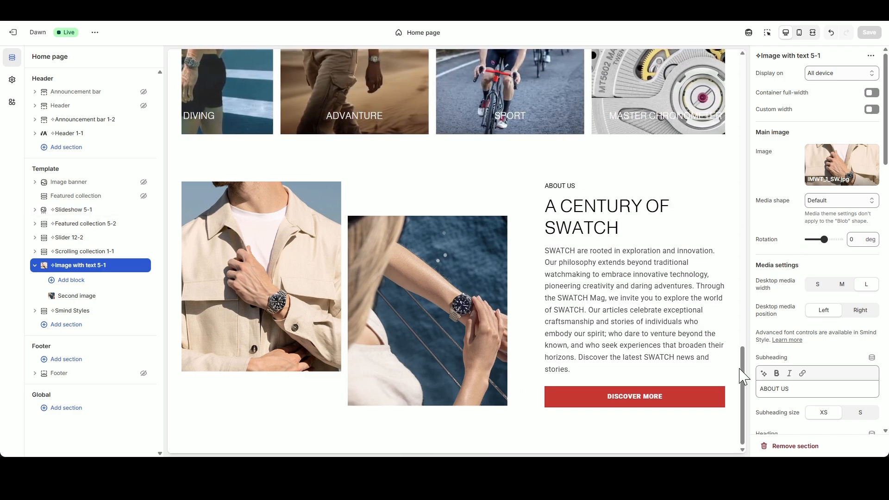
{"action": "left_click_drag", "start_coordinate": [742, 377], "coordinate": [737, 82]}
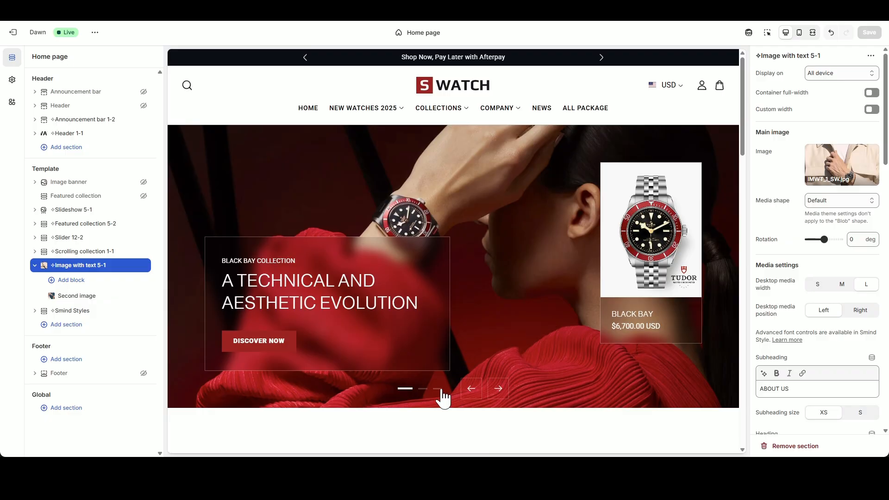
{"action": "left_click", "coordinate": [438, 389]}
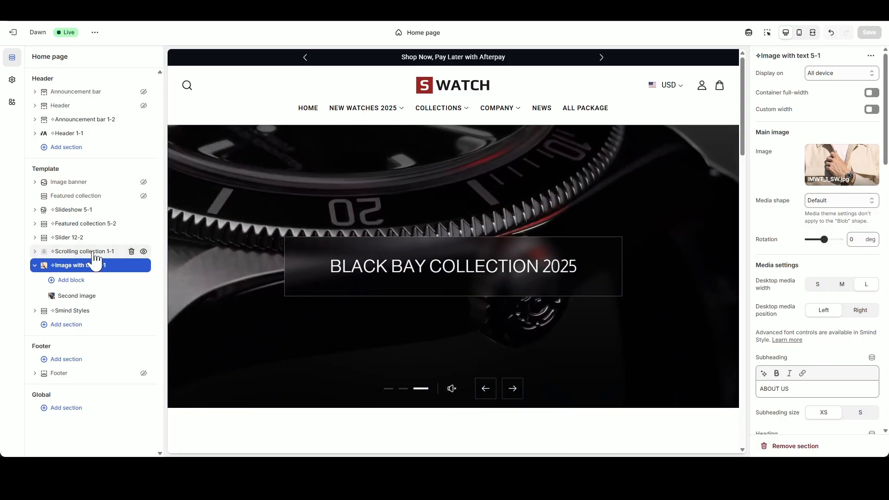
- Duplicate the Slideshow 5-1 section and move the copy directly below Image with text 5-1
{"action": "left_click", "coordinate": [35, 264]}
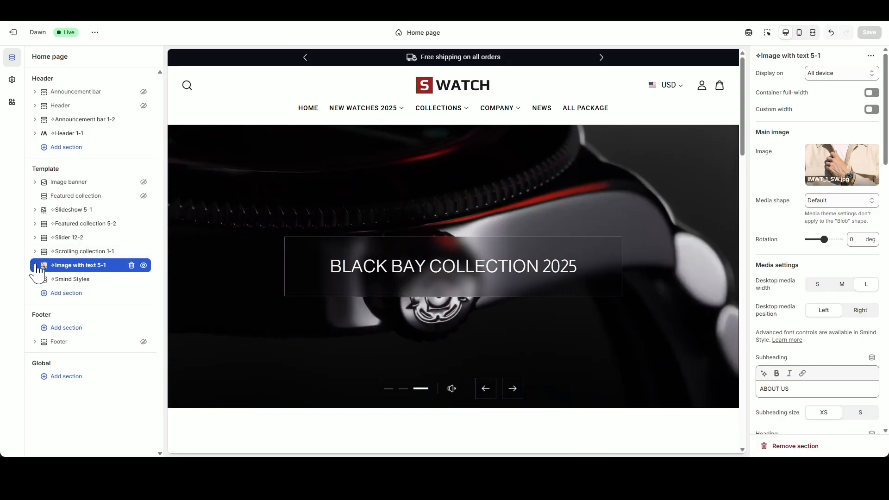
{"action": "right_click", "coordinate": [75, 218]}
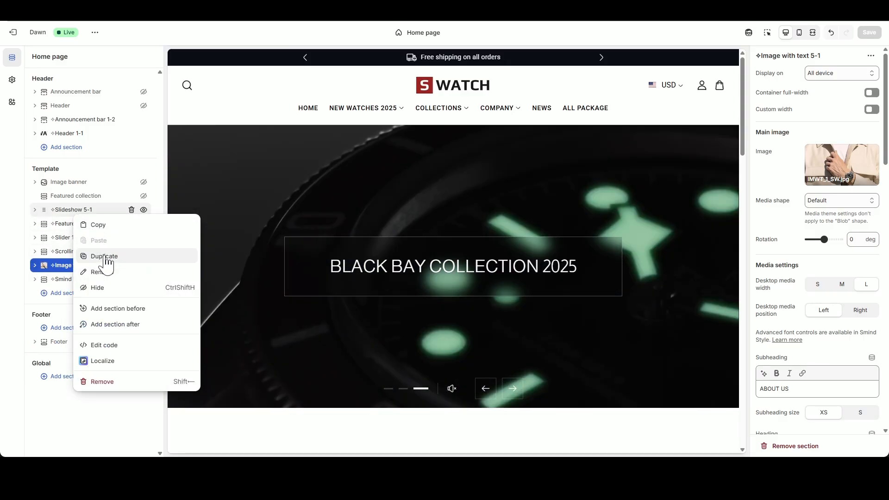
{"action": "left_click", "coordinate": [104, 256]}
{"action": "left_click_drag", "start_coordinate": [44, 224], "coordinate": [74, 285]}
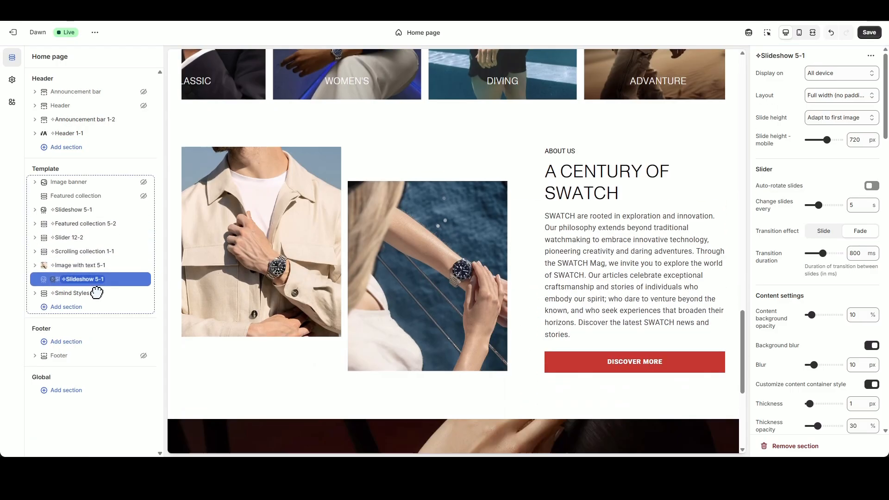
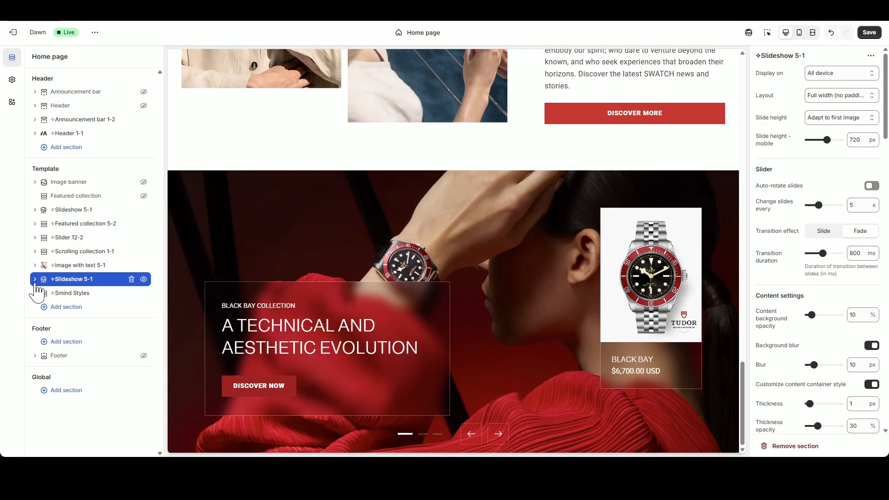
- Delete the first two slider items from the duplicated slideshow, keeping only the "Black bay collection 2025" slide
{"action": "left_click", "coordinate": [34, 279]}
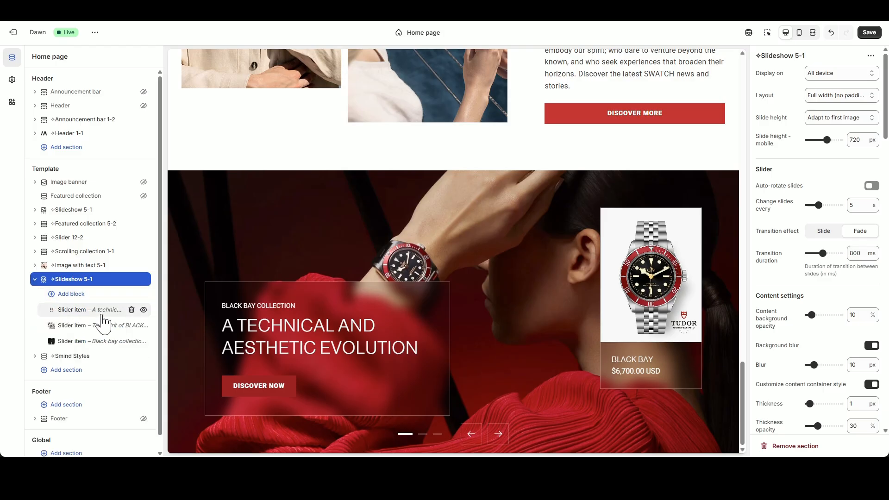
{"action": "left_click", "coordinate": [131, 310]}
{"action": "left_click", "coordinate": [132, 310]}
- Replace the remaining slide's video with cHORNO.mp4 and disable its sound control
{"action": "left_click", "coordinate": [90, 310]}
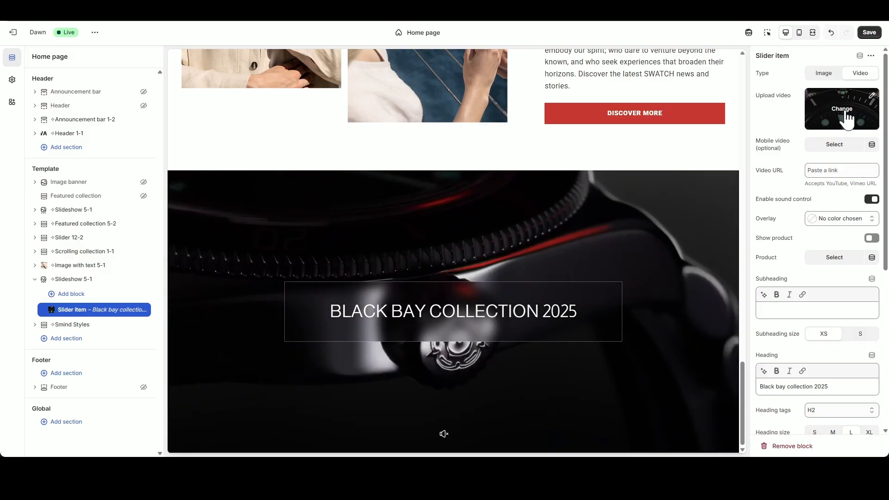
{"action": "left_click", "coordinate": [841, 109]}
{"action": "left_click", "coordinate": [815, 144]}
{"action": "left_click", "coordinate": [623, 231]}
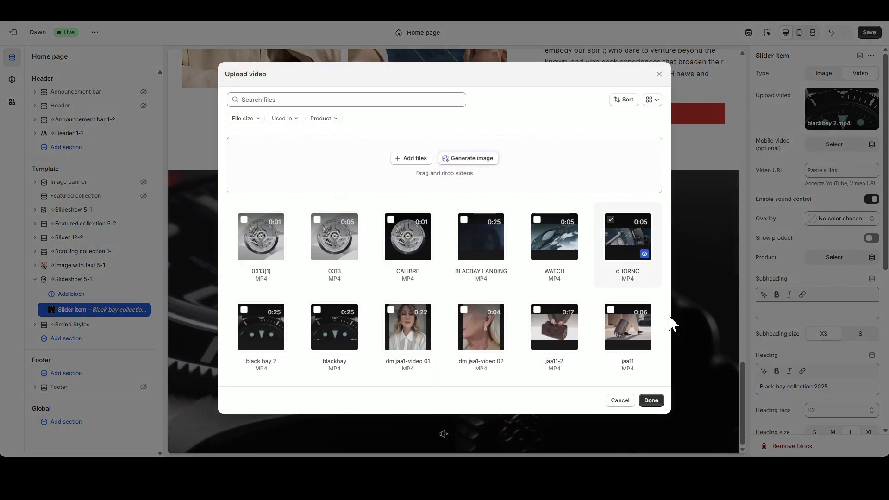
{"action": "left_click", "coordinate": [655, 404]}
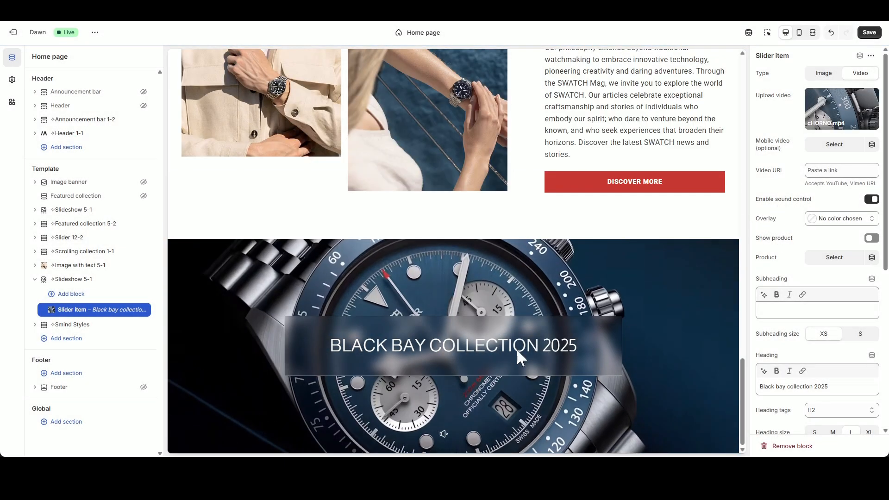
{"action": "left_click", "coordinate": [872, 199]}
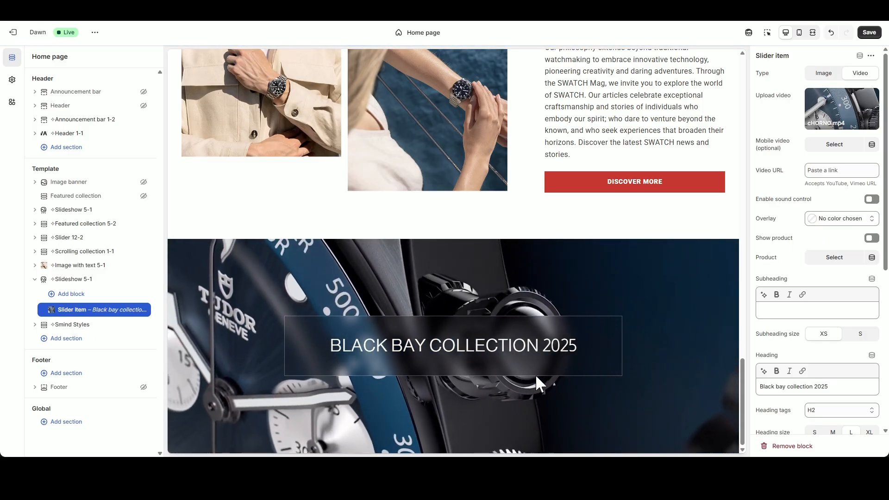
- Apply the green-to-yellow linear gradient as the slide's overlay and move its first color stop to 0%
{"action": "left_click", "coordinate": [840, 219]}
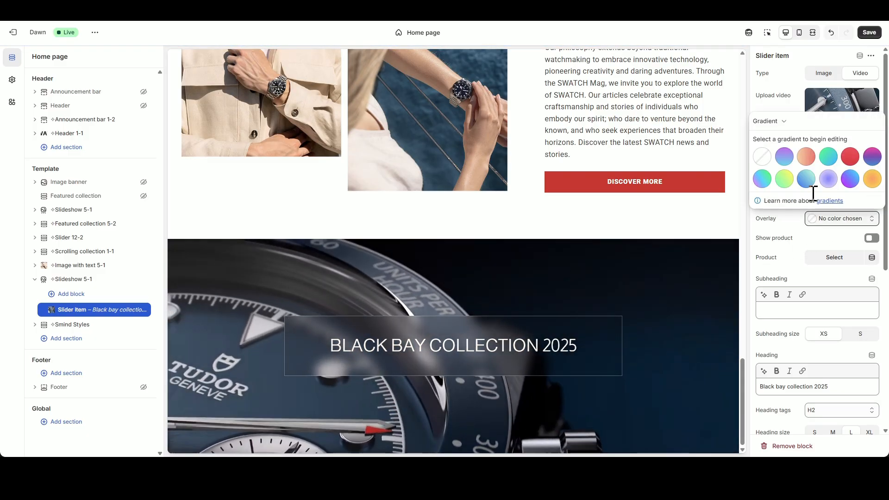
{"action": "left_click", "coordinate": [785, 179]}
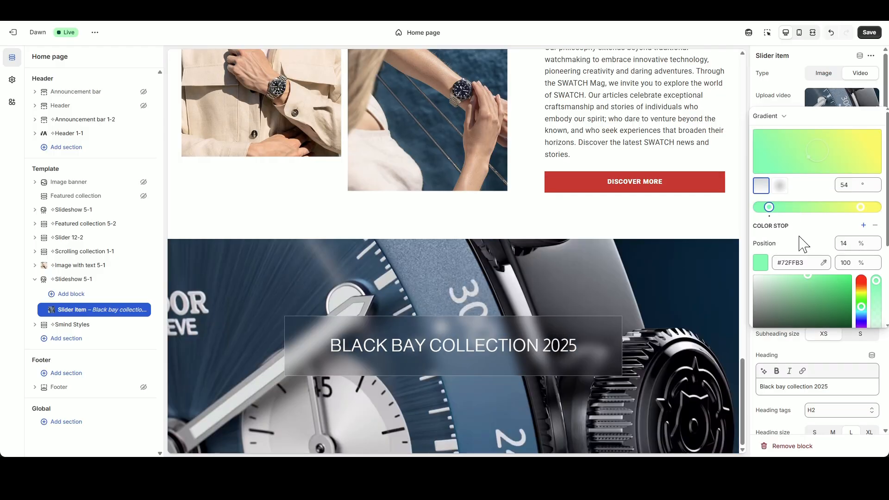
{"action": "left_click_drag", "start_coordinate": [769, 208], "coordinate": [748, 212]}
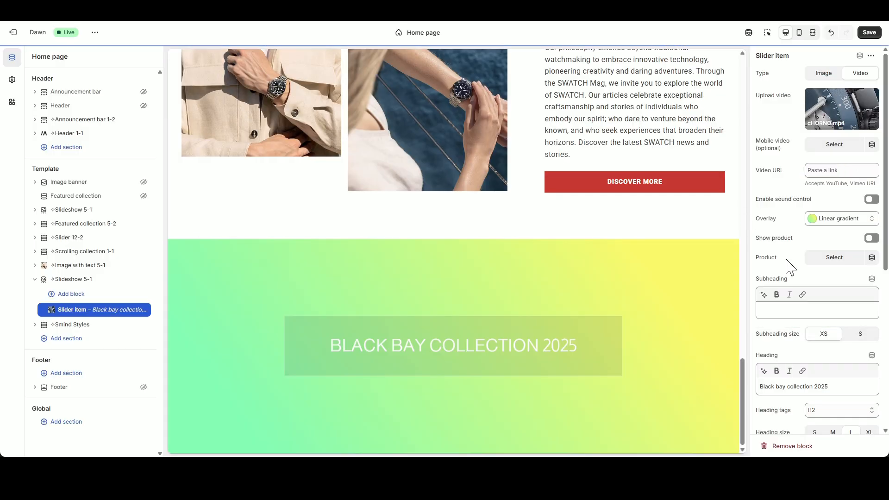
- Change the overlay gradient's first color stop to black (#000000)
{"action": "left_click", "coordinate": [816, 219]}
{"action": "scroll", "coordinate": [805, 366], "scroll_direction": "down", "scroll_amount": 3}
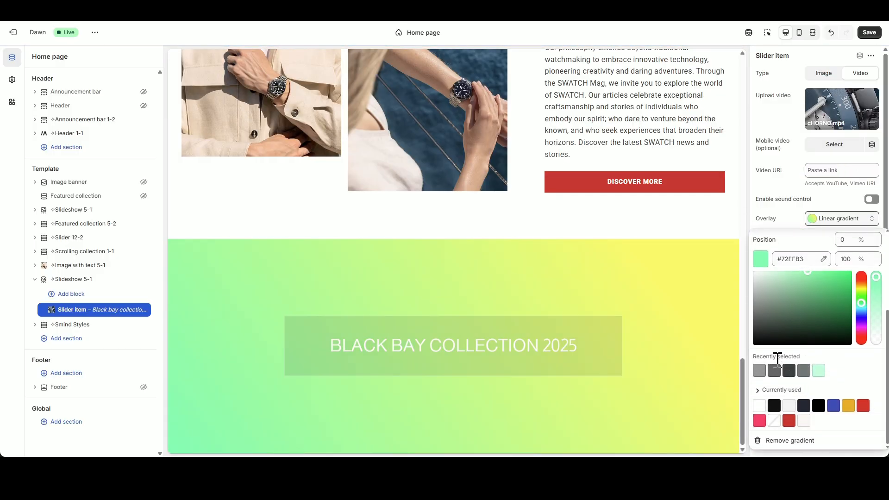
{"action": "left_click", "coordinate": [818, 406]}
- Move the overlay gradient's yellow color stop to 100% and change it to black (#000000)
{"action": "scroll", "coordinate": [838, 384], "scroll_direction": "up", "scroll_amount": 3}
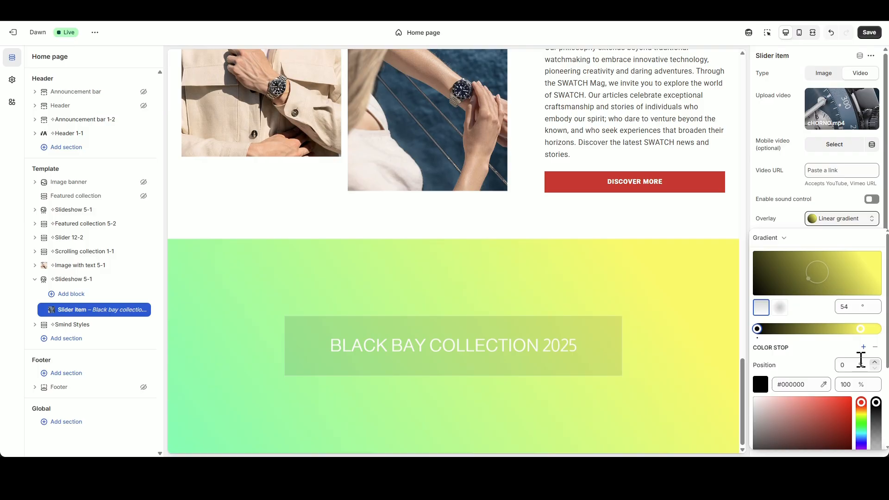
{"action": "left_click", "coordinate": [874, 328]}
{"action": "scroll", "coordinate": [825, 397], "scroll_direction": "down", "scroll_amount": 3}
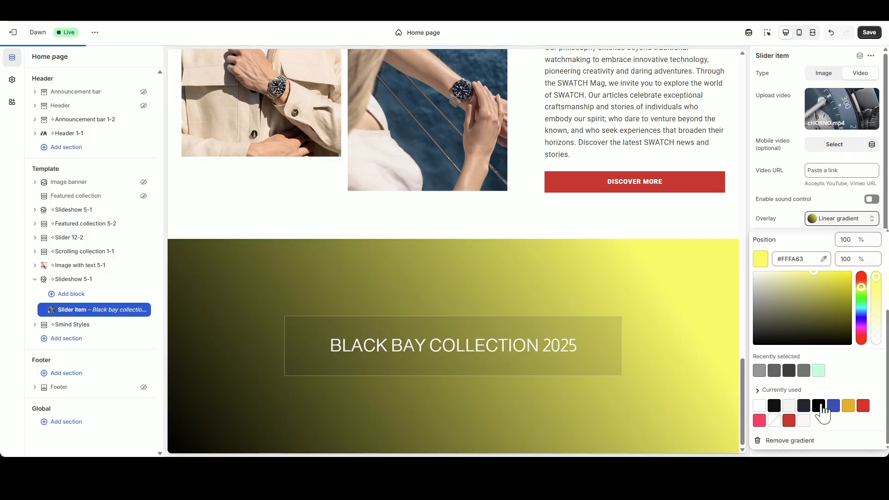
{"action": "left_click", "coordinate": [819, 405]}
{"action": "scroll", "coordinate": [828, 384], "scroll_direction": "up", "scroll_amount": 3}
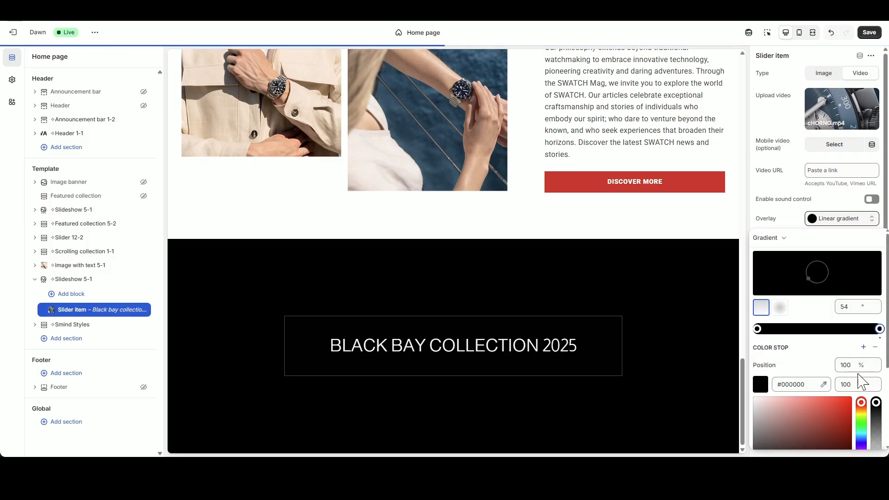
- Set the opacity of both black color stops in the slide's overlay gradient to 40%
{"action": "double_click", "coordinate": [845, 384]}
{"action": "type", "text": "40"}
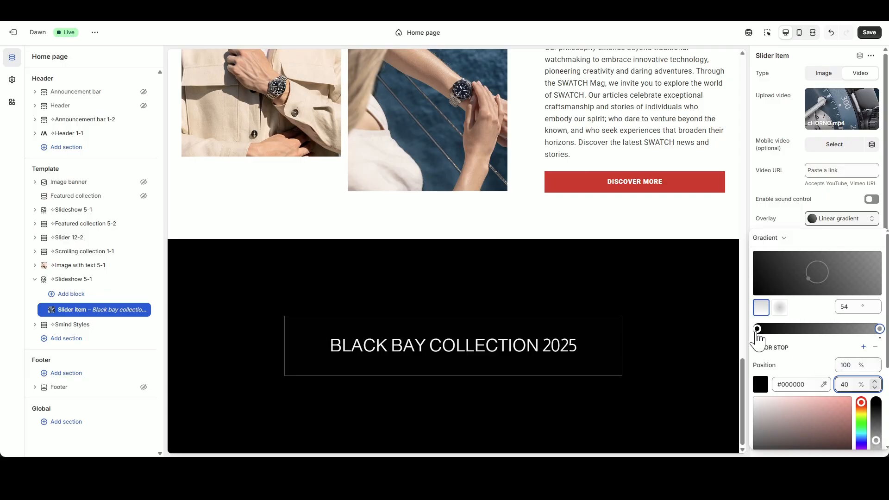
{"action": "left_click", "coordinate": [757, 330]}
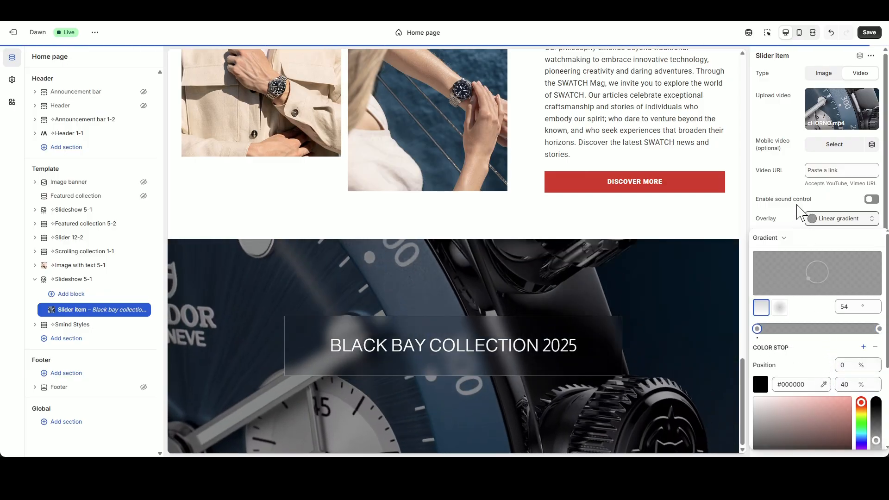
{"action": "left_click", "coordinate": [514, 351]}
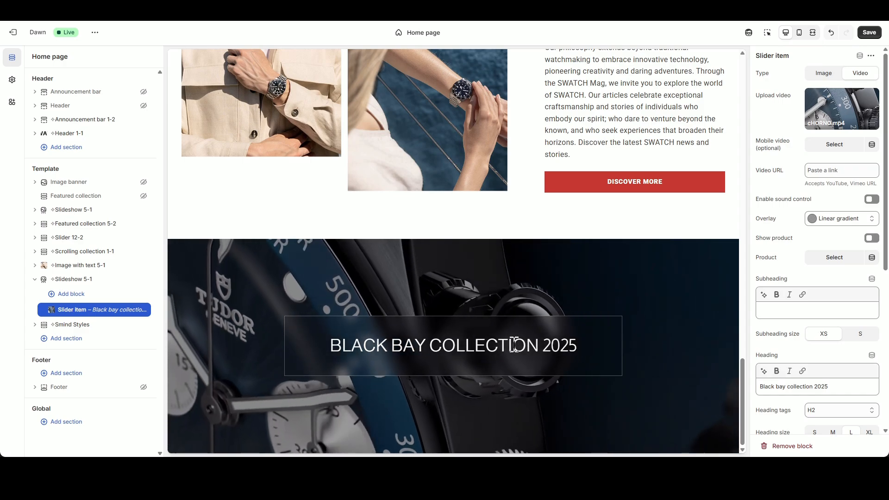
- Replace the video slide's heading with Black Bay Chrono "Blue"Boutique Edition
{"action": "scroll", "coordinate": [829, 277], "scroll_direction": "down", "scroll_amount": 3}
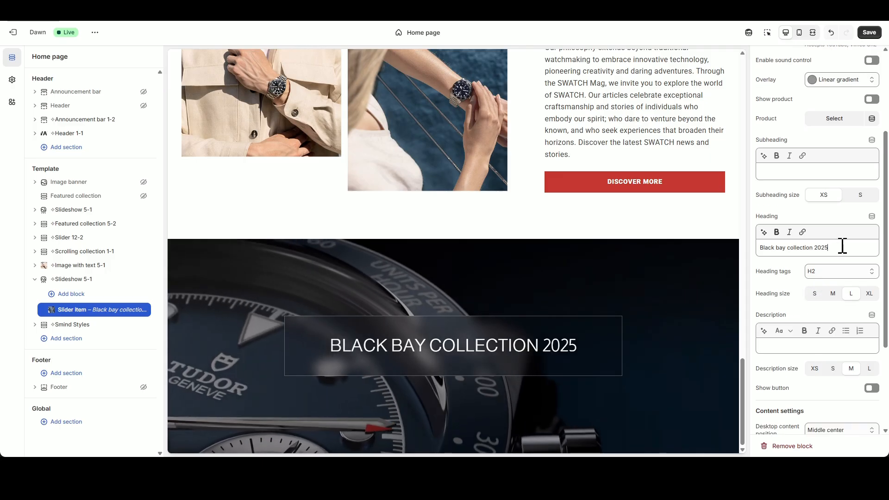
{"action": "left_click_drag", "start_coordinate": [841, 247], "coordinate": [756, 250]}
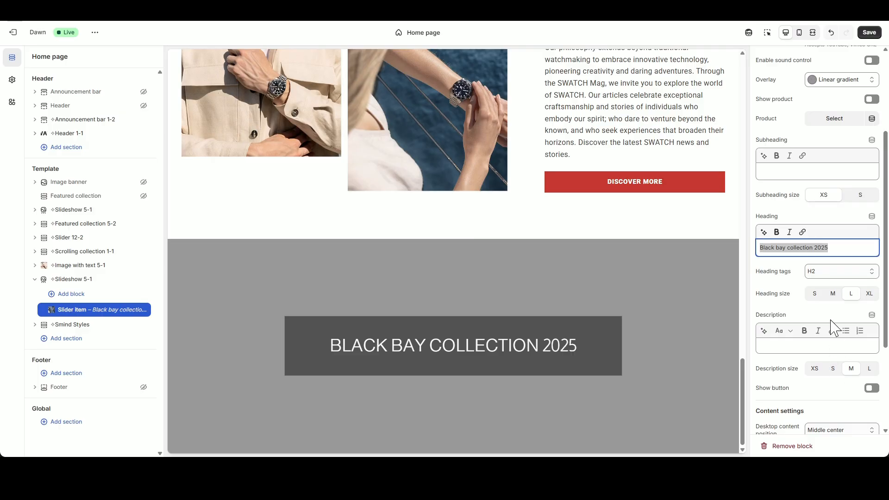
{"action": "type", "text": "Black Bay Chrono \"Blue\"Boutique Edition"}
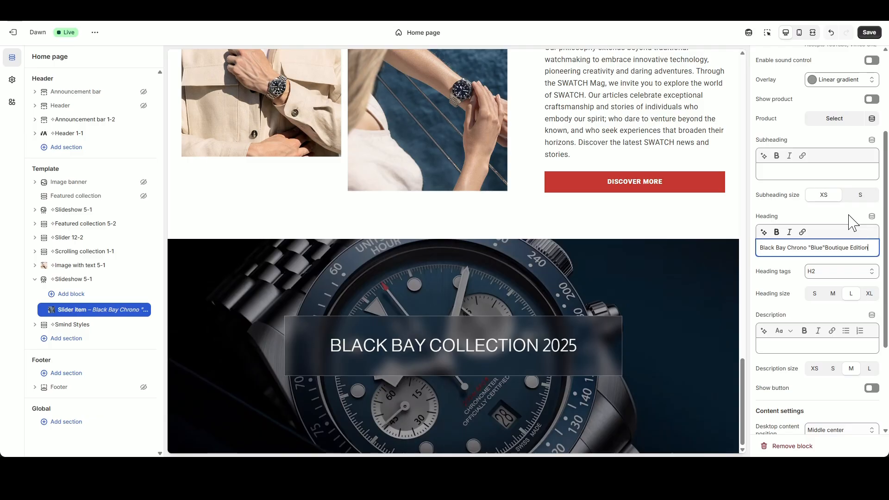
{"action": "left_click", "coordinate": [849, 215]}
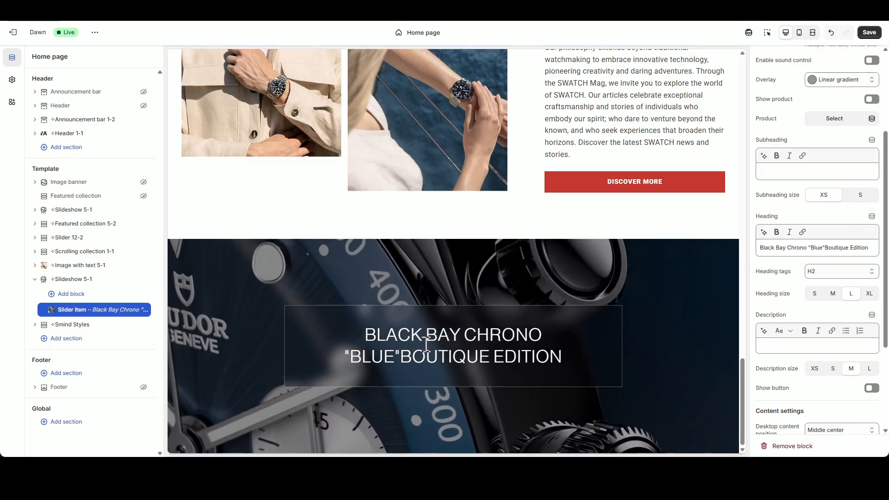
- Show the slide's button and set the first button label to VIEW THE WATCHES
{"action": "scroll", "coordinate": [856, 343], "scroll_direction": "down", "scroll_amount": 3}
{"action": "scroll", "coordinate": [850, 344], "scroll_direction": "up", "scroll_amount": 2}
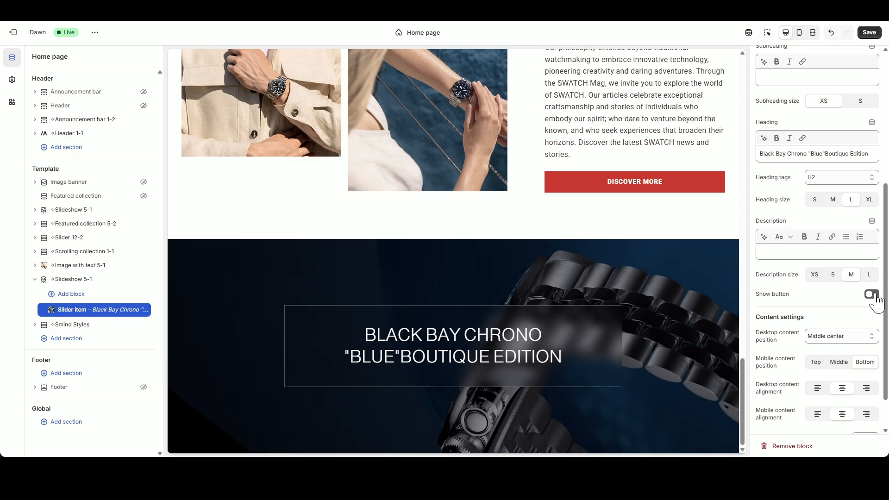
{"action": "left_click", "coordinate": [874, 294]}
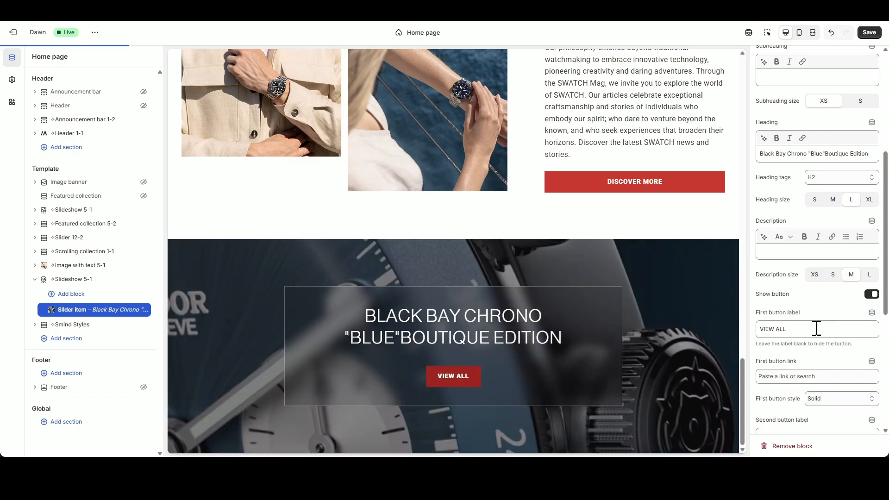
{"action": "left_click_drag", "start_coordinate": [815, 329], "coordinate": [687, 327]}
{"action": "type", "text": "VIEW TH"}
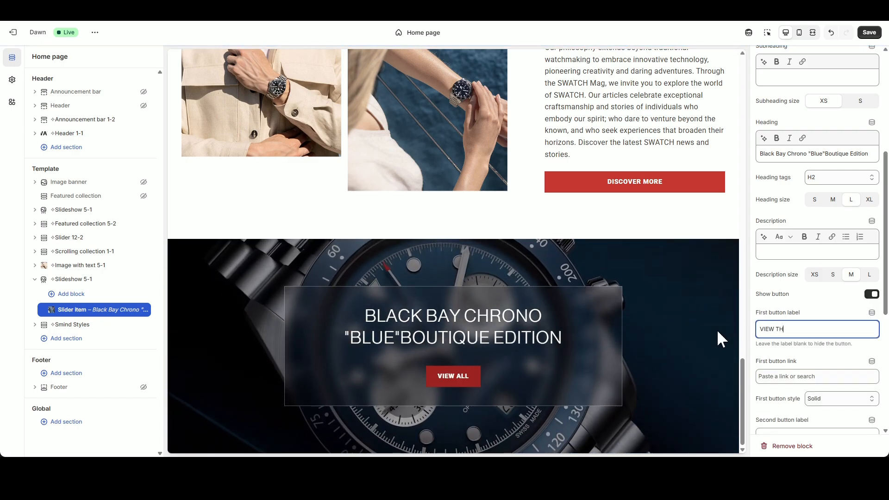
{"action": "type", "text": "E WATCHES"}
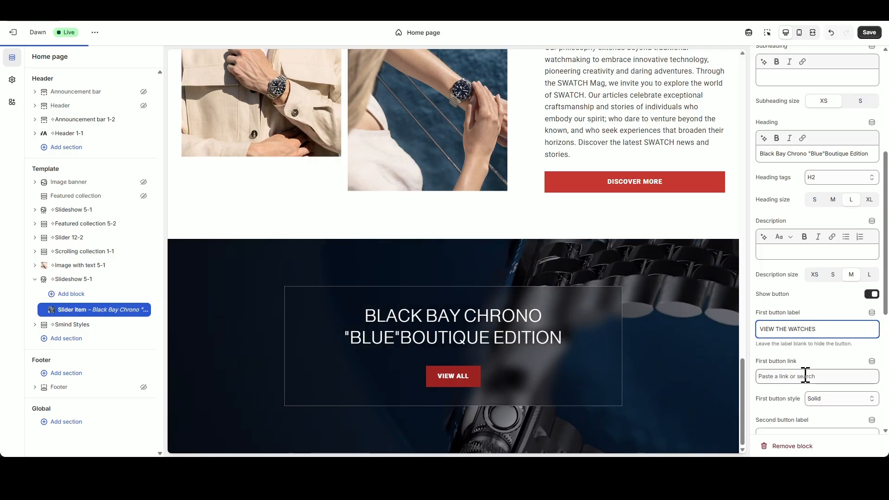
- Link the slide's first button to the product Black Bay Chrono 1
{"action": "left_click", "coordinate": [806, 376]}
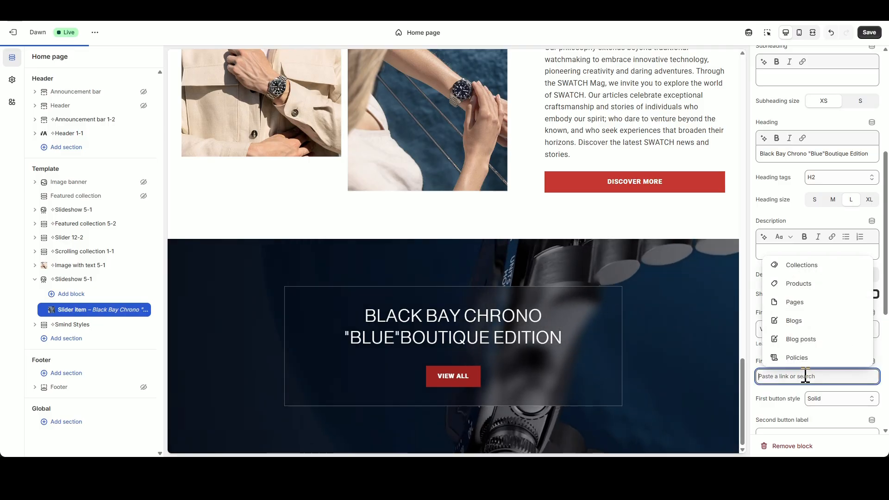
{"action": "left_click", "coordinate": [804, 284]}
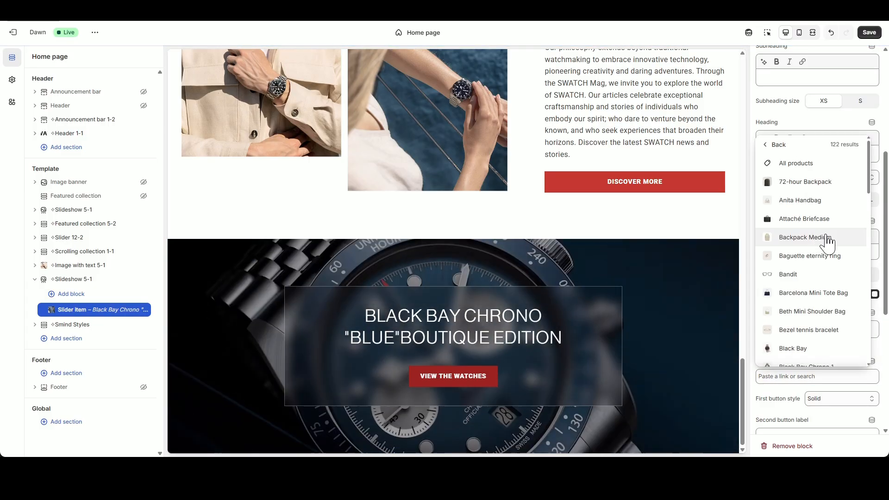
{"action": "scroll", "coordinate": [828, 236], "scroll_direction": "down", "scroll_amount": 5}
{"action": "left_click", "coordinate": [806, 228]}
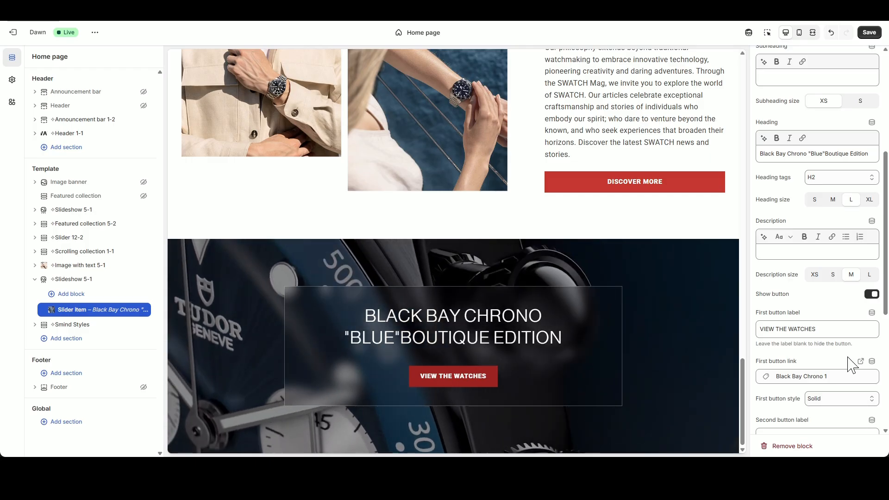
- Position the slide content at Bottom center on desktop and Middle on mobile, and check it in the mobile preview before returning to desktop
{"action": "scroll", "coordinate": [856, 362], "scroll_direction": "down", "scroll_amount": 5}
{"action": "left_click", "coordinate": [853, 323]}
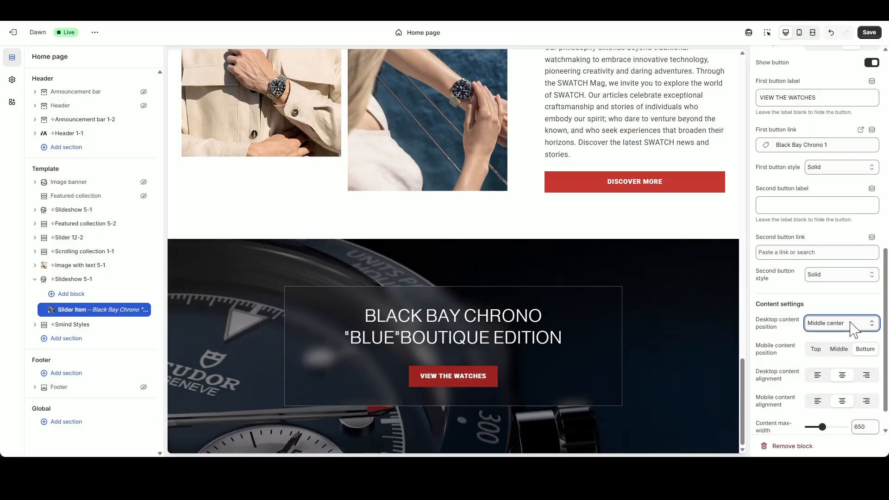
{"action": "left_click", "coordinate": [854, 354]}
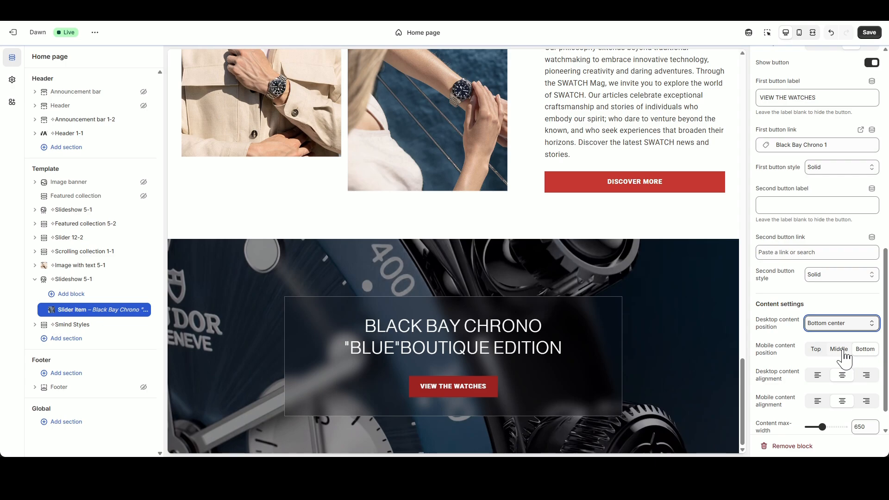
{"action": "left_click", "coordinate": [842, 350]}
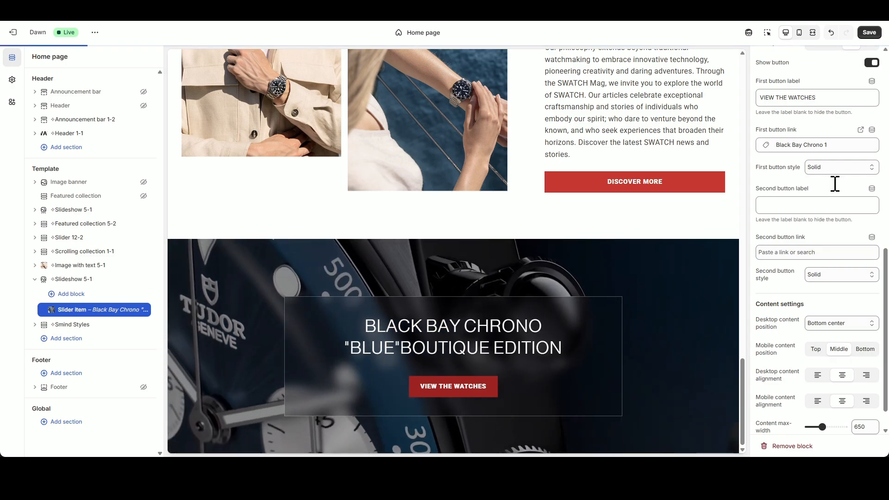
{"action": "left_click", "coordinate": [799, 33]}
{"action": "scroll", "coordinate": [493, 284], "scroll_direction": "down", "scroll_amount": 6}
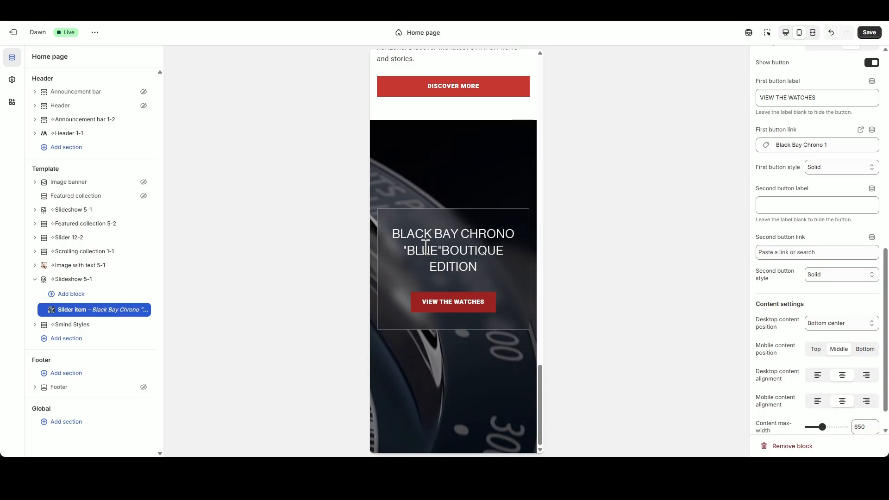
{"action": "left_click", "coordinate": [786, 32]}
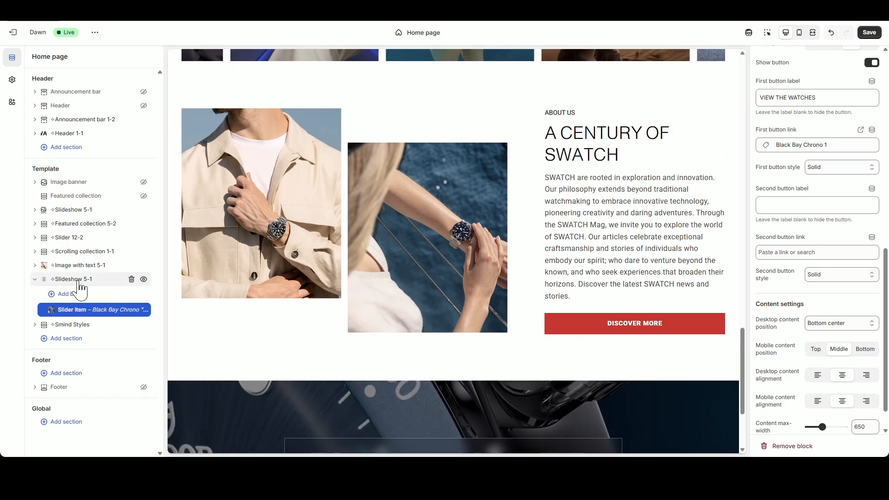
- Set the slide height of the second Slideshow 5-1 section to M
{"action": "left_click", "coordinate": [72, 279]}
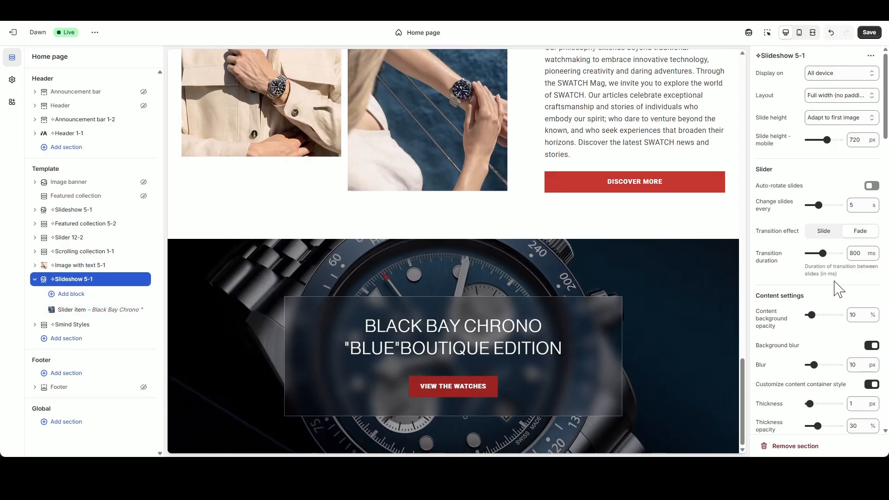
{"action": "scroll", "coordinate": [815, 306], "scroll_direction": "down", "scroll_amount": 3}
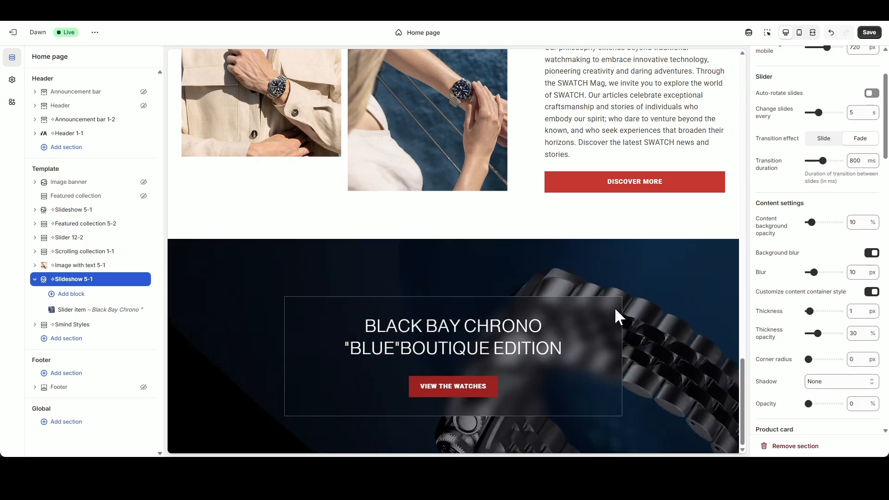
{"action": "scroll", "coordinate": [835, 153], "scroll_direction": "up", "scroll_amount": 3}
{"action": "left_click", "coordinate": [833, 120]}
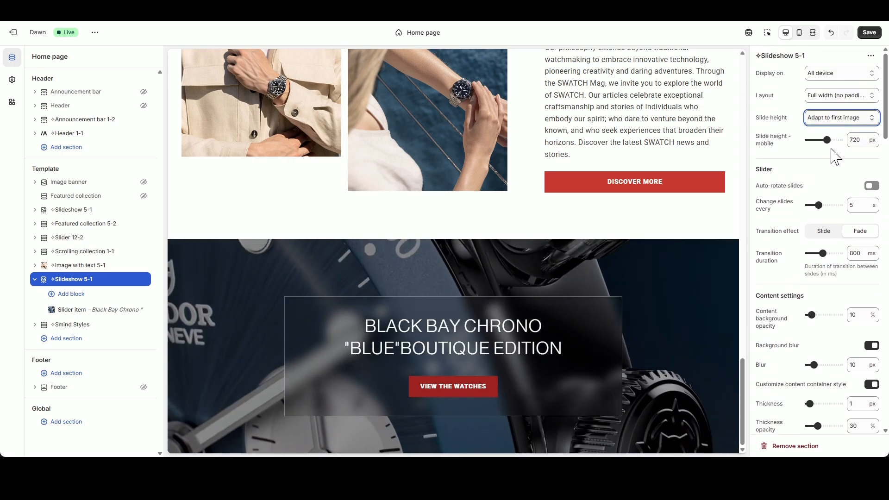
{"action": "left_click", "coordinate": [829, 156]}
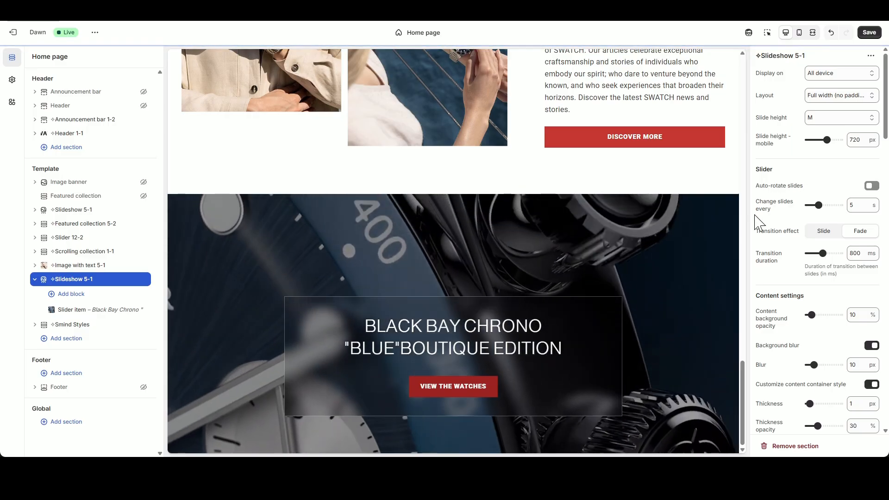
- Set the slideshow's content background opacity to 0%, review its remaining settings, and save the home page
{"action": "scroll", "coordinate": [838, 311], "scroll_direction": "down", "scroll_amount": 2}
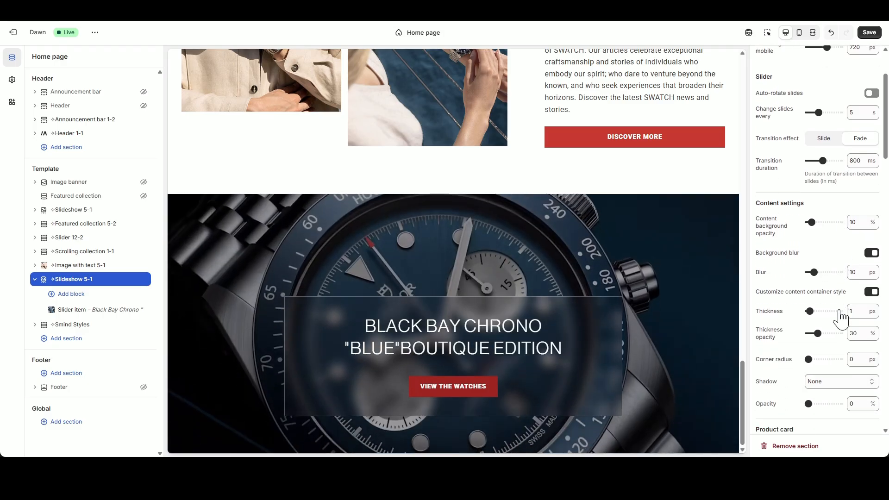
{"action": "double_click", "coordinate": [853, 223]}
{"action": "type", "text": "0"}
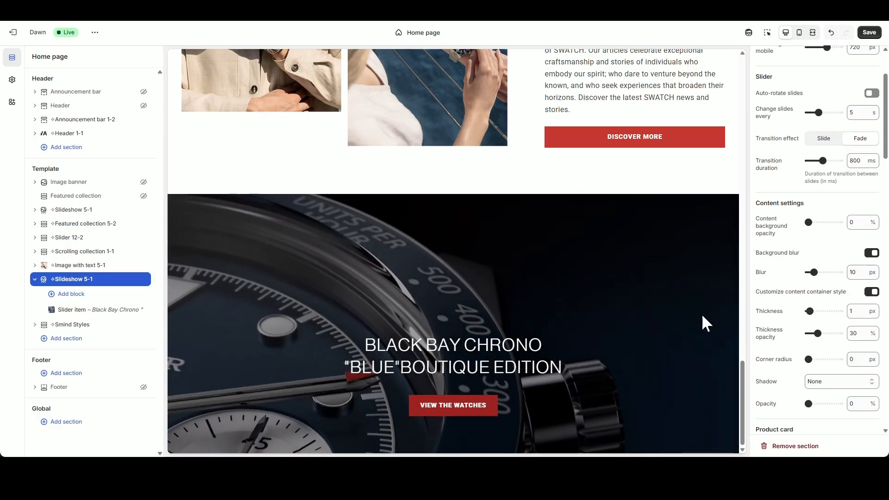
{"action": "scroll", "coordinate": [807, 331], "scroll_direction": "down", "scroll_amount": 6}
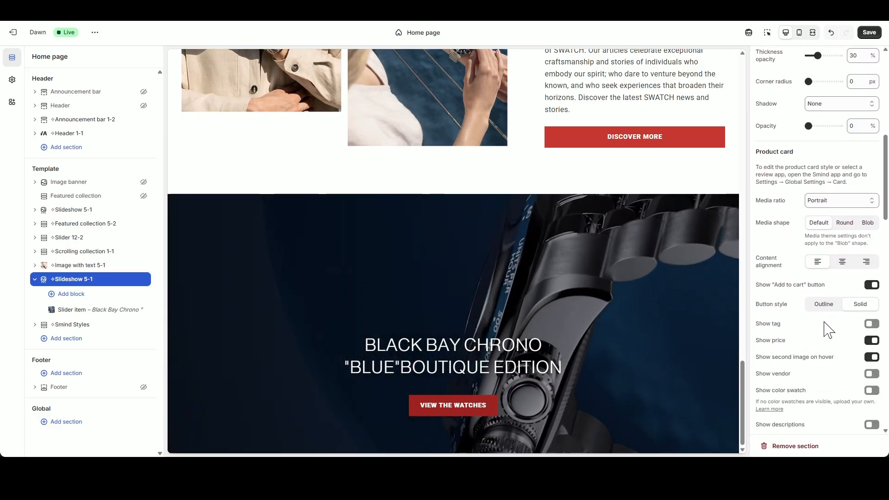
{"action": "scroll", "coordinate": [843, 340], "scroll_direction": "down", "scroll_amount": 10}
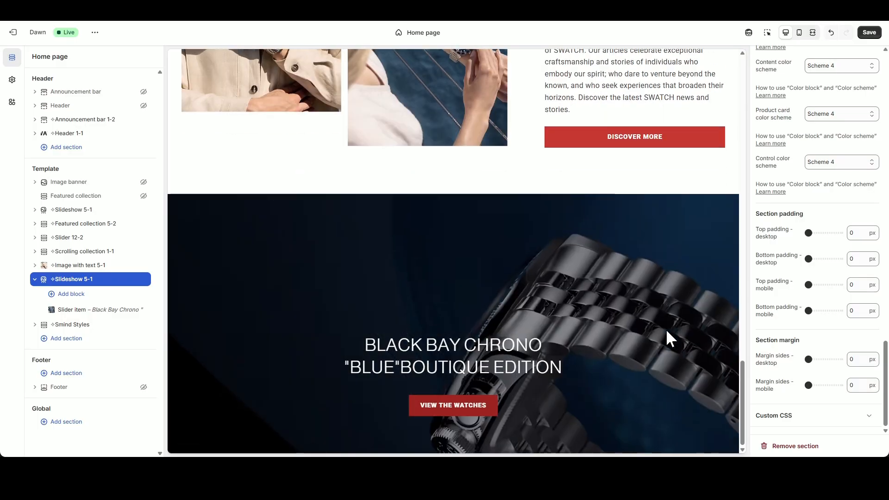
{"action": "scroll", "coordinate": [843, 338], "scroll_direction": "up", "scroll_amount": 15}
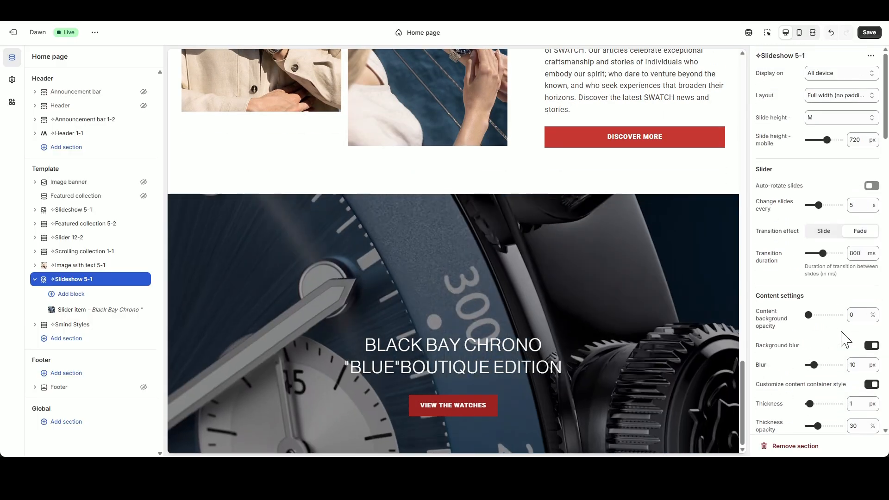
{"action": "key", "text": "ctrl+s"}
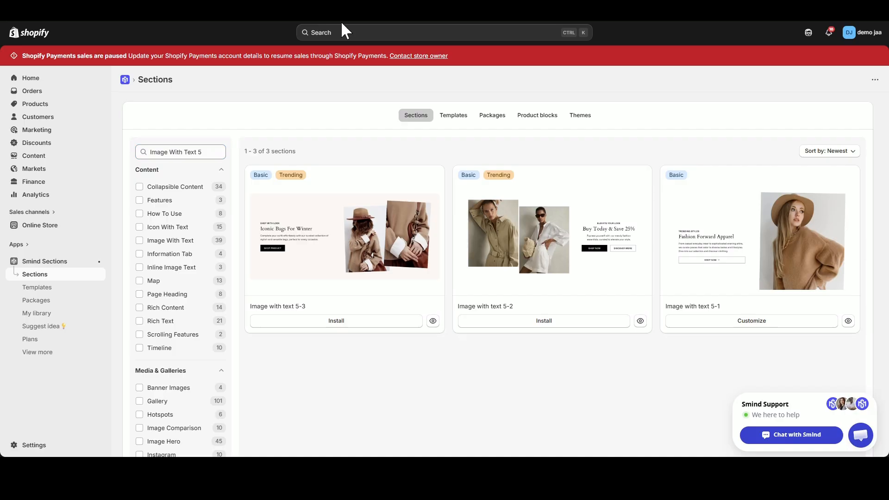
- Switch to the Smind Sections app and search its section library for Blog Post 5
{"action": "left_click_drag", "start_coordinate": [208, 152], "coordinate": [160, 150]}
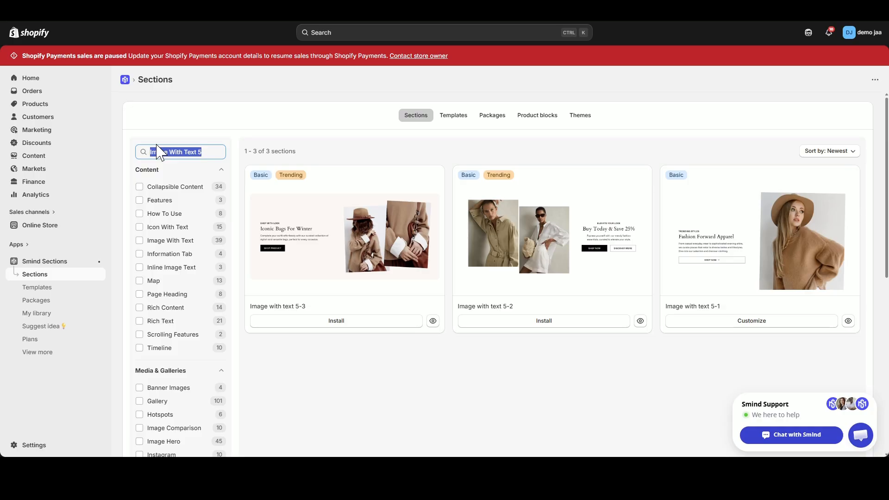
{"action": "type", "text": "Blog Post 5"}
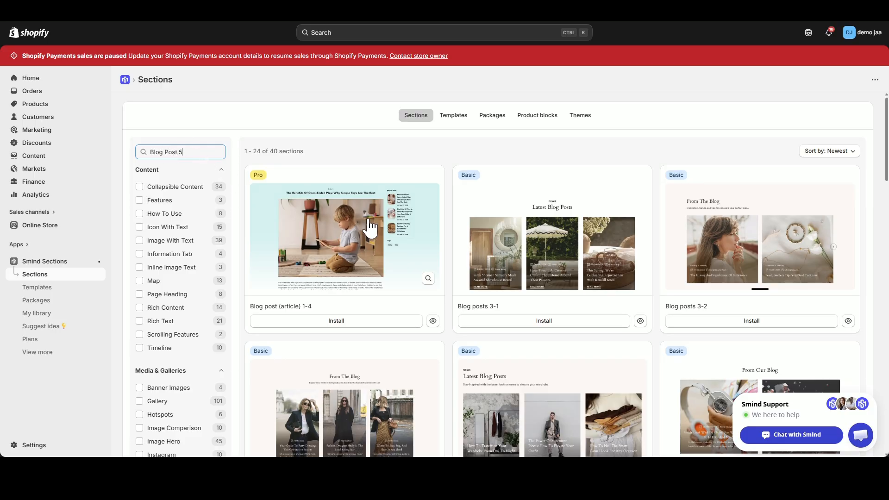
{"action": "scroll", "coordinate": [413, 234], "scroll_direction": "down", "scroll_amount": 10}
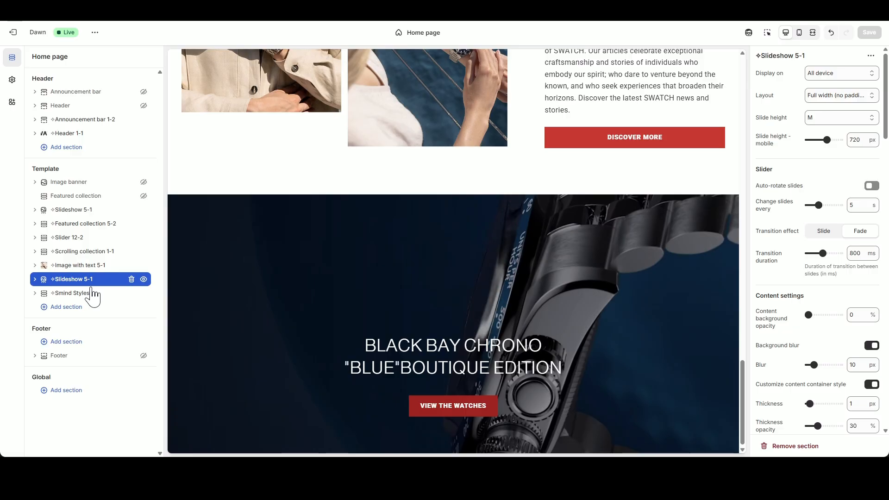
- In the theme editor, add the Blog posts 5-2 section directly below the second Slideshow 5-1 section
{"action": "left_click", "coordinate": [91, 286]}
{"action": "type", "text": "Blog Po"}
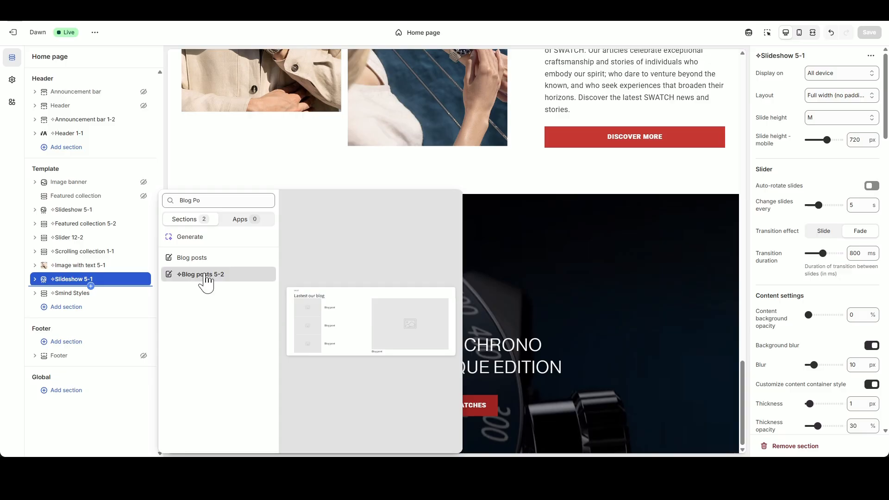
{"action": "left_click", "coordinate": [206, 276]}
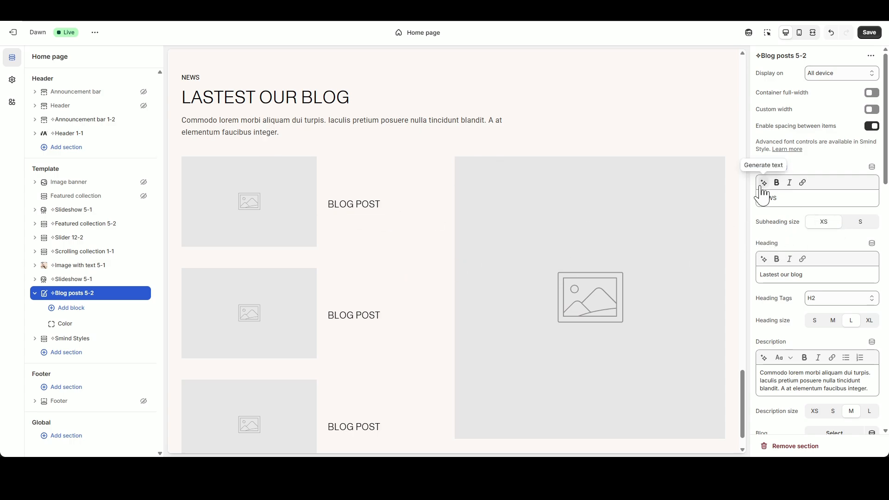
- Set the blog posts section's heading to SWATCHES MAG and clear its description text
{"action": "left_click_drag", "start_coordinate": [806, 274], "coordinate": [736, 278]}
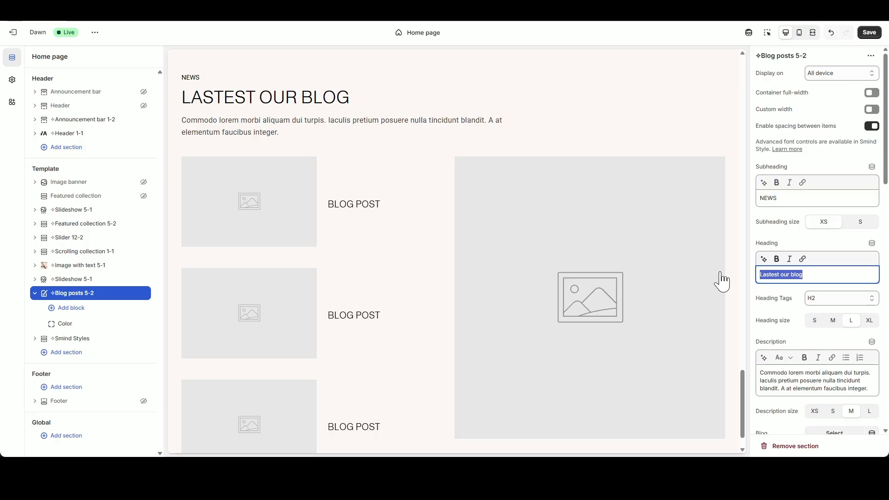
{"action": "type", "text": "SWATCHES MAG"}
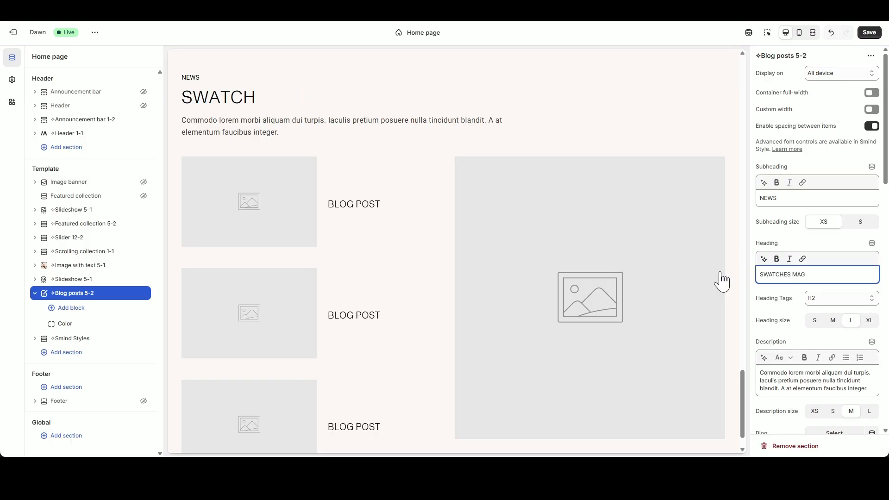
{"action": "triple_click", "coordinate": [841, 378]}
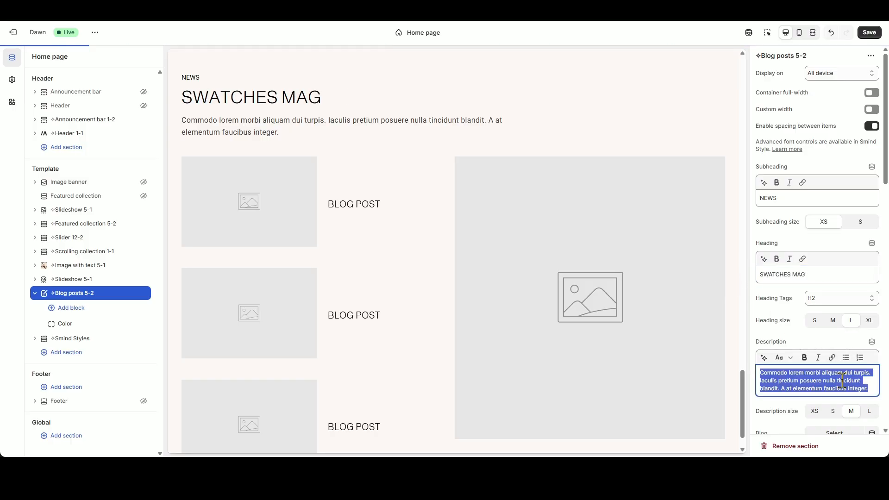
{"action": "key", "text": "BackSpace"}
{"action": "left_click", "coordinate": [786, 317]}
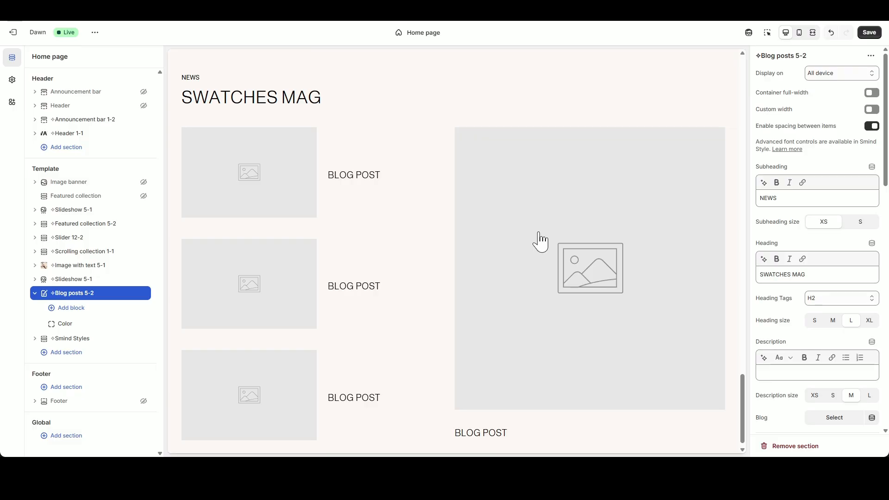
- Choose jaa12 as the source blog for the Blog posts 5-2 section
{"action": "scroll", "coordinate": [830, 345], "scroll_direction": "down", "scroll_amount": 3}
{"action": "left_click", "coordinate": [833, 325]}
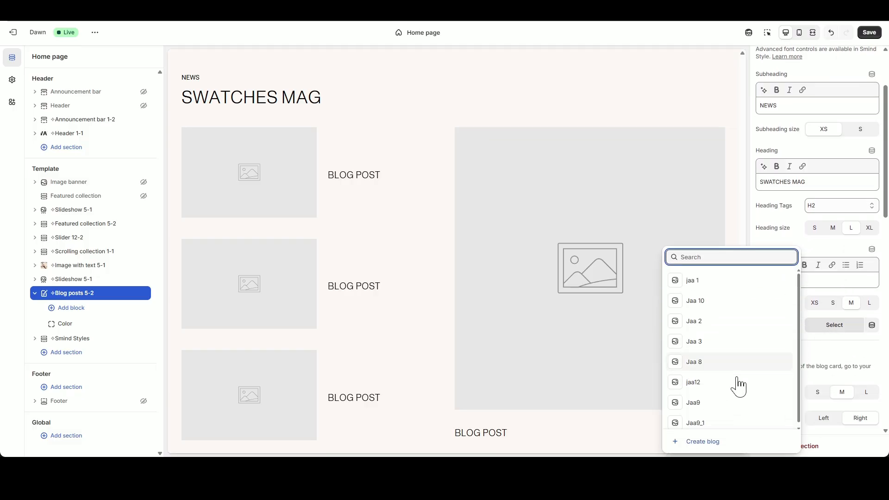
{"action": "left_click", "coordinate": [710, 385]}
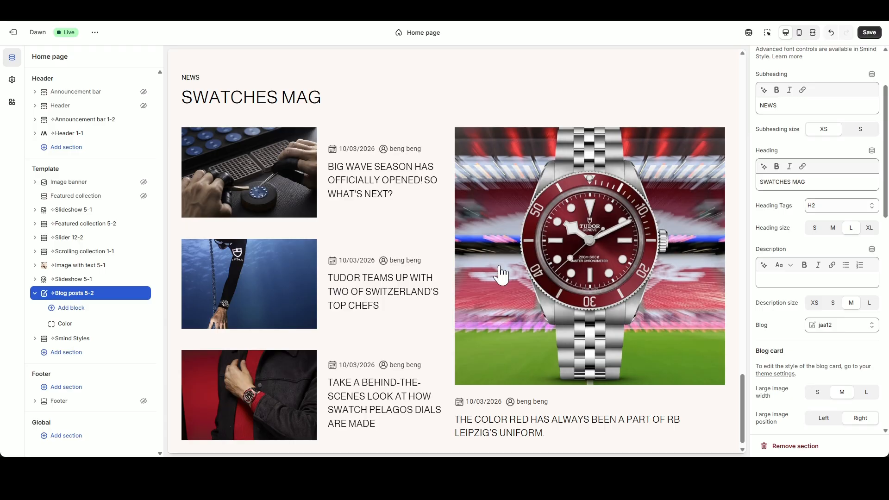
- Set the blog card's large image width to L and its media ratio to Adapt
{"action": "scroll", "coordinate": [786, 354], "scroll_direction": "down", "scroll_amount": 2}
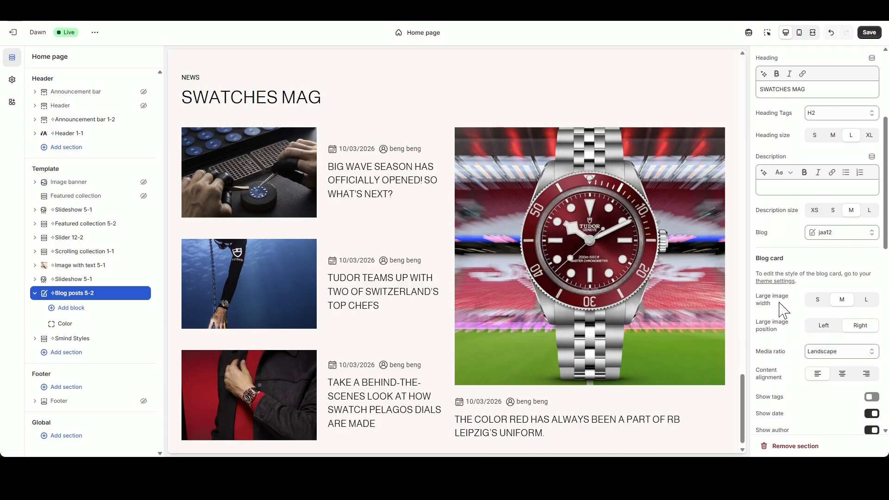
{"action": "left_click", "coordinate": [861, 300]}
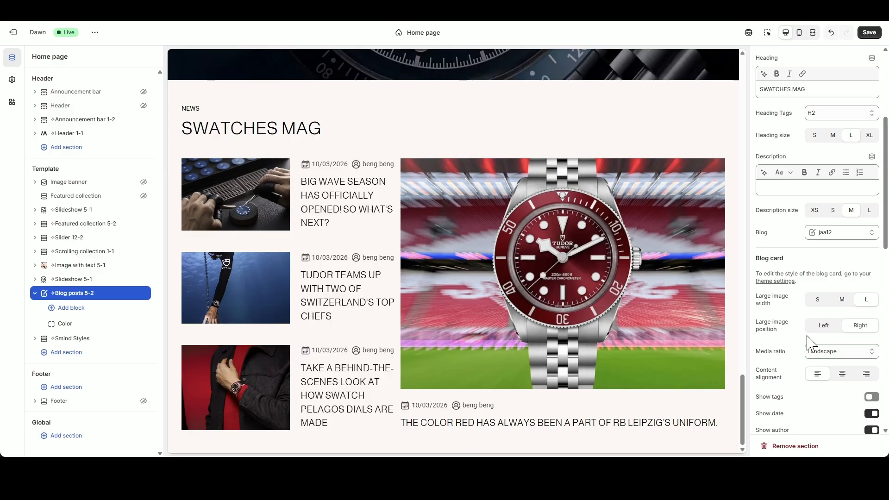
{"action": "scroll", "coordinate": [815, 334], "scroll_direction": "down", "scroll_amount": 1}
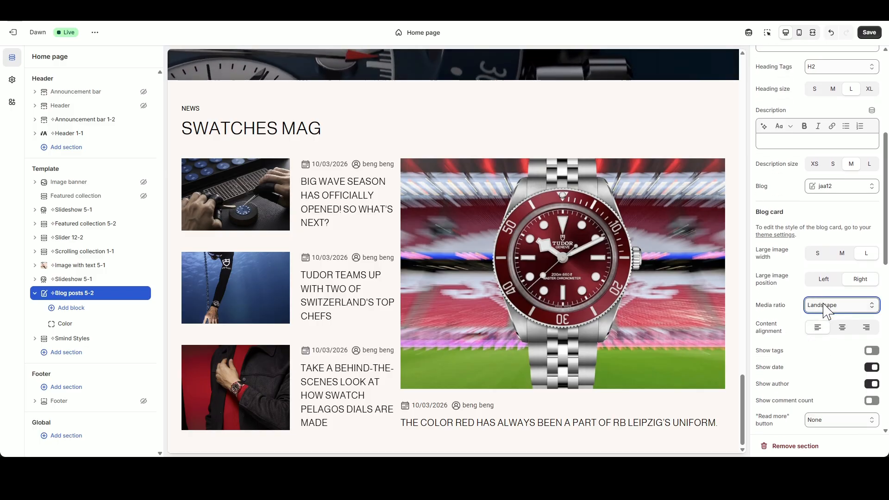
{"action": "left_click", "coordinate": [825, 317]}
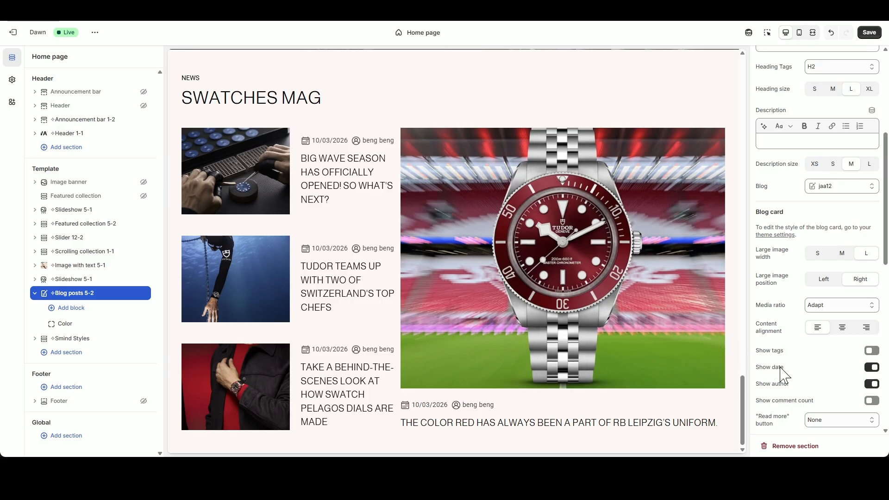
- Hide the author and date on the blog cards and set the "Read more" button to Text
{"action": "left_click", "coordinate": [872, 385]}
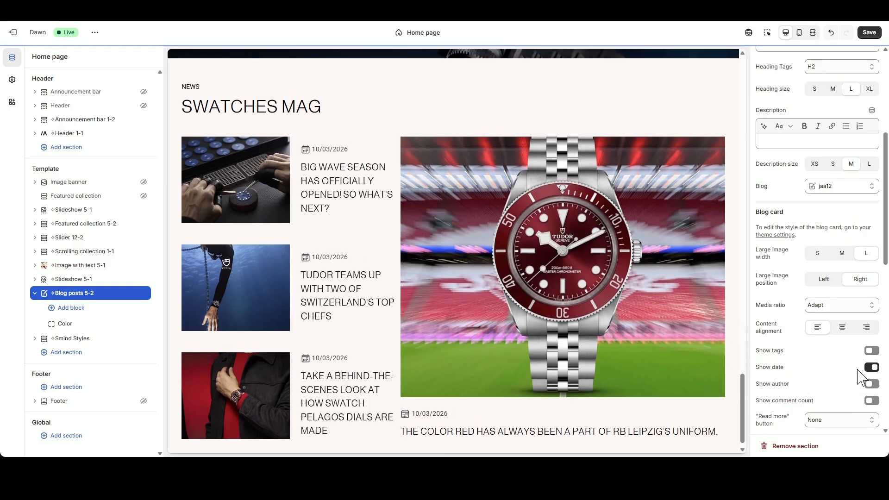
{"action": "left_click", "coordinate": [870, 367]}
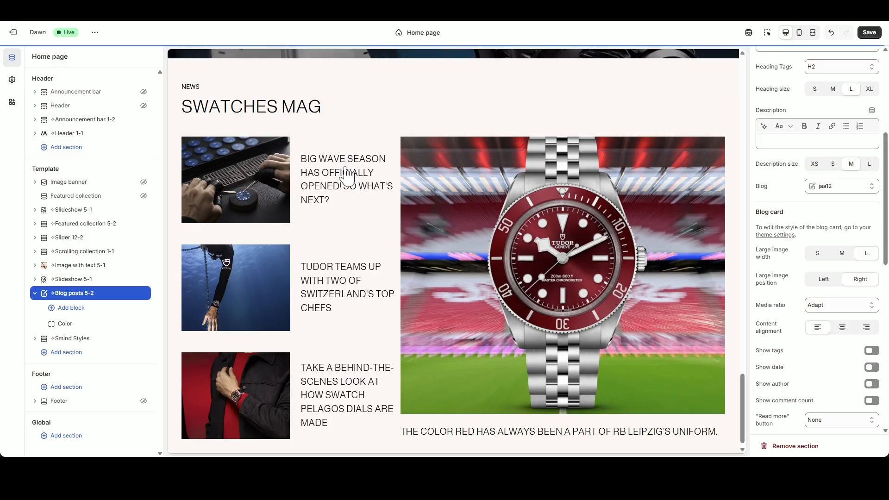
{"action": "scroll", "coordinate": [834, 387], "scroll_direction": "down", "scroll_amount": 1}
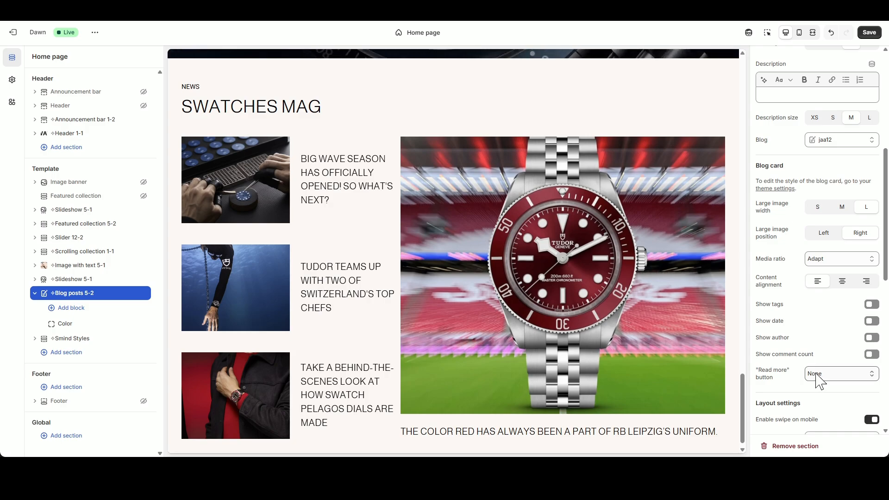
{"action": "left_click", "coordinate": [815, 378]}
{"action": "left_click", "coordinate": [826, 353]}
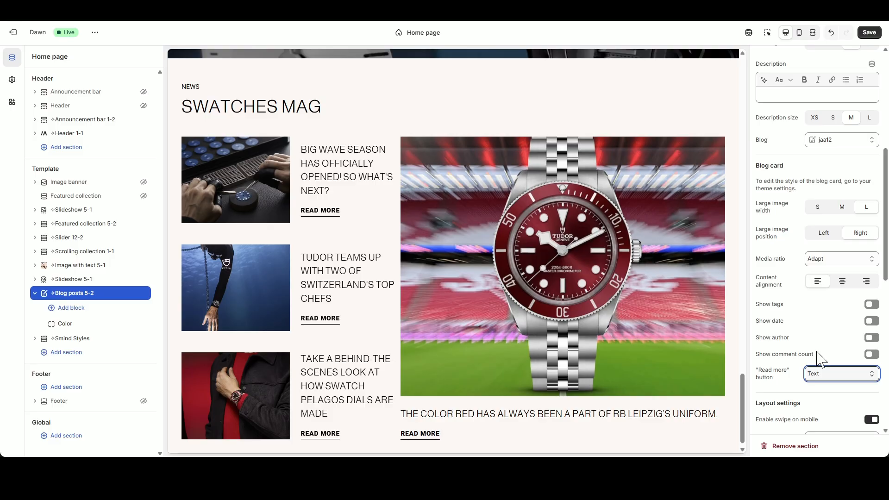
- Preview the blog posts section on mobile and swipe through its cards to the last post
{"action": "scroll", "coordinate": [817, 356], "scroll_direction": "down", "scroll_amount": 4}
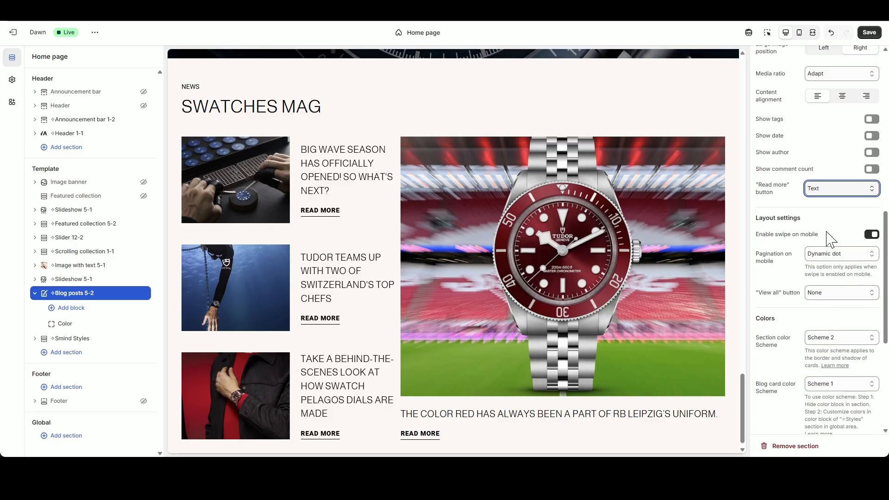
{"action": "left_click", "coordinate": [800, 33]}
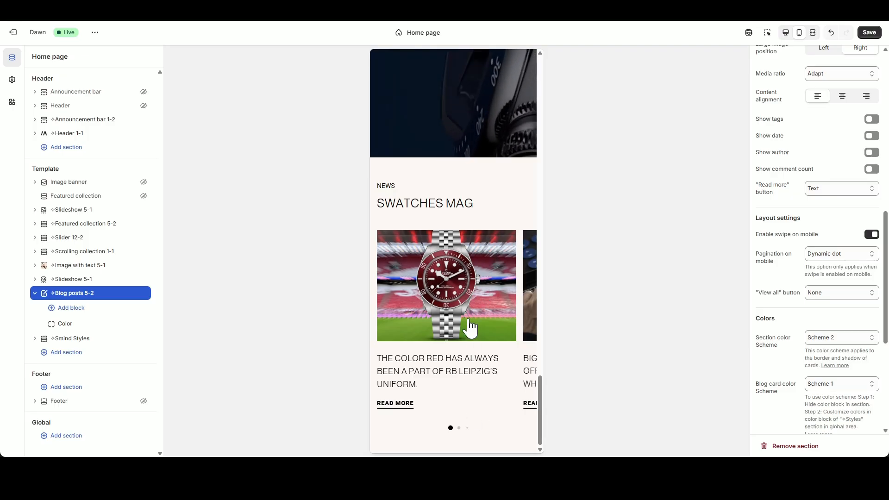
{"action": "left_click_drag", "start_coordinate": [469, 321], "coordinate": [435, 299]}
{"action": "left_click_drag", "start_coordinate": [477, 297], "coordinate": [431, 294]}
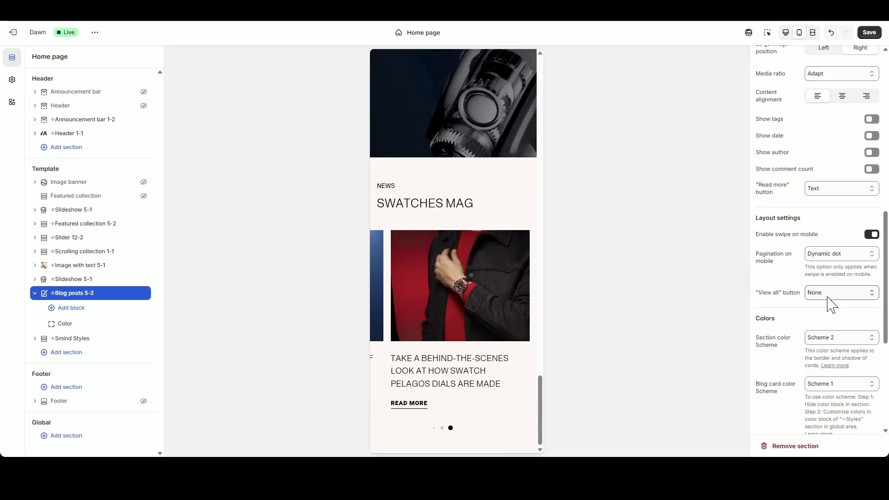
- Set the mobile pagination to Line style 4 and try it by moving through the blog cards
{"action": "left_click", "coordinate": [828, 256]}
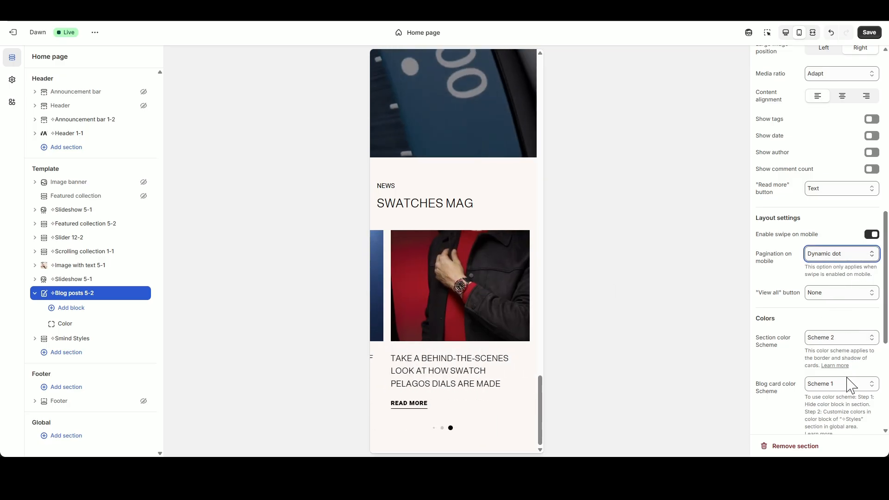
{"action": "left_click", "coordinate": [847, 377]}
{"action": "left_click", "coordinate": [443, 430]}
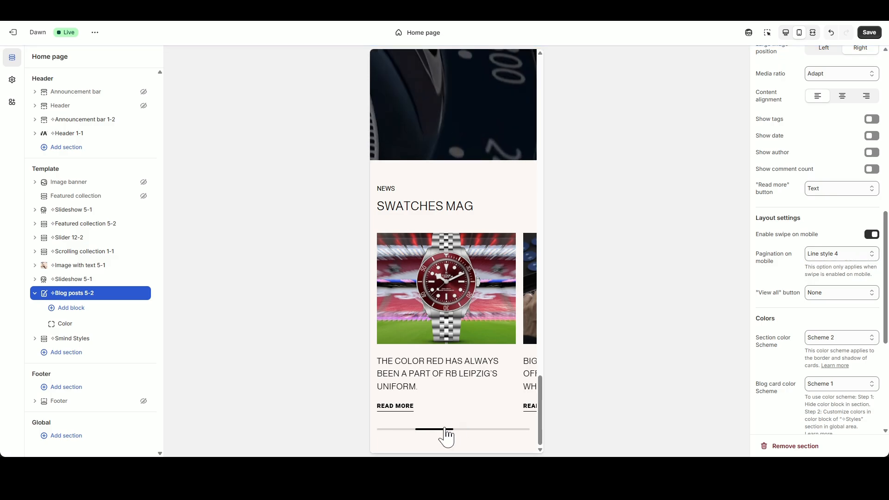
{"action": "left_click", "coordinate": [481, 430]}
{"action": "left_click", "coordinate": [509, 429]}
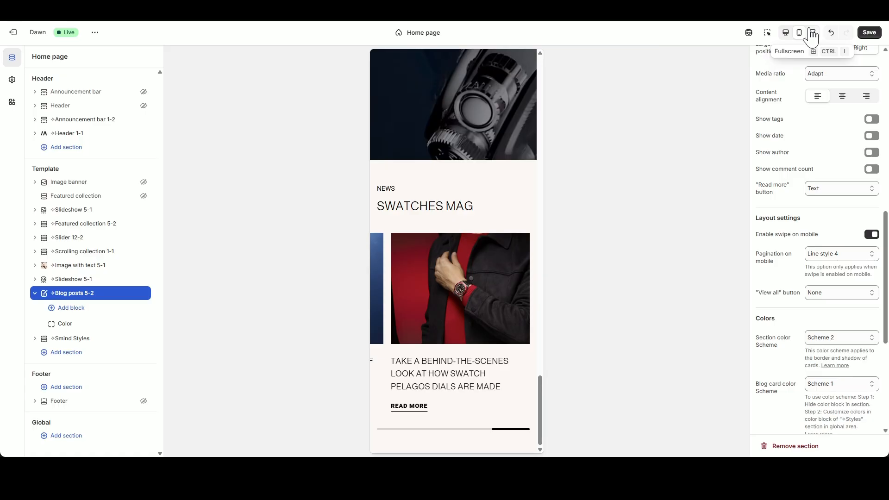
- Return the preview to desktop and set the section's "View all" button to Outline
{"action": "left_click", "coordinate": [786, 34]}
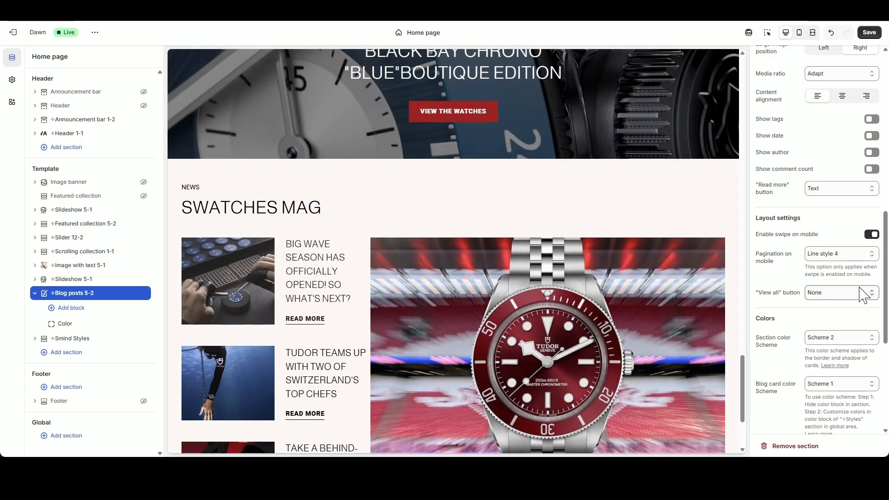
{"action": "left_click", "coordinate": [833, 300]}
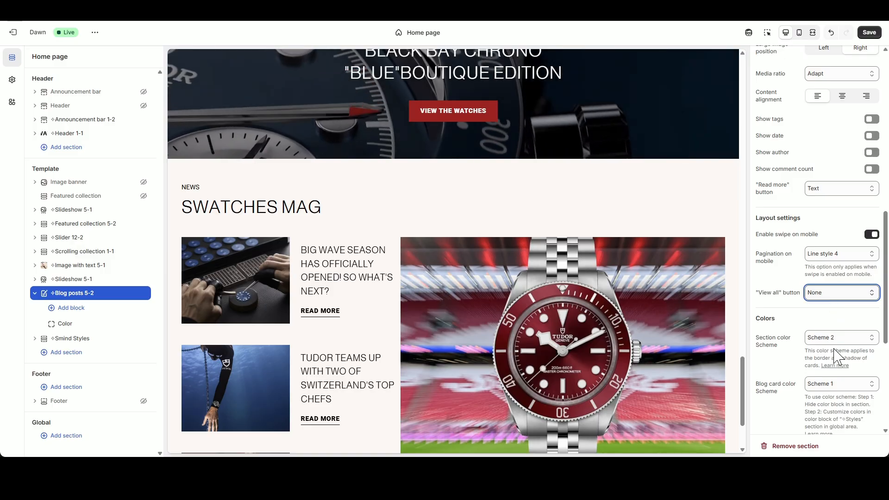
{"action": "left_click", "coordinate": [810, 302]}
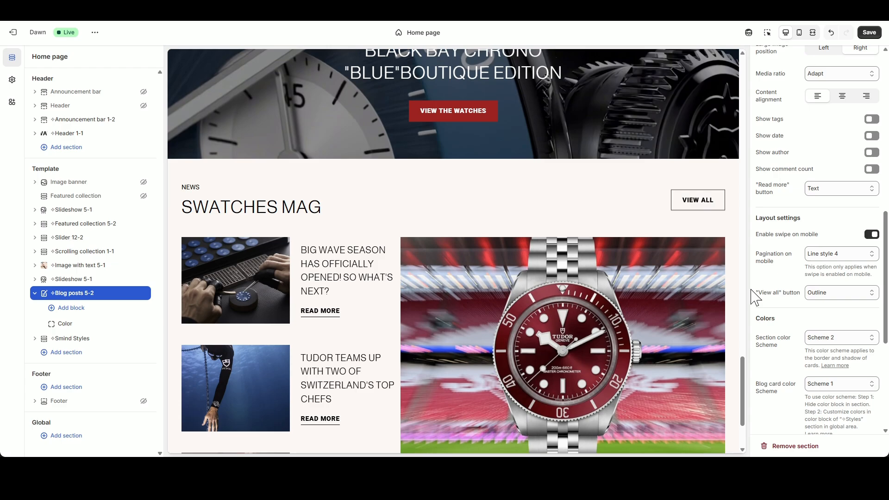
- Set the section color scheme to Scheme 1 and remove the Color block from Blog posts 5-2
{"action": "scroll", "coordinate": [786, 315], "scroll_direction": "down", "scroll_amount": 2}
{"action": "left_click", "coordinate": [821, 246]}
{"action": "left_click", "coordinate": [824, 259]}
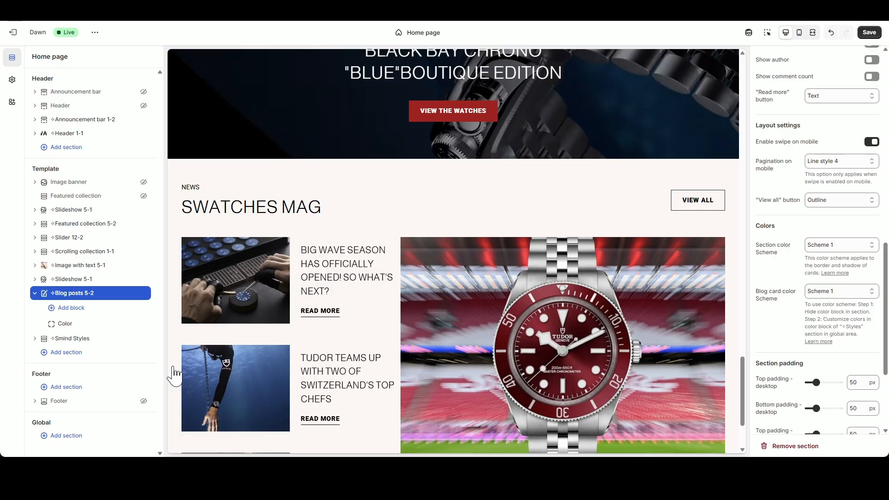
{"action": "left_click", "coordinate": [143, 324]}
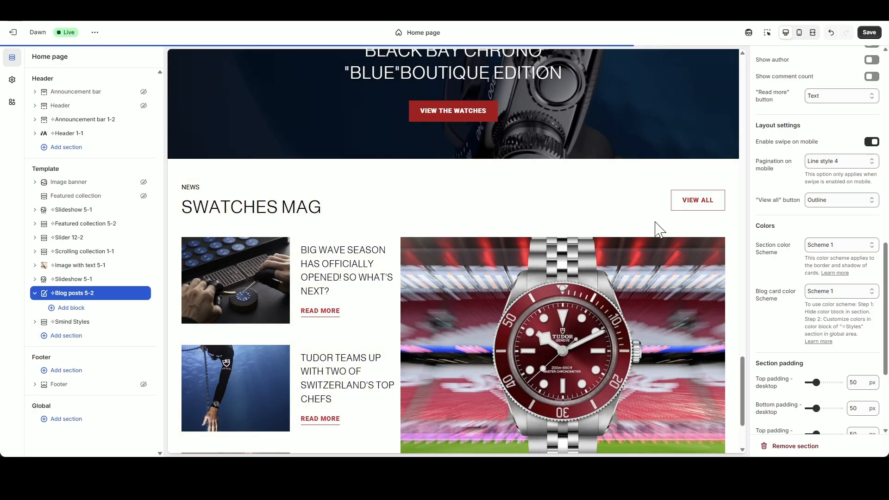
- Set the blog section's desktop top and bottom padding to 100 px each, and save the home page
{"action": "scroll", "coordinate": [477, 282], "scroll_direction": "down", "scroll_amount": 3}
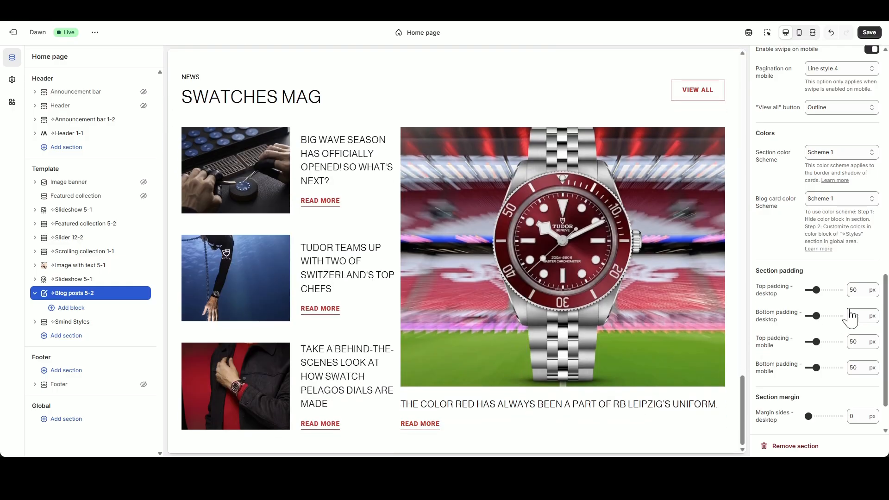
{"action": "double_click", "coordinate": [853, 290]}
{"action": "type", "text": "100"}
{"action": "double_click", "coordinate": [853, 316]}
{"action": "type", "text": "100"}
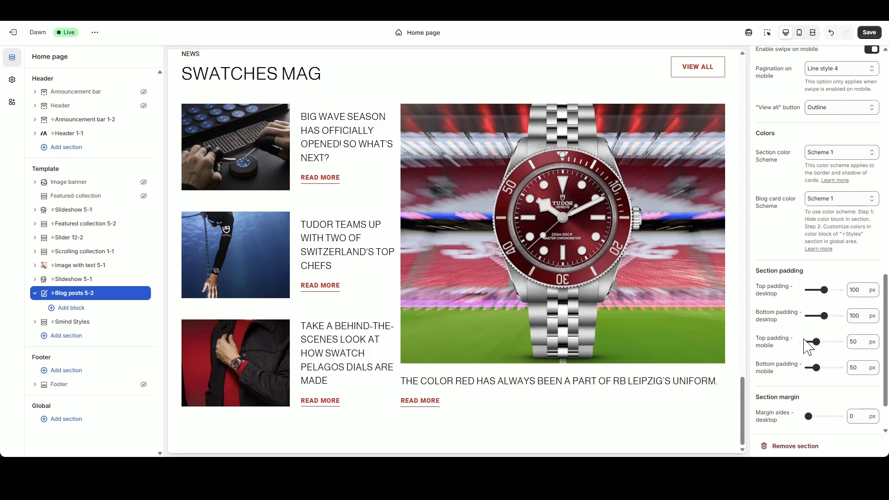
{"action": "scroll", "coordinate": [843, 337], "scroll_direction": "up", "scroll_amount": 15}
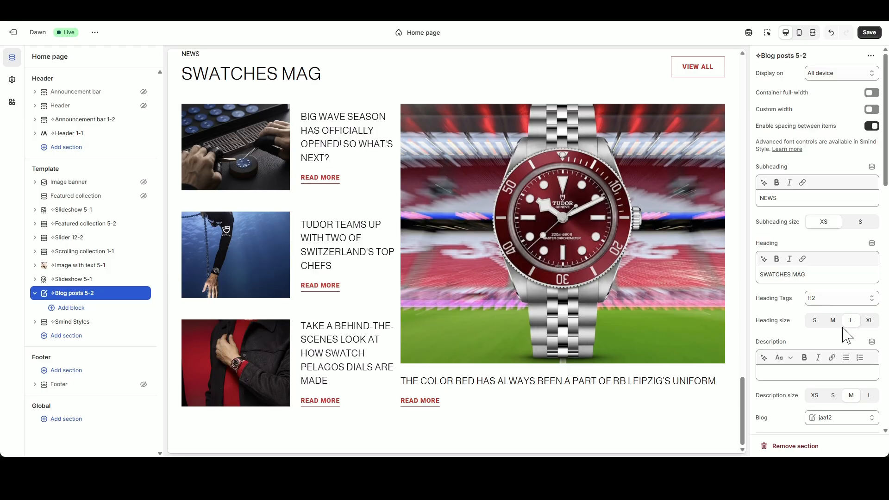
{"action": "left_click", "coordinate": [869, 33]}
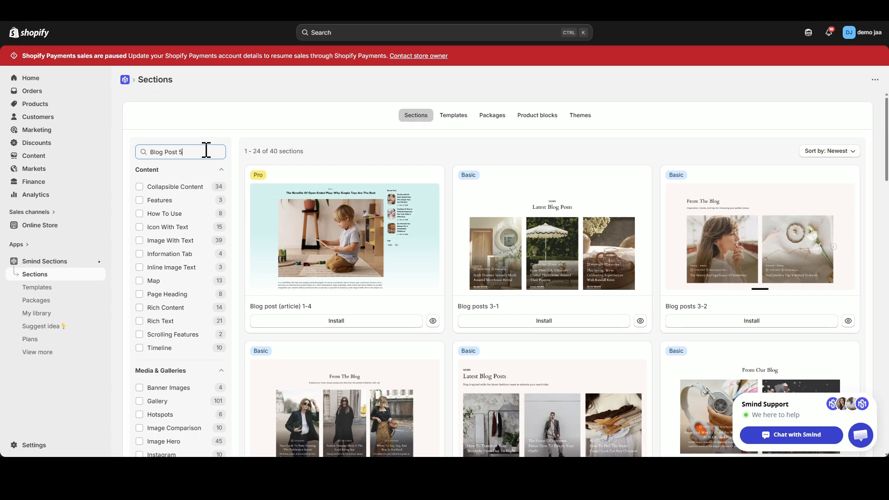
- Switch to the Smind Sections app, search its library for Icon With Text 1, and locate Icon with text 1-12
{"action": "left_click_drag", "start_coordinate": [206, 150], "coordinate": [69, 157]}
{"action": "key", "text": "BackSpace"}
{"action": "type", "text": "Icon Wi"}
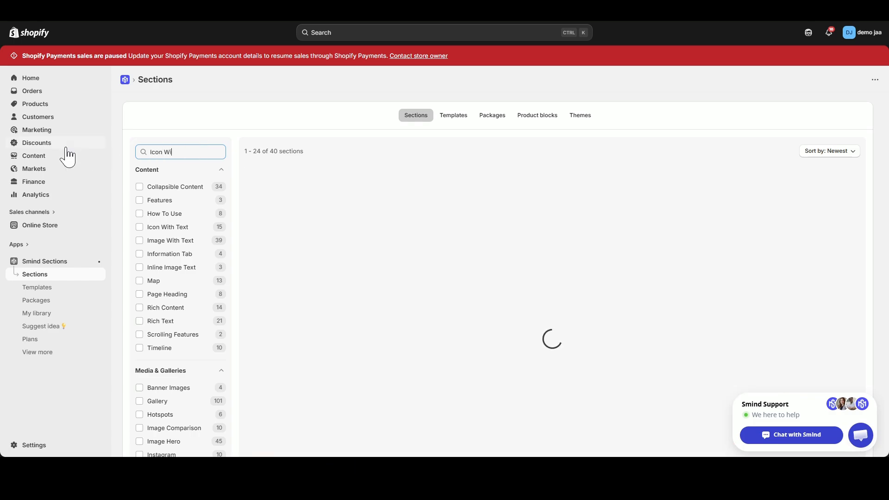
{"action": "type", "text": "th Text 1"}
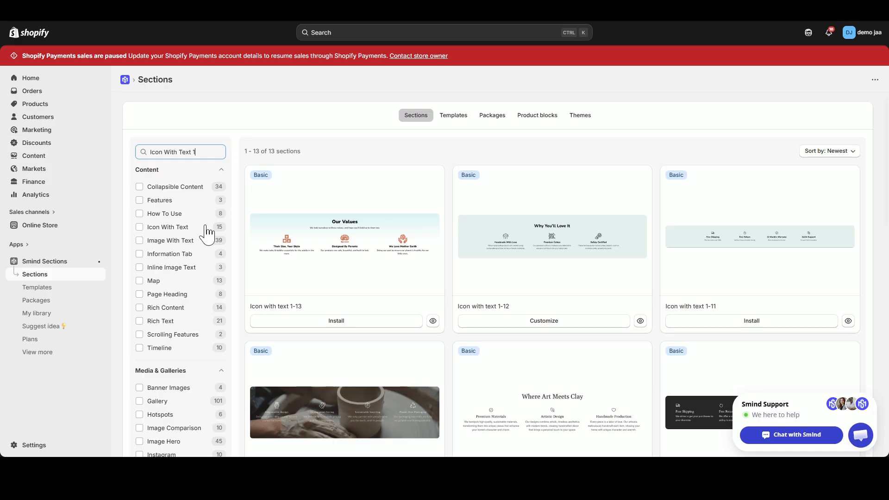
{"action": "scroll", "coordinate": [556, 282], "scroll_direction": "down", "scroll_amount": 3}
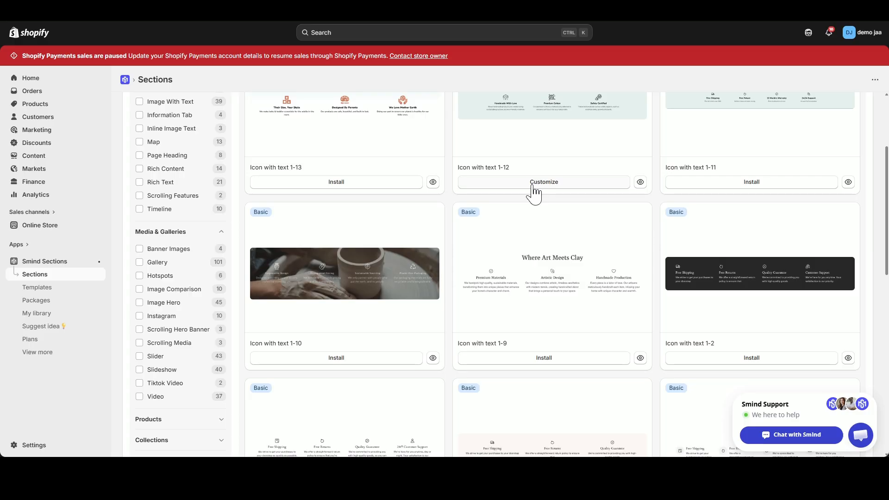
{"action": "left_click", "coordinate": [533, 188]}
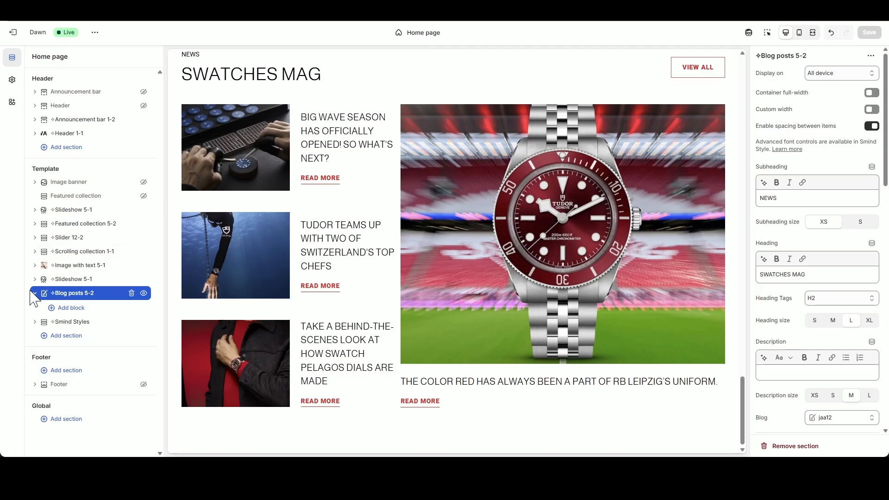
- Collapse Blog posts 5-2 and add the Icon with text 1-12 section directly below it
{"action": "left_click", "coordinate": [34, 293]}
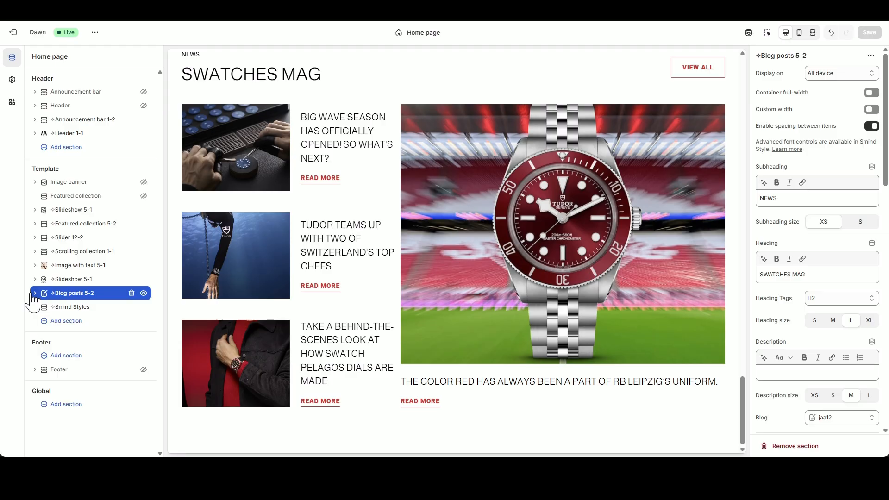
{"action": "left_click", "coordinate": [90, 300]}
{"action": "type", "text": "Icon"}
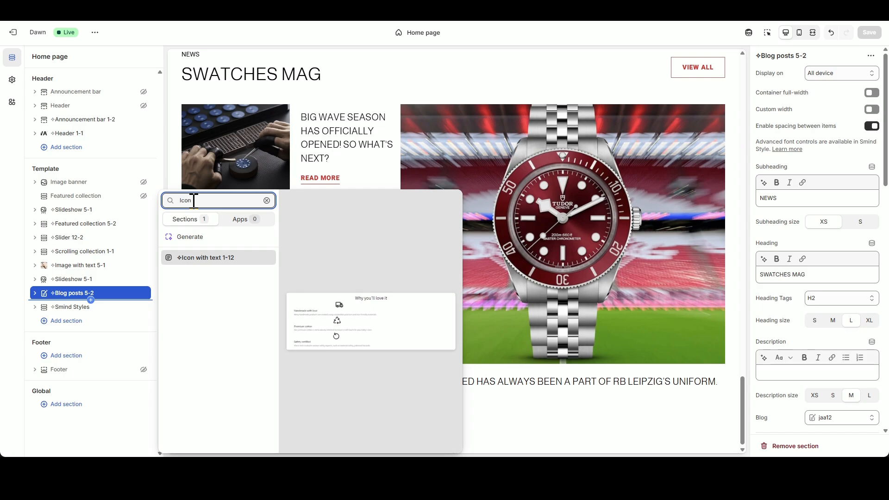
{"action": "left_click", "coordinate": [211, 261]}
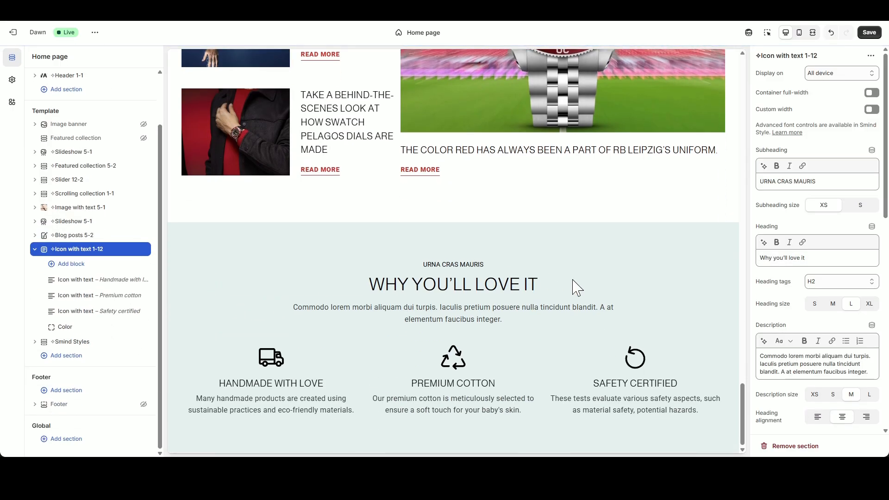
- Clear the subheading, heading and description of the Icon with text 1-12 section
{"action": "triple_click", "coordinate": [825, 182]}
{"action": "key", "text": "BackSpace"}
{"action": "triple_click", "coordinate": [807, 257]}
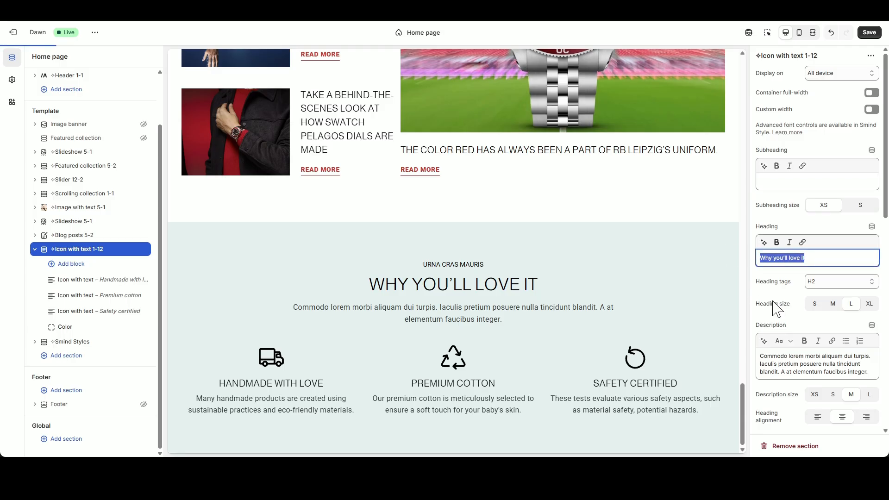
{"action": "key", "text": "BackSpace"}
{"action": "left_click", "coordinate": [837, 363]}
{"action": "triple_click", "coordinate": [837, 363]}
{"action": "key", "text": "BackSpace"}
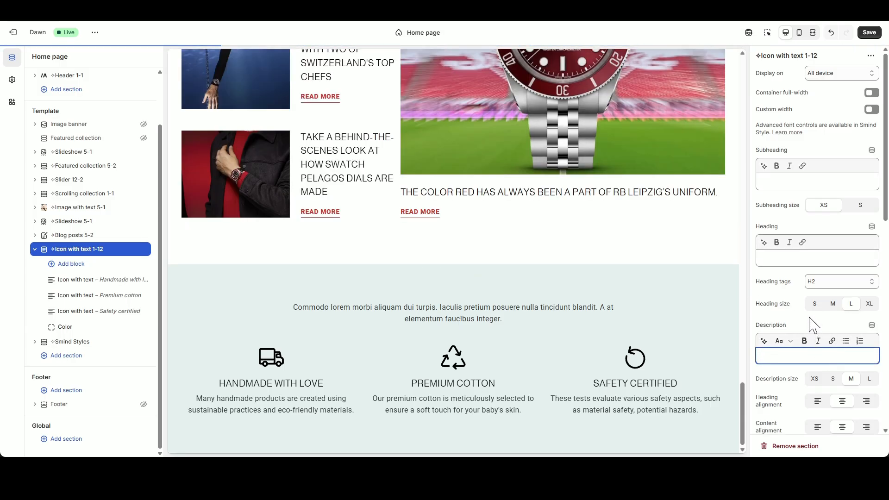
- Set the section's mobile pagination to Line style 3 while previewing mobile, and return to the desktop preview after checking the full-width view
{"action": "scroll", "coordinate": [815, 319], "scroll_direction": "down", "scroll_amount": 4}
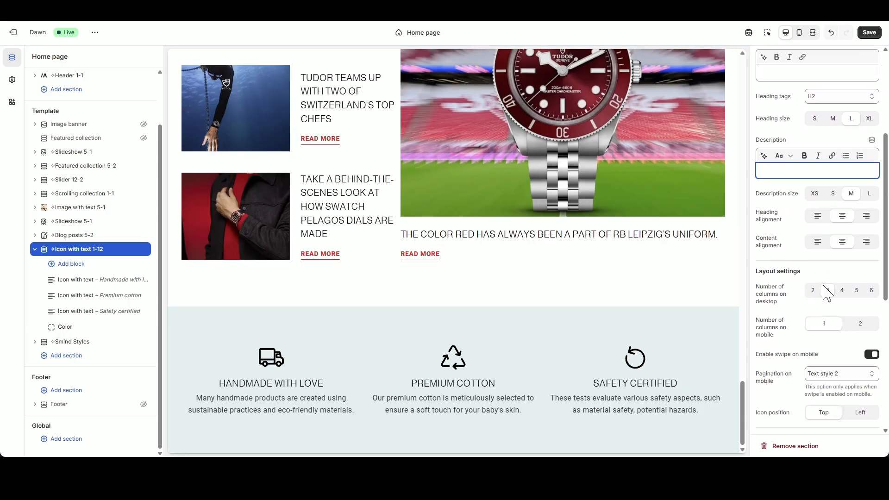
{"action": "scroll", "coordinate": [828, 303], "scroll_direction": "down", "scroll_amount": 1}
{"action": "scroll", "coordinate": [829, 305], "scroll_direction": "down", "scroll_amount": 1}
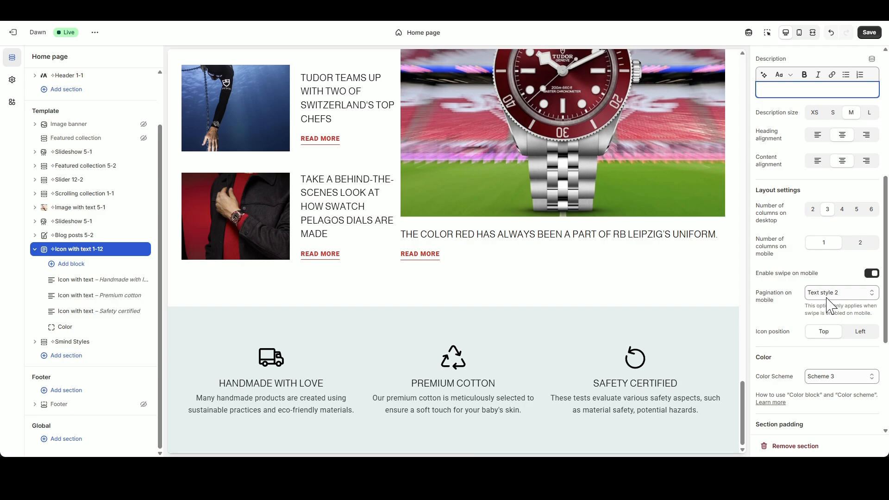
{"action": "scroll", "coordinate": [831, 305], "scroll_direction": "down", "scroll_amount": 3}
{"action": "left_click", "coordinate": [799, 32]}
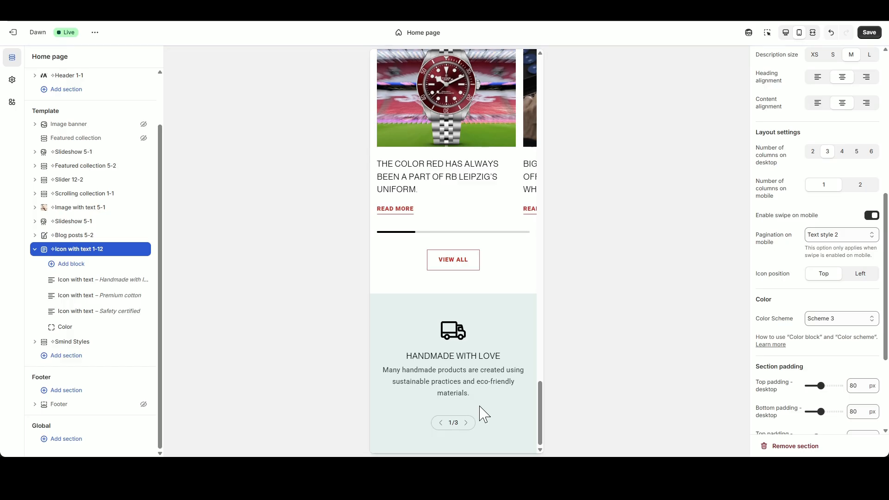
{"action": "left_click", "coordinate": [833, 236]}
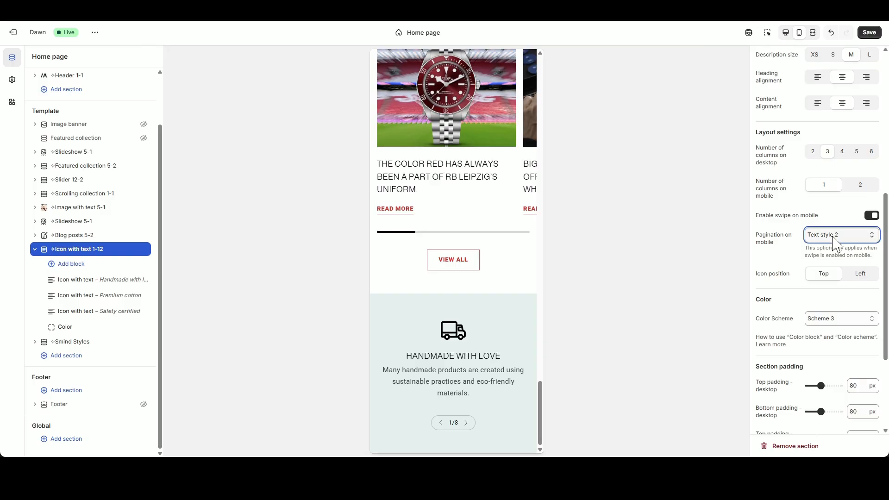
{"action": "left_click", "coordinate": [843, 354]}
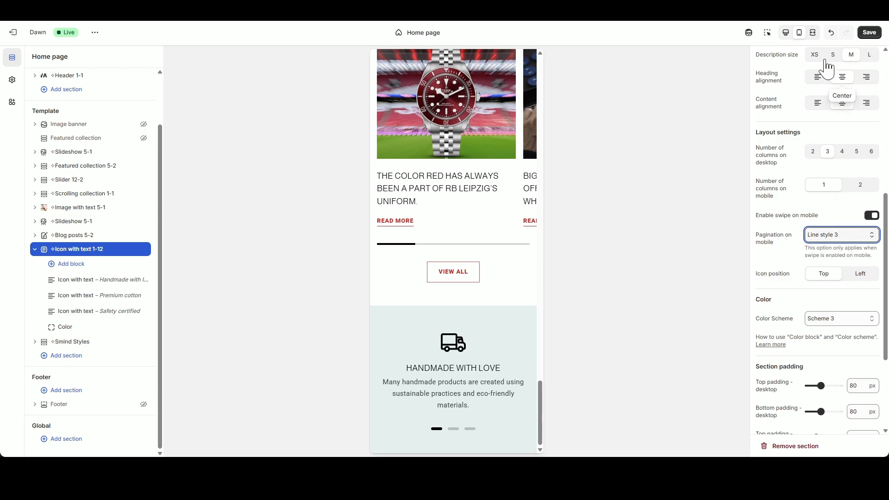
{"action": "left_click", "coordinate": [813, 33]}
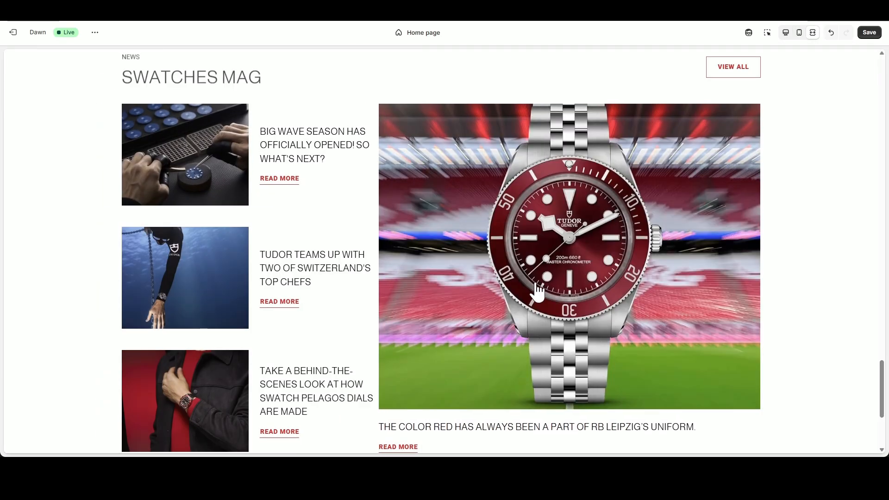
{"action": "scroll", "coordinate": [531, 288], "scroll_direction": "down", "scroll_amount": 4}
{"action": "left_click", "coordinate": [813, 33]}
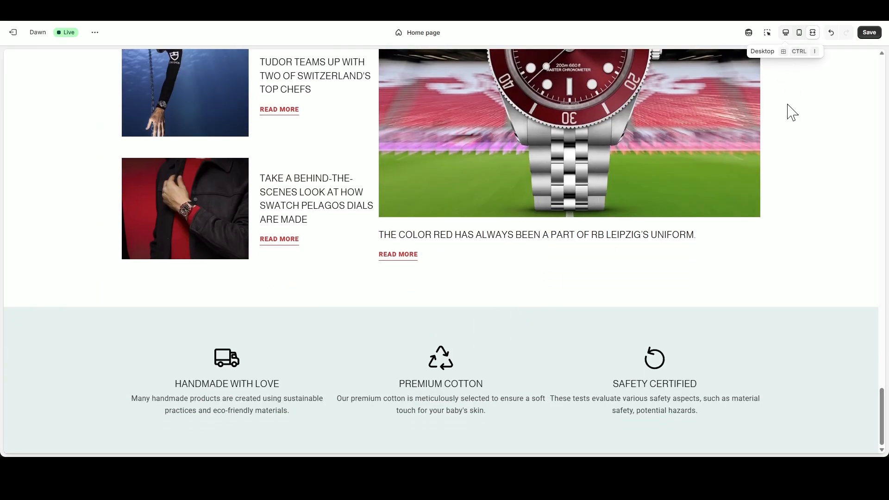
- Set the section's color scheme to Scheme 2 and remove its Color block
{"action": "left_click", "coordinate": [826, 166]}
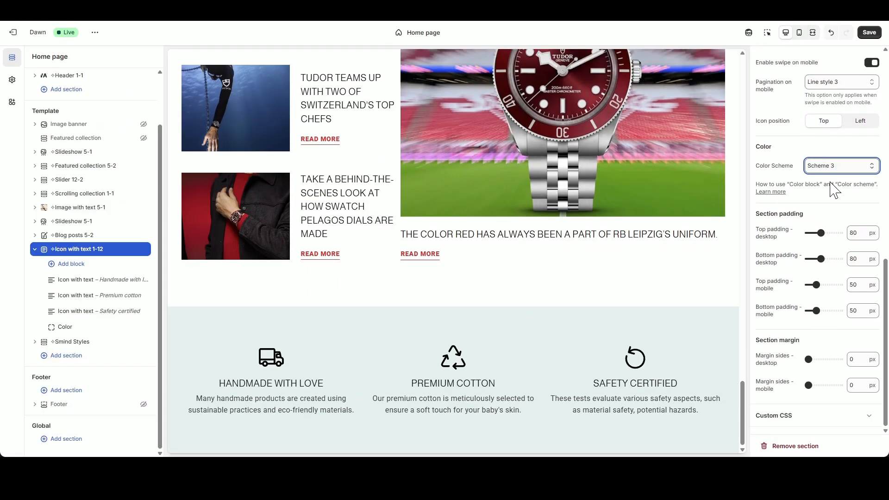
{"action": "key", "text": "Up"}
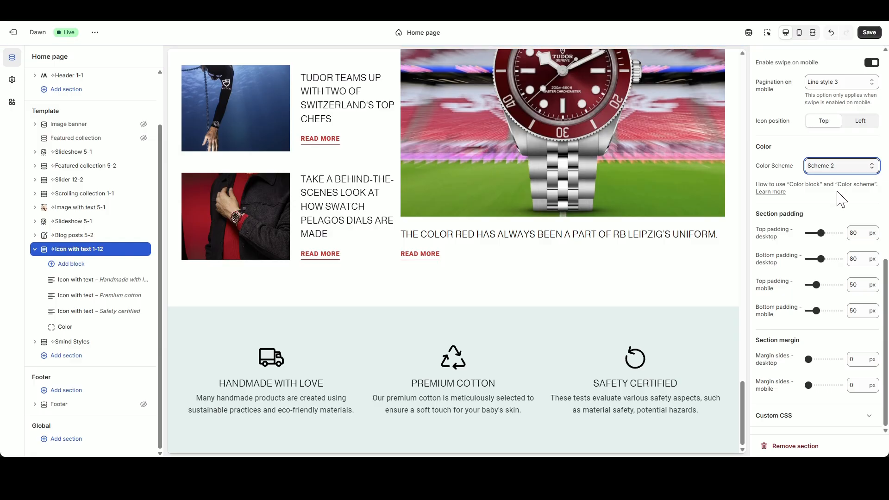
{"action": "left_click", "coordinate": [132, 327]}
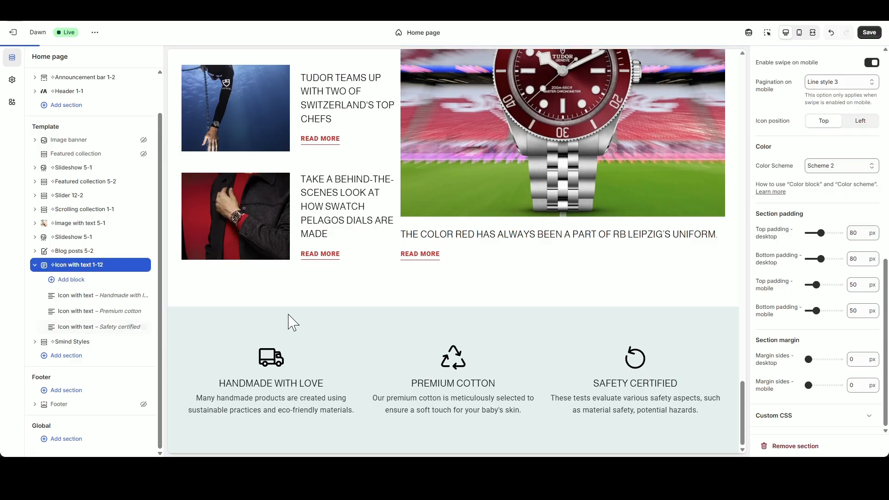
- Try Scheme 1 and Scheme 3 on the Icon with text section and restore Scheme 2
{"action": "left_click", "coordinate": [835, 167]}
{"action": "left_click", "coordinate": [831, 182]}
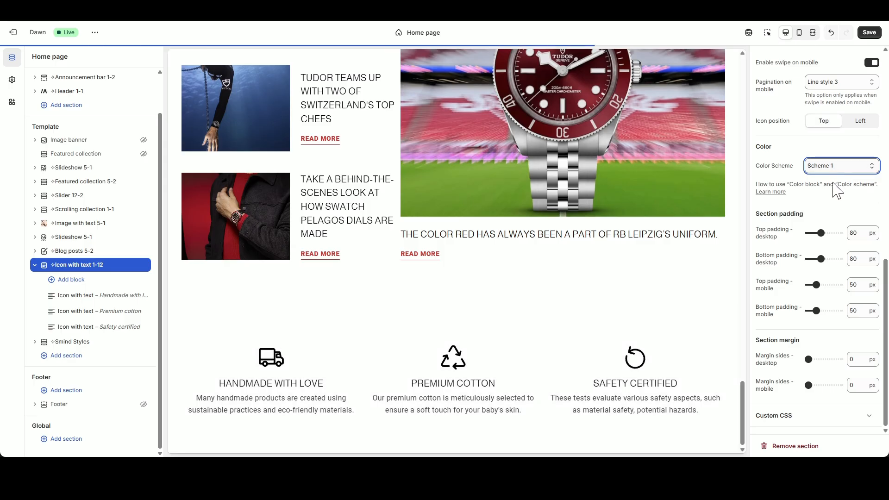
{"action": "left_click", "coordinate": [836, 167]}
{"action": "left_click", "coordinate": [832, 201]}
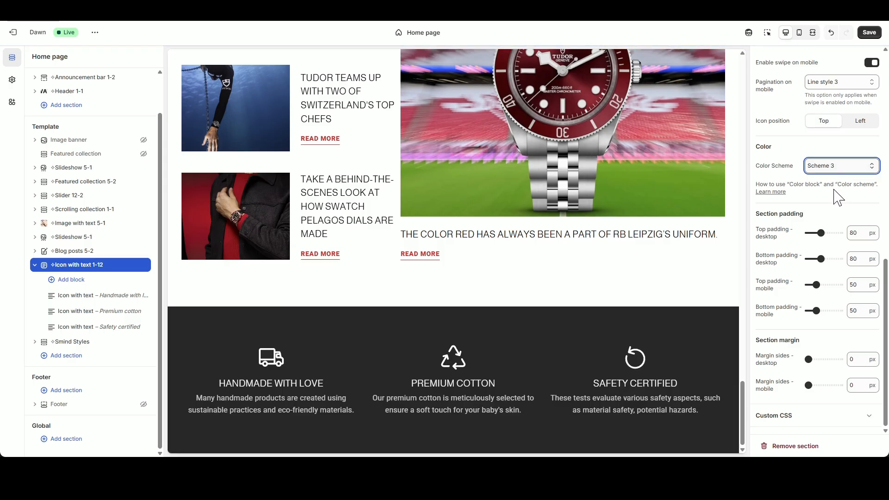
{"action": "left_click", "coordinate": [834, 169]}
{"action": "left_click", "coordinate": [831, 193]}
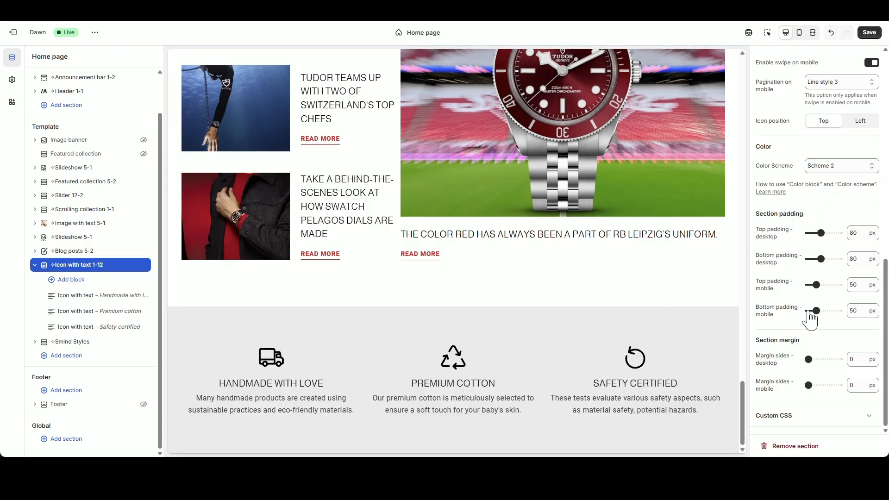
- Set the Icon with text section's top and bottom desktop padding to 50 px each
{"action": "double_click", "coordinate": [863, 234]}
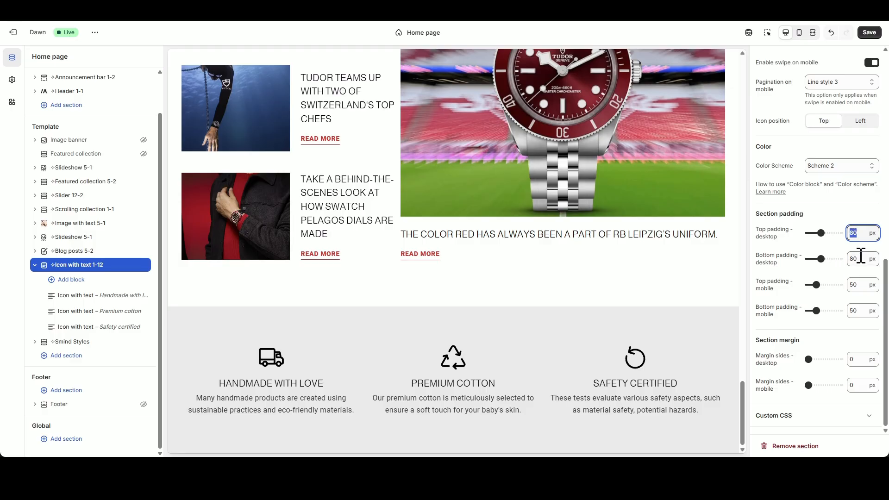
{"action": "type", "text": "50"}
{"action": "key", "text": "Tab"}
{"action": "type", "text": "50"}
{"action": "left_click", "coordinate": [851, 211]}
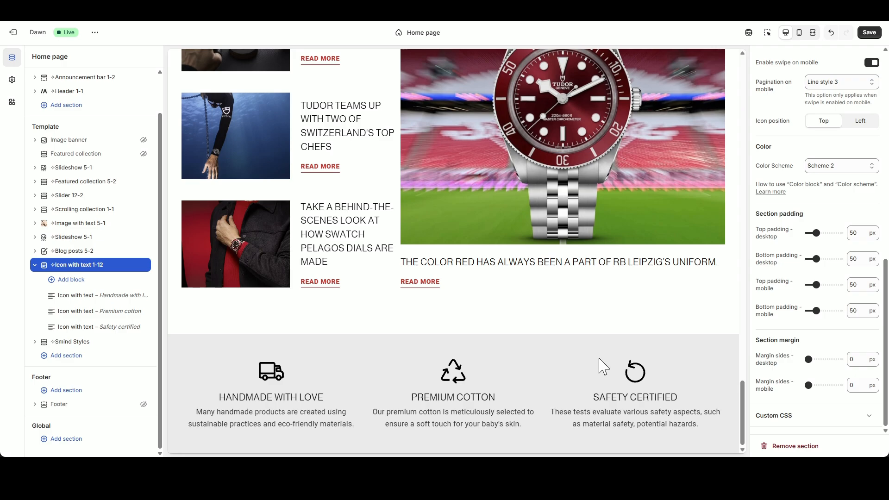
- Set the icon size of the "Handmade with love" block to 30 px
{"action": "left_click", "coordinate": [91, 297]}
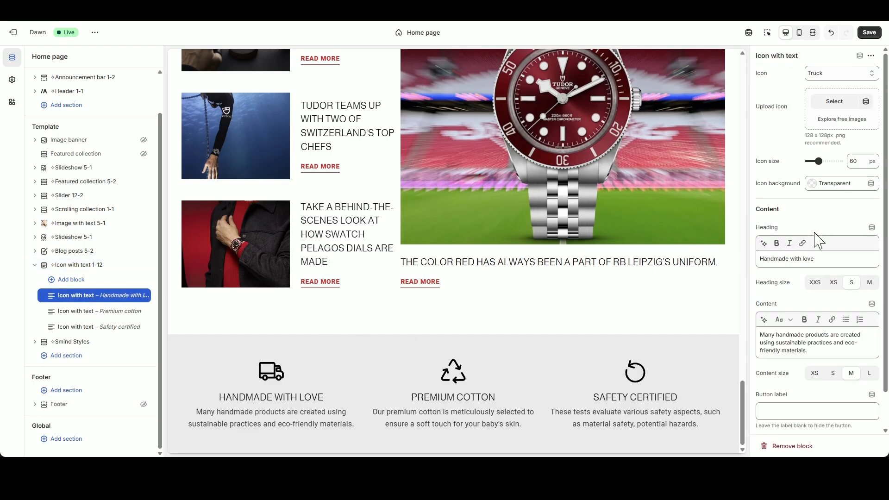
{"action": "double_click", "coordinate": [853, 161]}
{"action": "type", "text": "30"}
{"action": "left_click", "coordinate": [846, 217]}
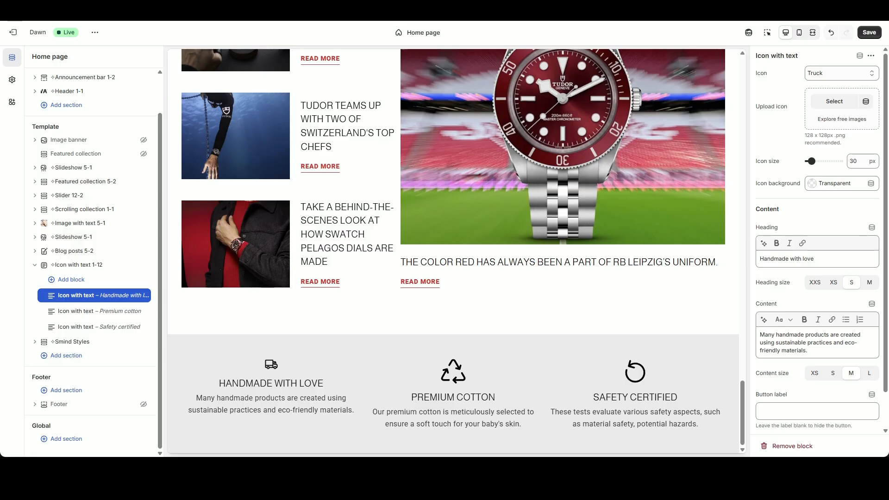
- Change the truck block's heading to "Free shipping" and its content to "We strive to get your purchases to your doorstep"
{"action": "triple_click", "coordinate": [822, 260]}
{"action": "type", "text": "Free shipping"}
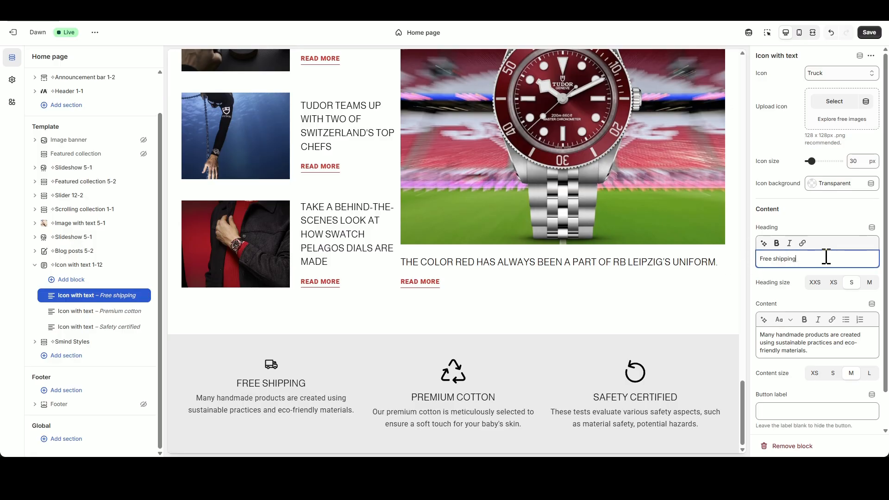
{"action": "triple_click", "coordinate": [815, 342]}
{"action": "type", "text": "We strive to get your purchases to your doorstep"}
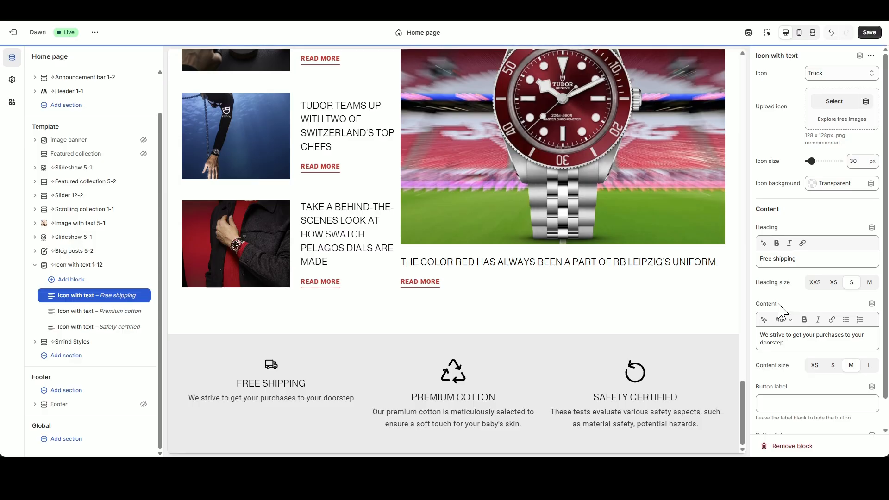
- Give the "Premium cotton" block the Return icon and the heading "Free returns"
{"action": "left_click", "coordinate": [85, 316]}
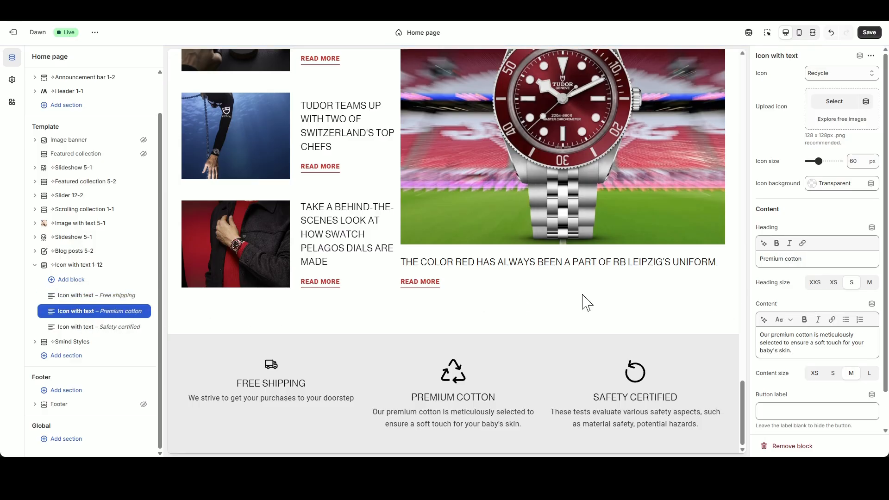
{"action": "left_click", "coordinate": [830, 74]}
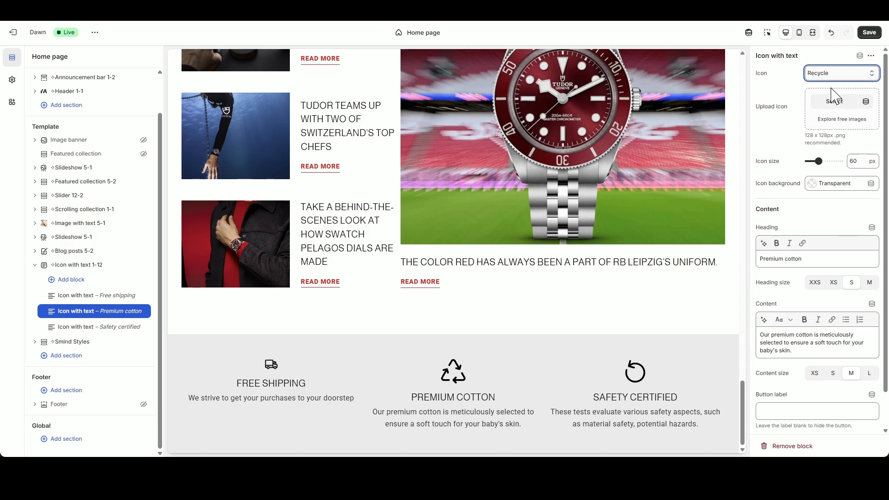
{"action": "key", "text": "Down"}
{"action": "left_click_drag", "start_coordinate": [806, 258], "coordinate": [736, 268]}
{"action": "type", "text": "Free returns"}
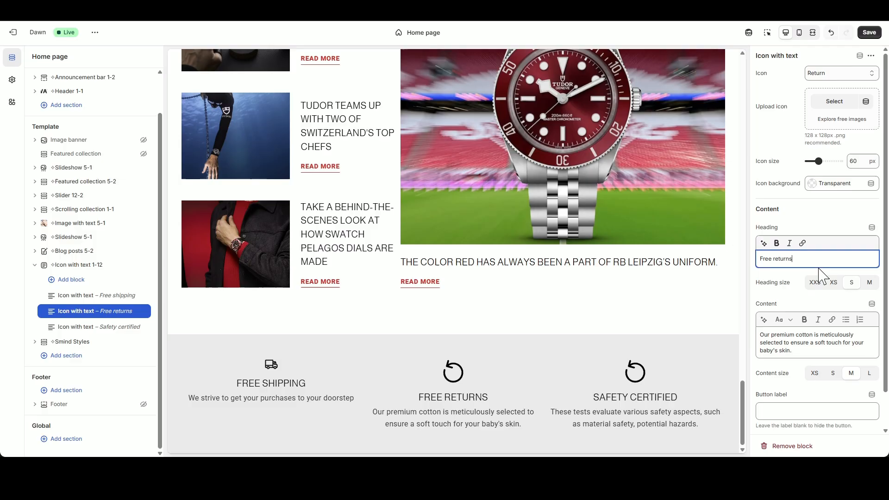
- Replace the Free returns block's content with "We offer a straight forward return policy to ensure that"
{"action": "left_click", "coordinate": [809, 350]}
{"action": "key", "text": "ctrl+a"}
{"action": "type", "text": "We offer a straight forward return policy to ensure that"}
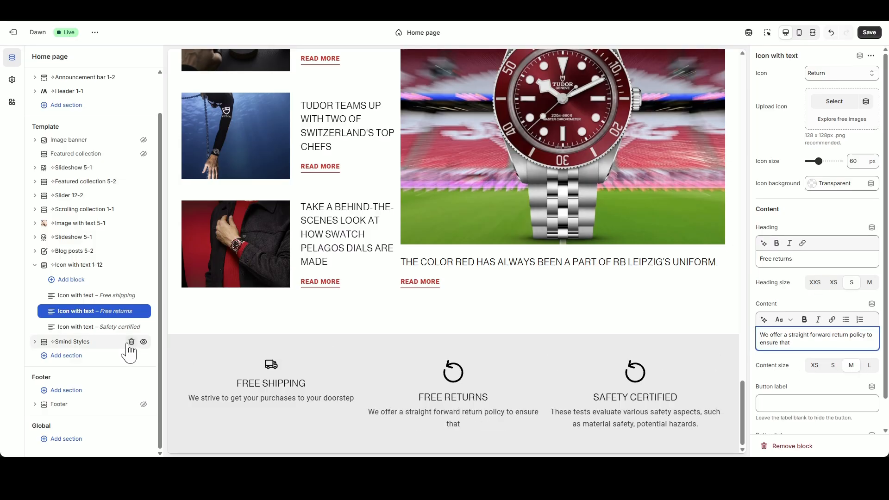
- Give the "Safety certified" block the Verify icon and the heading "Quality guarantee"
{"action": "left_click", "coordinate": [99, 327]}
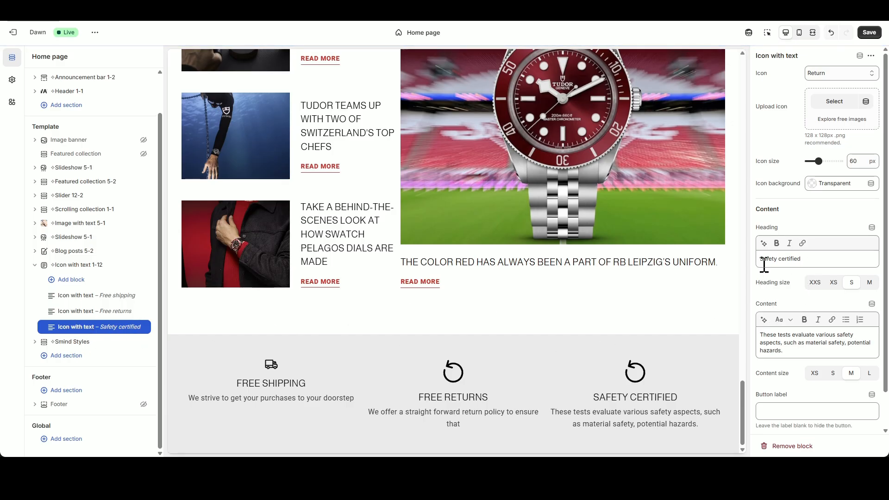
{"action": "left_click", "coordinate": [836, 74]}
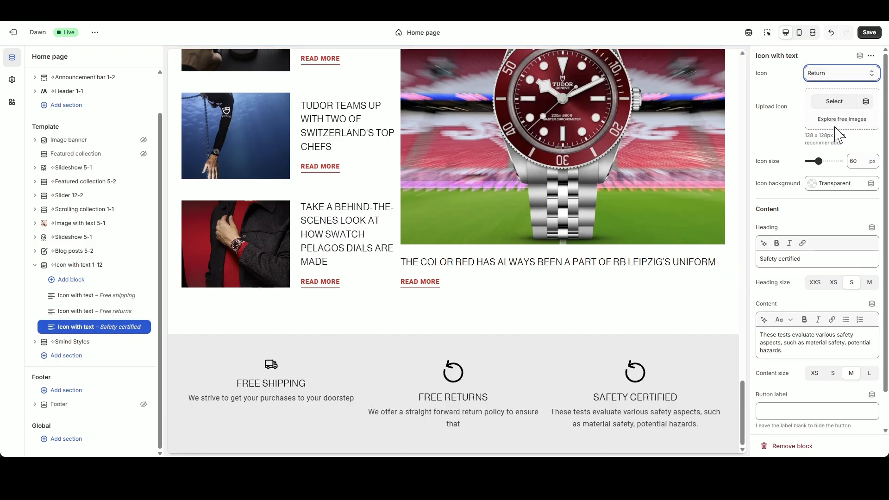
{"action": "left_click", "coordinate": [832, 297]}
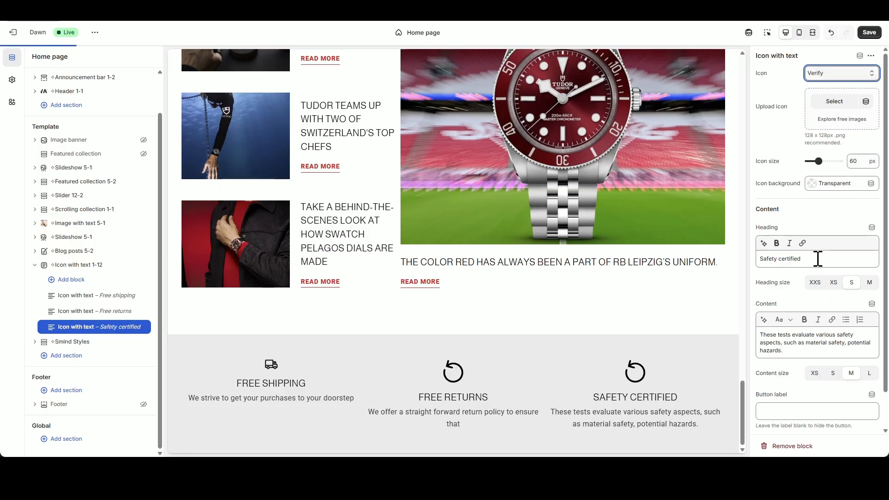
{"action": "left_click", "coordinate": [818, 259]}
{"action": "key", "text": "ctrl+a"}
{"action": "type", "text": "Quality guarantee"}
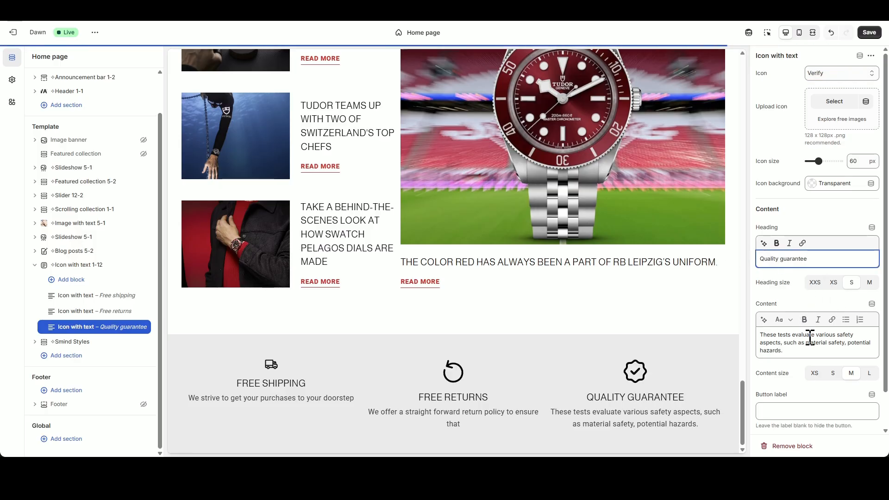
- Replace the Quality guarantee block's content with "We're committed to providing you with high-quality goods"
{"action": "left_click", "coordinate": [818, 346]}
{"action": "key", "text": "ctrl+a"}
{"action": "type", "text": "We're committed to providing you with high-quality goods"}
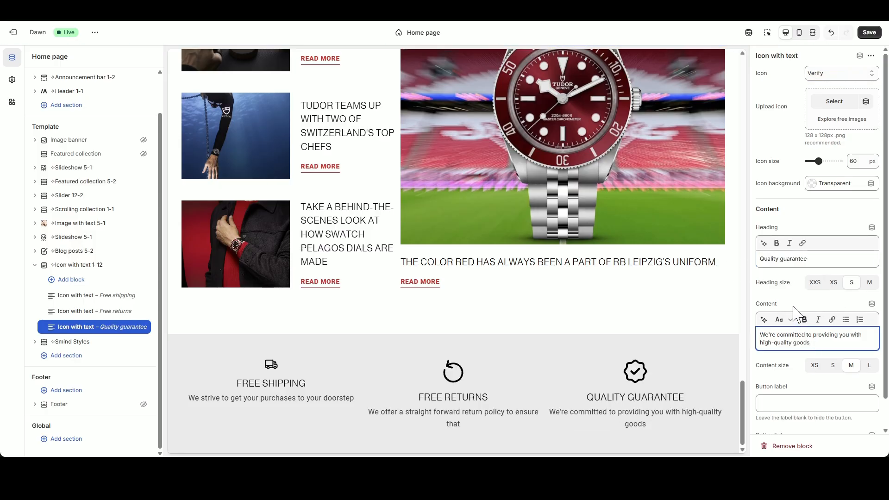
- Set the icon size of the Quality guarantee and Free returns blocks to 30 px and save the page
{"action": "double_click", "coordinate": [856, 161]}
{"action": "type", "text": "3"}
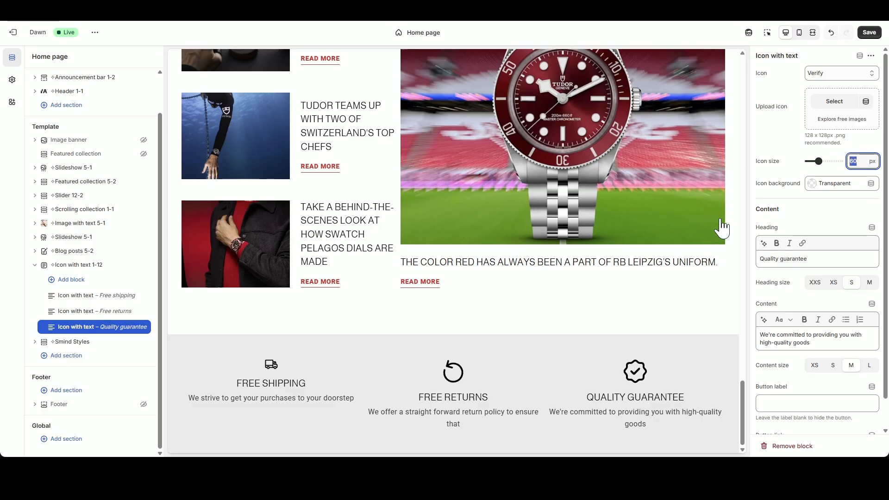
{"action": "left_click", "coordinate": [99, 311]}
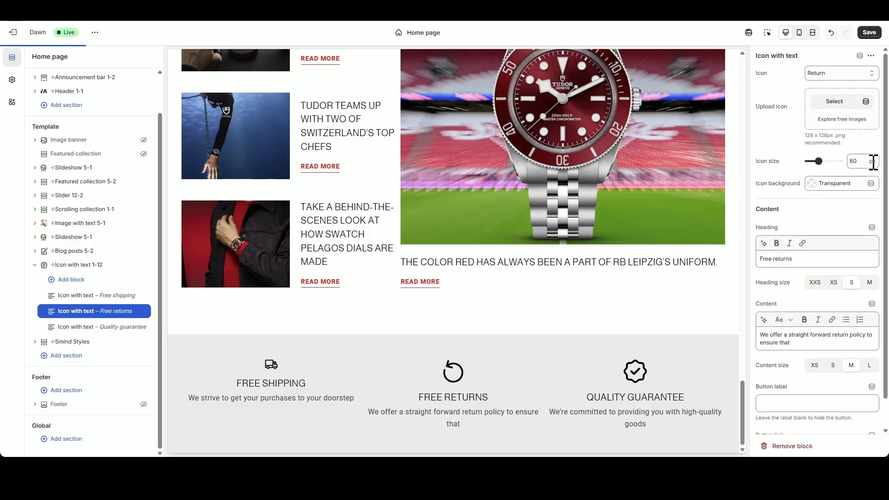
{"action": "type", "text": "0"}
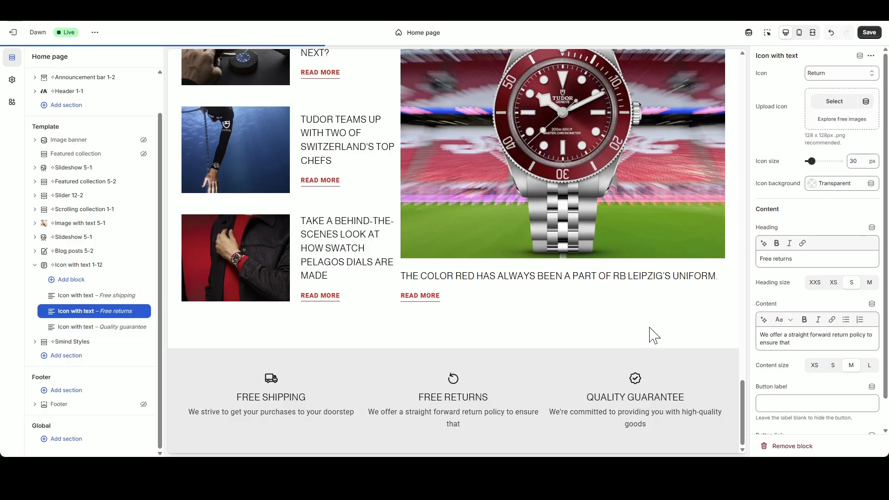
{"action": "scroll", "coordinate": [840, 347], "scroll_direction": "down", "scroll_amount": 2}
{"action": "scroll", "coordinate": [841, 349], "scroll_direction": "up", "scroll_amount": 2}
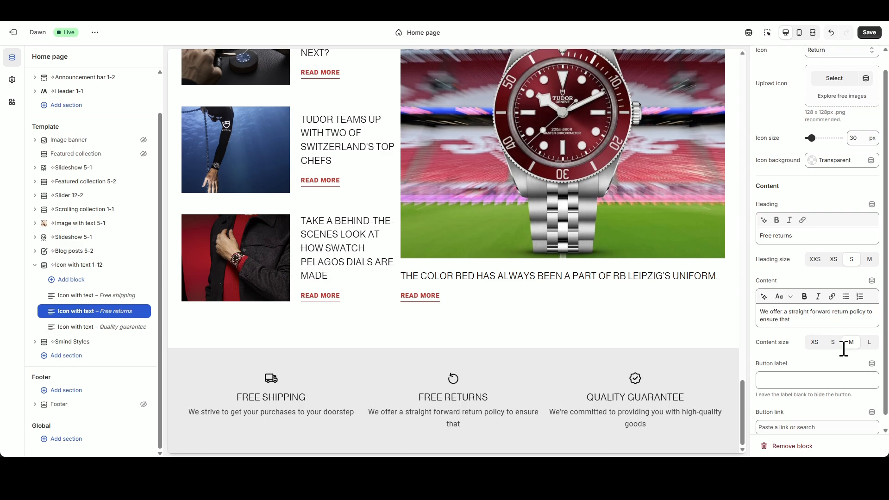
{"action": "left_click", "coordinate": [86, 267]}
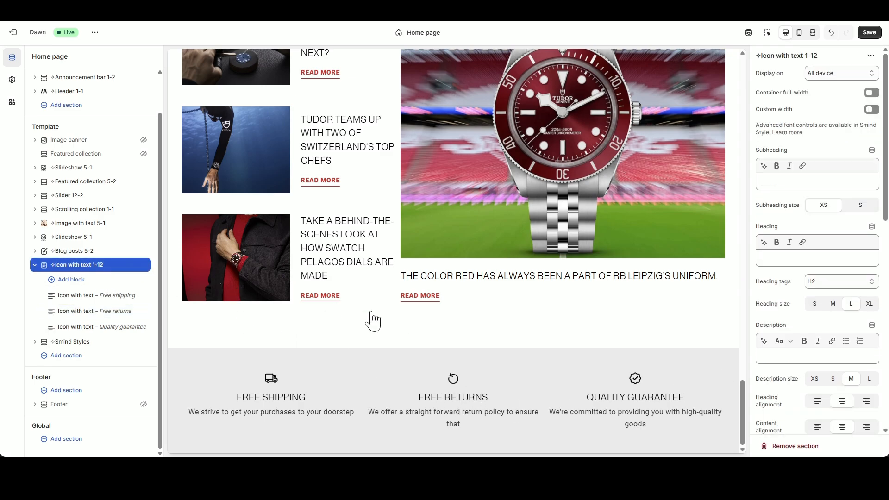
{"action": "left_click", "coordinate": [869, 32]}
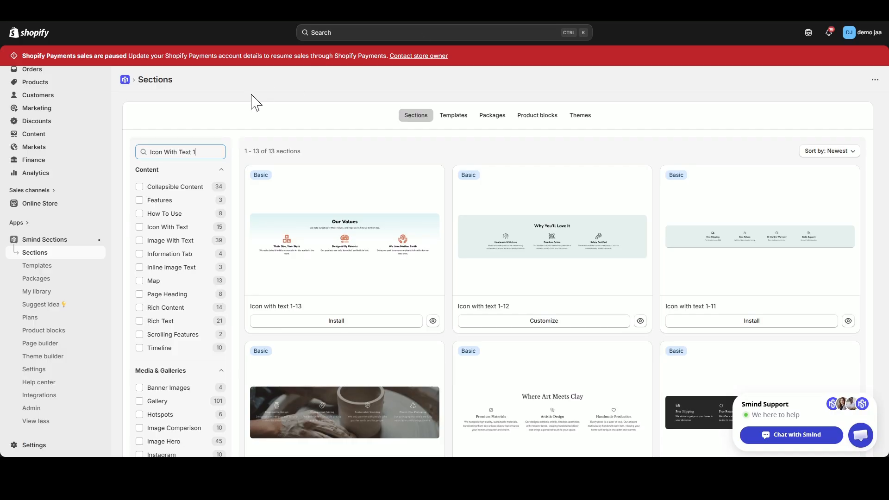
- Search the section library in the Smind Sections app for footer sections
{"action": "triple_click", "coordinate": [208, 152]}
{"action": "type", "text": "Foot"}
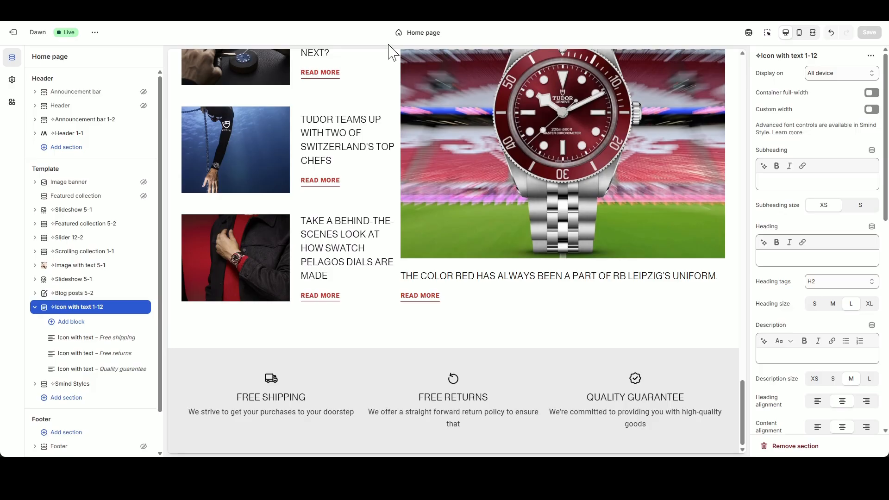
- In the theme editor, add the Footer 1-1 section to the Footer group and make its container full-width
{"action": "left_click", "coordinate": [34, 307]}
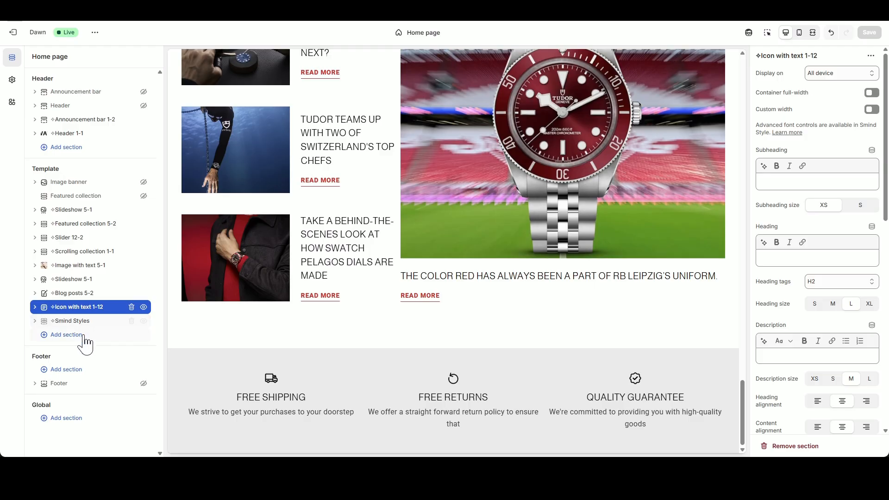
{"action": "type", "text": "Footer"}
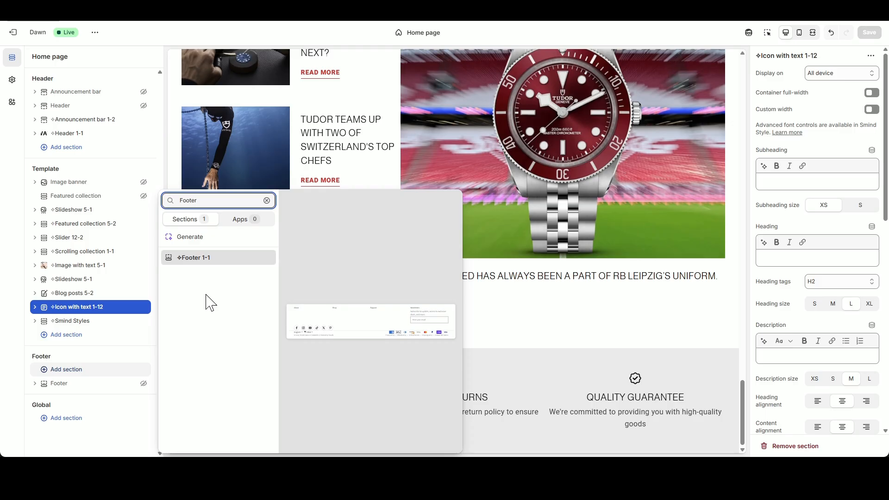
{"action": "left_click", "coordinate": [208, 261]}
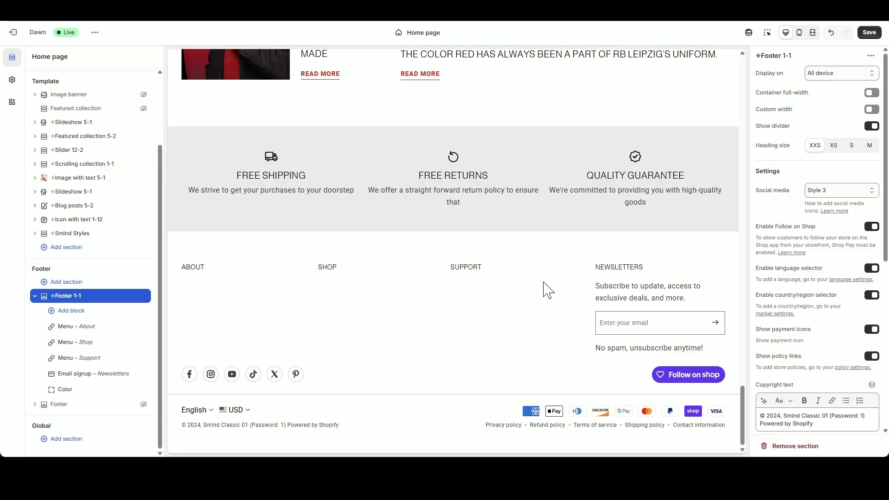
{"action": "left_click", "coordinate": [871, 93]}
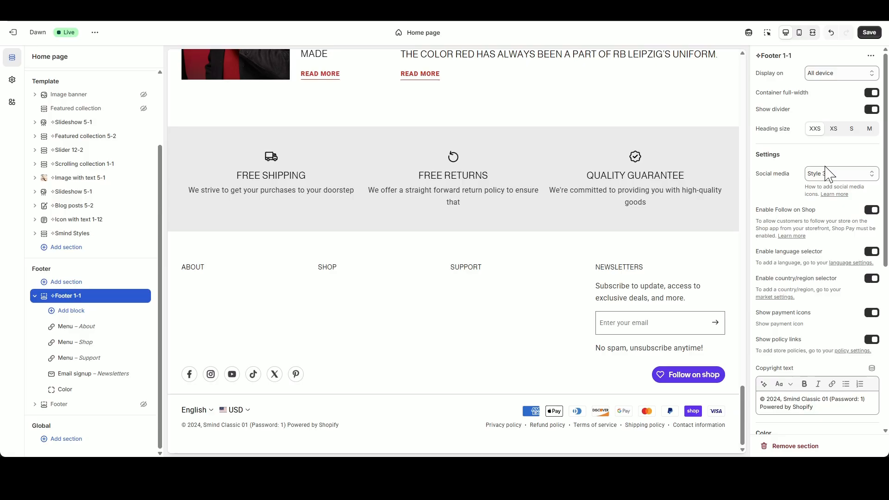
- Try Style 1 and Style 2 for the footer's social media icons and return to Style 3
{"action": "left_click", "coordinate": [827, 173]}
{"action": "left_click", "coordinate": [825, 200]}
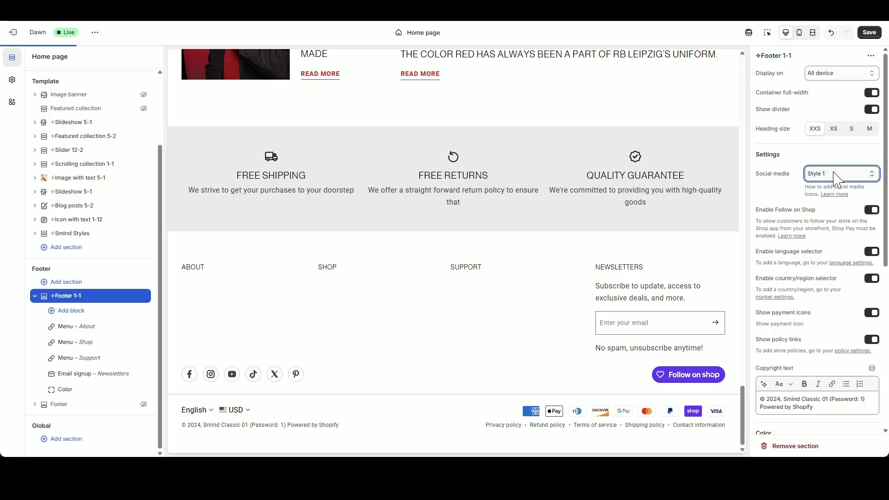
{"action": "left_click", "coordinate": [831, 209]}
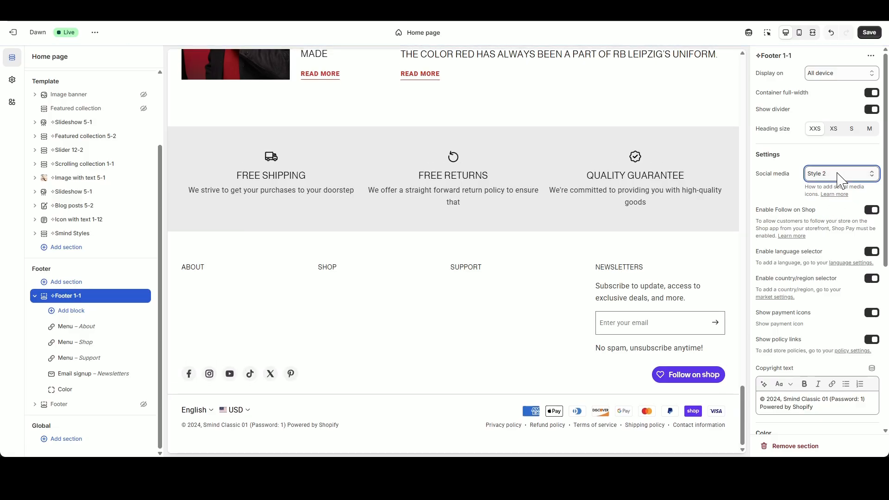
{"action": "left_click", "coordinate": [836, 174]}
{"action": "left_click", "coordinate": [834, 222]}
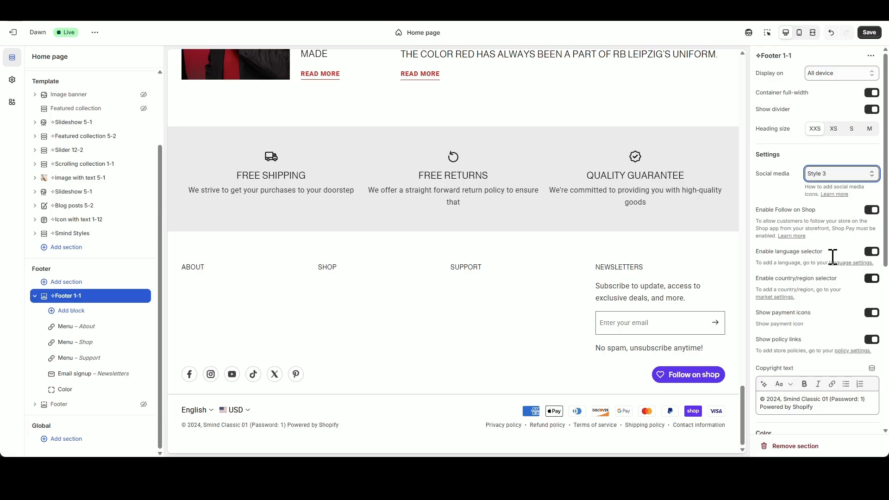
- Disable Follow on Shop in the Footer 1-1 section and clear its copyright text
{"action": "left_click", "coordinate": [871, 210]}
{"action": "left_click_drag", "start_coordinate": [826, 424], "coordinate": [750, 396]}
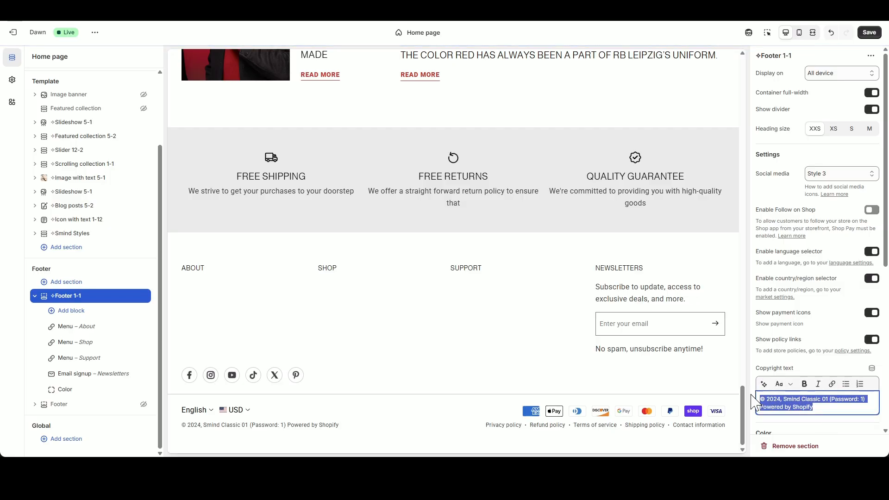
{"action": "key", "text": "BackSpace"}
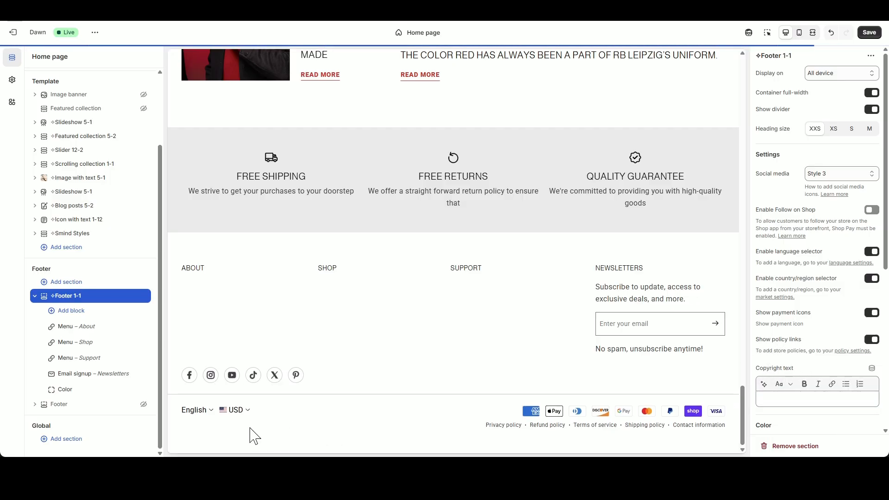
- Set the footer's default color scheme to Scheme 4 and delete its Color block
{"action": "scroll", "coordinate": [869, 367], "scroll_direction": "down", "scroll_amount": 6}
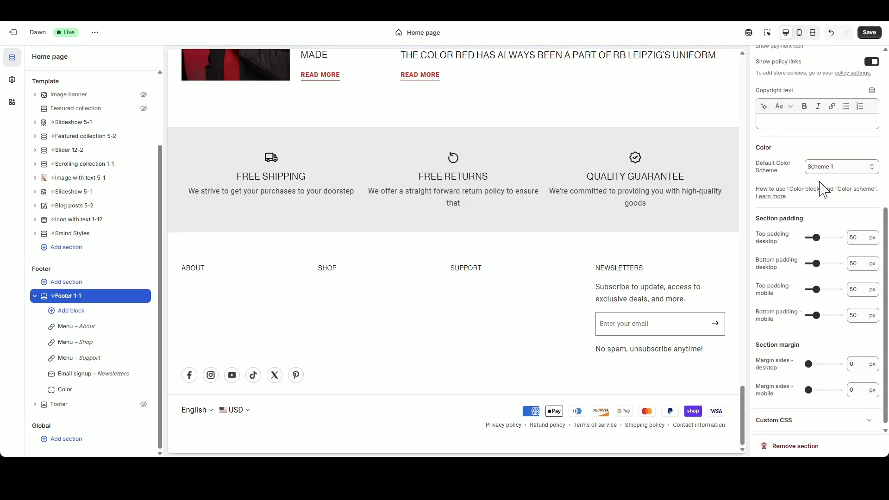
{"action": "left_click", "coordinate": [833, 168]}
{"action": "left_click", "coordinate": [829, 206]}
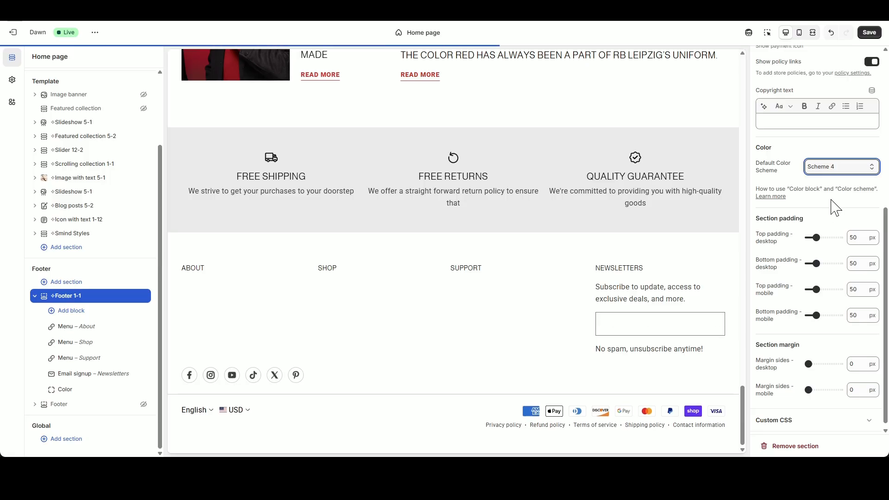
{"action": "left_click", "coordinate": [132, 389]}
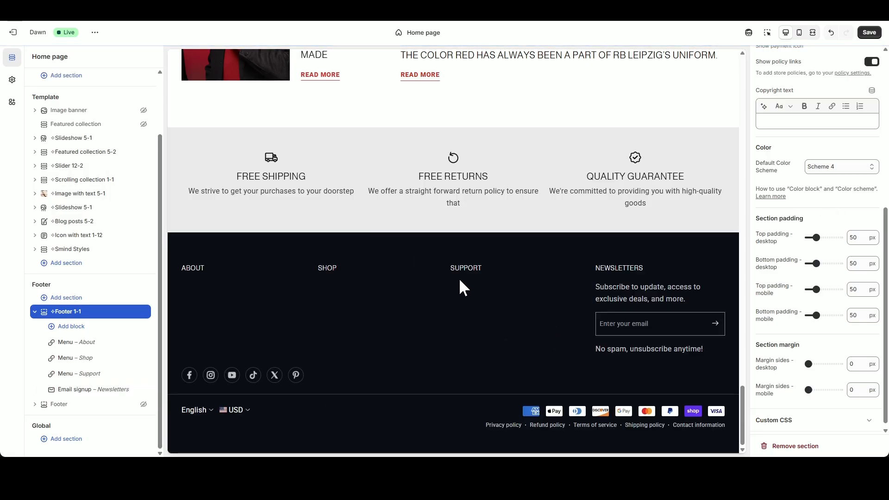
- Set the footer's desktop padding to 80 px at the top and 20 px at the bottom
{"action": "double_click", "coordinate": [853, 238]}
{"action": "left_click_drag", "start_coordinate": [814, 237], "coordinate": [821, 238]}
{"action": "double_click", "coordinate": [853, 264]}
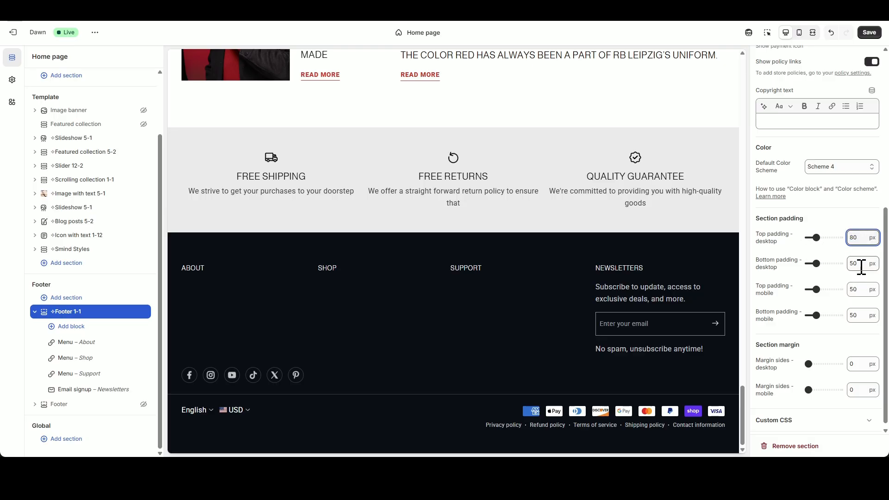
{"action": "type", "text": "20"}
{"action": "left_click", "coordinate": [794, 250]}
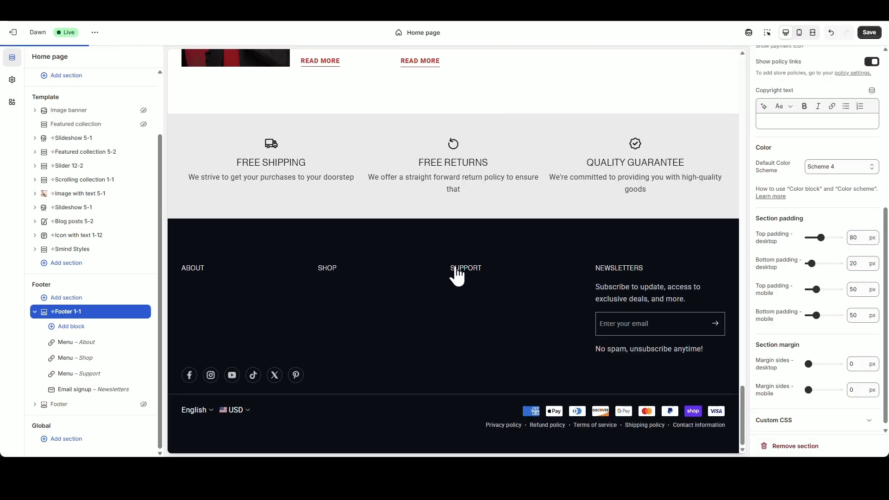
- Add an Image block to the Footer 1-1 section and assign it the Swiss_Watch_Logo PNG image
{"action": "scroll", "coordinate": [825, 401], "scroll_direction": "down", "scroll_amount": 1}
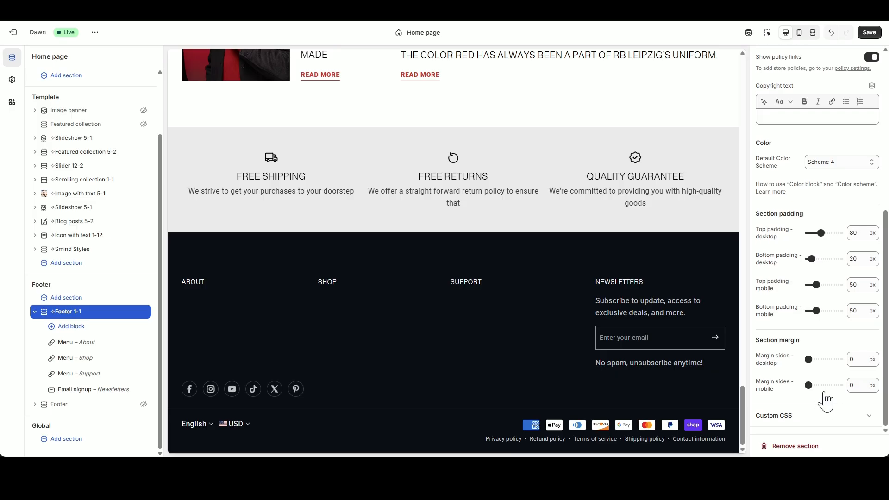
{"action": "scroll", "coordinate": [825, 401], "scroll_direction": "up", "scroll_amount": 6}
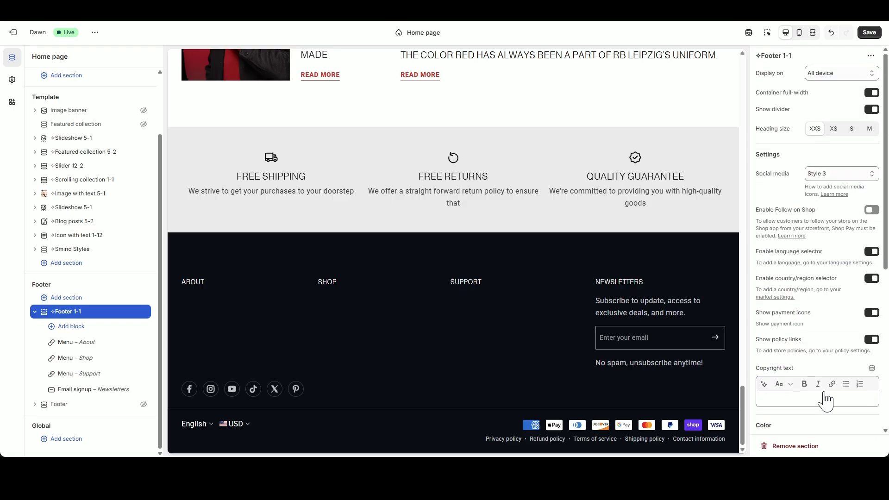
{"action": "left_click", "coordinate": [89, 332]}
{"action": "left_click", "coordinate": [188, 253]}
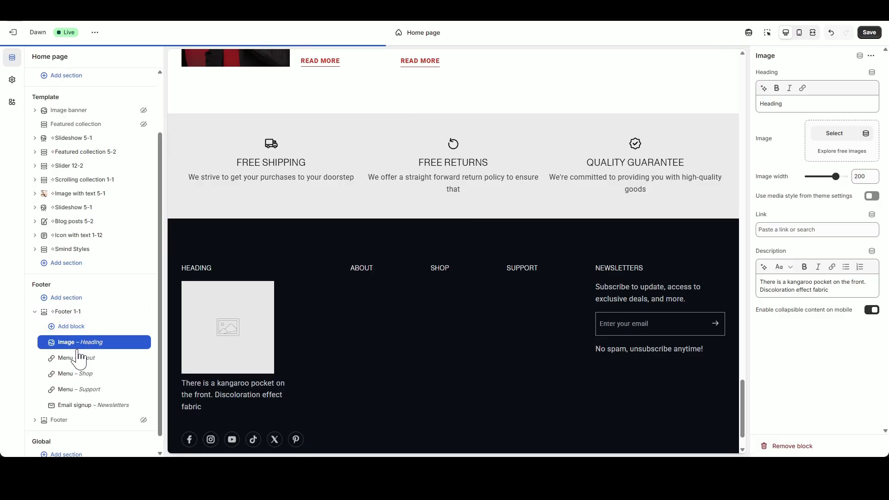
{"action": "left_click", "coordinate": [833, 135]}
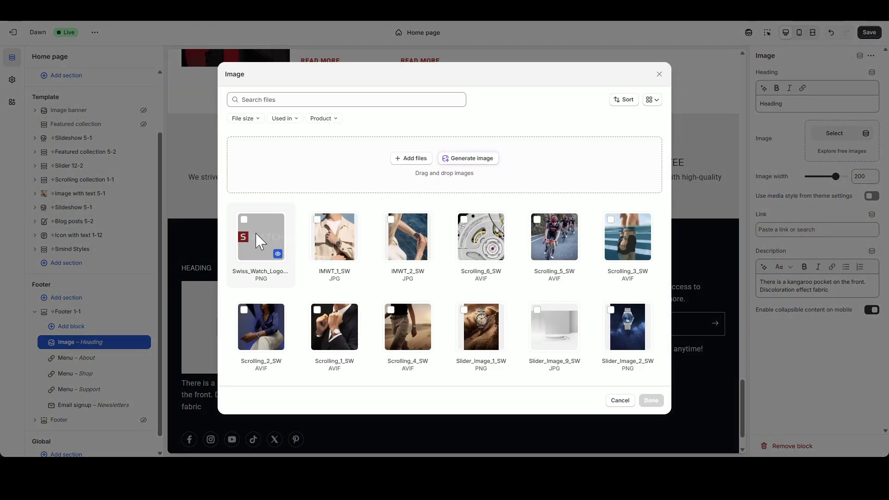
{"action": "left_click", "coordinate": [260, 240]}
{"action": "left_click", "coordinate": [650, 400]}
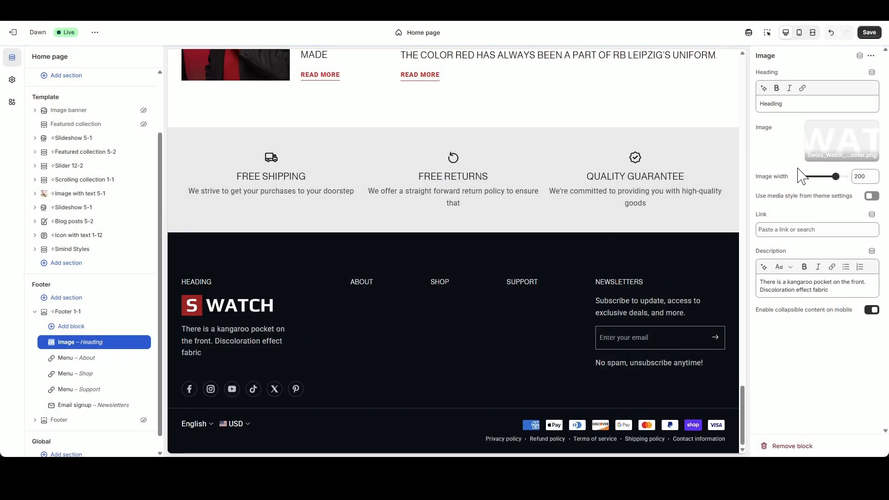
- Clear the footer Image block's heading and description and set its image width to 180
{"action": "triple_click", "coordinate": [804, 102]}
{"action": "key", "text": "BackSpace"}
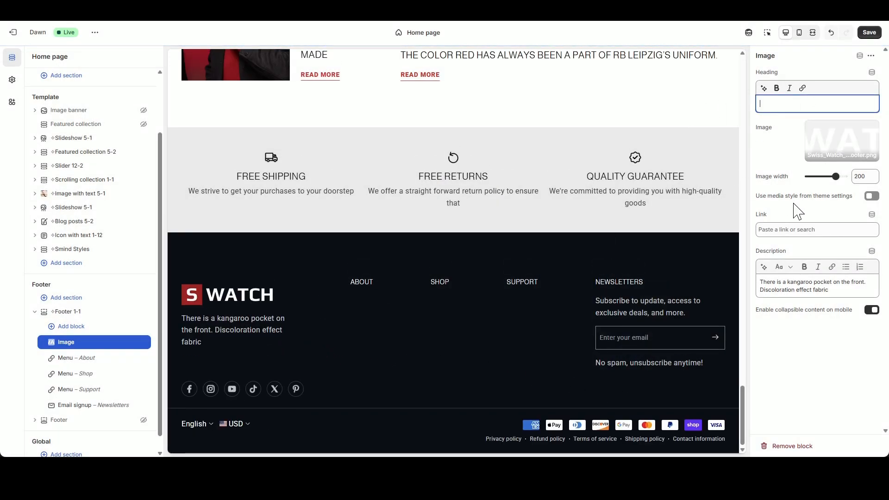
{"action": "triple_click", "coordinate": [847, 277]}
{"action": "key", "text": "BackSpace"}
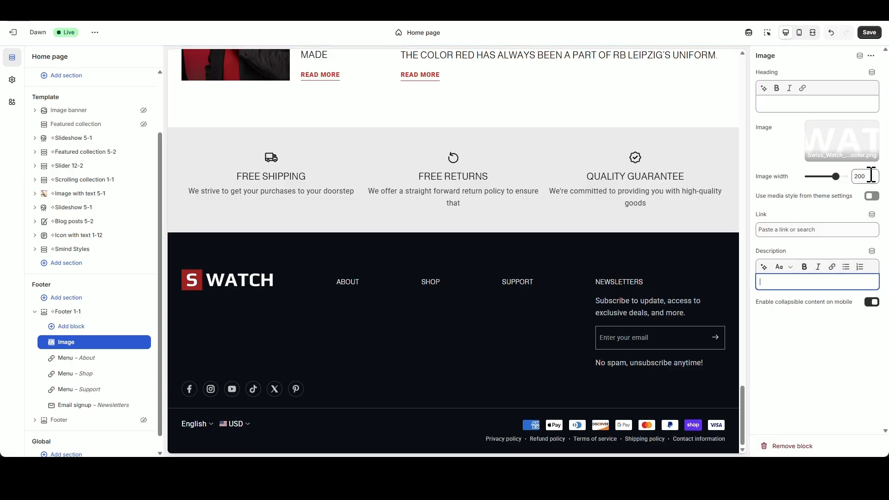
{"action": "double_click", "coordinate": [861, 176]}
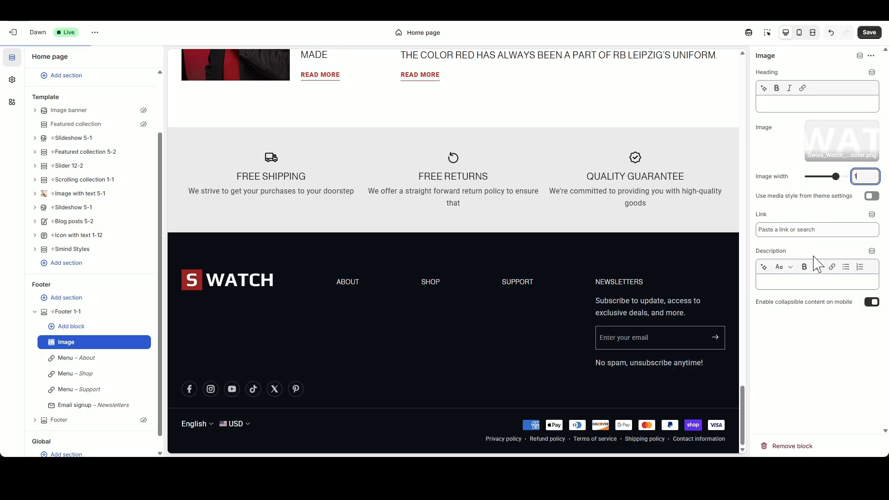
{"action": "type", "text": "180"}
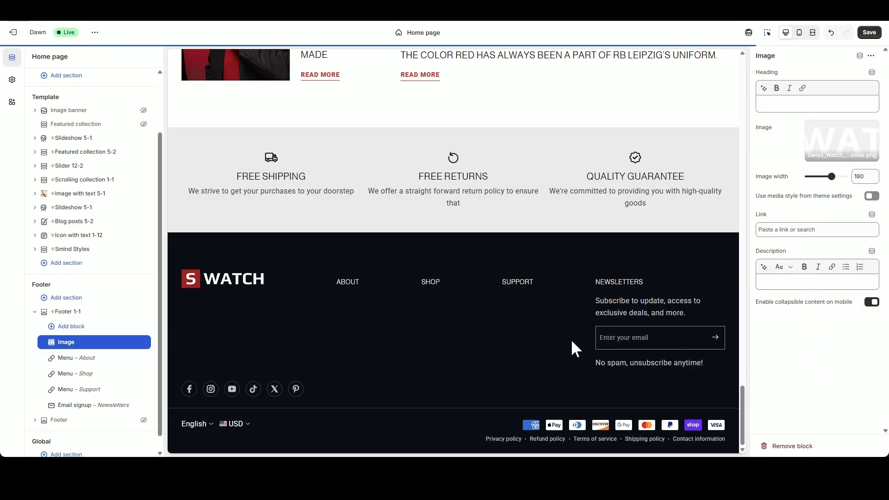
- Change the About menu block's heading to "Company" and assign it the Footer 12-1 menu
{"action": "left_click", "coordinate": [77, 359]}
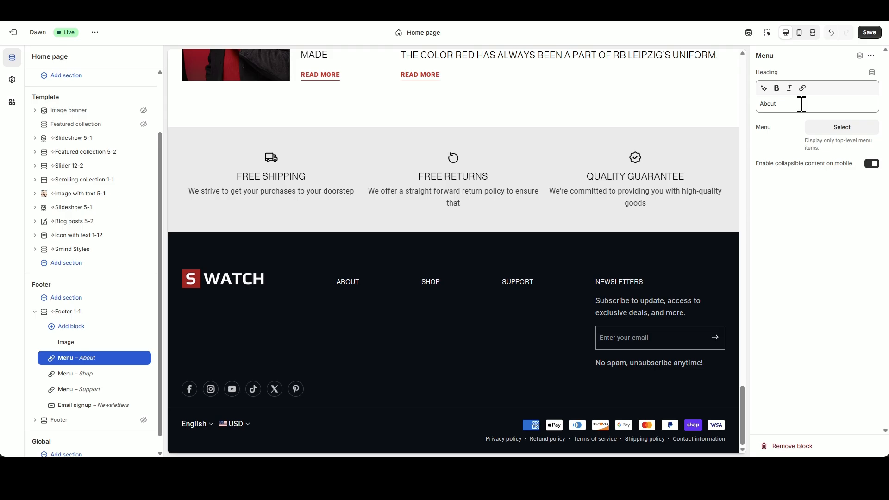
{"action": "left_click_drag", "start_coordinate": [801, 104], "coordinate": [703, 119]}
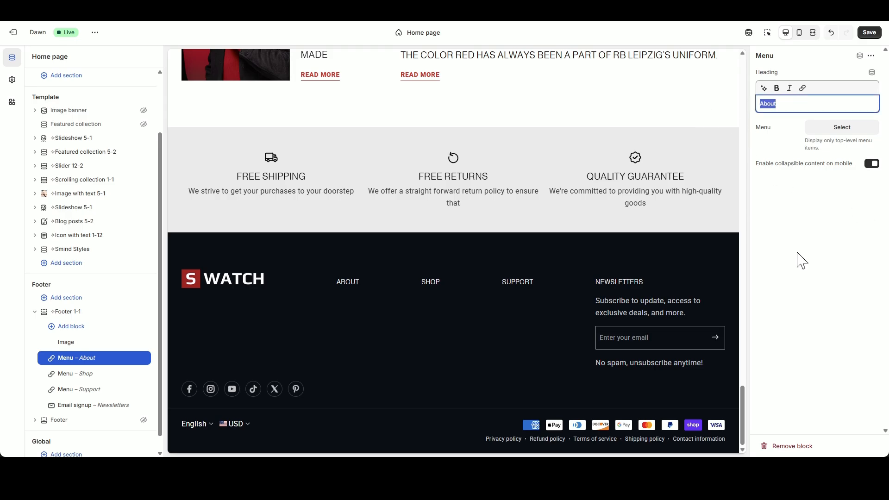
{"action": "left_click", "coordinate": [567, 468]}
{"action": "left_click", "coordinate": [789, 141]}
{"action": "type", "text": "Company"}
{"action": "left_click", "coordinate": [826, 127]}
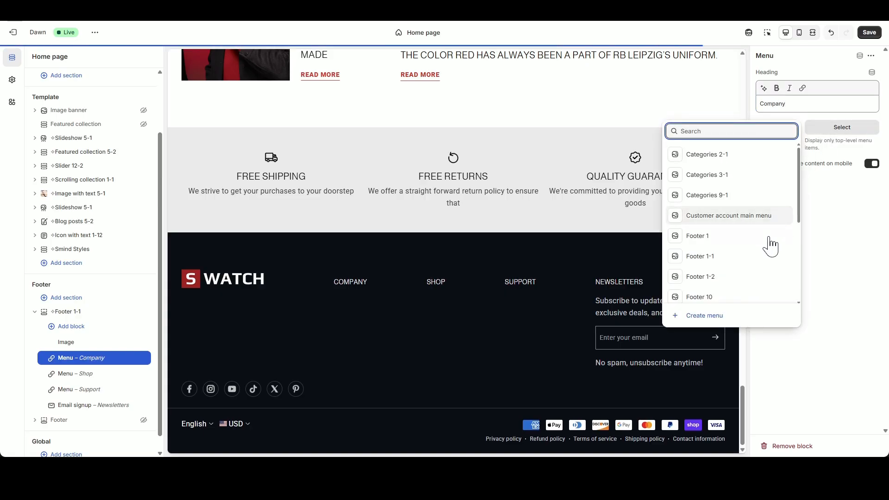
{"action": "scroll", "coordinate": [757, 271], "scroll_direction": "down", "scroll_amount": 5}
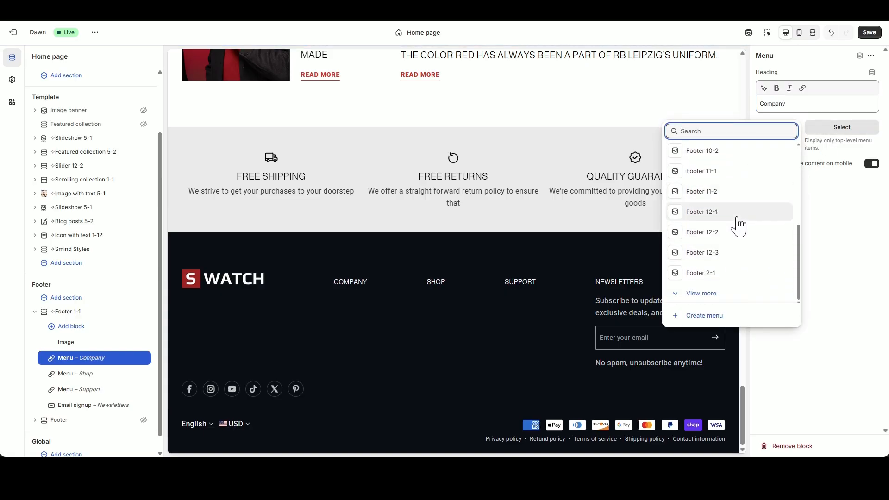
{"action": "left_click", "coordinate": [738, 215]}
- Change the footer's Shop menu block heading to "Collections" and assign it the Footer 12-2 menu
{"action": "left_click", "coordinate": [88, 374]}
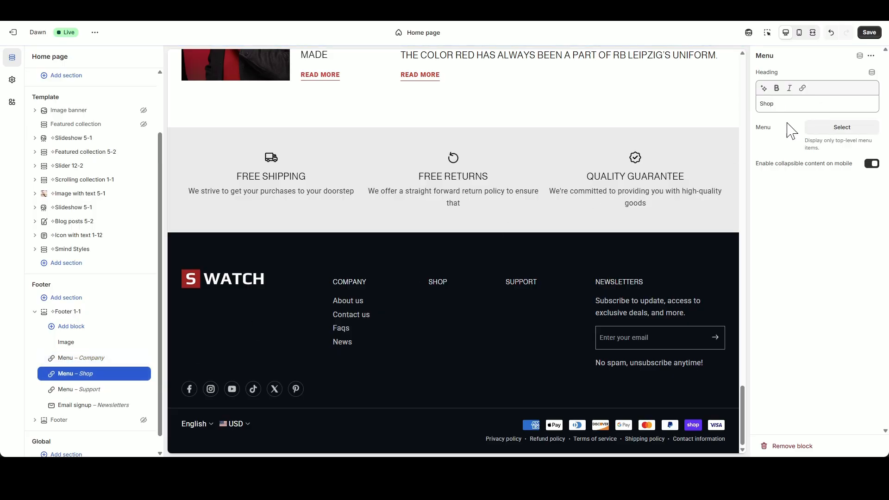
{"action": "double_click", "coordinate": [776, 108]}
{"action": "type", "text": "Collections"}
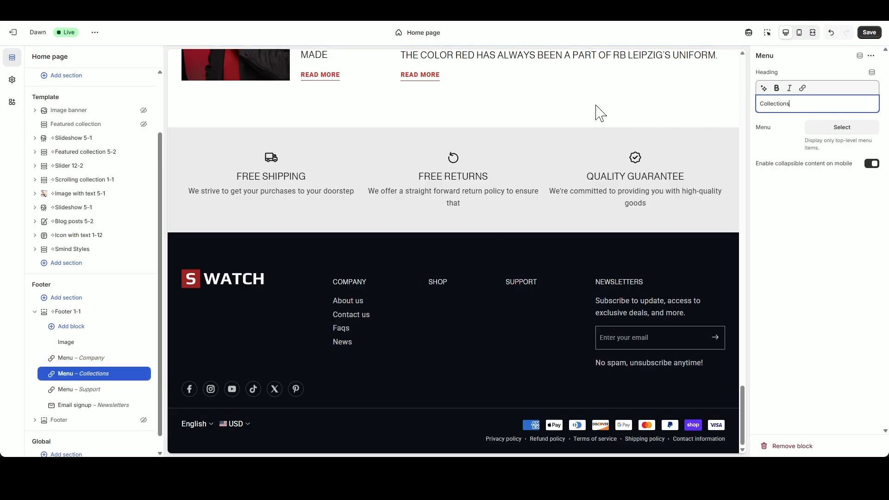
{"action": "left_click", "coordinate": [829, 129]}
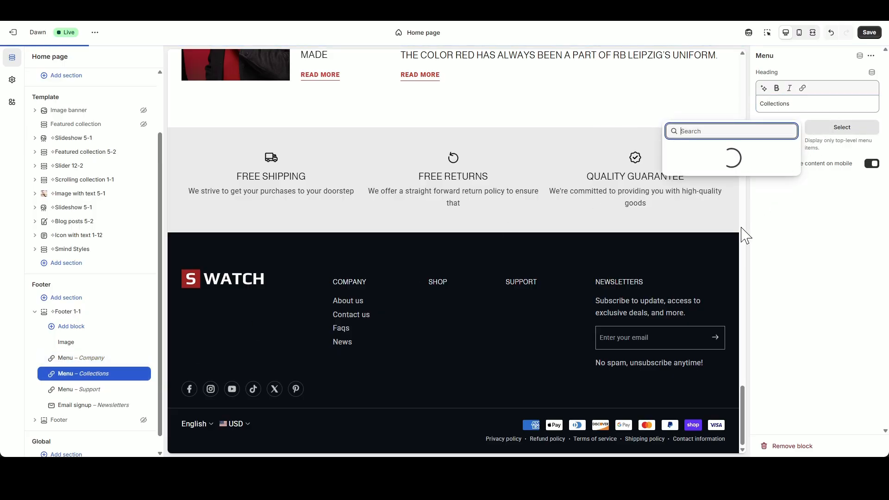
{"action": "scroll", "coordinate": [731, 282], "scroll_direction": "down", "scroll_amount": 3}
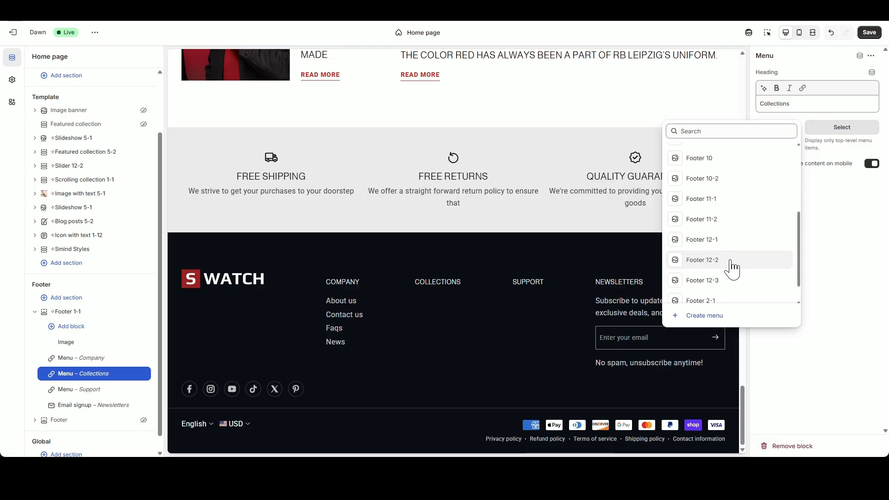
{"action": "left_click", "coordinate": [732, 273]}
- Assign the Footer 12-3 menu to the footer's Support menu block
{"action": "left_click", "coordinate": [88, 393]}
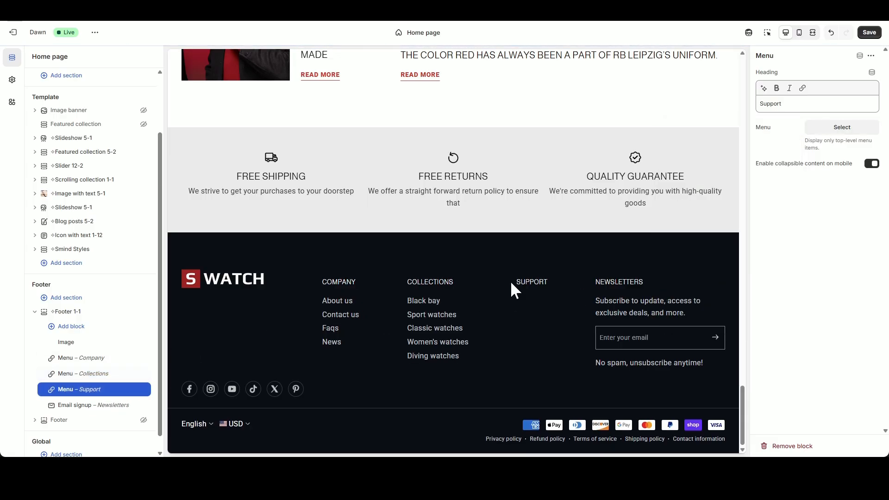
{"action": "left_click", "coordinate": [835, 131]}
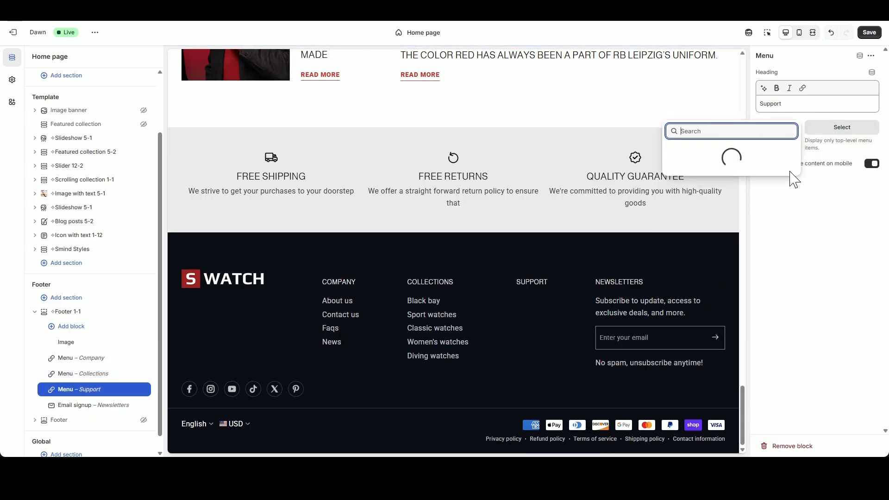
{"action": "scroll", "coordinate": [727, 232], "scroll_direction": "down", "scroll_amount": 5}
{"action": "left_click", "coordinate": [732, 255]}
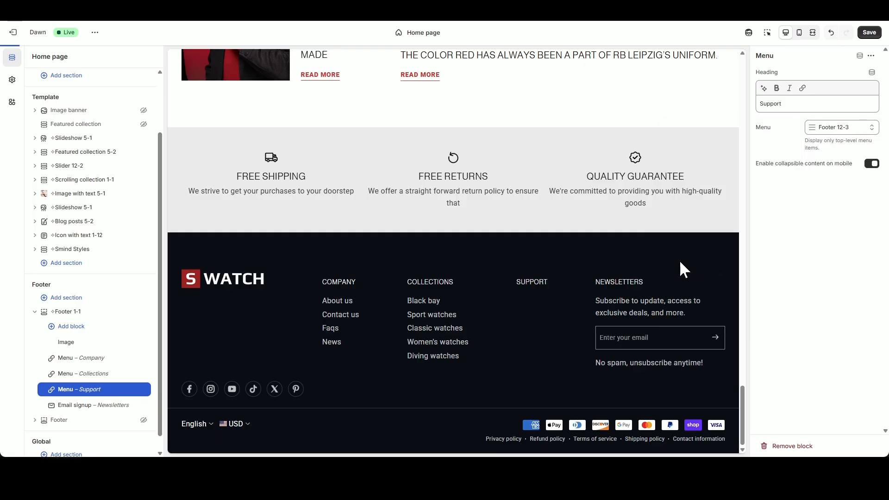
- Clear the subtext of the footer's Newsletters email signup block
{"action": "left_click", "coordinate": [86, 406]}
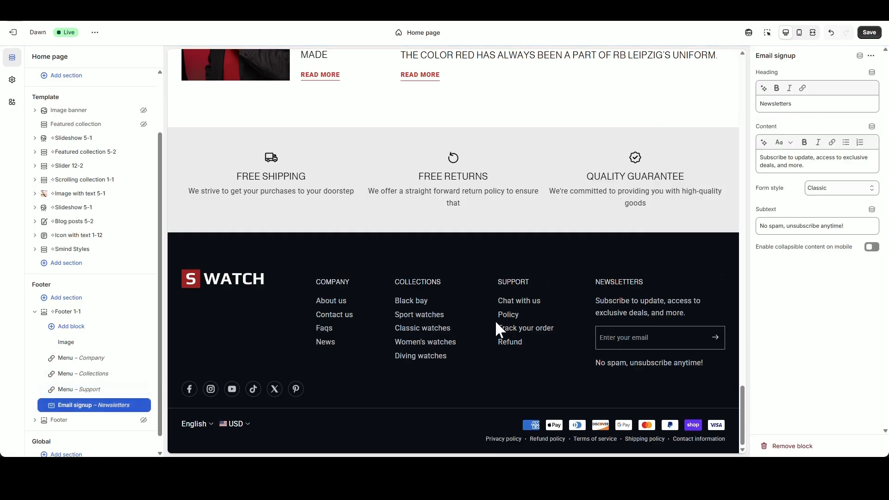
{"action": "triple_click", "coordinate": [857, 226]}
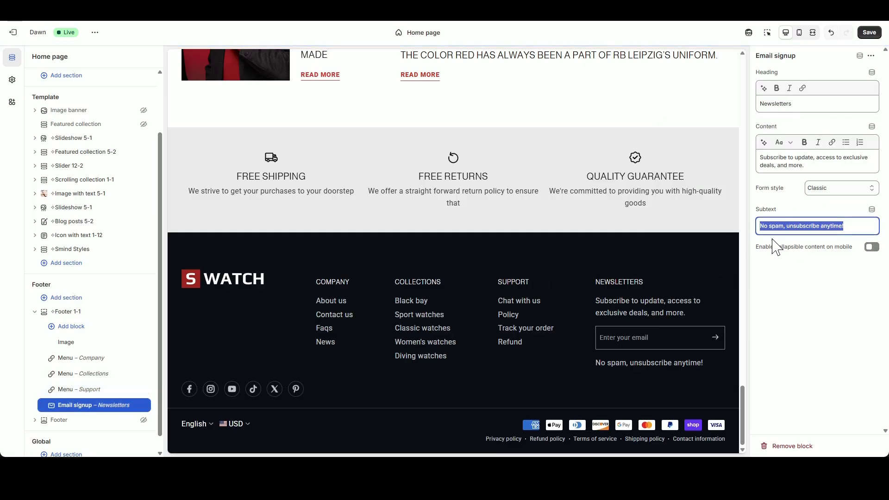
{"action": "key", "text": "BackSpace"}
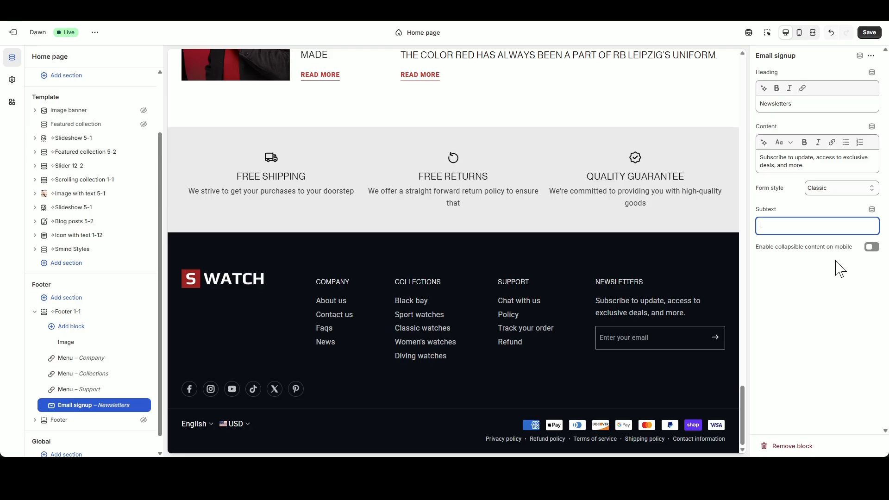
{"action": "left_click", "coordinate": [840, 269]}
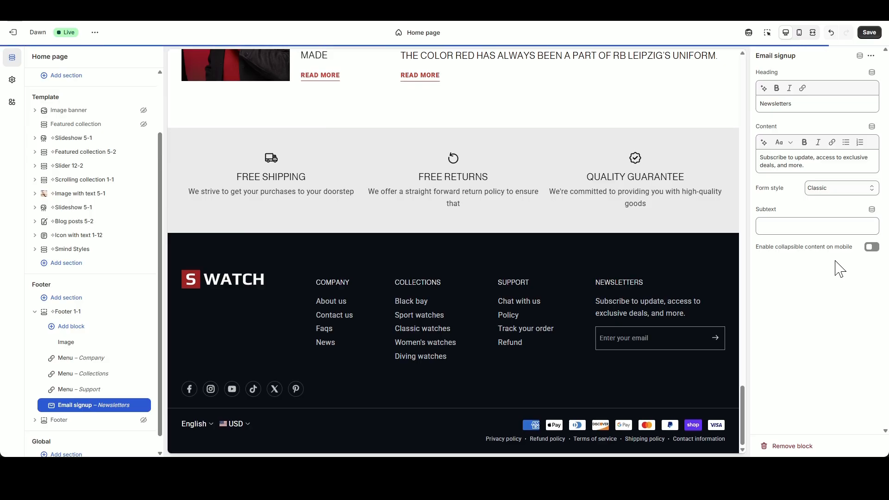
- Check the footer's Company menu in the mobile preview and disable collapsible content on mobile for the footer's Image block
{"action": "left_click", "coordinate": [799, 32]}
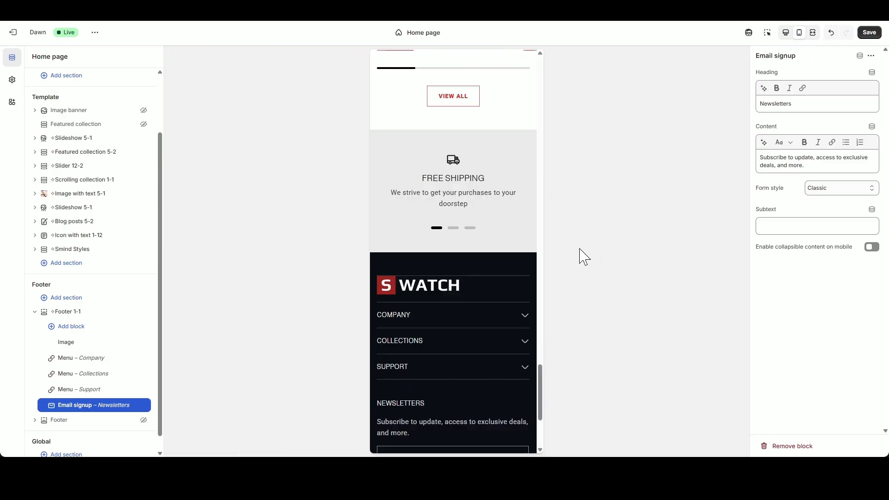
{"action": "left_click", "coordinate": [525, 319]}
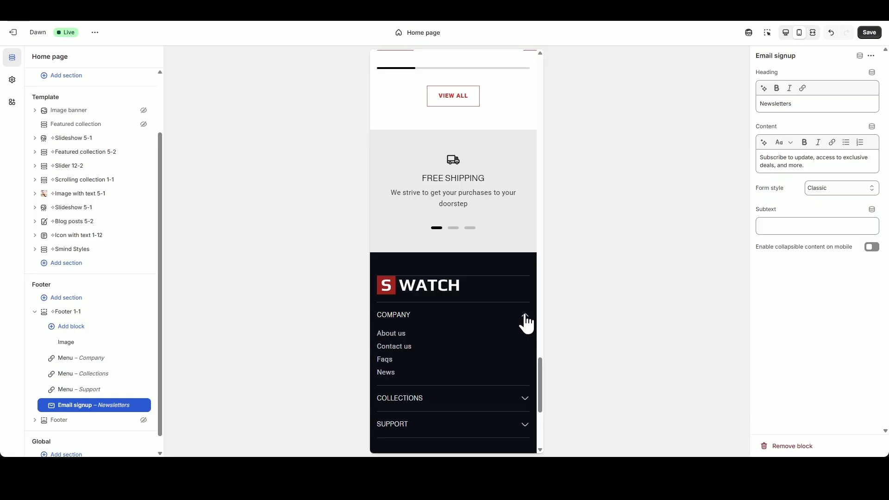
{"action": "left_click", "coordinate": [526, 319]}
{"action": "left_click", "coordinate": [85, 344]}
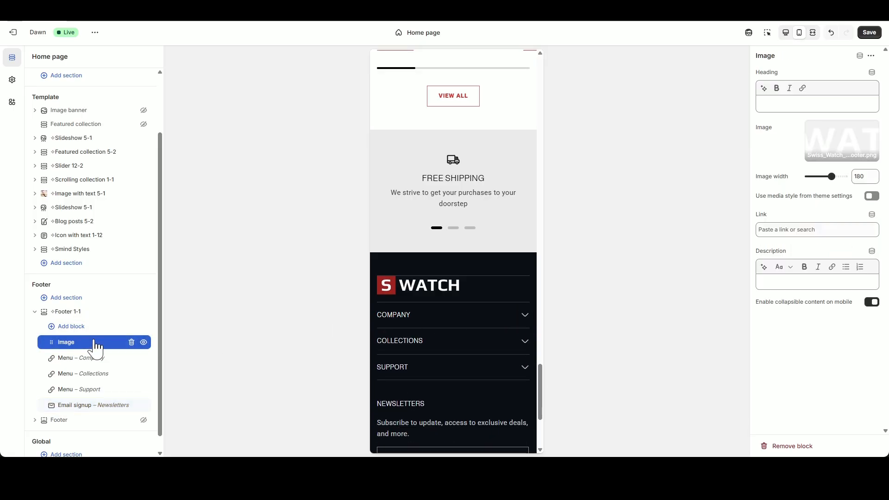
{"action": "left_click", "coordinate": [872, 304]}
{"action": "left_click", "coordinate": [872, 302]}
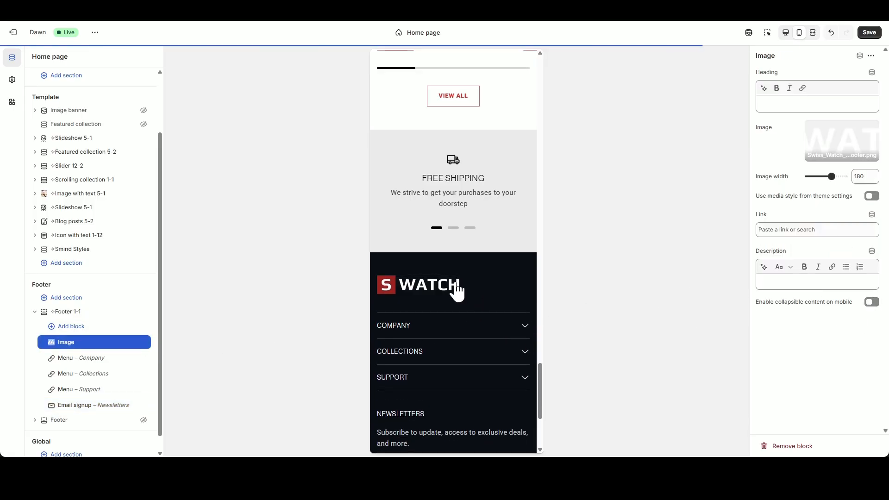
- Test expanding and collapsing the Collections and Support menus in the mobile footer and examine the rest of the footer
{"action": "left_click", "coordinate": [526, 352]}
{"action": "left_click", "coordinate": [526, 358]}
{"action": "scroll", "coordinate": [526, 324], "scroll_direction": "down", "scroll_amount": 2}
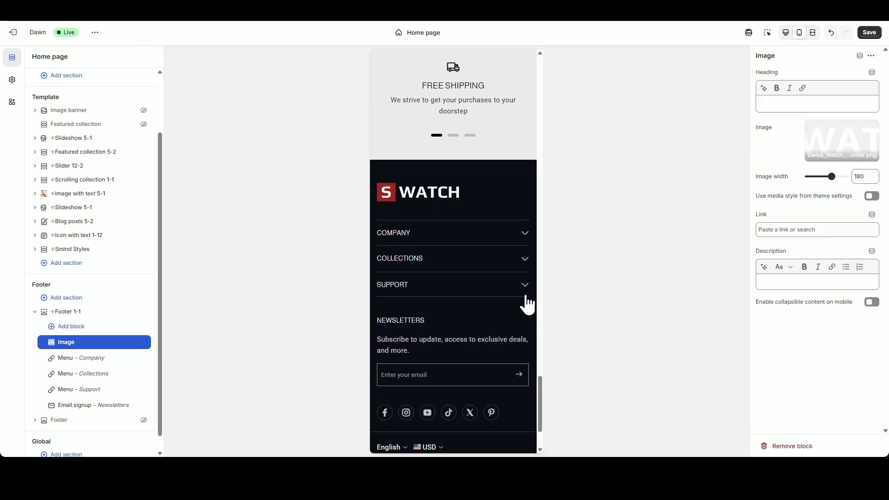
{"action": "left_click", "coordinate": [526, 289]}
{"action": "left_click", "coordinate": [526, 289]}
{"action": "scroll", "coordinate": [496, 374], "scroll_direction": "down", "scroll_amount": 2}
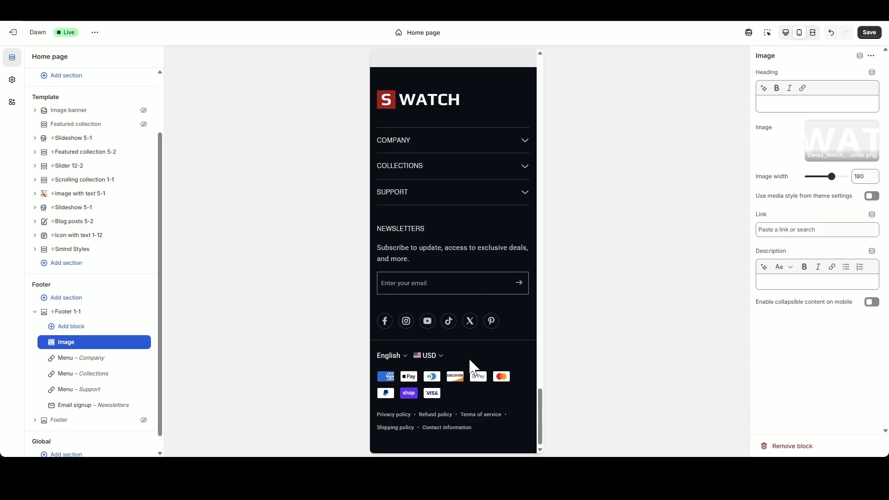
- Set the Footer 1-1 section's mobile bottom padding to 20 px
{"action": "left_click", "coordinate": [74, 312]}
{"action": "scroll", "coordinate": [815, 403], "scroll_direction": "down", "scroll_amount": 6}
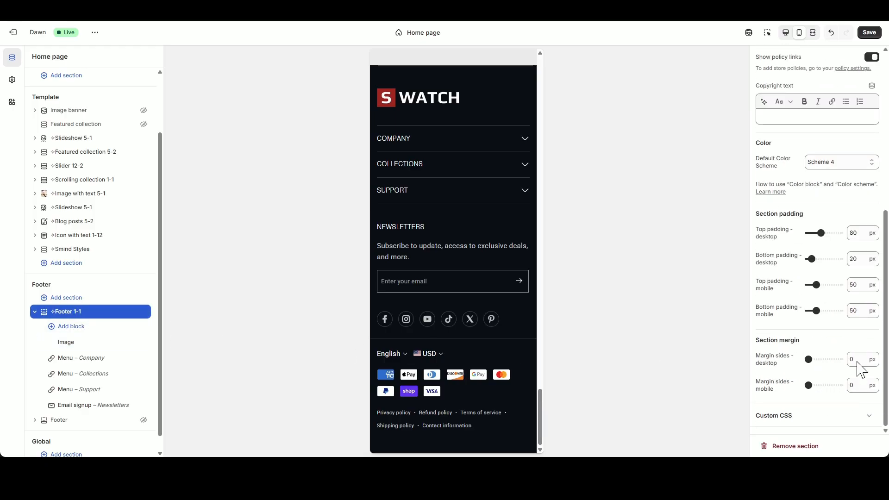
{"action": "type", "text": "0"}
{"action": "left_click_drag", "start_coordinate": [863, 314], "coordinate": [835, 313]}
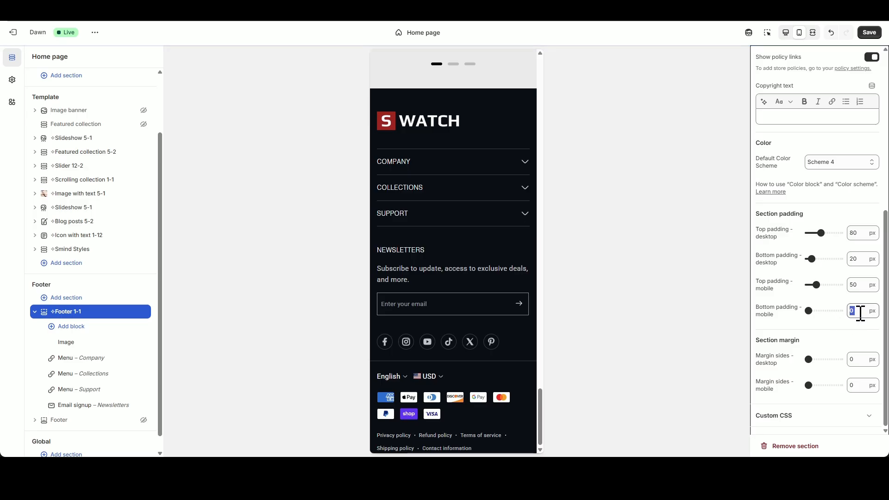
{"action": "type", "text": "20"}
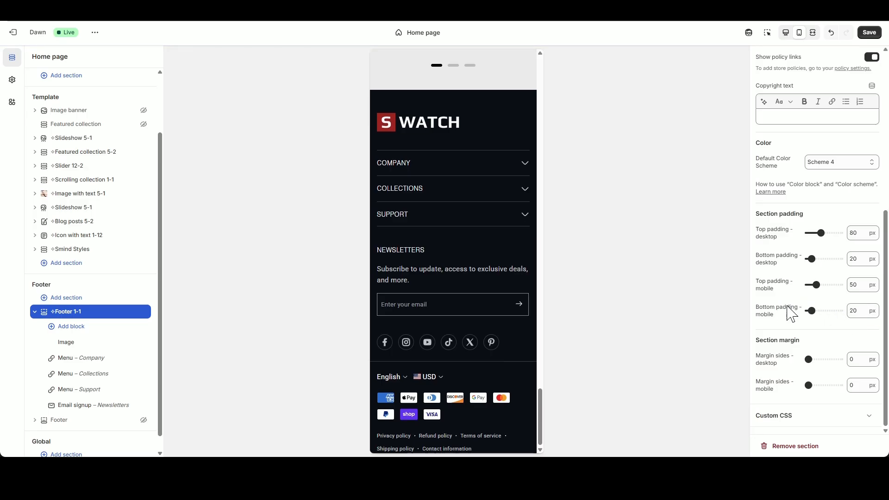
- Review the mobile home page from the footer up to the header, testing the news, new watches and product sliders
{"action": "scroll", "coordinate": [484, 333], "scroll_direction": "up", "scroll_amount": 6}
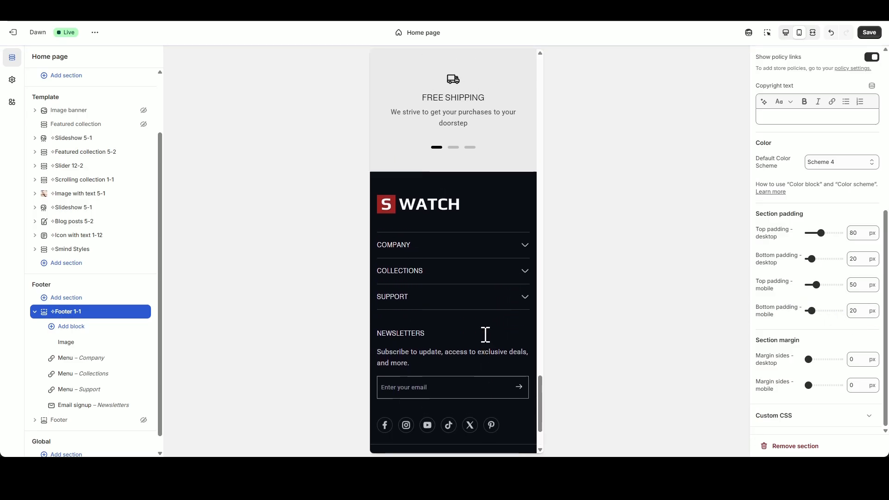
{"action": "scroll", "coordinate": [487, 353], "scroll_direction": "up", "scroll_amount": 3}
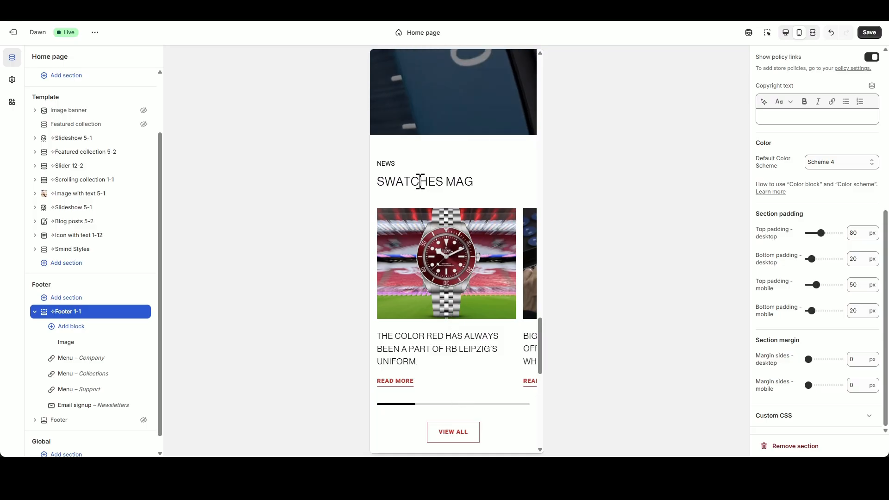
{"action": "left_click", "coordinate": [445, 405]}
{"action": "left_click", "coordinate": [479, 405]}
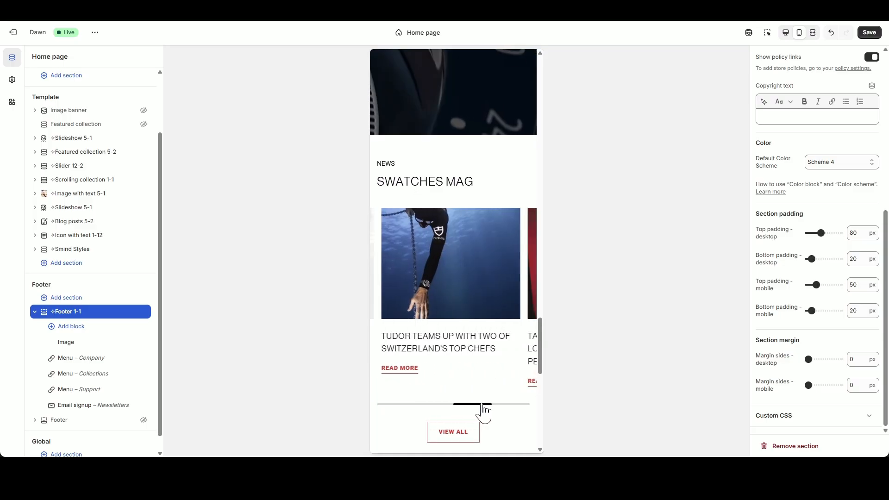
{"action": "left_click", "coordinate": [502, 404]}
{"action": "scroll", "coordinate": [476, 343], "scroll_direction": "up", "scroll_amount": 20}
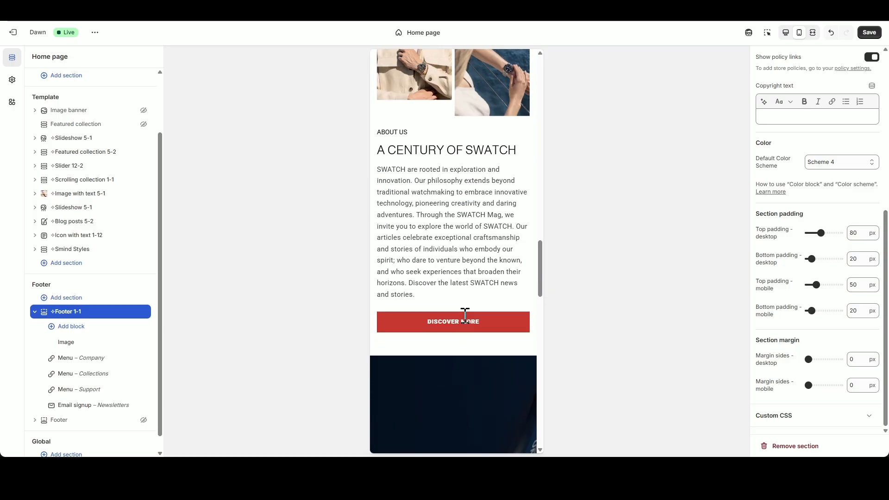
{"action": "scroll", "coordinate": [418, 305], "scroll_direction": "up", "scroll_amount": 10}
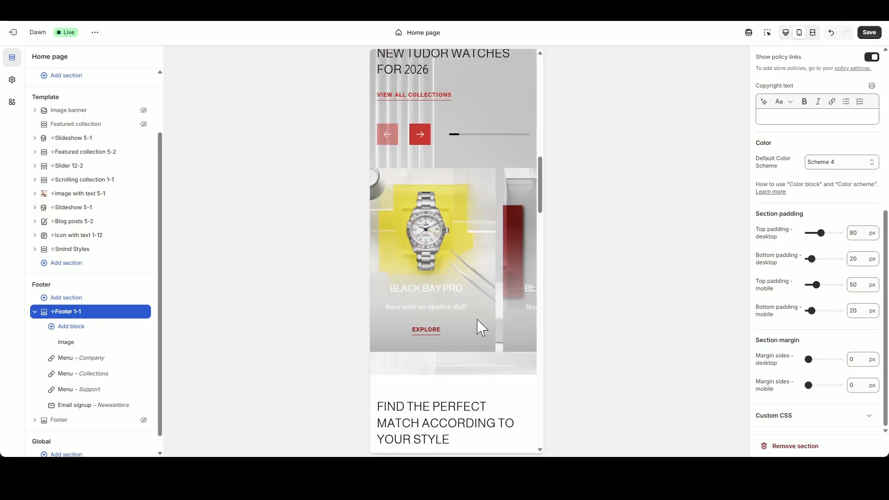
{"action": "left_click", "coordinate": [419, 134]}
{"action": "left_click", "coordinate": [419, 135]}
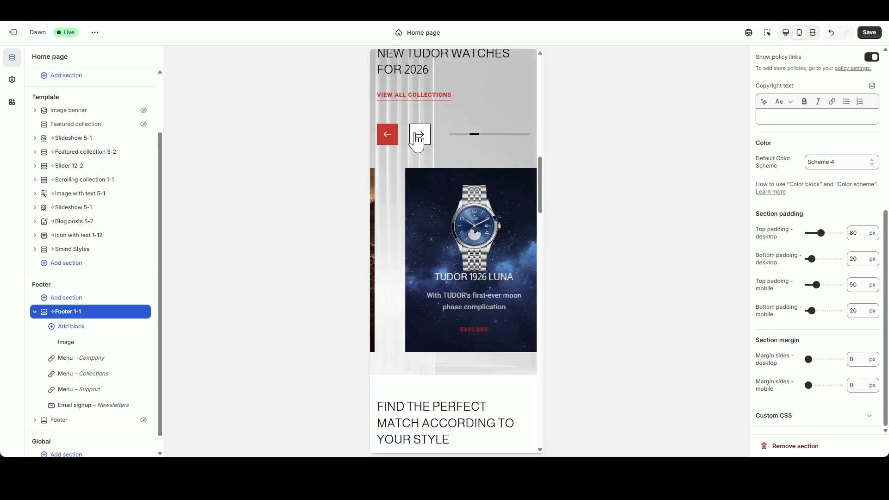
{"action": "scroll", "coordinate": [437, 243], "scroll_direction": "up", "scroll_amount": 4}
{"action": "scroll", "coordinate": [437, 243], "scroll_direction": "up", "scroll_amount": 4}
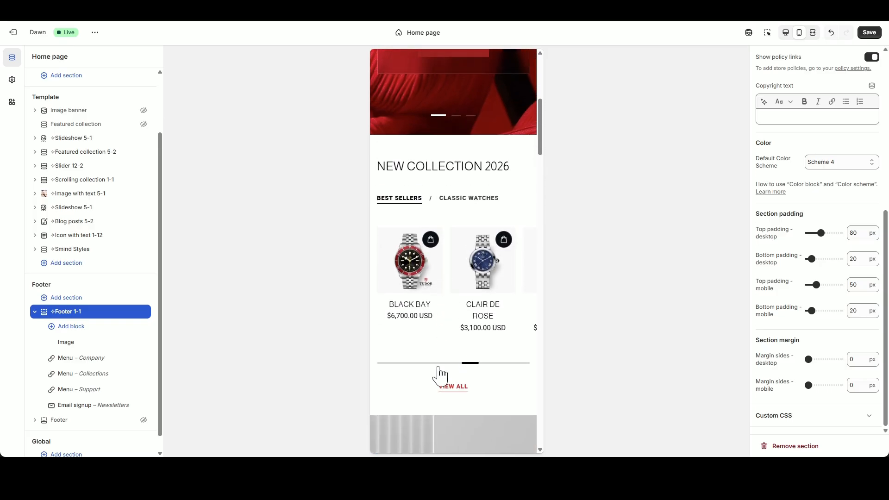
{"action": "left_click_drag", "start_coordinate": [441, 365], "coordinate": [506, 371]}
{"action": "scroll", "coordinate": [486, 282], "scroll_direction": "up", "scroll_amount": 5}
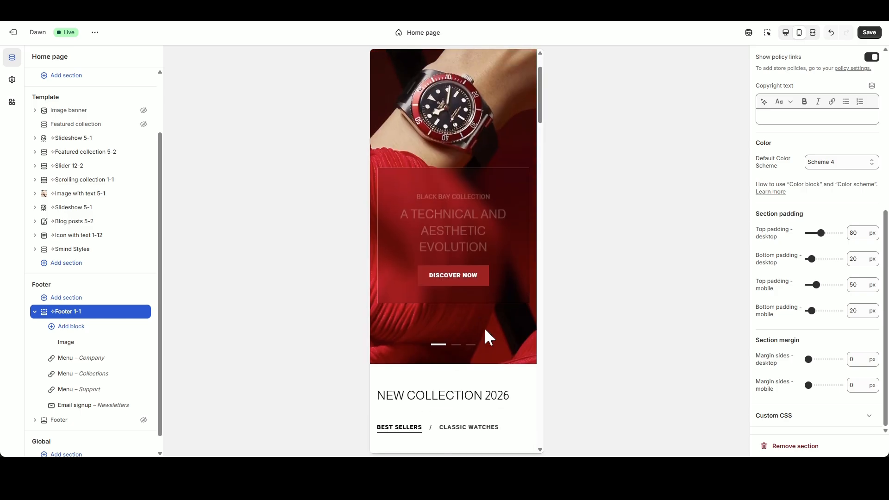
{"action": "scroll", "coordinate": [476, 343], "scroll_direction": "up", "scroll_amount": 8}
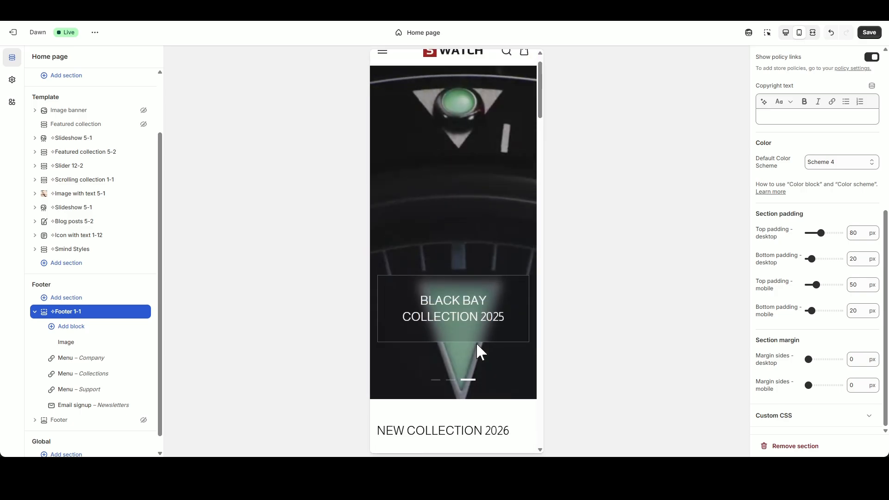
- Return to the desktop preview and save the theme changes
{"action": "left_click", "coordinate": [786, 33]}
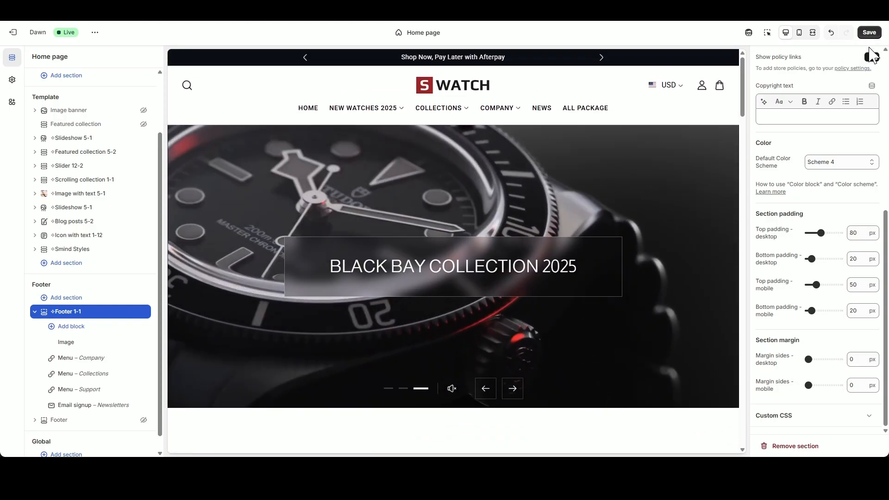
{"action": "left_click", "coordinate": [868, 32]}
{"action": "scroll", "coordinate": [811, 202], "scroll_direction": "up", "scroll_amount": 2}
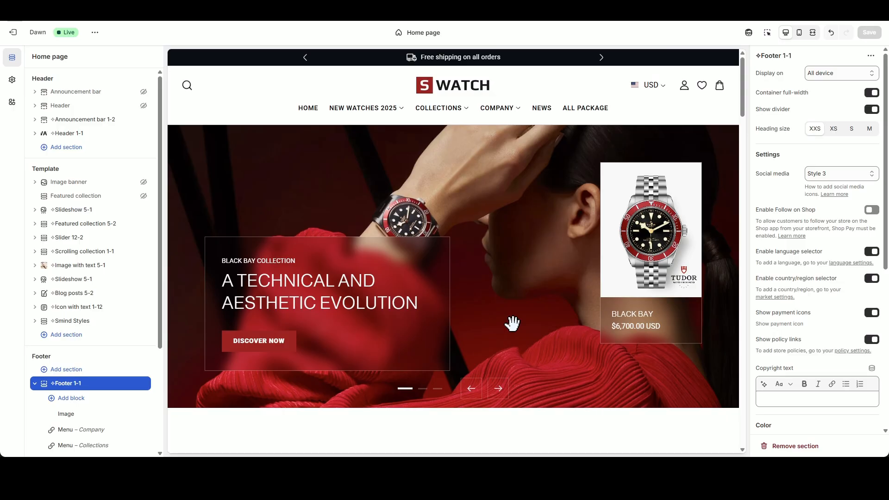
- Open the Pelagos FXD GMT product from the New Collection 2026 section and examine its product page
{"action": "scroll", "coordinate": [513, 323], "scroll_direction": "down", "scroll_amount": 5}
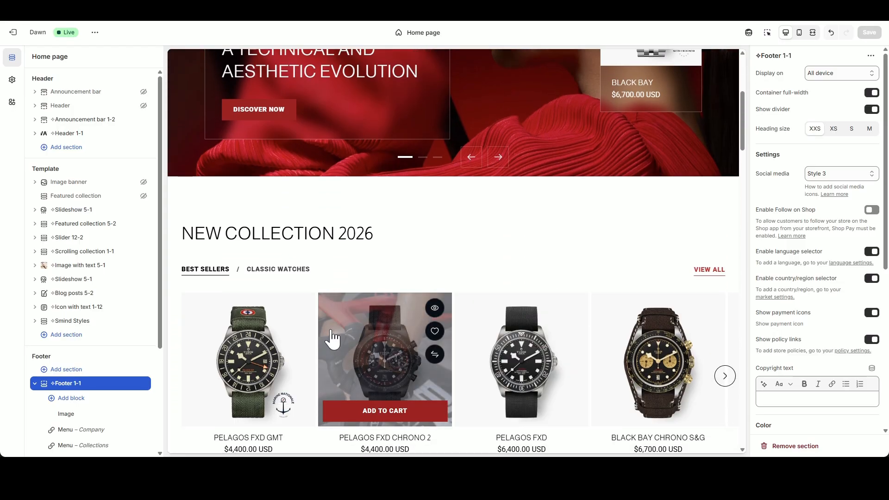
{"action": "scroll", "coordinate": [333, 338], "scroll_direction": "down", "scroll_amount": 2}
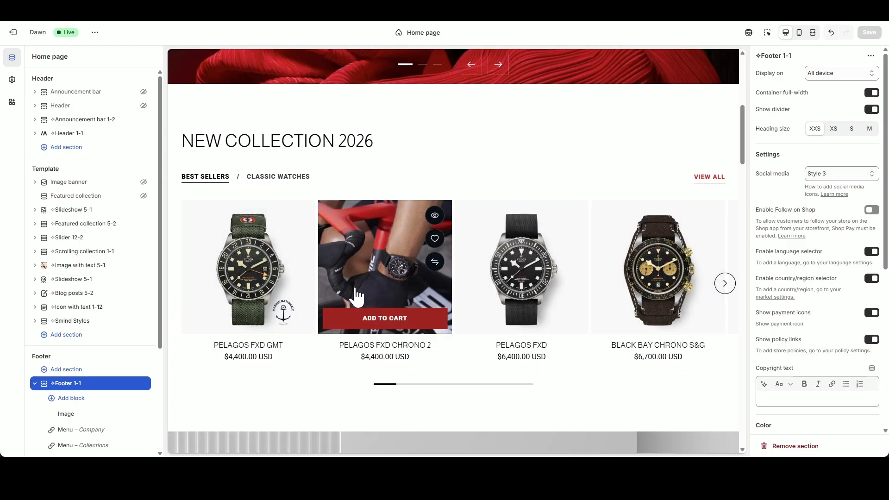
{"action": "left_click", "coordinate": [274, 257]}
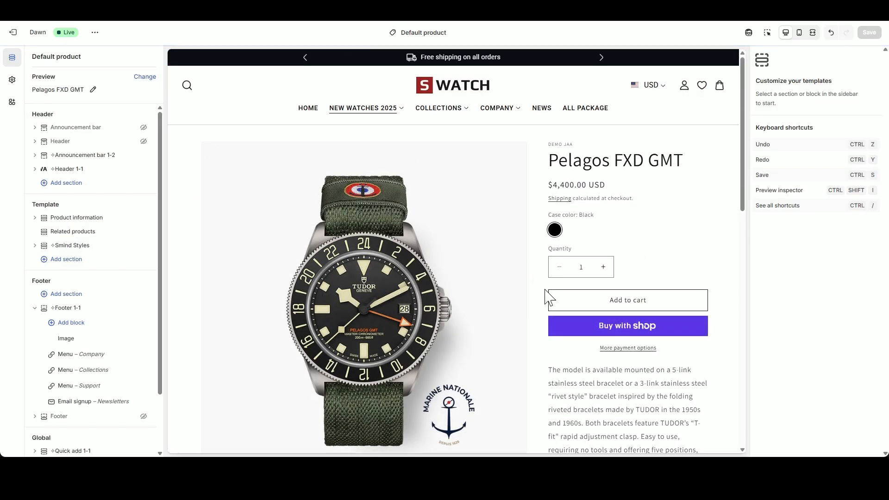
{"action": "scroll", "coordinate": [463, 287], "scroll_direction": "down", "scroll_amount": 5}
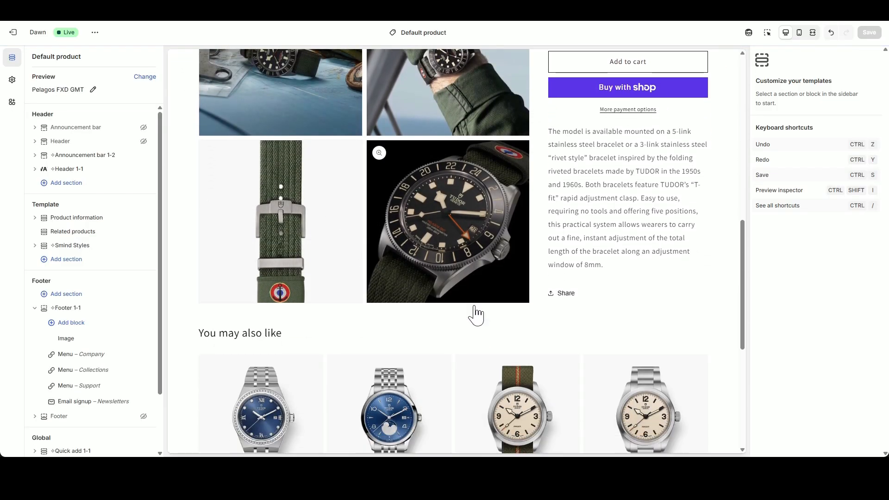
- Review the rest of the product page down to the related products and collapse the Footer 1-1 section
{"action": "scroll", "coordinate": [476, 316], "scroll_direction": "down", "scroll_amount": 2}
{"action": "scroll", "coordinate": [373, 308], "scroll_direction": "up", "scroll_amount": 7}
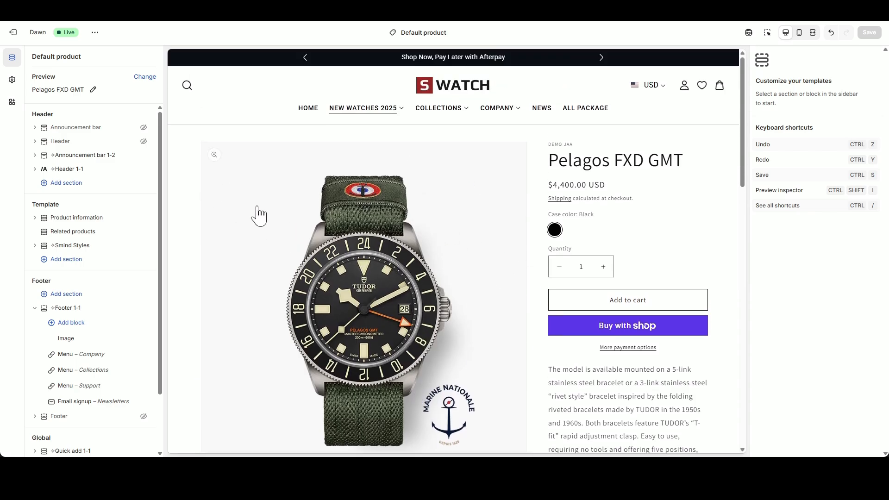
{"action": "left_click", "coordinate": [35, 308]}
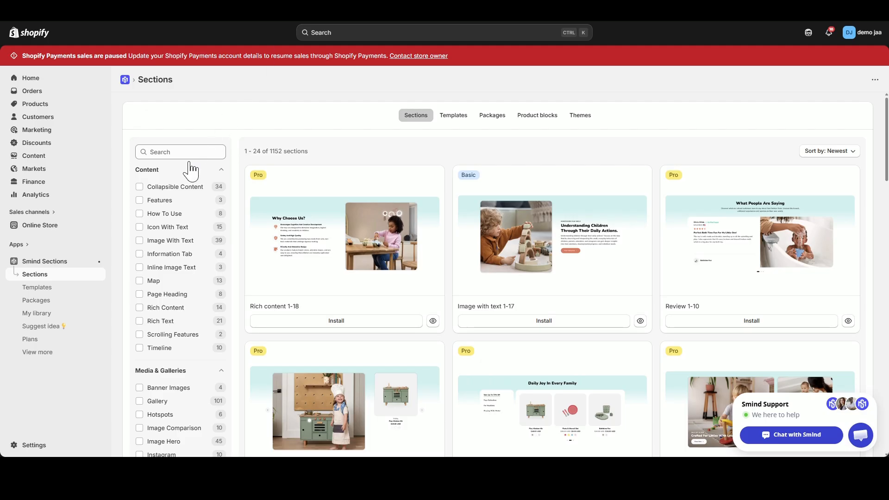
- Switch to the Smind Sections library, search for "Product Detail 1" and browse the product detail sections
{"action": "left_click", "coordinate": [188, 152]}
{"action": "type", "text": "Produc"}
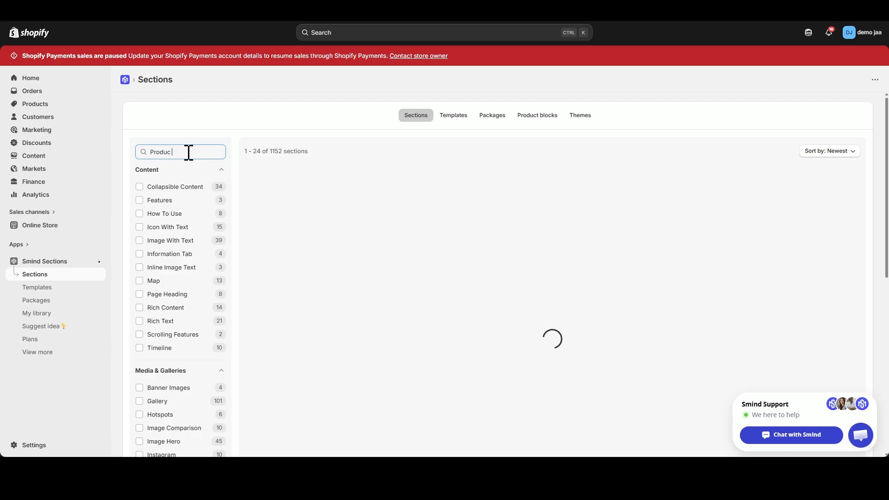
{"action": "type", "text": "t Detail 1"}
{"action": "scroll", "coordinate": [215, 170], "scroll_direction": "down", "scroll_amount": 5}
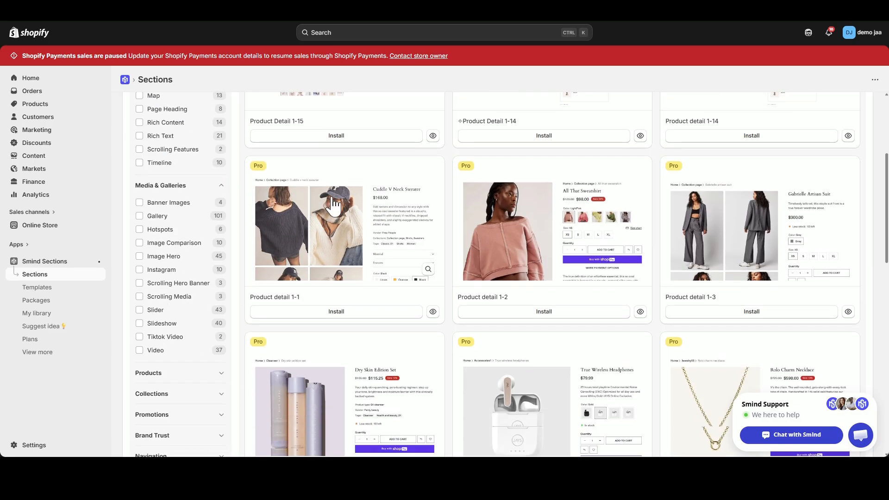
{"action": "scroll", "coordinate": [648, 208], "scroll_direction": "down", "scroll_amount": 4}
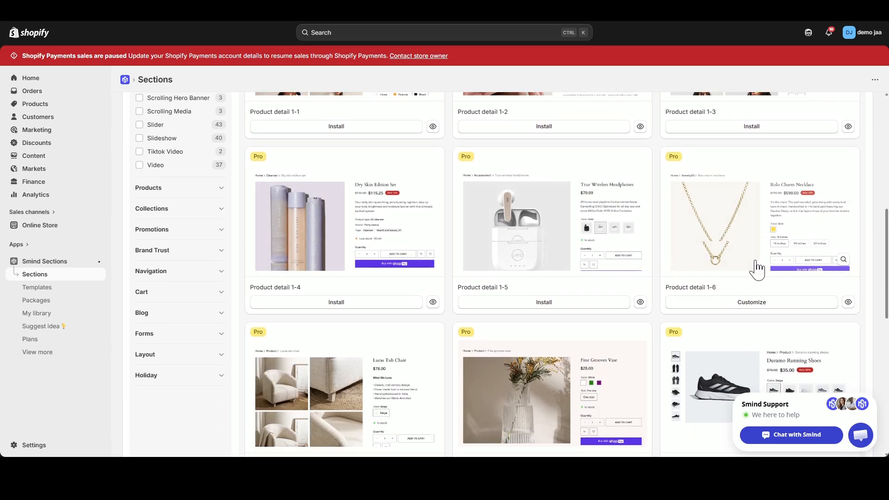
{"action": "scroll", "coordinate": [313, 254], "scroll_direction": "down", "scroll_amount": 7}
{"action": "scroll", "coordinate": [411, 291], "scroll_direction": "up", "scroll_amount": 8}
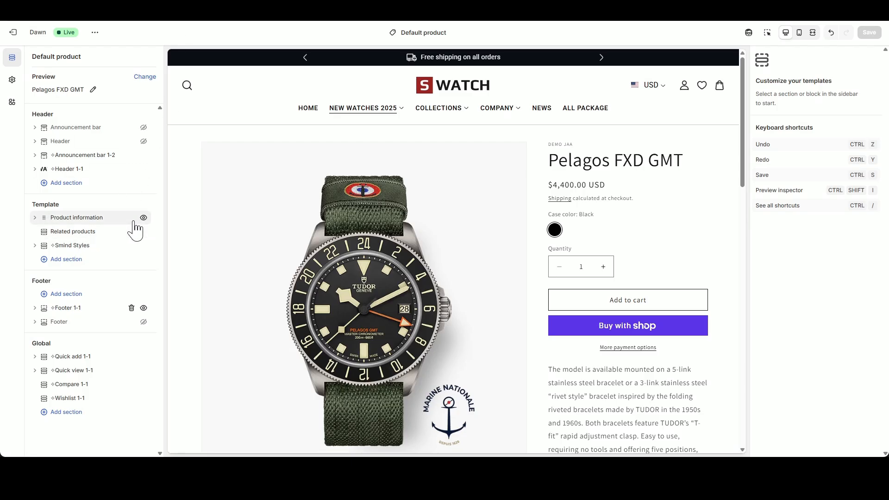
- Hide the Product information and Related products sections and add the Product detail 1-6 section beneath them
{"action": "left_click", "coordinate": [144, 217]}
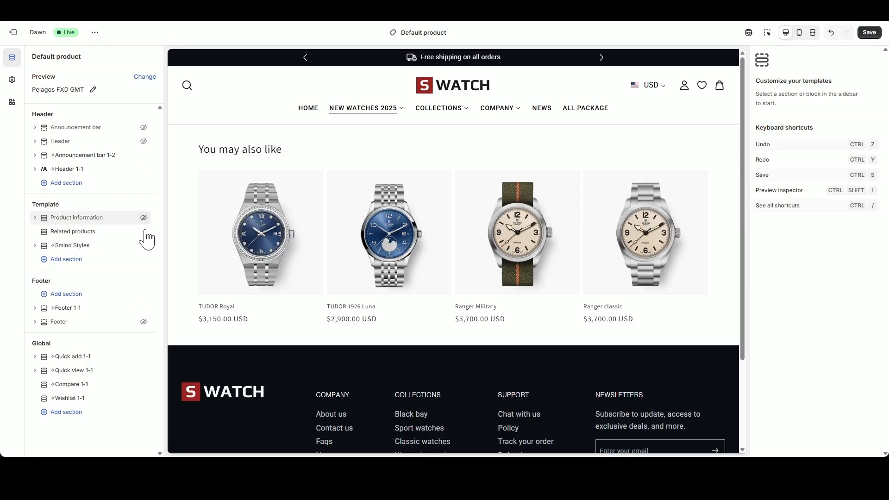
{"action": "left_click", "coordinate": [143, 231]}
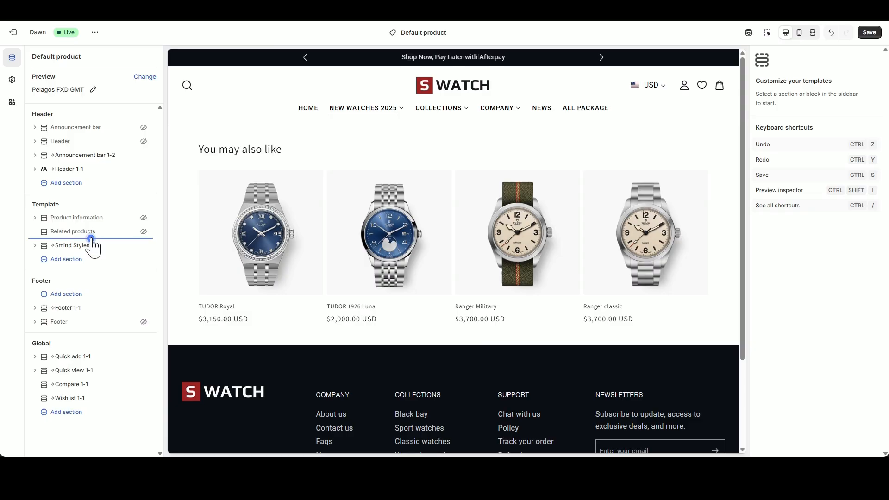
{"action": "left_click", "coordinate": [91, 238]}
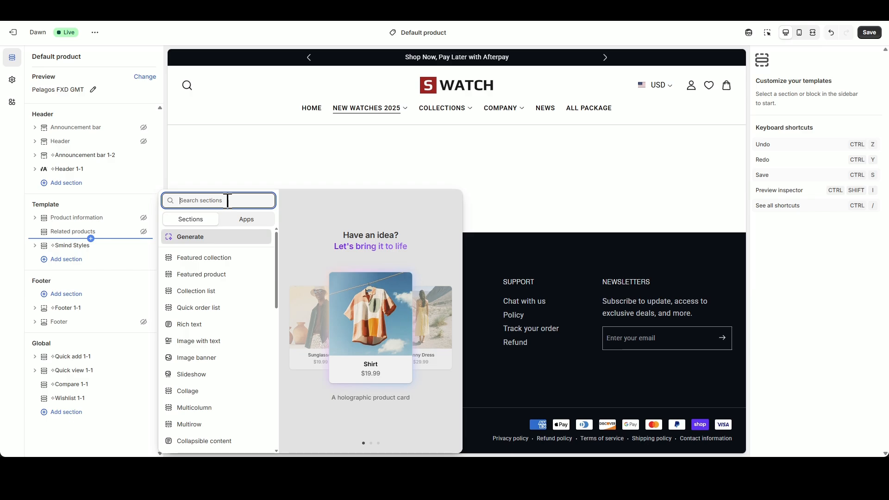
{"action": "type", "text": "Product Det"}
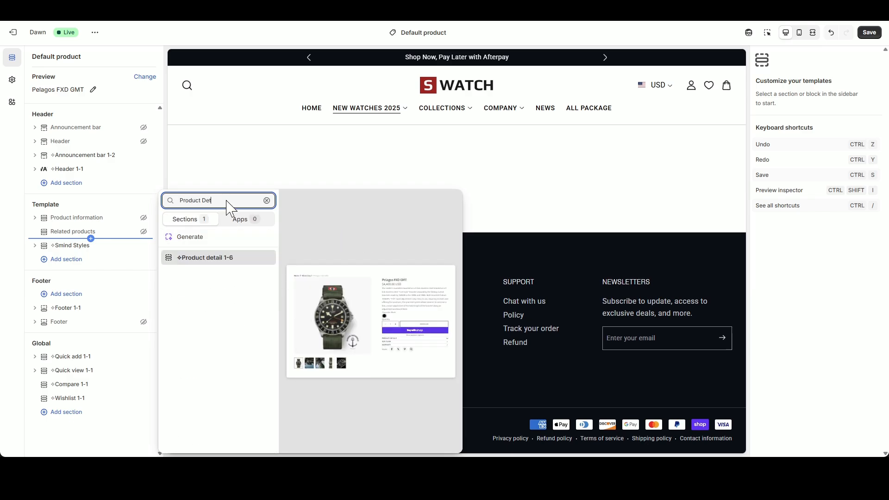
{"action": "type", "text": "ail"}
{"action": "left_click", "coordinate": [235, 254]}
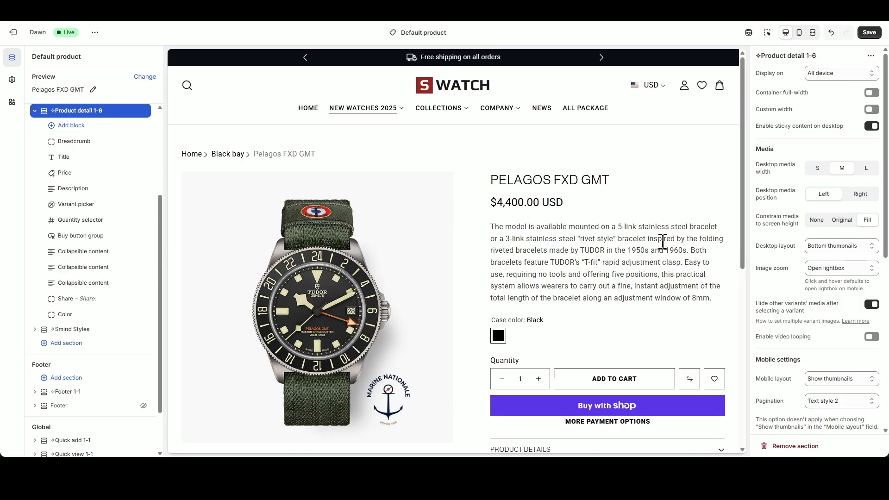
- Review the Product detail 1-6 section and test each gallery thumbnail of the watch
{"action": "scroll", "coordinate": [638, 257], "scroll_direction": "down", "scroll_amount": 5}
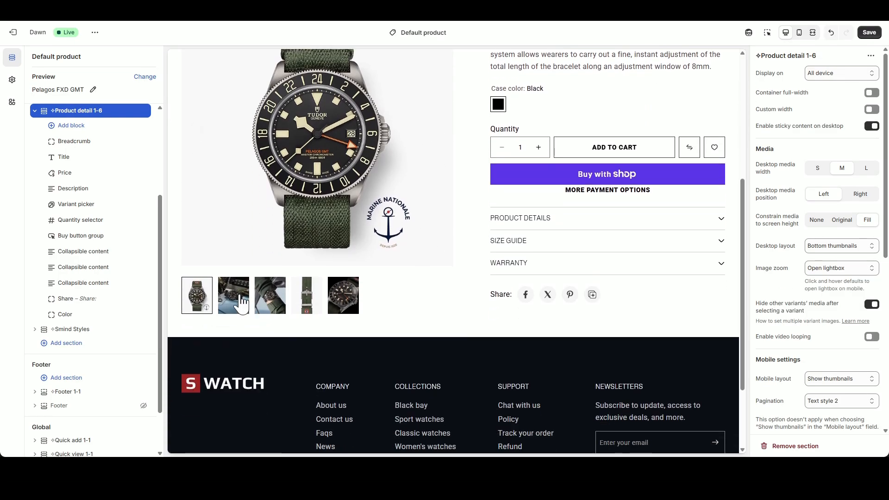
{"action": "left_click", "coordinate": [239, 297]}
{"action": "left_click", "coordinate": [273, 298]}
{"action": "left_click", "coordinate": [306, 298]}
{"action": "left_click", "coordinate": [338, 297]}
{"action": "left_click", "coordinate": [200, 298]}
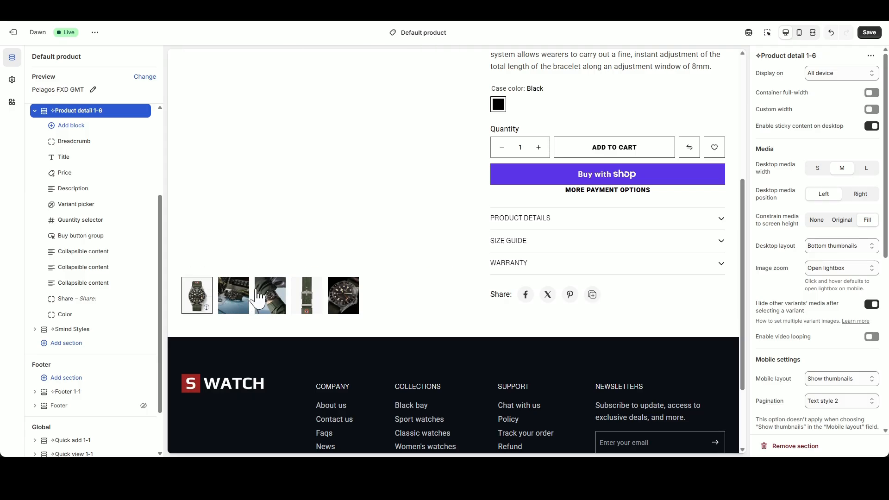
{"action": "scroll", "coordinate": [490, 266], "scroll_direction": "up", "scroll_amount": 5}
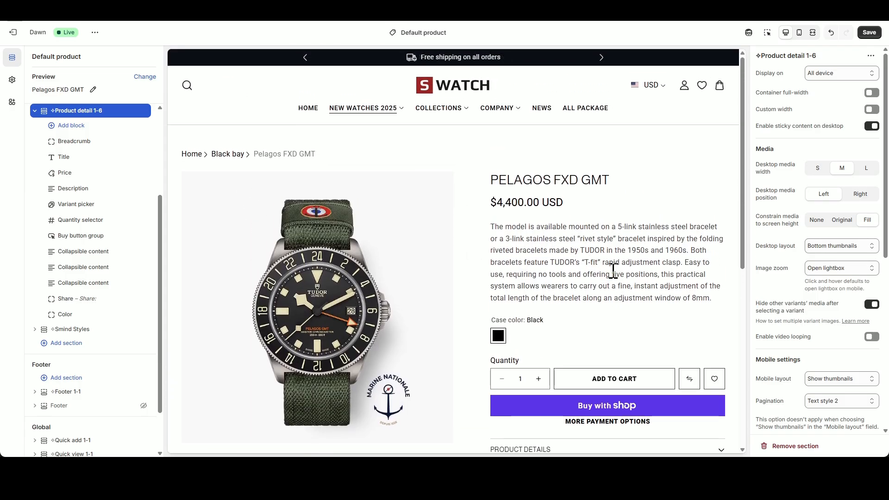
- Try the Dot path style on the Breadcrumb block and return it to Arrow
{"action": "left_click", "coordinate": [74, 142]}
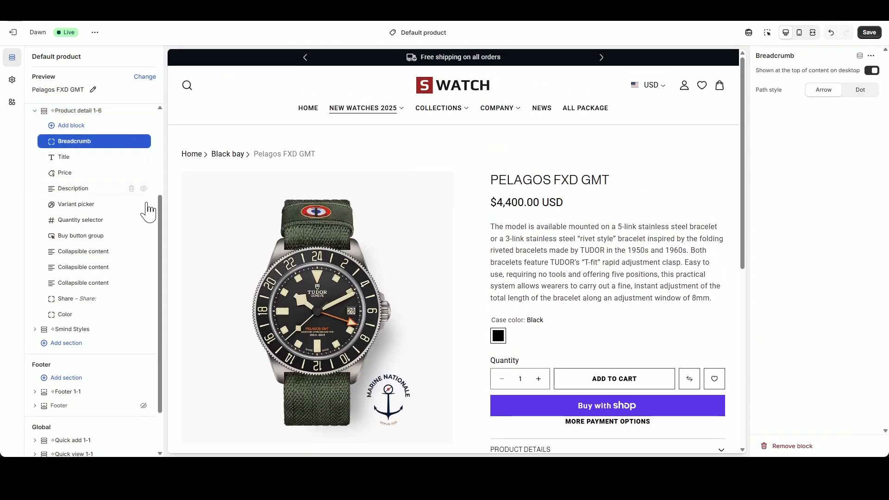
{"action": "left_click", "coordinate": [859, 89]}
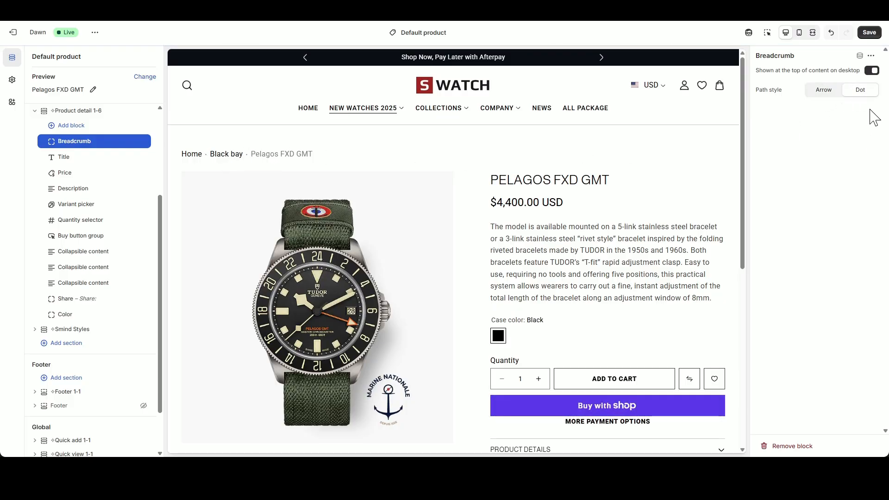
{"action": "left_click", "coordinate": [829, 92]}
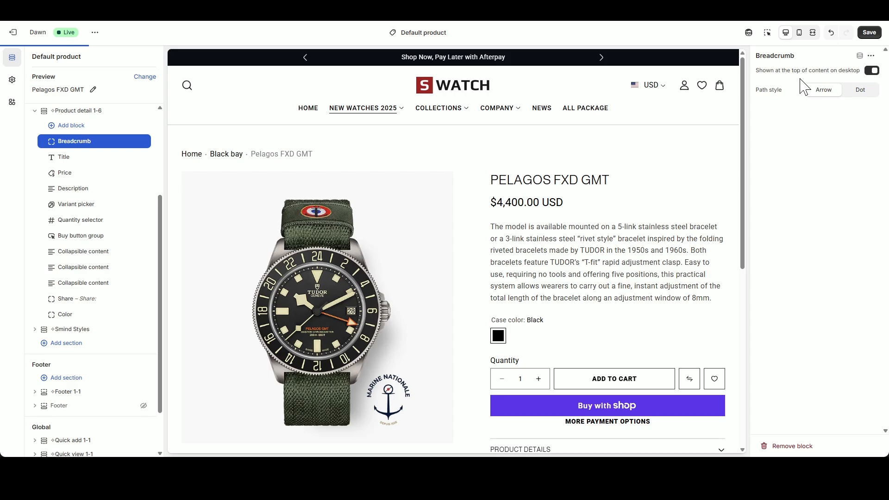
- Try heading size S on the Title block and return it to M
{"action": "left_click", "coordinate": [67, 157]}
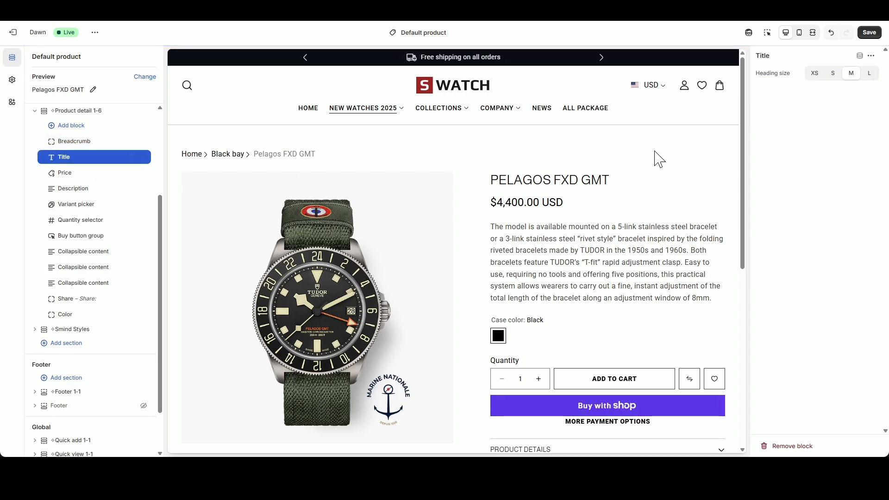
{"action": "left_click", "coordinate": [832, 74]}
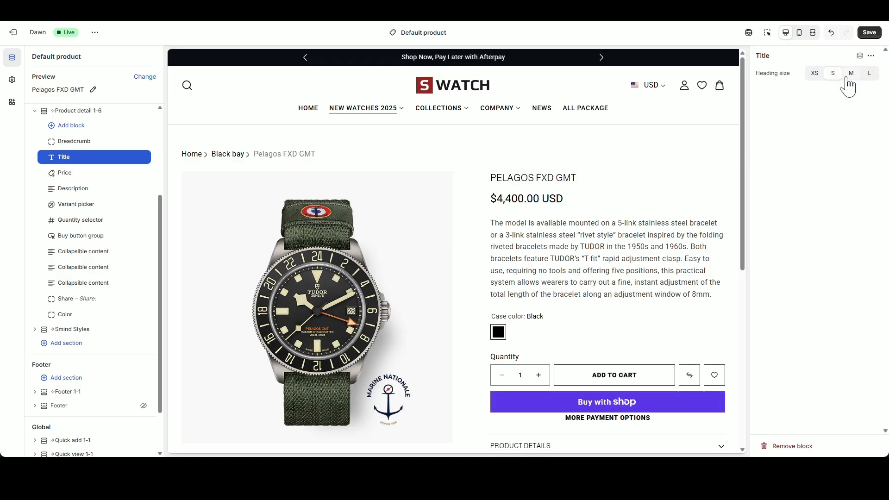
{"action": "left_click", "coordinate": [850, 74]}
- Enable the shipping notice on the Price block
{"action": "left_click", "coordinate": [70, 175]}
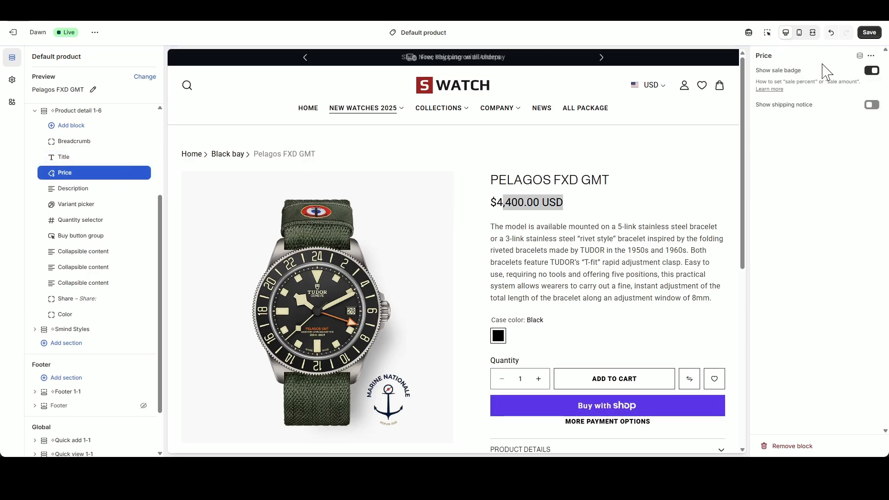
{"action": "left_click", "coordinate": [872, 105]}
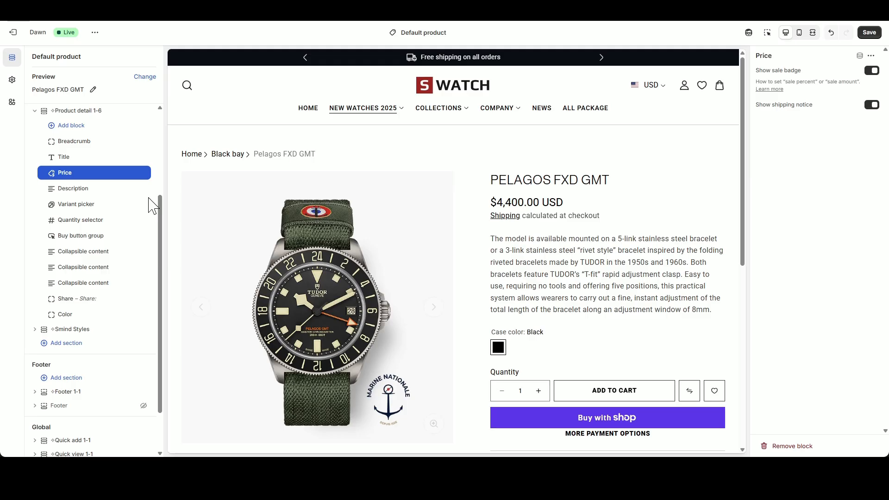
- Remove the Description block from the Product detail 1-6 section
{"action": "left_click", "coordinate": [74, 190]}
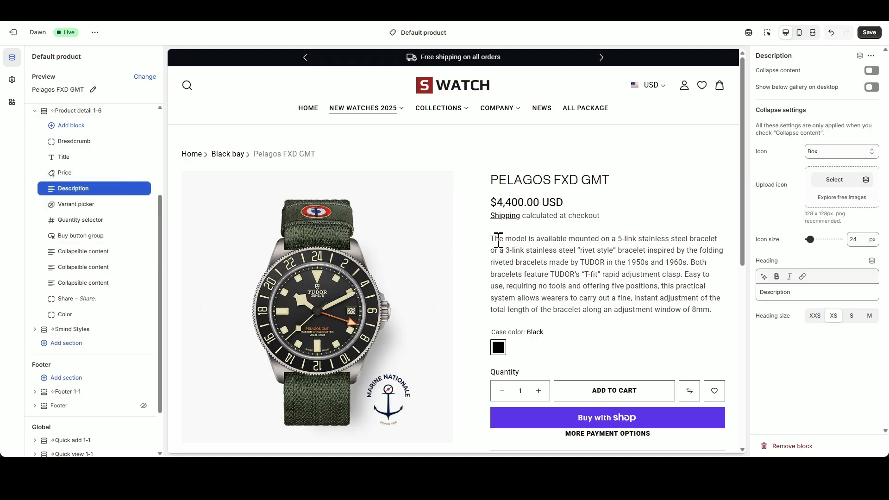
{"action": "left_click_drag", "start_coordinate": [494, 238], "coordinate": [658, 300]}
{"action": "left_click", "coordinate": [677, 286]}
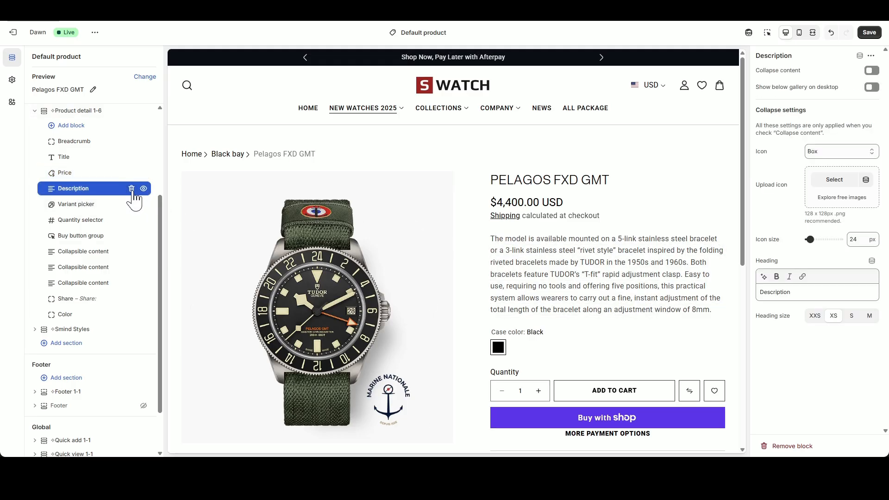
{"action": "left_click", "coordinate": [132, 189]}
- Add a Text block below Price with the bullets "Manufacture Calibre MT5402 (COSC)", "39mm steel case" and "Black dial"
{"action": "left_click", "coordinate": [96, 180]}
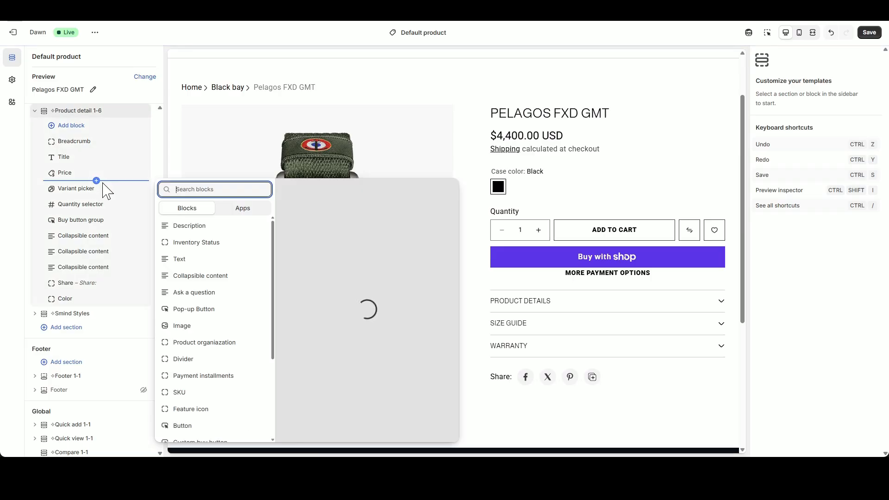
{"action": "left_click", "coordinate": [199, 258]}
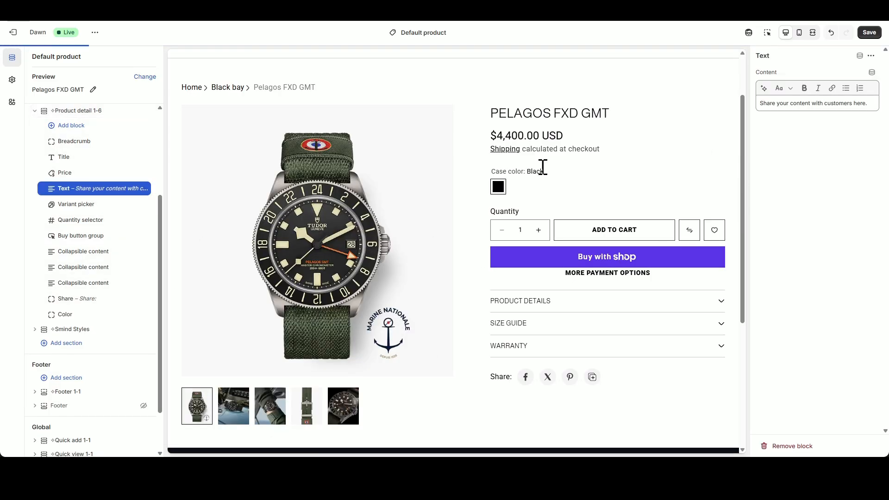
{"action": "left_click_drag", "start_coordinate": [868, 103], "coordinate": [760, 103]}
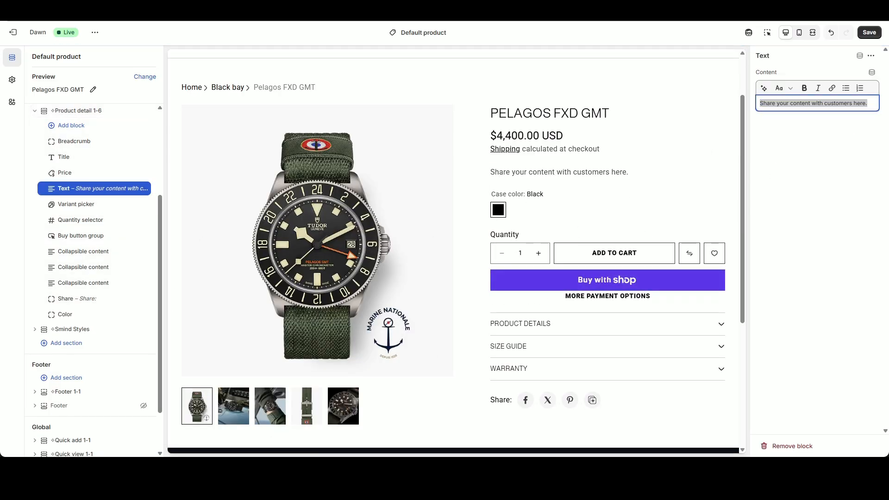
{"action": "type", "text": "Manufacture Calibre MT5402 (COSC) 39mm steel case Black dial"}
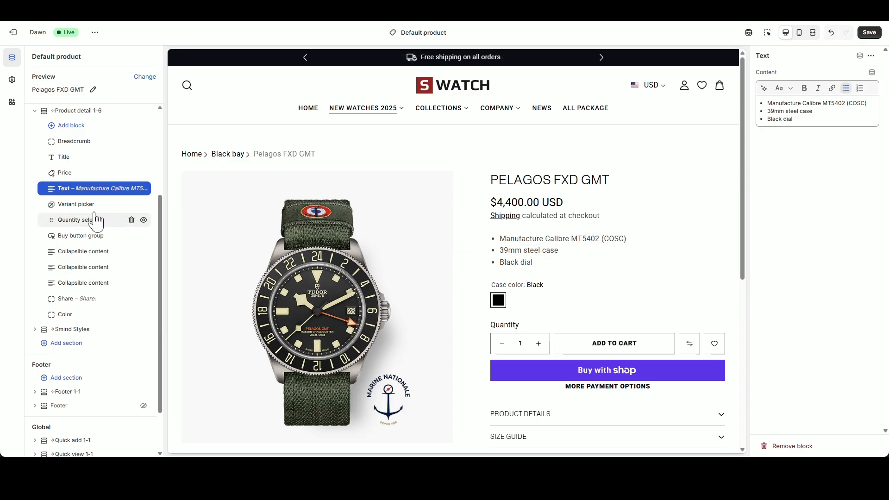
- Set the Variant picker block's color selector type to Image
{"action": "left_click", "coordinate": [85, 204]}
{"action": "left_click_drag", "start_coordinate": [508, 285], "coordinate": [549, 285]}
{"action": "left_click", "coordinate": [555, 287]}
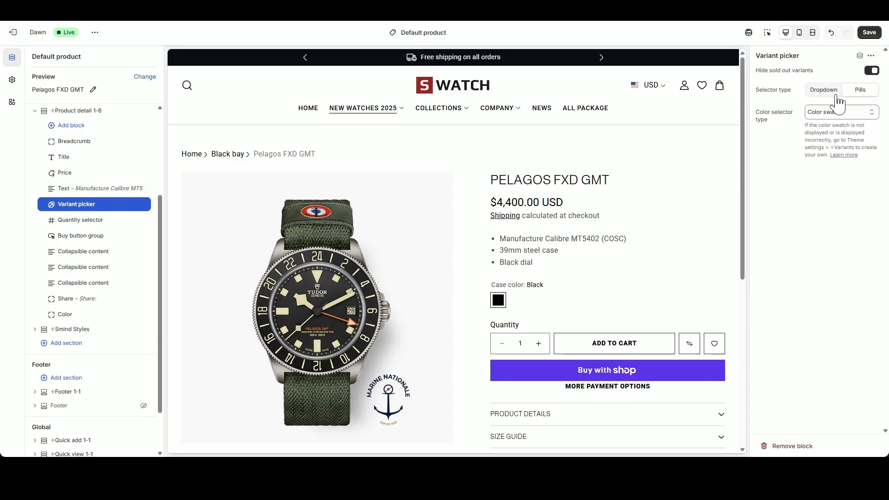
{"action": "left_click", "coordinate": [834, 112]}
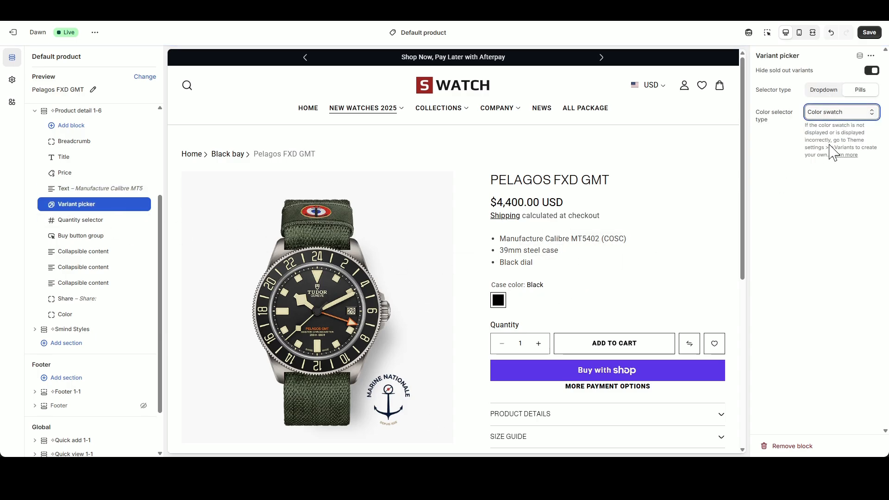
{"action": "key", "text": "Down"}
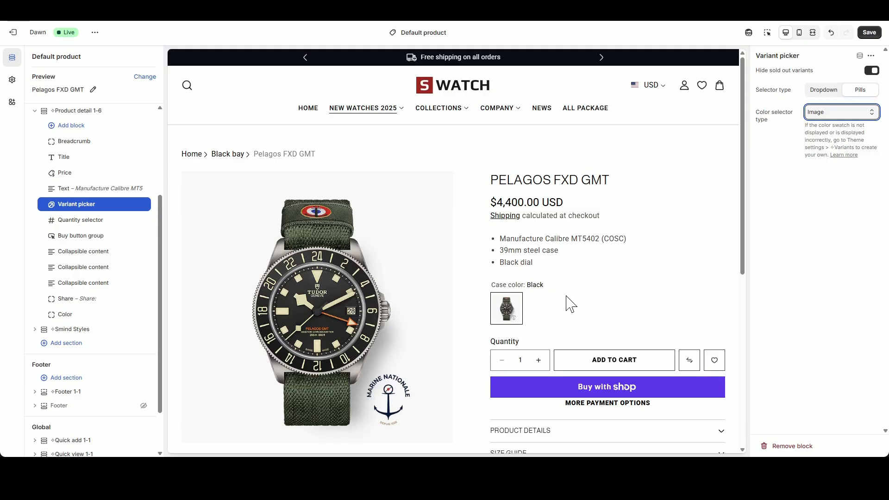
- Examine the settings of the Quantity selector and Buy button group blocks
{"action": "scroll", "coordinate": [570, 304], "scroll_direction": "down", "scroll_amount": 1}
{"action": "left_click", "coordinate": [92, 224]}
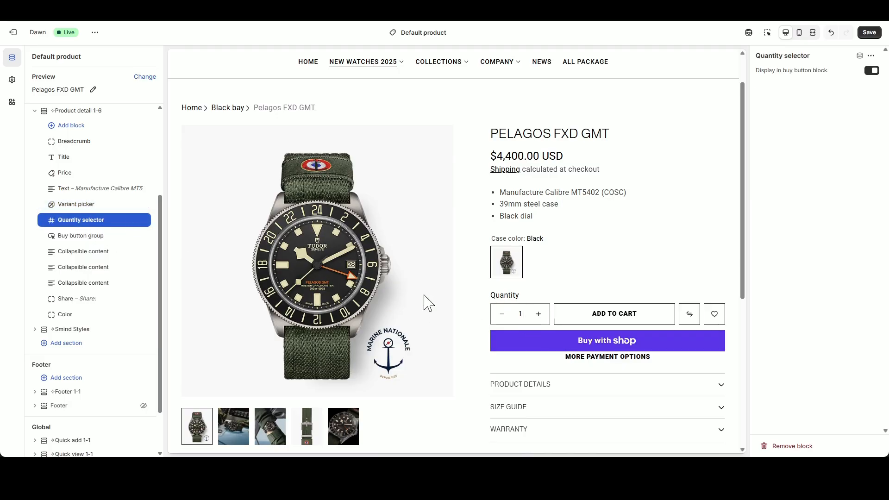
{"action": "left_click", "coordinate": [90, 237]}
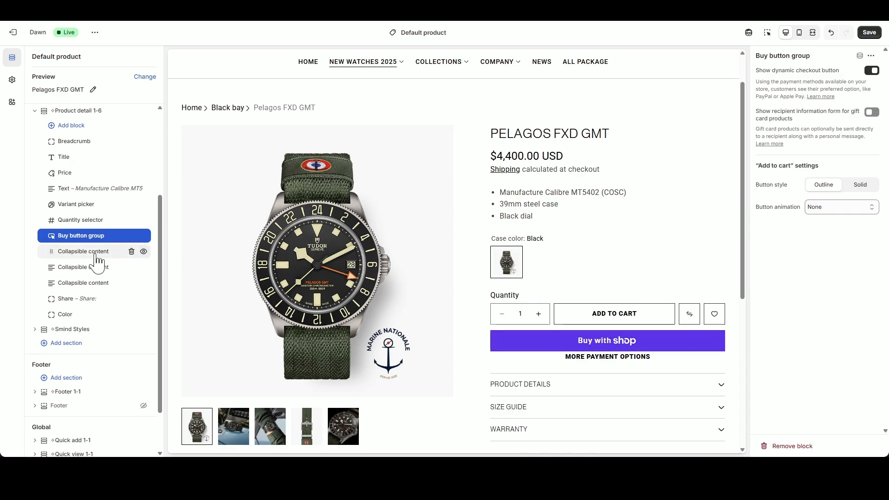
- Open the first Collapsible content block and test expanding and collapsing the Product Details, Size Guide and Warranty rows
{"action": "left_click", "coordinate": [74, 253]}
{"action": "scroll", "coordinate": [538, 384], "scroll_direction": "down", "scroll_amount": 2}
{"action": "left_click", "coordinate": [721, 297]}
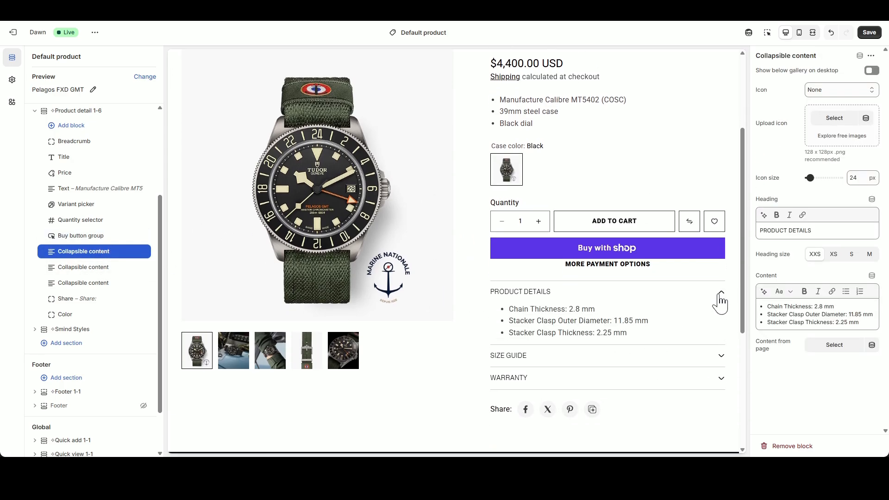
{"action": "left_click", "coordinate": [720, 300]}
{"action": "left_click", "coordinate": [720, 315]}
{"action": "left_click", "coordinate": [720, 323]}
{"action": "left_click", "coordinate": [719, 336]}
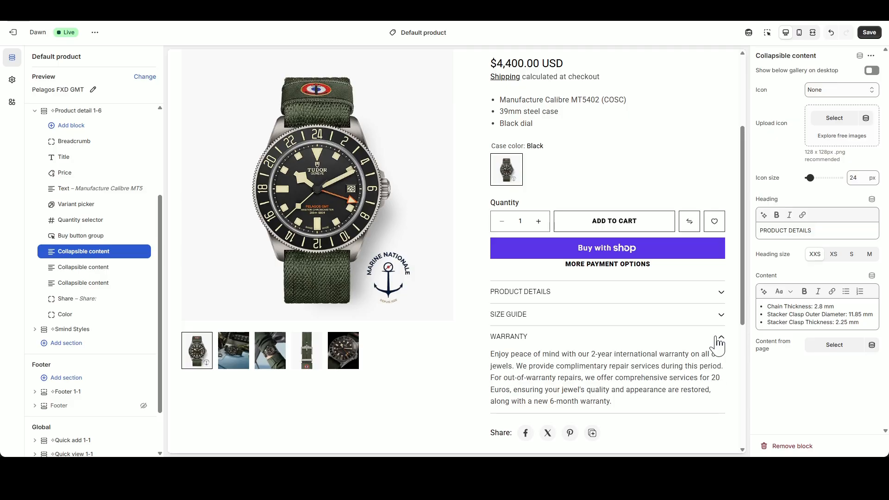
{"action": "left_click", "coordinate": [718, 337]}
- Set the first Collapsible block's heading to "Case" and bullets to "41mm steel case with polished and satin finish", "Lugs: 22mm lug width", "Case thickness: 14.6mm"
{"action": "triple_click", "coordinate": [826, 227]}
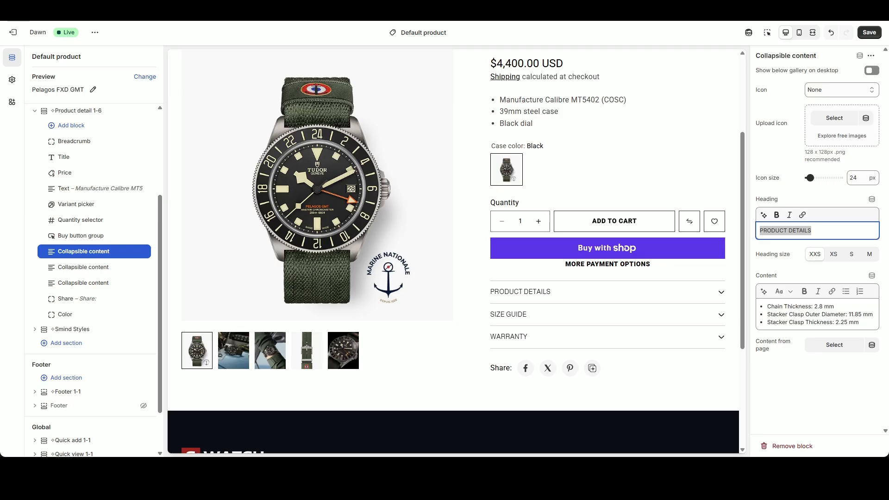
{"action": "type", "text": "Case"}
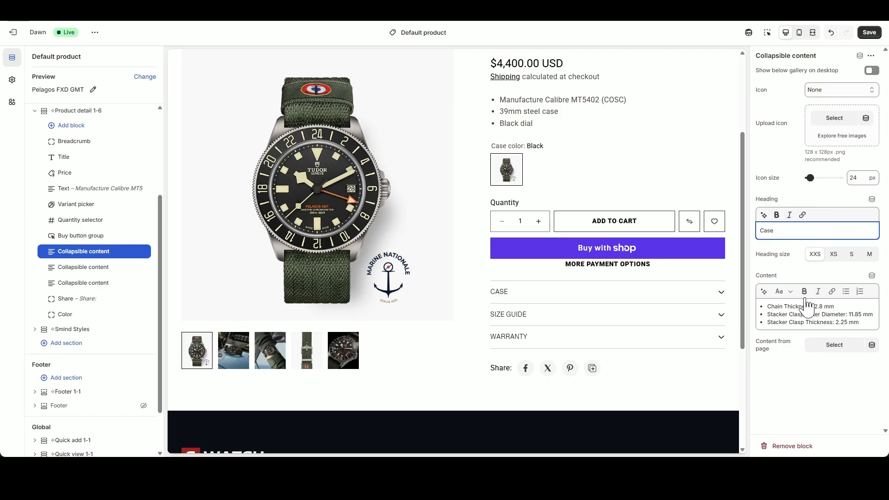
{"action": "left_click", "coordinate": [808, 319]}
{"action": "key", "text": "ctrl+a"}
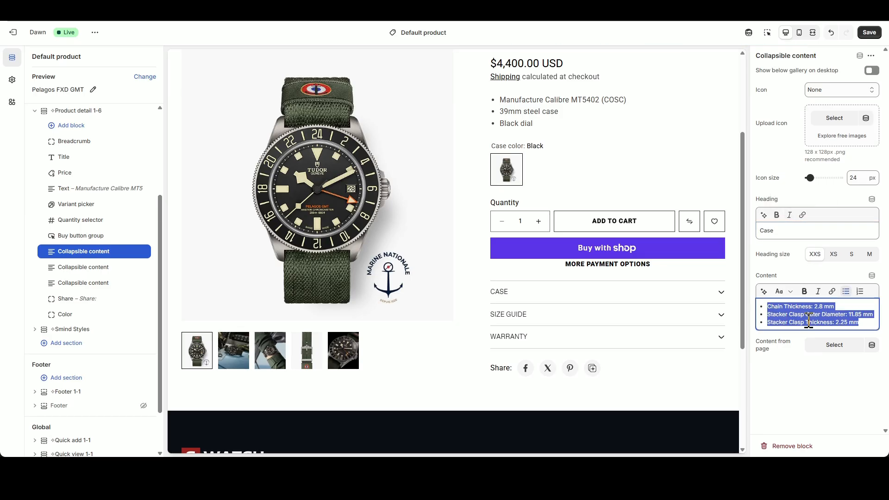
{"action": "type", "text": "41mm steel case with polished and satin finish Lugs: 22mm lug width Case thickness: 14.6mm"}
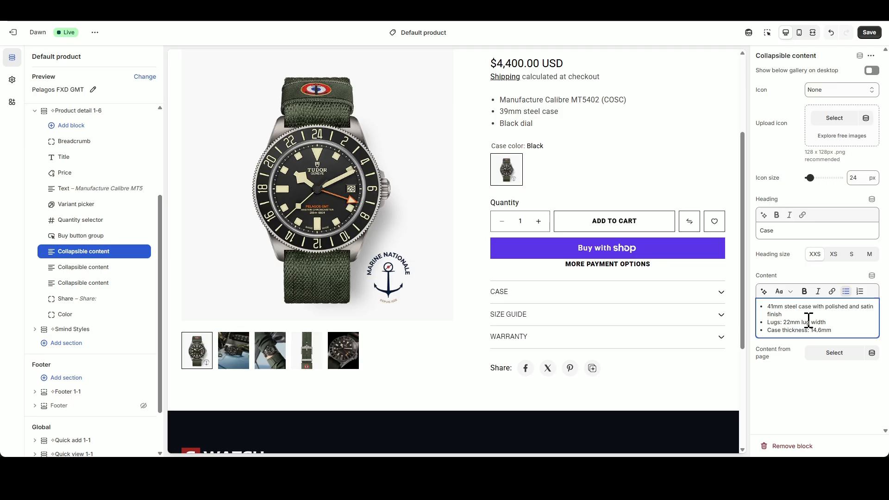
- Set the Size Guide block's heading to "Movement" and content to "Manufacture Calibre MT5652 (COSC)", "Self-winding mechanical movement with bidirectional rotor system", "Built-in architecture"
{"action": "left_click", "coordinate": [85, 273]}
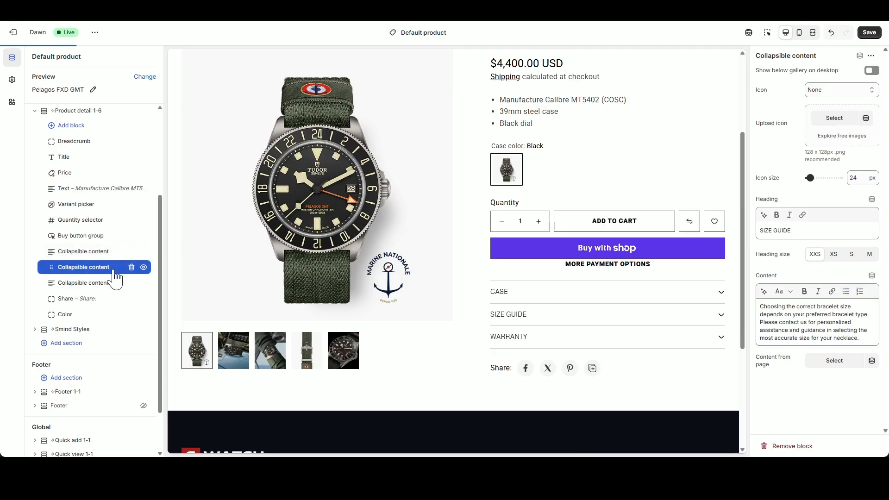
{"action": "left_click_drag", "start_coordinate": [795, 231], "coordinate": [728, 237]}
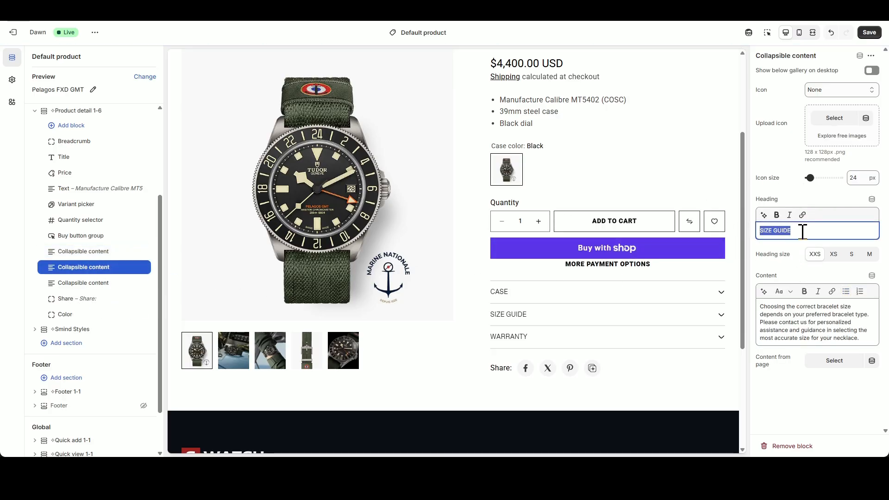
{"action": "type", "text": "Movement"}
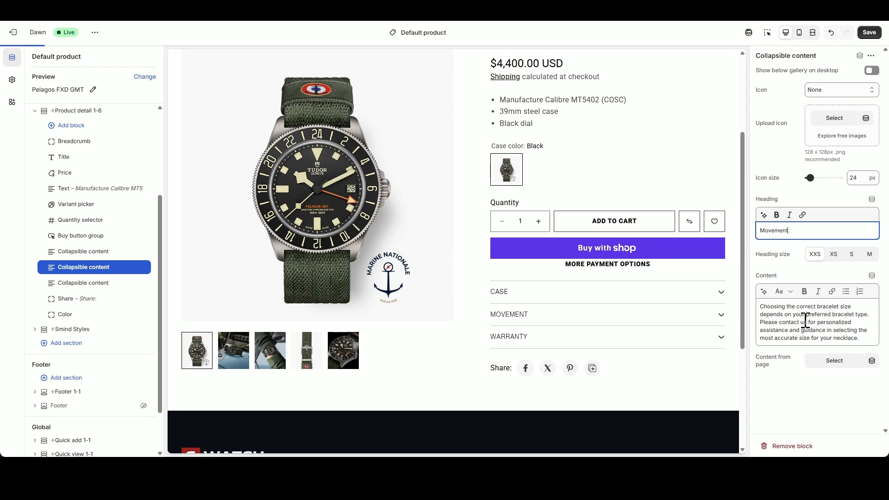
{"action": "left_click", "coordinate": [808, 328]}
{"action": "key", "text": "ctrl+a"}
{"action": "type", "text": "Manufacture Calibre MT5652 (COSC) Self-winding mechanical movement with bidirectional rotor system Built-in architecture"}
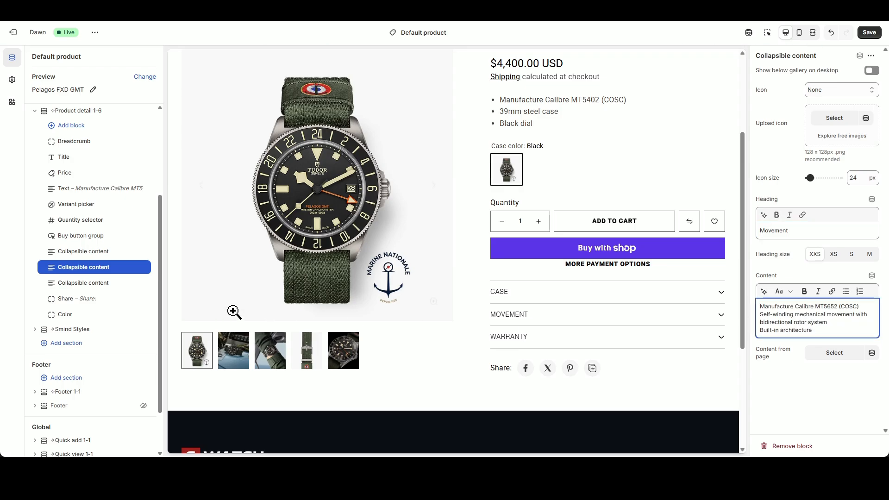
- Set the Warranty block's heading to "Power Reserve" and its content to "Power reserve of approximately 70 hours"
{"action": "left_click", "coordinate": [83, 283]}
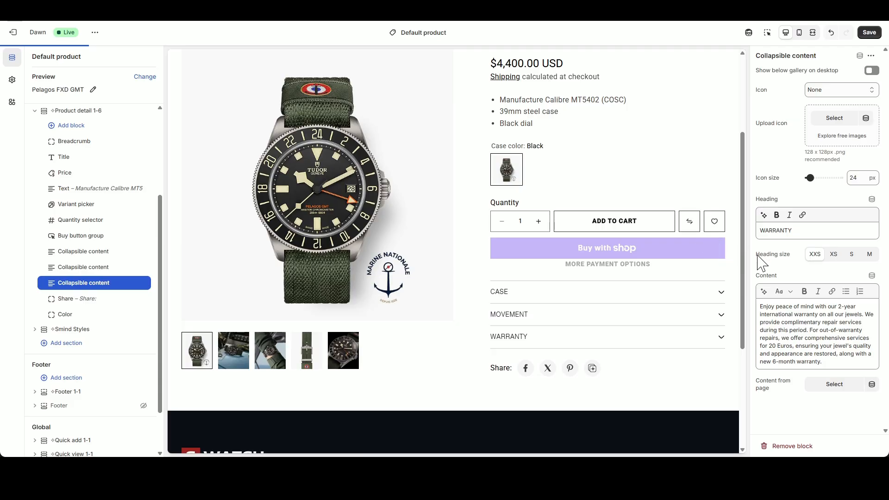
{"action": "left_click_drag", "start_coordinate": [793, 231], "coordinate": [757, 234]}
{"action": "type", "text": "Power Reserve"}
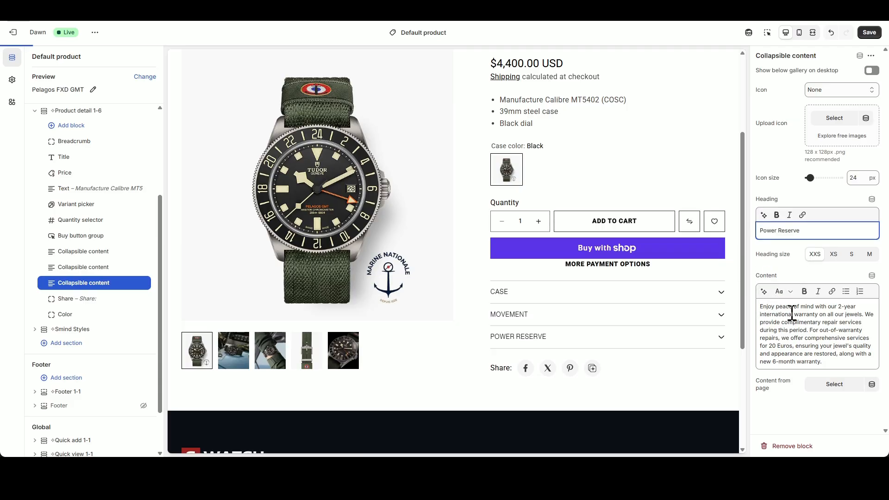
{"action": "left_click", "coordinate": [792, 313]}
{"action": "key", "text": "ctrl+a"}
{"action": "type", "text": "Power reserve of approximately 70 hours"}
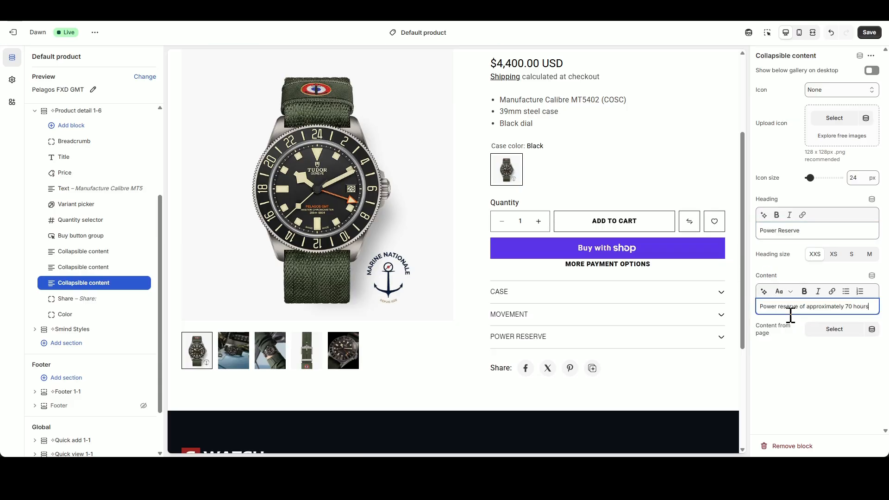
- Test expanding and collapsing the Power Reserve, Movement and Case rows in the preview
{"action": "left_click", "coordinate": [718, 335]}
{"action": "left_click", "coordinate": [720, 315]}
{"action": "left_click", "coordinate": [719, 315]}
{"action": "left_click", "coordinate": [720, 292]}
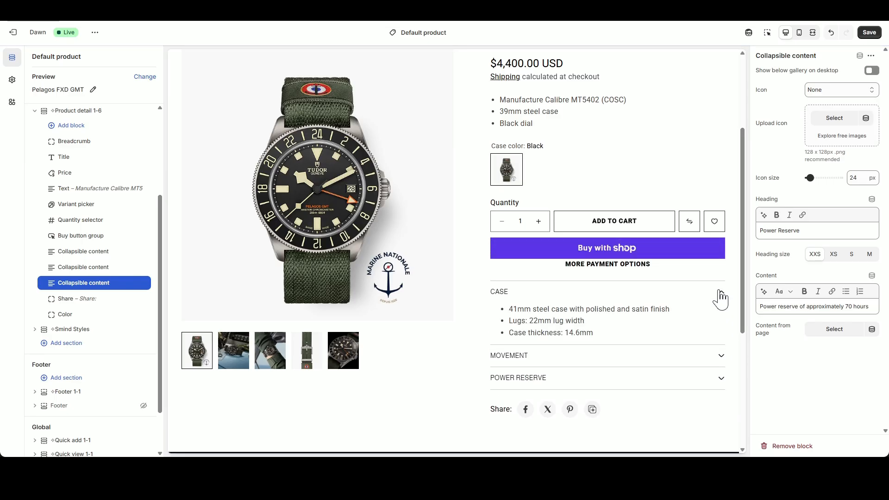
{"action": "left_click", "coordinate": [720, 293]}
- Try icon style 3 for the Share block and settle on icon style 1
{"action": "left_click", "coordinate": [79, 300]}
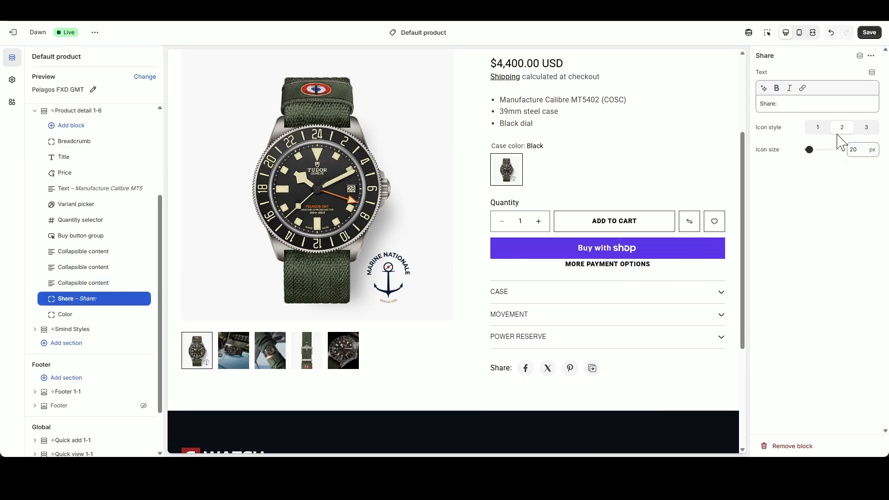
{"action": "left_click", "coordinate": [866, 129]}
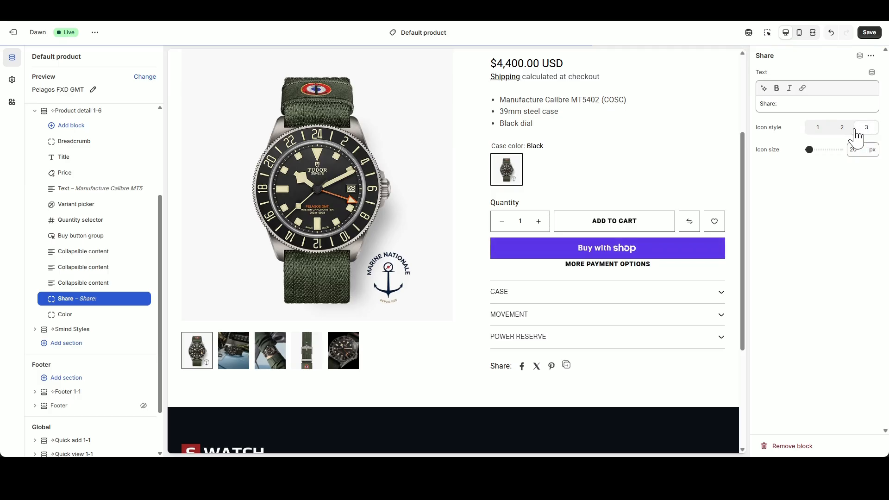
{"action": "left_click", "coordinate": [817, 130]}
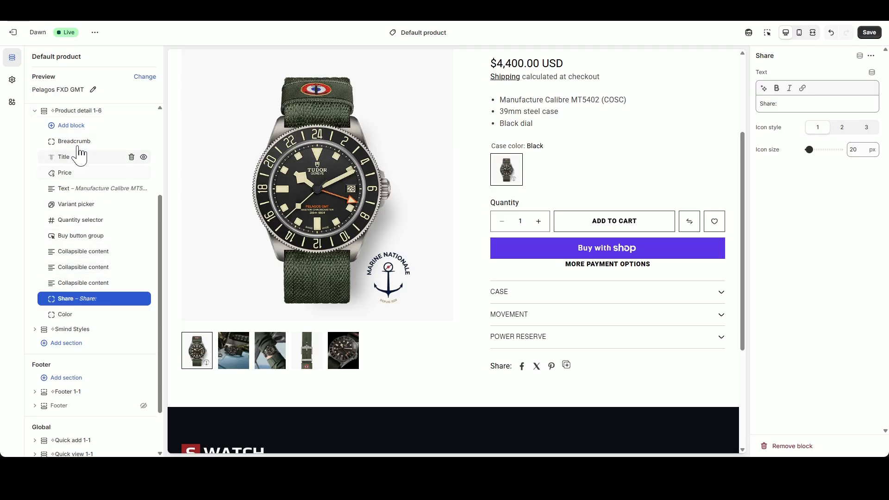
- Add a Product upsells 1-1 section directly below Product detail 1-6
{"action": "scroll", "coordinate": [555, 343], "scroll_direction": "down", "scroll_amount": 2}
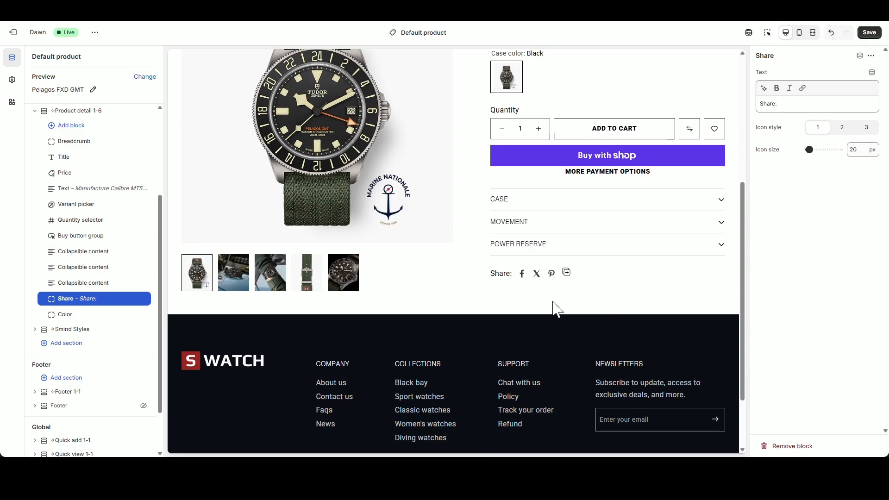
{"action": "scroll", "coordinate": [36, 173], "scroll_direction": "up", "scroll_amount": 1}
{"action": "left_click", "coordinate": [34, 157]}
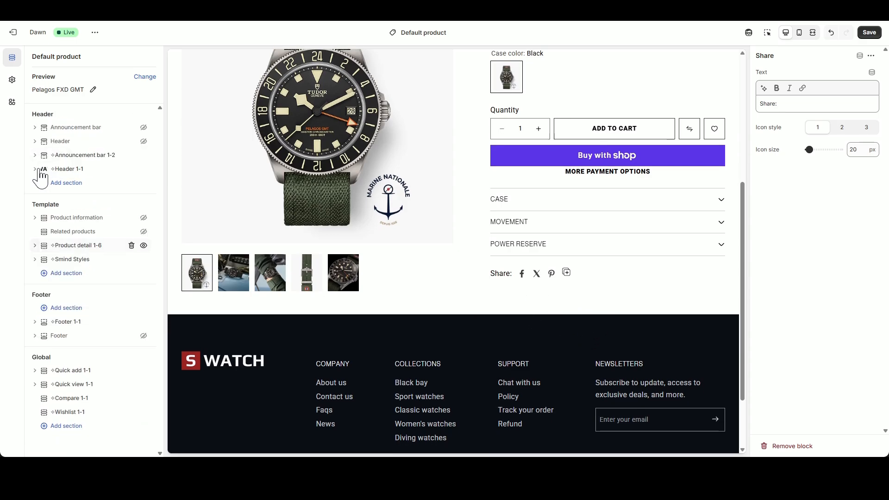
{"action": "left_click", "coordinate": [91, 253]}
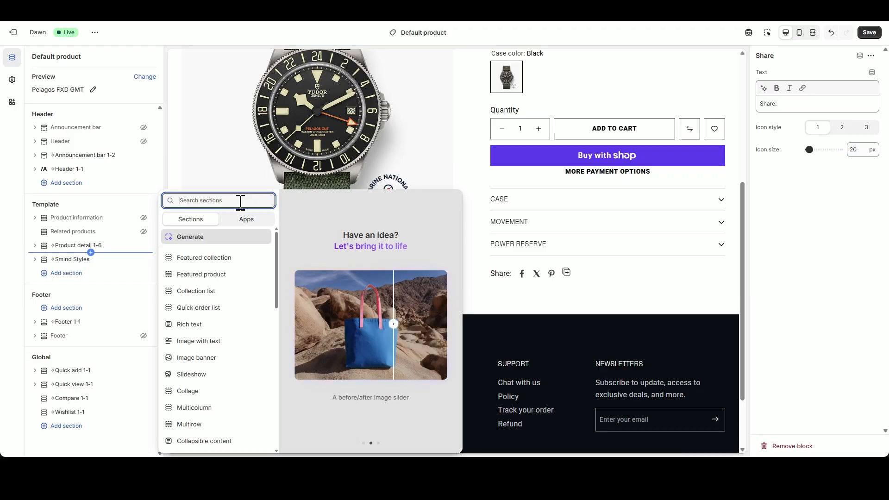
{"action": "type", "text": "Product"}
{"action": "left_click", "coordinate": [214, 291]}
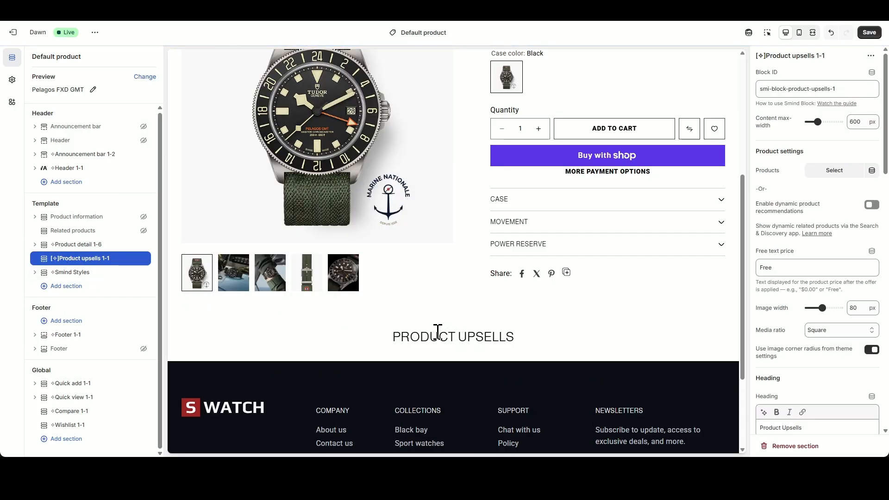
- Copy the Product upsells 1-1 section's block ID and add a Smind Block below Share in Product detail 1-6
{"action": "left_click", "coordinate": [861, 89]}
{"action": "key", "text": "ctrl+c"}
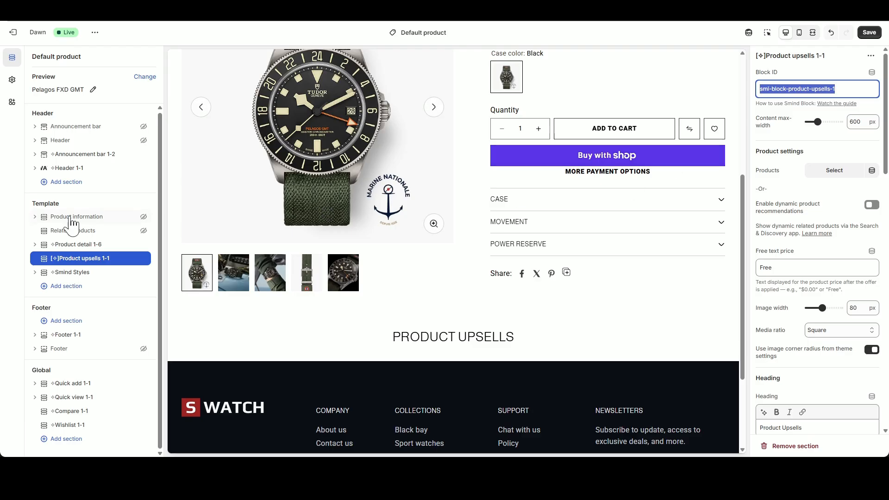
{"action": "left_click", "coordinate": [35, 244]}
{"action": "scroll", "coordinate": [88, 276], "scroll_direction": "down", "scroll_amount": 1}
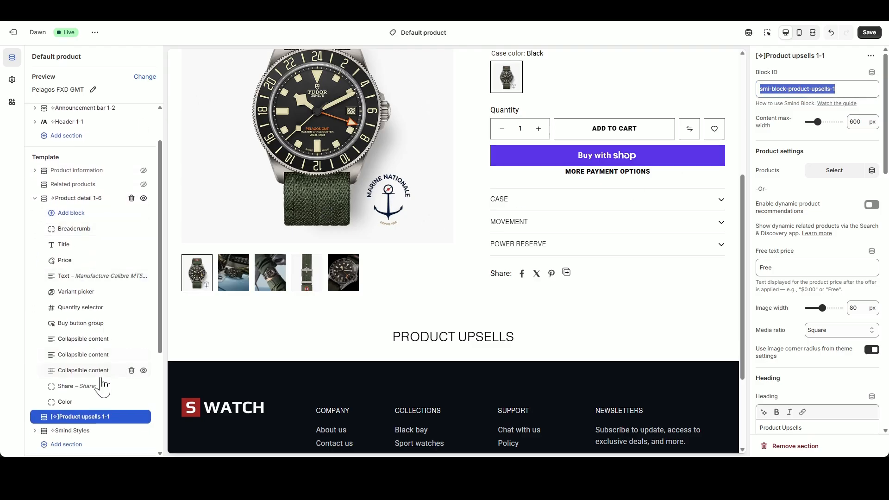
{"action": "left_click", "coordinate": [96, 395]}
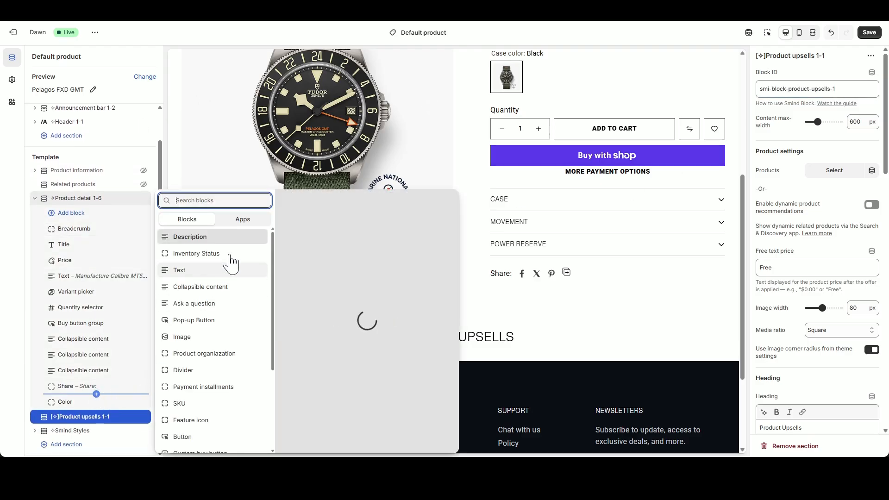
{"action": "left_click", "coordinate": [243, 219]}
{"action": "left_click", "coordinate": [228, 252]}
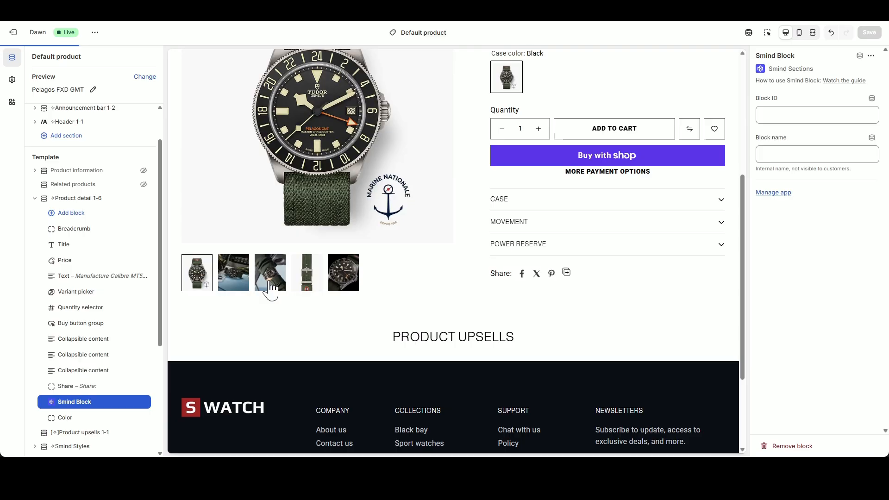
- Set the Smind Block's Block ID to "smi-block-product-upsells-1" and its block name to "Product Upsell"
{"action": "left_click", "coordinate": [794, 115]}
{"action": "key", "text": "ctrl+v"}
{"action": "left_click", "coordinate": [796, 155]}
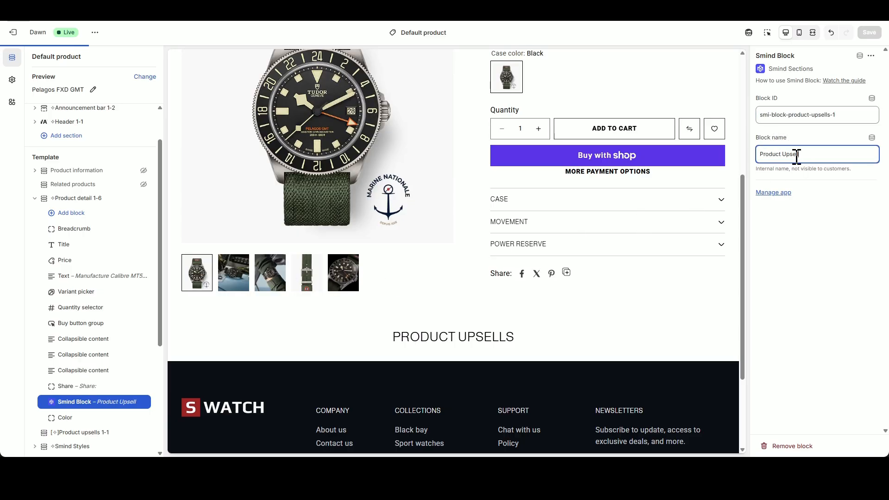
{"action": "left_click", "coordinate": [807, 234]}
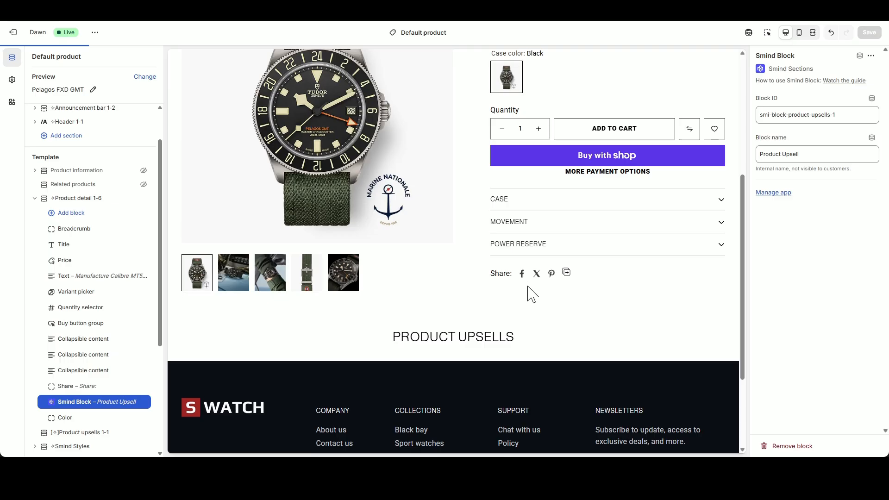
{"action": "left_click", "coordinate": [35, 198]}
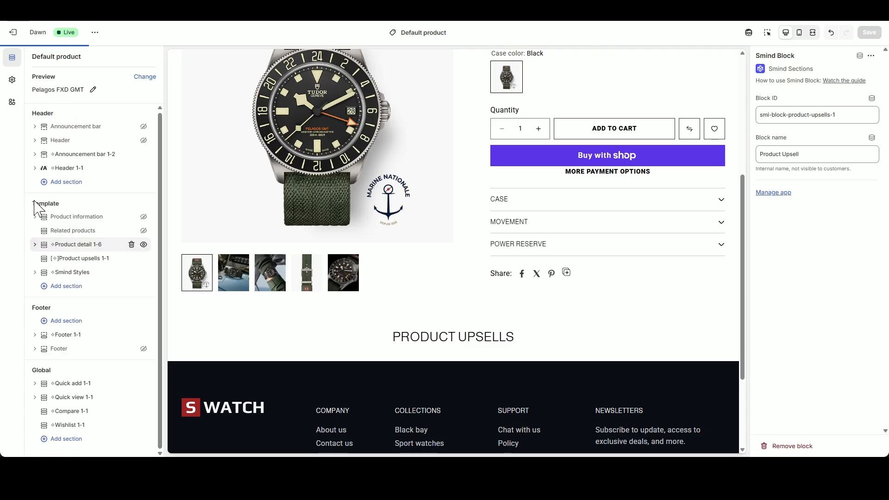
- Select Black Bay, Black Bay Chrono 1 and Black Bay Chrono S&G as products of the Product upsells 1-1 section
{"action": "left_click", "coordinate": [77, 259]}
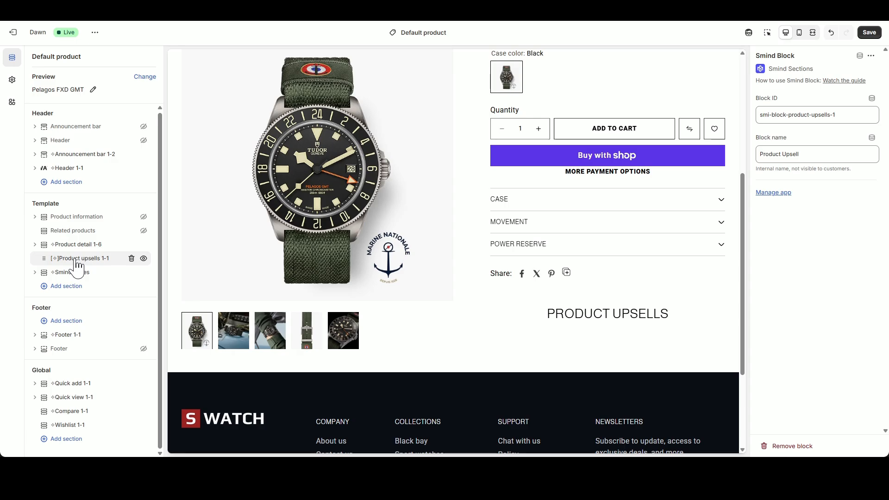
{"action": "left_click", "coordinate": [835, 170]}
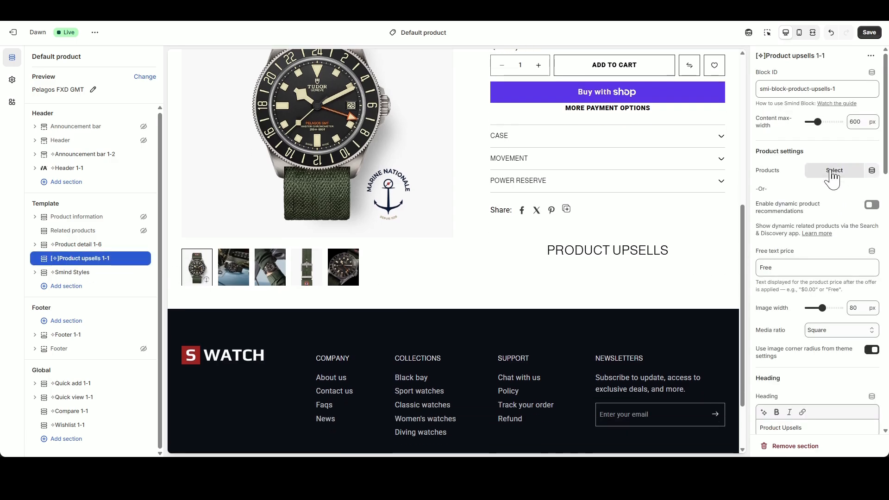
{"action": "scroll", "coordinate": [738, 274], "scroll_direction": "down", "scroll_amount": 3}
{"action": "scroll", "coordinate": [738, 273], "scroll_direction": "down", "scroll_amount": 2}
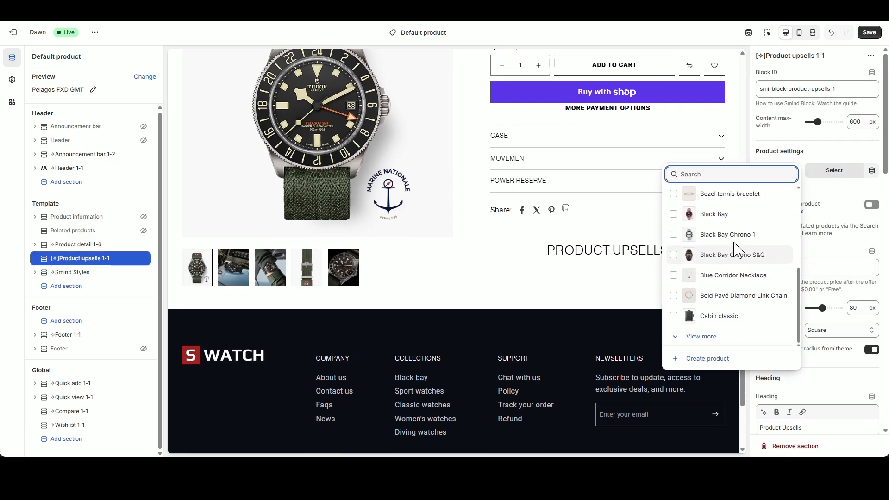
{"action": "left_click", "coordinate": [736, 214]}
{"action": "left_click", "coordinate": [736, 234]}
{"action": "left_click", "coordinate": [736, 254]}
- Search for "Pe" and add Pelagos FXD, Pelagos FXD Chrono 2 and Pelagos FXD GMT to the upsell products
{"action": "left_click", "coordinate": [709, 174]}
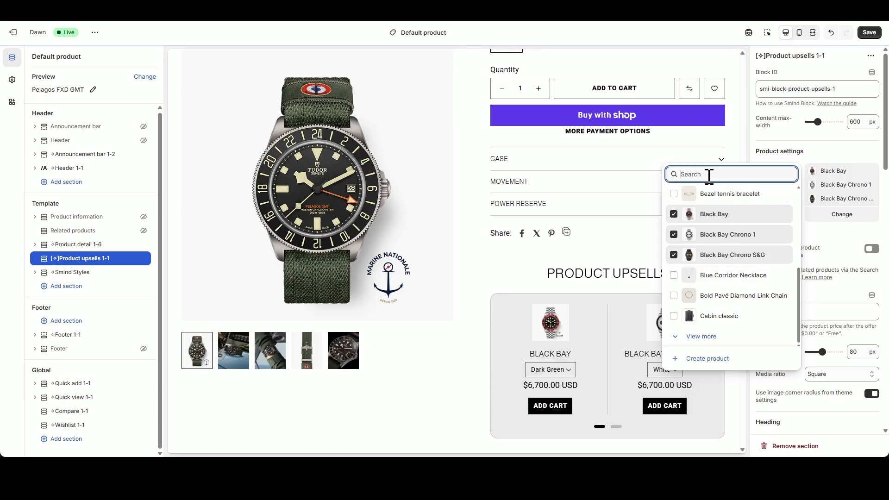
{"action": "type", "text": "Pe"}
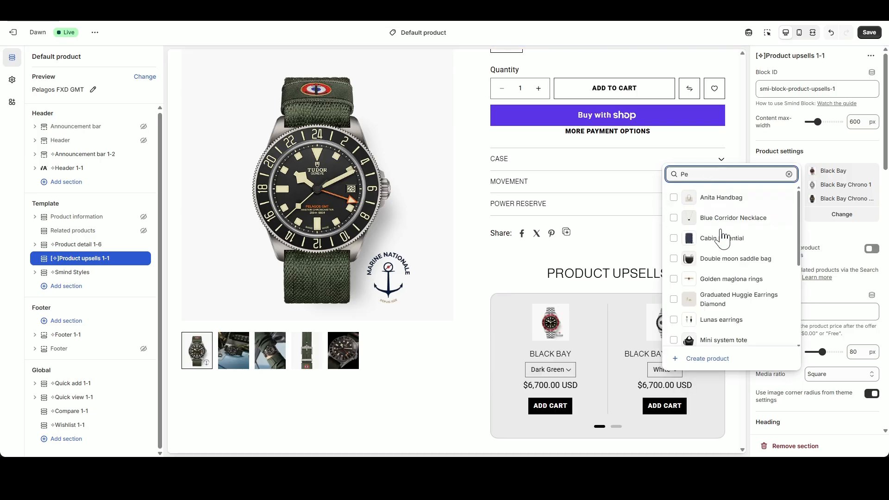
{"action": "scroll", "coordinate": [731, 250], "scroll_direction": "down", "scroll_amount": 3}
{"action": "left_click", "coordinate": [734, 262]}
{"action": "left_click", "coordinate": [730, 284]}
{"action": "left_click", "coordinate": [731, 303]}
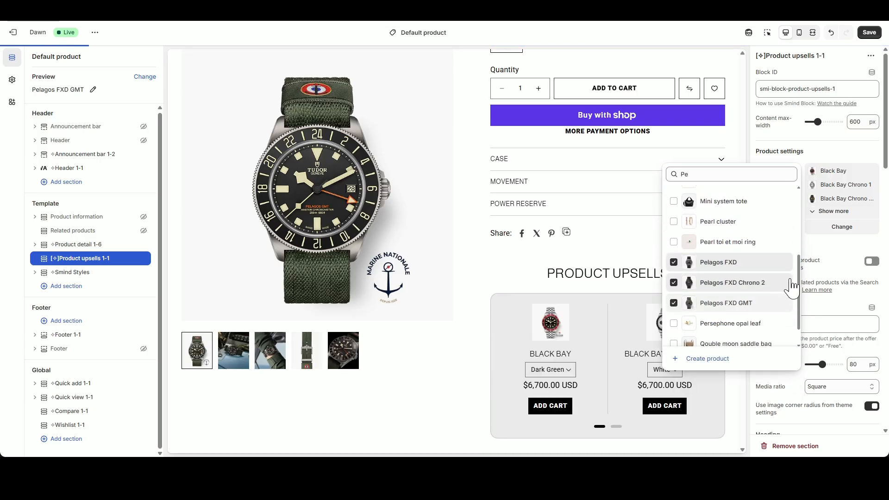
{"action": "left_click", "coordinate": [822, 246]}
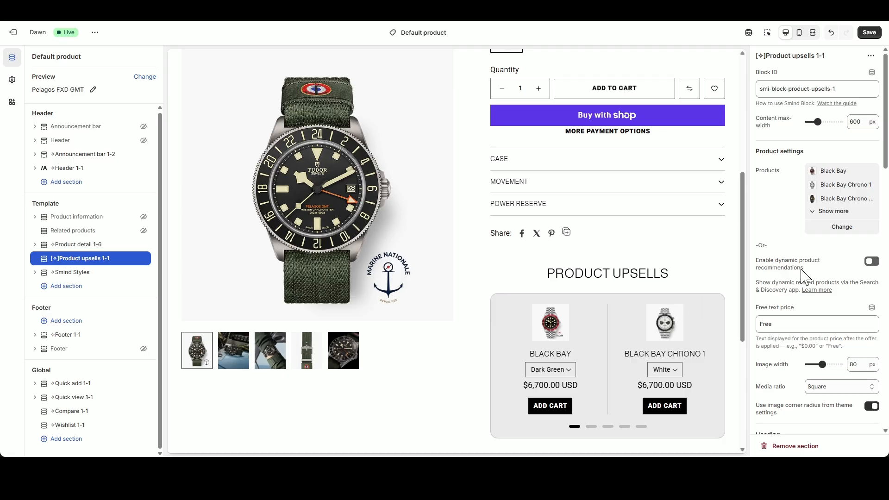
- Set the upsells' media ratio to Adapt and turn off using the image corner radius from theme settings
{"action": "scroll", "coordinate": [787, 278], "scroll_direction": "down", "scroll_amount": 2}
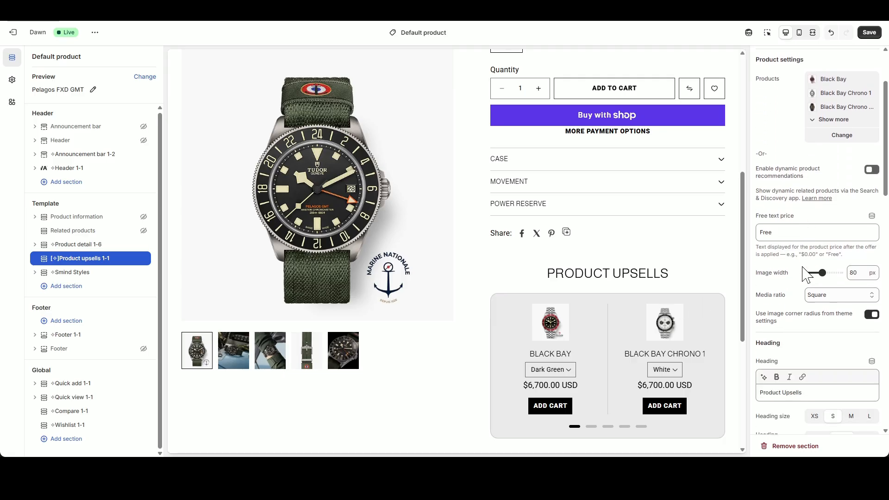
{"action": "left_click", "coordinate": [834, 291]}
{"action": "left_click", "coordinate": [811, 308]}
{"action": "left_click", "coordinate": [804, 318]}
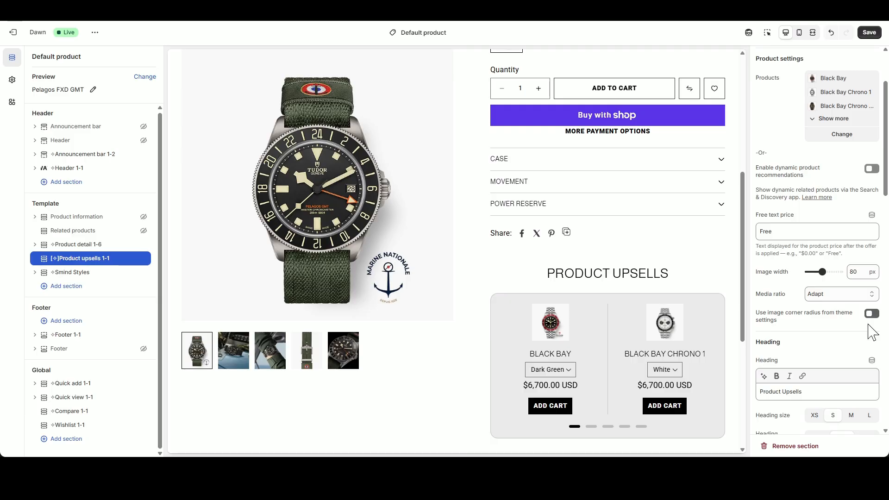
- Change the upsells heading to "WATCHES FAMILY" and try heading size XS before returning it to S
{"action": "scroll", "coordinate": [873, 318], "scroll_direction": "down", "scroll_amount": 2}
{"action": "left_click_drag", "start_coordinate": [817, 299], "coordinate": [703, 307]}
{"action": "left_click_drag", "start_coordinate": [578, 271], "coordinate": [646, 273]}
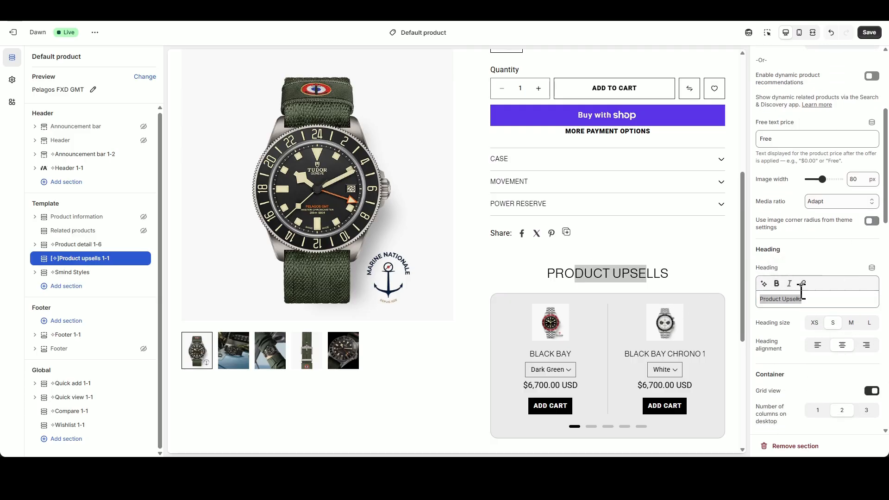
{"action": "left_click_drag", "start_coordinate": [823, 300], "coordinate": [746, 302]}
{"action": "type", "text": "WA"}
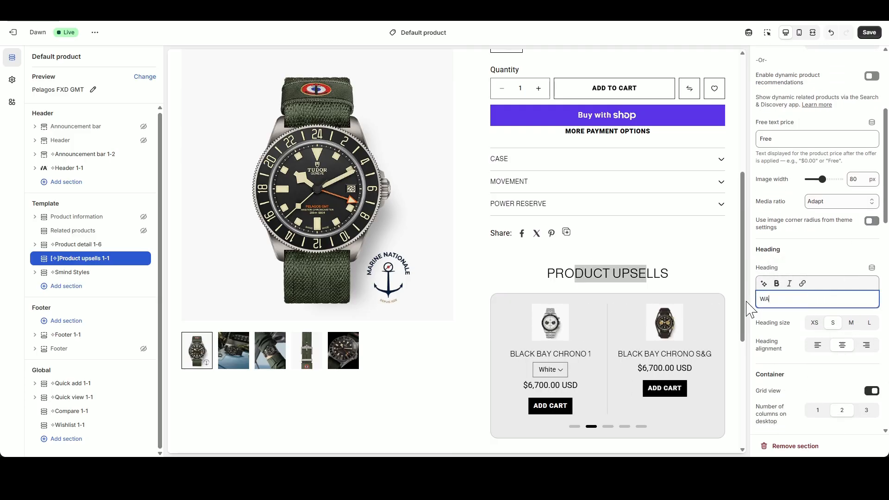
{"action": "type", "text": "TCHES"}
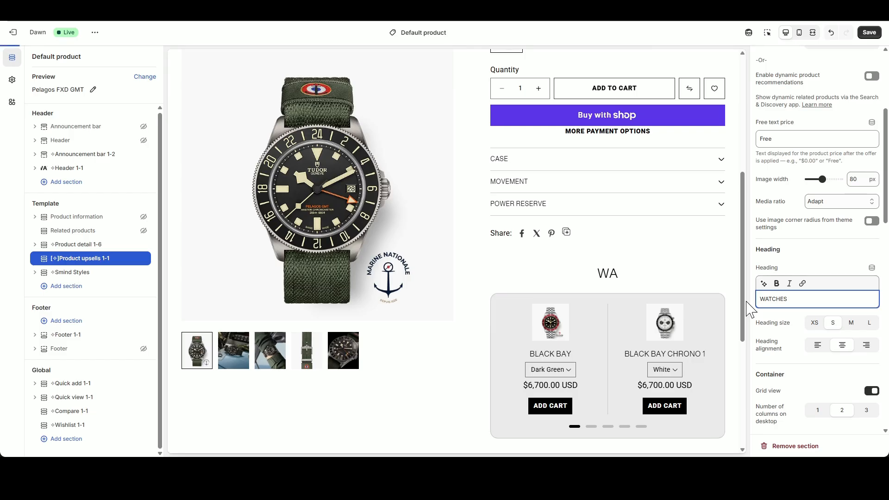
{"action": "type", "text": " FAMILY"}
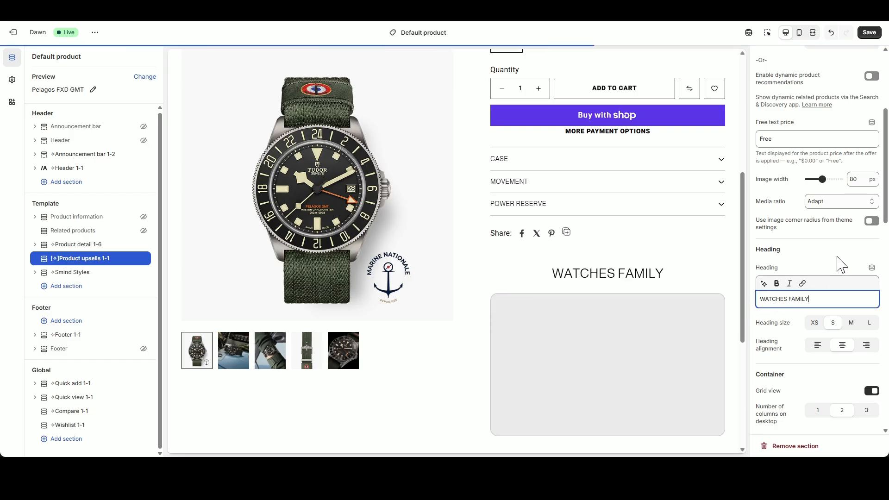
{"action": "left_click", "coordinate": [819, 326]}
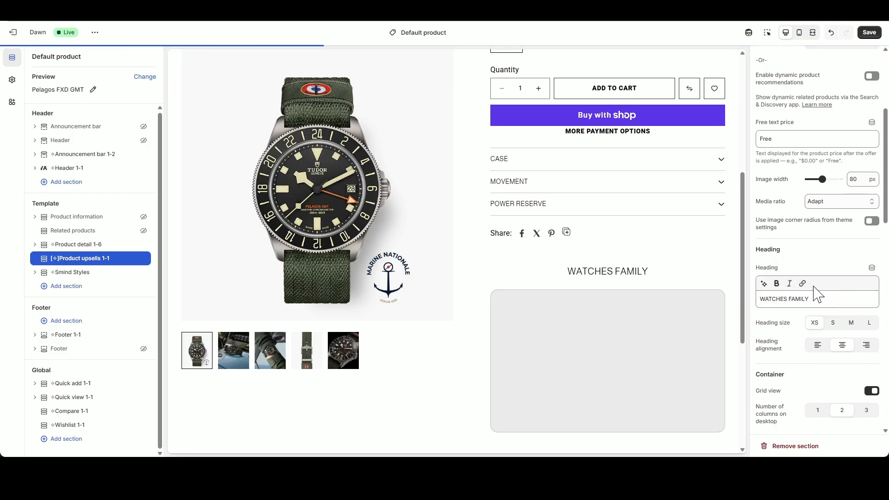
{"action": "left_click", "coordinate": [833, 323]}
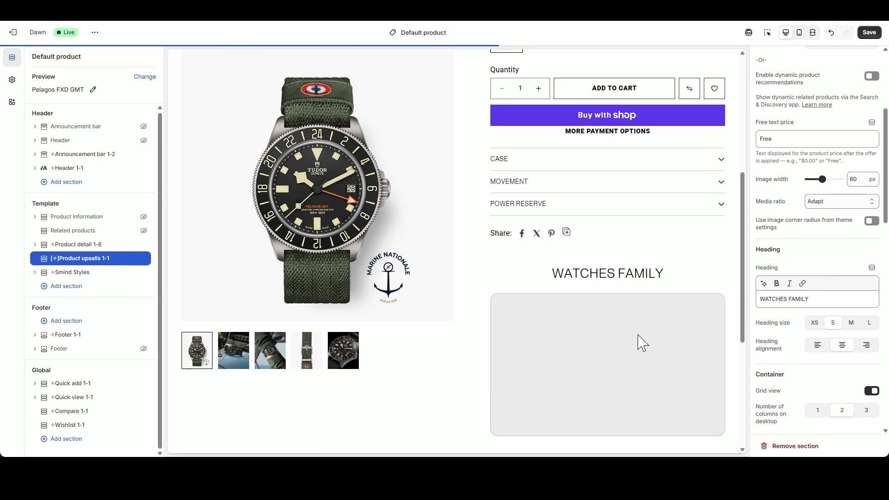
- Turn off the upsells container's grid view and set its corner radius to 0 px and thickness opacity to 30%
{"action": "scroll", "coordinate": [639, 341], "scroll_direction": "down", "scroll_amount": 2}
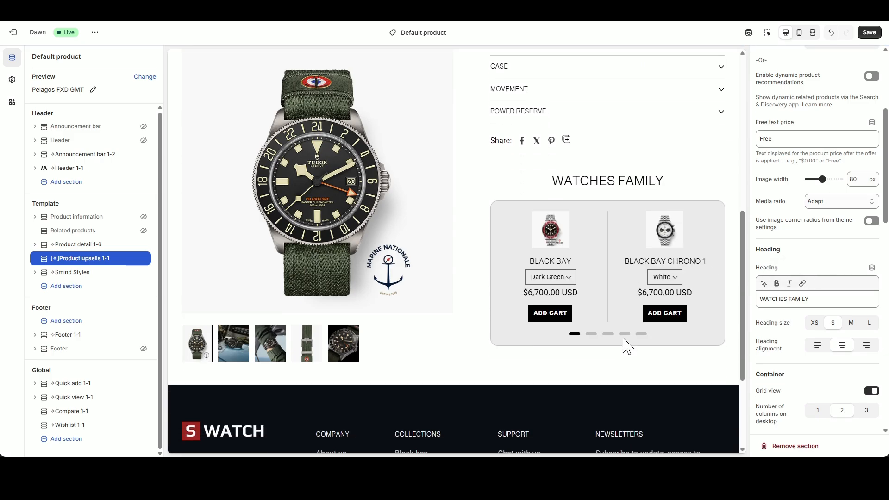
{"action": "left_click", "coordinate": [872, 390]}
{"action": "scroll", "coordinate": [835, 370], "scroll_direction": "down", "scroll_amount": 2}
{"action": "scroll", "coordinate": [641, 350], "scroll_direction": "down", "scroll_amount": 3}
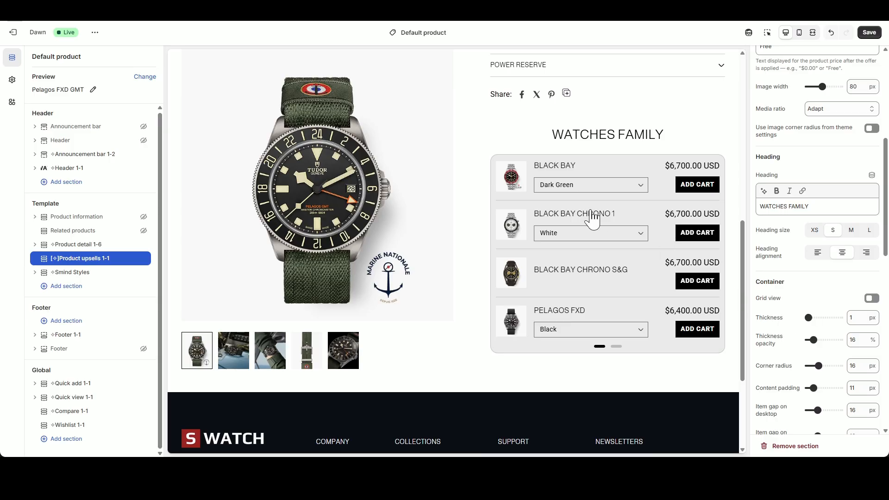
{"action": "double_click", "coordinate": [859, 366]}
{"action": "type", "text": "0"}
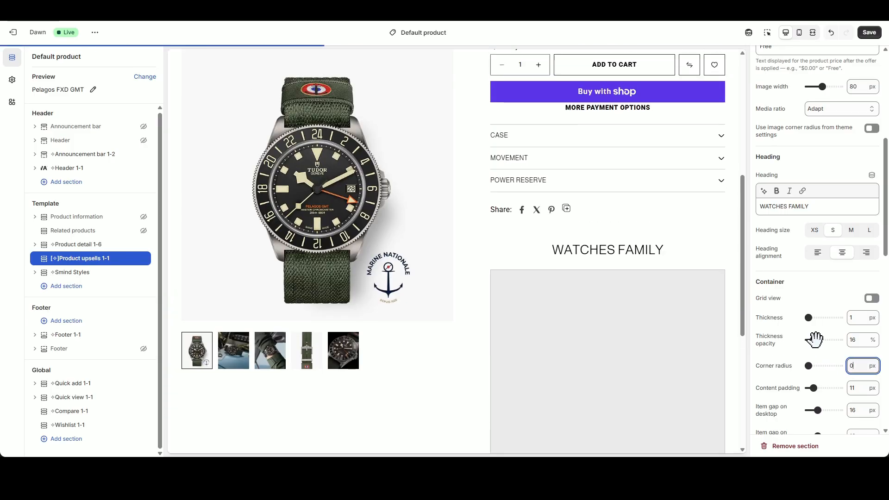
{"action": "left_click_drag", "start_coordinate": [815, 340], "coordinate": [815, 341]}
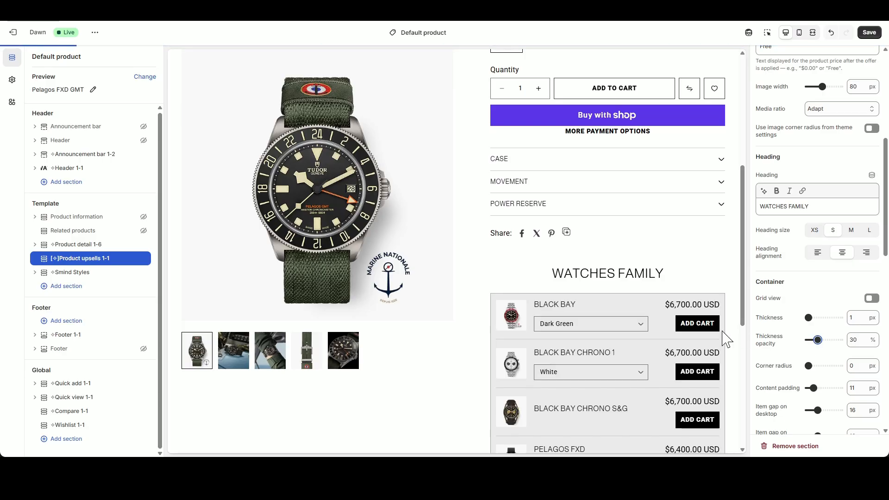
- Set the upsells container's item gap on desktop to 32 px
{"action": "scroll", "coordinate": [796, 354], "scroll_direction": "down", "scroll_amount": 2}
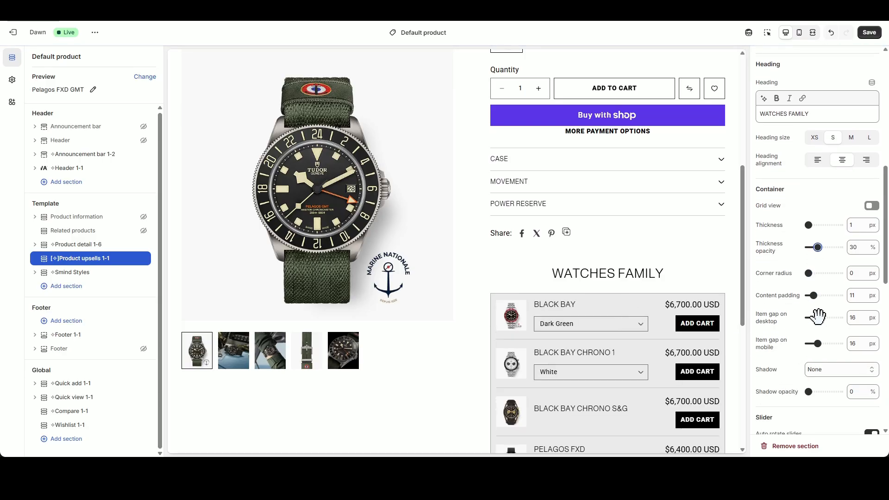
{"action": "left_click_drag", "start_coordinate": [822, 317], "coordinate": [823, 317]}
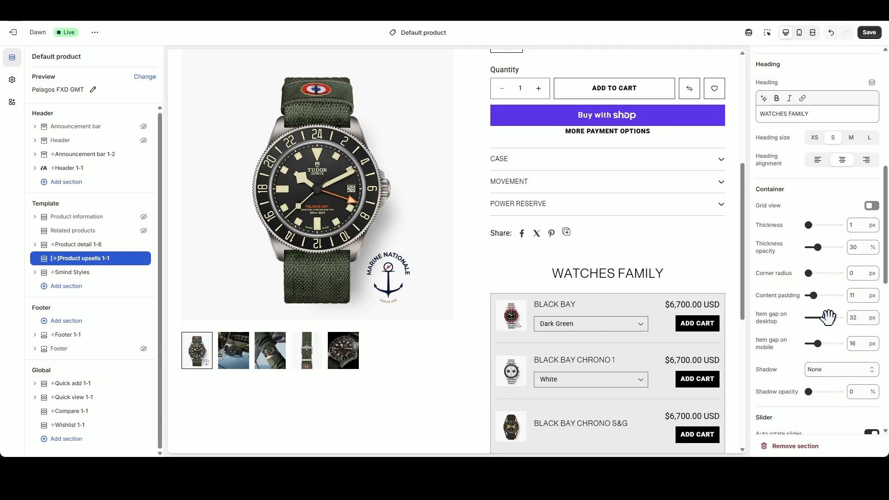
{"action": "left_click_drag", "start_coordinate": [829, 317], "coordinate": [828, 317]}
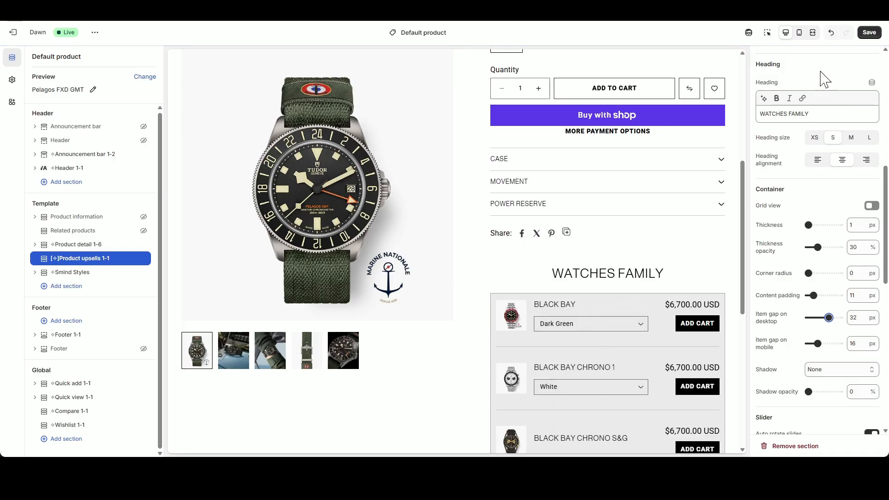
- Set the upsells' item gap on mobile to 22 px using the mobile preview, and return to the desktop preview
{"action": "left_click", "coordinate": [799, 32]}
{"action": "scroll", "coordinate": [463, 303], "scroll_direction": "down", "scroll_amount": 10}
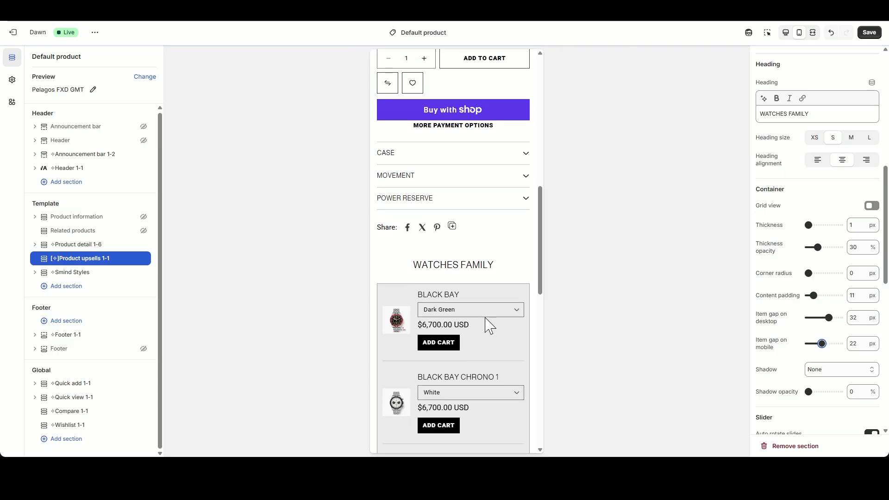
{"action": "left_click", "coordinate": [785, 32]}
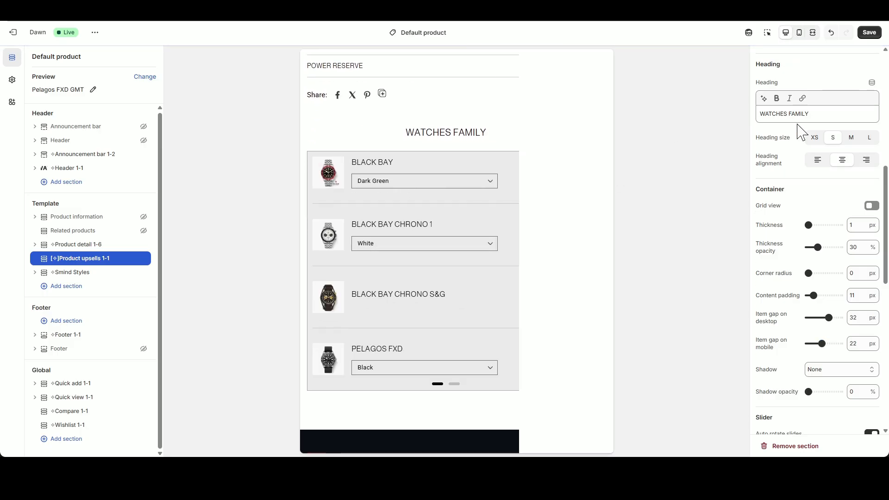
{"action": "scroll", "coordinate": [824, 329], "scroll_direction": "down", "scroll_amount": 1}
{"action": "scroll", "coordinate": [824, 330], "scroll_direction": "down", "scroll_amount": 4}
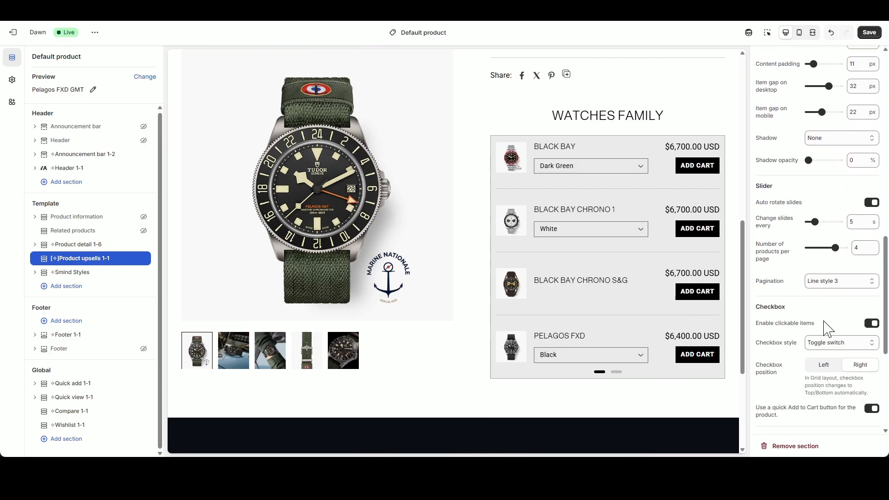
- Set the product upsells slider's pagination to Line style 4
{"action": "scroll", "coordinate": [824, 305], "scroll_direction": "down", "scroll_amount": 2}
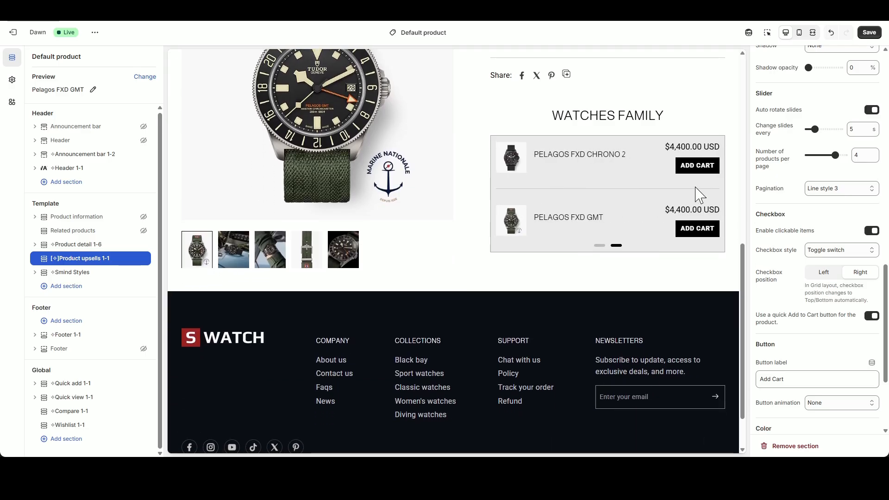
{"action": "left_click", "coordinate": [601, 247]}
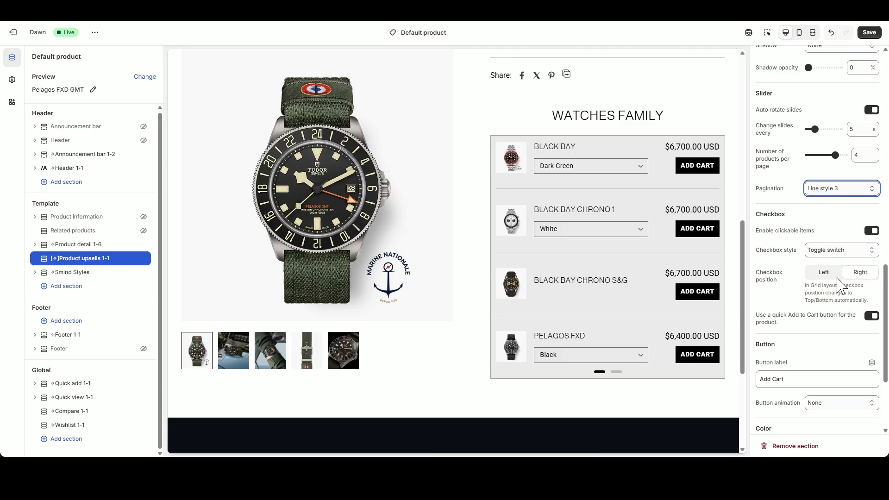
{"action": "key", "text": "Down"}
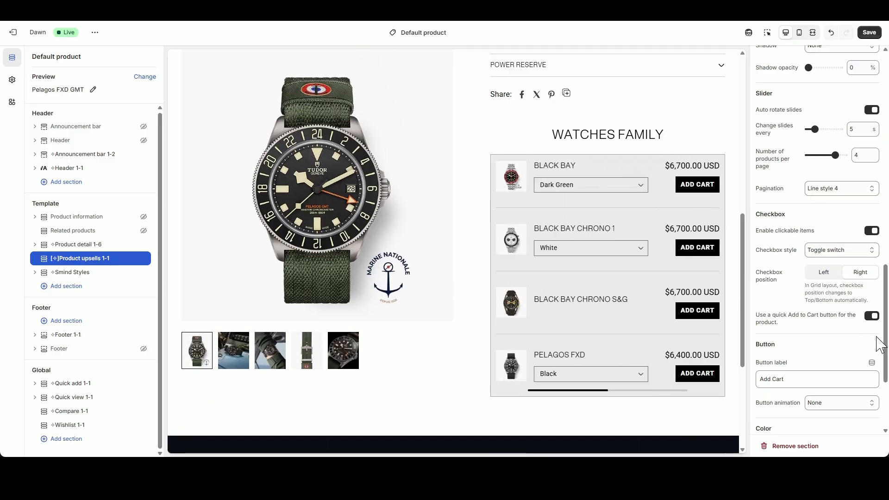
- Turn off the upsells' quick Add to Cart button and set the checkbox position to Left
{"action": "left_click", "coordinate": [872, 316]}
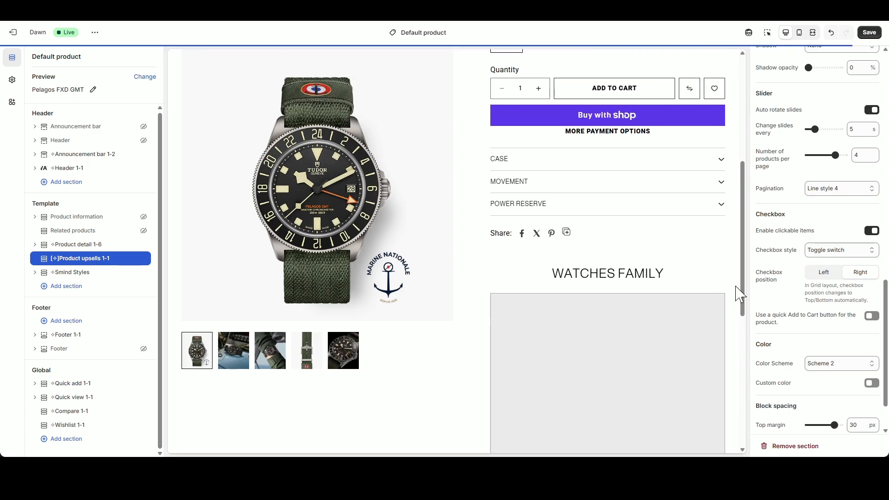
{"action": "left_click", "coordinate": [825, 278]}
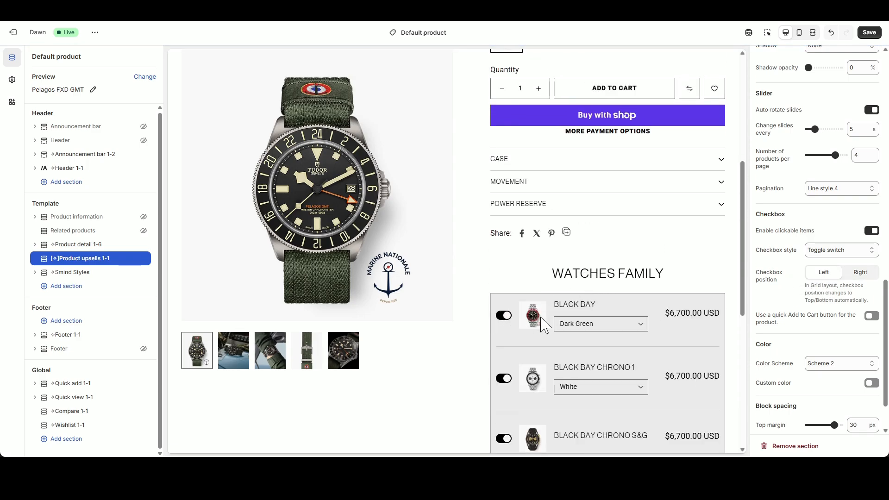
{"action": "scroll", "coordinate": [679, 318], "scroll_direction": "down", "scroll_amount": 2}
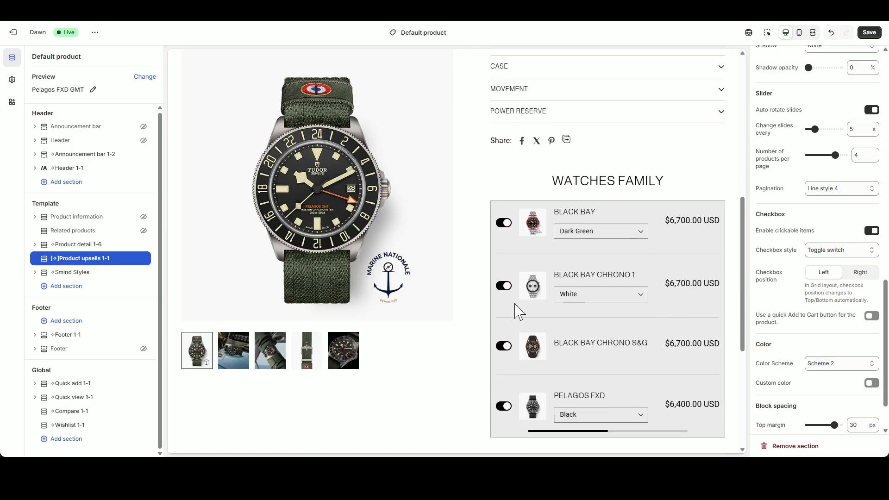
{"action": "left_click", "coordinate": [646, 430]}
{"action": "left_click", "coordinate": [581, 301]}
- Turn the quick Add to Cart button back on and change its label to "Add To Cart"
{"action": "left_click", "coordinate": [871, 316]}
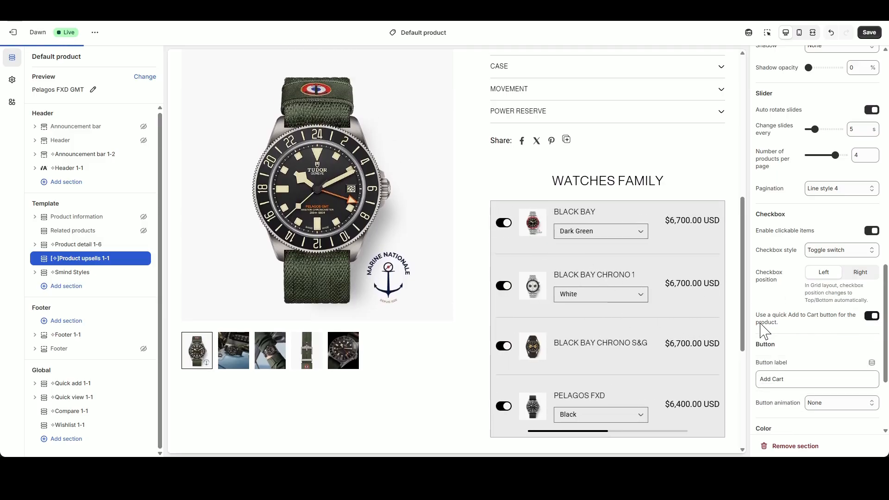
{"action": "left_click", "coordinate": [771, 378]}
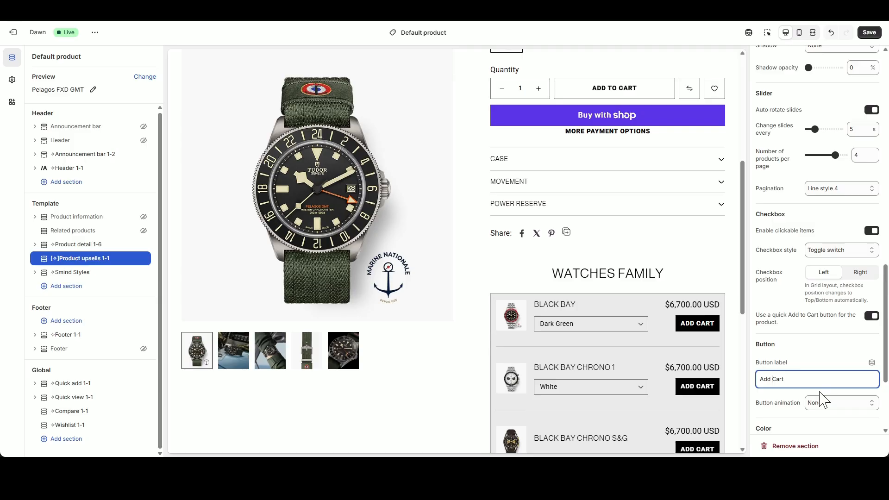
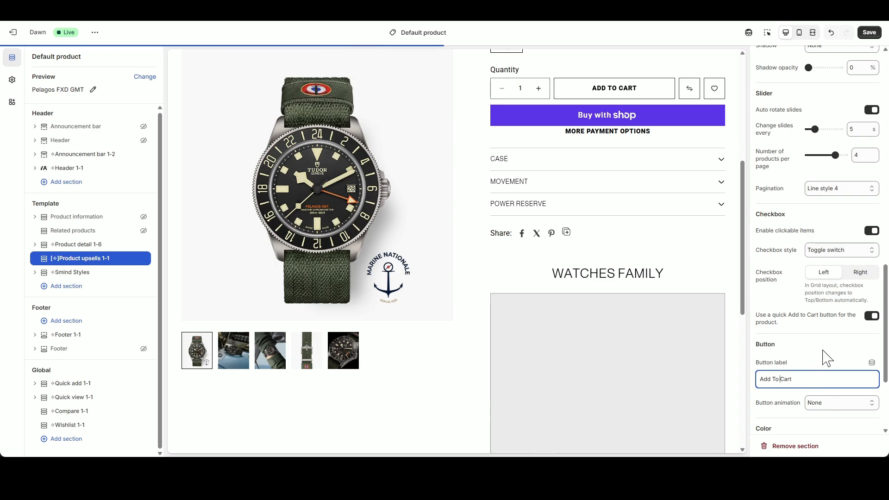
{"action": "left_click", "coordinate": [817, 364]}
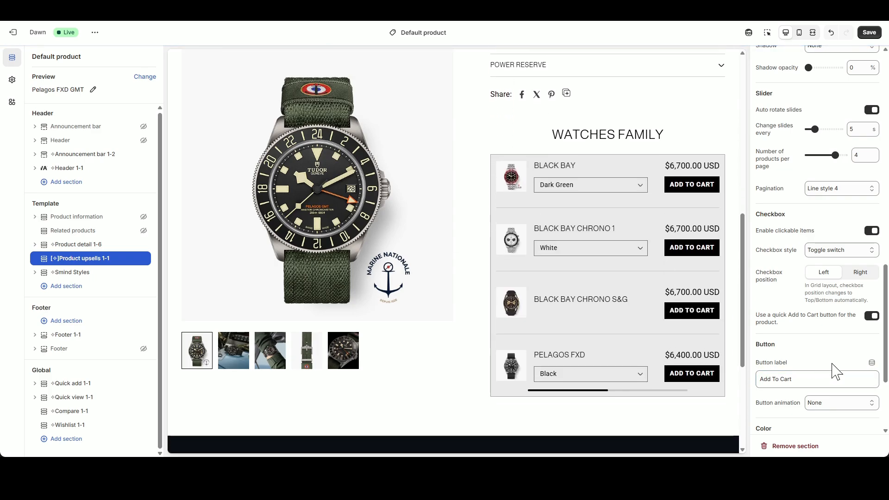
- Set the upsell button's animation to Flash
{"action": "scroll", "coordinate": [831, 371], "scroll_direction": "down", "scroll_amount": 3}
{"action": "left_click", "coordinate": [831, 316]}
{"action": "left_click", "coordinate": [829, 337]}
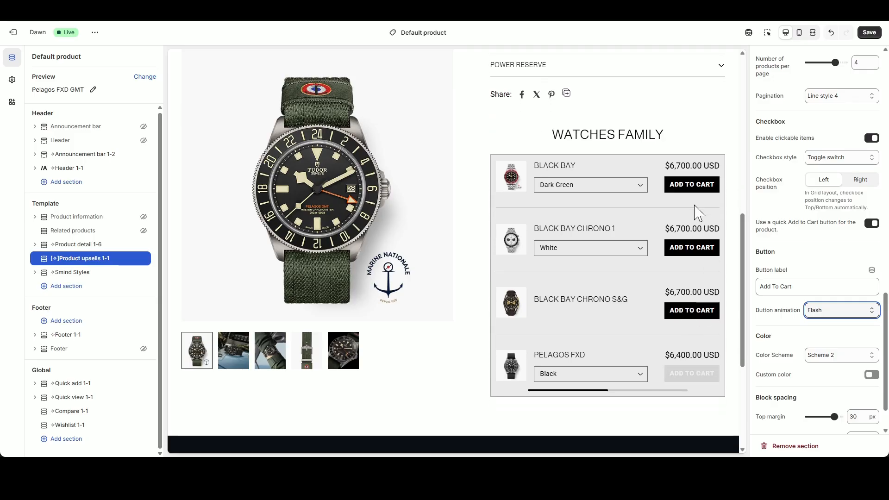
- Switch the product upsells section's color scheme to Scheme 1
{"action": "key", "text": "Tab"}
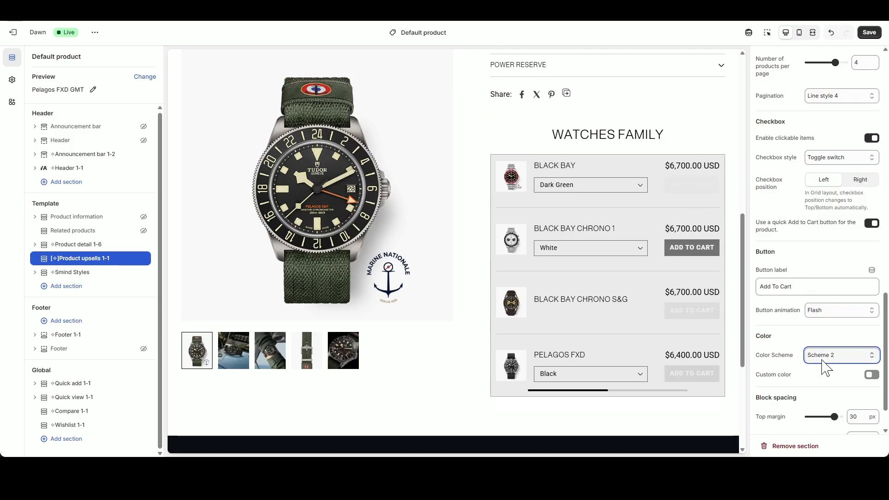
{"action": "key", "text": "Up"}
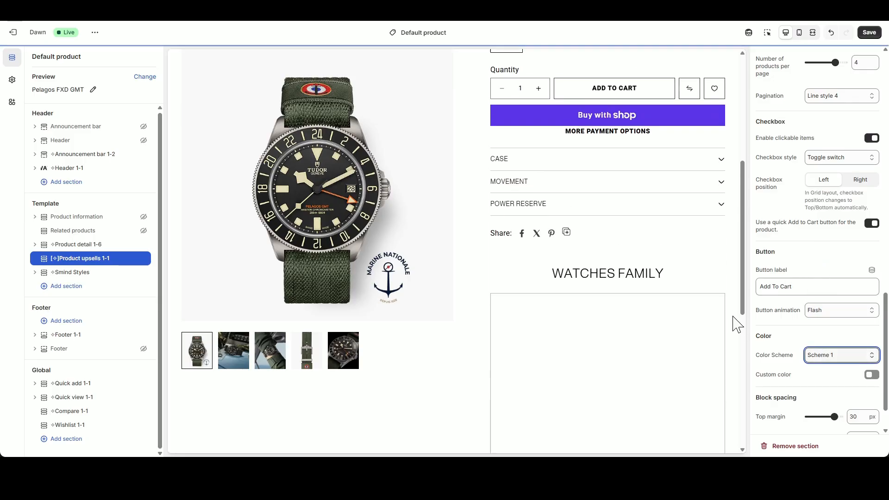
{"action": "scroll", "coordinate": [653, 361], "scroll_direction": "down", "scroll_amount": 2}
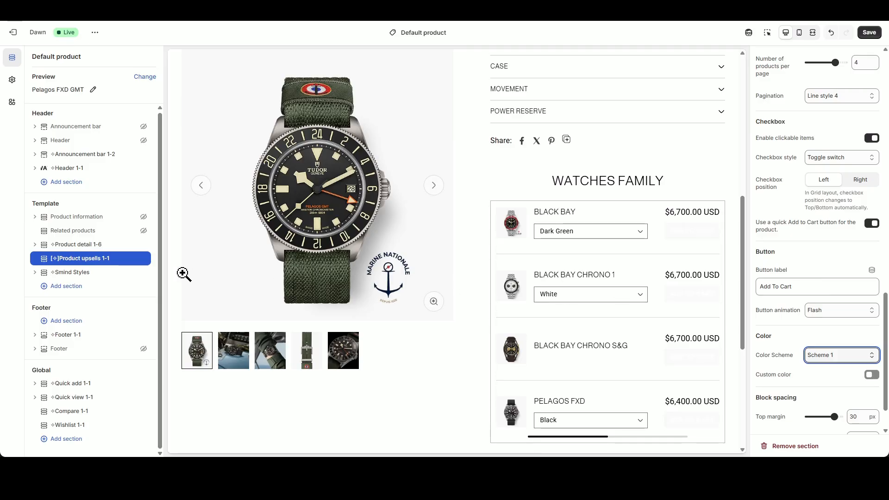
- Delete the Color block from the Product detail 1-6 section
{"action": "left_click", "coordinate": [35, 244]}
{"action": "scroll", "coordinate": [109, 320], "scroll_direction": "down", "scroll_amount": 2}
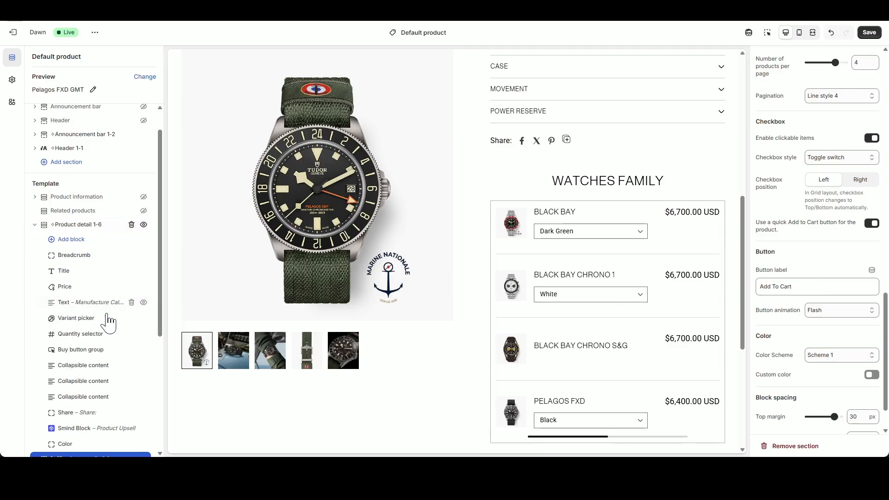
{"action": "scroll", "coordinate": [125, 370], "scroll_direction": "down", "scroll_amount": 1}
{"action": "left_click", "coordinate": [131, 325]}
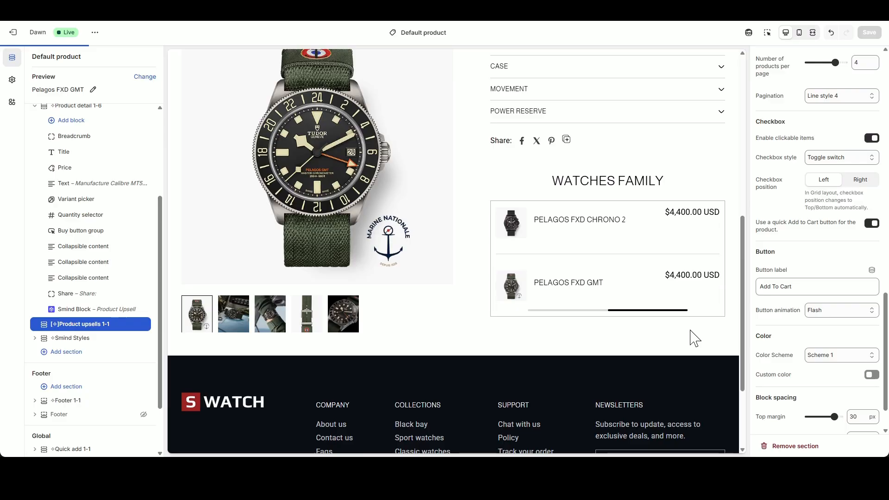
- Set the product upsells section's top margin to 20 px
{"action": "scroll", "coordinate": [831, 332], "scroll_direction": "down", "scroll_amount": 2}
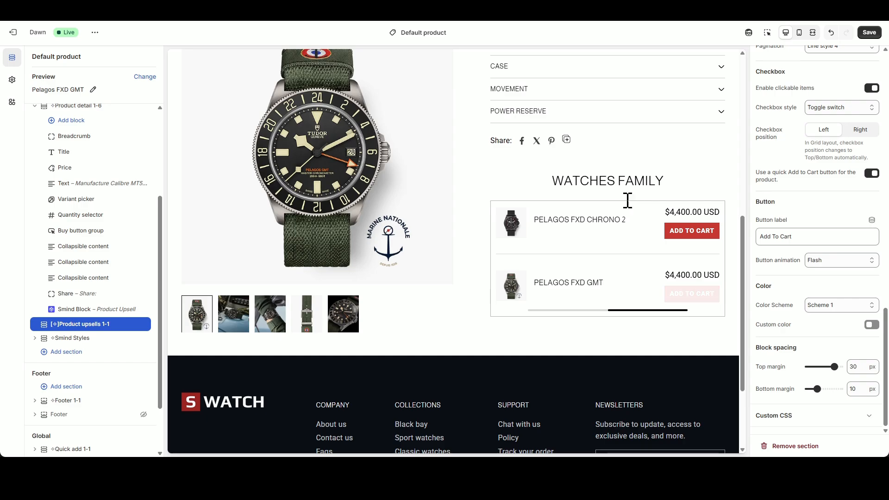
{"action": "type", "text": "20"}
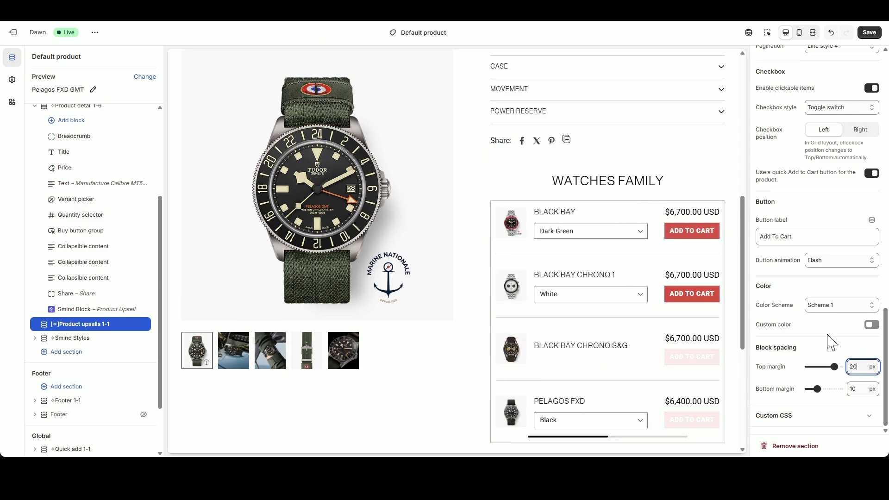
{"action": "left_click", "coordinate": [819, 338]}
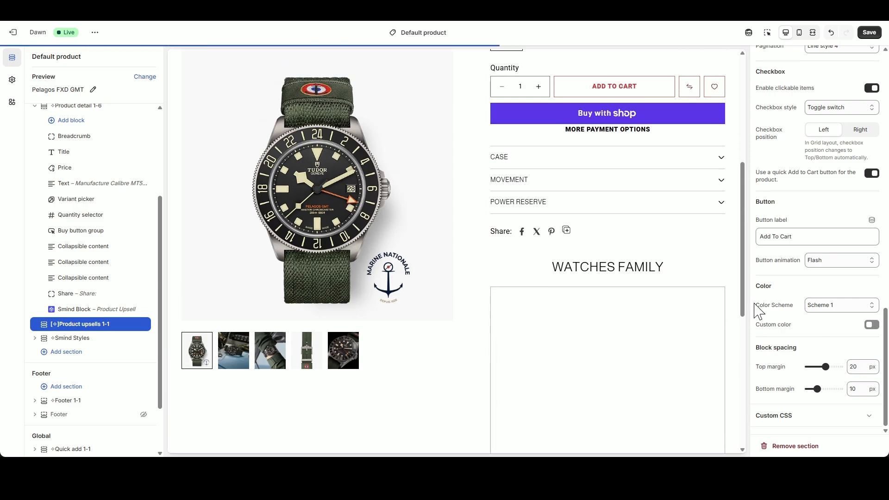
- Check the Watches Family upsell block in the mobile preview and return to the desktop preview
{"action": "left_click", "coordinate": [799, 32]}
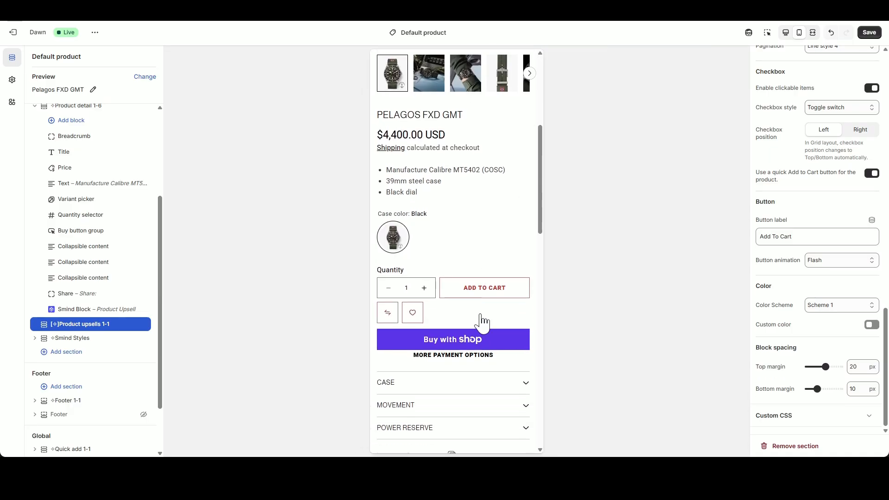
{"action": "scroll", "coordinate": [484, 322], "scroll_direction": "down", "scroll_amount": 10}
{"action": "scroll", "coordinate": [496, 327], "scroll_direction": "up", "scroll_amount": 5}
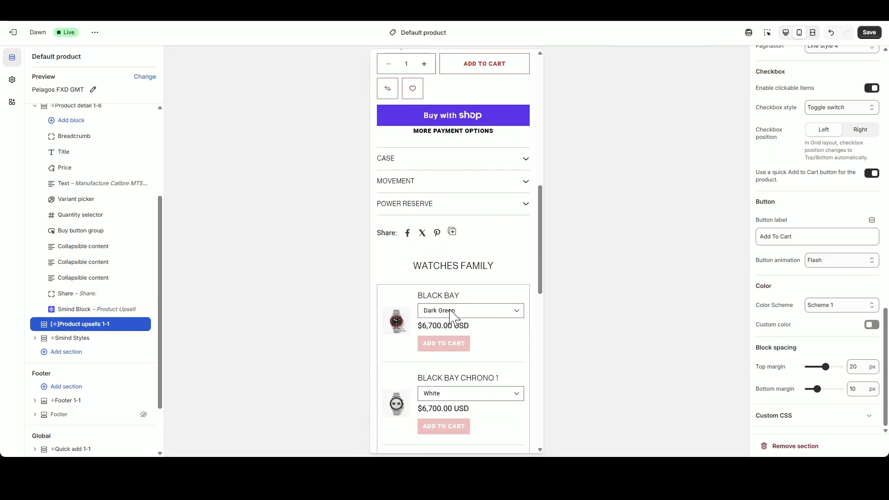
{"action": "scroll", "coordinate": [491, 324], "scroll_direction": "down", "scroll_amount": 5}
{"action": "scroll", "coordinate": [488, 372], "scroll_direction": "down", "scroll_amount": 3}
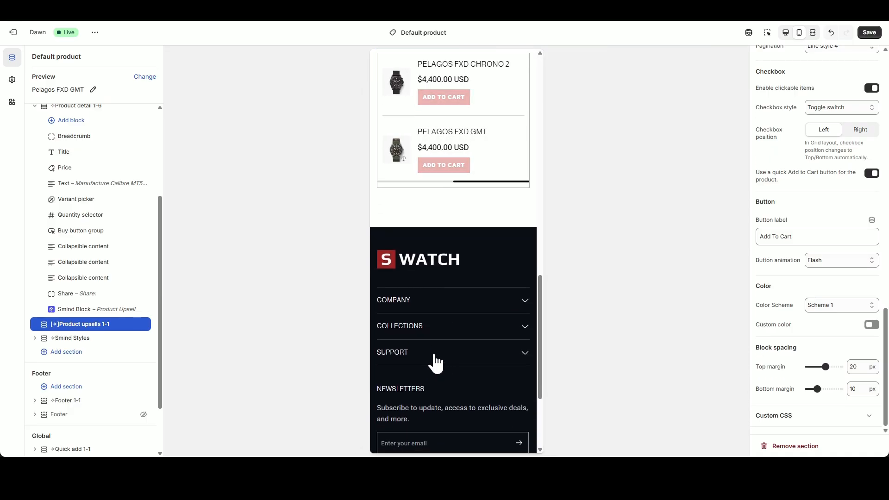
{"action": "scroll", "coordinate": [440, 194], "scroll_direction": "up", "scroll_amount": 4}
{"action": "scroll", "coordinate": [484, 298], "scroll_direction": "up", "scroll_amount": 2}
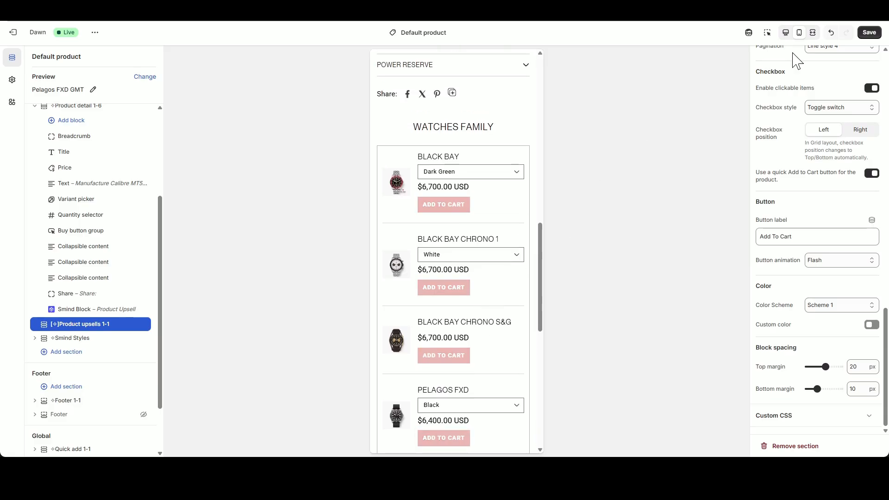
{"action": "left_click", "coordinate": [786, 32]}
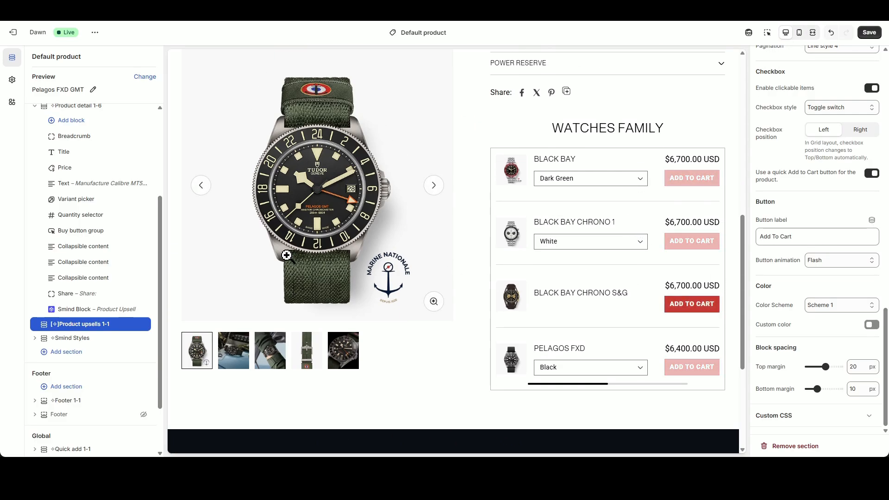
- Collapse Product detail 1-6 and add a Social proof 1-1 section directly below Product upsells 1-1
{"action": "scroll", "coordinate": [74, 186], "scroll_direction": "up", "scroll_amount": 2}
{"action": "left_click", "coordinate": [35, 198]}
{"action": "scroll", "coordinate": [449, 282], "scroll_direction": "up", "scroll_amount": 9}
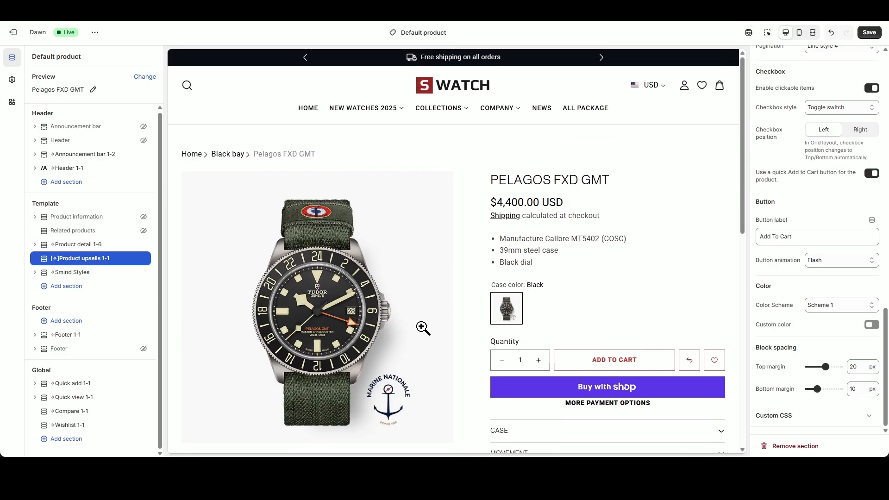
{"action": "scroll", "coordinate": [422, 327], "scroll_direction": "down", "scroll_amount": 5}
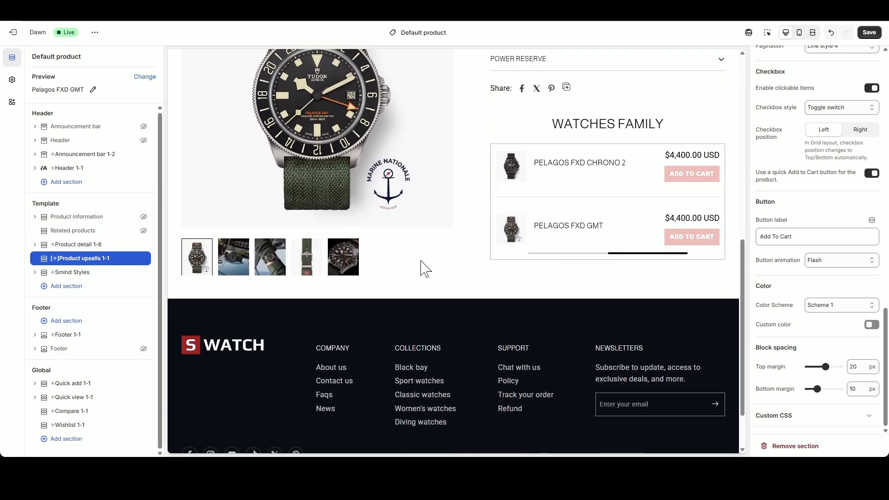
{"action": "left_click", "coordinate": [91, 265]}
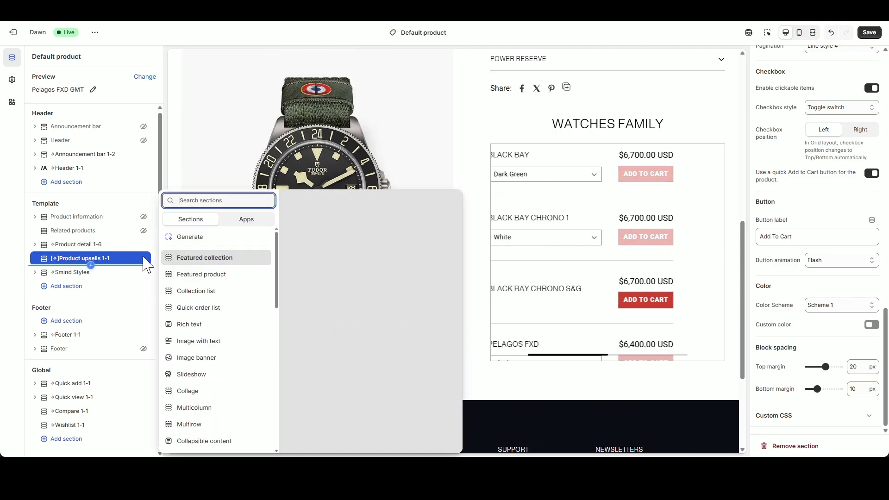
{"action": "type", "text": "Social"}
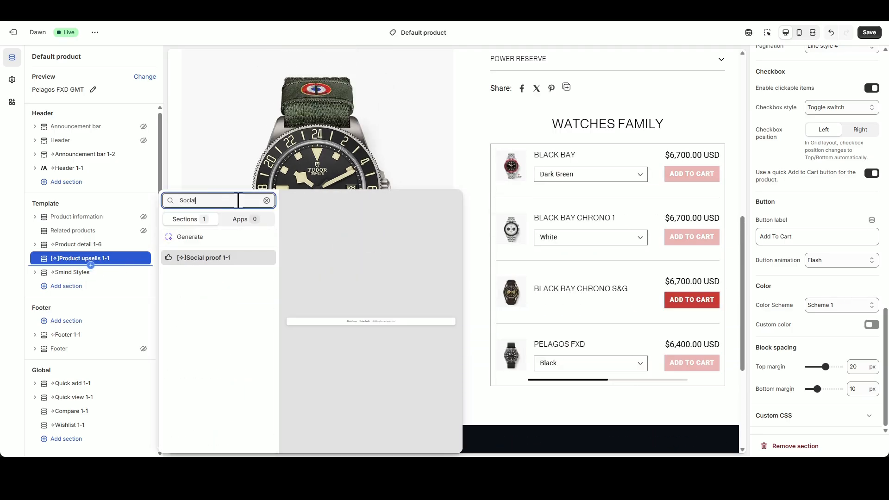
{"action": "left_click", "coordinate": [212, 257]}
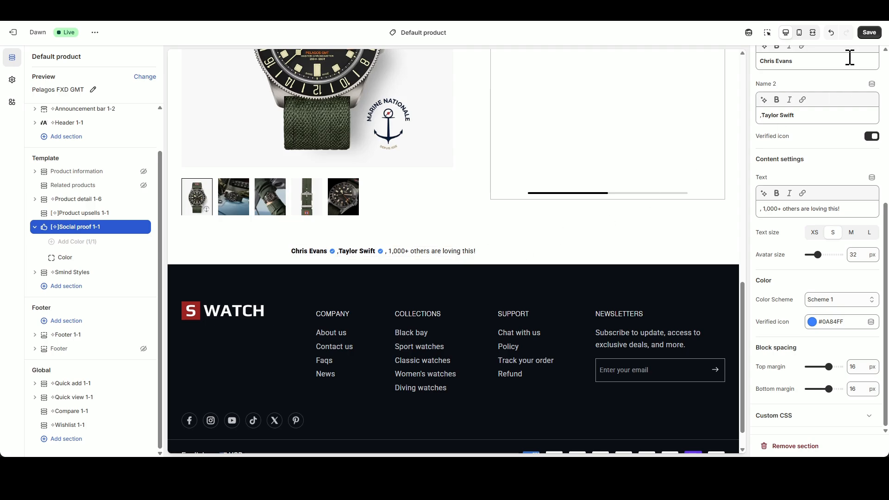
- Copy the Social proof section's block ID and insert a Smind Block app block below the Title in Product detail 1-6
{"action": "scroll", "coordinate": [849, 57], "scroll_direction": "up", "scroll_amount": 6}
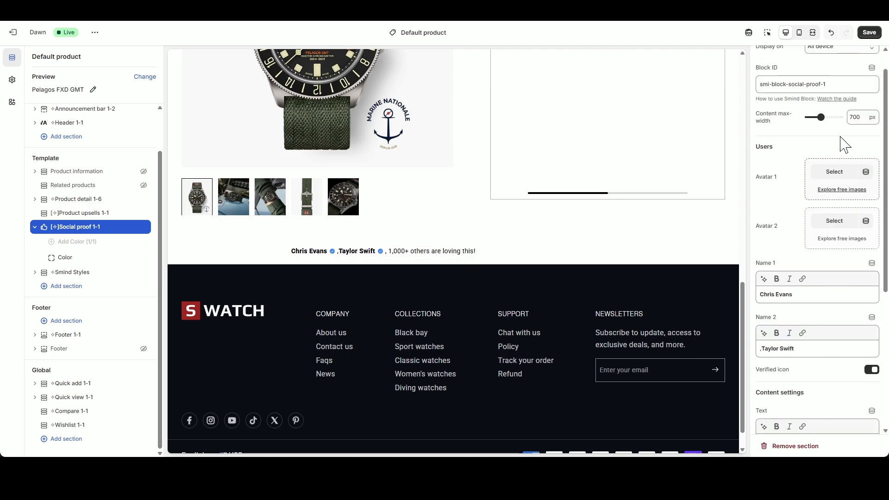
{"action": "left_click", "coordinate": [42, 227]}
{"action": "left_click", "coordinate": [34, 231]}
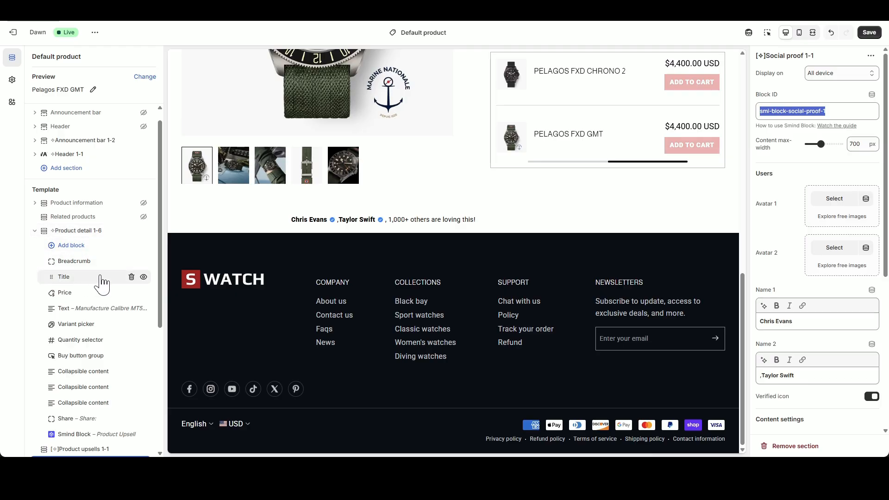
{"action": "left_click_drag", "start_coordinate": [105, 280], "coordinate": [110, 284]}
{"action": "left_click", "coordinate": [241, 221]}
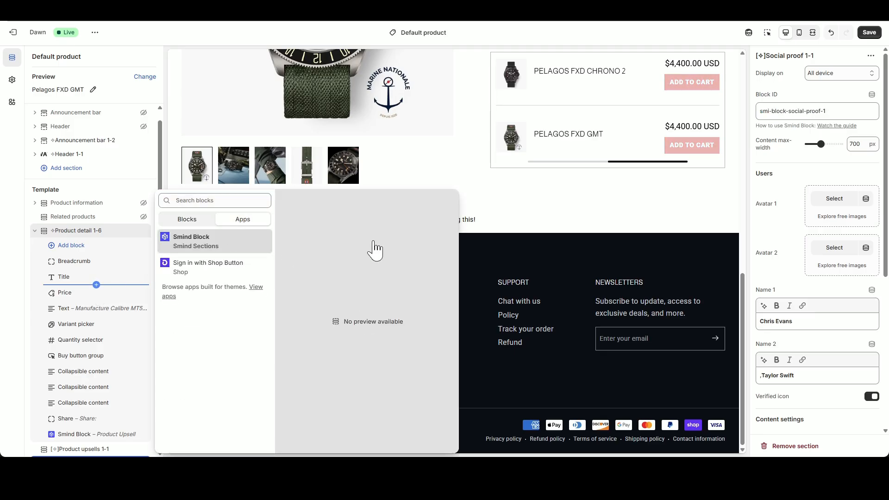
{"action": "left_click", "coordinate": [209, 235]}
- Set the new Smind Block's block ID to smi-block-social-proof-1 and its block name to "Social Proof"
{"action": "left_click", "coordinate": [802, 114]}
{"action": "type", "text": "smi-block-social-proof-1"}
{"action": "left_click", "coordinate": [800, 154]}
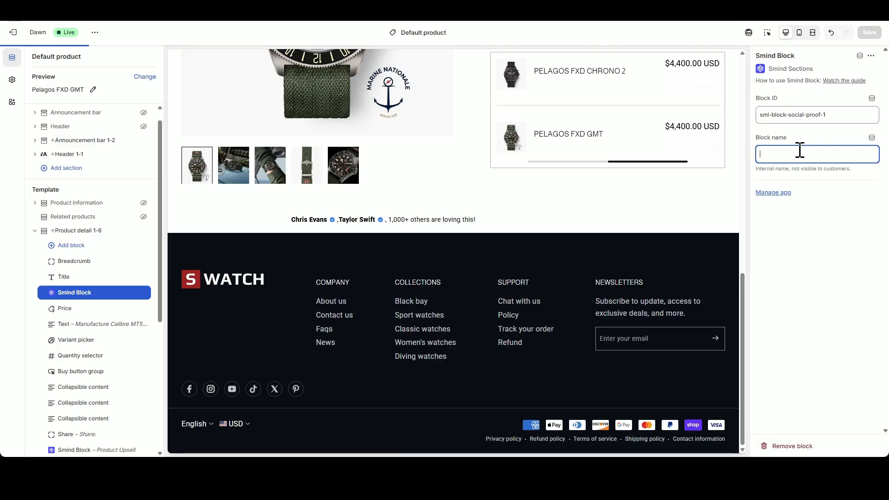
{"action": "type", "text": "Social Pr"}
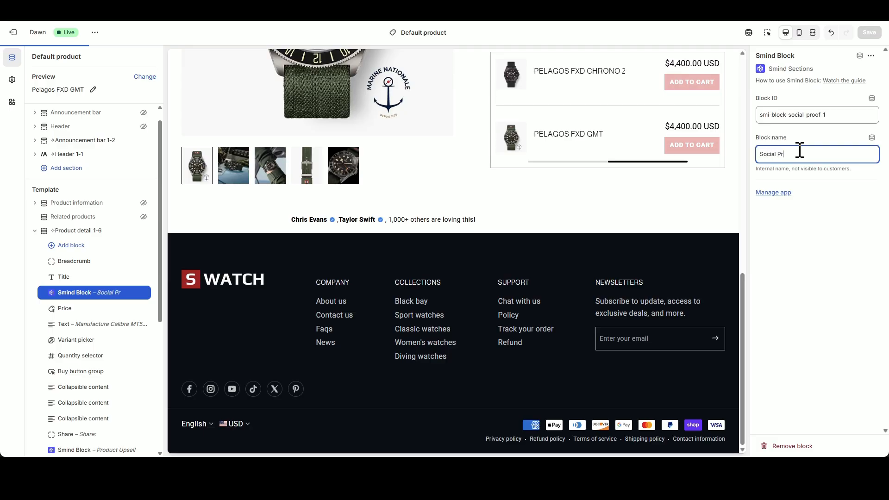
{"action": "type", "text": "oof"}
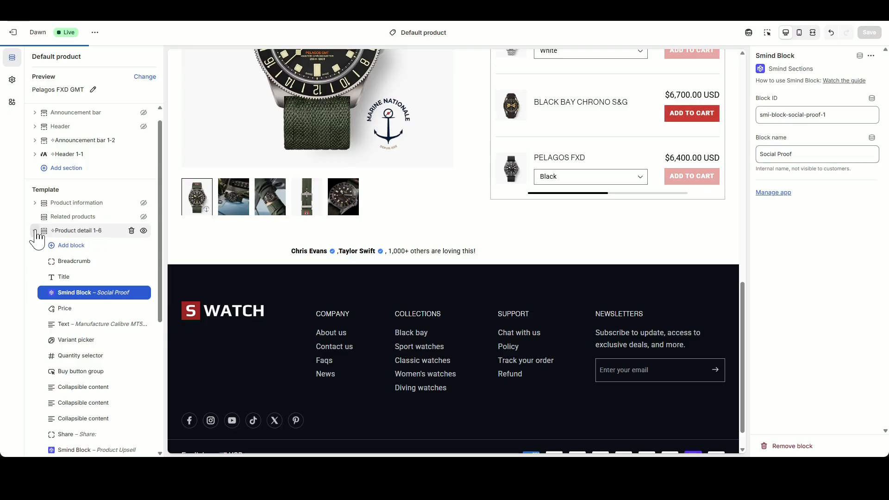
- Collapse Product detail 1-6, open the Social proof 1-1 section's settings and save the template
{"action": "left_click", "coordinate": [35, 231]}
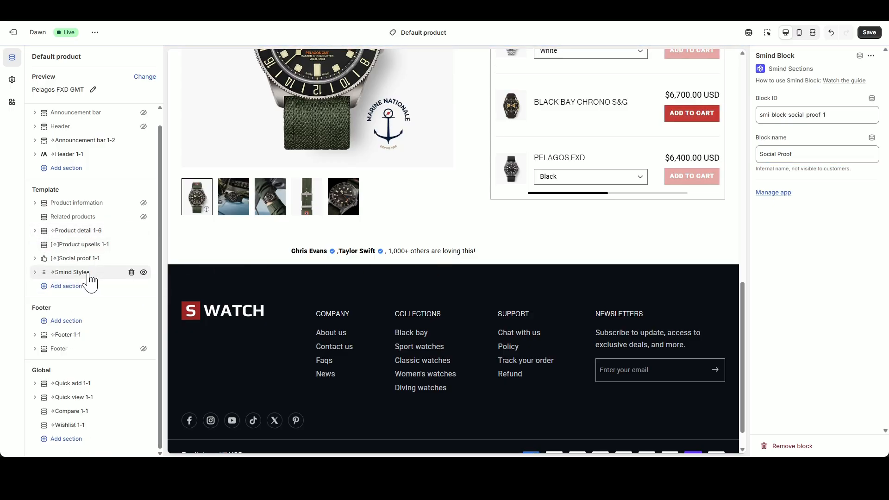
{"action": "left_click", "coordinate": [84, 259]}
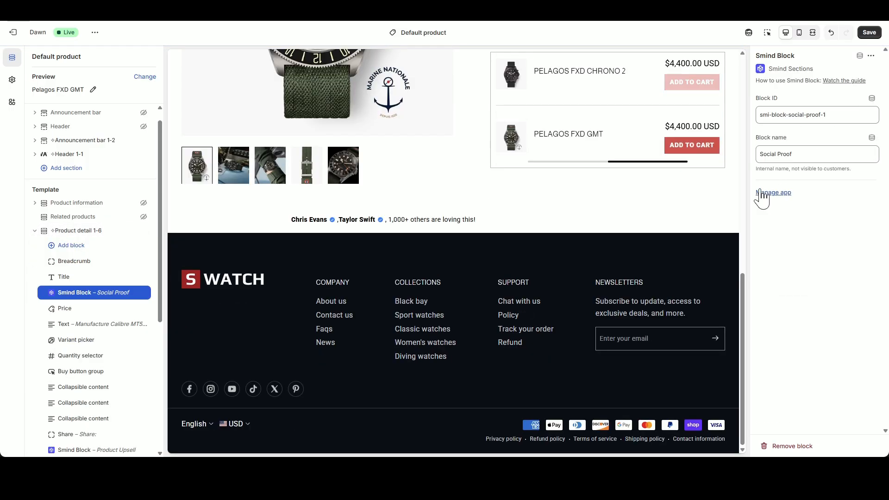
{"action": "key", "text": "ctrl+s"}
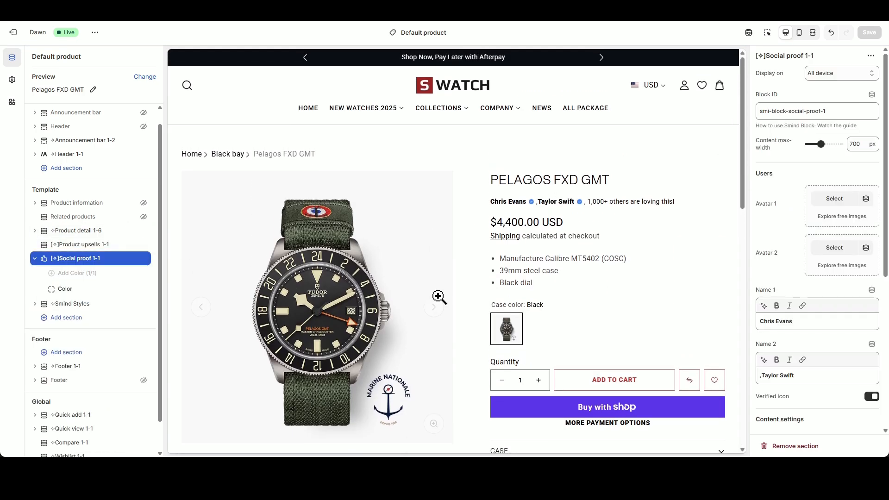
- Set Avatar 1 to the Avatar_1 image and Avatar 2 to the Avatar_2 image in Social proof 1-1
{"action": "left_click", "coordinate": [833, 199]}
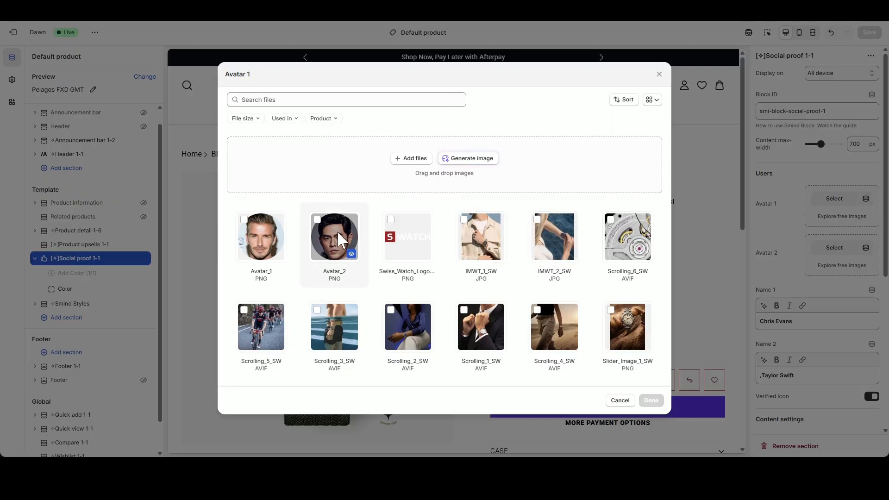
{"action": "left_click", "coordinate": [260, 237]}
{"action": "left_click", "coordinate": [649, 400]}
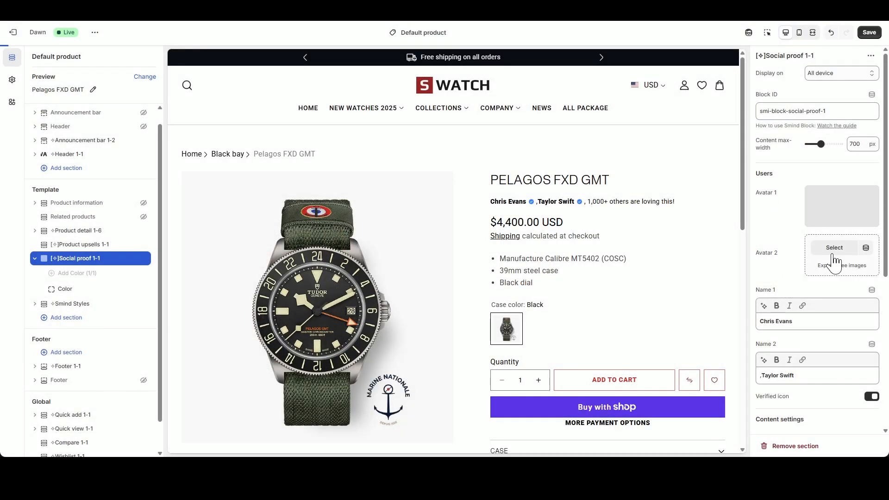
{"action": "left_click", "coordinate": [834, 248]}
{"action": "left_click", "coordinate": [350, 250]}
{"action": "left_click", "coordinate": [651, 400]}
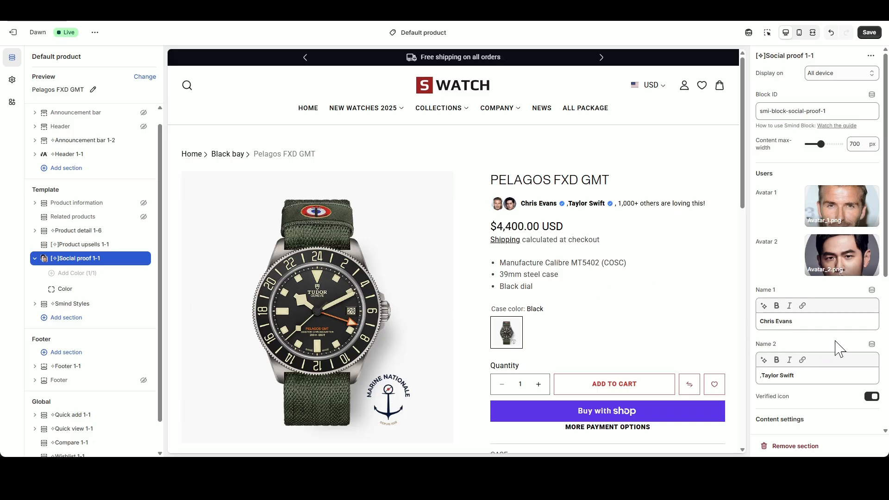
- Move the Social Proof Smind Block above the Title in Product detail 1-6 and collapse that section again
{"action": "left_click", "coordinate": [35, 231]}
{"action": "left_click_drag", "start_coordinate": [69, 281], "coordinate": [73, 274]}
{"action": "left_click", "coordinate": [34, 230]}
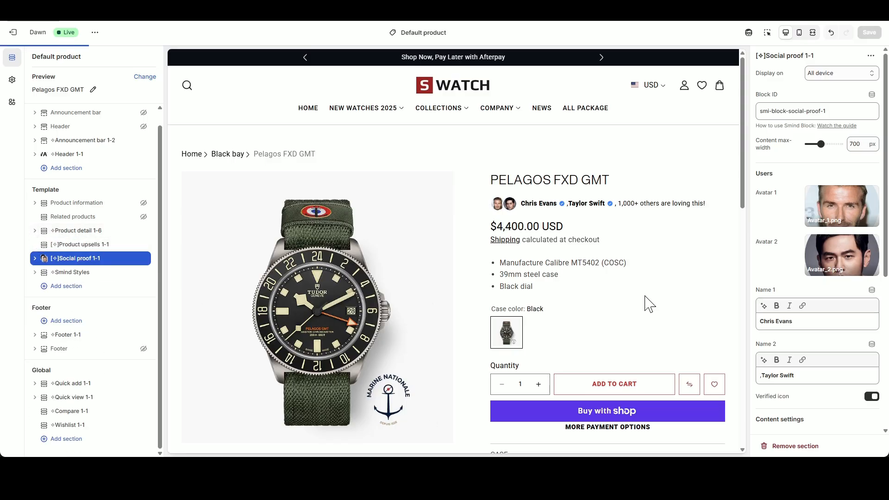
- Set Name 1 to "David Beckham" and Name 2 to "Jay Chou" in Social proof 1-1, both in bold
{"action": "scroll", "coordinate": [805, 327], "scroll_direction": "down", "scroll_amount": 1}
{"action": "scroll", "coordinate": [805, 328], "scroll_direction": "down", "scroll_amount": 1}
{"action": "left_click_drag", "start_coordinate": [802, 226], "coordinate": [700, 231]}
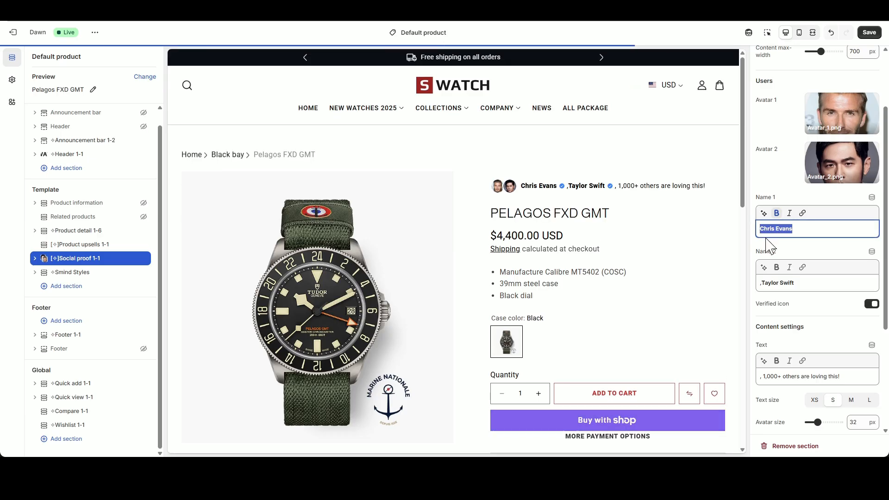
{"action": "type", "text": "David Beckham"}
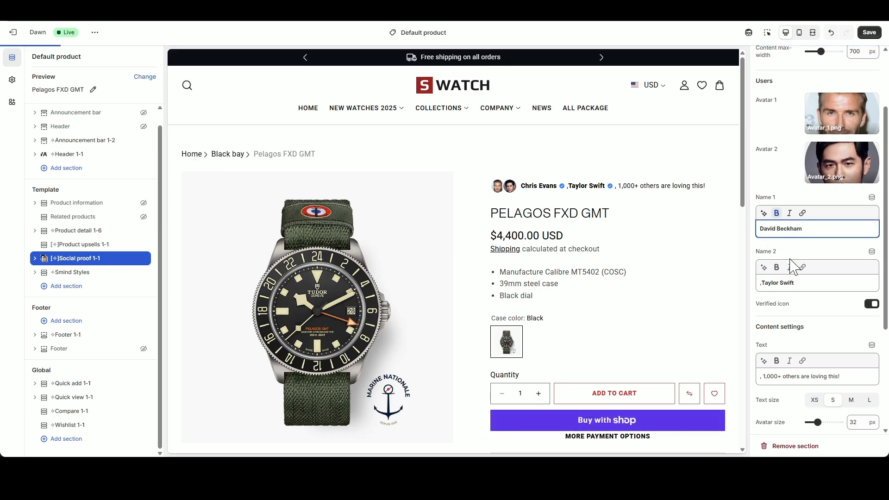
{"action": "left_click_drag", "start_coordinate": [795, 283], "coordinate": [677, 284]}
{"action": "key", "text": "BackSpace"}
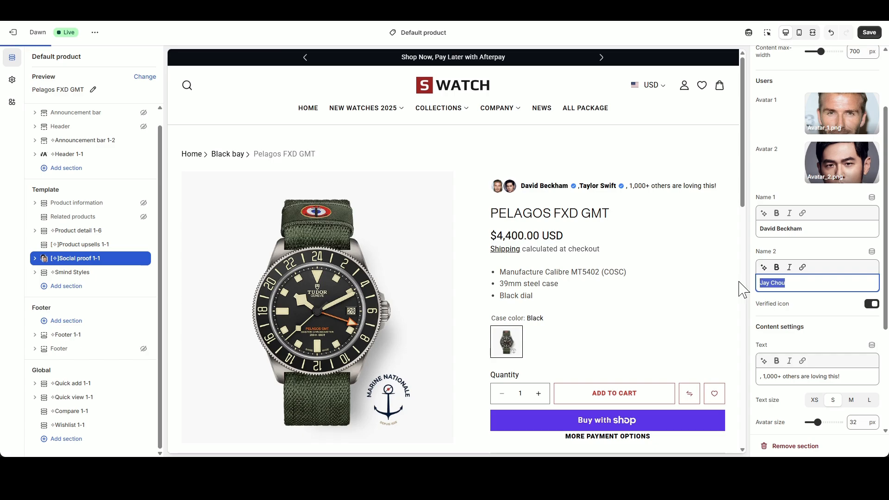
{"action": "left_click", "coordinate": [777, 269]}
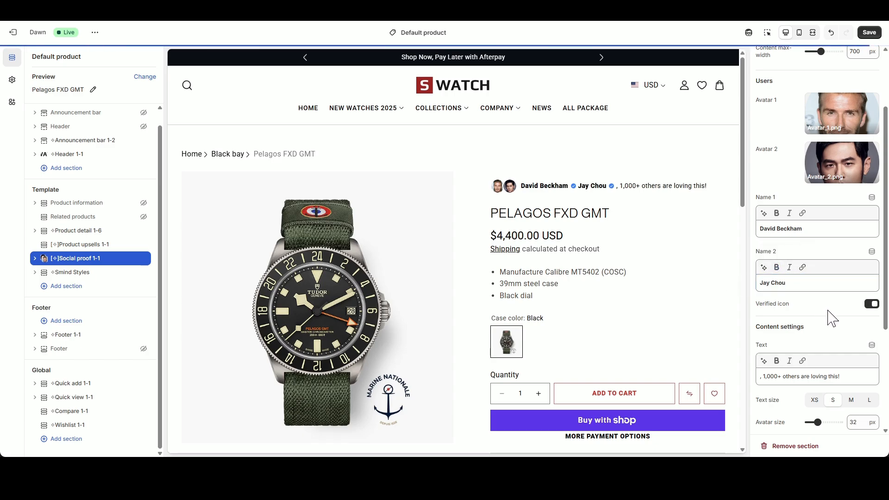
- Set the Social proof avatar size to 40 px and look over the product page preview
{"action": "scroll", "coordinate": [859, 331], "scroll_direction": "down", "scroll_amount": 2}
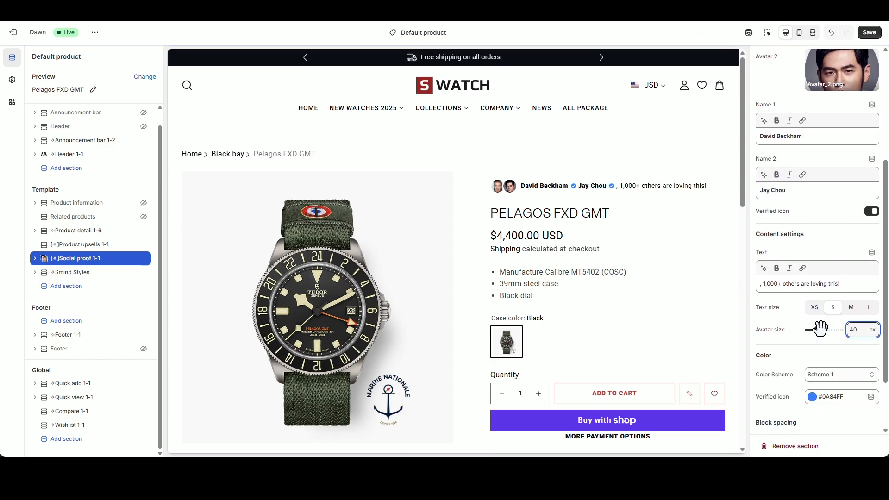
{"action": "left_click", "coordinate": [828, 246]}
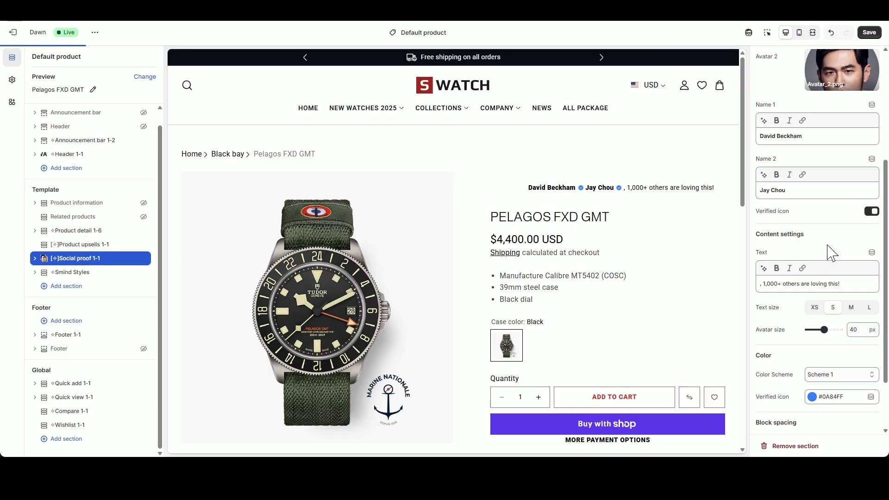
{"action": "scroll", "coordinate": [822, 333], "scroll_direction": "down", "scroll_amount": 2}
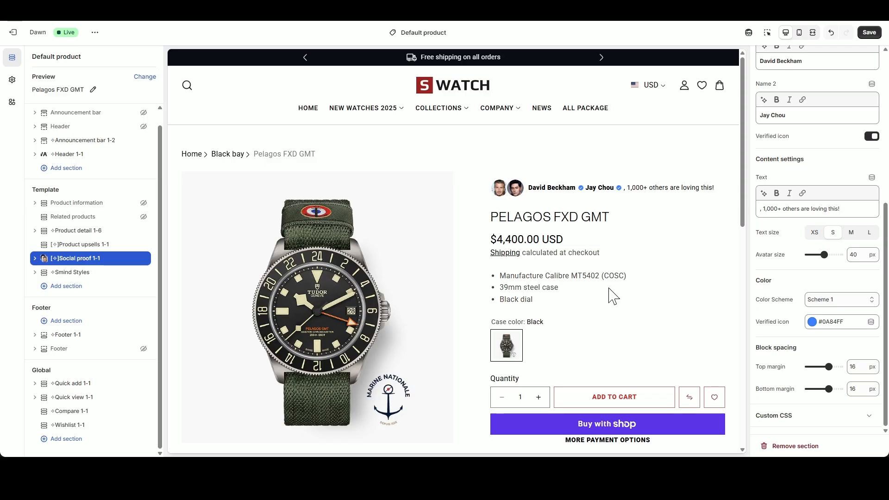
{"action": "scroll", "coordinate": [609, 299], "scroll_direction": "down", "scroll_amount": 10}
{"action": "scroll", "coordinate": [609, 299], "scroll_direction": "up", "scroll_amount": 4}
{"action": "scroll", "coordinate": [587, 332], "scroll_direction": "down", "scroll_amount": 1}
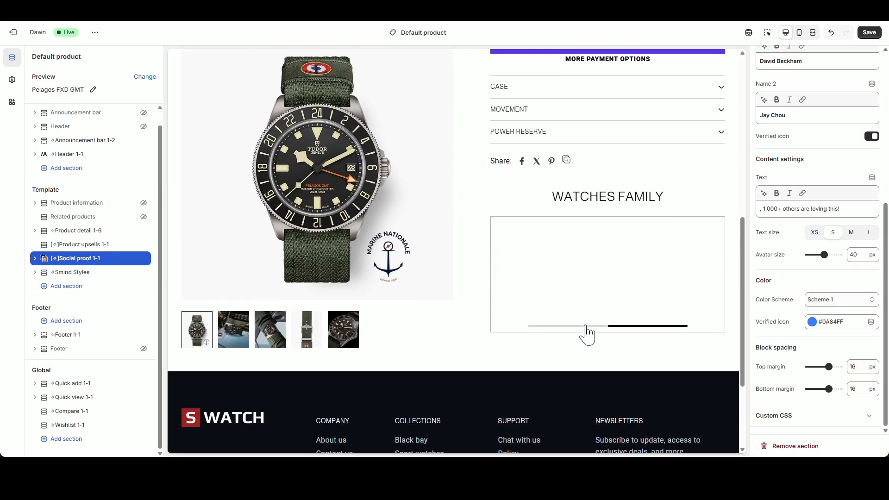
{"action": "scroll", "coordinate": [602, 333], "scroll_direction": "up", "scroll_amount": 8}
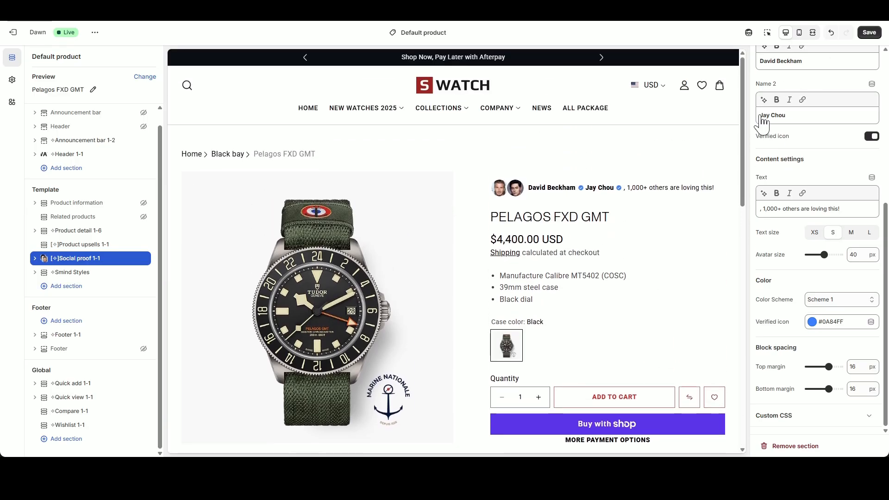
- Try the 2 columns desktop layout in Product detail 1-6, set it to 1 column and check the page preview
{"action": "left_click", "coordinate": [78, 230]}
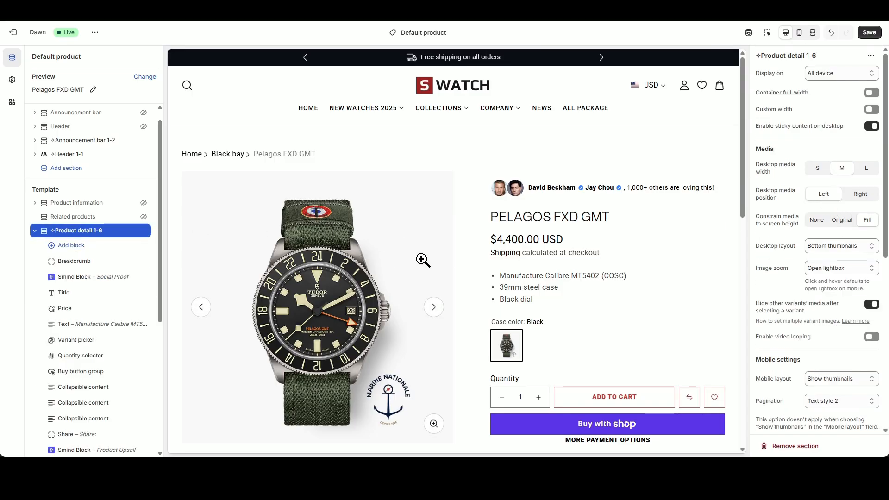
{"action": "scroll", "coordinate": [446, 284], "scroll_direction": "down", "scroll_amount": 2}
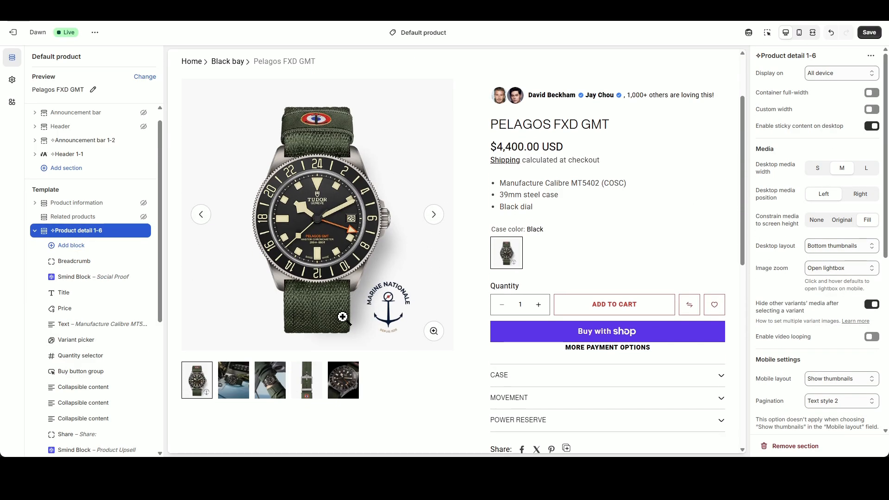
{"action": "left_click", "coordinate": [263, 381]}
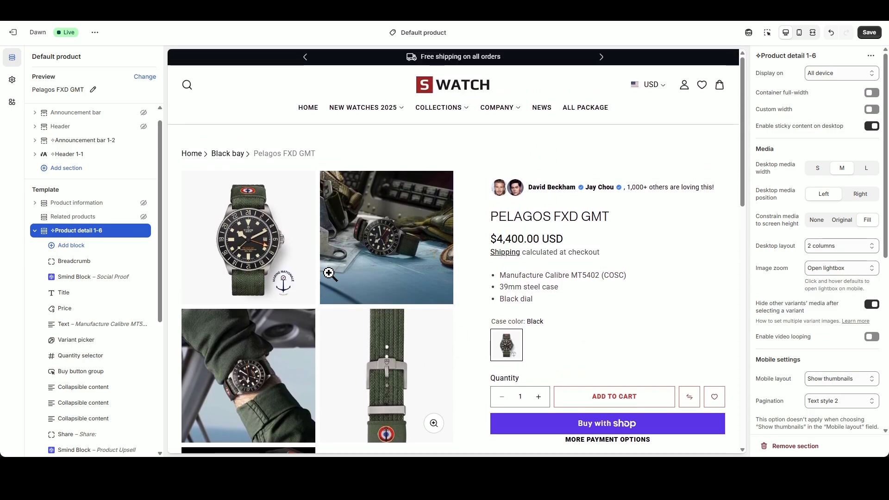
{"action": "scroll", "coordinate": [331, 279], "scroll_direction": "down", "scroll_amount": 6}
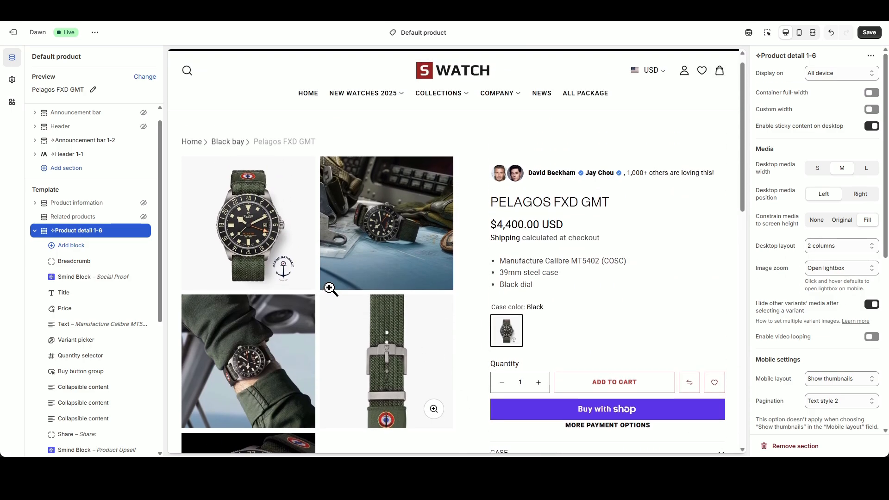
{"action": "left_click", "coordinate": [821, 249]}
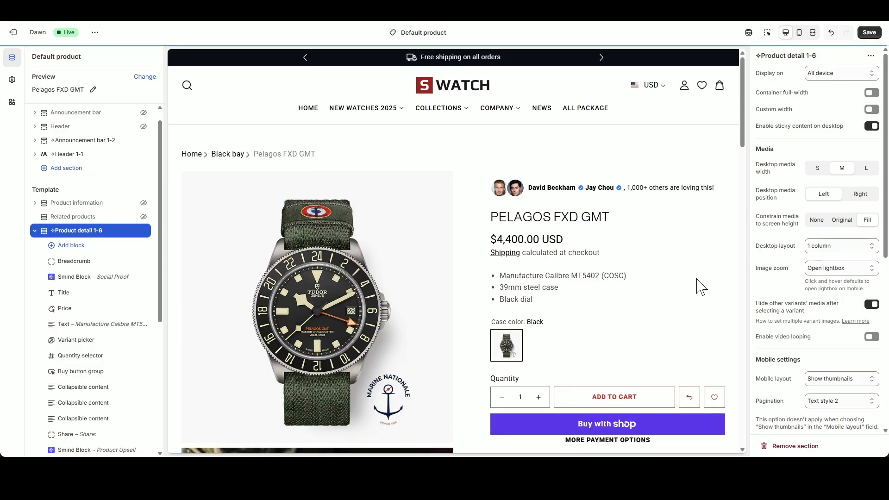
{"action": "scroll", "coordinate": [336, 322], "scroll_direction": "down", "scroll_amount": 20}
{"action": "scroll", "coordinate": [338, 322], "scroll_direction": "up", "scroll_amount": 12}
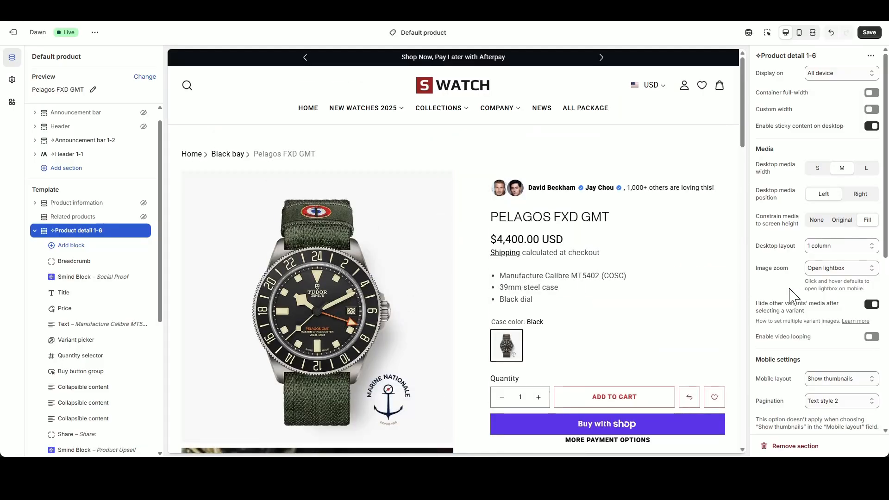
- Switch to the mobile preview and set the mobile top padding of Product detail 1-6 to 20 px
{"action": "scroll", "coordinate": [835, 325], "scroll_direction": "down", "scroll_amount": 7}
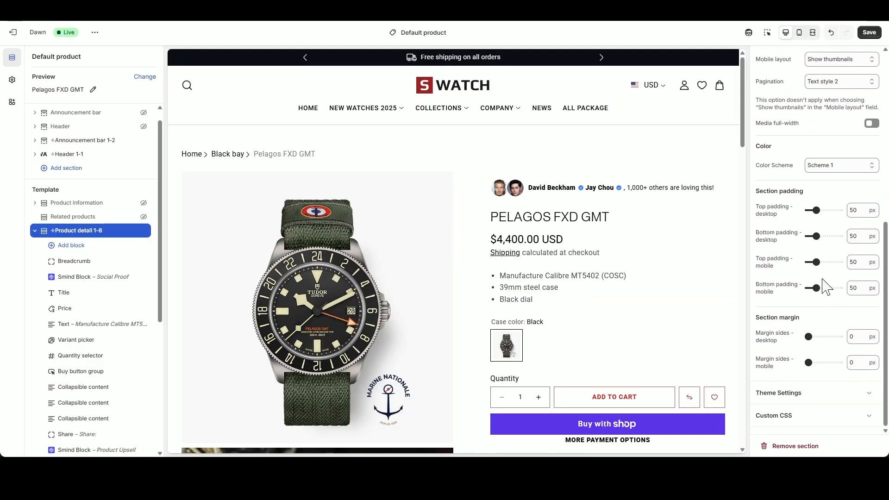
{"action": "left_click", "coordinate": [799, 33]}
{"action": "scroll", "coordinate": [460, 274], "scroll_direction": "down", "scroll_amount": 8}
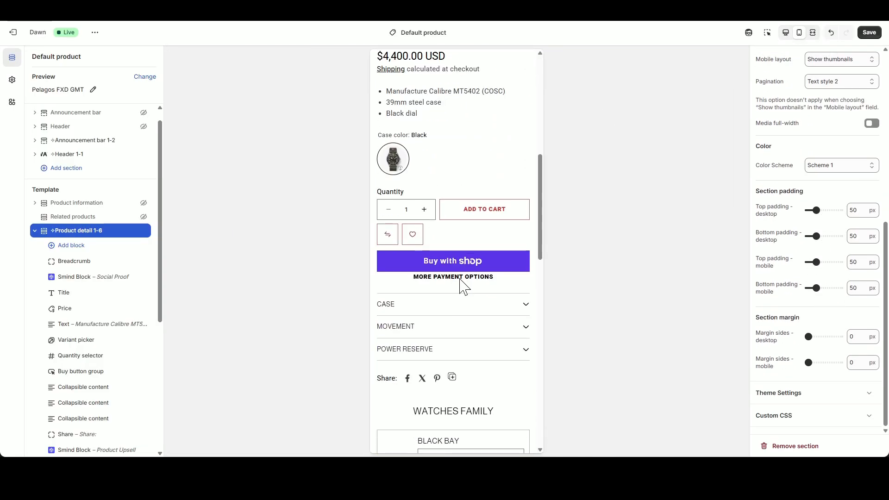
{"action": "scroll", "coordinate": [463, 286], "scroll_direction": "up", "scroll_amount": 8}
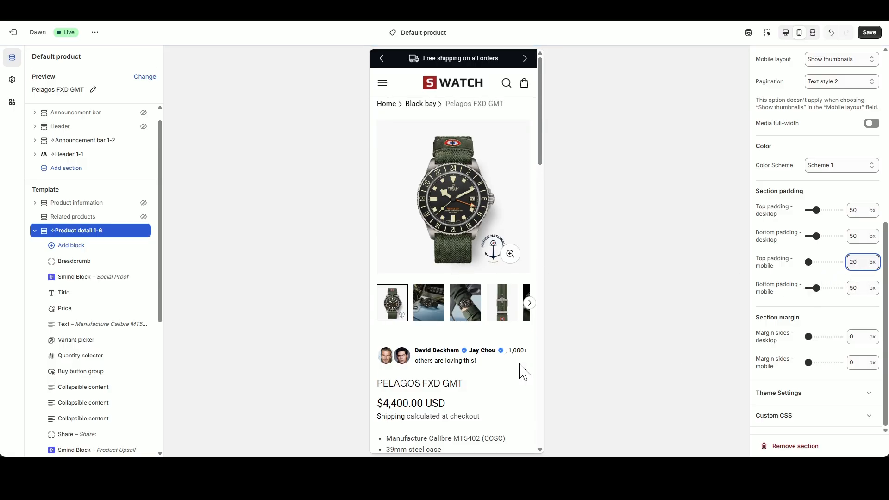
- Set the mobile bottom padding of Product detail 1-6 to 20 px, review the mobile page and return to the desktop preview
{"action": "scroll", "coordinate": [509, 371], "scroll_direction": "down", "scroll_amount": 15}
{"action": "scroll", "coordinate": [532, 368], "scroll_direction": "up", "scroll_amount": 3}
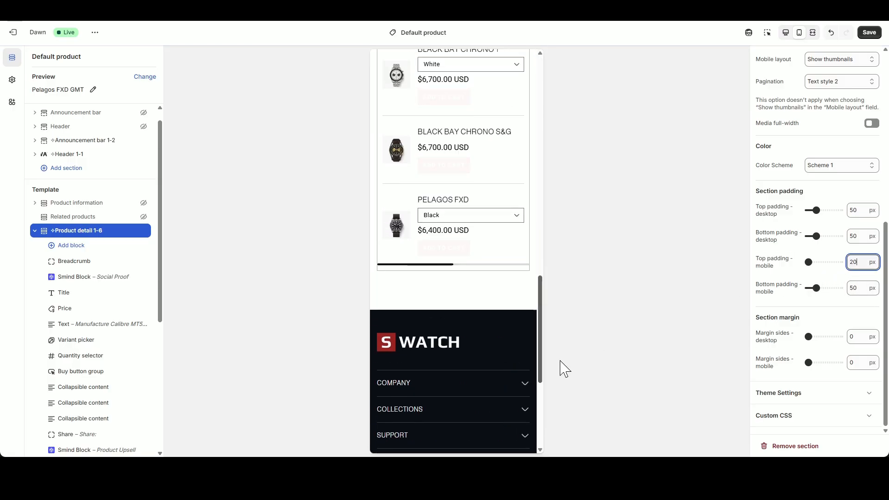
{"action": "double_click", "coordinate": [856, 288]}
{"action": "type", "text": "20"}
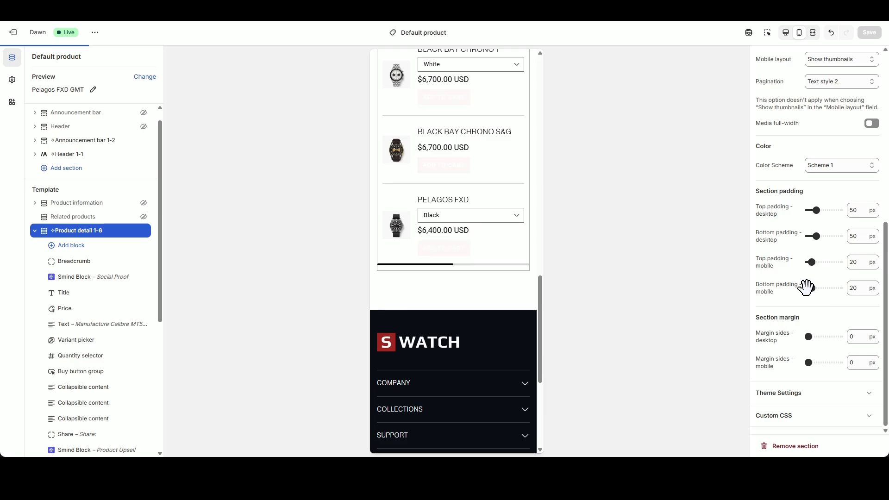
{"action": "scroll", "coordinate": [492, 309], "scroll_direction": "up", "scroll_amount": 10}
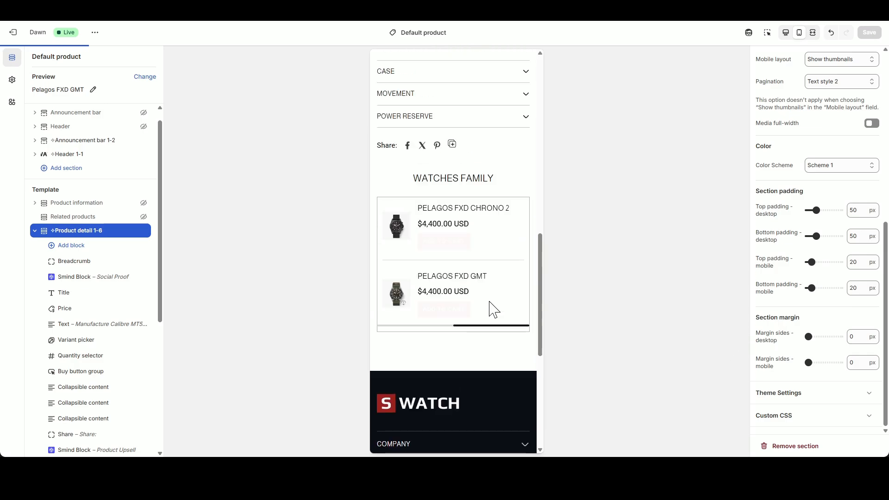
{"action": "scroll", "coordinate": [475, 314], "scroll_direction": "up", "scroll_amount": 3}
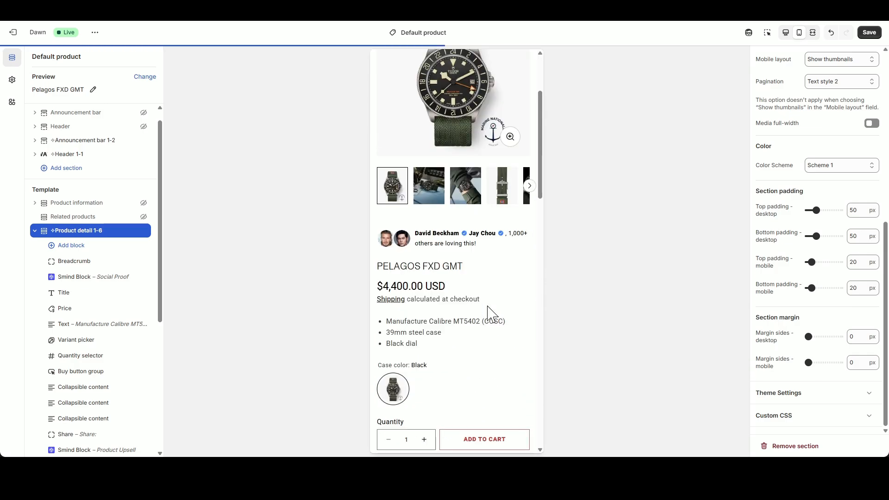
{"action": "left_click", "coordinate": [786, 32]}
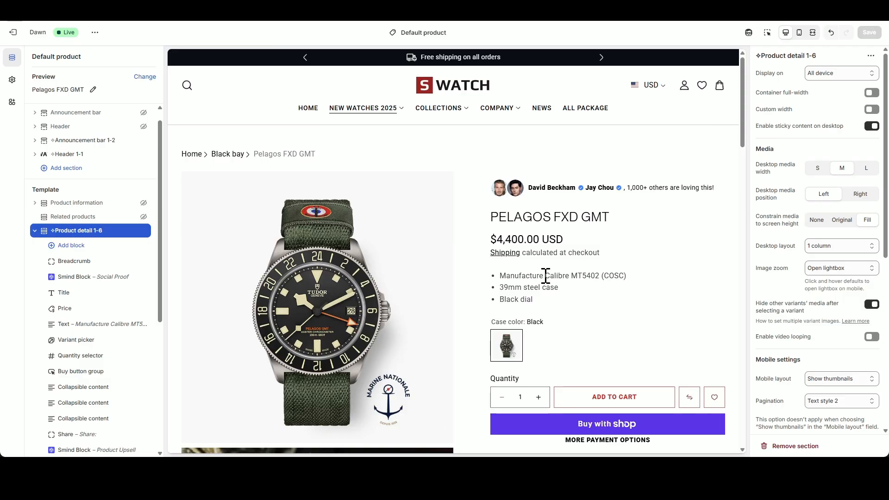
- Look over the product page, search the Smind section library for "Related Product 1" and browse the listed sections
{"action": "scroll", "coordinate": [546, 276], "scroll_direction": "down", "scroll_amount": 10}
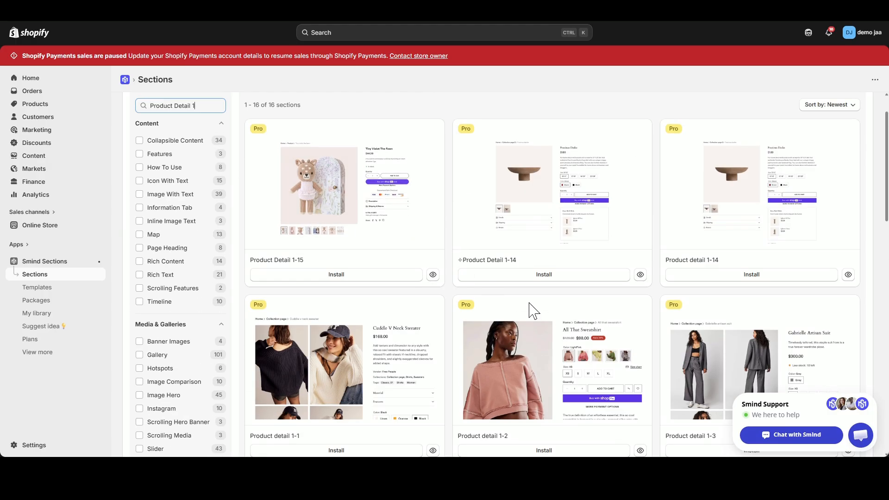
{"action": "scroll", "coordinate": [518, 307], "scroll_direction": "up", "scroll_amount": 1}
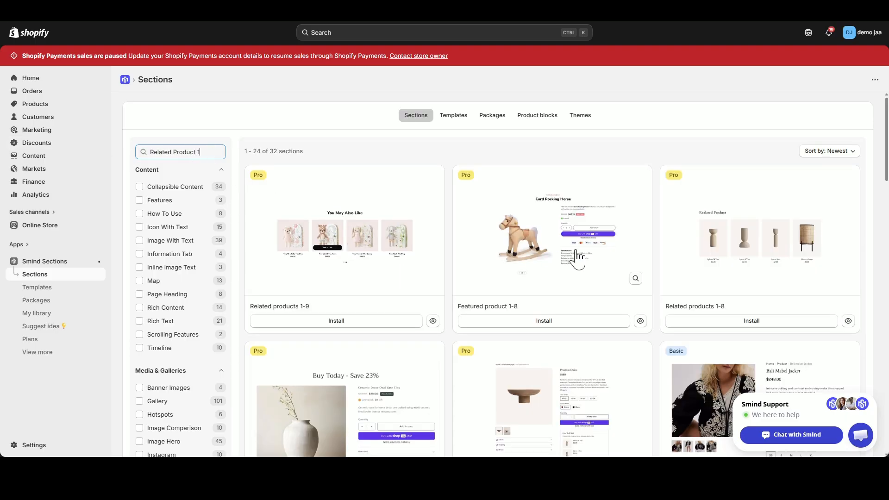
{"action": "scroll", "coordinate": [578, 259], "scroll_direction": "down", "scroll_amount": 10}
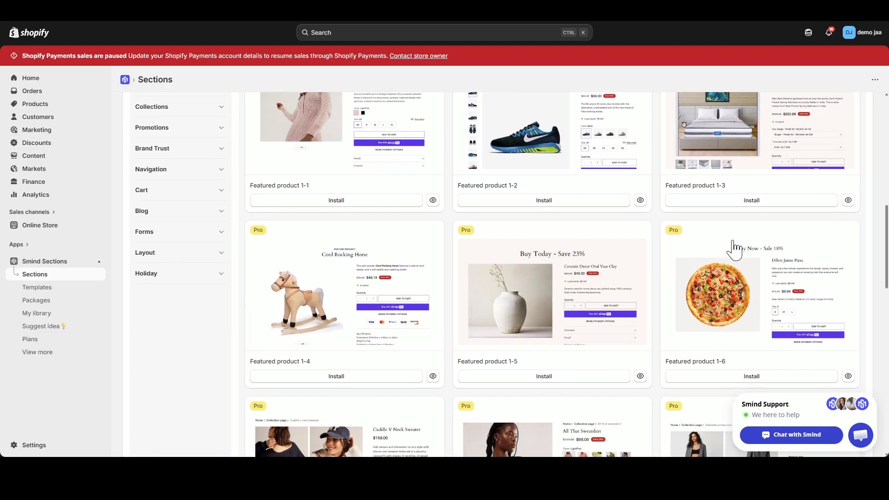
{"action": "scroll", "coordinate": [734, 250], "scroll_direction": "down", "scroll_amount": 5}
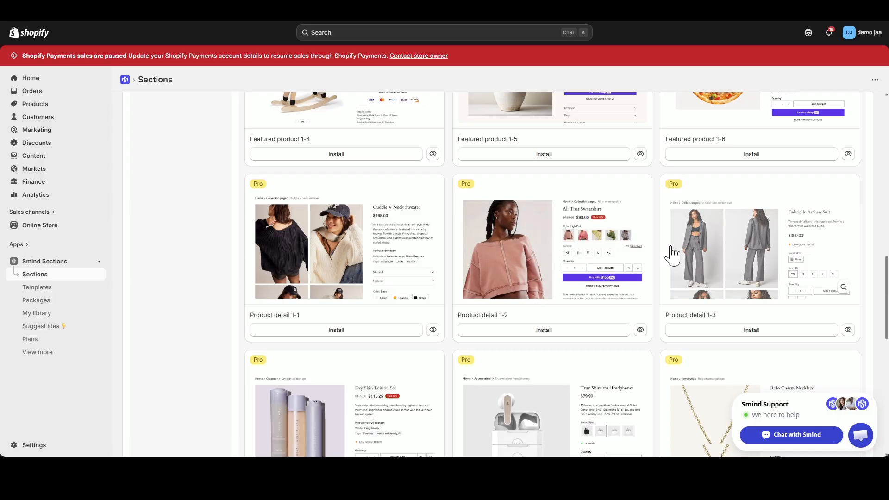
{"action": "scroll", "coordinate": [557, 244], "scroll_direction": "down", "scroll_amount": 1}
{"action": "scroll", "coordinate": [393, 252], "scroll_direction": "down", "scroll_amount": 3}
{"action": "scroll", "coordinate": [514, 261], "scroll_direction": "up", "scroll_amount": 7}
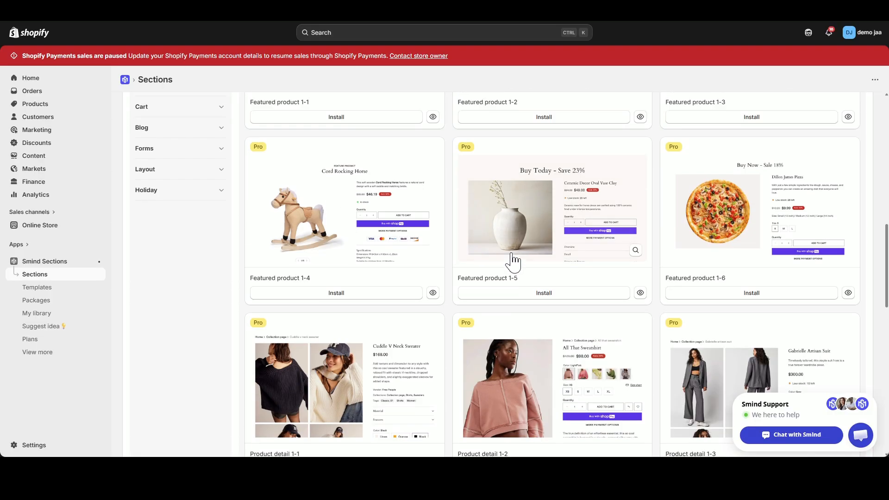
{"action": "scroll", "coordinate": [514, 261], "scroll_direction": "up", "scroll_amount": 12}
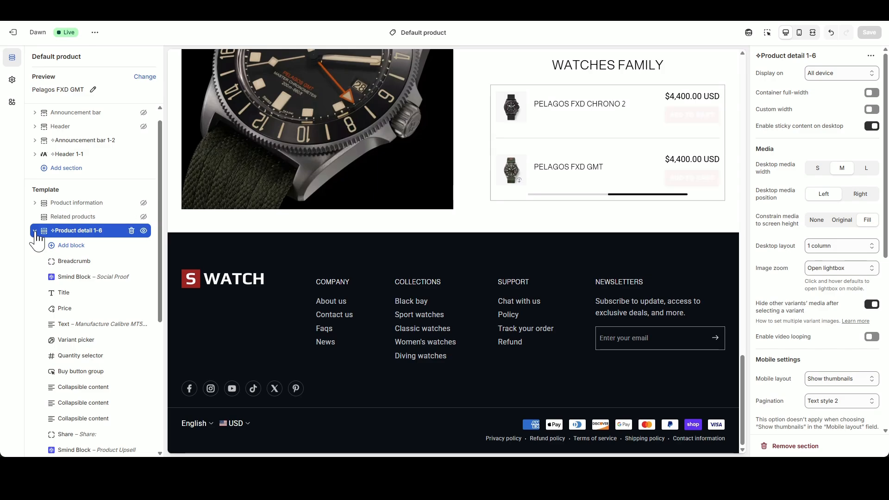
- Add the Related products 1-1 section to the template directly below Social proof 1-1
{"action": "left_click", "coordinate": [35, 232]}
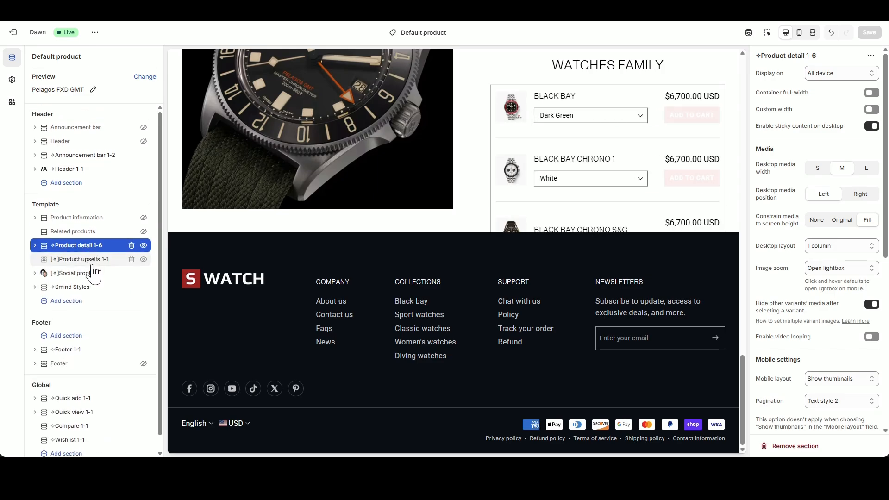
{"action": "left_click", "coordinate": [90, 280]}
{"action": "type", "text": "Related"}
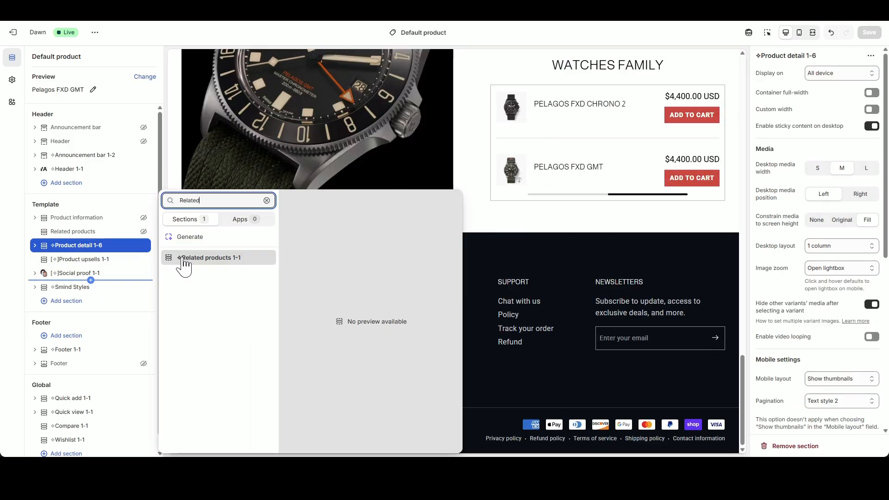
{"action": "left_click", "coordinate": [184, 259]}
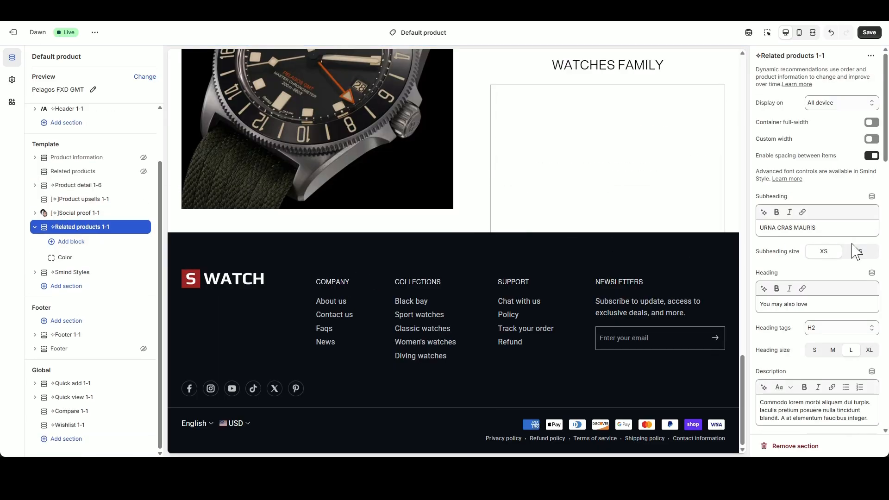
- Clear the default subheading, heading and description of the Related products 1-1 section
{"action": "key", "text": "BackSpace"}
{"action": "triple_click", "coordinate": [816, 303]}
{"action": "key", "text": "BackSpace"}
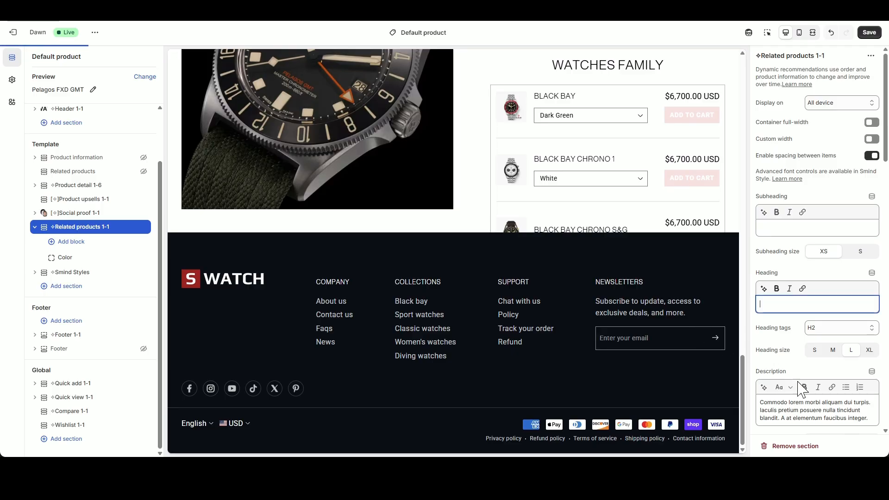
{"action": "left_click", "coordinate": [810, 403]}
{"action": "key", "text": "ctrl+a"}
{"action": "key", "text": "BackSpace"}
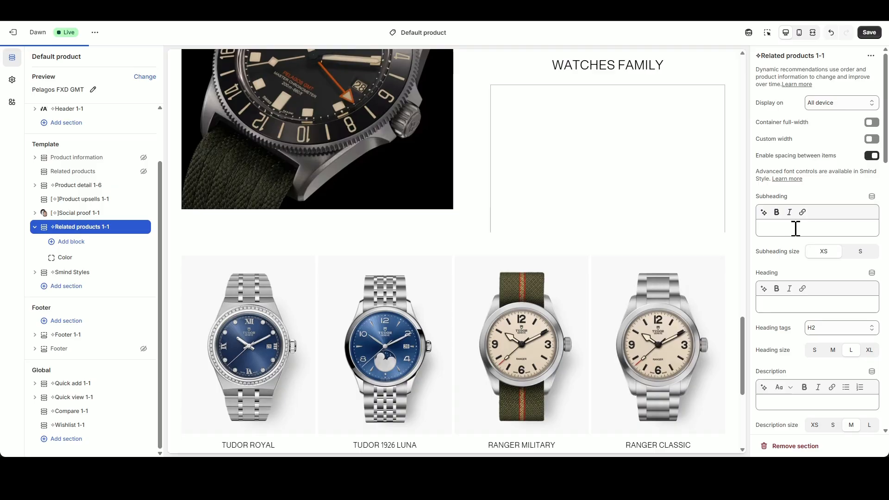
- Enter "FEATURED COLLECTION" as the subheading and "YOU MAY ALSO LIKE" as the heading of Related products 1-1
{"action": "left_click", "coordinate": [795, 228]}
{"action": "type", "text": "F"}
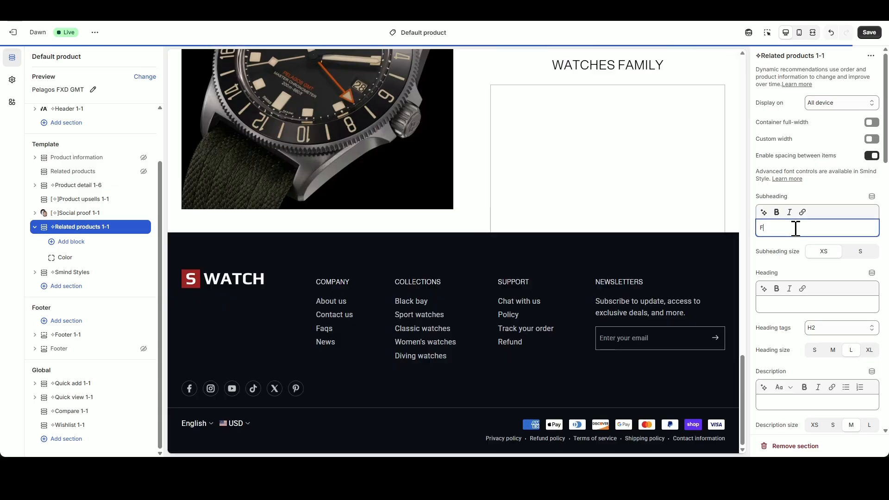
{"action": "type", "text": "EATURED COLLECTION"}
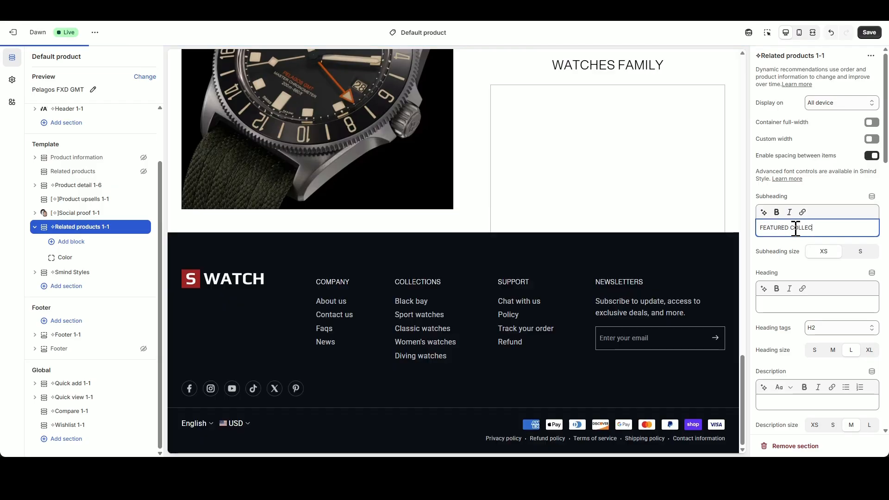
{"action": "left_click", "coordinate": [807, 299]}
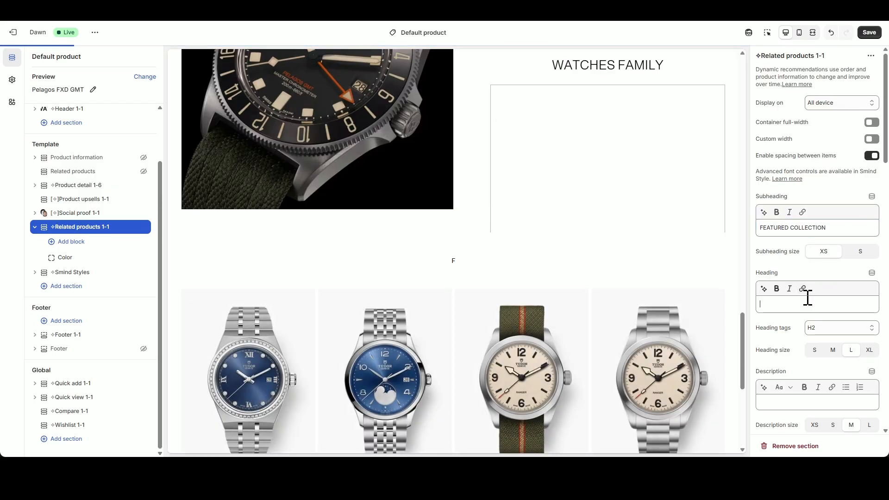
{"action": "type", "text": "YOU MAY ALSO LIKE"}
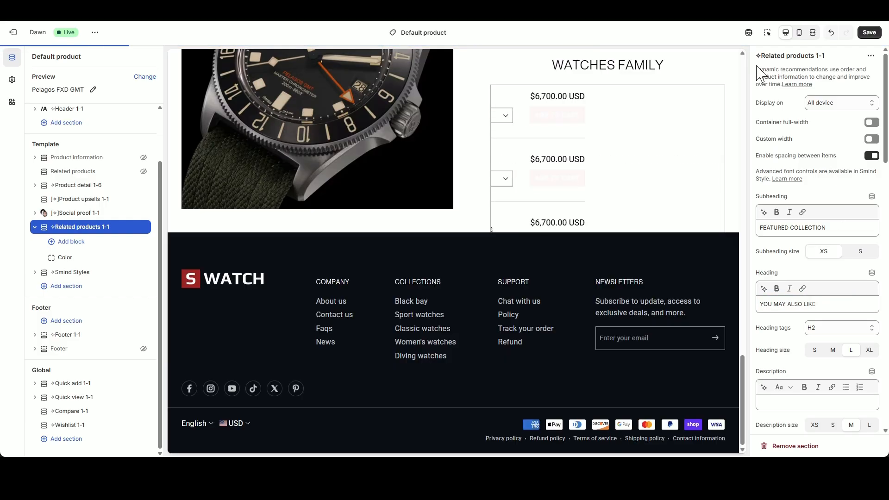
{"action": "left_click_drag", "start_coordinate": [756, 67], "coordinate": [857, 72]}
{"action": "left_click", "coordinate": [850, 75]}
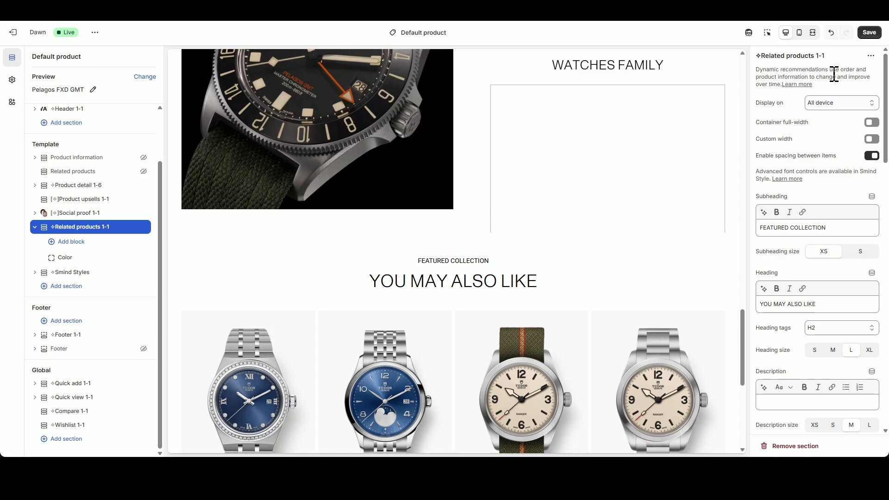
- Check the product card settings of Related products 1-1, try showing descriptions on the cards and turn them off again
{"action": "scroll", "coordinate": [818, 144], "scroll_direction": "down", "scroll_amount": 3}
{"action": "scroll", "coordinate": [562, 245], "scroll_direction": "down", "scroll_amount": 3}
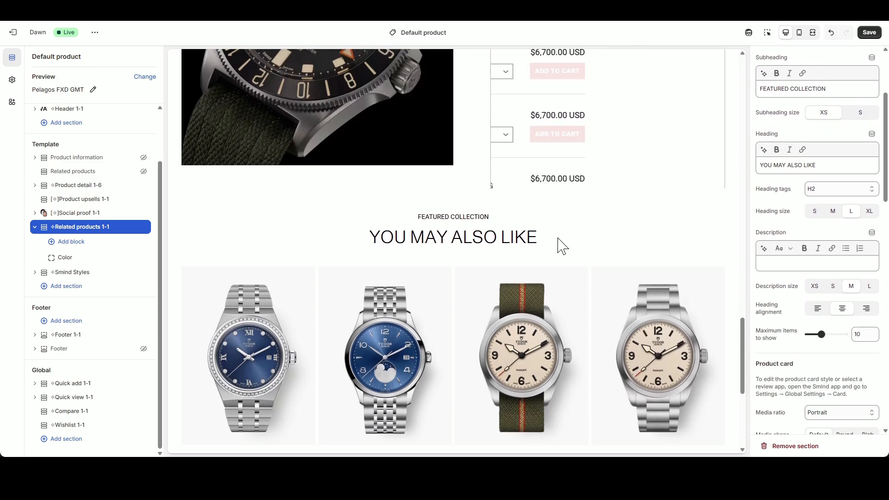
{"action": "scroll", "coordinate": [839, 236], "scroll_direction": "down", "scroll_amount": 4}
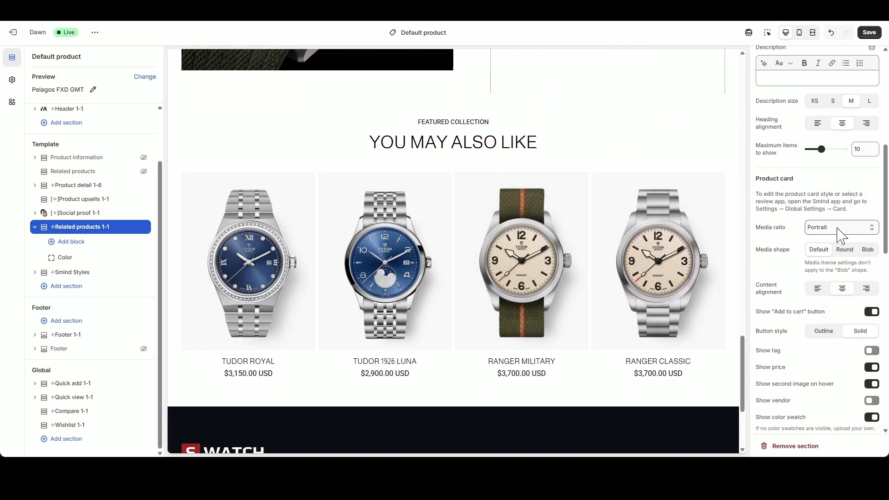
{"action": "left_click", "coordinate": [838, 228]}
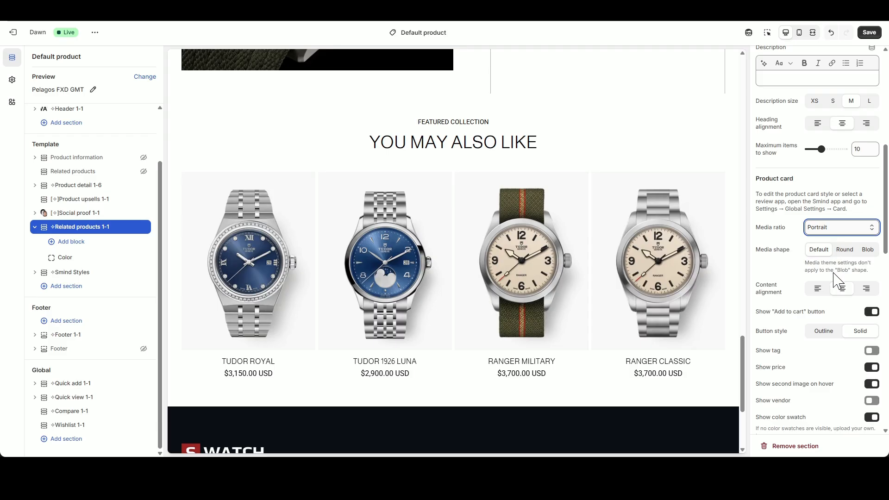
{"action": "scroll", "coordinate": [833, 278], "scroll_direction": "down", "scroll_amount": 4}
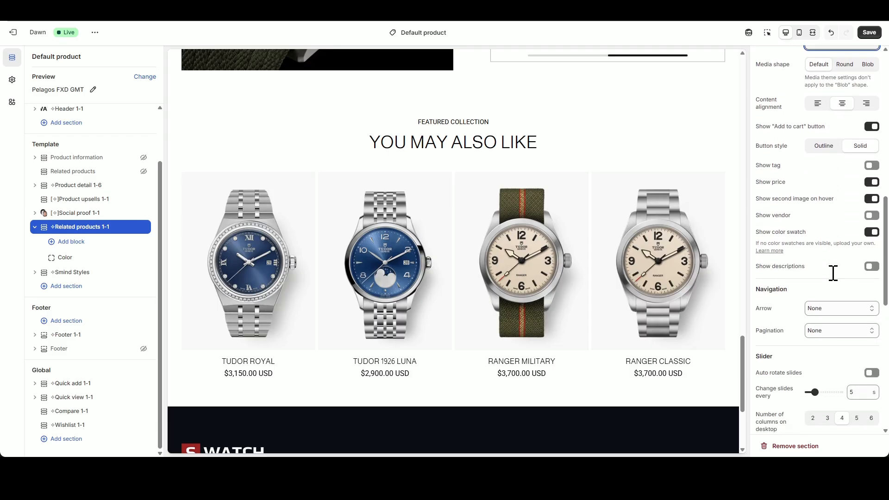
{"action": "scroll", "coordinate": [833, 272], "scroll_direction": "down", "scroll_amount": 1}
{"action": "left_click", "coordinate": [871, 220]}
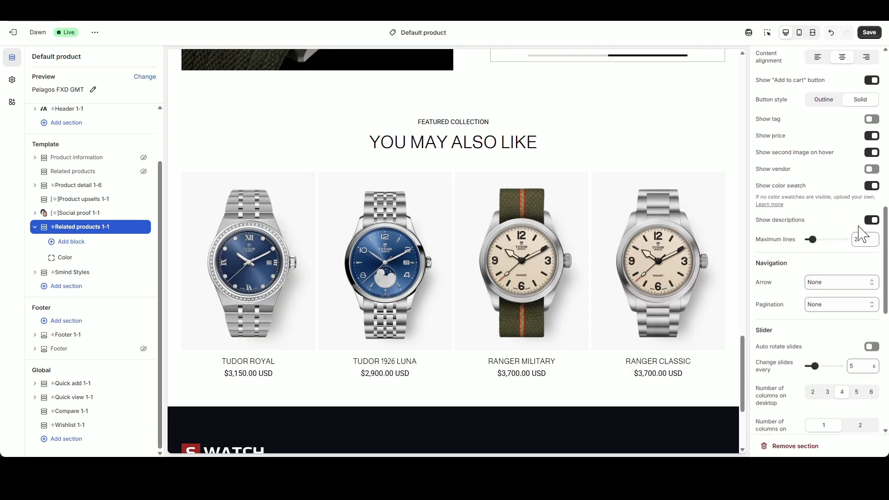
{"action": "mouse_move", "coordinate": [639, 348]}
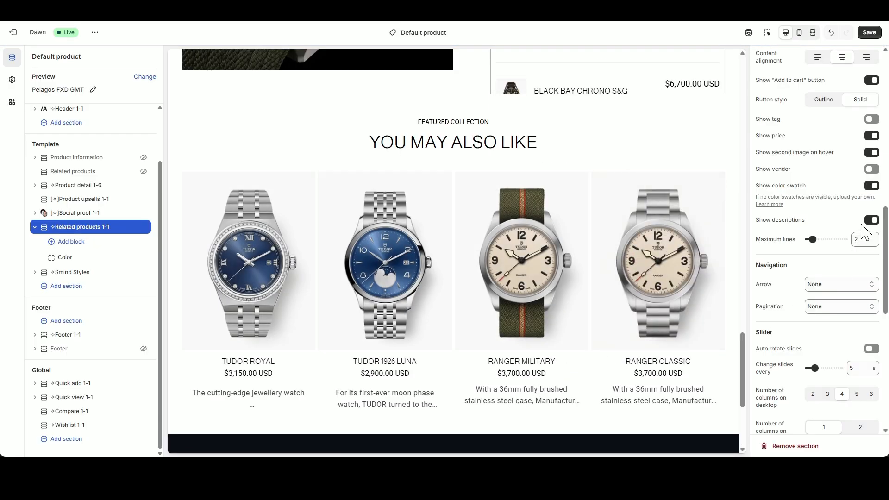
{"action": "left_click", "coordinate": [868, 221]}
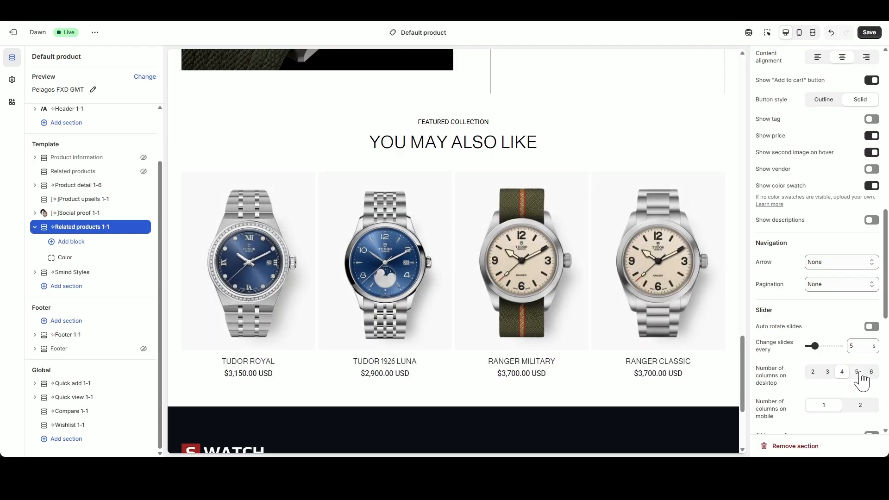
- Set Related products 1-1 to 5 columns on desktop, then try 2 columns in the mobile preview and return to 1
{"action": "left_click", "coordinate": [857, 374]}
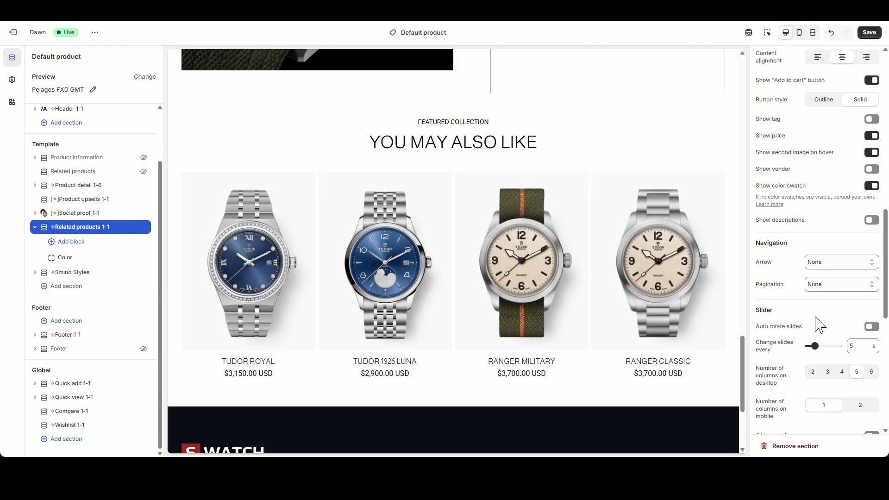
{"action": "left_click", "coordinate": [800, 33]}
{"action": "scroll", "coordinate": [476, 258], "scroll_direction": "up", "scroll_amount": 5}
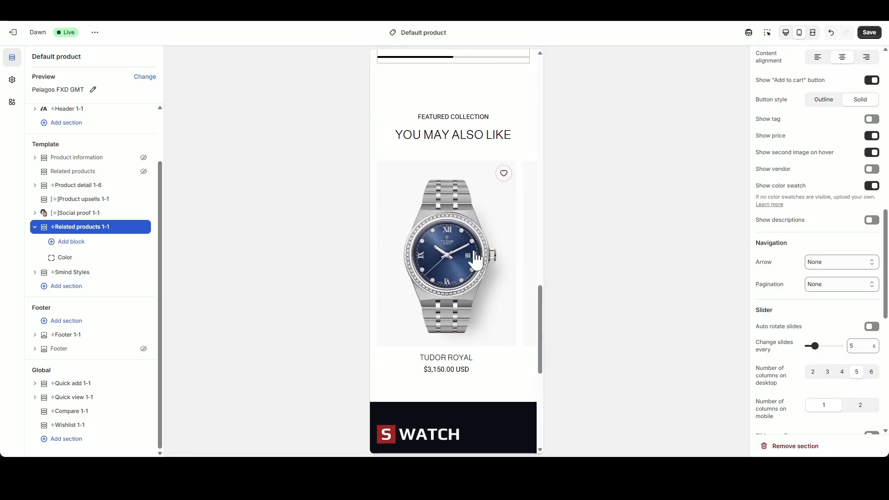
{"action": "left_click", "coordinate": [860, 408]}
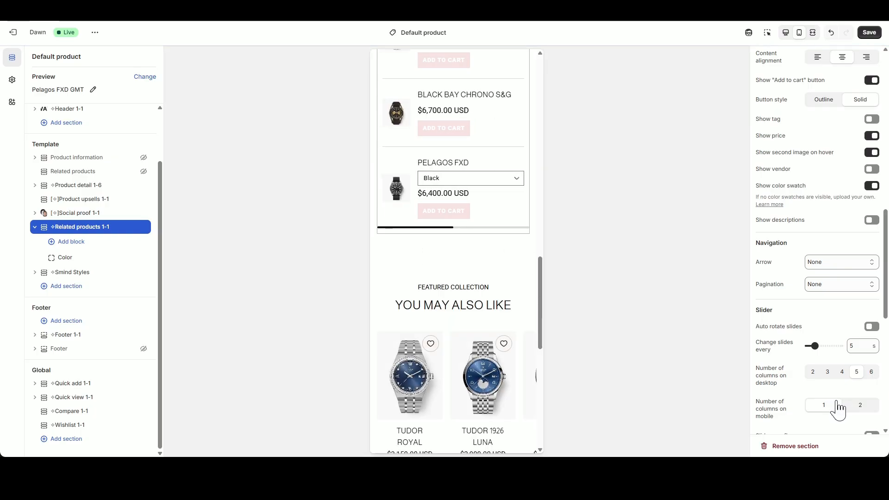
- Set both the mobile top padding and the mobile bottom padding of Related products 1-1 to 20 px
{"action": "scroll", "coordinate": [867, 377], "scroll_direction": "down", "scroll_amount": 8}
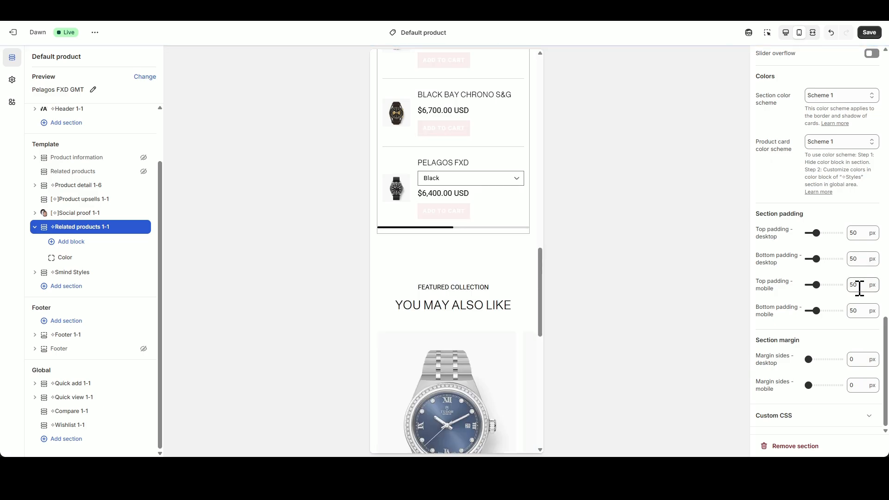
{"action": "double_click", "coordinate": [856, 285]}
{"action": "type", "text": "20"}
{"action": "double_click", "coordinate": [853, 310]}
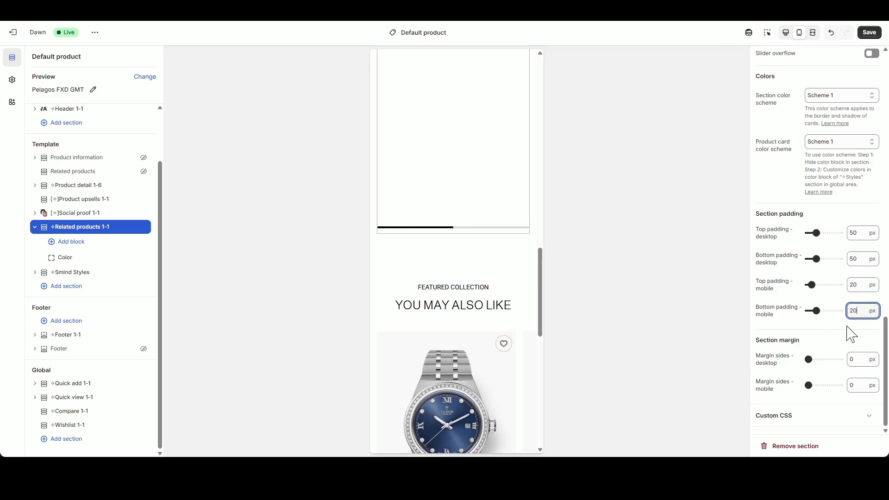
{"action": "left_click", "coordinate": [848, 333]}
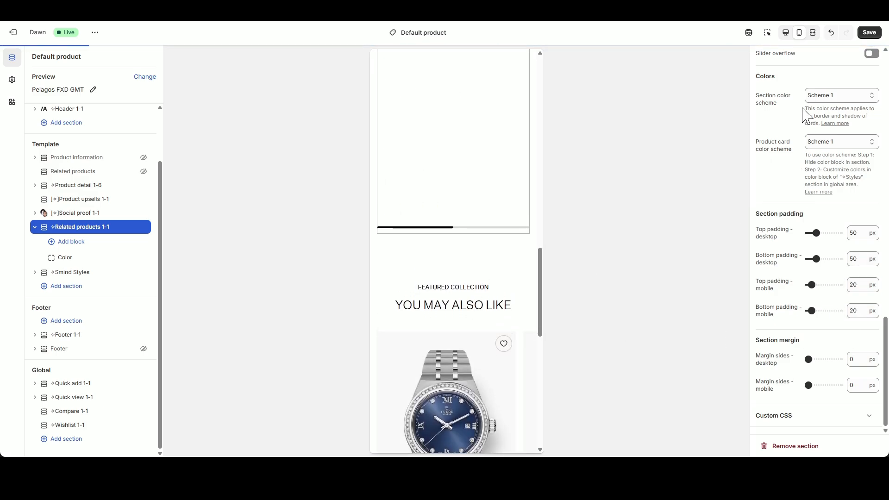
- Review the related products row in the desktop and fullscreen previews and return to the desktop preview
{"action": "left_click", "coordinate": [785, 33]}
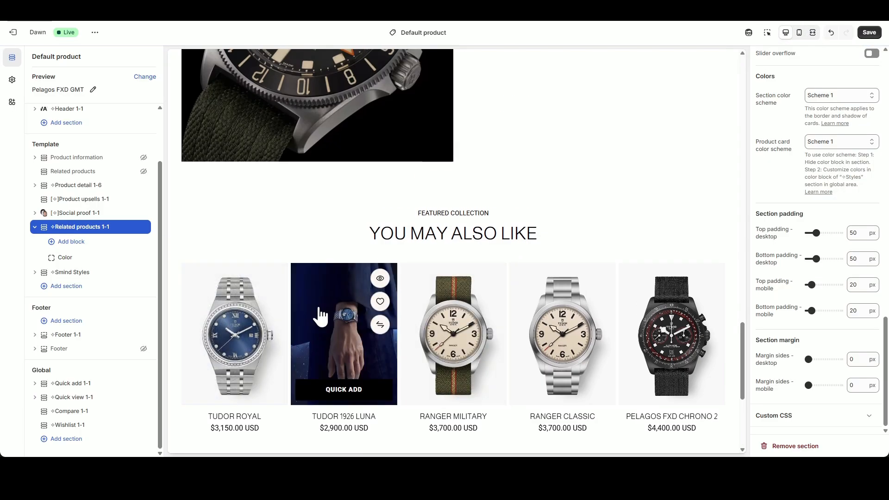
{"action": "left_click", "coordinate": [812, 33]}
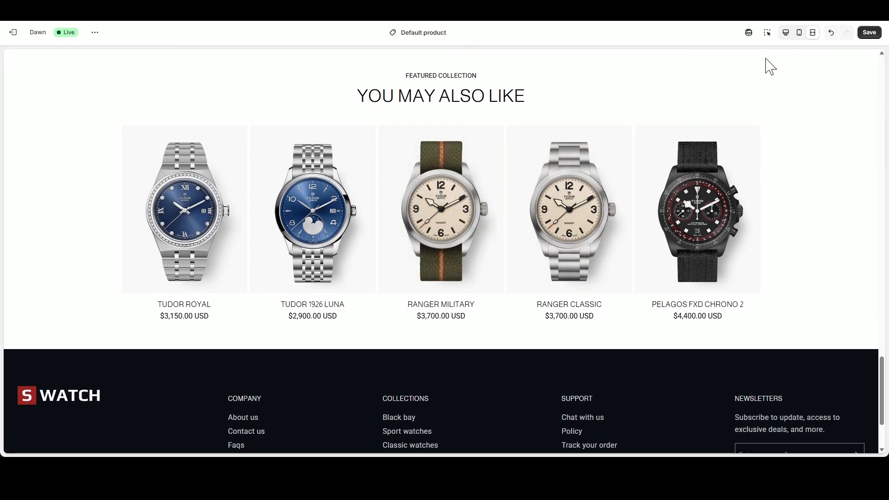
{"action": "left_click", "coordinate": [786, 32]}
{"action": "scroll", "coordinate": [818, 254], "scroll_direction": "up", "scroll_amount": 5}
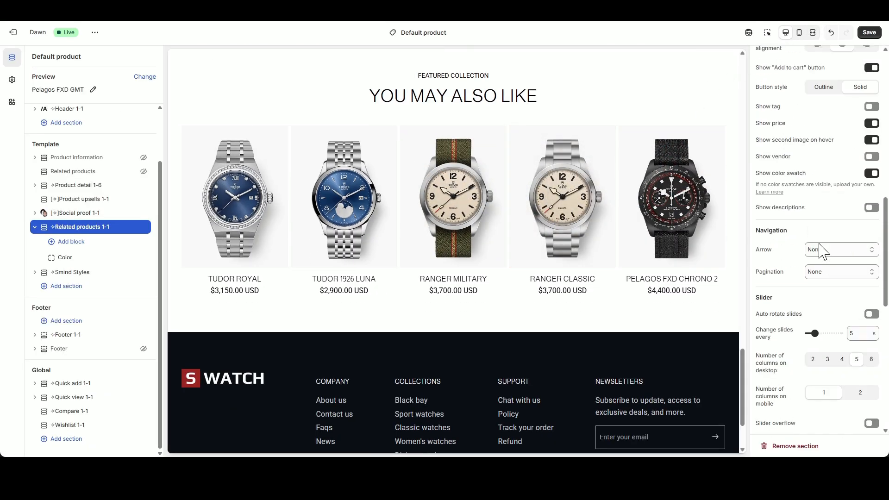
- Switch to the Smind Sections library and search it for "Product Info Tab 2"
{"action": "scroll", "coordinate": [819, 250], "scroll_direction": "up", "scroll_amount": 10}
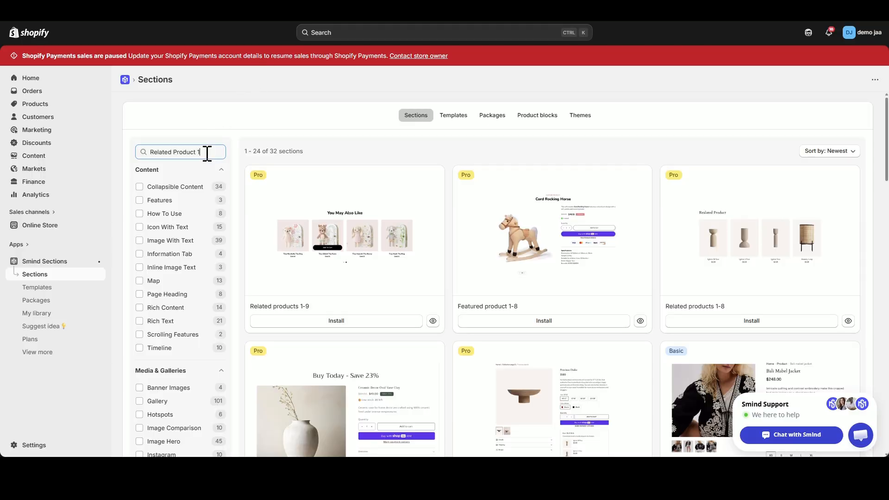
{"action": "left_click_drag", "start_coordinate": [207, 153], "coordinate": [114, 165]}
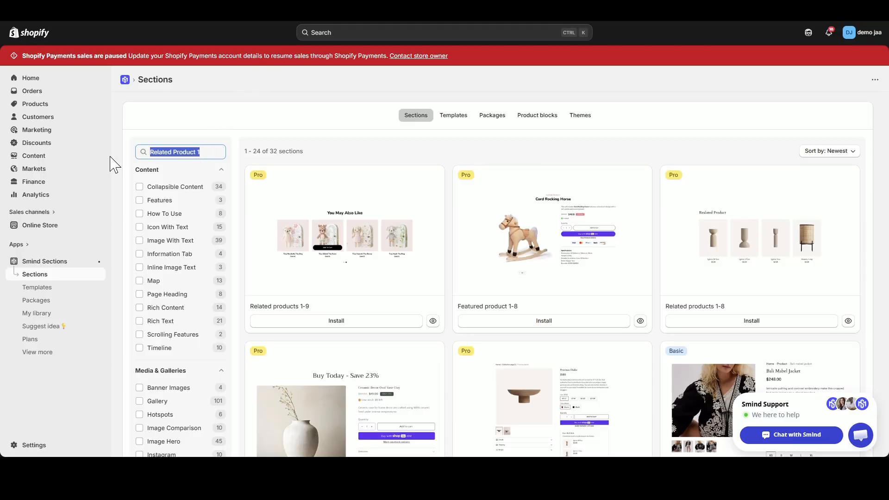
{"action": "type", "text": "Product Info"}
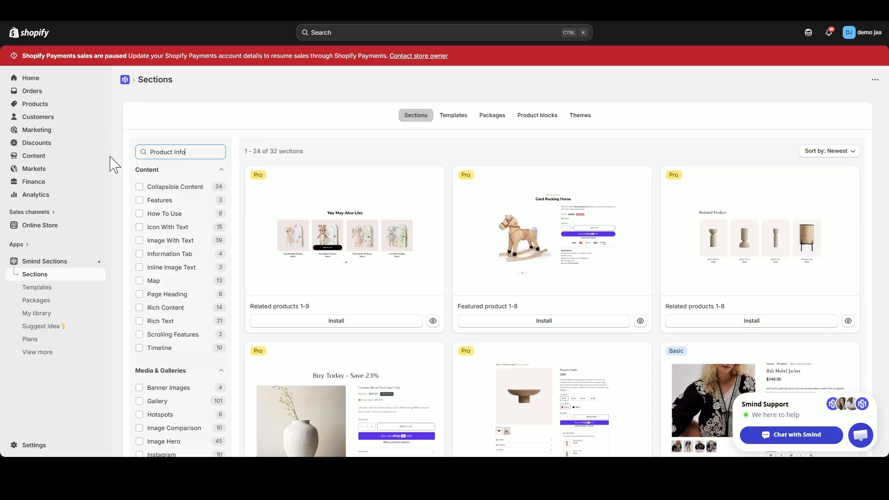
{"action": "type", "text": " Tab 2"}
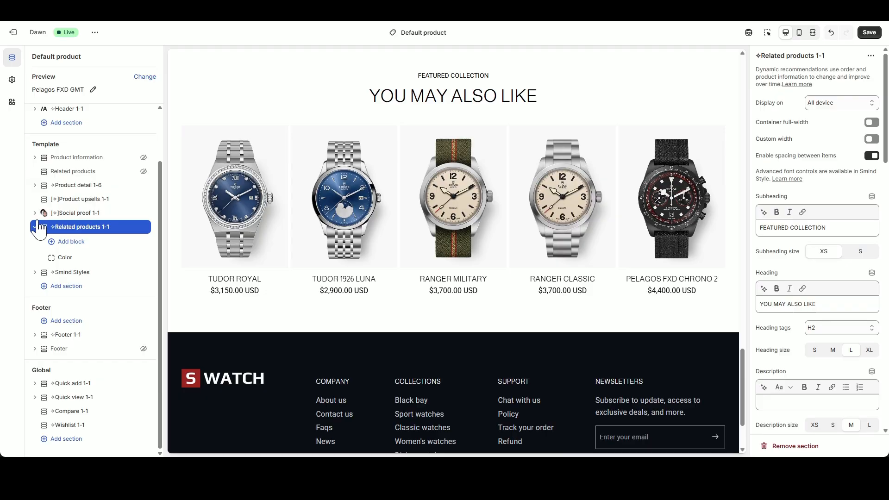
- Add the Product info tabs 2-3 section directly below Related products 1-1 in the product template
{"action": "left_click", "coordinate": [35, 229]}
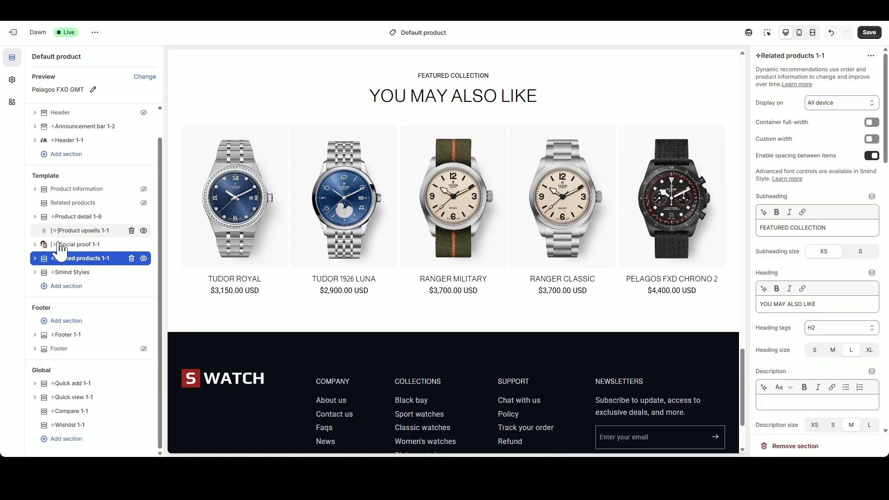
{"action": "left_click", "coordinate": [91, 265]}
{"action": "type", "text": "P"}
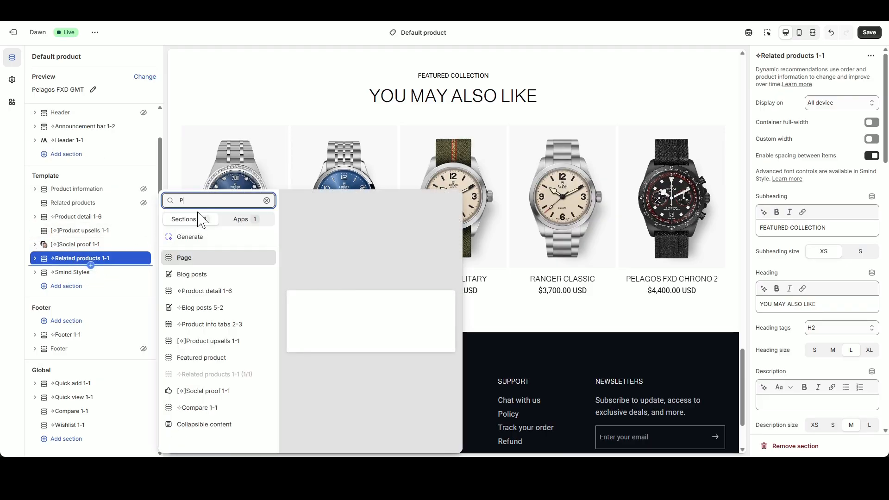
{"action": "type", "text": "roduct Info"}
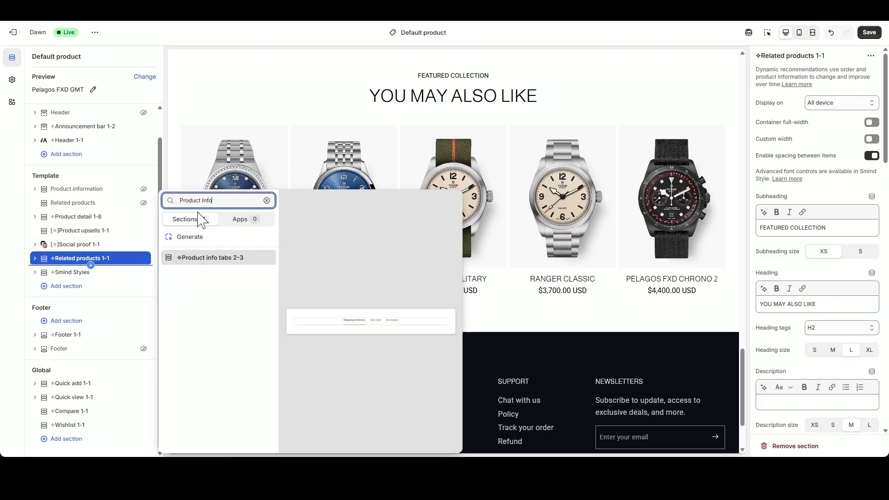
{"action": "left_click", "coordinate": [199, 258]}
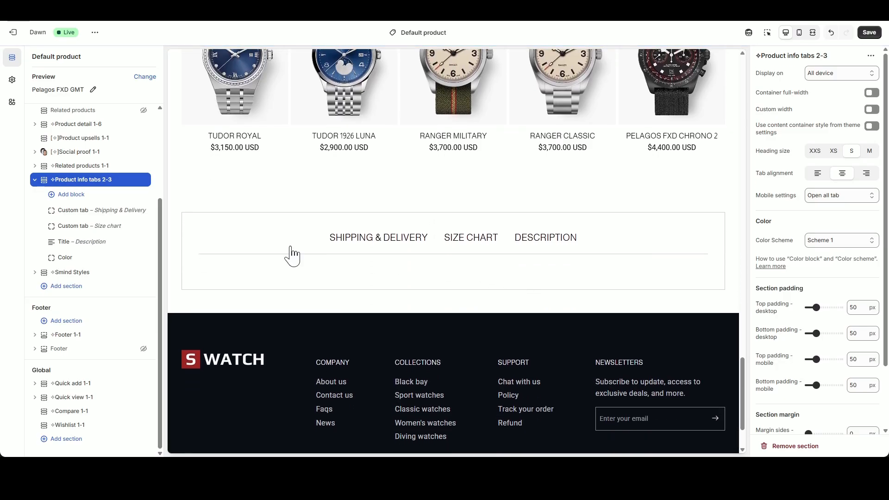
- Retitle the Shipping & Delivery tab as "Watch Specifications" and paste the watch's specification list as its content
{"action": "left_click", "coordinate": [536, 239]}
{"action": "left_click", "coordinate": [394, 239]}
{"action": "left_click", "coordinate": [92, 210]}
{"action": "left_click_drag", "start_coordinate": [817, 103], "coordinate": [678, 118]}
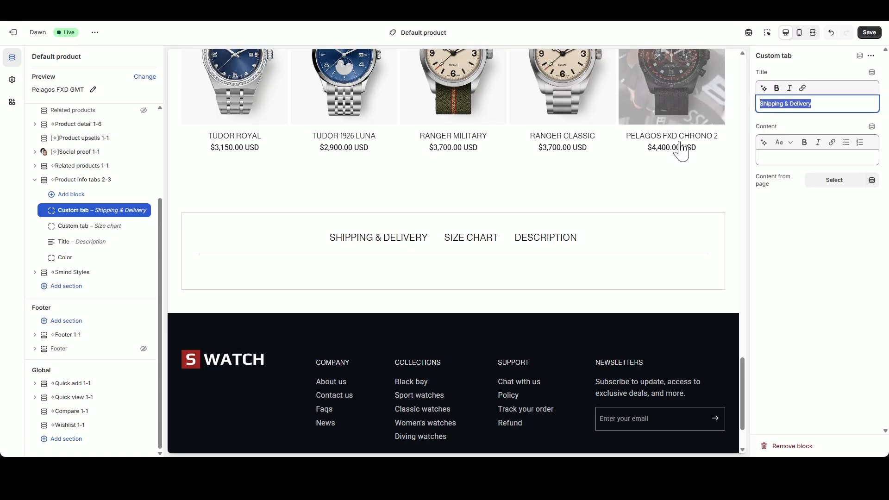
{"action": "left_click", "coordinate": [557, 466]}
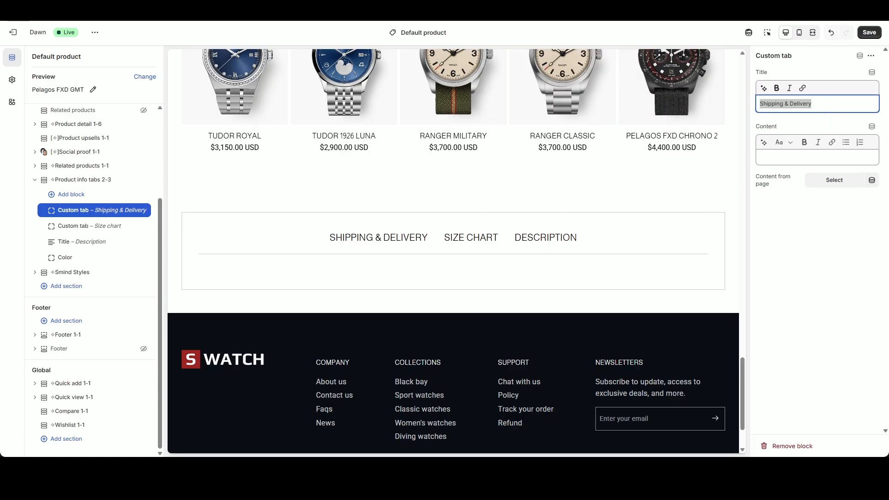
{"action": "type", "text": "Watch Specifications"}
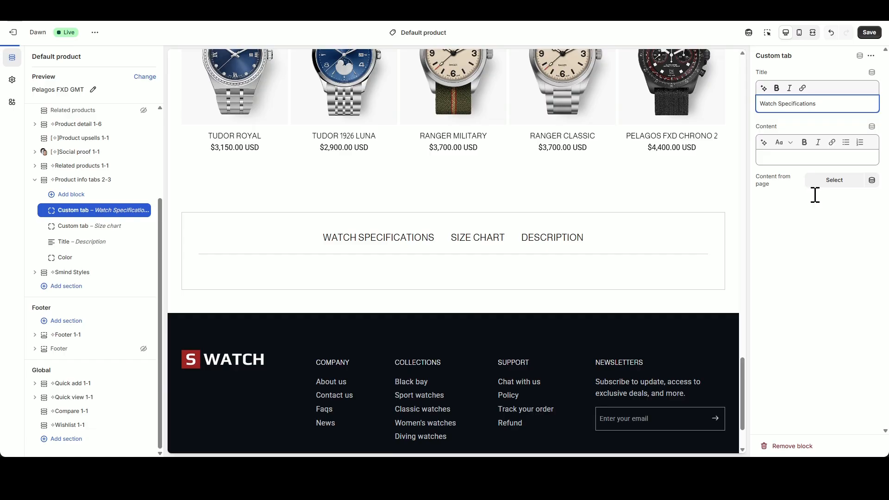
{"action": "left_click", "coordinate": [803, 160]}
{"action": "key", "text": "ctrl+v"}
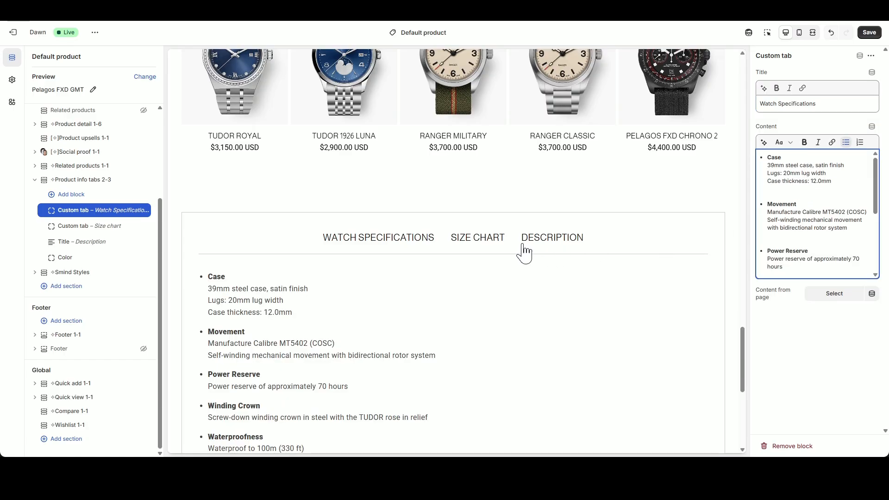
- Retitle the Size chart tab "Five-year Guarantee" with content "Five-year transferable guarantee with no registration or periodic maintenance checks required", and check the tabs
{"action": "left_click", "coordinate": [82, 229]}
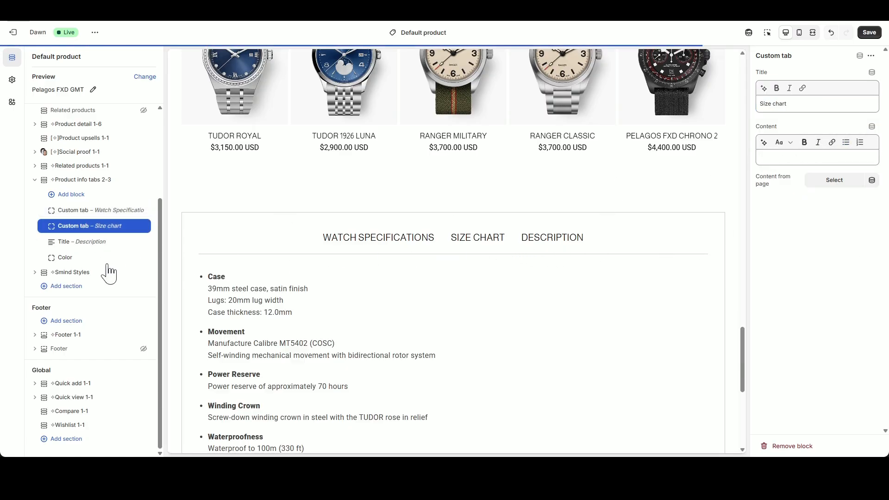
{"action": "triple_click", "coordinate": [804, 102]}
{"action": "type", "text": "Five-year Guarantee"}
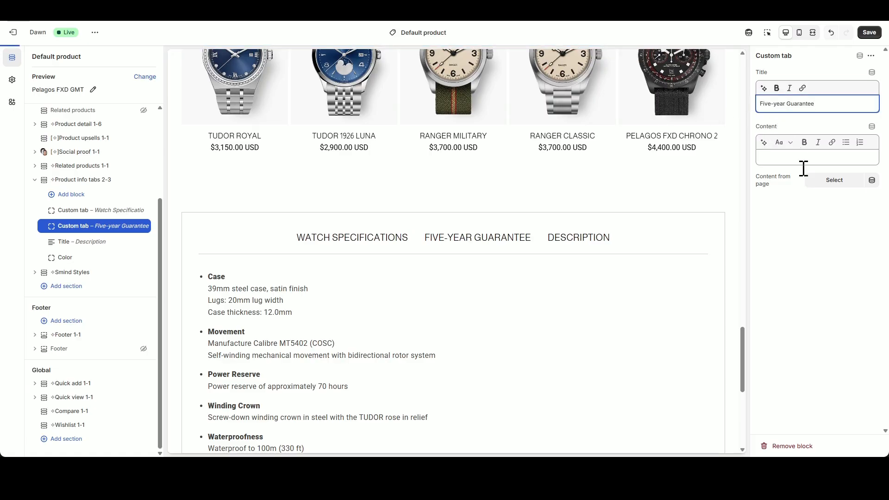
{"action": "left_click", "coordinate": [803, 158]}
{"action": "type", "text": "Five-year transferable guarantee with no registration or periodic maintenance checks required"}
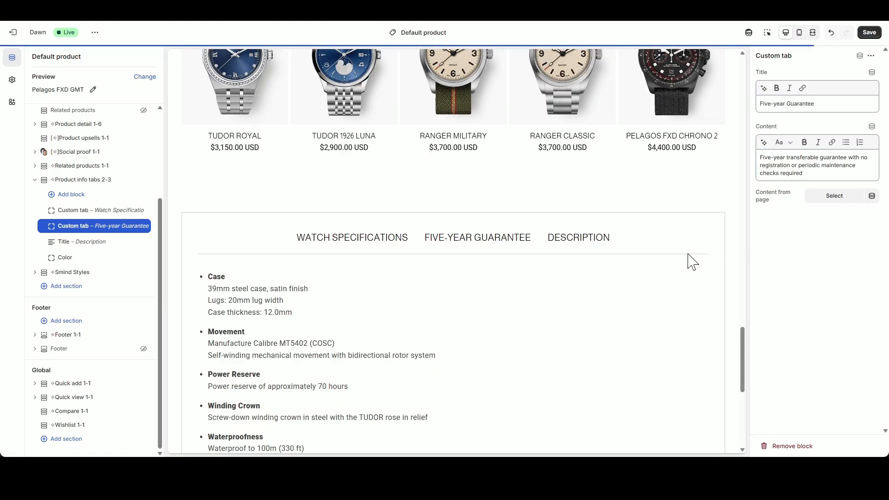
{"action": "left_click", "coordinate": [477, 238]}
{"action": "left_click", "coordinate": [576, 238]}
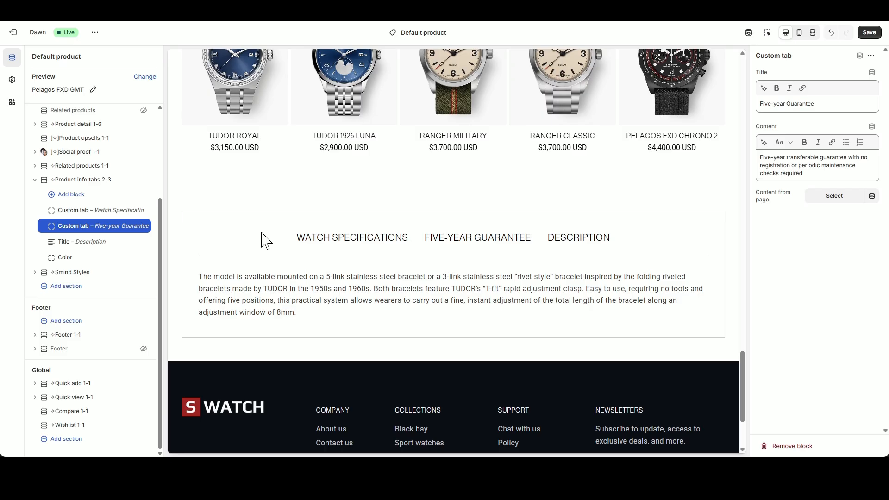
- Try Open first tab as the mobile setting of Product info tabs 2-3, check the mobile preview and choose Close all tab
{"action": "left_click", "coordinate": [79, 180]}
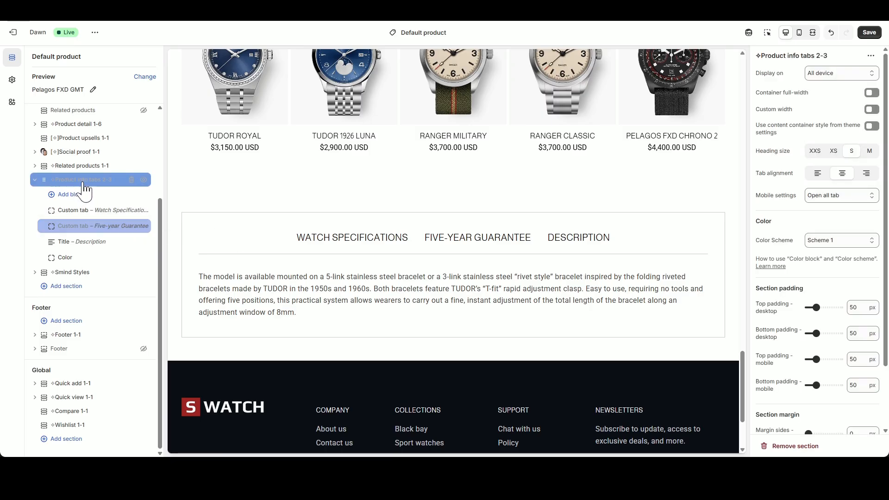
{"action": "left_click", "coordinate": [844, 215]}
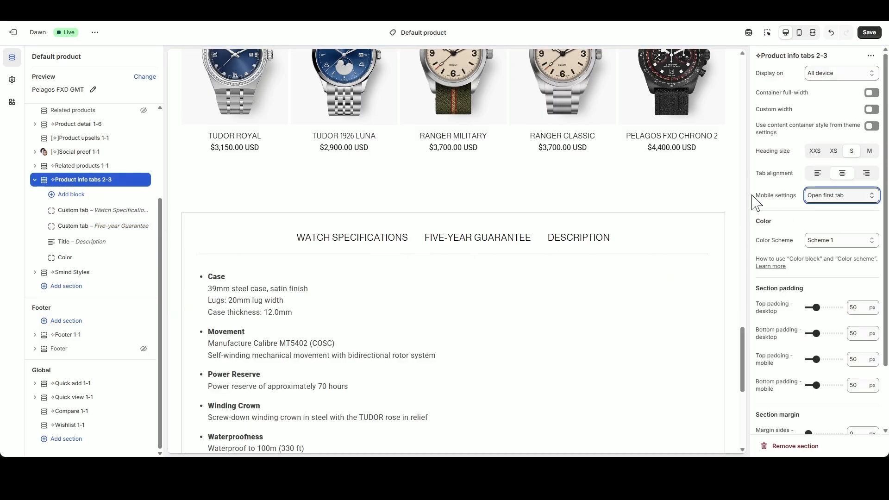
{"action": "left_click", "coordinate": [799, 33]}
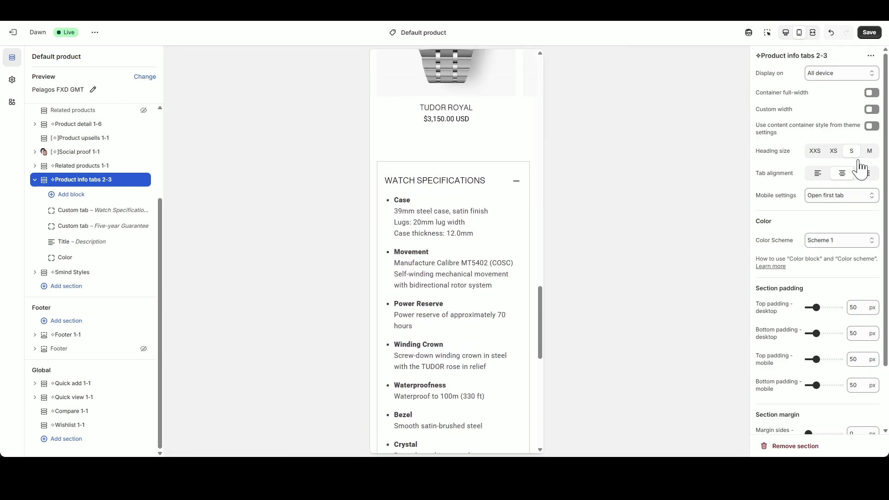
{"action": "left_click", "coordinate": [849, 196]}
{"action": "left_click", "coordinate": [845, 237]}
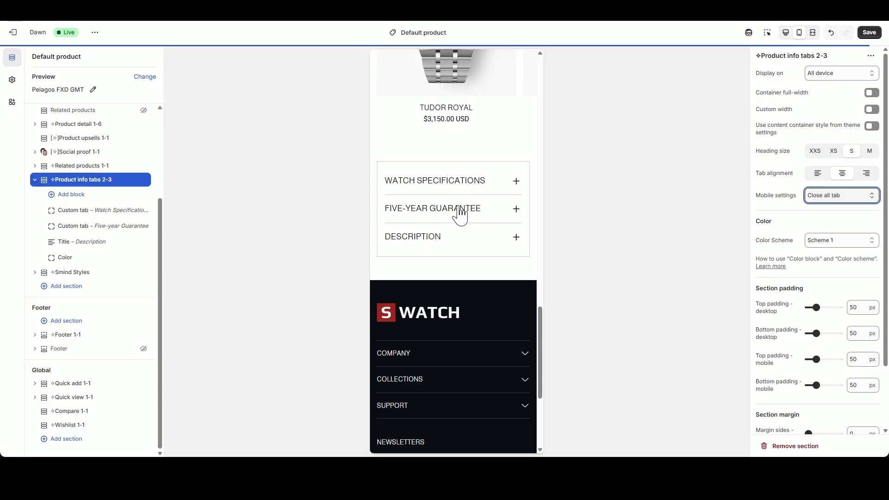
- Set both the mobile top padding and the mobile bottom padding of Product info tabs 2-3 to 0 px
{"action": "scroll", "coordinate": [851, 315], "scroll_direction": "down", "scroll_amount": 2}
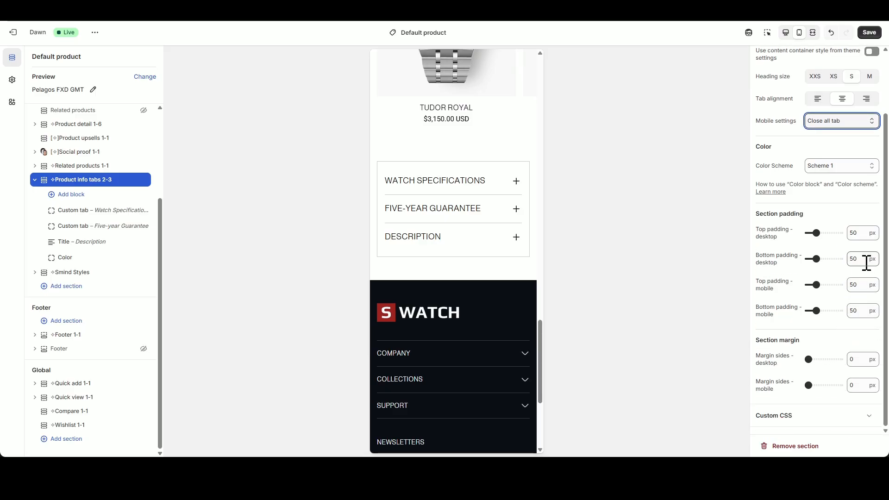
{"action": "double_click", "coordinate": [860, 284]}
{"action": "type", "text": "0"}
{"action": "key", "text": "Tab"}
{"action": "type", "text": "0"}
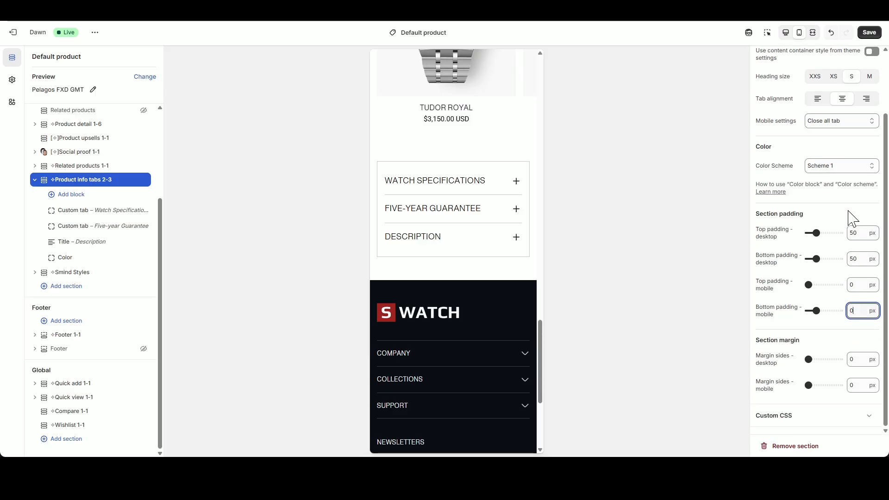
{"action": "left_click", "coordinate": [852, 217]}
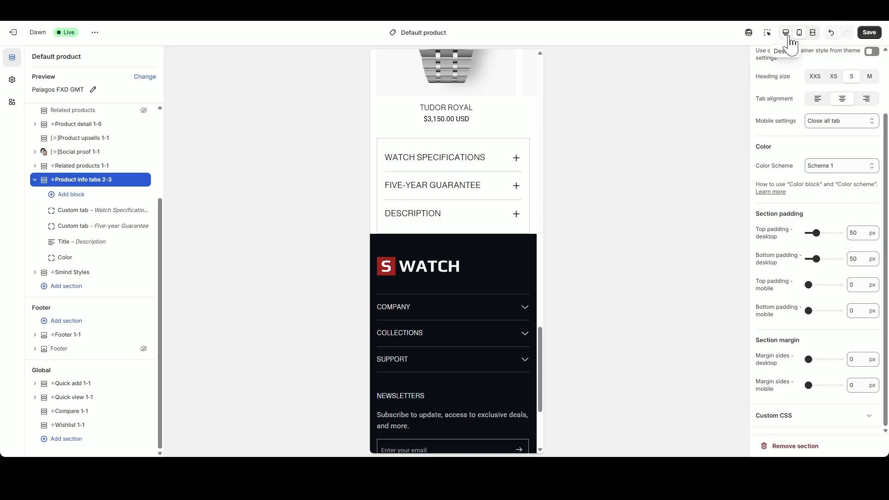
- Return to the desktop preview, set the desktop top padding of Product info tabs 2-3 to 0 px and save the template
{"action": "left_click", "coordinate": [787, 35]}
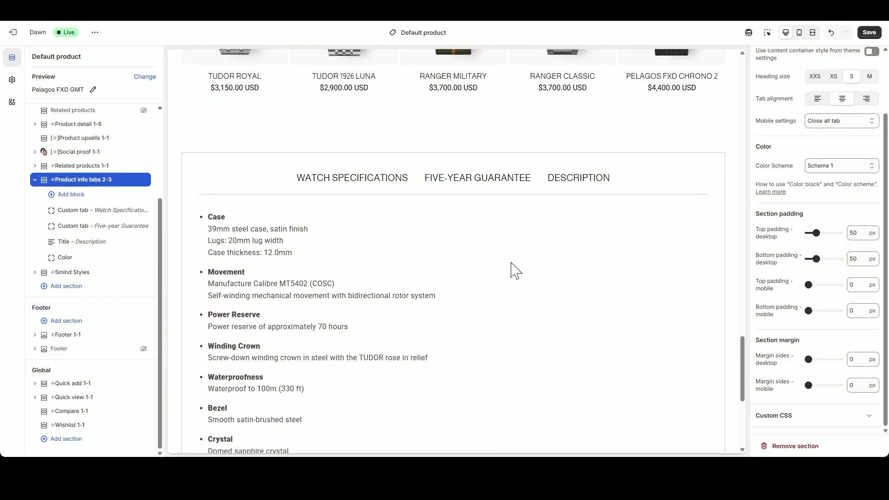
{"action": "left_click", "coordinate": [855, 233]}
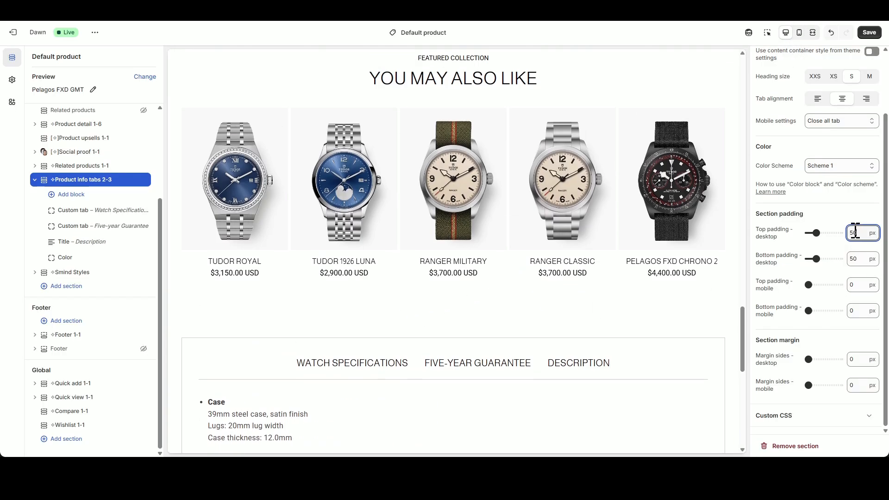
{"action": "left_click", "coordinate": [835, 211]}
{"action": "scroll", "coordinate": [602, 303], "scroll_direction": "down", "scroll_amount": 4}
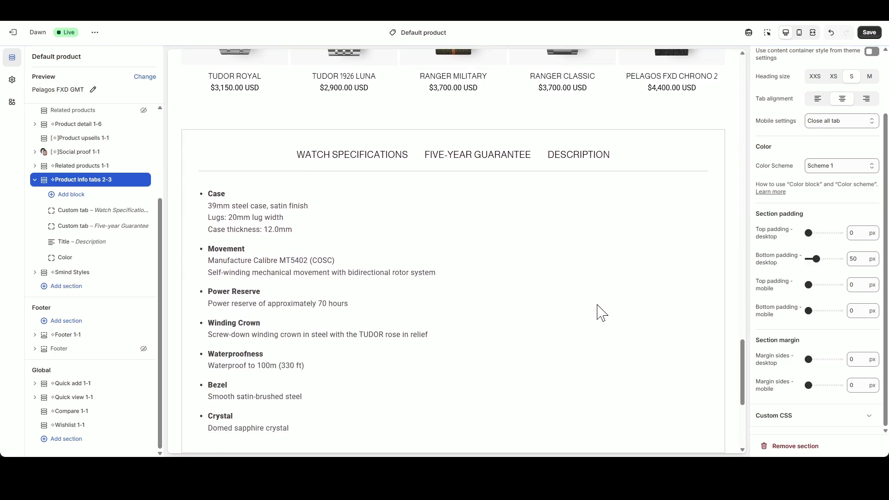
{"action": "scroll", "coordinate": [602, 313], "scroll_direction": "down", "scroll_amount": 2}
{"action": "scroll", "coordinate": [603, 311], "scroll_direction": "up", "scroll_amount": 2}
{"action": "scroll", "coordinate": [805, 231], "scroll_direction": "up", "scroll_amount": 2}
{"action": "scroll", "coordinate": [652, 244], "scroll_direction": "down", "scroll_amount": 5}
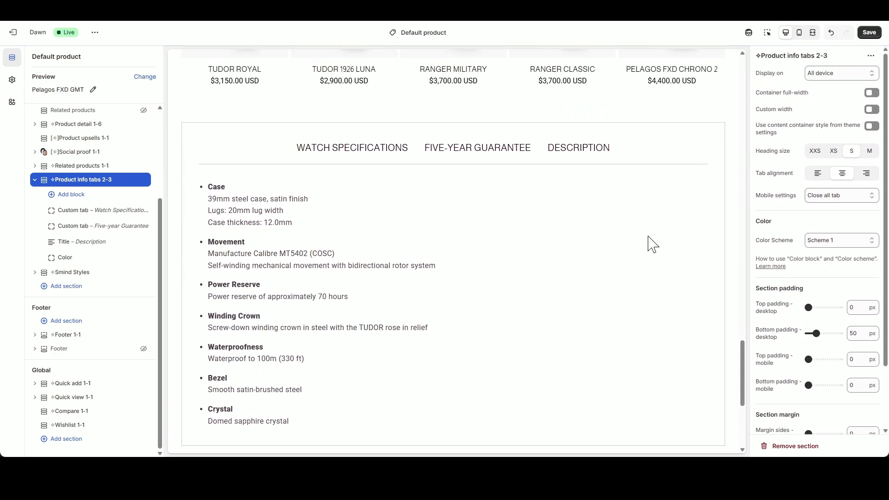
{"action": "left_click", "coordinate": [869, 32]}
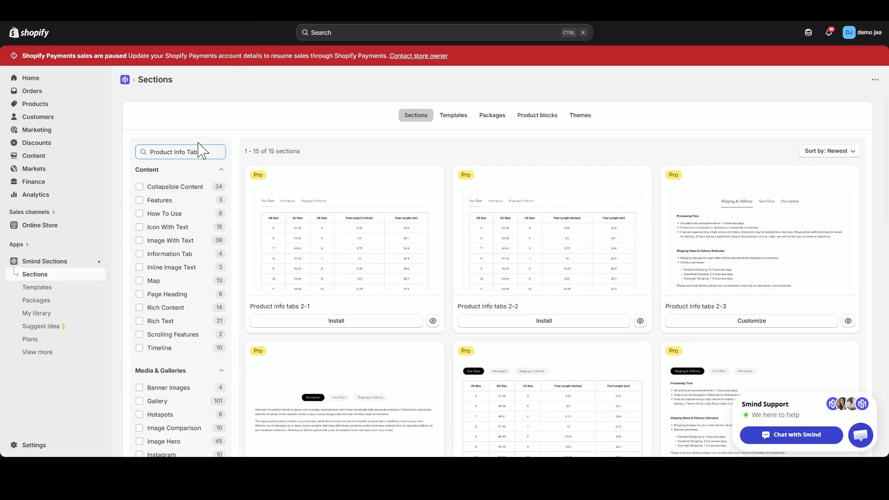
- Switch to the Smind Sections library, search it for "Image With Text 1" and browse the matching sections
{"action": "left_click_drag", "start_coordinate": [204, 152], "coordinate": [39, 150]}
{"action": "type", "text": "Image With Text 1"}
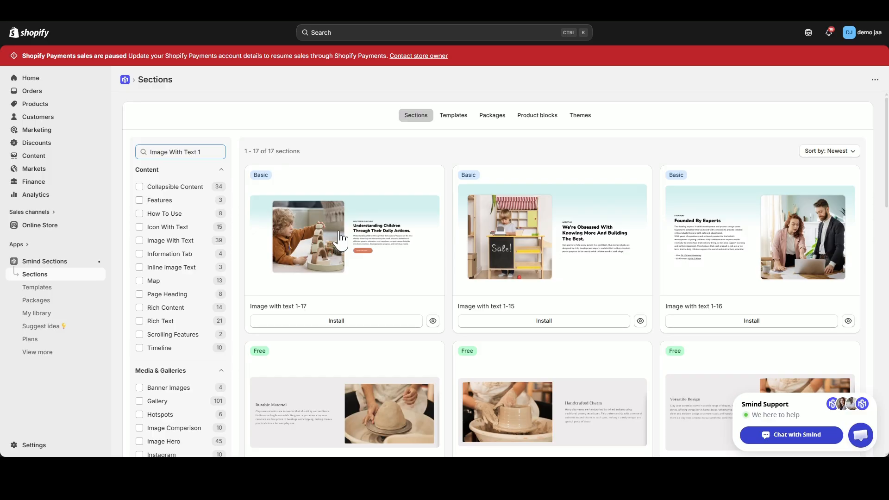
{"action": "scroll", "coordinate": [576, 183], "scroll_direction": "down", "scroll_amount": 5}
{"action": "scroll", "coordinate": [734, 224], "scroll_direction": "down", "scroll_amount": 4}
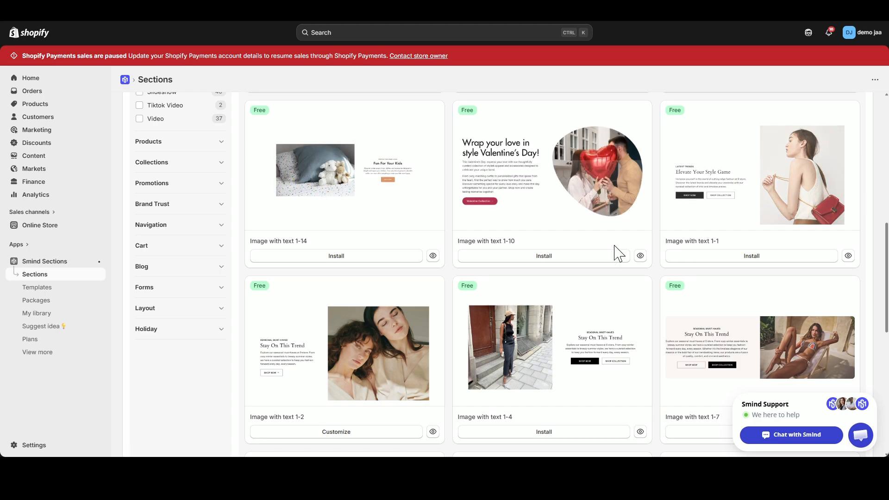
{"action": "scroll", "coordinate": [618, 254], "scroll_direction": "down", "scroll_amount": 2}
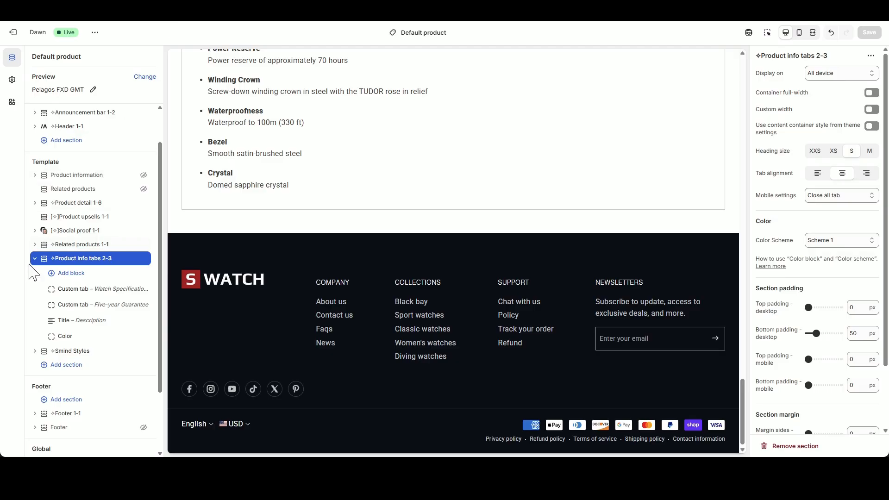
- Add the Image with text 1-2 section directly below Product info tabs 2-3 in the product template
{"action": "left_click", "coordinate": [35, 258]}
{"action": "left_click", "coordinate": [91, 265]}
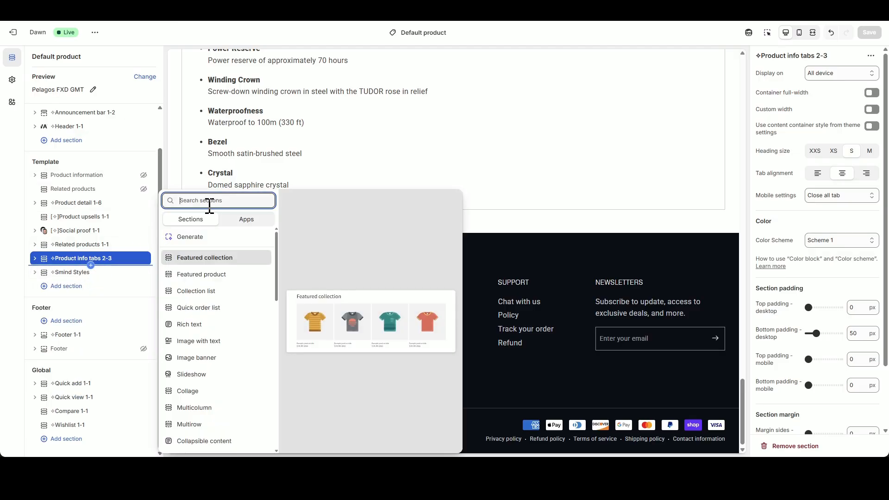
{"action": "type", "text": "Image With Te"}
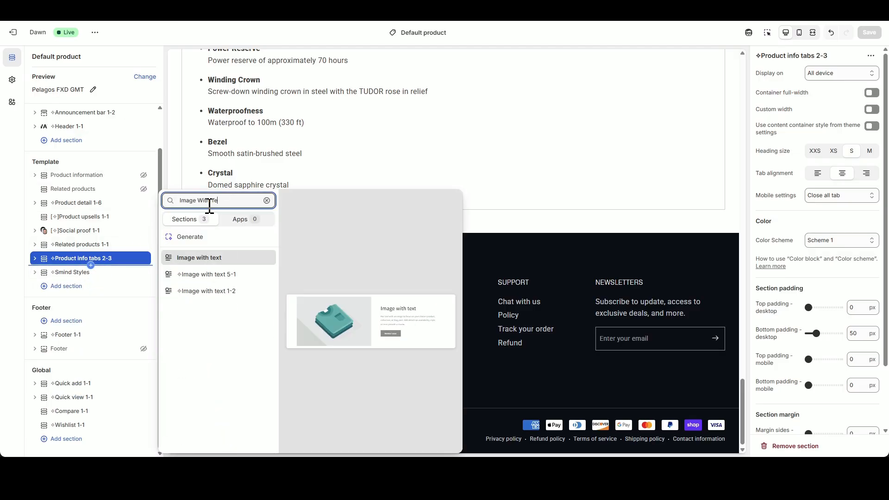
{"action": "type", "text": "xt 1"}
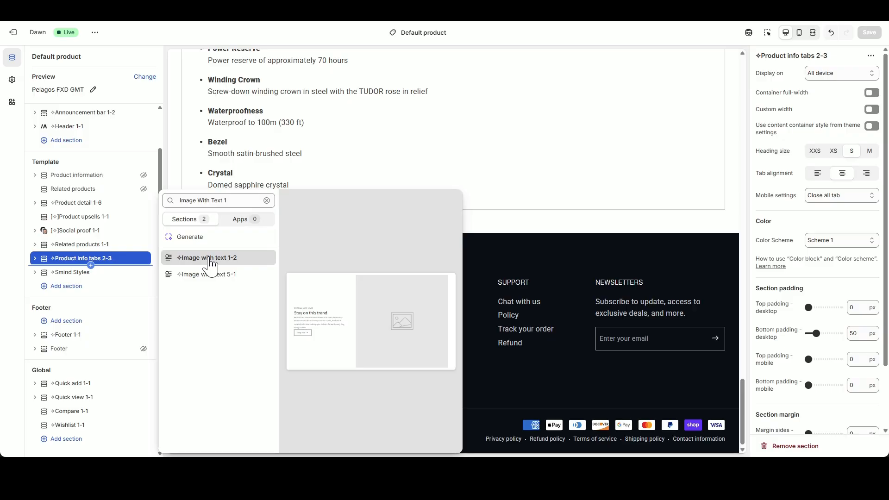
{"action": "left_click", "coordinate": [210, 262]}
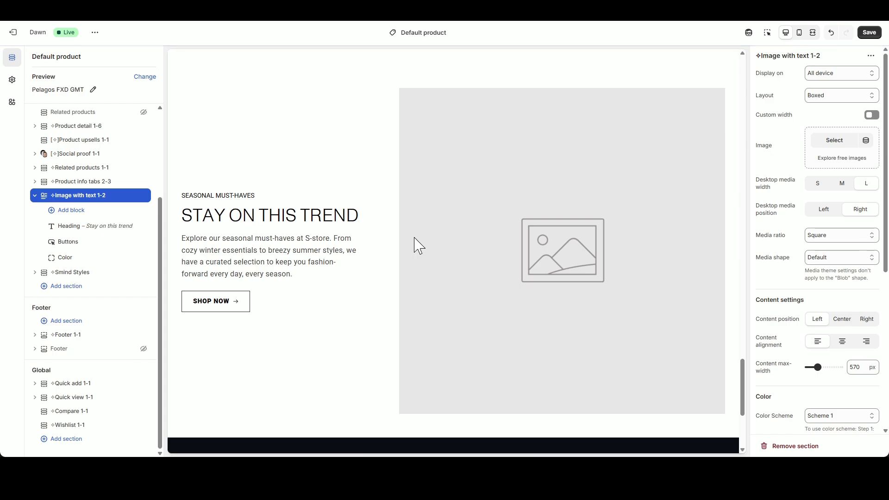
- Set the Swiss_Flag image from the store files as the image of the Image with text 1-2 section
{"action": "left_click", "coordinate": [836, 138]}
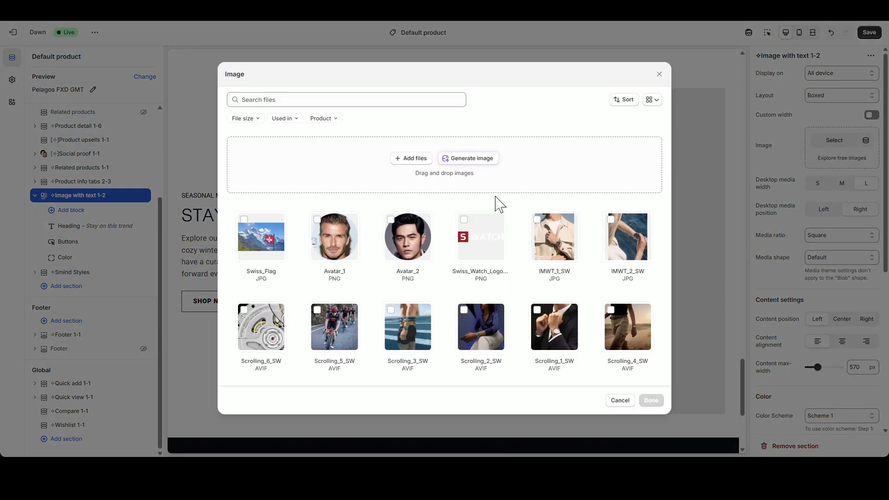
{"action": "left_click", "coordinate": [260, 236]}
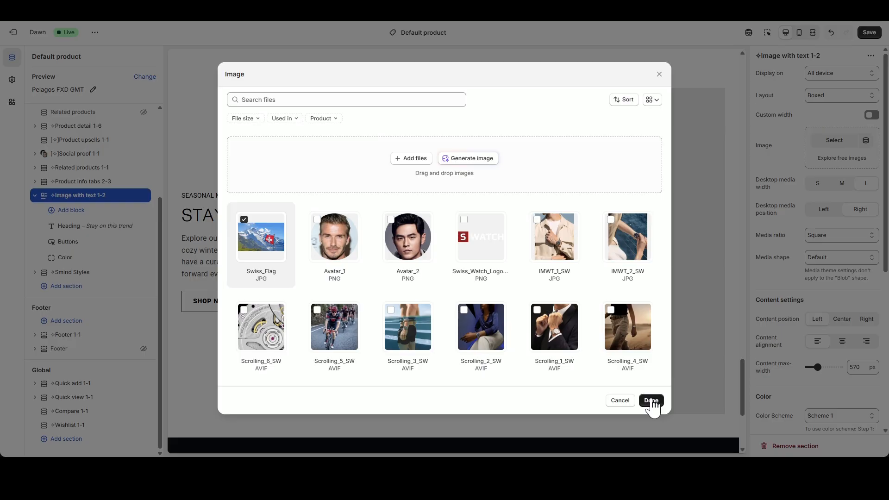
{"action": "left_click", "coordinate": [651, 400]}
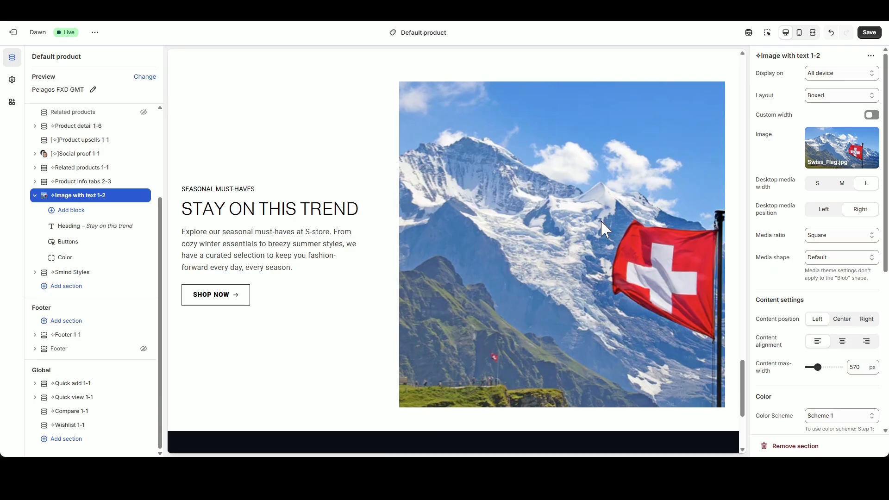
- Set the desktop media width of Image with text 1-2 to M, the media ratio to Landscape and the desktop media position to Left
{"action": "left_click", "coordinate": [839, 184]}
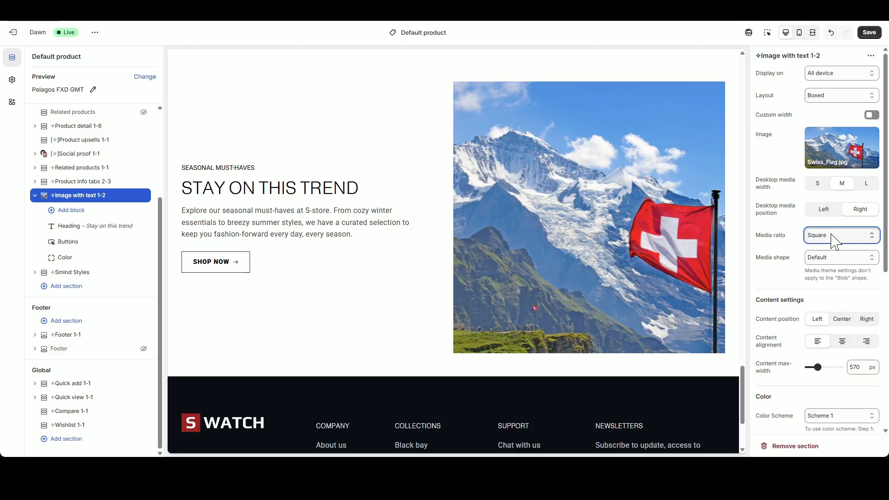
{"action": "left_click", "coordinate": [832, 238]}
{"action": "left_click", "coordinate": [835, 269]}
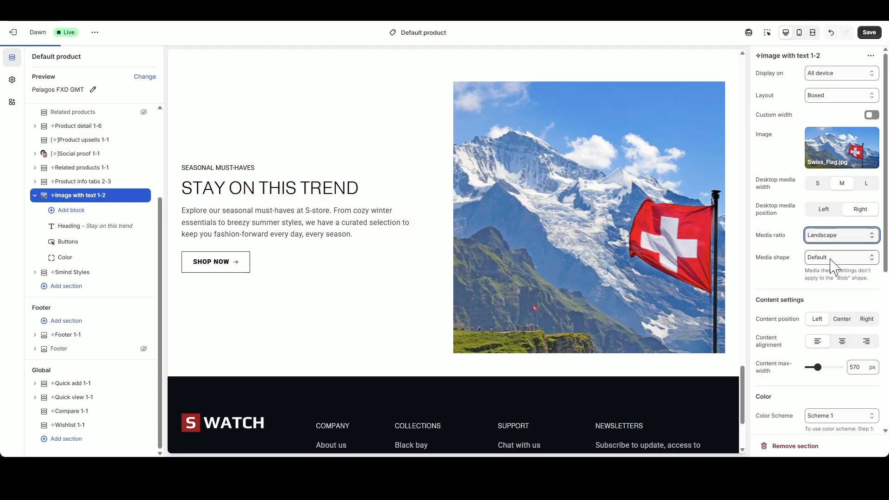
{"action": "left_click", "coordinate": [824, 209]}
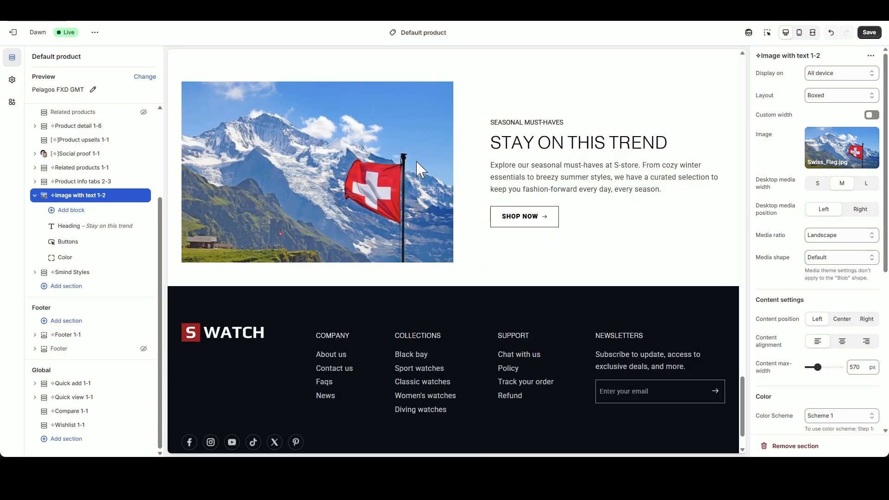
- Apply color scheme Scheme 4 to Image with text 1-2 and delete the section's Color block
{"action": "scroll", "coordinate": [816, 294], "scroll_direction": "down", "scroll_amount": 2}
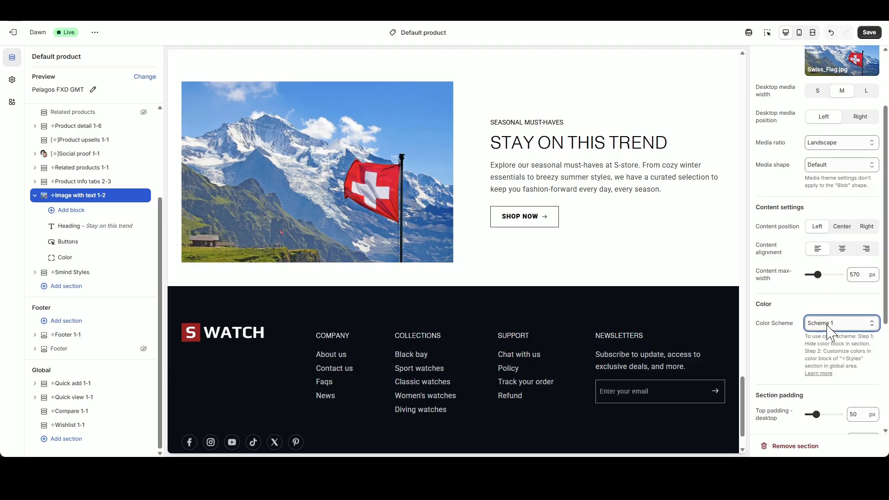
{"action": "left_click", "coordinate": [843, 370]}
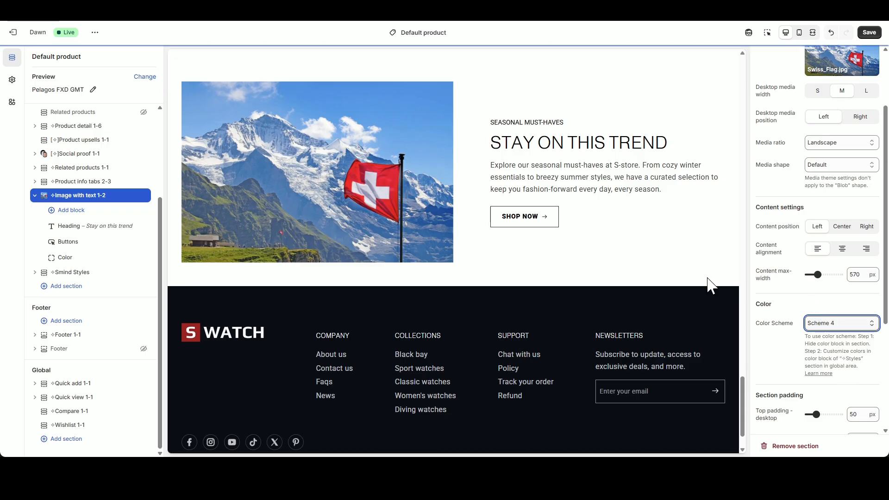
{"action": "left_click", "coordinate": [132, 258]}
- In the Heading block, clear the subheading, set the heading to "Swiss Made" and replace the description with the Swiss Made and COSC certification text
{"action": "left_click", "coordinate": [83, 244]}
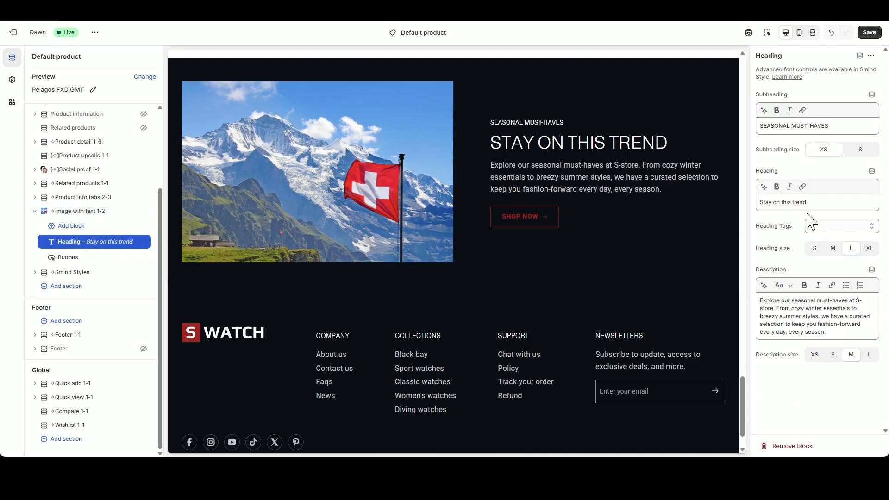
{"action": "left_click_drag", "start_coordinate": [831, 126], "coordinate": [701, 134]}
{"action": "key", "text": "BackSpace"}
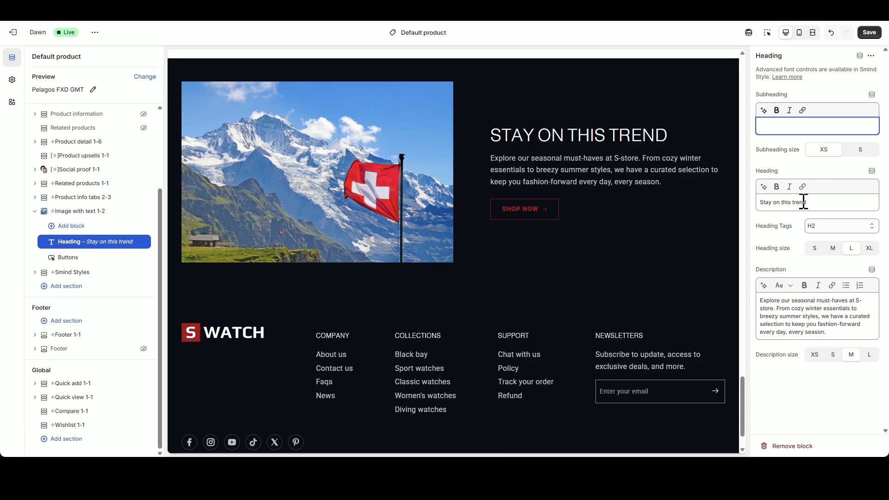
{"action": "triple_click", "coordinate": [773, 203]}
{"action": "type", "text": "Swiss Made"}
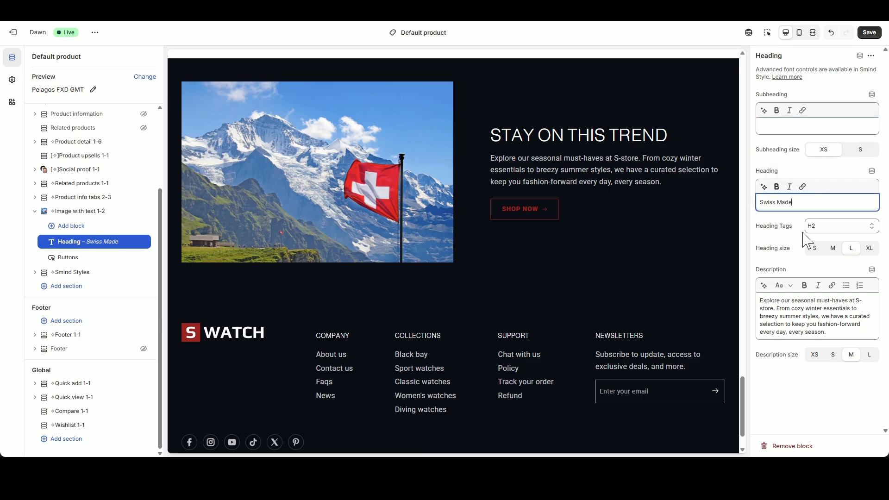
{"action": "triple_click", "coordinate": [813, 315]}
{"action": "type", "text": "Two prerequisites are necessary for obtaining the certification: Swiss manufacturing must conform to Swiss Made criteria, and the movement must be certified by the Official Swiss Chronometer Testing Institute (COSC)."}
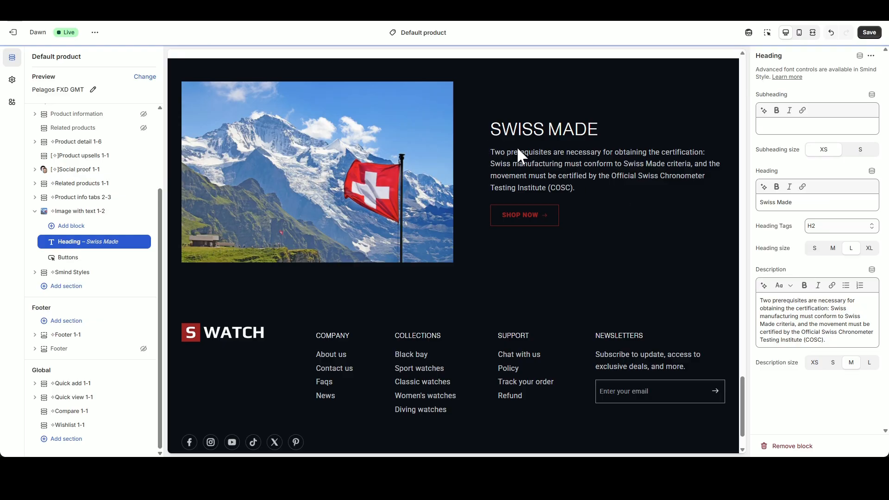
- Label the first button "ABOUT SWATCH", link it to #, give it the Solid text style and collapse the Image with text 1-2 section
{"action": "left_click", "coordinate": [73, 257]}
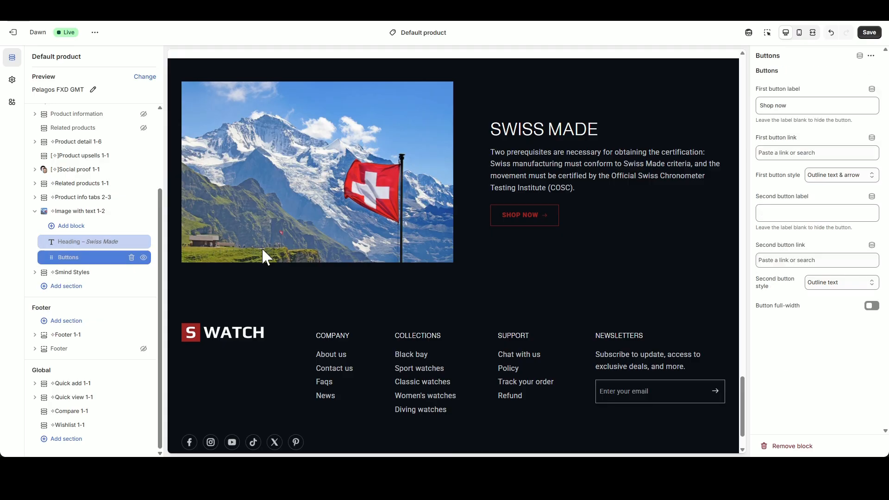
{"action": "triple_click", "coordinate": [794, 107]}
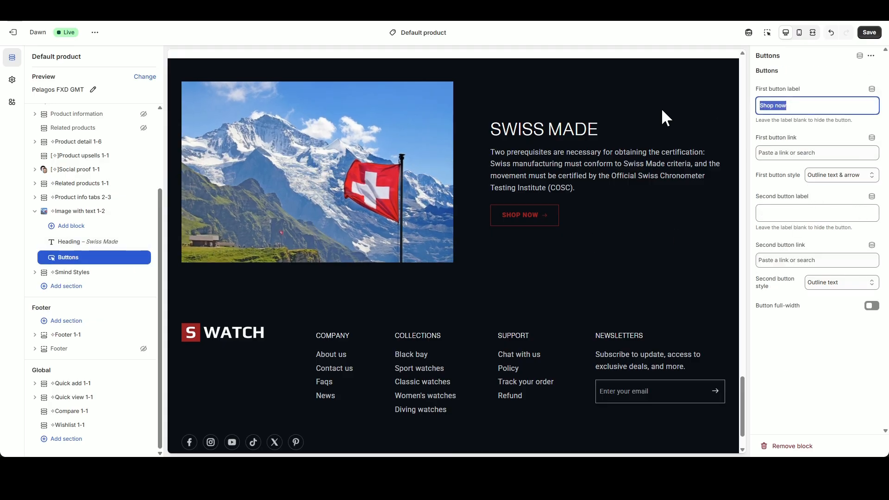
{"action": "type", "text": "ABOUT SWATCH"}
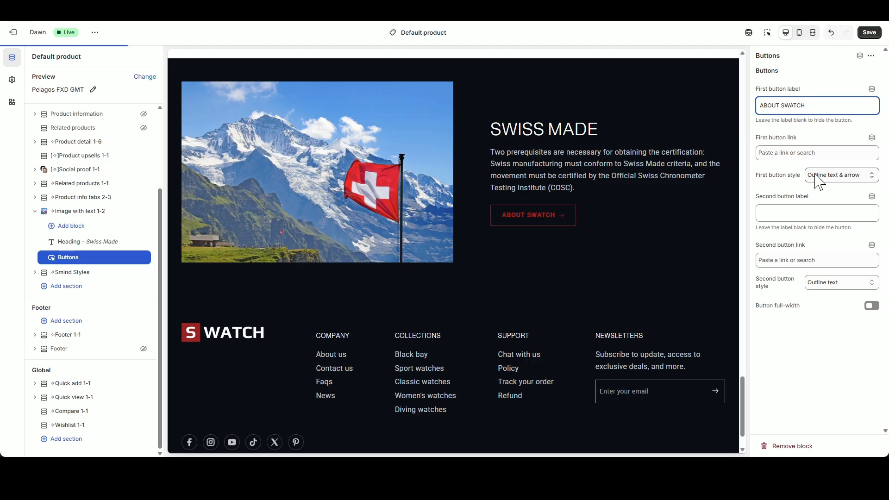
{"action": "left_click", "coordinate": [811, 153]}
{"action": "type", "text": "#"}
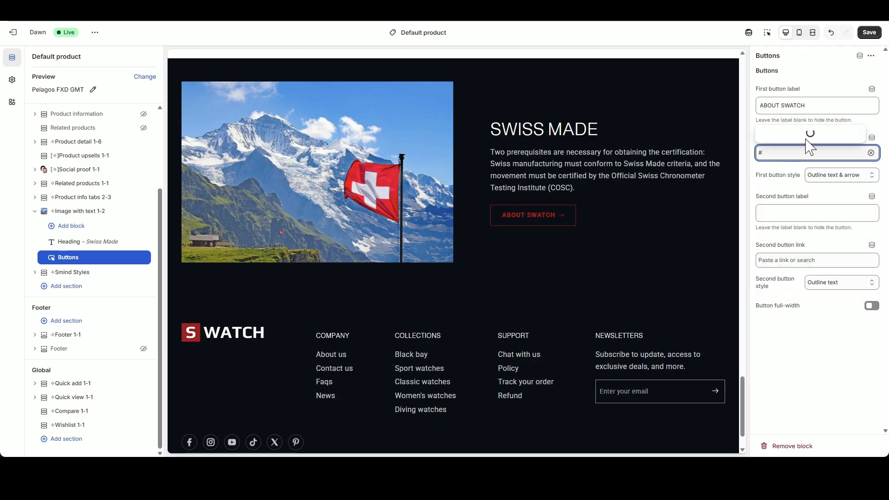
{"action": "left_click", "coordinate": [798, 120]}
{"action": "left_click", "coordinate": [829, 178]}
{"action": "left_click", "coordinate": [831, 188]}
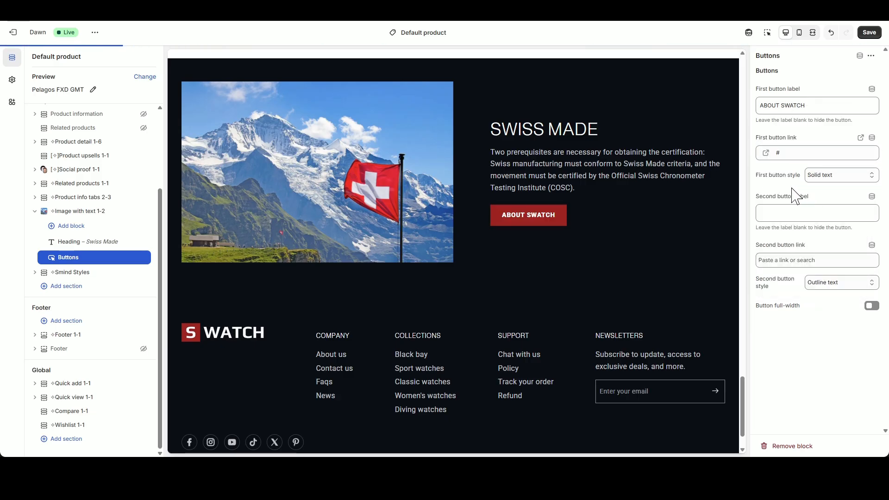
{"action": "scroll", "coordinate": [417, 217], "scroll_direction": "up", "scroll_amount": 1}
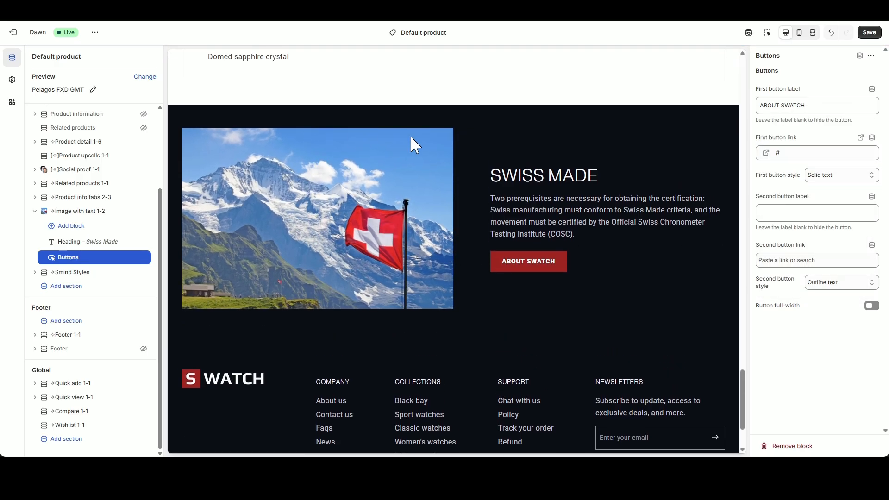
{"action": "scroll", "coordinate": [410, 135], "scroll_direction": "up", "scroll_amount": 2}
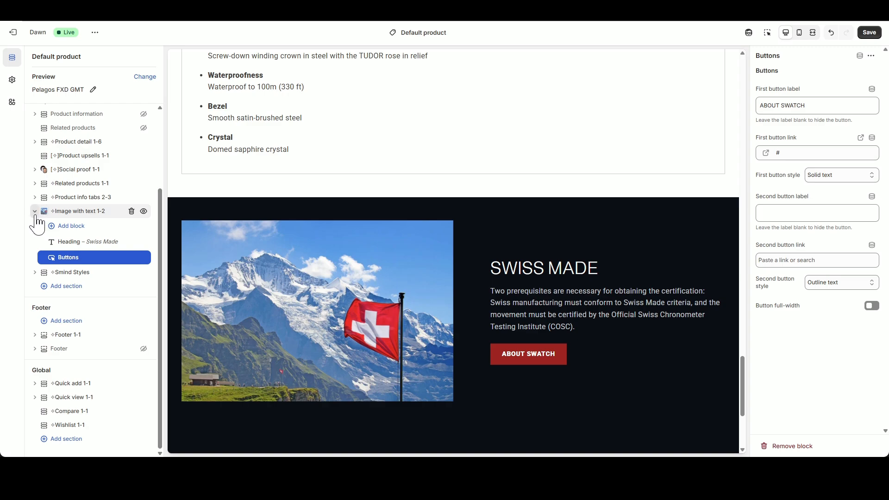
{"action": "left_click", "coordinate": [35, 212]}
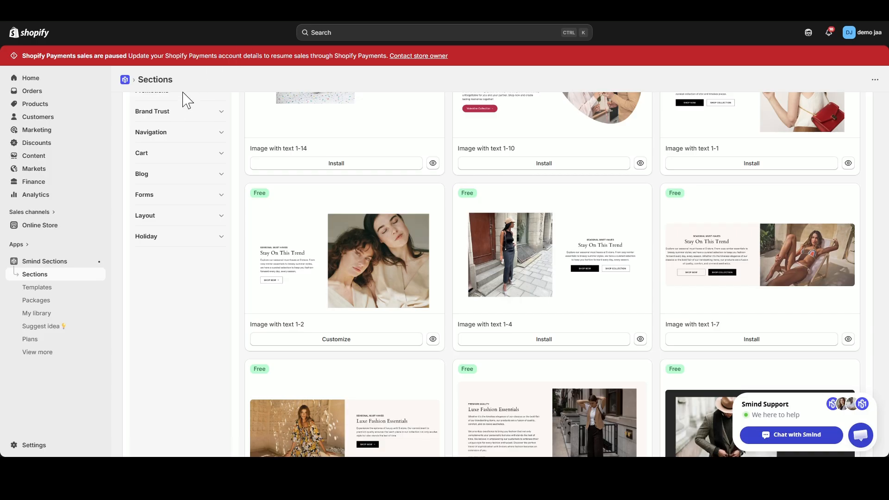
- Switch to the Smind Sections library and search it for "Video 3"
{"action": "scroll", "coordinate": [195, 116], "scroll_direction": "up", "scroll_amount": 10}
{"action": "left_click_drag", "start_coordinate": [211, 151], "coordinate": [59, 153]}
{"action": "type", "text": "Vi"}
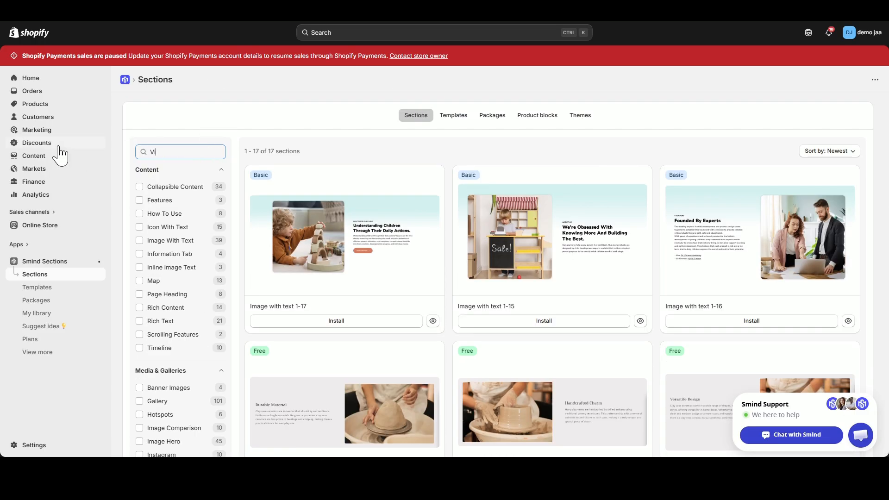
{"action": "type", "text": "deo 3"}
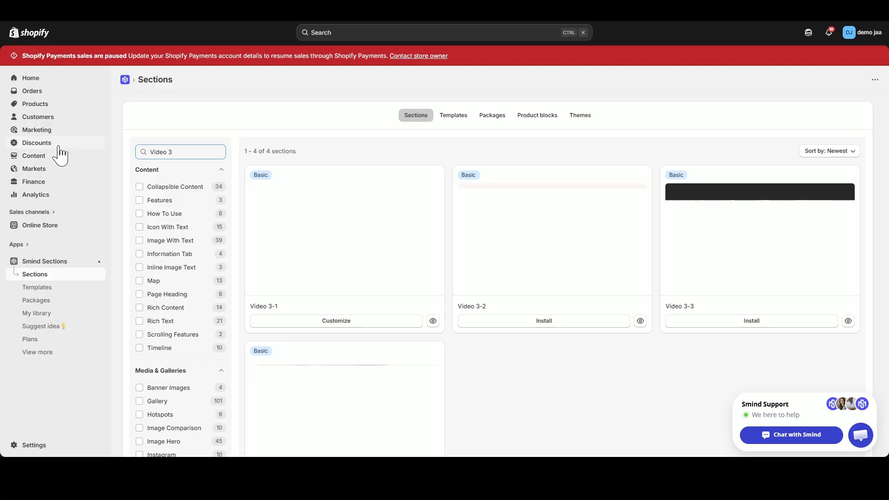
{"action": "scroll", "coordinate": [597, 236], "scroll_direction": "down", "scroll_amount": 2}
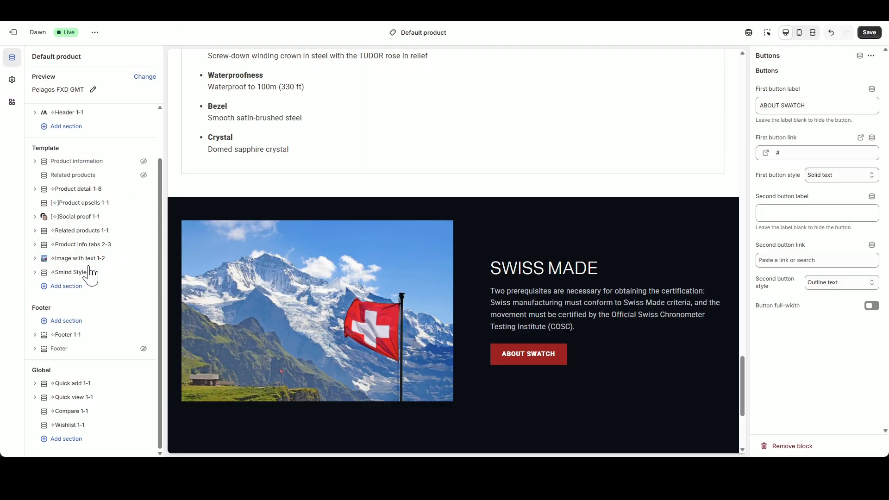
- Return to the theme editor and add the Video 3-1 section directly below Image with text 1-2
{"action": "left_click", "coordinate": [91, 266]}
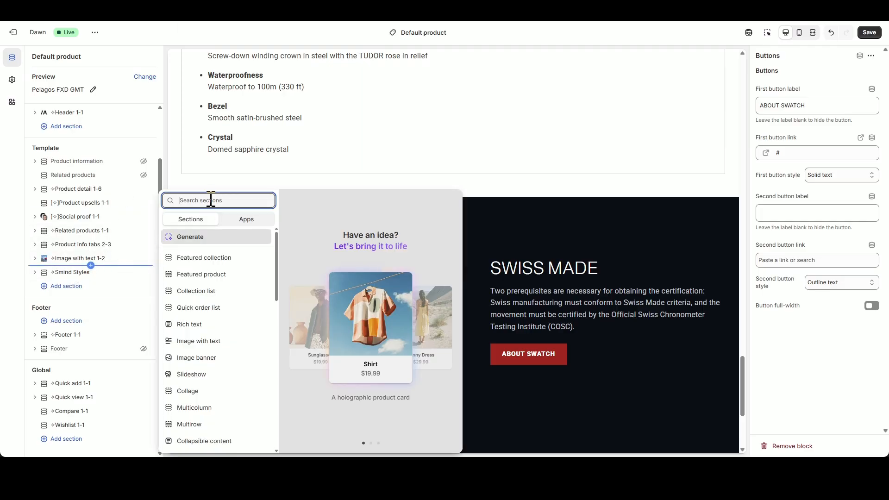
{"action": "type", "text": "Video 3"}
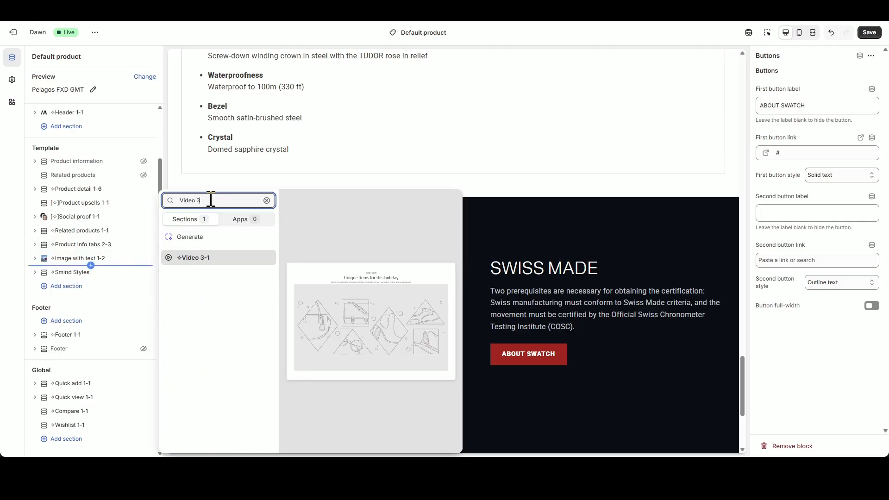
{"action": "left_click", "coordinate": [198, 262]}
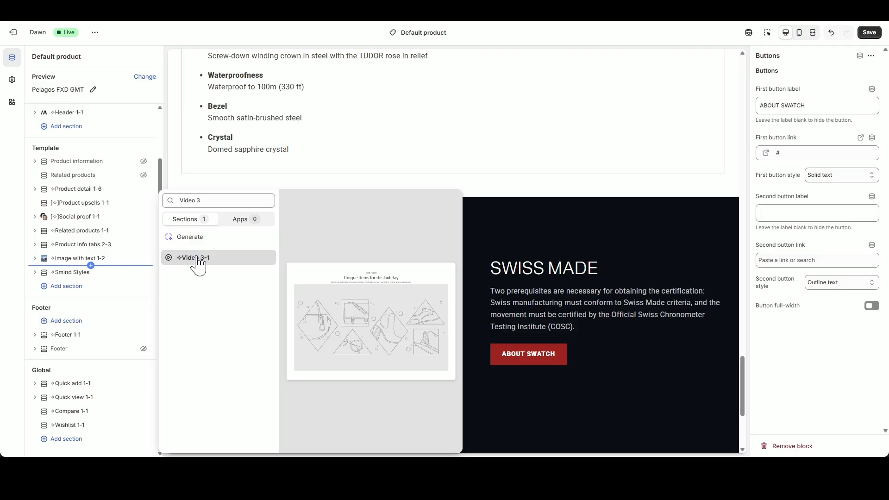
{"action": "left_click", "coordinate": [198, 262]}
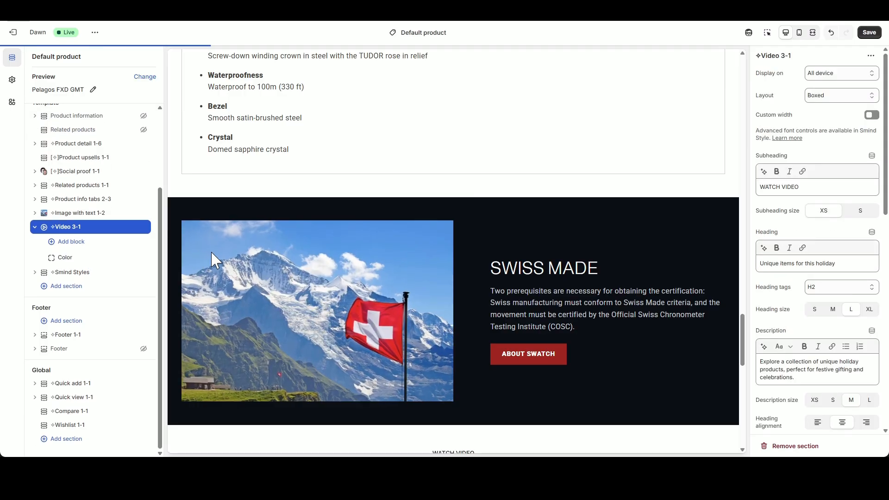
- Clear the subheading, heading and description texts of the Video 3-1 section
{"action": "scroll", "coordinate": [587, 273], "scroll_direction": "down", "scroll_amount": 4}
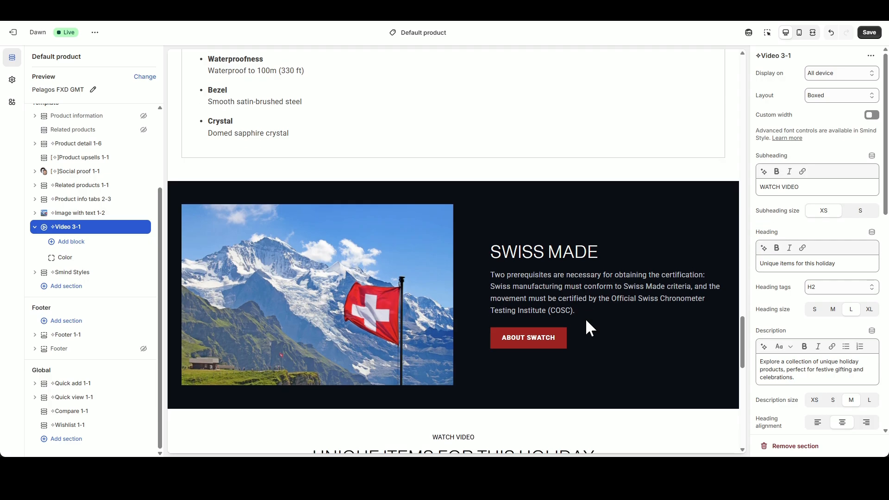
{"action": "left_click_drag", "start_coordinate": [803, 187], "coordinate": [771, 187]}
{"action": "key", "text": "ctrl+a"}
{"action": "key", "text": "BackSpace"}
{"action": "left_click", "coordinate": [846, 261]}
{"action": "key", "text": "ctrl+a"}
{"action": "key", "text": "BackSpace"}
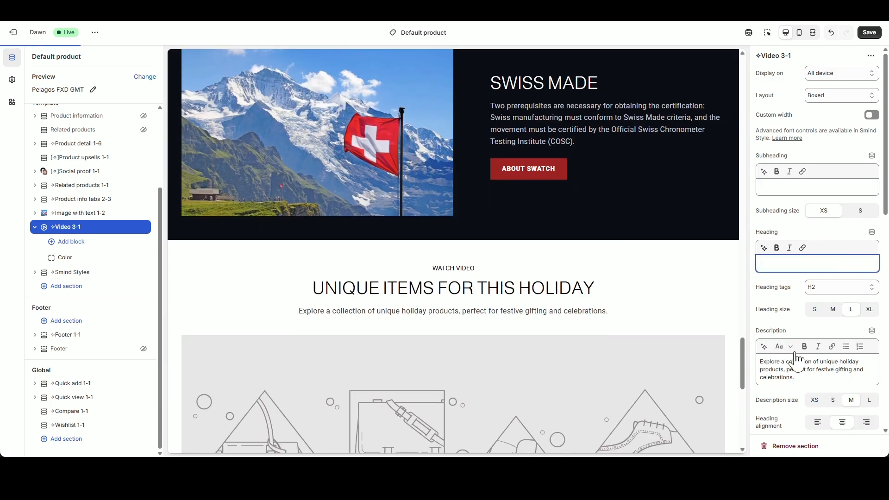
{"action": "left_click", "coordinate": [806, 365]}
{"action": "key", "text": "ctrl+a"}
{"action": "key", "text": "BackSpace"}
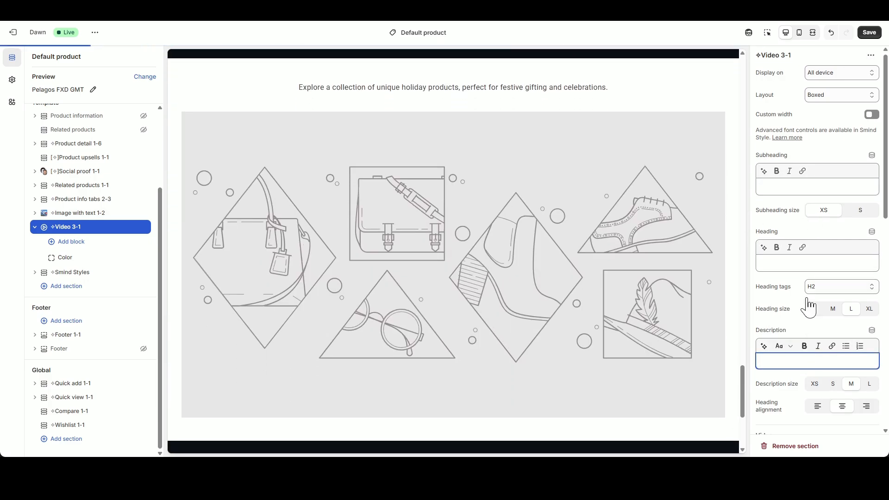
- Choose WATCH.mp4 as the uploaded video of Video 3-1 and enable autoplay
{"action": "scroll", "coordinate": [812, 305], "scroll_direction": "down", "scroll_amount": 6}
{"action": "left_click", "coordinate": [834, 264]}
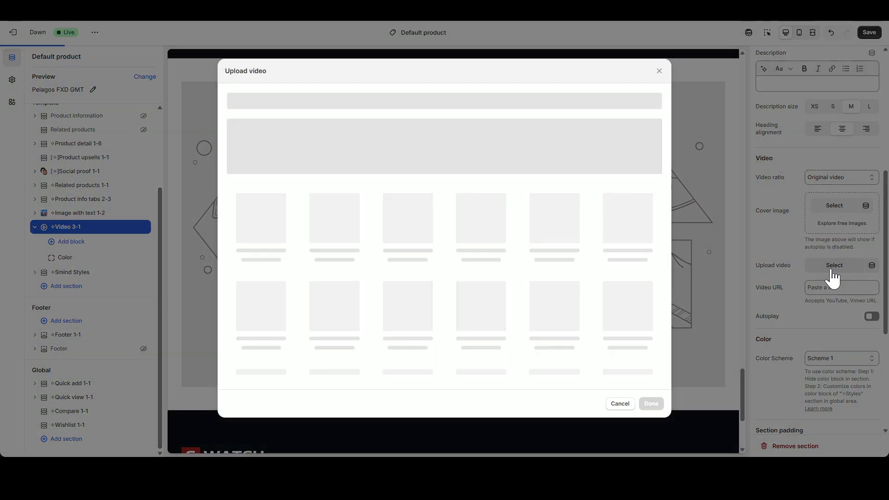
{"action": "left_click", "coordinate": [568, 250]}
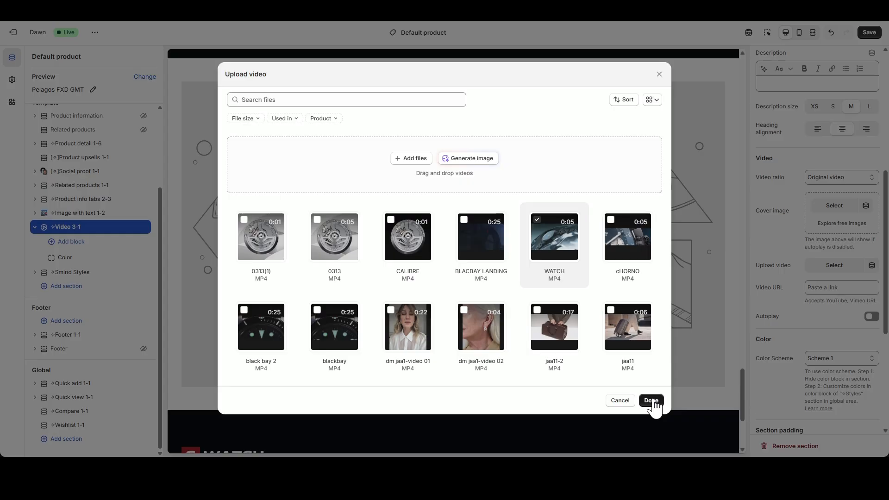
{"action": "left_click", "coordinate": [652, 401]}
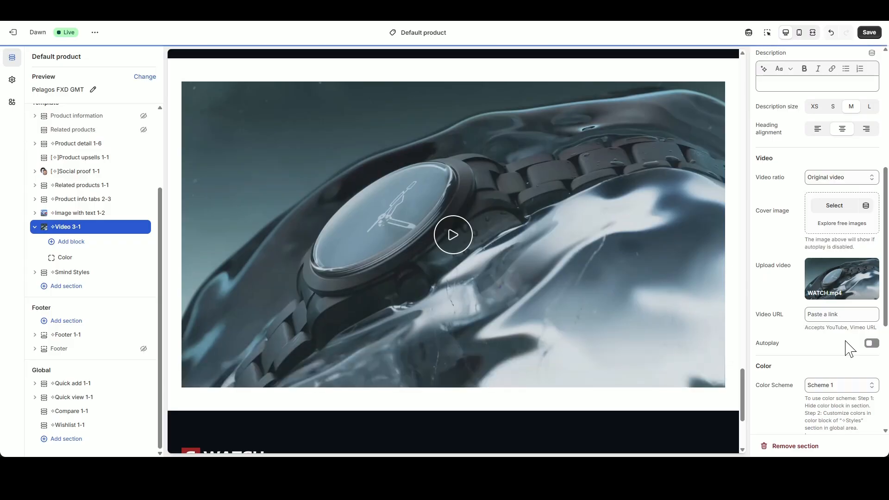
{"action": "left_click", "coordinate": [873, 345]}
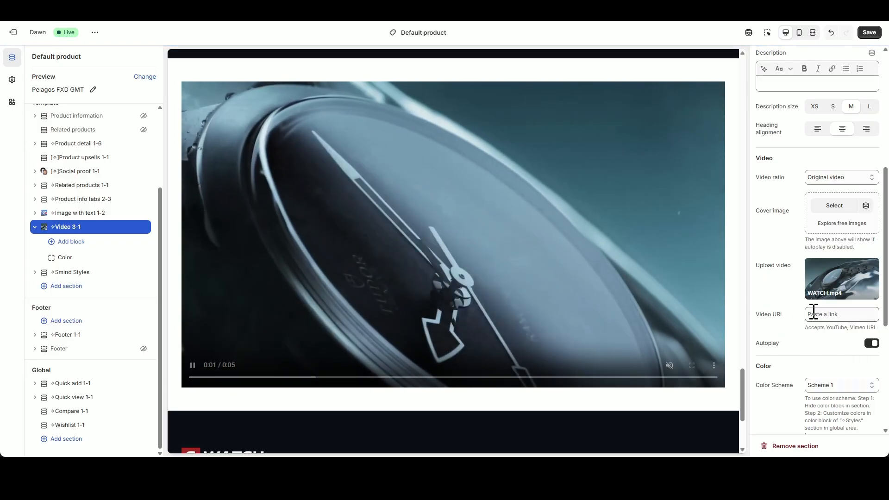
- Set the color scheme of the Video 3-1 section to Scheme 4
{"action": "scroll", "coordinate": [813, 312], "scroll_direction": "down", "scroll_amount": 2}
{"action": "left_click", "coordinate": [829, 297]}
{"action": "left_click", "coordinate": [828, 343]}
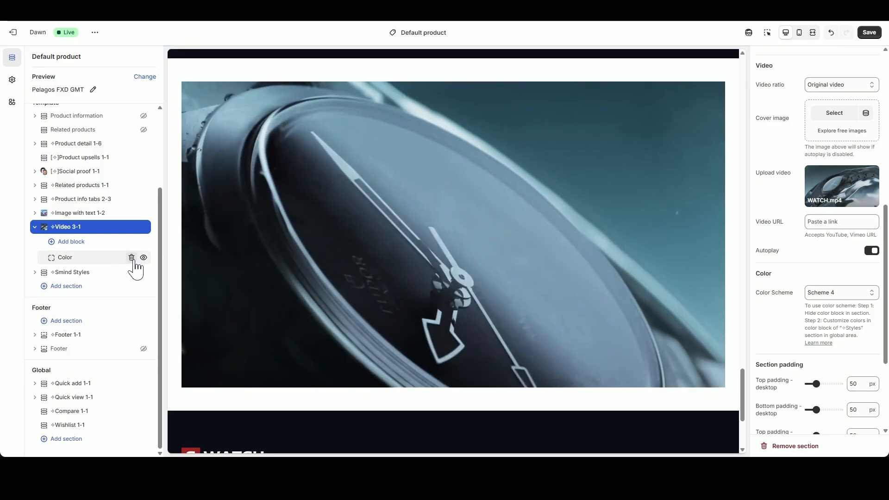
- Delete the Color block of the Video 3-1 section and check the page in the mobile preview
{"action": "left_click", "coordinate": [133, 257]}
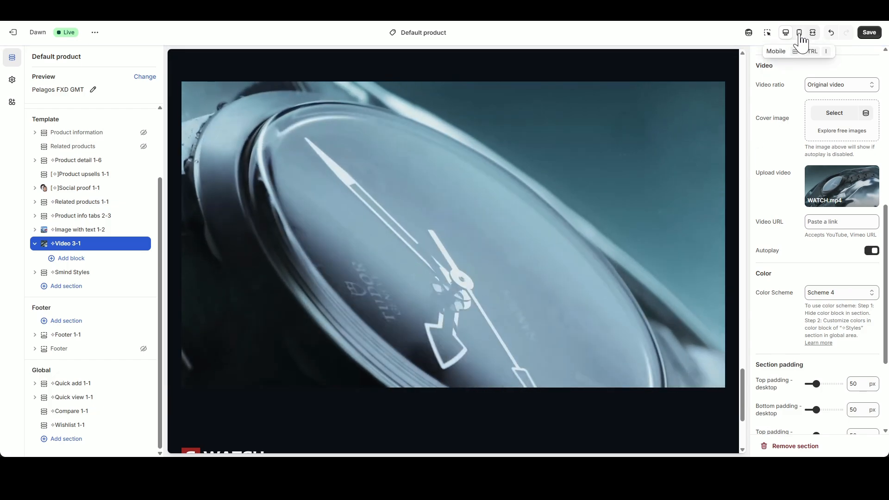
{"action": "left_click", "coordinate": [800, 36]}
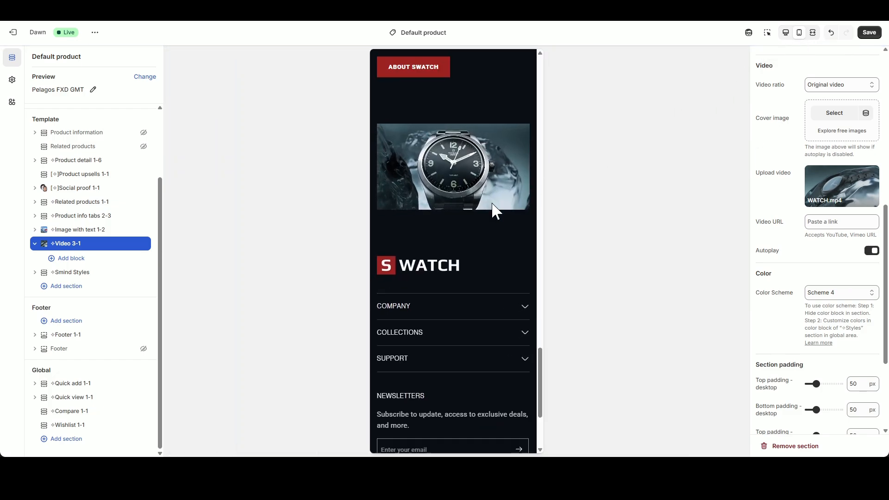
{"action": "scroll", "coordinate": [473, 222], "scroll_direction": "up", "scroll_amount": 3}
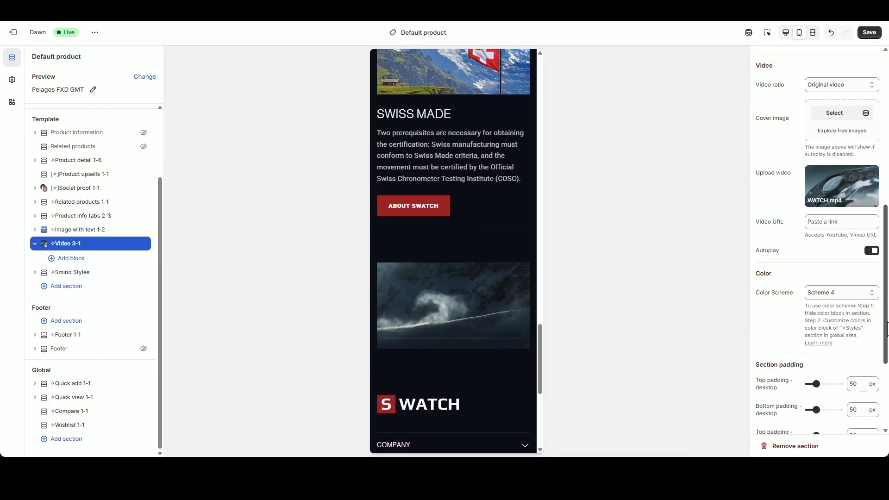
- Set the mobile top padding of the Video 3-1 section to 0 px and check its spacing below Image with text
{"action": "scroll", "coordinate": [863, 285], "scroll_direction": "down", "scroll_amount": 3}
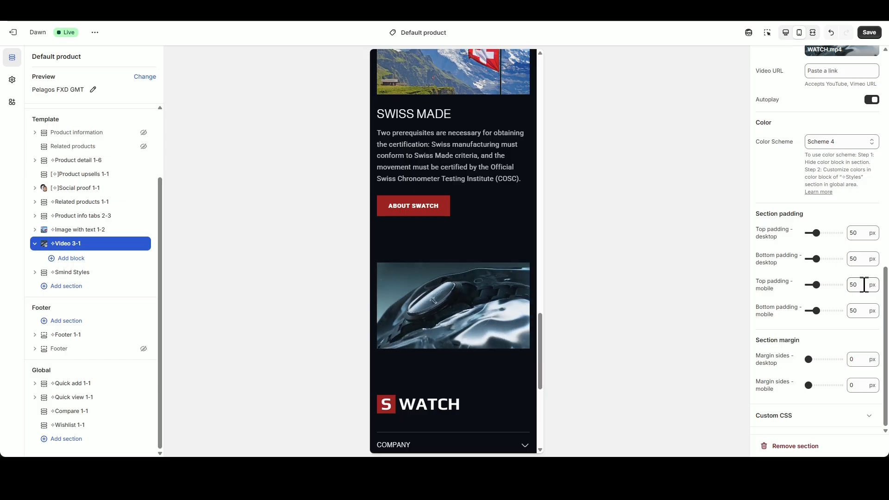
{"action": "double_click", "coordinate": [864, 284]}
{"action": "type", "text": "0"}
{"action": "left_click", "coordinate": [859, 332]}
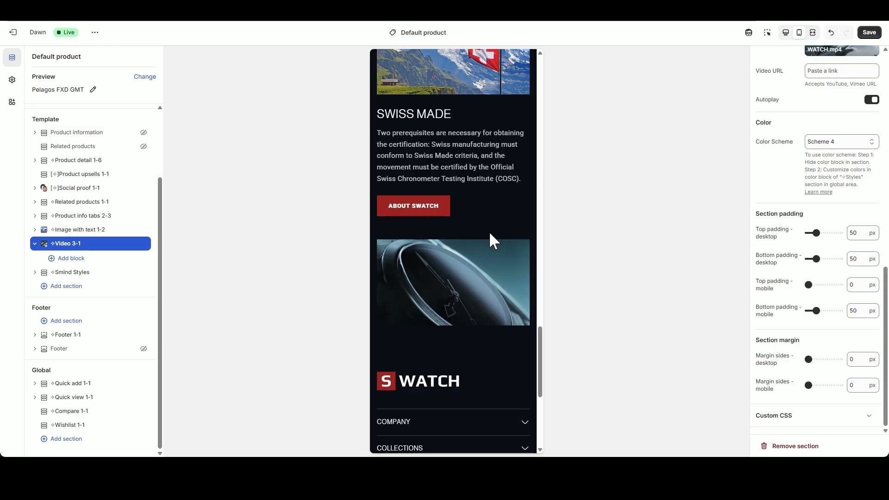
{"action": "scroll", "coordinate": [489, 233], "scroll_direction": "up", "scroll_amount": 5}
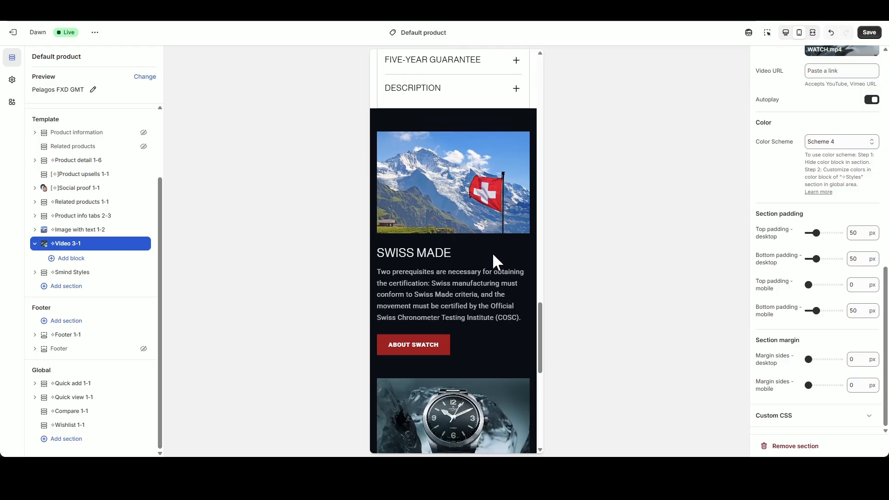
{"action": "scroll", "coordinate": [493, 255], "scroll_direction": "down", "scroll_amount": 5}
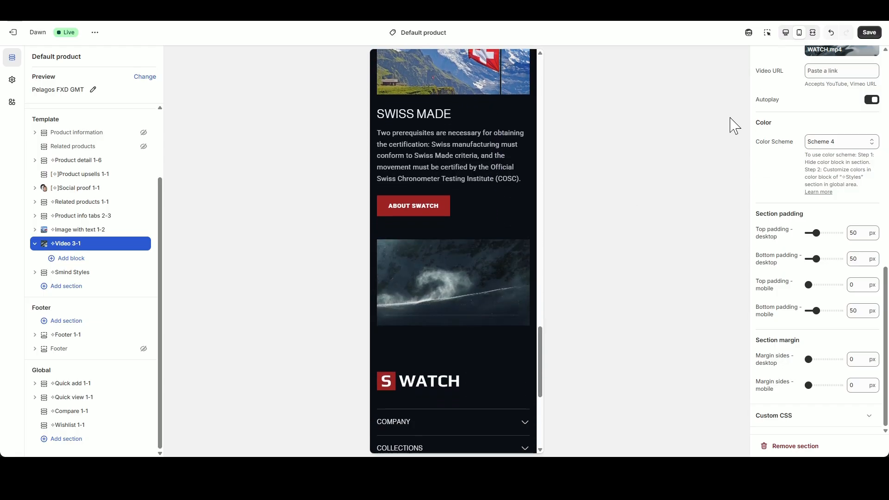
- Return to the desktop preview, save the template changes and review the video section
{"action": "left_click", "coordinate": [785, 33]}
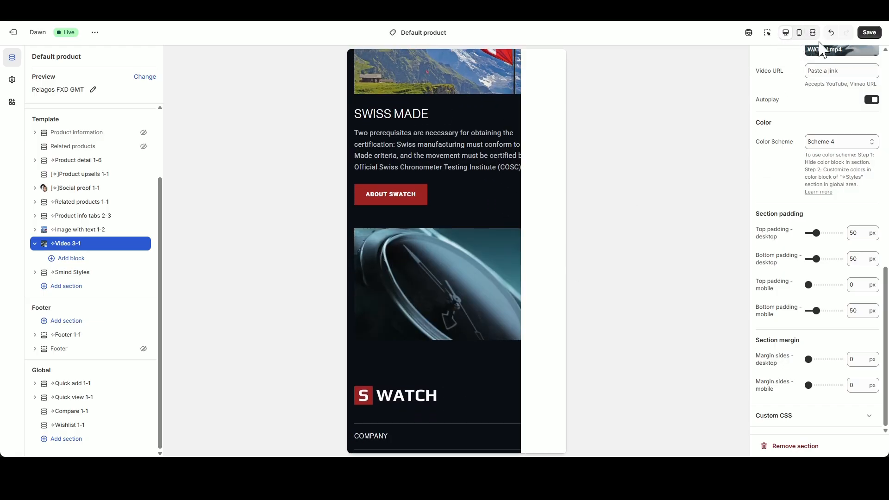
{"action": "left_click", "coordinate": [869, 33]}
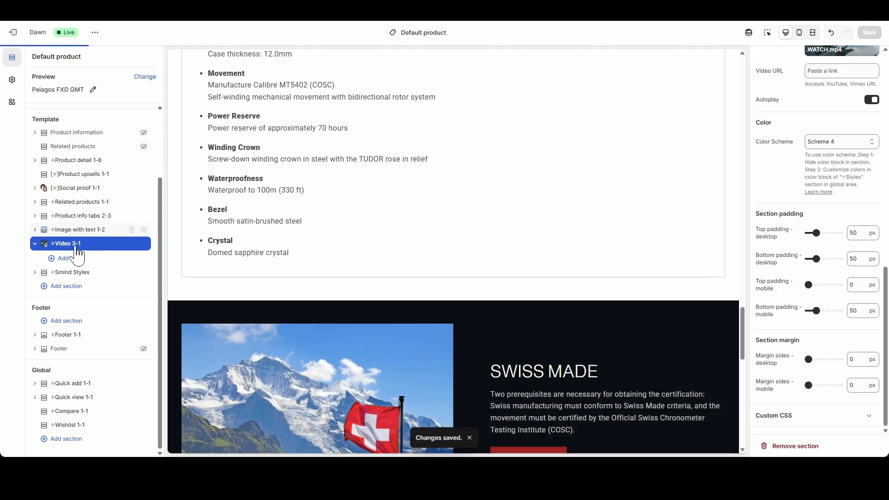
{"action": "scroll", "coordinate": [826, 265], "scroll_direction": "up", "scroll_amount": 11}
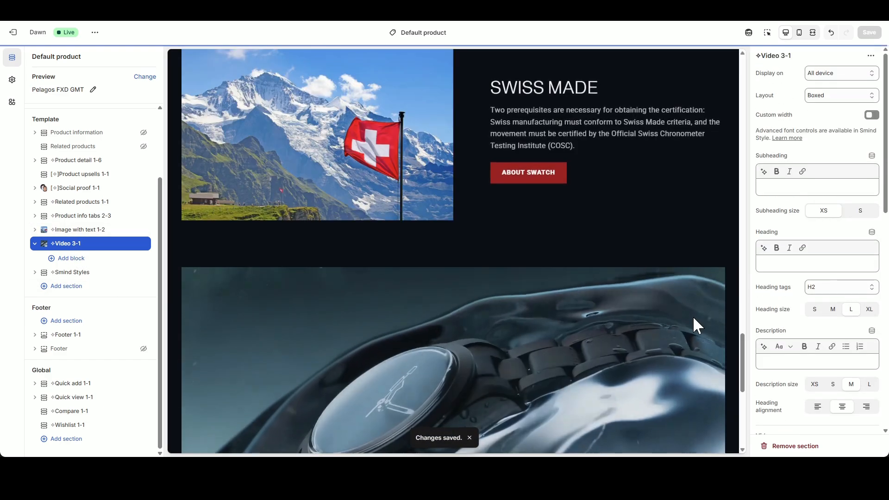
{"action": "scroll", "coordinate": [650, 325], "scroll_direction": "down", "scroll_amount": 8}
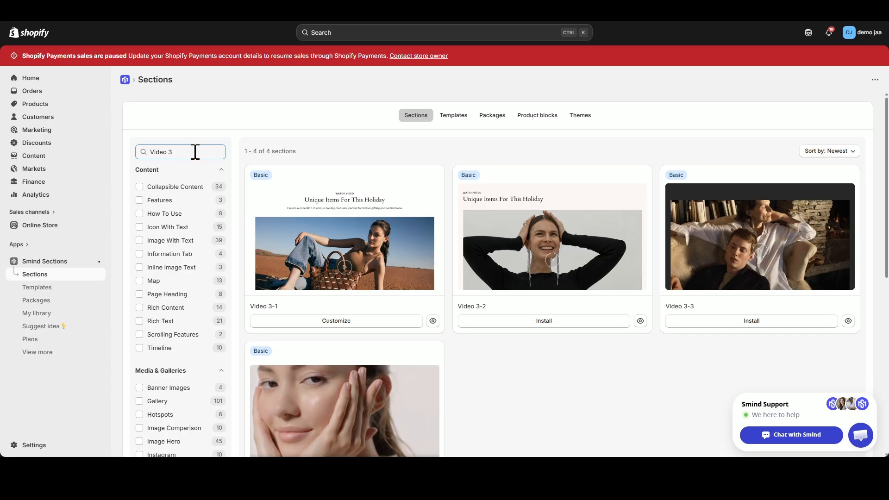
- Search the Smind Sections library for "Gallery 3" and look through the available gallery layouts
{"action": "type", "text": "Ga"}
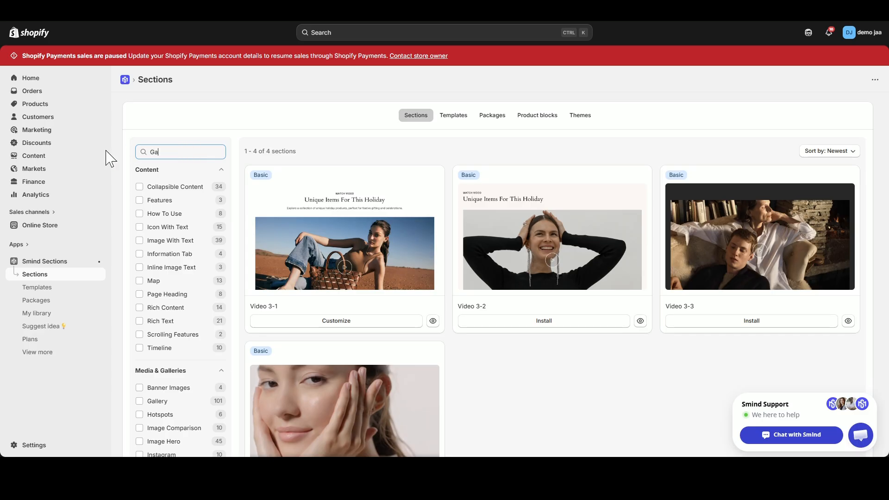
{"action": "type", "text": "llery 3"}
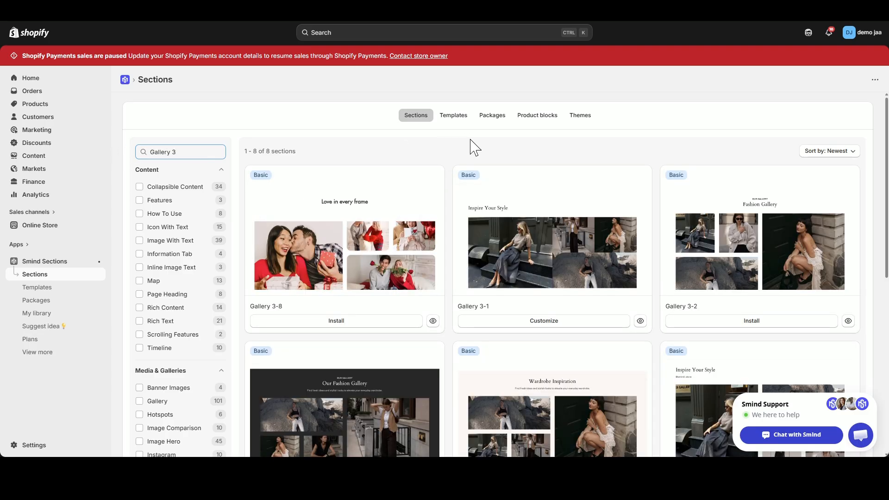
{"action": "scroll", "coordinate": [395, 238], "scroll_direction": "down", "scroll_amount": 4}
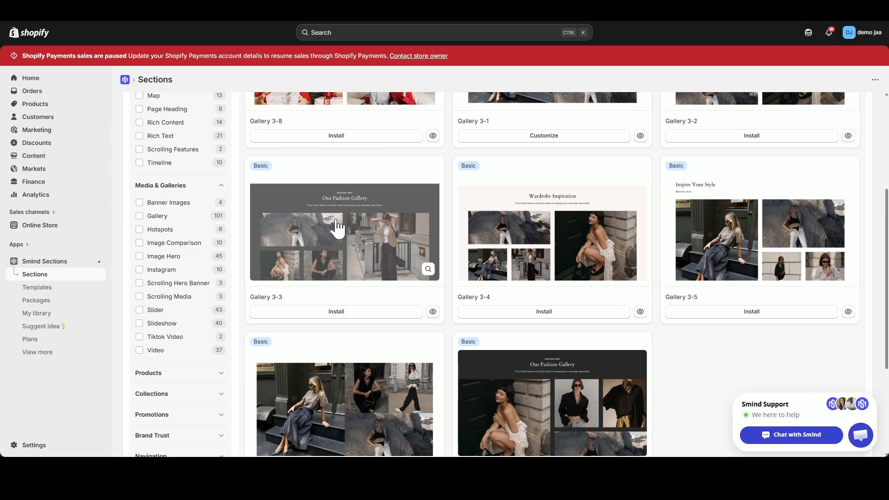
{"action": "scroll", "coordinate": [438, 258], "scroll_direction": "down", "scroll_amount": 4}
{"action": "scroll", "coordinate": [467, 264], "scroll_direction": "up", "scroll_amount": 8}
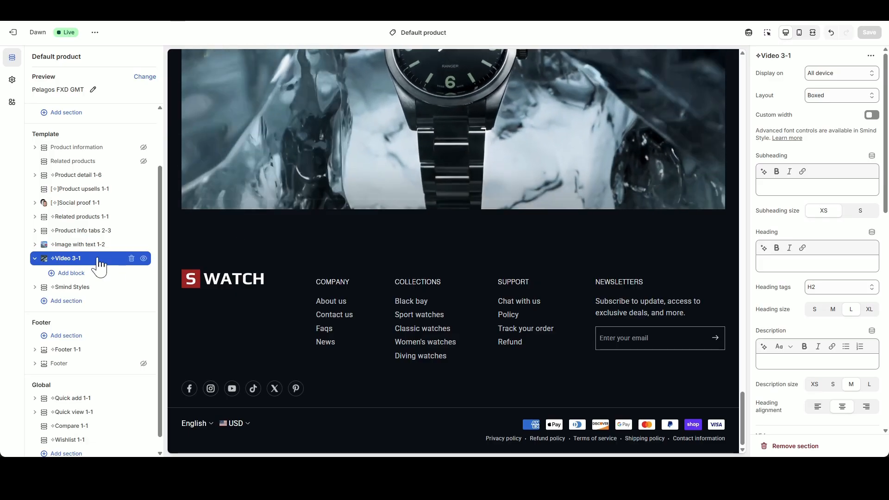
- In the theme editor, search for "Gallery 3" and add the Gallery 3-1 section directly below Video 3-1
{"action": "left_click", "coordinate": [98, 259]}
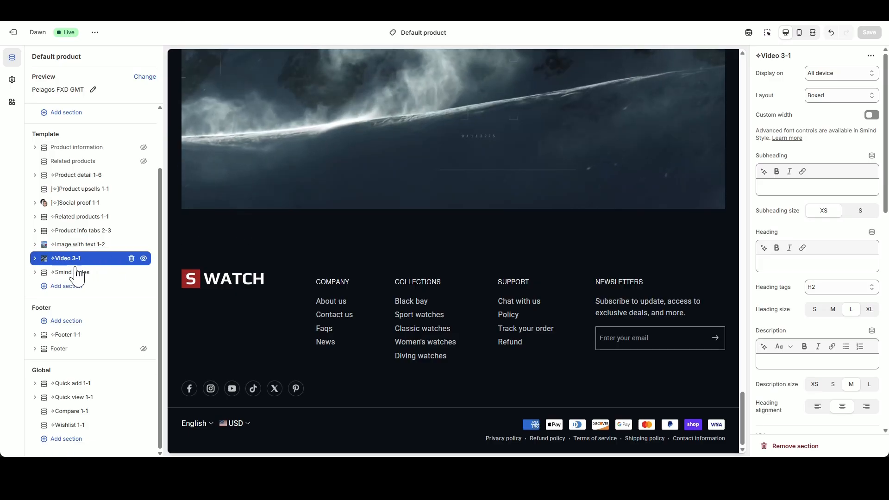
{"action": "left_click", "coordinate": [95, 267]}
{"action": "type", "text": "Gal"}
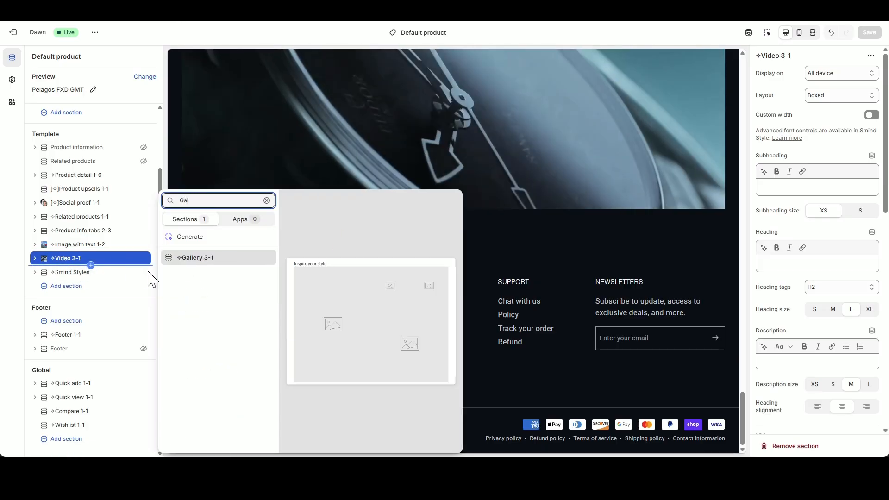
{"action": "type", "text": "lery 3"}
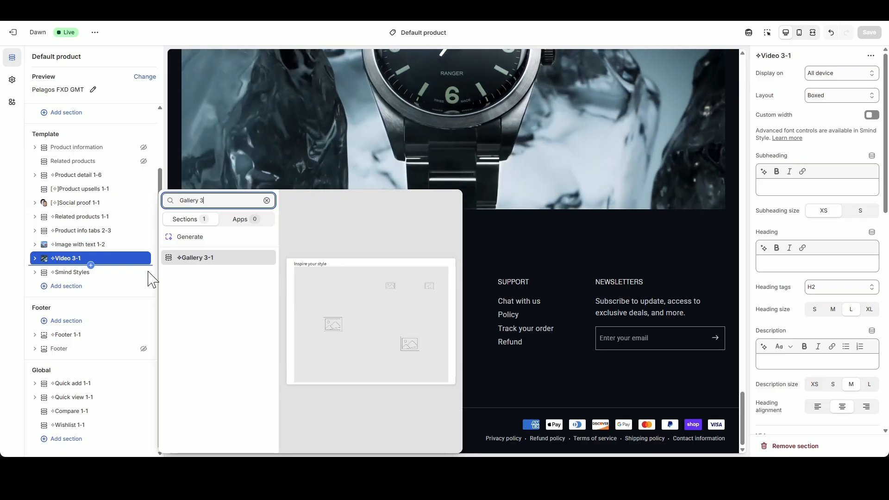
{"action": "left_click", "coordinate": [192, 262]}
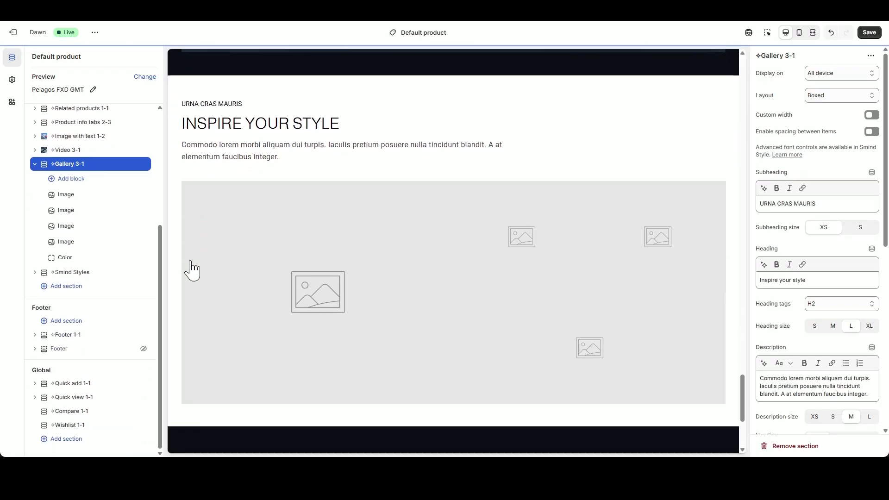
- Set the gallery's subheading to "WATCH GALLERY" and its heading to "State-of-the-art watchmaking technology and historic aesthetics"
{"action": "triple_click", "coordinate": [827, 206]}
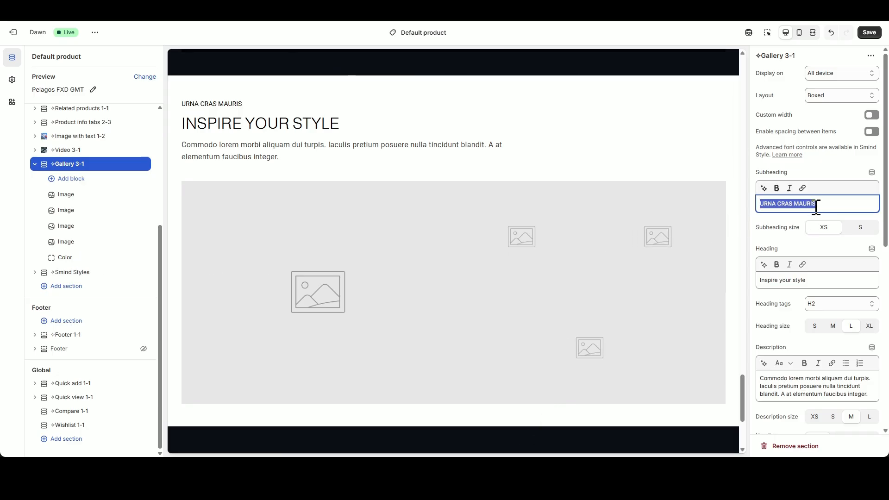
{"action": "type", "text": "WATCH GALLERY"}
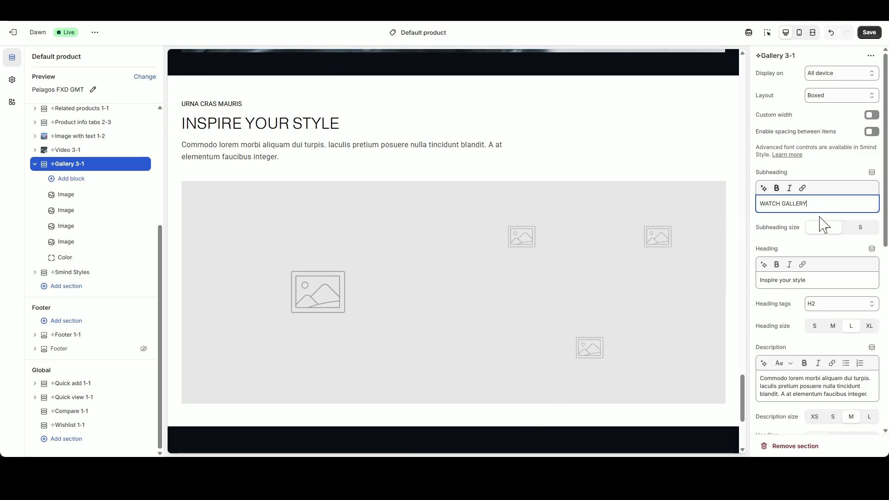
{"action": "left_click", "coordinate": [817, 280]}
{"action": "type", "text": "State-of-the-art watchmaking technology and historic aesthetics"}
{"action": "key", "text": "ctrl+a"}
{"action": "type", "text": "State-of-the-art watchmaking technology and historic aesthetics"}
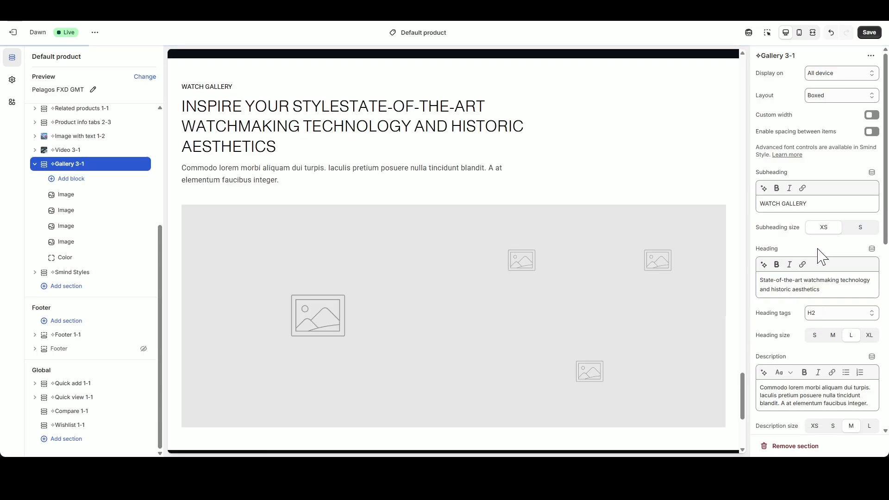
- Clear the description text of the Gallery 3-1 section and set its media height to L
{"action": "left_click", "coordinate": [839, 391]}
{"action": "key", "text": "ctrl+a"}
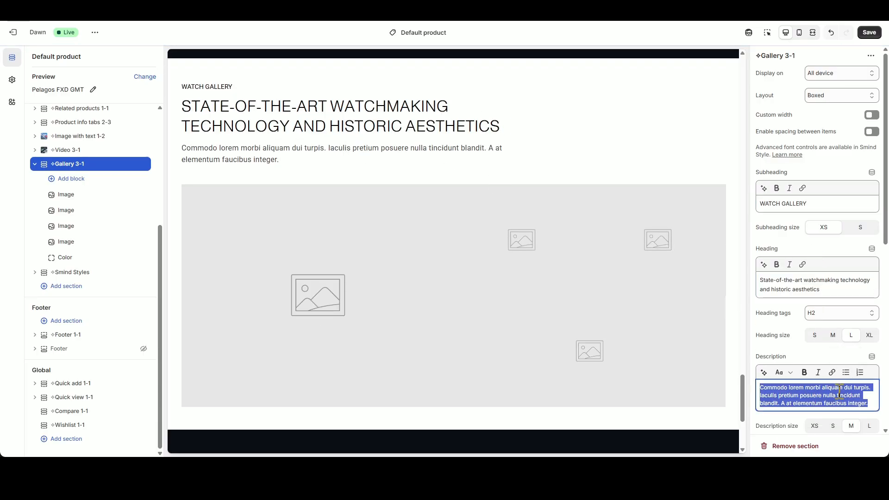
{"action": "key", "text": "BackSpace"}
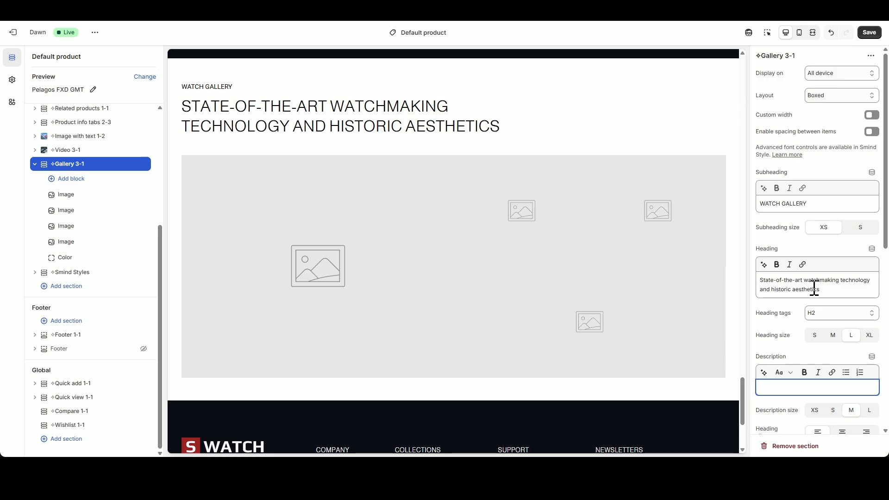
{"action": "scroll", "coordinate": [828, 306], "scroll_direction": "down", "scroll_amount": 5}
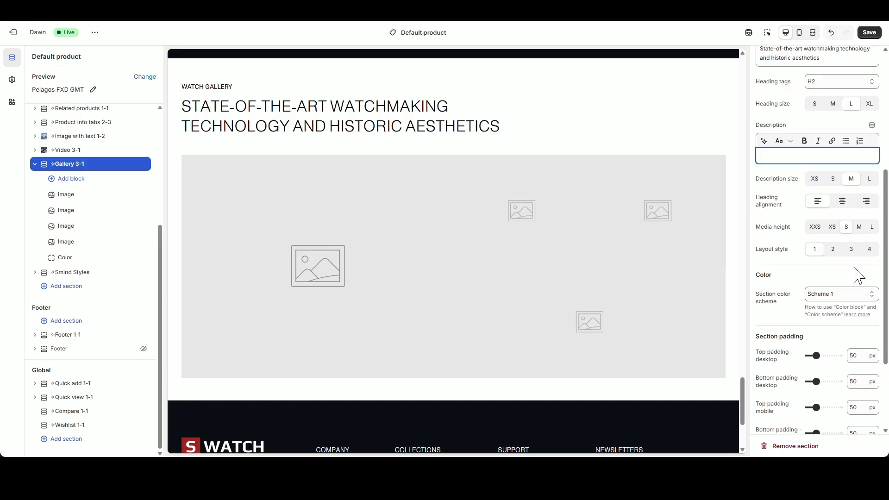
{"action": "left_click", "coordinate": [873, 229]}
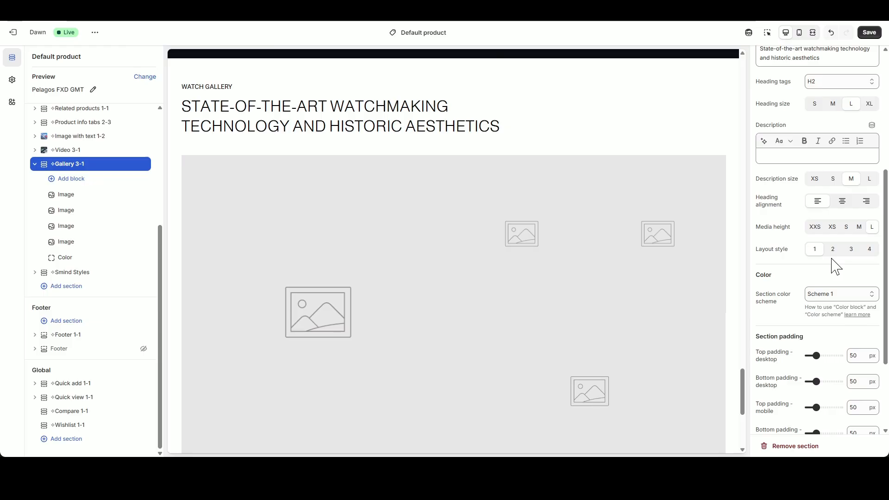
- Set the section color scheme of Gallery 3-1 to Scheme 4 and delete its Color block
{"action": "scroll", "coordinate": [833, 265], "scroll_direction": "down", "scroll_amount": 2}
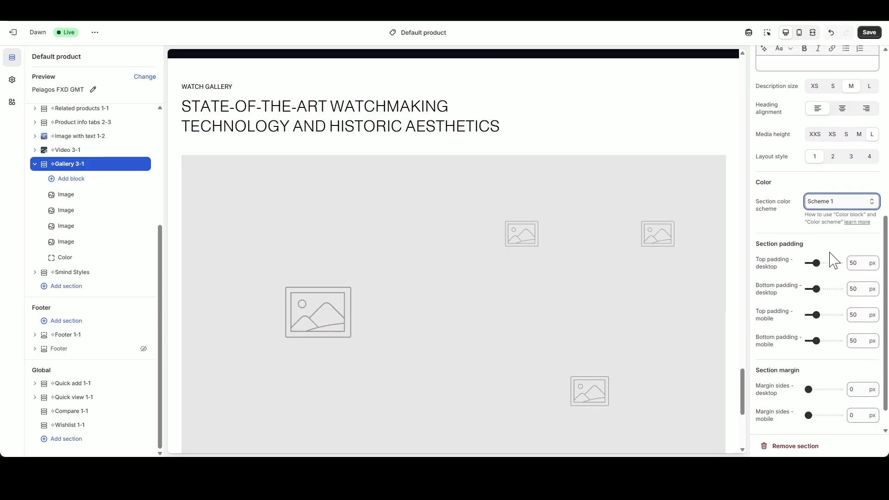
{"action": "left_click", "coordinate": [829, 249]}
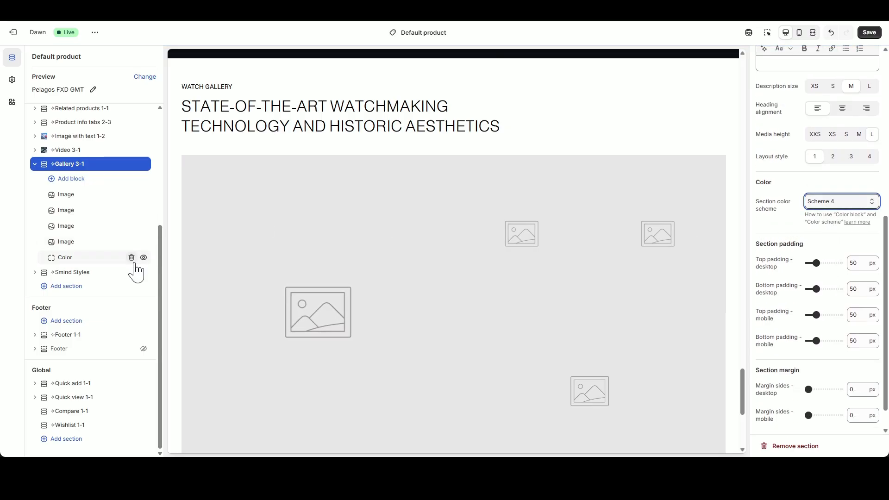
{"action": "left_click", "coordinate": [133, 259]}
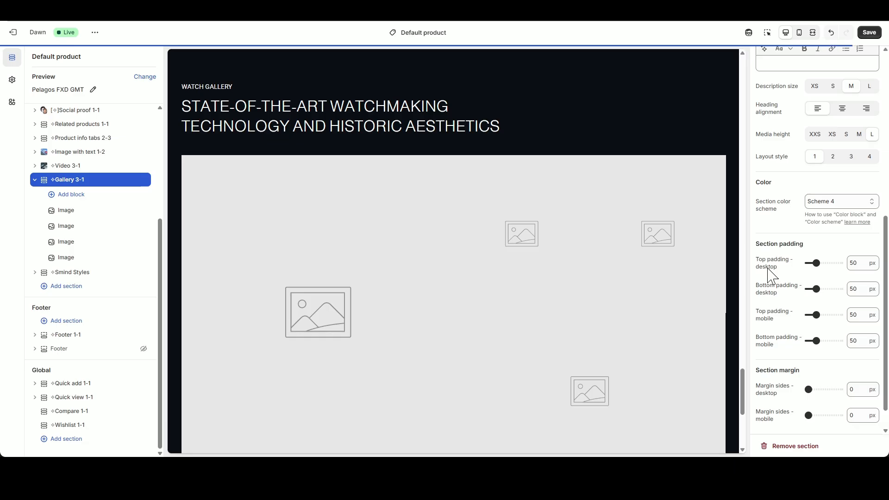
{"action": "scroll", "coordinate": [588, 276], "scroll_direction": "up", "scroll_amount": 2}
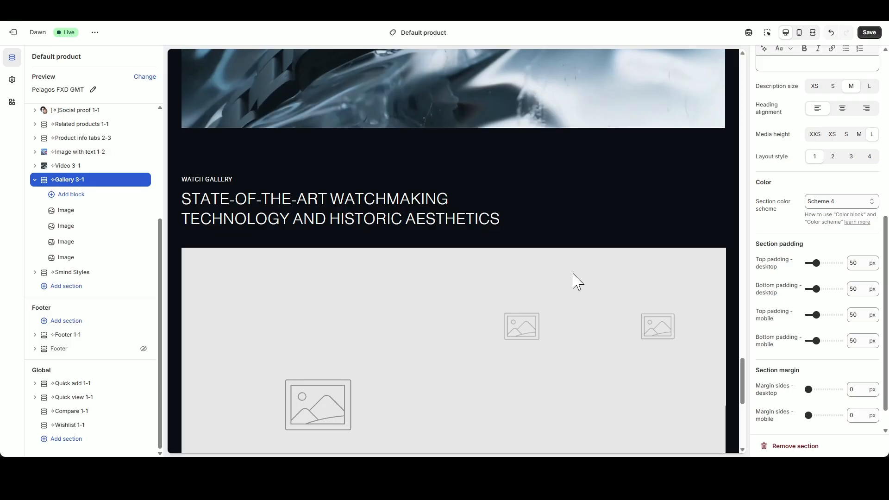
- Assign the image Gallery_1_SW to the first Image block of Gallery 3-1
{"action": "left_click", "coordinate": [65, 211]}
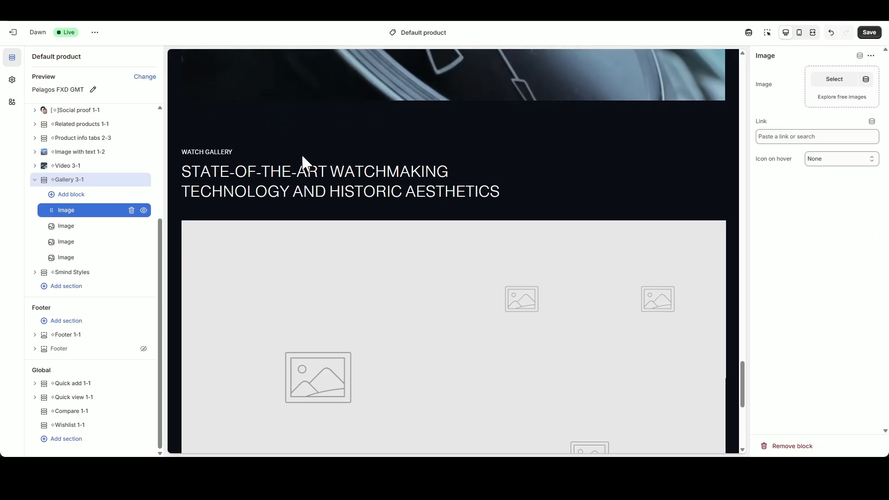
{"action": "left_click", "coordinate": [844, 85]}
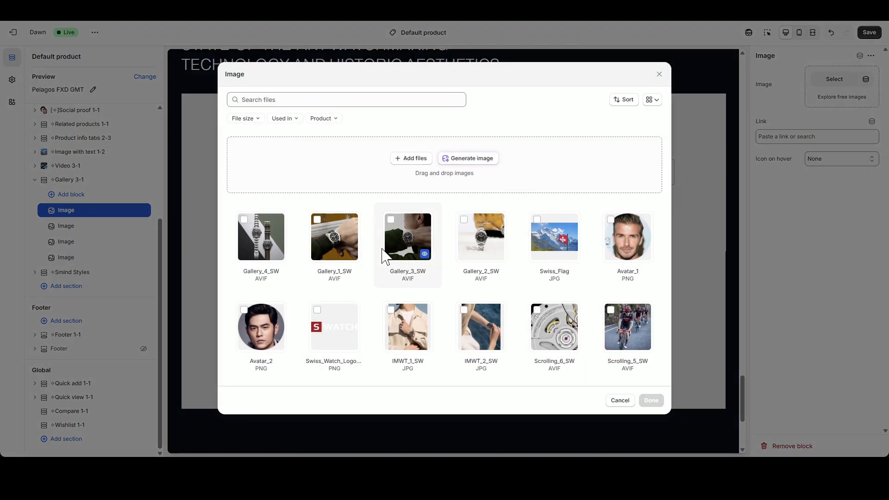
{"action": "left_click", "coordinate": [334, 237]}
{"action": "left_click", "coordinate": [651, 400]}
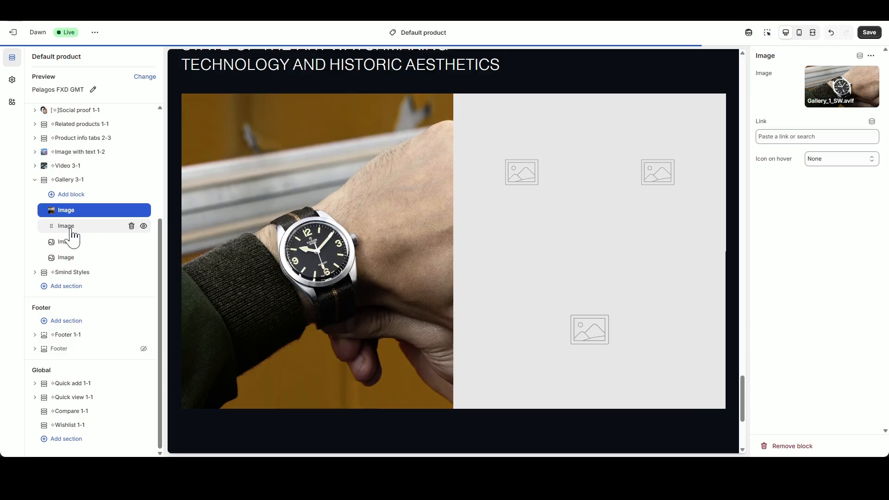
- Assign the image Gallery_2_SW to the second Image block of Gallery 3-1
{"action": "left_click", "coordinate": [71, 227]}
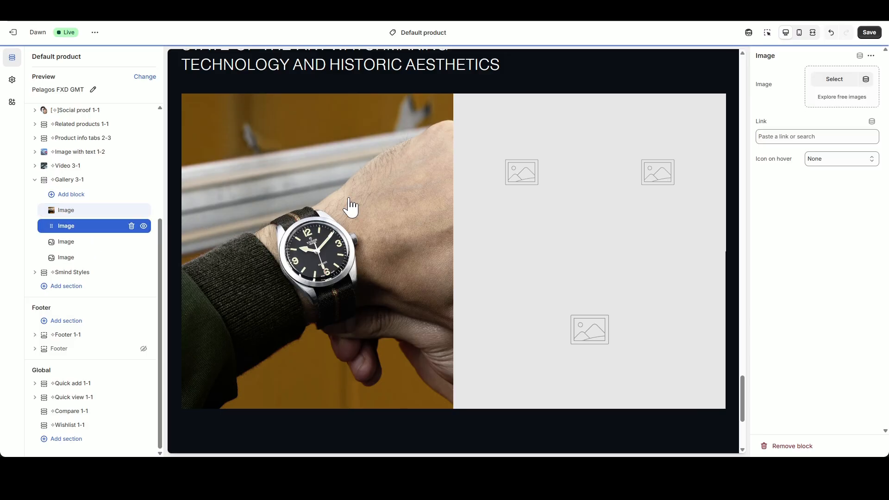
{"action": "left_click", "coordinate": [834, 80]}
{"action": "left_click", "coordinate": [424, 248]}
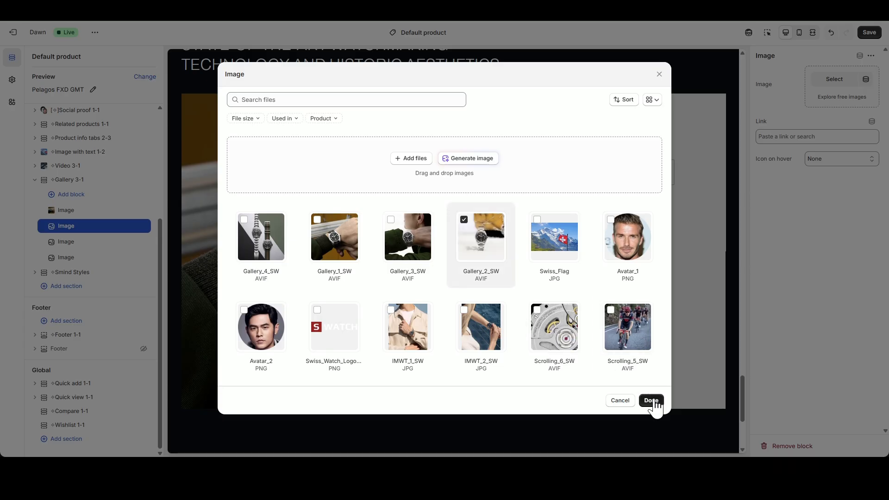
{"action": "left_click", "coordinate": [650, 400]}
- Assign the image Gallery_3_SW to the third Image block of Gallery 3-1
{"action": "left_click", "coordinate": [73, 246]}
{"action": "left_click", "coordinate": [833, 80]}
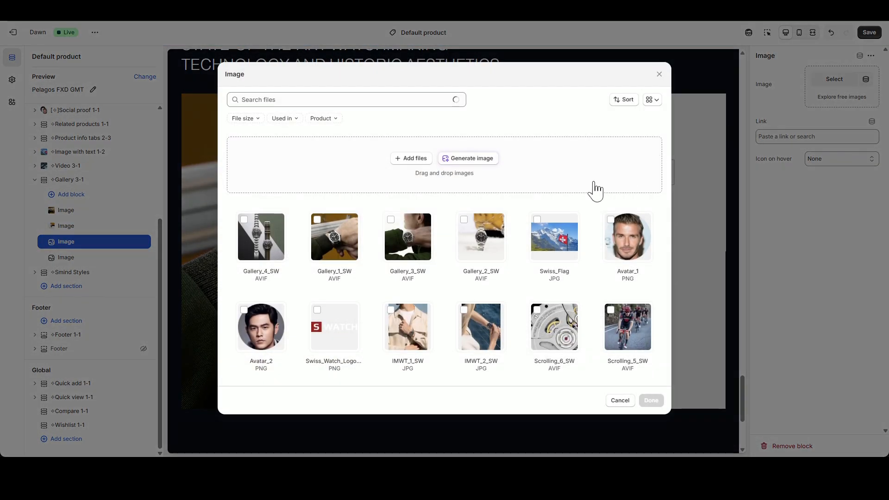
{"action": "left_click", "coordinate": [407, 238]}
{"action": "left_click", "coordinate": [650, 400]}
- Assign the image Gallery_4_SW to the fourth Image block of Gallery 3-1
{"action": "left_click", "coordinate": [133, 256]}
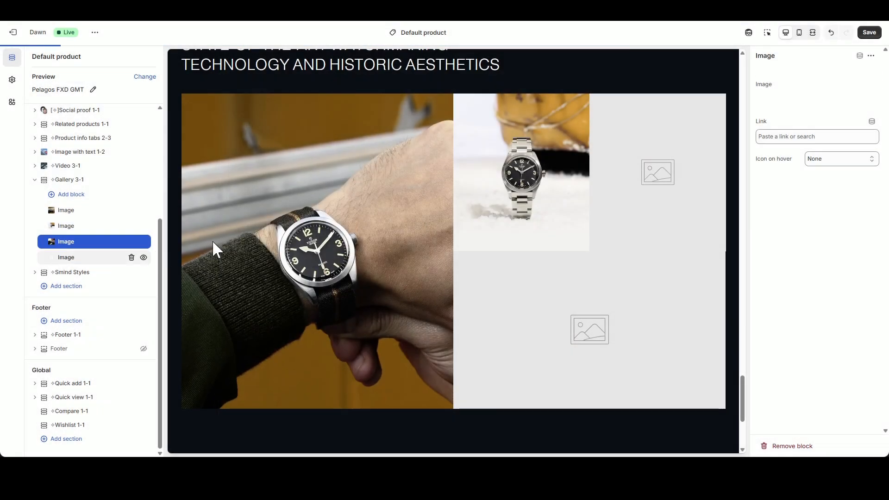
{"action": "left_click", "coordinate": [837, 82]}
{"action": "left_click", "coordinate": [272, 245]}
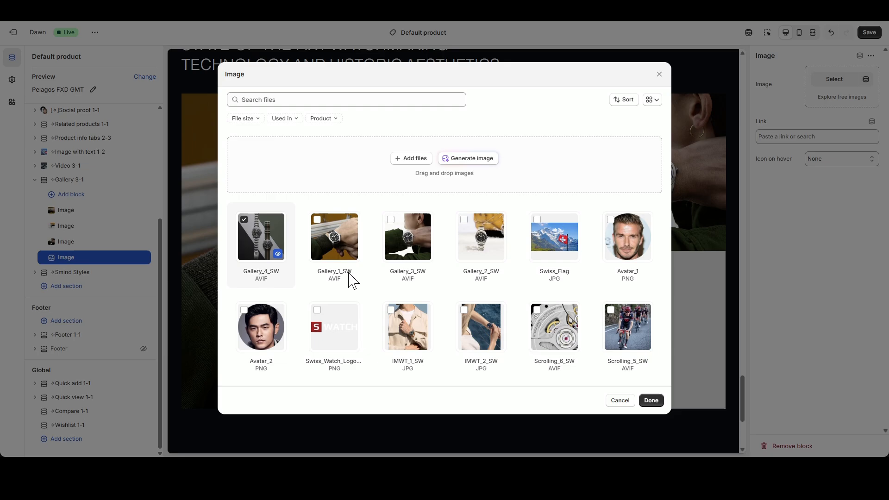
{"action": "left_click", "coordinate": [654, 404]}
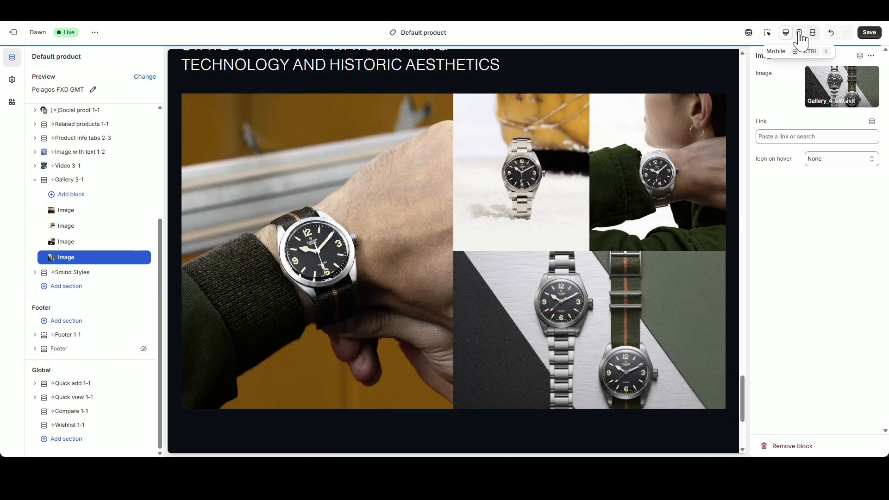
- Check the gallery in the fullscreen and mobile previews and set Gallery 3-1's mobile top padding to 0 px
{"action": "left_click", "coordinate": [813, 33]}
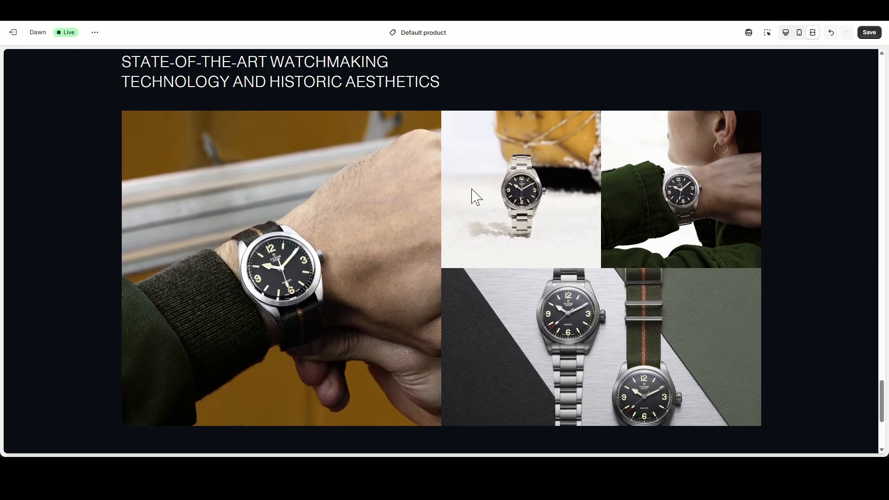
{"action": "left_click", "coordinate": [798, 33]}
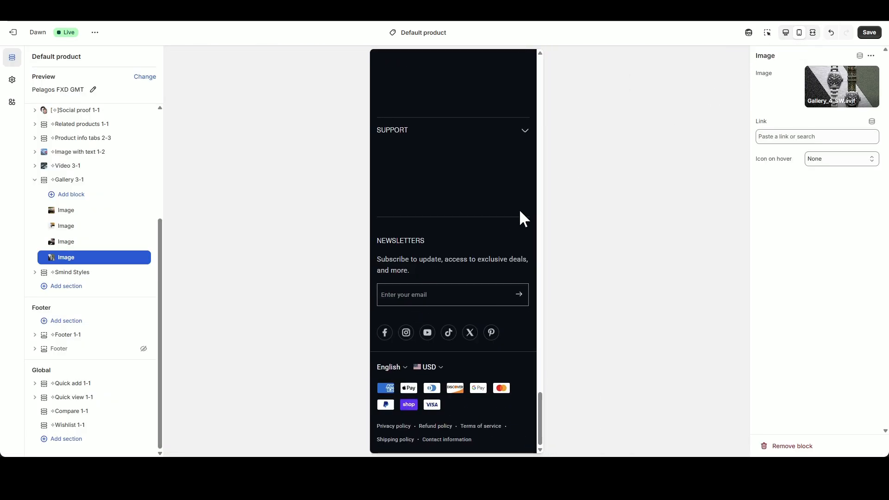
{"action": "scroll", "coordinate": [489, 244], "scroll_direction": "up", "scroll_amount": 4}
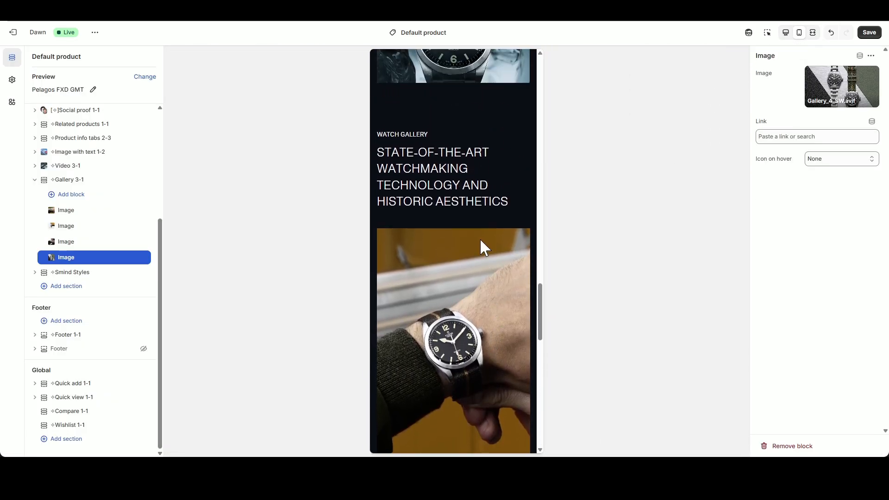
{"action": "scroll", "coordinate": [435, 231], "scroll_direction": "up", "scroll_amount": 1}
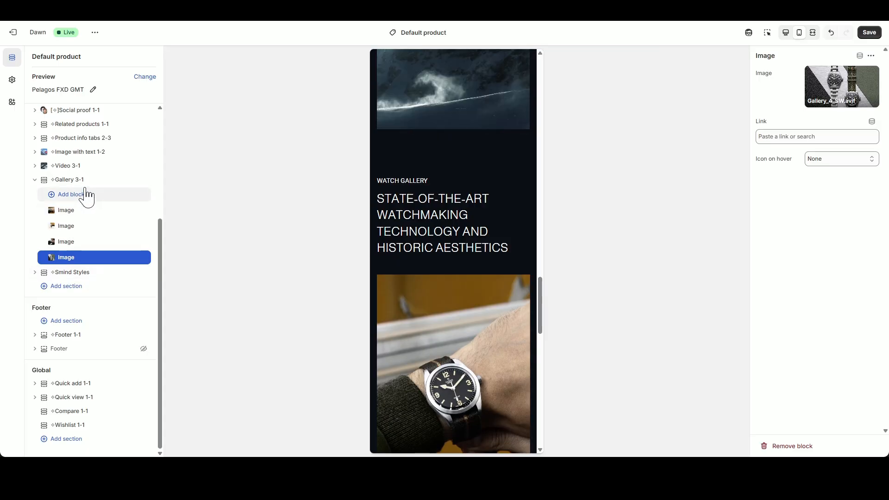
{"action": "left_click", "coordinate": [70, 179]}
{"action": "scroll", "coordinate": [859, 293], "scroll_direction": "down", "scroll_amount": 10}
{"action": "double_click", "coordinate": [855, 284]}
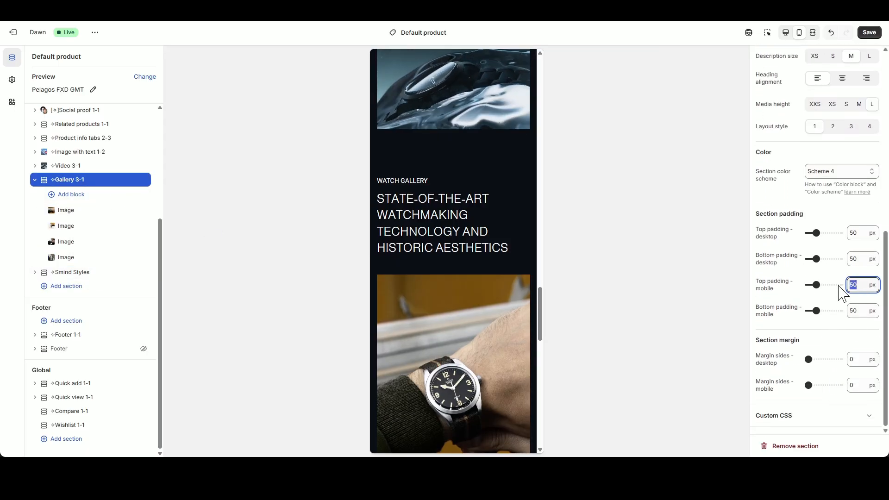
{"action": "type", "text": "0"}
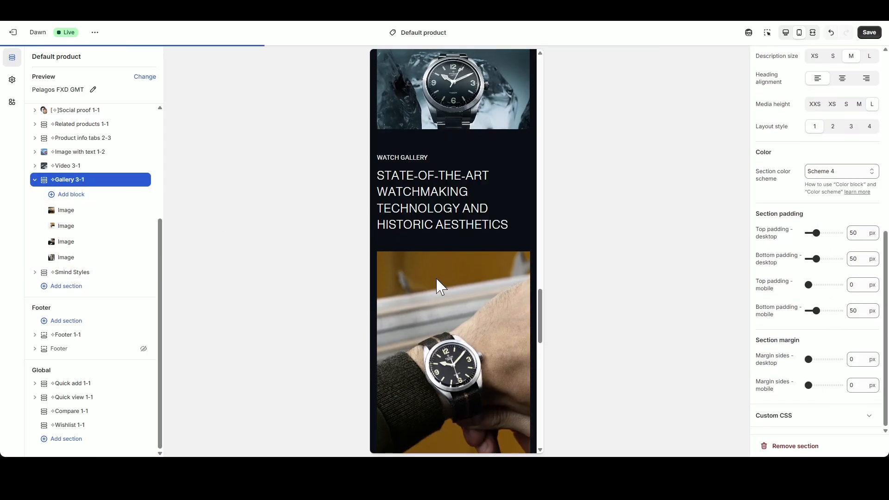
- Return to the desktop preview and save the default product template
{"action": "scroll", "coordinate": [447, 285], "scroll_direction": "up", "scroll_amount": 4}
{"action": "left_click", "coordinate": [786, 34]}
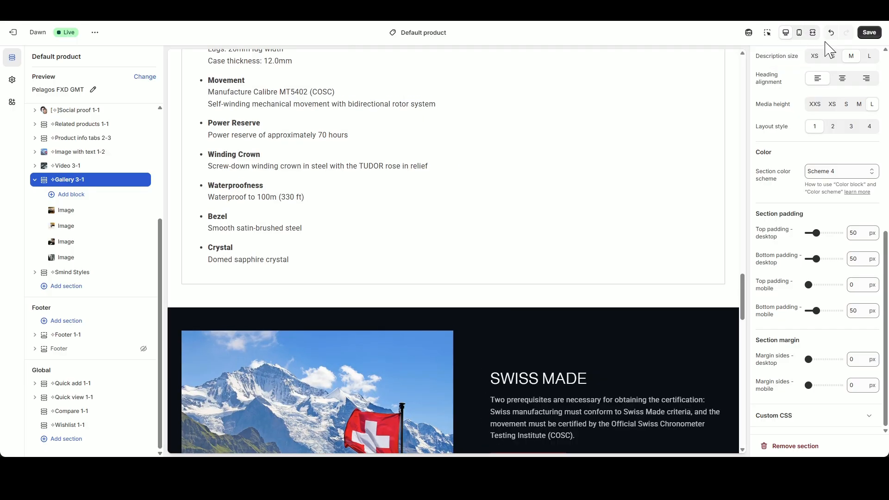
{"action": "left_click", "coordinate": [868, 32]}
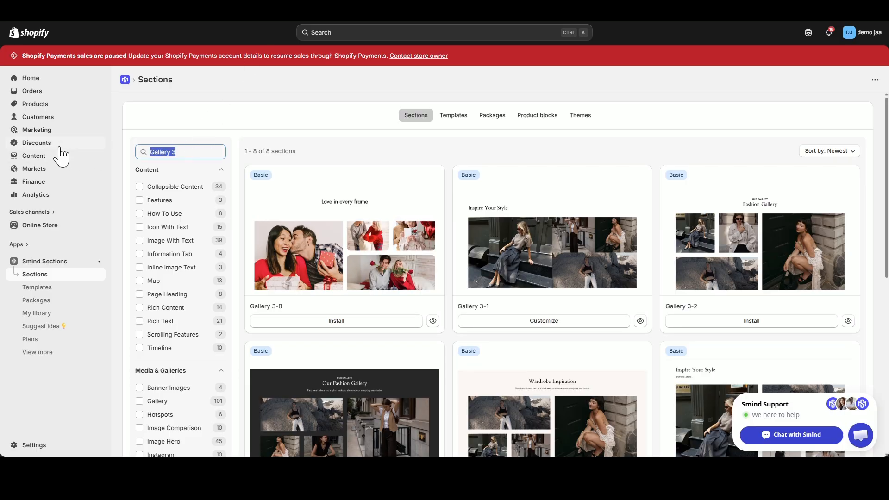
- Switch to the Smind Sections library and compare the Collapsible Content designs of series 5, 3 and 1
{"action": "type", "text": "Co"}
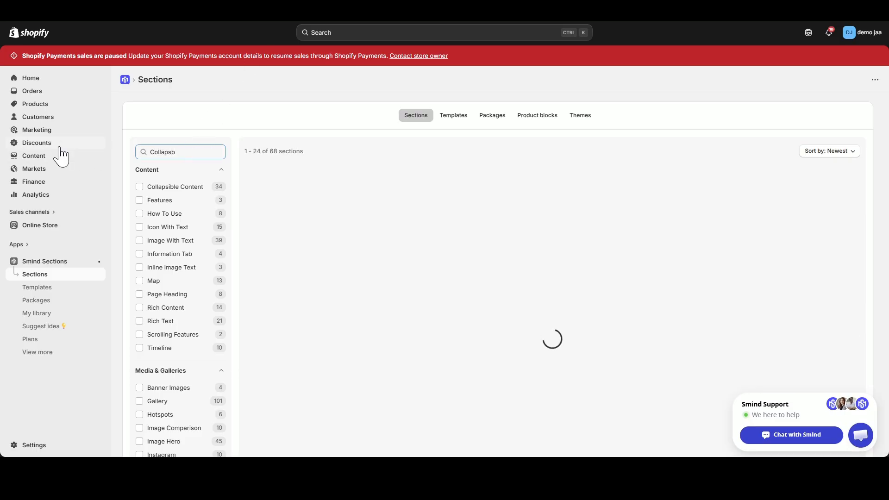
{"action": "type", "text": "llapsible Content "}
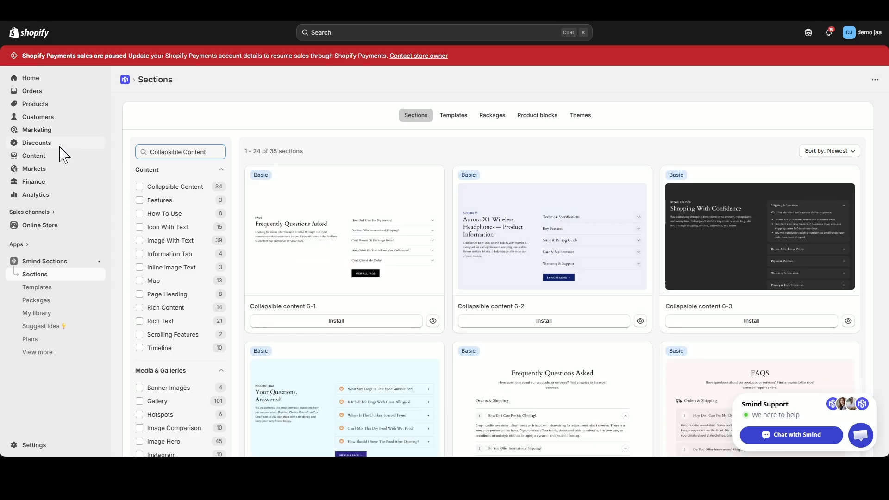
{"action": "type", "text": "5"}
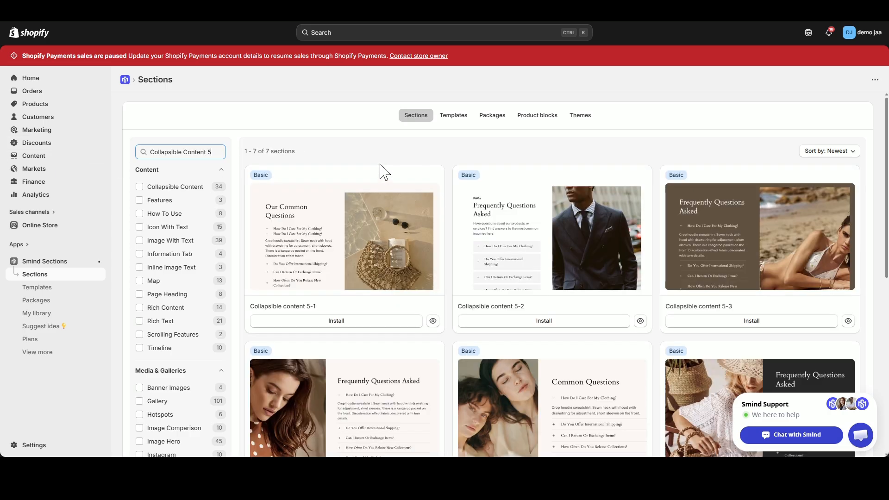
{"action": "key", "text": "BackSpace"}
{"action": "type", "text": "3"}
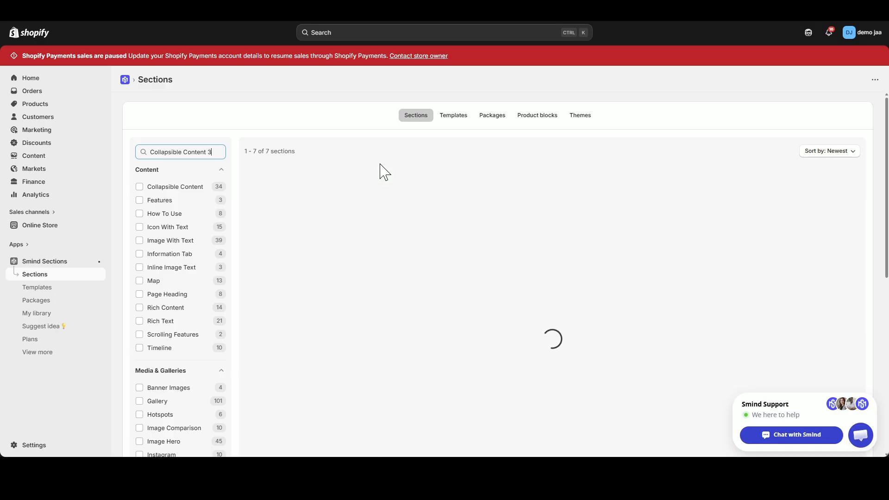
{"action": "scroll", "coordinate": [538, 268], "scroll_direction": "down", "scroll_amount": 1}
{"action": "scroll", "coordinate": [538, 268], "scroll_direction": "down", "scroll_amount": 2}
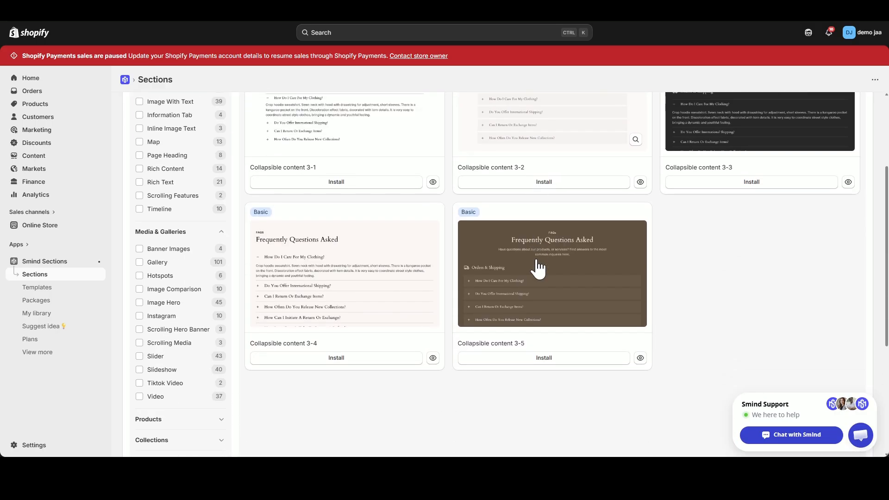
{"action": "scroll", "coordinate": [539, 268], "scroll_direction": "up", "scroll_amount": 2}
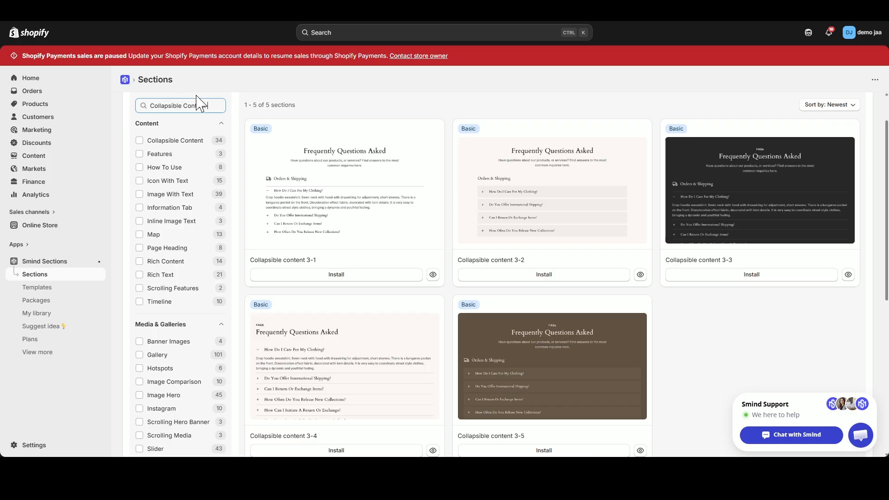
{"action": "key", "text": "BackSpace"}
{"action": "type", "text": "1"}
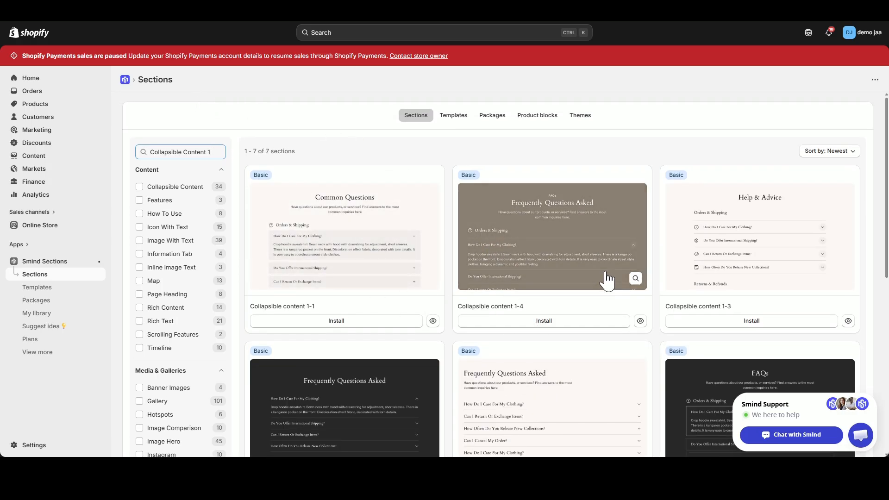
{"action": "scroll", "coordinate": [356, 232], "scroll_direction": "down", "scroll_amount": 3}
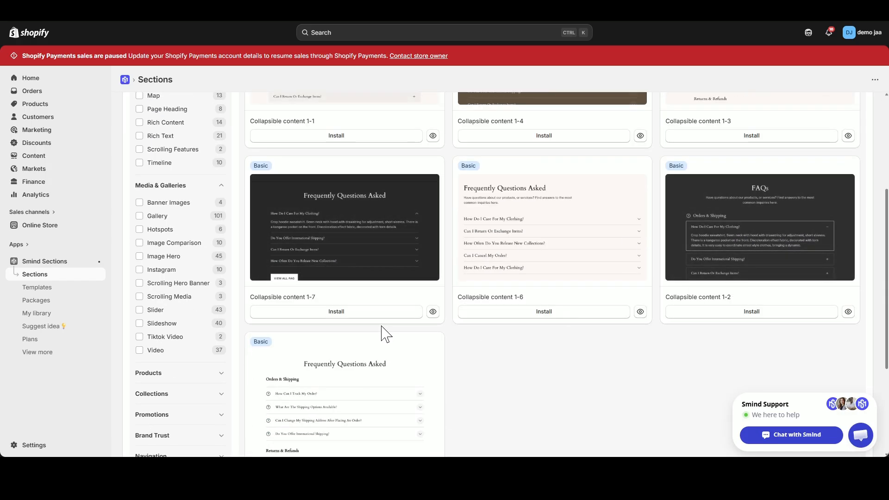
{"action": "scroll", "coordinate": [384, 334], "scroll_direction": "up", "scroll_amount": 3}
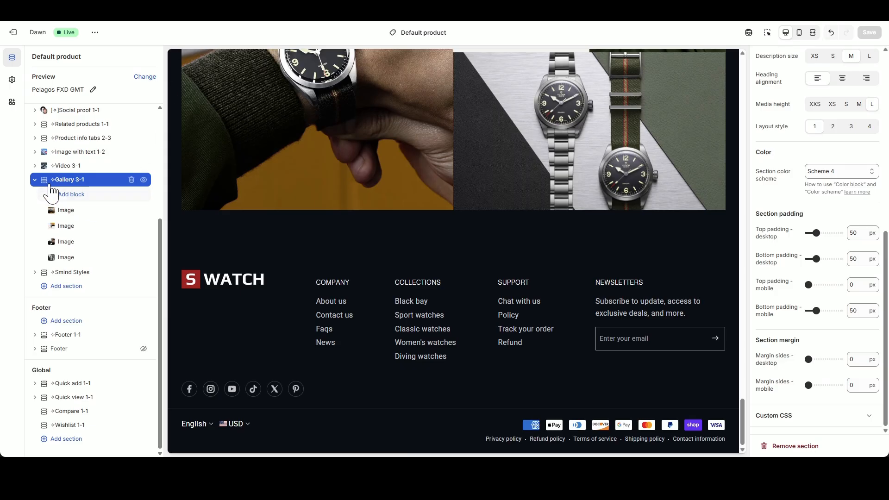
- Back in the theme editor, add the Collapsible content 1-5 section directly below Gallery 3-1
{"action": "left_click", "coordinate": [36, 180]}
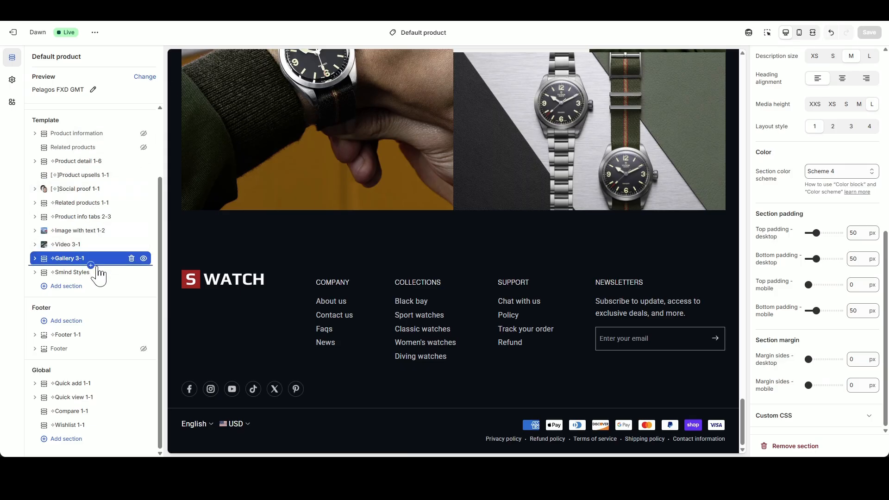
{"action": "left_click", "coordinate": [91, 265]}
{"action": "type", "text": "Collap"}
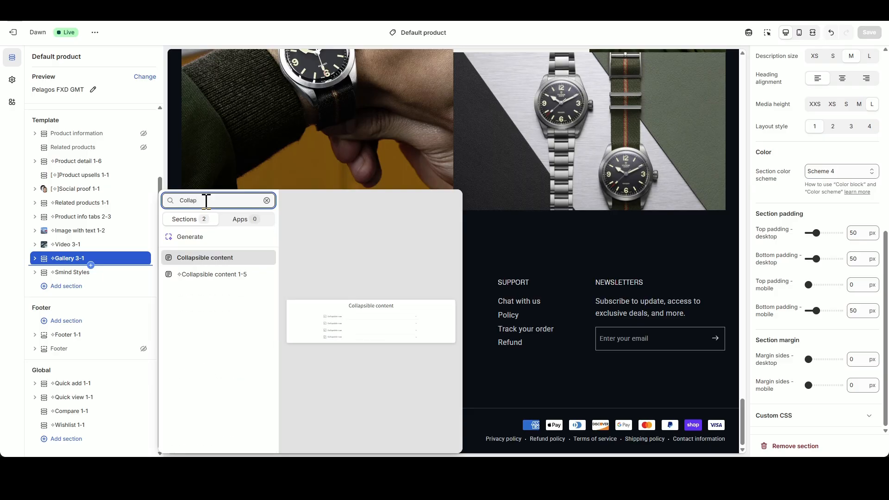
{"action": "left_click", "coordinate": [199, 274]}
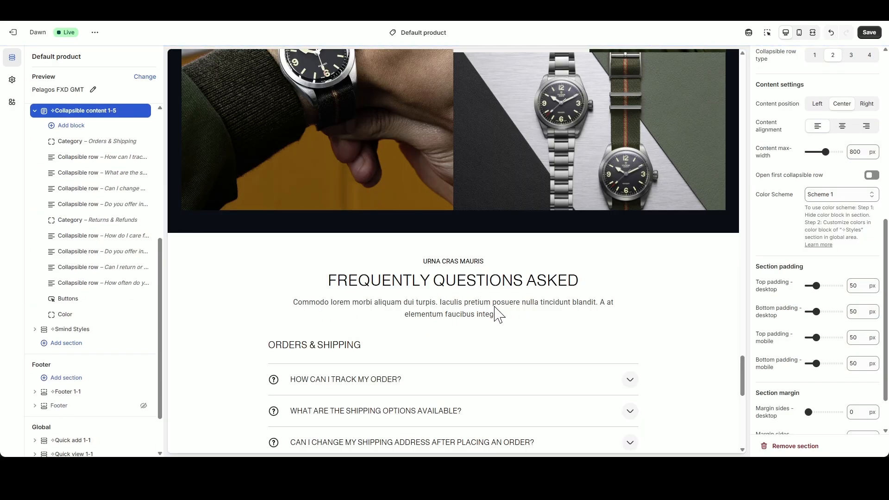
- Clear the subheading and description text of the Collapsible content 1-5 section
{"action": "scroll", "coordinate": [839, 227], "scroll_direction": "up", "scroll_amount": 6}
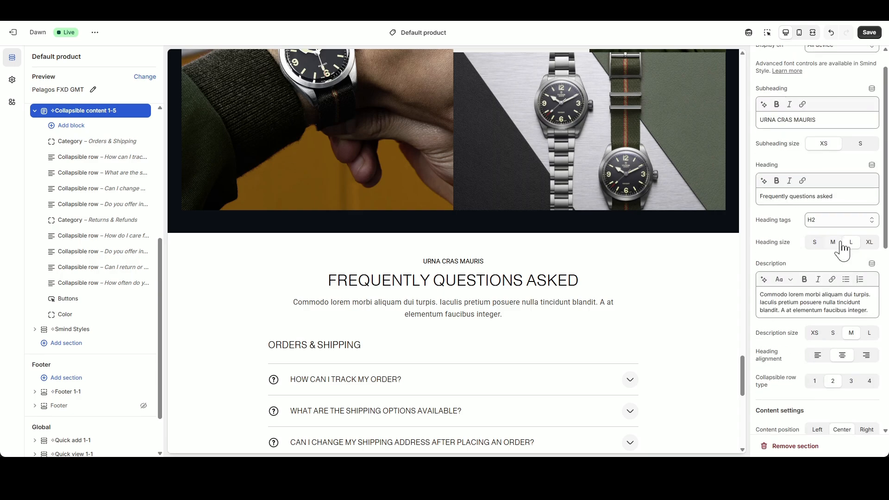
{"action": "scroll", "coordinate": [843, 250], "scroll_direction": "up", "scroll_amount": 1}
{"action": "triple_click", "coordinate": [826, 148]}
{"action": "key", "text": "BackSpace"}
{"action": "triple_click", "coordinate": [834, 331]}
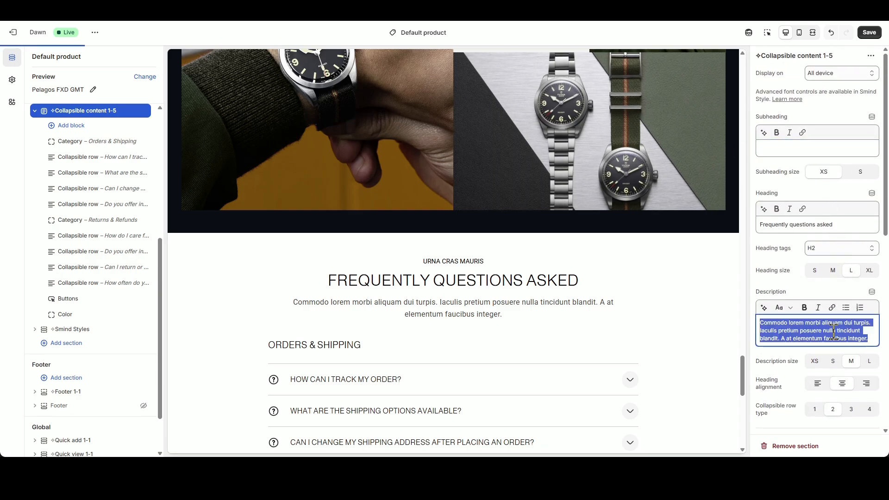
{"action": "key", "text": "BackSpace"}
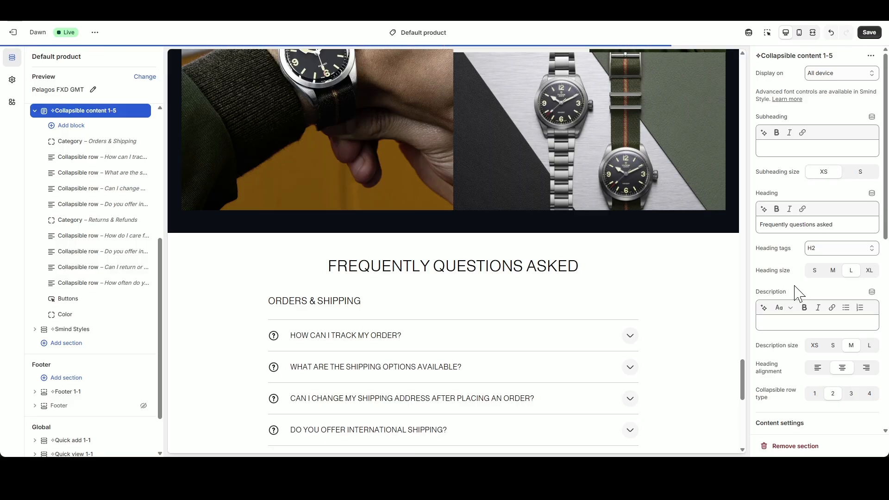
- Compare collapsible row types 3 and 4 for Collapsible content 1-5 and set the type to 3
{"action": "scroll", "coordinate": [797, 293], "scroll_direction": "down", "scroll_amount": 5}
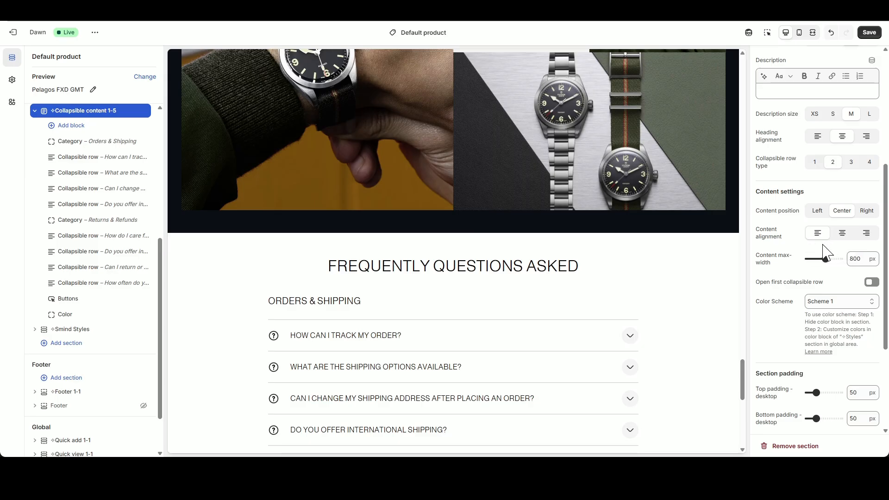
{"action": "left_click", "coordinate": [850, 162]}
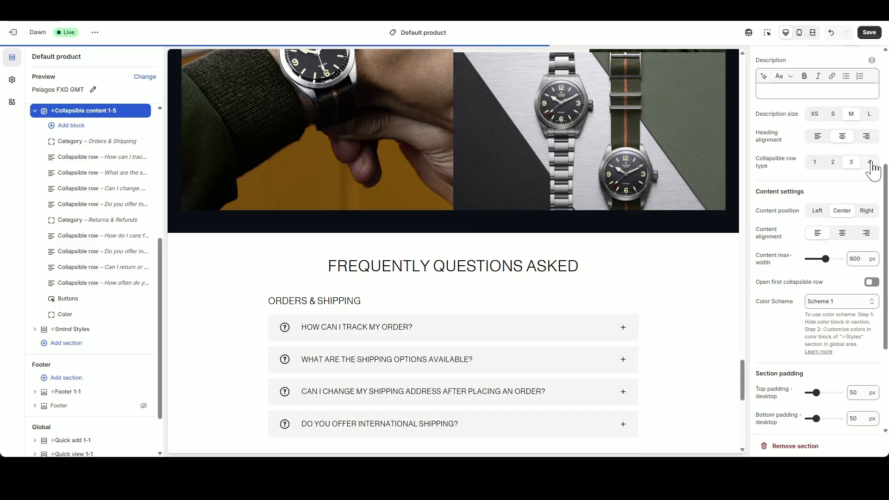
{"action": "left_click", "coordinate": [869, 162]}
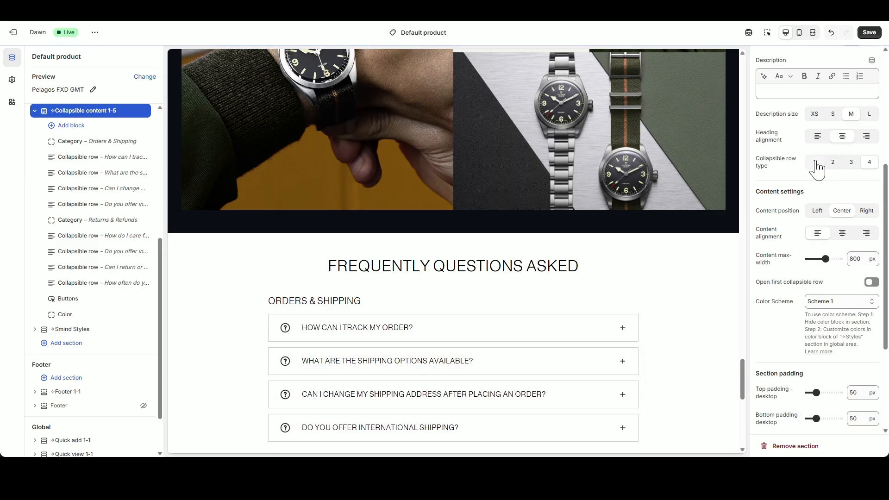
{"action": "left_click", "coordinate": [851, 163]}
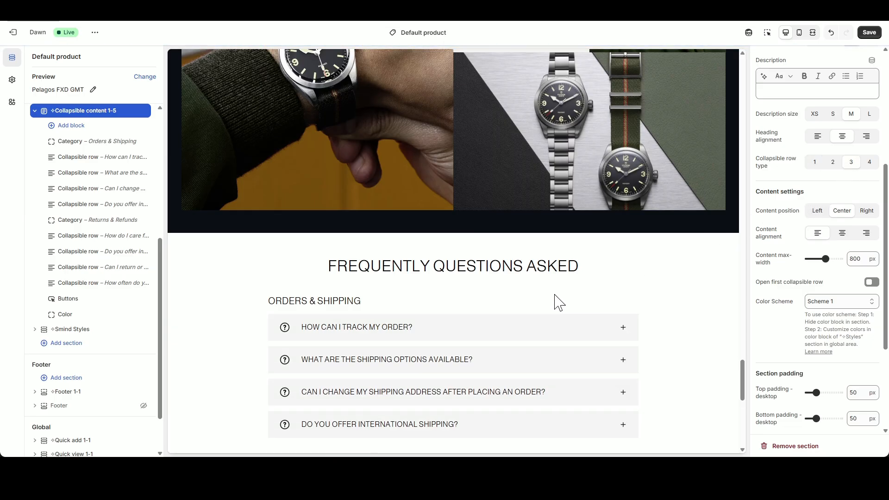
- Set the color scheme of the Collapsible content 1-5 section to Scheme 4
{"action": "scroll", "coordinate": [806, 250], "scroll_direction": "down", "scroll_amount": 5}
{"action": "left_click", "coordinate": [862, 166]}
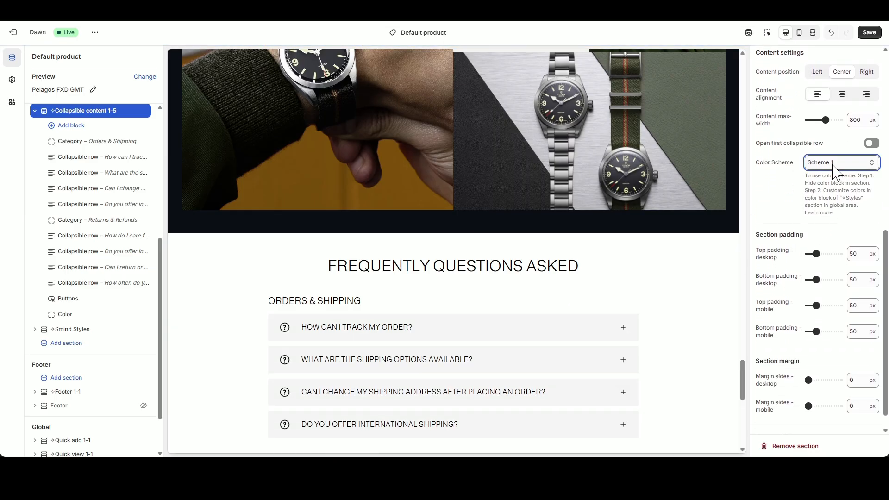
{"action": "left_click", "coordinate": [835, 209]}
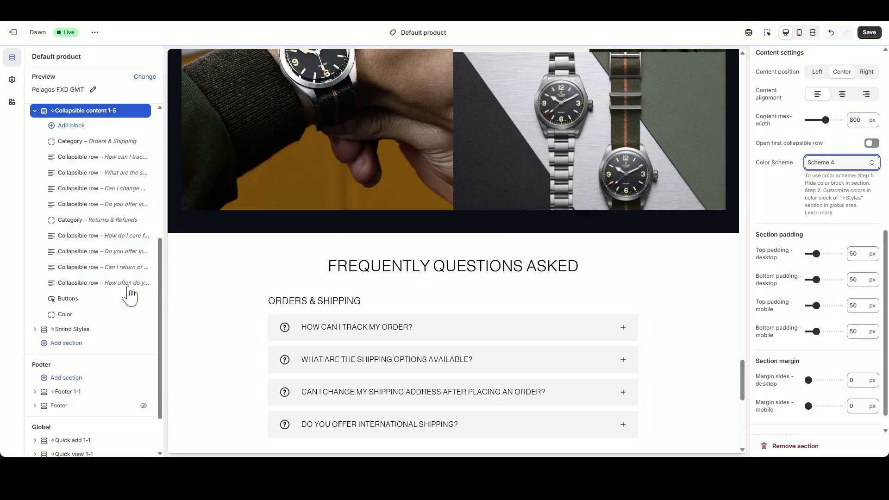
- Remove the Color block from the Collapsible content 1-5 section
{"action": "left_click", "coordinate": [131, 314]}
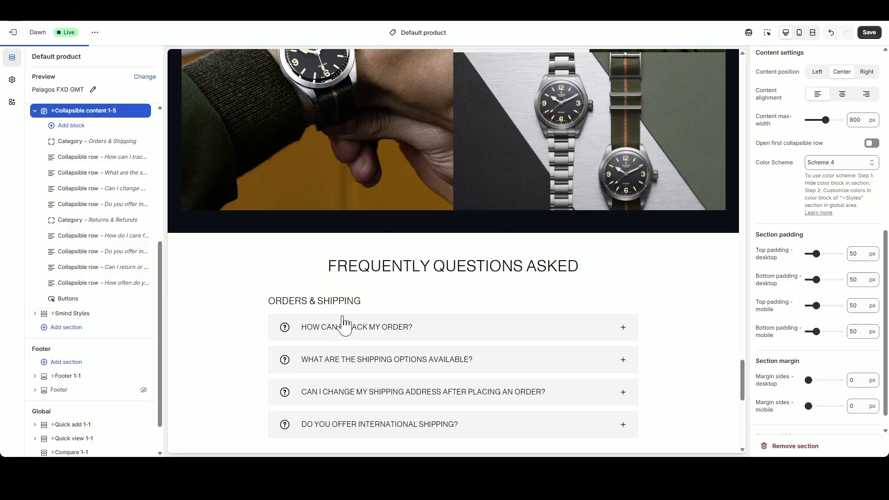
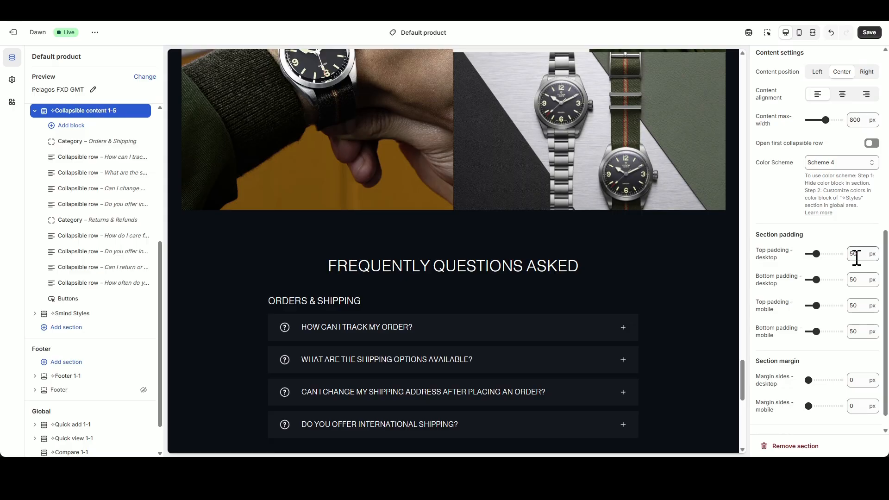
{"action": "scroll", "coordinate": [828, 301], "scroll_direction": "up", "scroll_amount": 3}
{"action": "scroll", "coordinate": [572, 332], "scroll_direction": "down", "scroll_amount": 2}
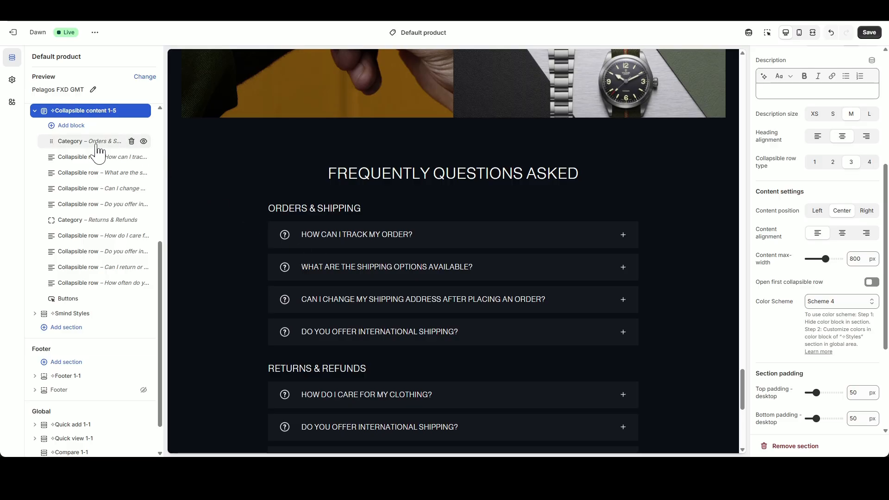
- Change the heading of the "Orders & Shipping" category block to "Buying a SWATCH"
{"action": "left_click", "coordinate": [97, 141]}
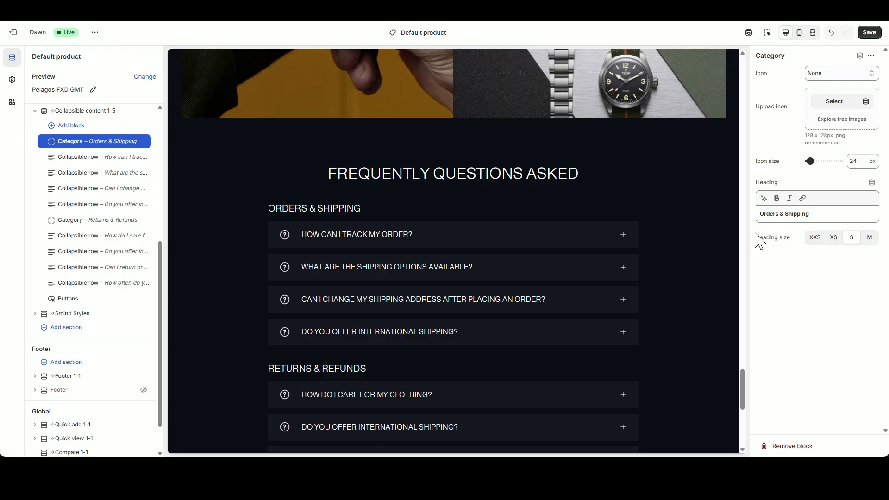
{"action": "triple_click", "coordinate": [815, 213]}
{"action": "type", "text": "Buying a SWATCH"}
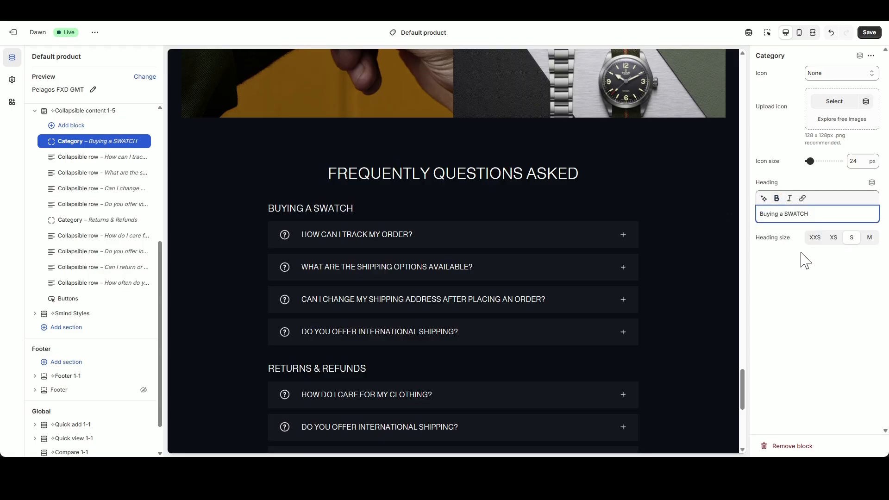
- Set the heading of the first collapsible row to "Where can I purchase a SWATCH?"
{"action": "left_click", "coordinate": [86, 162]}
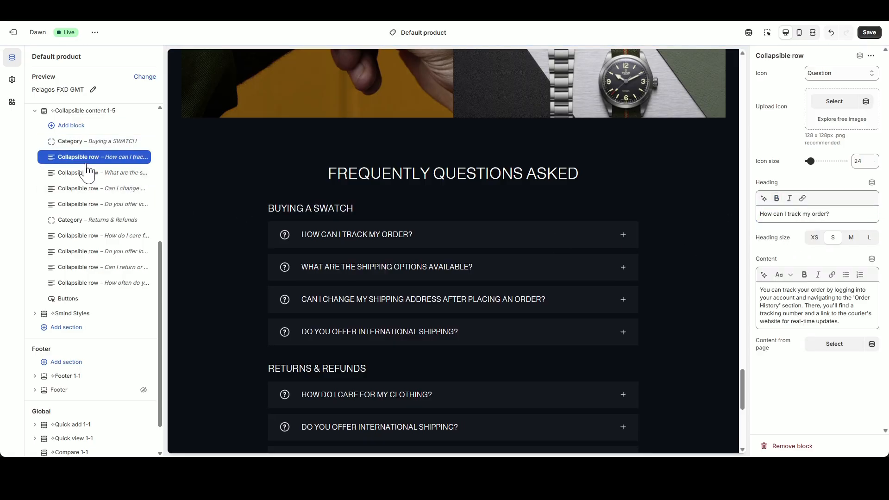
{"action": "left_click_drag", "start_coordinate": [833, 214], "coordinate": [752, 214]}
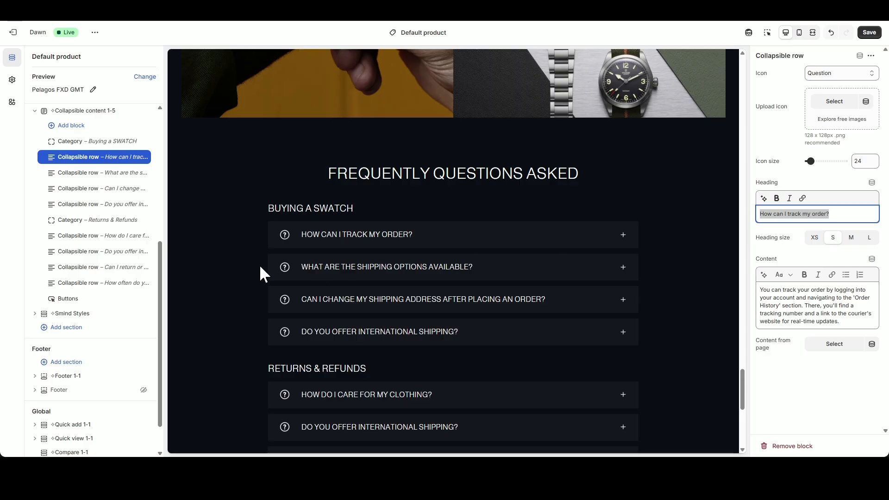
{"action": "left_click_drag", "start_coordinate": [859, 215], "coordinate": [706, 213]}
{"action": "type", "text": "Where can I purchase a SWATCH?"}
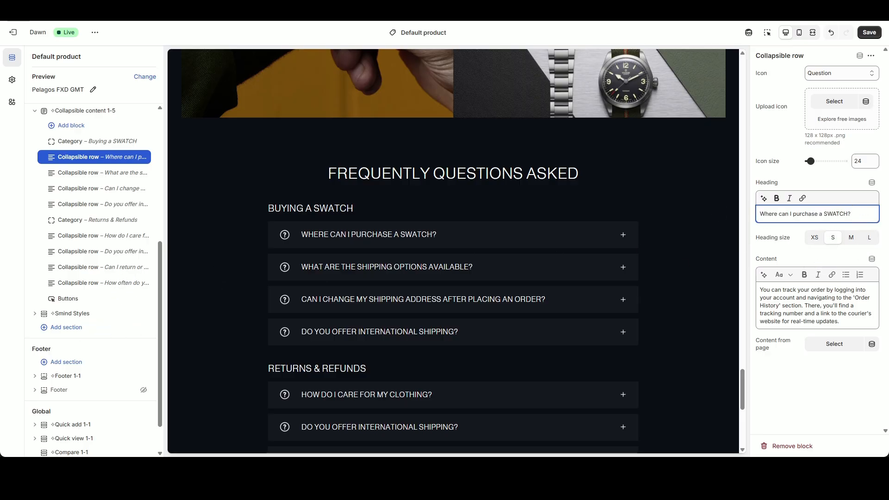
- Replace the first row's content with the answer about Official SWATCH Retailers, check it expanded, and set the row's icon to None
{"action": "triple_click", "coordinate": [820, 310]}
{"action": "type", "text": "People also ask:\"Where to buy a SWATCH?\" / \"Who sells SWATCH?\" / \"How to find the nearest SWATCH Retailer\"New and genuine SWATCH watches are exclusively sold by Official SWATCH Retailers, who warrant the authenticity of your SWATCH and ensure its international five-year guarantee. The network of Official SWATCH Retailers covers more than 100 countries worldwide."}
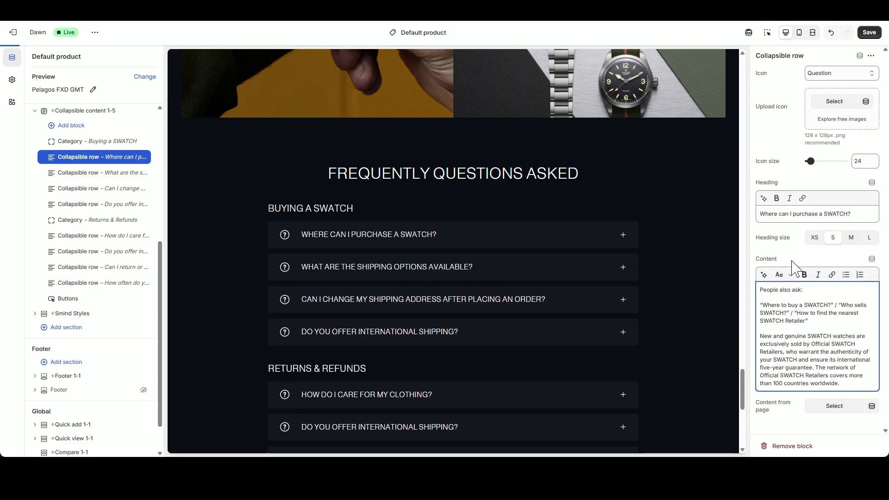
{"action": "left_click", "coordinate": [631, 241]}
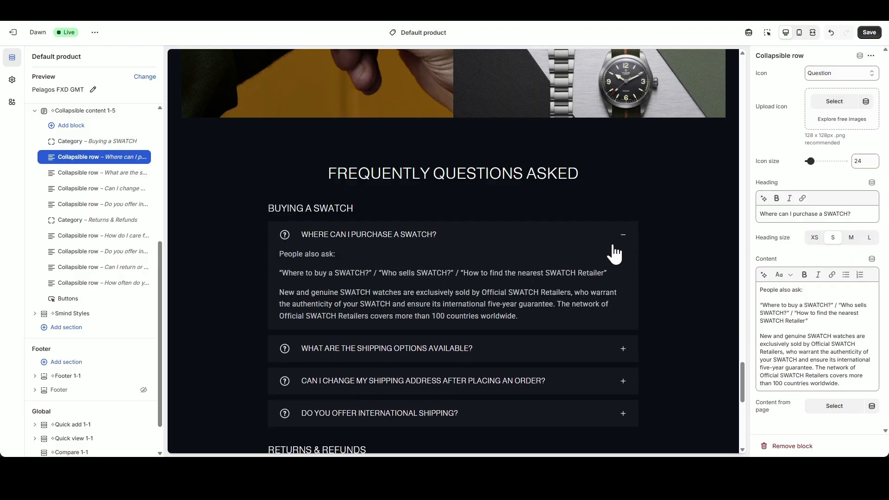
{"action": "left_click", "coordinate": [619, 241]}
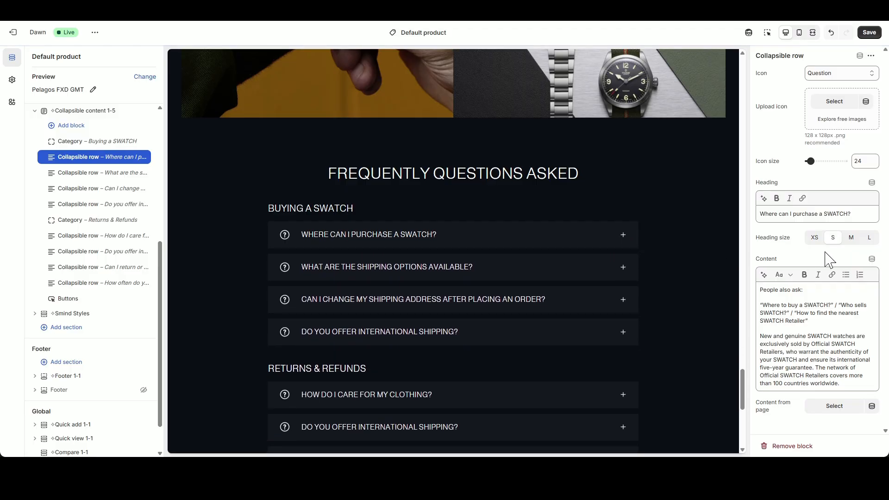
{"action": "left_click", "coordinate": [829, 98]}
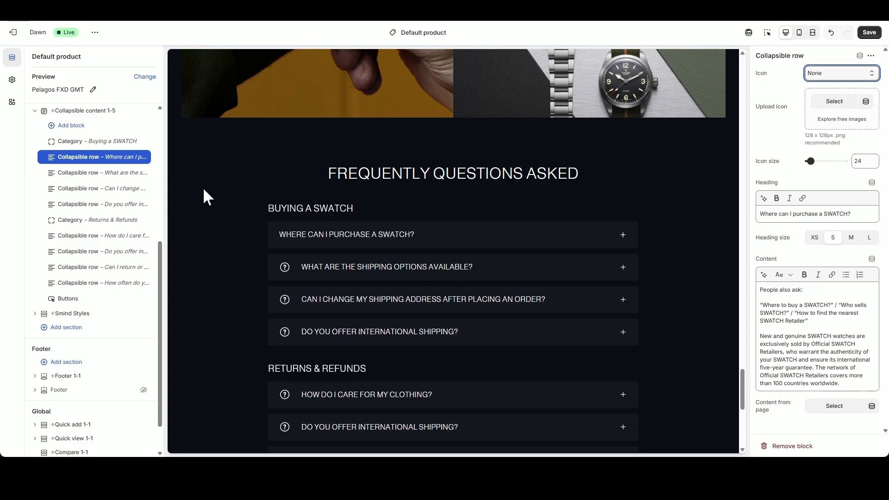
- Set the heading of the last collapsible row to "How do I set the time on a SWATCH?"
{"action": "left_click", "coordinate": [78, 173]}
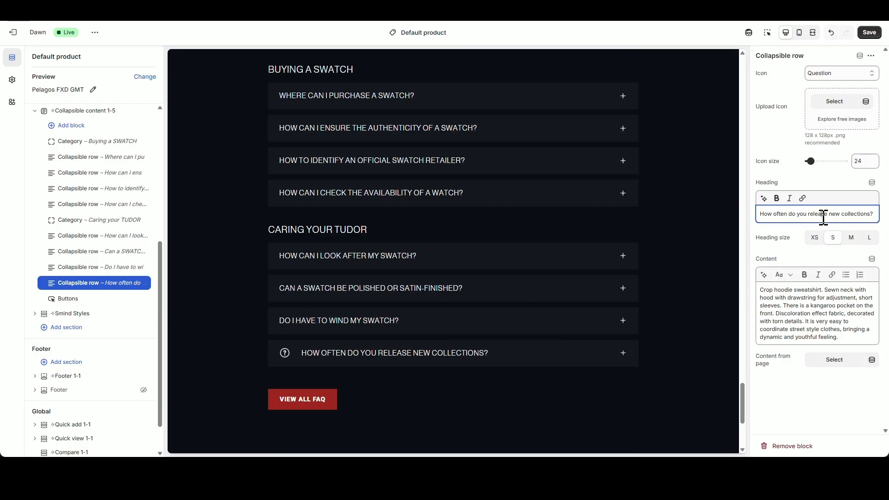
{"action": "triple_click", "coordinate": [820, 214]}
{"action": "type", "text": "How do I set the time on a SWATCH?"}
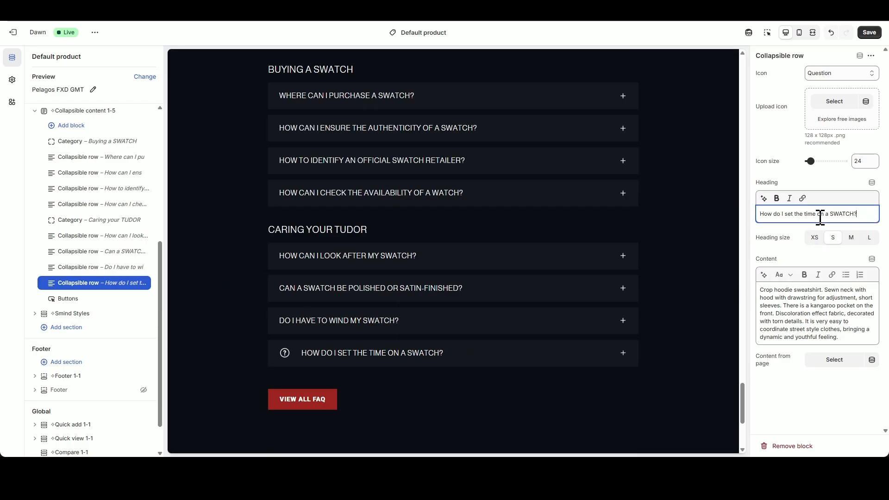
- Replace the last row's content with the answer on setting the time by unscrewing the crown, and set its icon to None
{"action": "triple_click", "coordinate": [815, 326]}
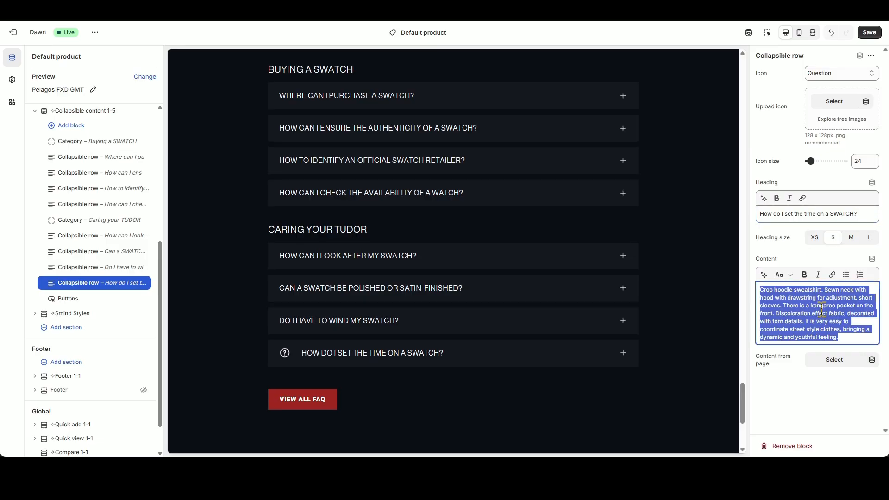
{"action": "type", "text": "People also ask:  How can I adjust the time on a SWATCH\" / \"How to set the time on a SWATCH\" / \"How do I change the time on my SWATCH?\"  SWATCH watches can be set by unscrewing the crown and pulling it out to the second notch. The seconds hand is stopped, allowing you to set the time precisely. Each model has its own detailed user guide and functions that may vary."}
{"action": "left_click", "coordinate": [838, 73]}
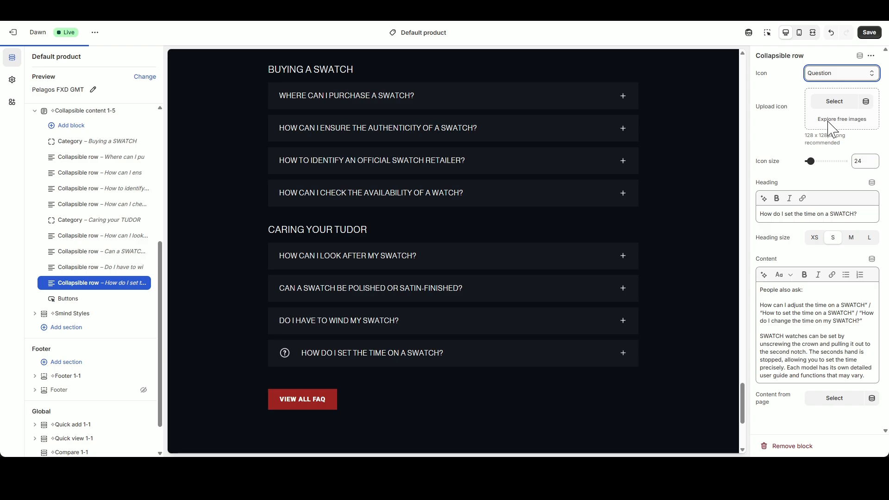
{"action": "left_click", "coordinate": [827, 94]}
- Remove the Buttons block from the Collapsible content 1-5 section and save the page
{"action": "left_click", "coordinate": [131, 299]}
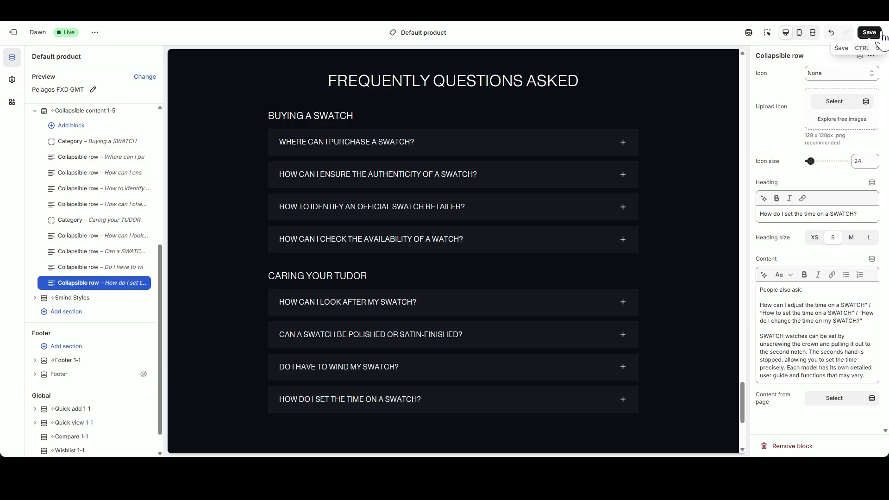
{"action": "left_click", "coordinate": [881, 34]}
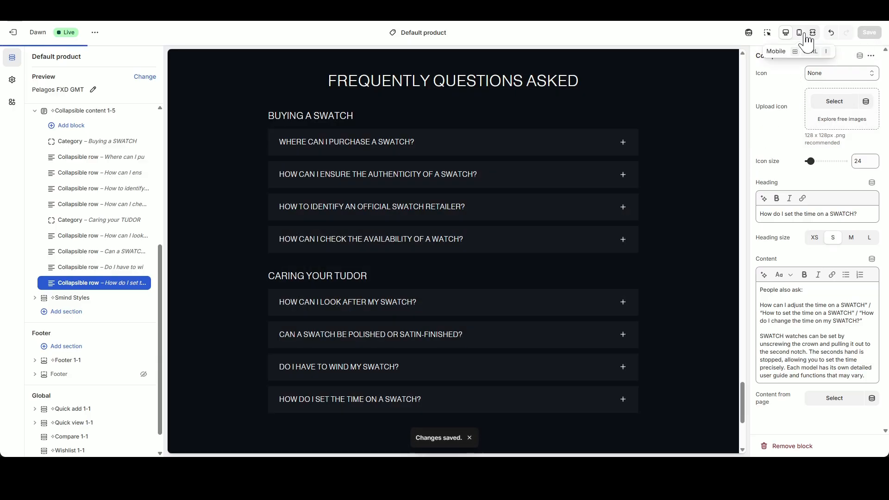
- Check the FAQ section in the mobile and fullscreen previews and return to the desktop preview
{"action": "left_click", "coordinate": [804, 34]}
{"action": "scroll", "coordinate": [477, 268], "scroll_direction": "down", "scroll_amount": 6}
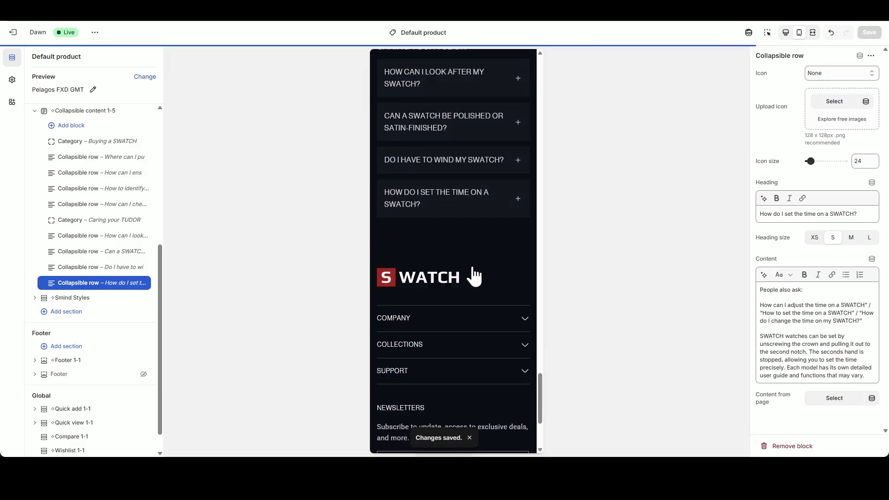
{"action": "scroll", "coordinate": [477, 277], "scroll_direction": "up", "scroll_amount": 8}
{"action": "scroll", "coordinate": [479, 278], "scroll_direction": "down", "scroll_amount": 7}
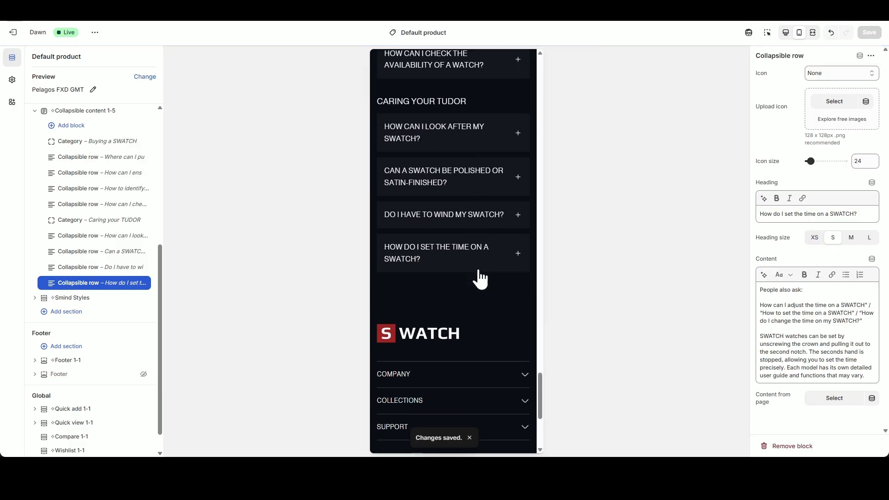
{"action": "left_click", "coordinate": [813, 32]}
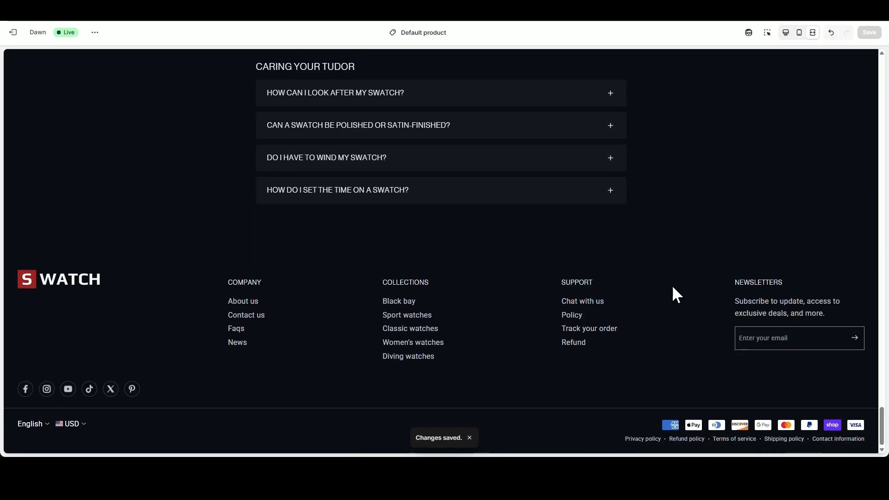
{"action": "left_click", "coordinate": [785, 33]}
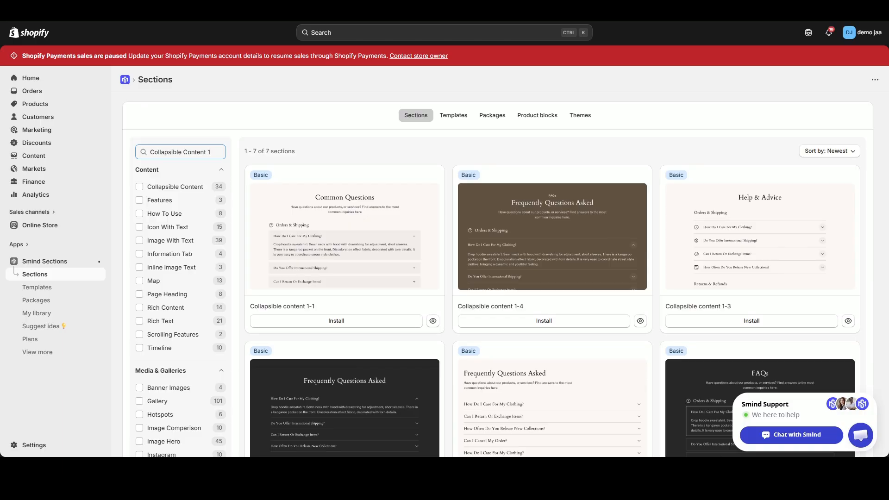
- In the Smind Sections app, search the section library for "Image Hero 1" and browse the matching designs
{"action": "left_click_drag", "start_coordinate": [220, 152], "coordinate": [75, 147]}
{"action": "type", "text": "Image Hero 1"}
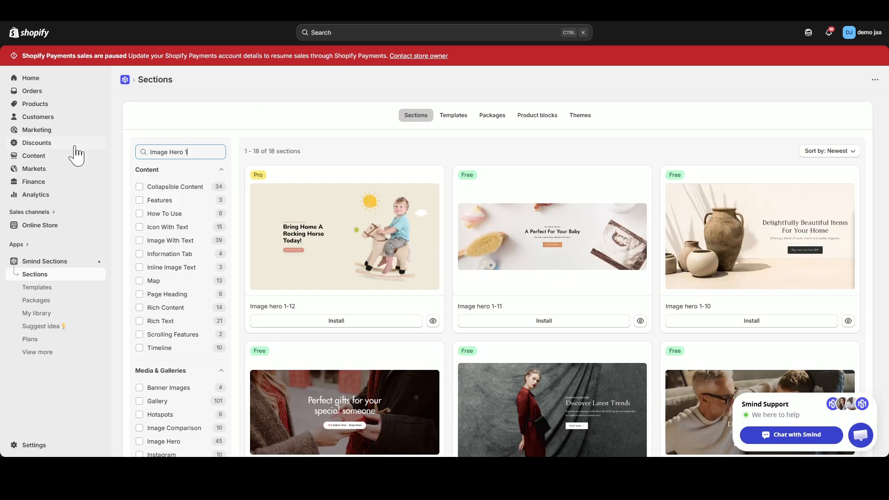
{"action": "scroll", "coordinate": [684, 254], "scroll_direction": "down", "scroll_amount": 7}
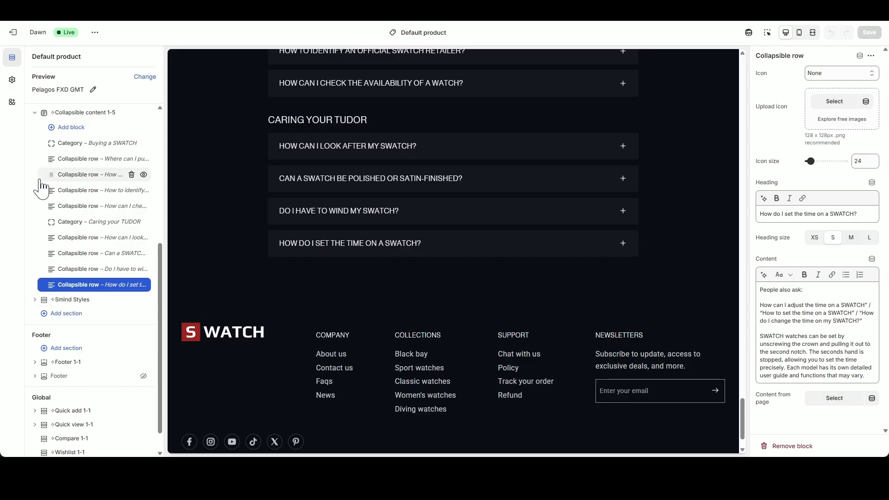
- Back in the theme editor, add the Image hero 1-1 section directly below Collapsible content 1-5
{"action": "left_click_drag", "start_coordinate": [40, 183], "coordinate": [97, 274]}
{"action": "left_click", "coordinate": [90, 265]}
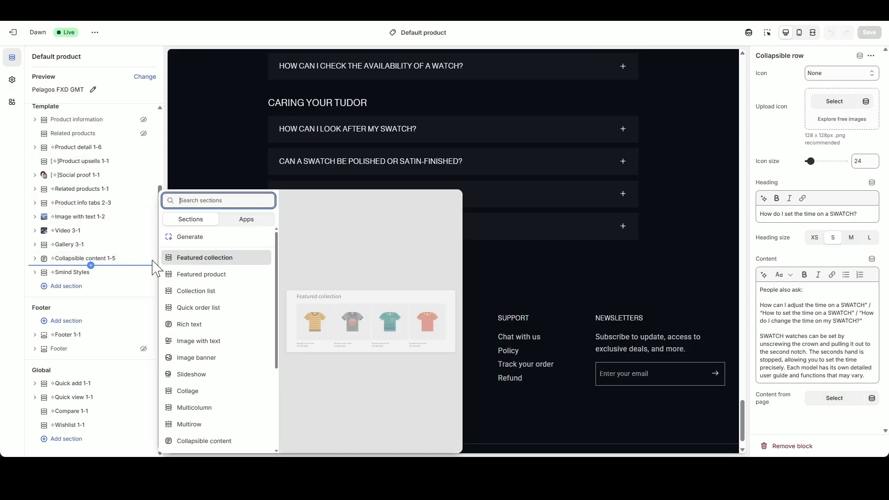
{"action": "type", "text": "I"}
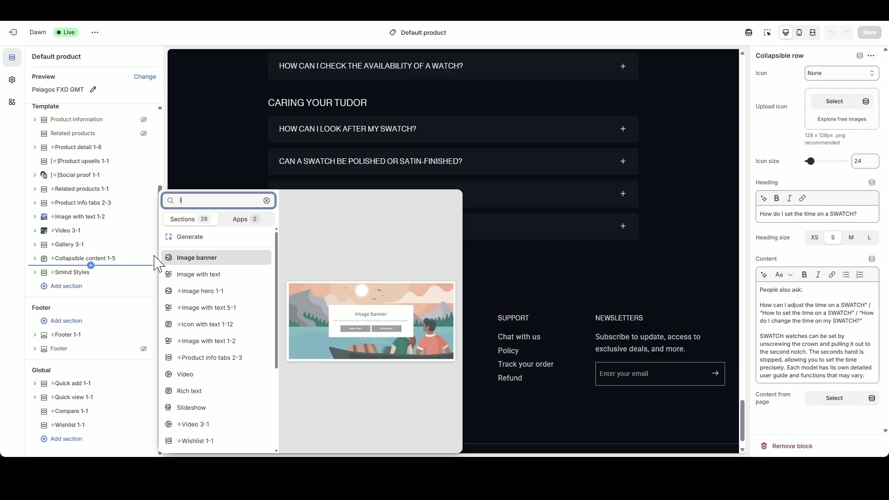
{"action": "type", "text": "mage Hero 1"}
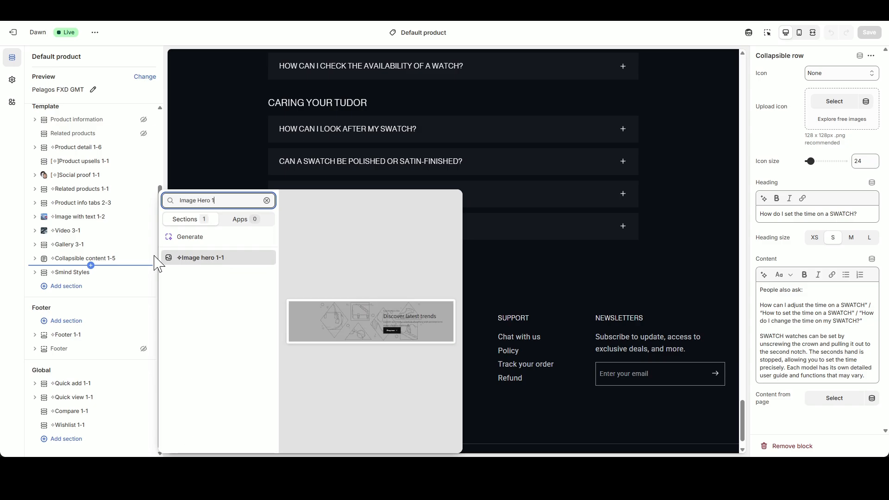
{"action": "left_click", "coordinate": [190, 258]}
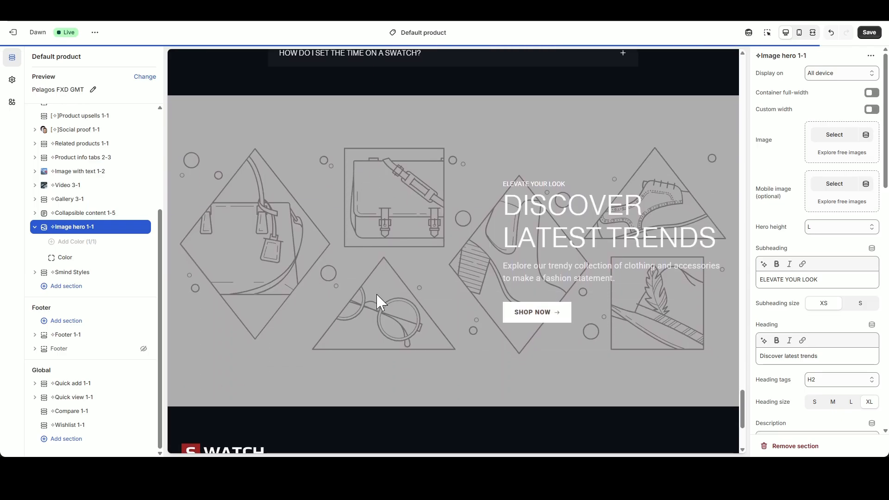
- Upload the CTA_1_SW and CTA_1_SW_Mobile images and set CTA_1_SW as the main image of Image hero 1-1
{"action": "left_click", "coordinate": [823, 138]}
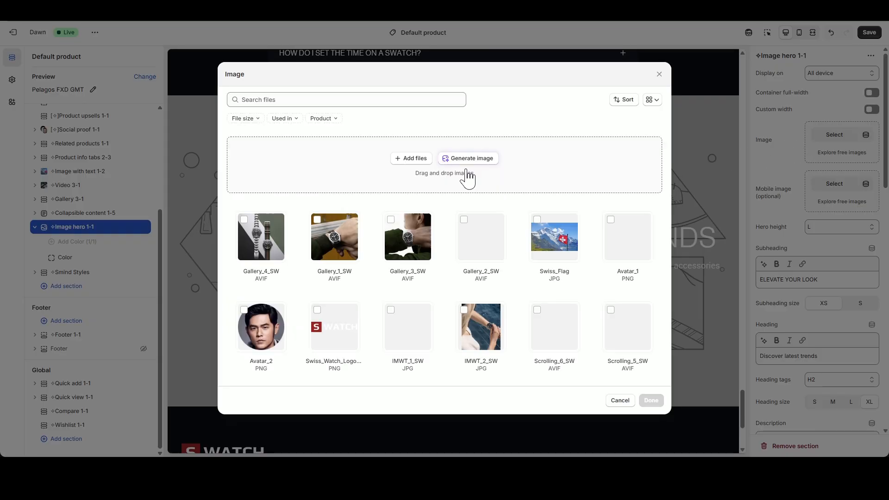
{"action": "left_click", "coordinate": [414, 158]}
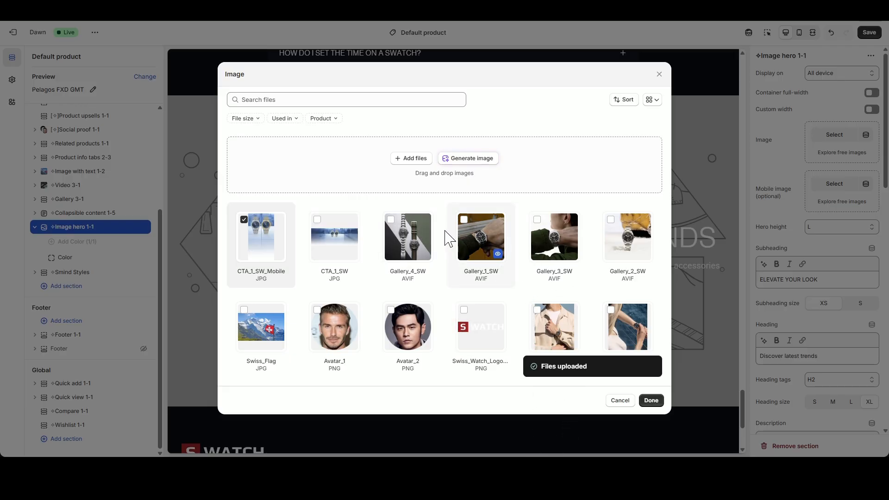
{"action": "left_click", "coordinate": [334, 237]}
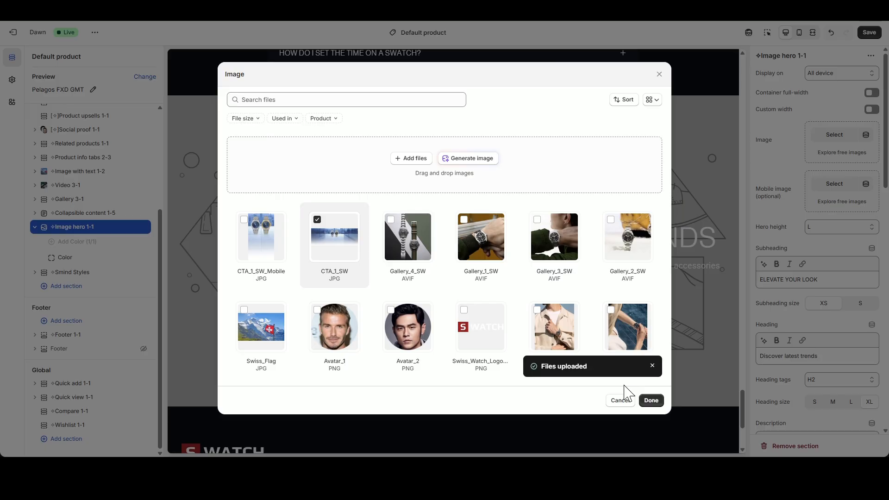
{"action": "left_click", "coordinate": [651, 400]}
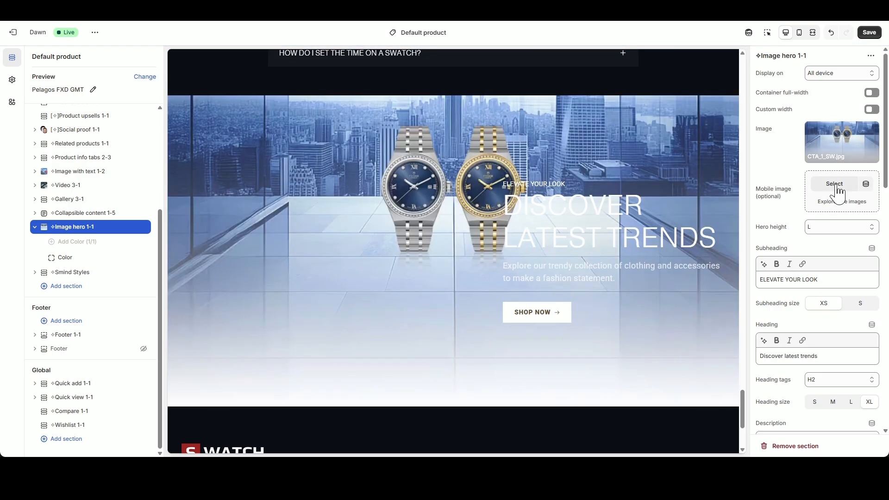
- Set CTA_1_SW_Mobile as the mobile image of Image hero 1-1 and switch to the mobile preview
{"action": "left_click", "coordinate": [836, 185]}
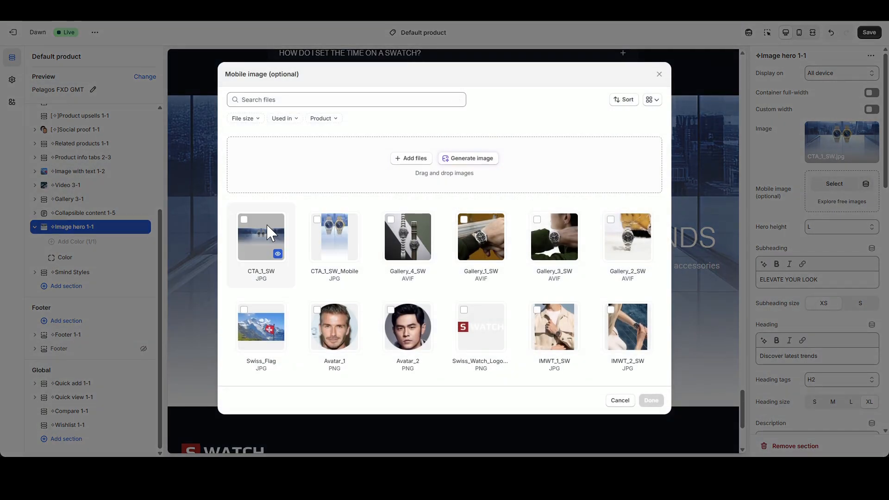
{"action": "left_click", "coordinate": [324, 244]}
{"action": "left_click", "coordinate": [650, 400]}
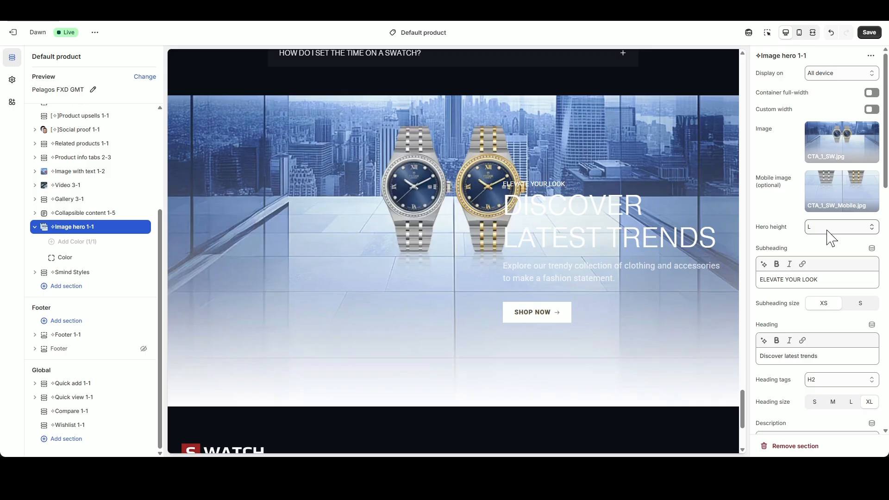
{"action": "left_click", "coordinate": [799, 32]}
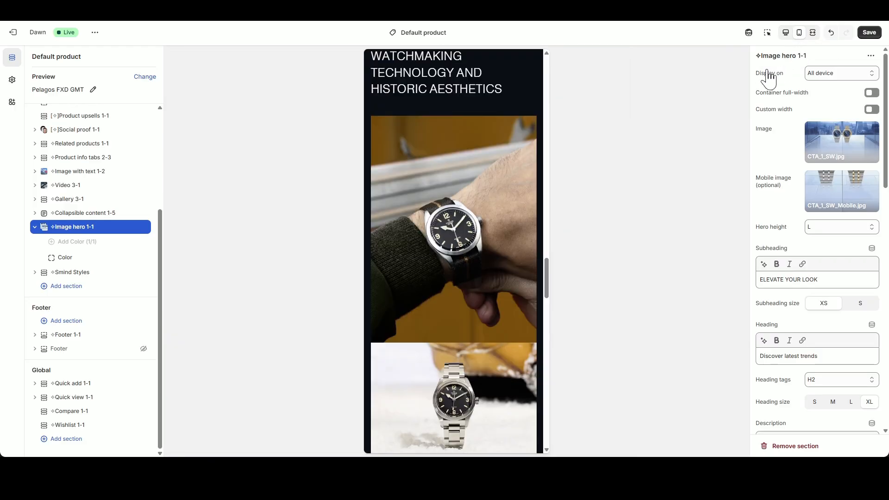
- Check Image hero 1-1 in the mobile preview, return to the desktop preview and set the hero height to Adapt to image
{"action": "scroll", "coordinate": [470, 234], "scroll_direction": "down", "scroll_amount": 15}
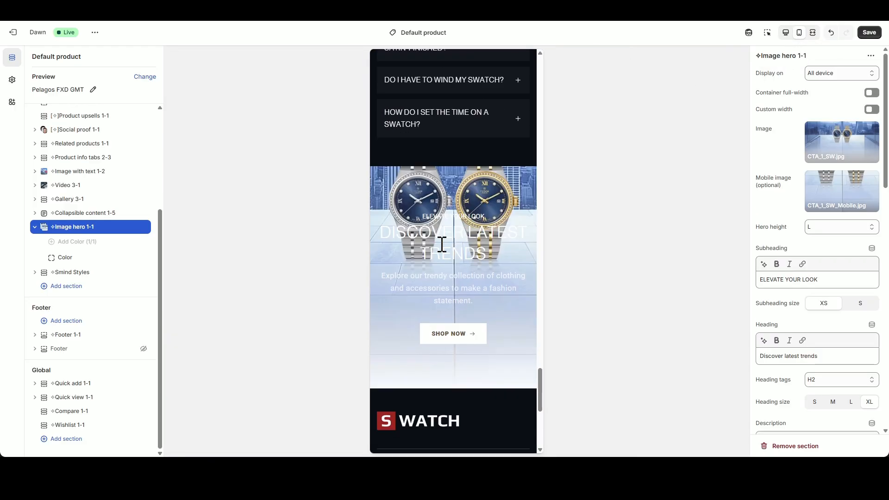
{"action": "left_click", "coordinate": [785, 32]}
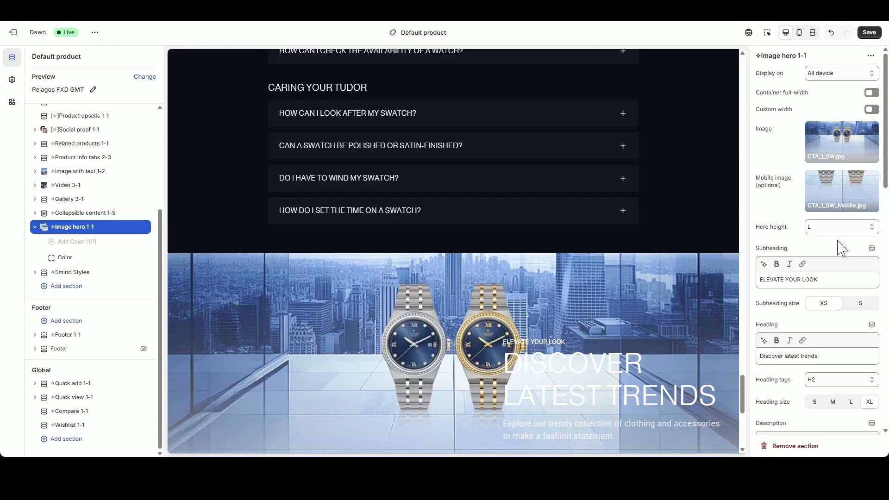
{"action": "left_click", "coordinate": [838, 229]}
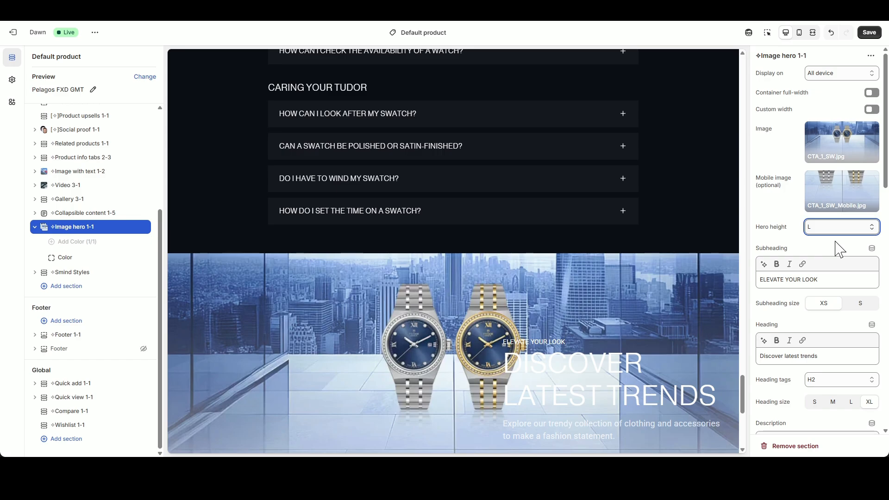
{"action": "left_click", "coordinate": [839, 250]}
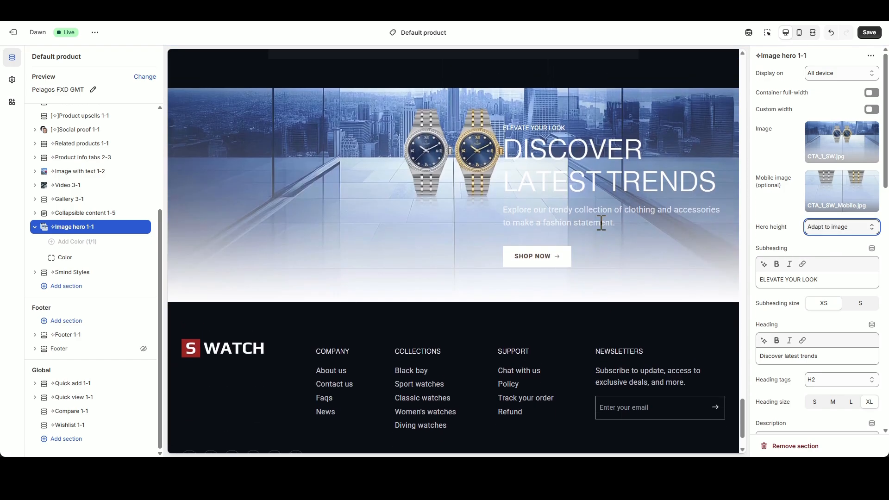
- Change the hero's subheading to "NEW WATCH COLLECTION" and its heading to "Tudor Royal"
{"action": "scroll", "coordinate": [814, 316], "scroll_direction": "down", "scroll_amount": 2}
{"action": "triple_click", "coordinate": [835, 185]}
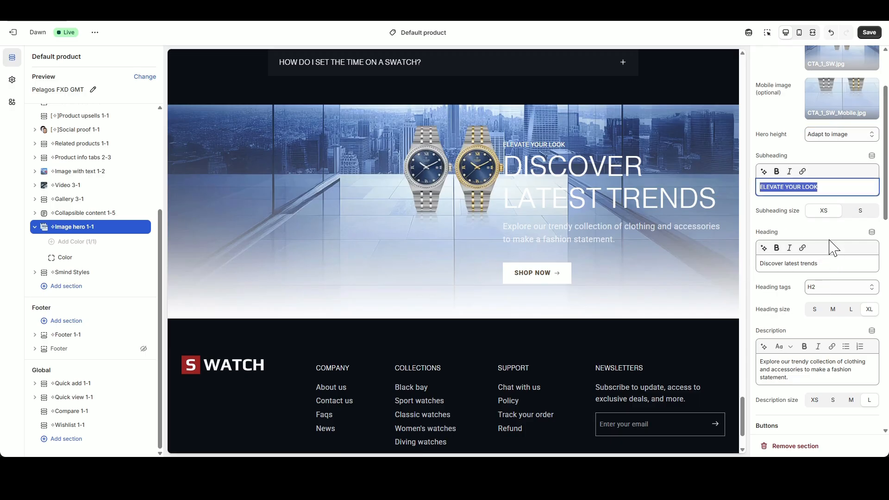
{"action": "type", "text": "NEW WATCH COLLECTION"}
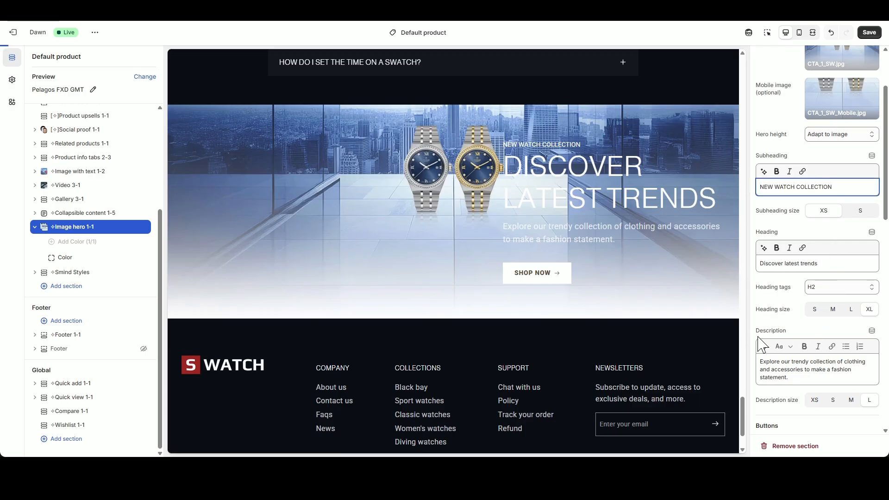
{"action": "left_click_drag", "start_coordinate": [824, 263], "coordinate": [750, 270]}
{"action": "type", "text": "Tudor Royal"}
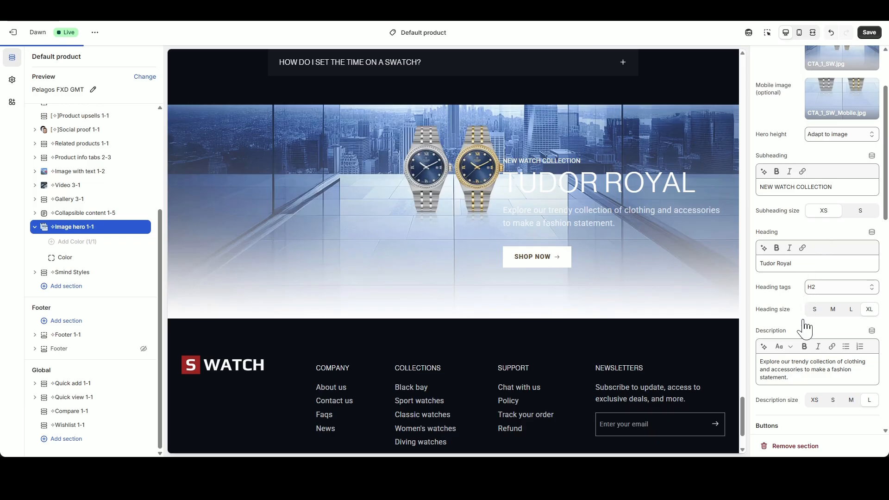
- Replace the hero description with "Shining bright in striking blue with diamonds" and label the first button "DISCOVER MORE"
{"action": "triple_click", "coordinate": [802, 366]}
{"action": "type", "text": "Shining bright in striking blue with diamonds"}
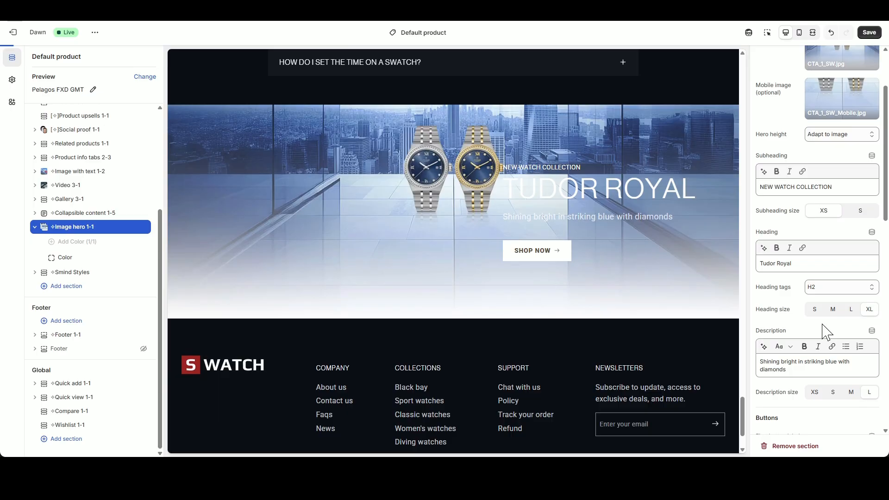
{"action": "scroll", "coordinate": [821, 304], "scroll_direction": "down", "scroll_amount": 1}
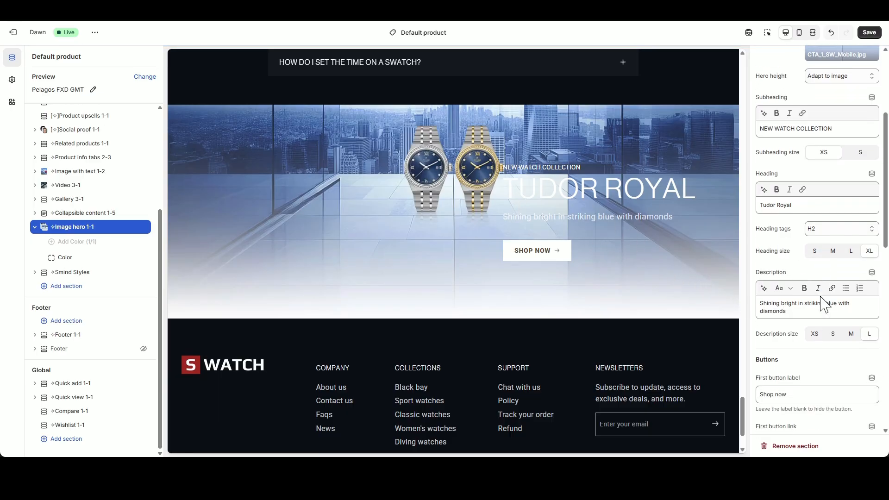
{"action": "scroll", "coordinate": [820, 304], "scroll_direction": "down", "scroll_amount": 3}
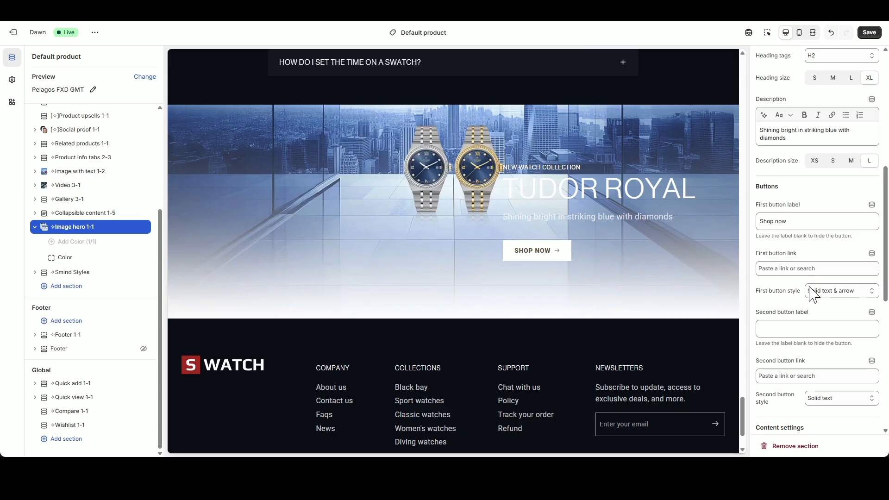
{"action": "left_click_drag", "start_coordinate": [801, 221], "coordinate": [671, 219]}
{"action": "type", "text": "DIS"}
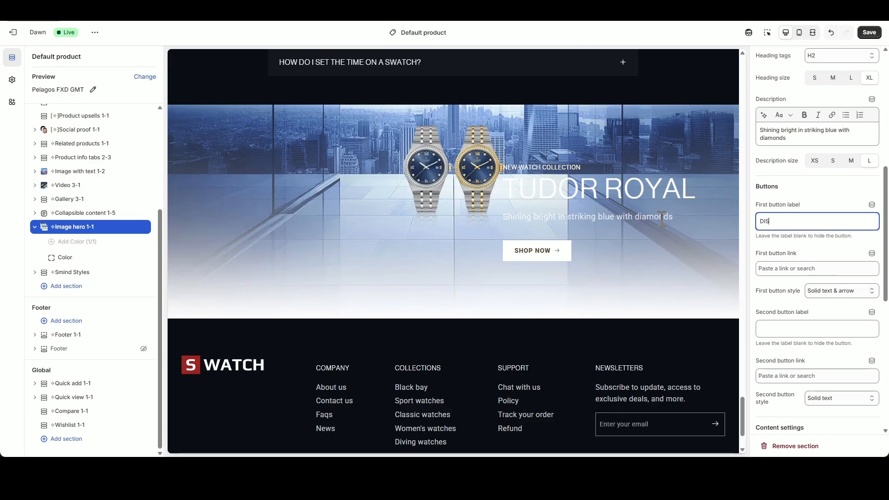
{"action": "type", "text": "COVER MORE"}
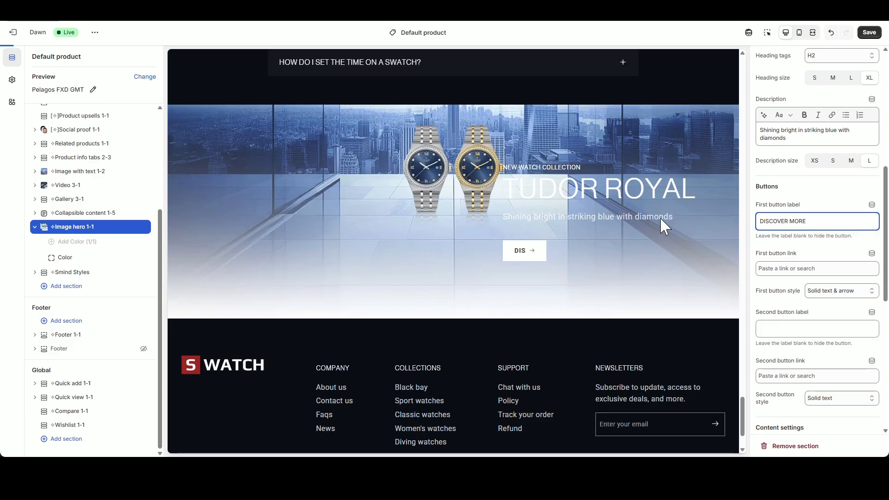
- Set the first button's style to Solid text and link it to the "watch all" collection
{"action": "left_click", "coordinate": [815, 269]}
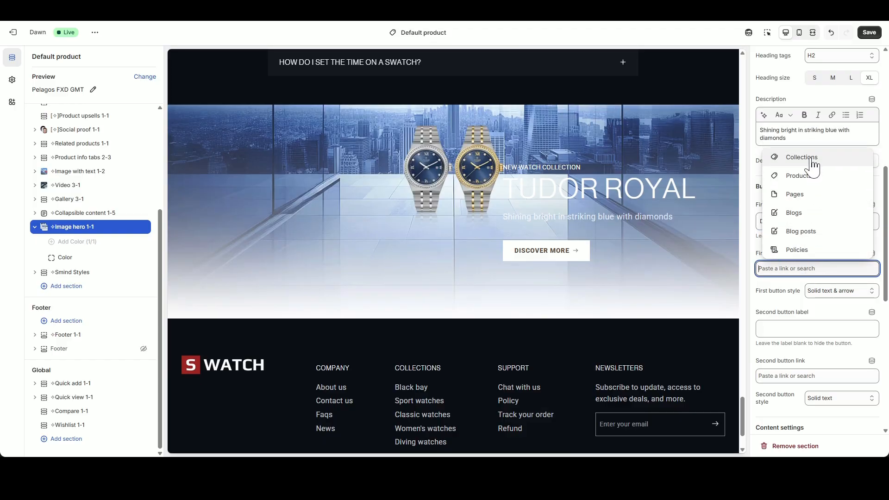
{"action": "left_click", "coordinate": [835, 288]}
{"action": "left_click", "coordinate": [834, 302]}
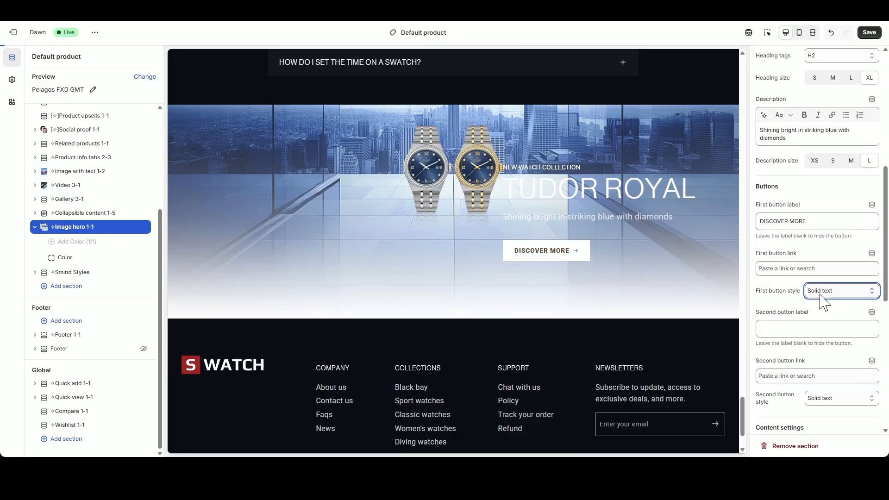
{"action": "left_click", "coordinate": [810, 268]}
{"action": "left_click", "coordinate": [807, 159]}
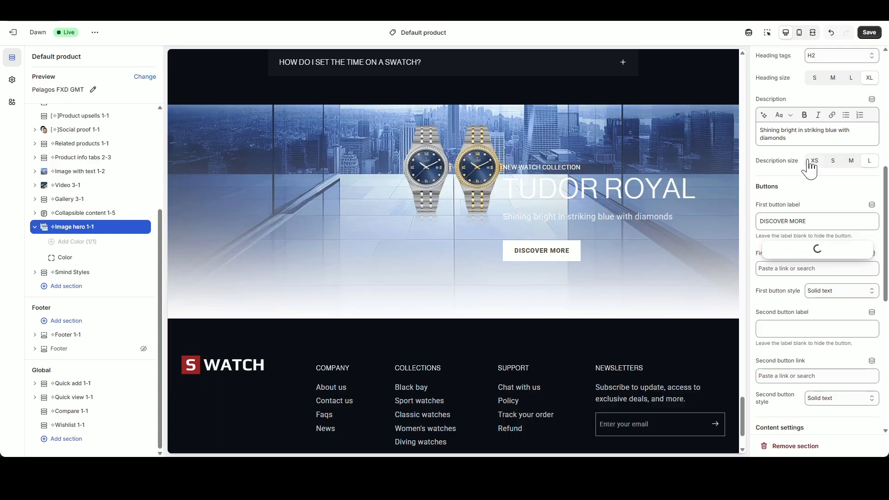
{"action": "scroll", "coordinate": [821, 231], "scroll_direction": "down", "scroll_amount": 10}
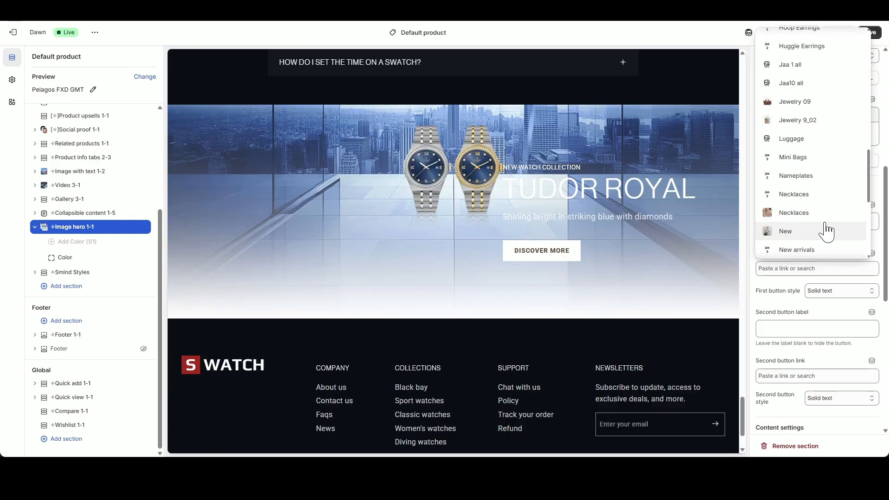
{"action": "scroll", "coordinate": [827, 232], "scroll_direction": "down", "scroll_amount": 5}
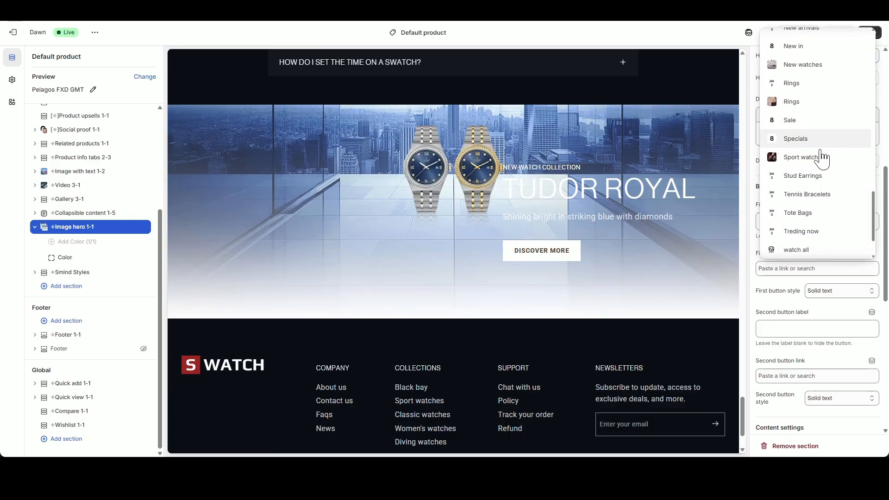
{"action": "scroll", "coordinate": [824, 181], "scroll_direction": "down", "scroll_amount": 3}
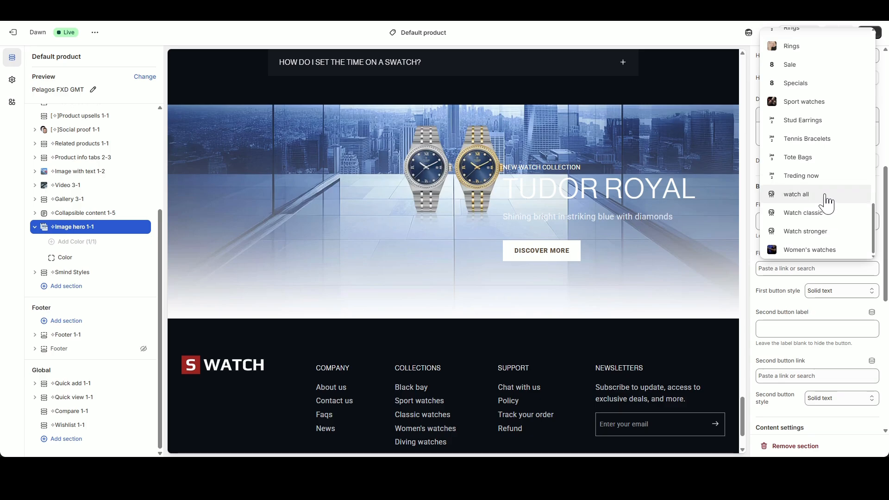
{"action": "left_click", "coordinate": [826, 203]}
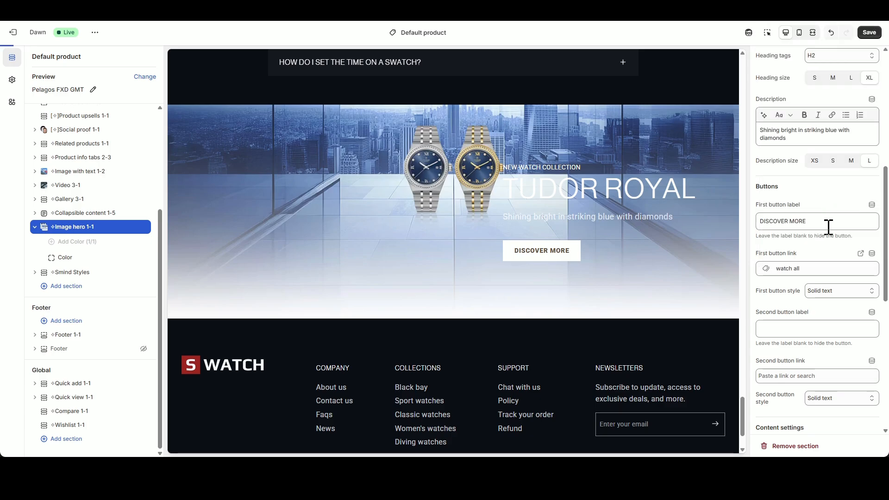
- Label the second button "VIEW THE WATCHES" and link it to the "Watch classic" collection
{"action": "left_click", "coordinate": [825, 327]}
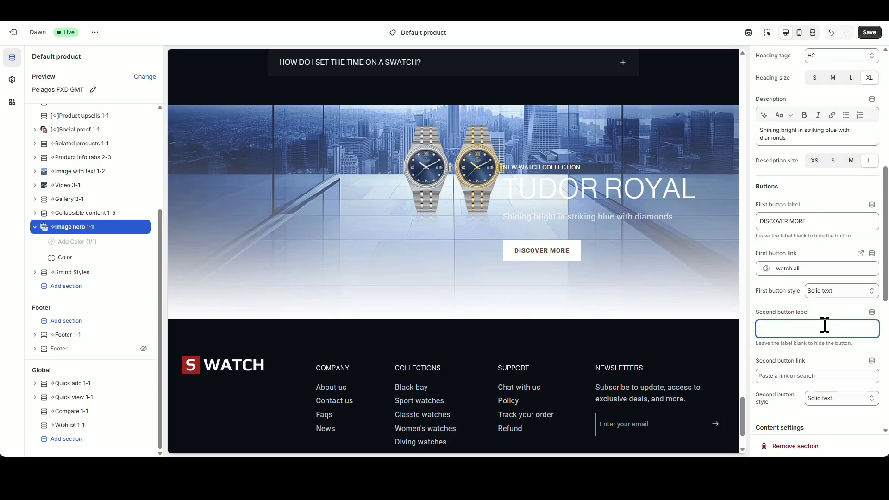
{"action": "type", "text": "VIEW THE W"}
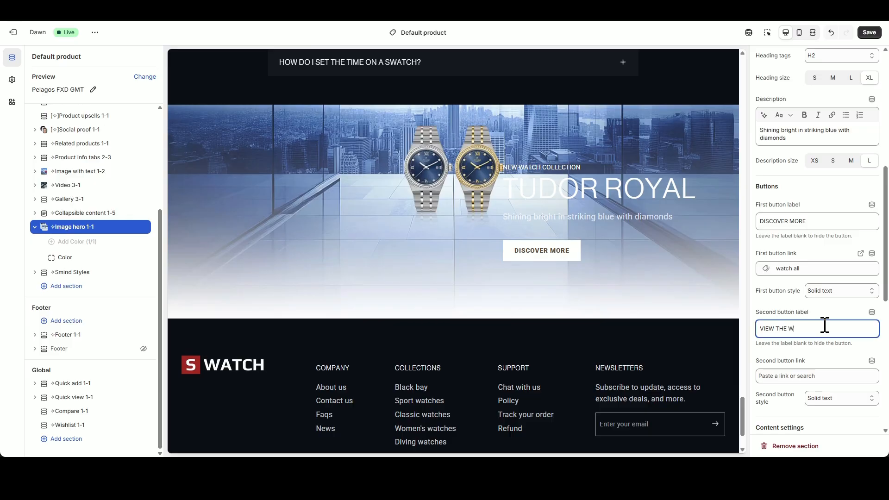
{"action": "type", "text": "ATCHES"}
{"action": "left_click", "coordinate": [824, 375]}
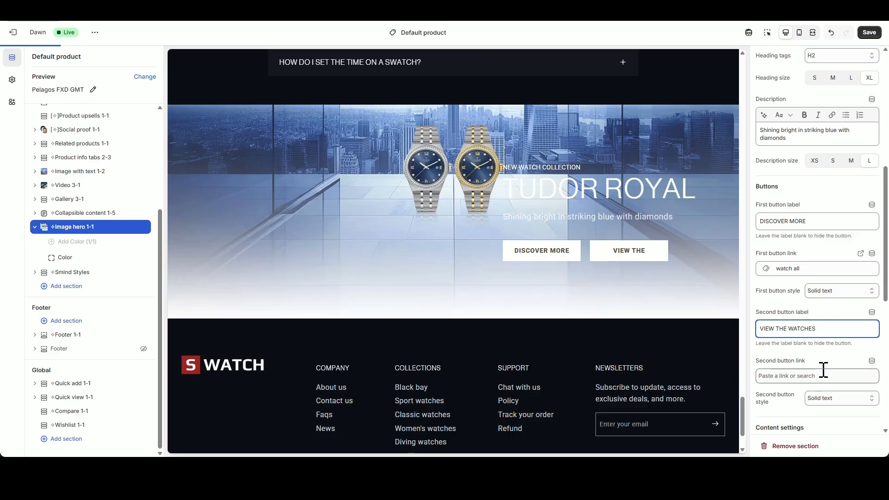
{"action": "left_click", "coordinate": [833, 264]}
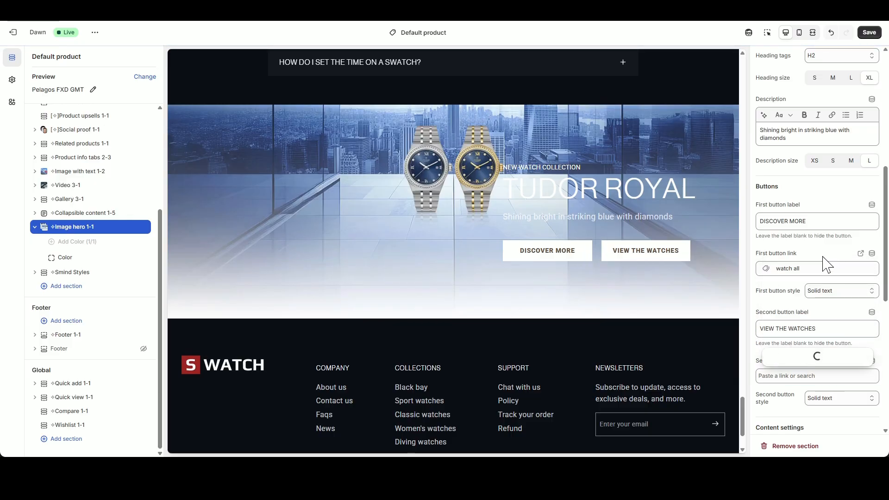
{"action": "scroll", "coordinate": [827, 287], "scroll_direction": "down", "scroll_amount": 10}
{"action": "scroll", "coordinate": [831, 308], "scroll_direction": "down", "scroll_amount": 3}
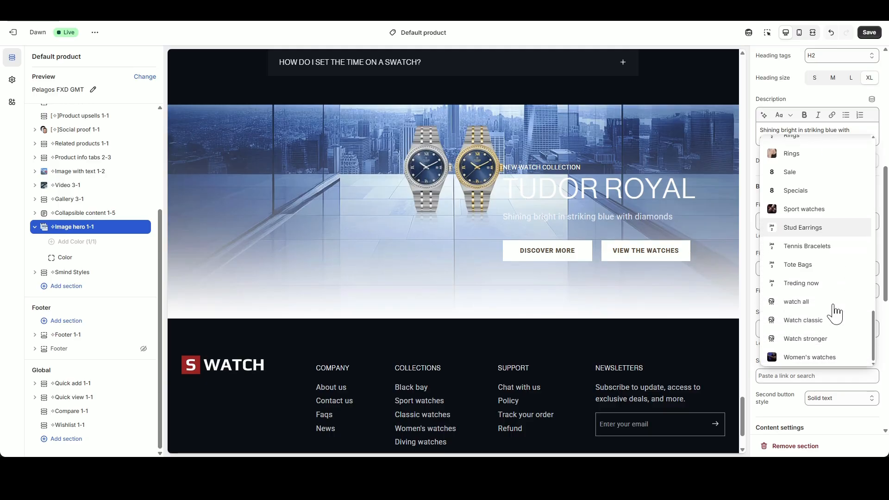
{"action": "left_click", "coordinate": [829, 321]}
- Position the hero content at Bottom center on desktop and Bottom on mobile, with centered desktop alignment, checking both previews
{"action": "scroll", "coordinate": [819, 315], "scroll_direction": "down", "scroll_amount": 5}
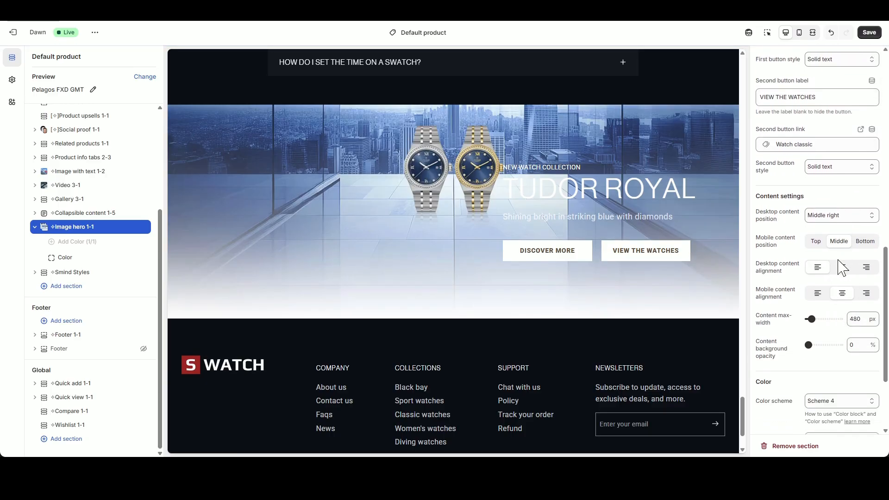
{"action": "left_click", "coordinate": [840, 212]}
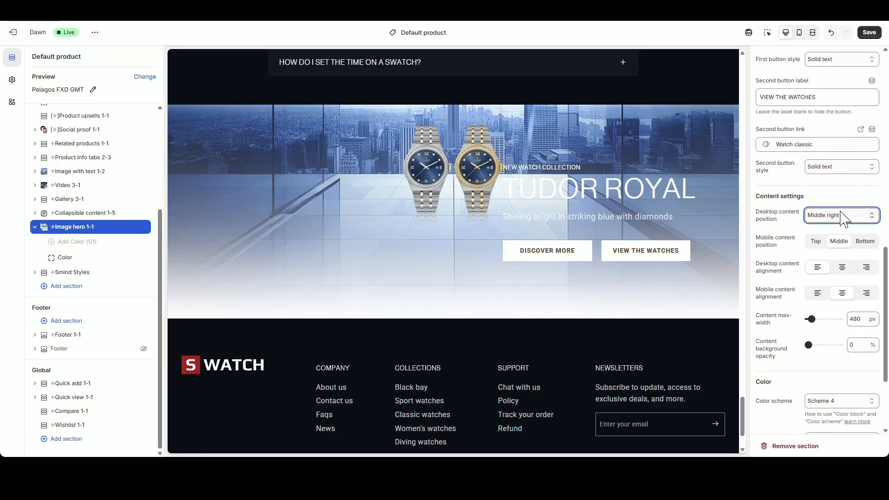
{"action": "left_click", "coordinate": [839, 304]}
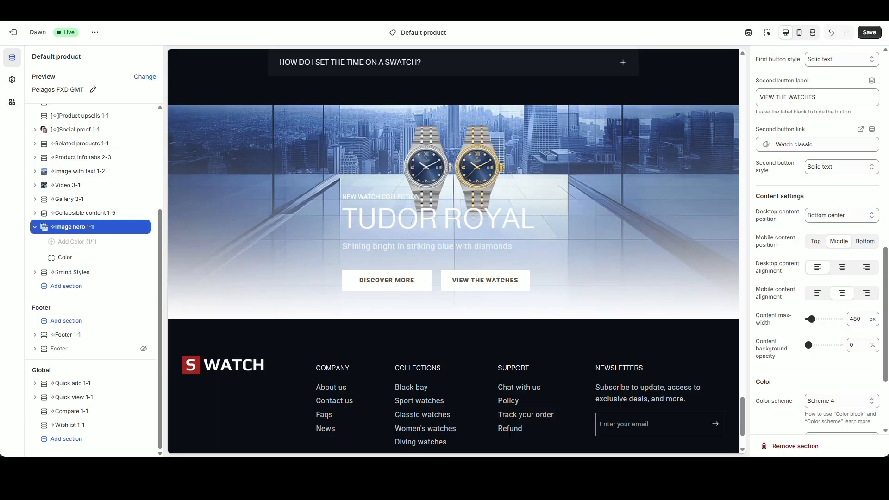
{"action": "left_click", "coordinate": [864, 241]}
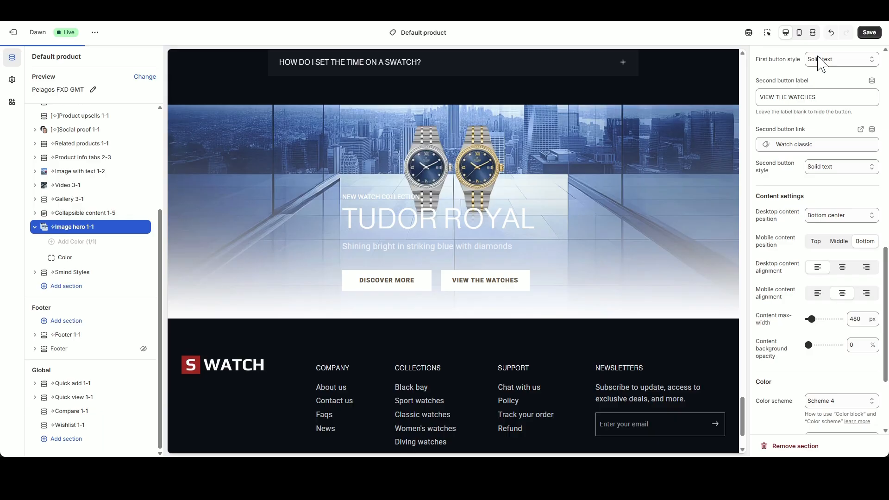
{"action": "left_click", "coordinate": [803, 37]}
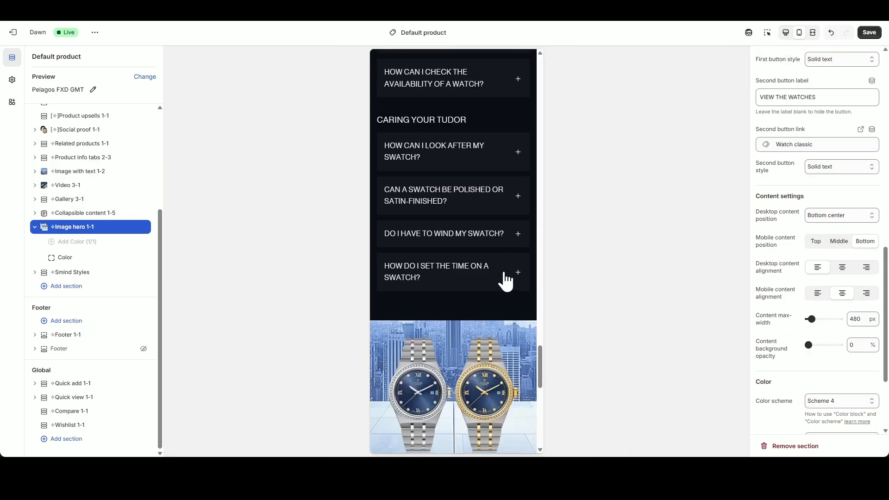
{"action": "scroll", "coordinate": [495, 277], "scroll_direction": "down", "scroll_amount": 4}
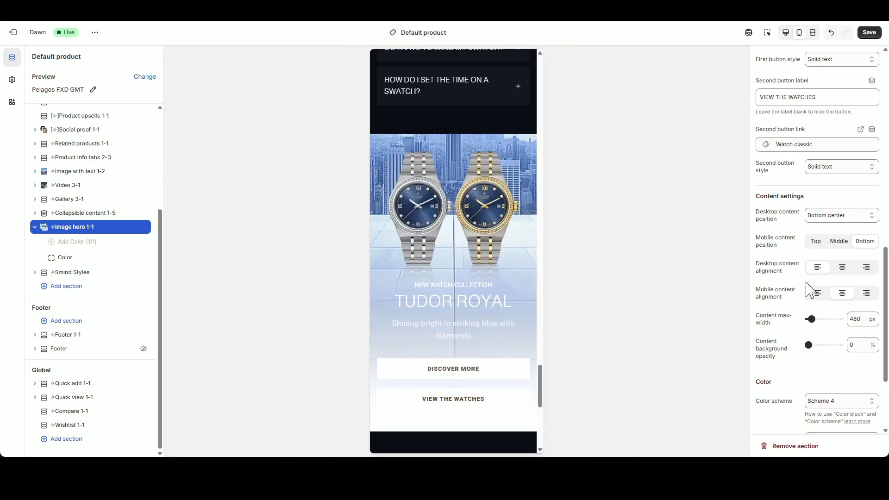
{"action": "left_click", "coordinate": [843, 269]}
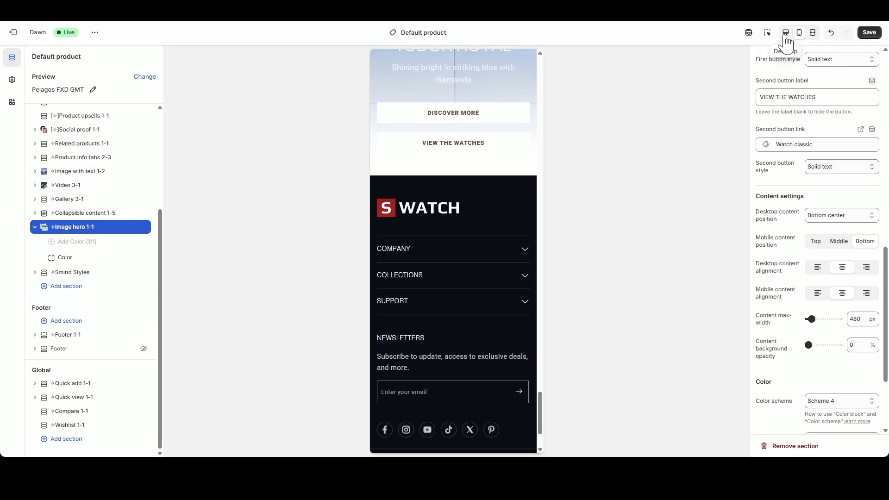
{"action": "left_click", "coordinate": [785, 33]}
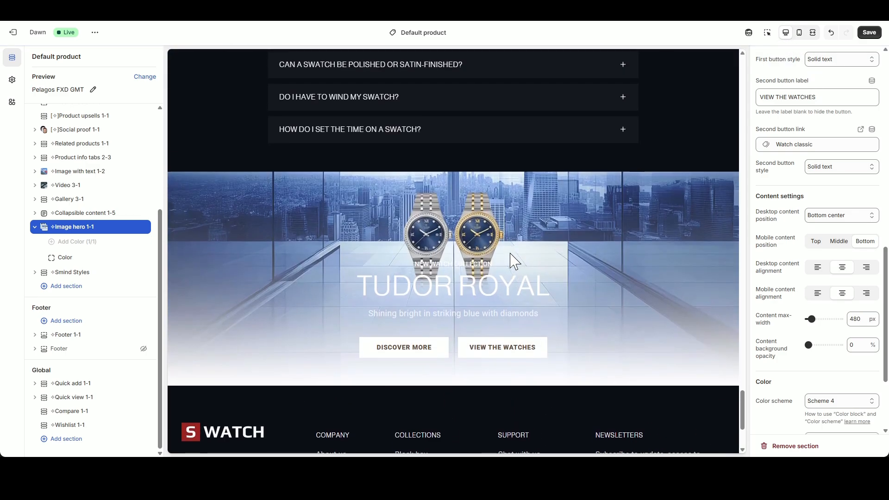
- Try Scheme 3 as the image hero's color scheme
{"action": "scroll", "coordinate": [843, 343], "scroll_direction": "down", "scroll_amount": 1}
{"action": "left_click", "coordinate": [838, 355]}
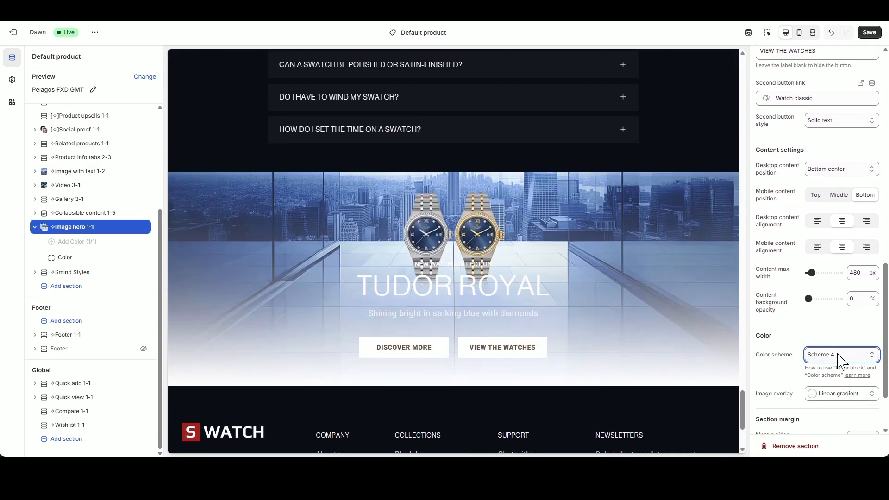
{"action": "left_click", "coordinate": [837, 316]}
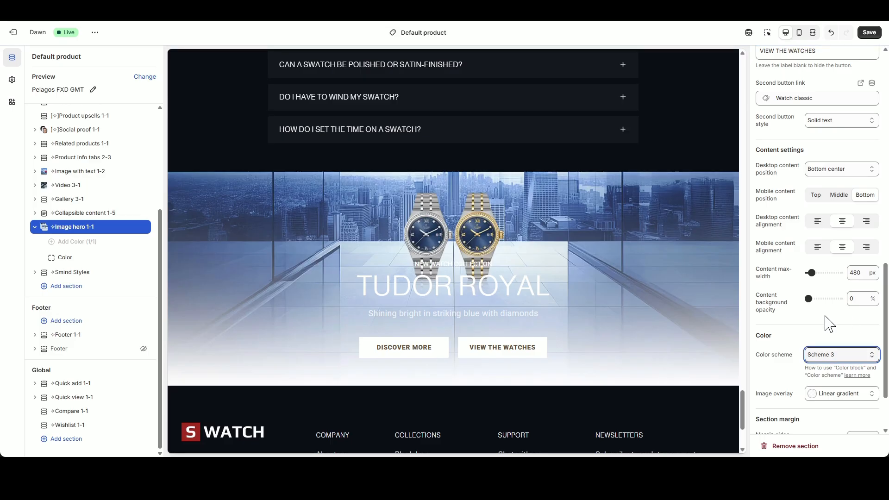
- Remove the image hero's gradient overlay and delete its Color block
{"action": "left_click", "coordinate": [810, 397]}
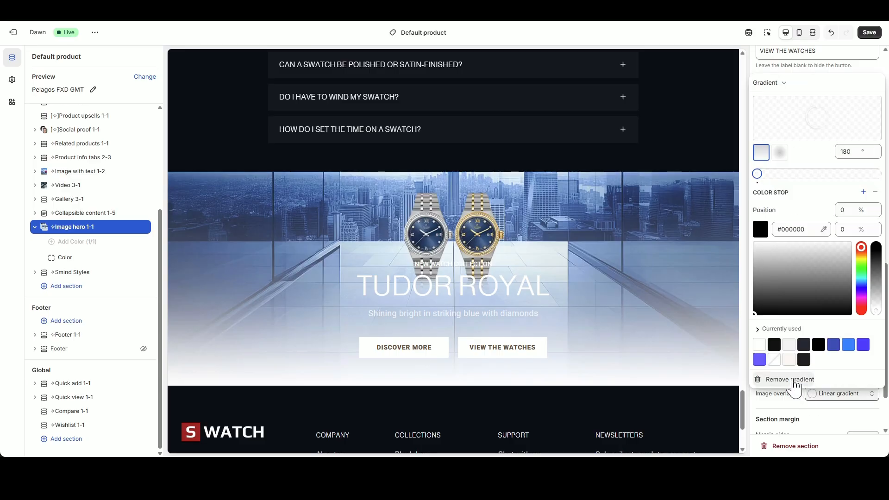
{"action": "left_click", "coordinate": [794, 377]}
{"action": "left_click", "coordinate": [843, 325]}
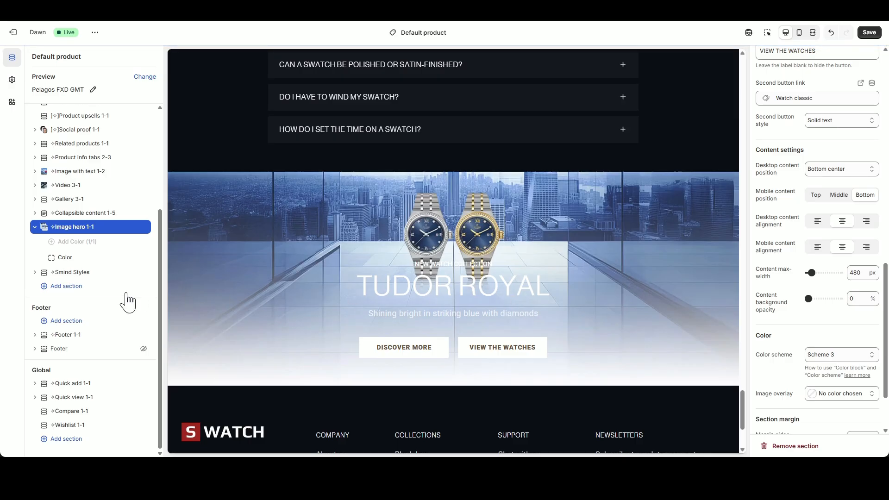
{"action": "left_click", "coordinate": [132, 257]}
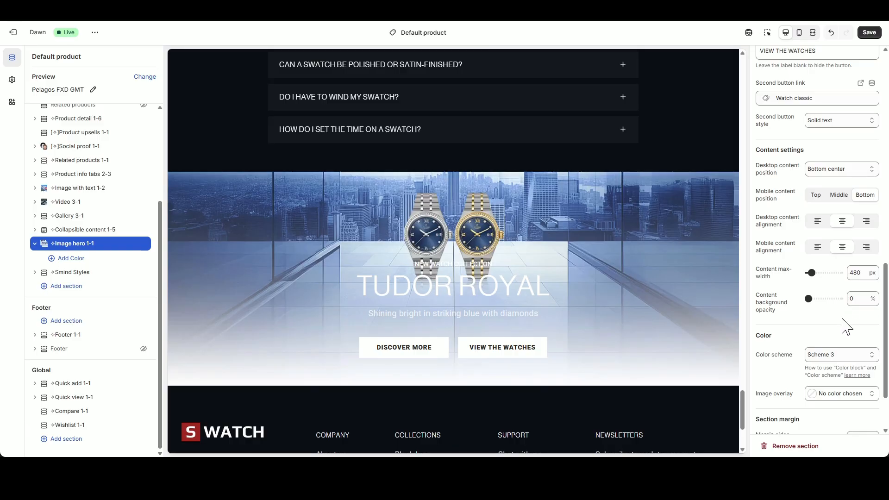
- Set the image hero's color scheme to Scheme 4 after trying Scheme 5
{"action": "left_click", "coordinate": [843, 284]}
{"action": "left_click", "coordinate": [836, 355]}
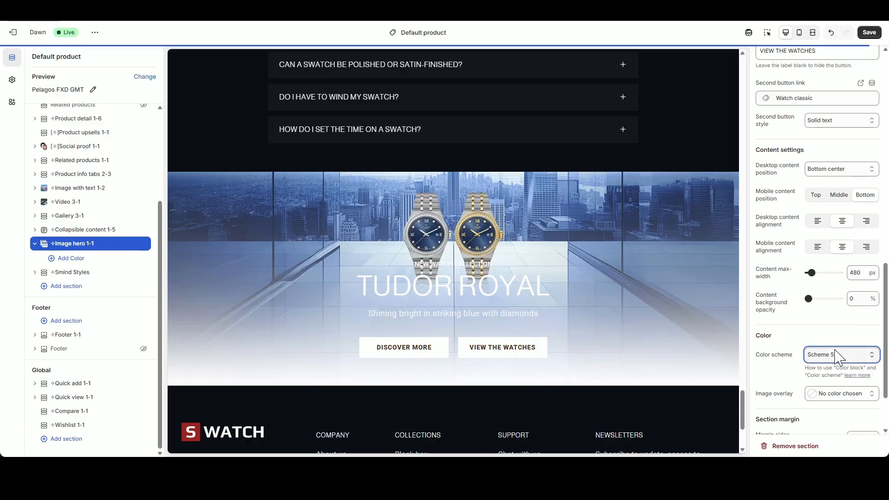
{"action": "left_click", "coordinate": [838, 280]}
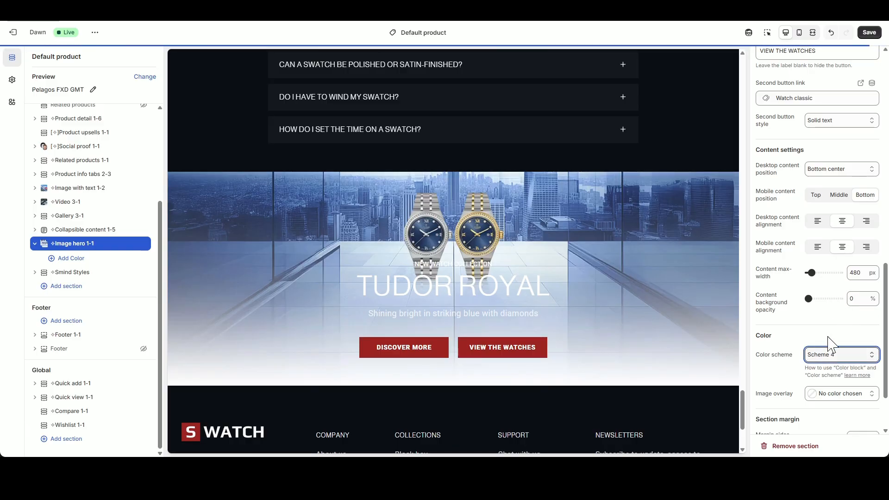
{"action": "left_click", "coordinate": [832, 329]}
{"action": "scroll", "coordinate": [832, 332], "scroll_direction": "down", "scroll_amount": 1}
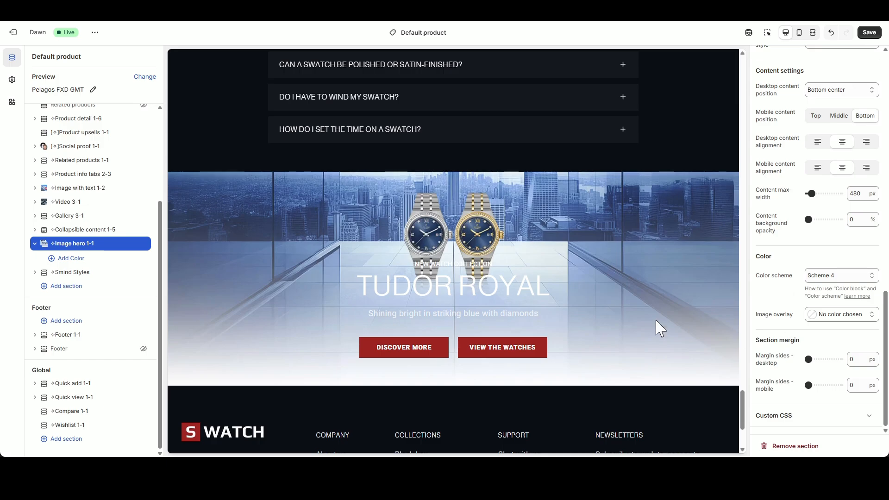
- Check the image hero in the mobile preview, return to the desktop preview and save the product template
{"action": "left_click", "coordinate": [35, 244]}
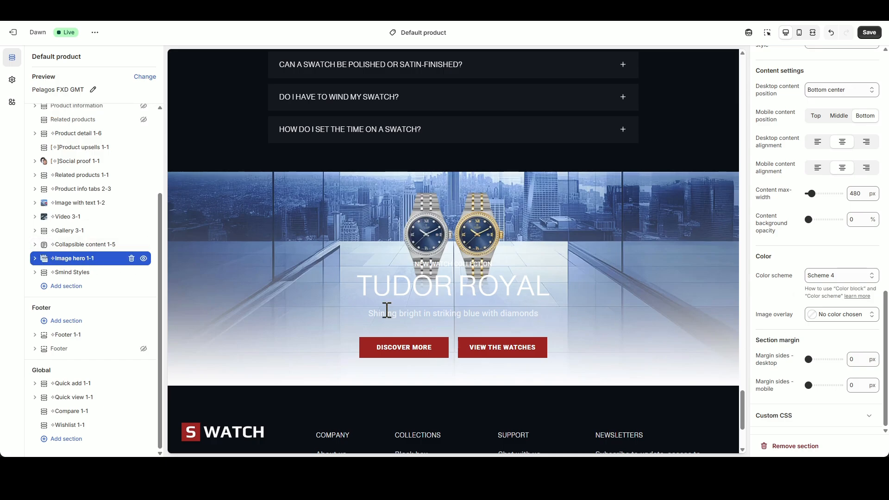
{"action": "left_click", "coordinate": [799, 33]}
{"action": "scroll", "coordinate": [533, 263], "scroll_direction": "down", "scroll_amount": 20}
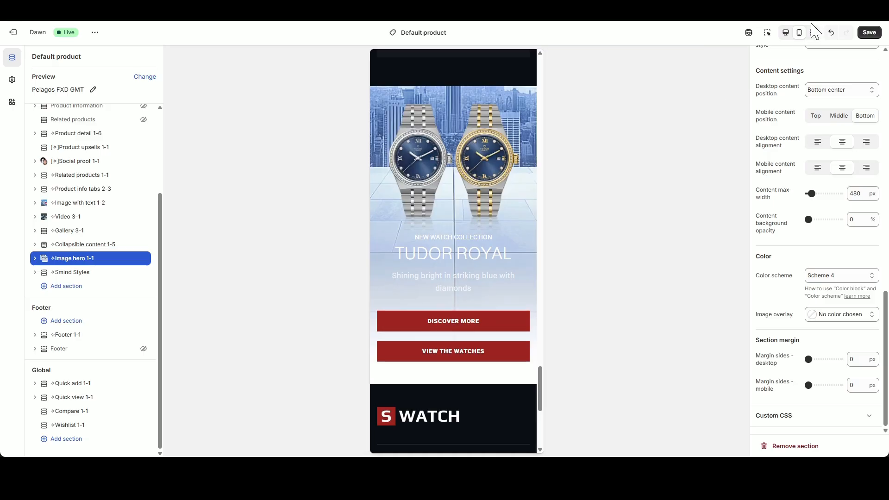
{"action": "left_click", "coordinate": [786, 32]}
{"action": "scroll", "coordinate": [477, 194], "scroll_direction": "up", "scroll_amount": 10}
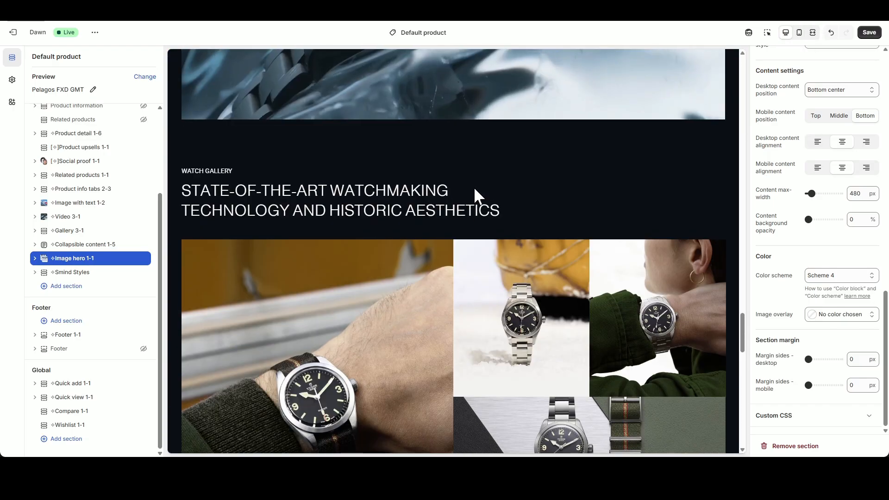
{"action": "left_click", "coordinate": [869, 32]}
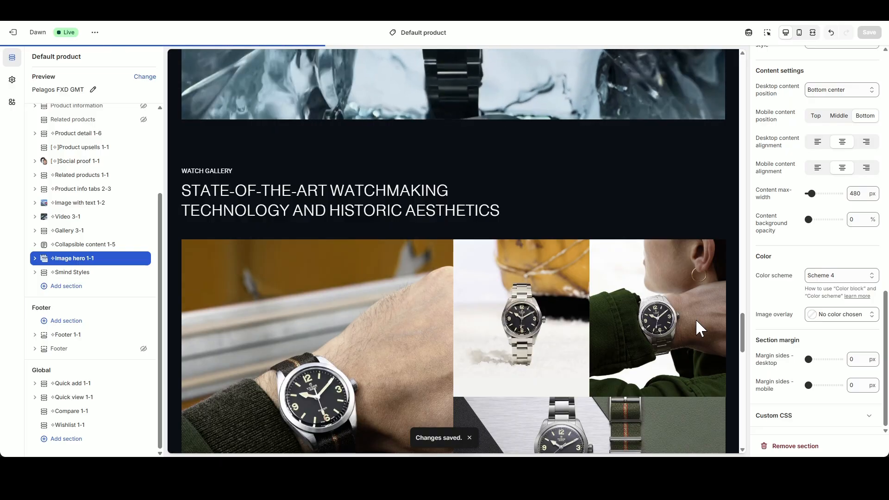
- Switch to the Home page template, follow the first slide's DISCOVER NOW link and look through the Black bay collection page
{"action": "scroll", "coordinate": [678, 345], "scroll_direction": "up", "scroll_amount": 15}
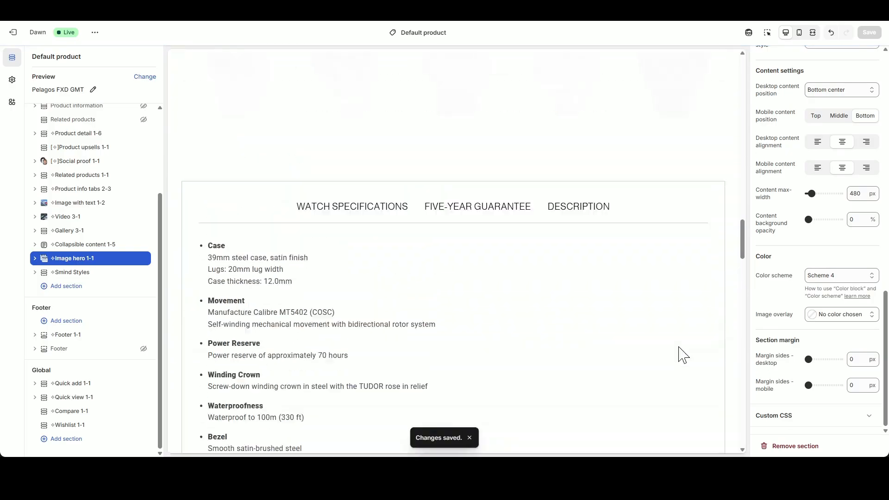
{"action": "scroll", "coordinate": [678, 354], "scroll_direction": "up", "scroll_amount": 5}
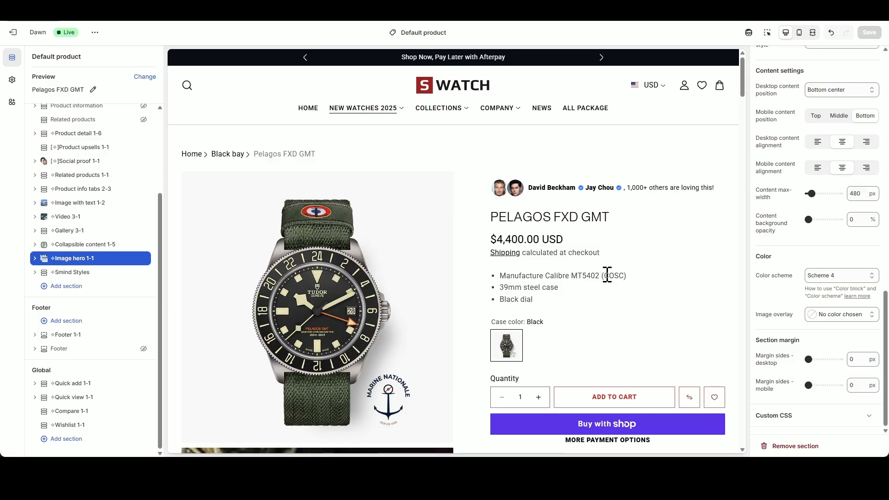
{"action": "scroll", "coordinate": [789, 252], "scroll_direction": "up", "scroll_amount": 10}
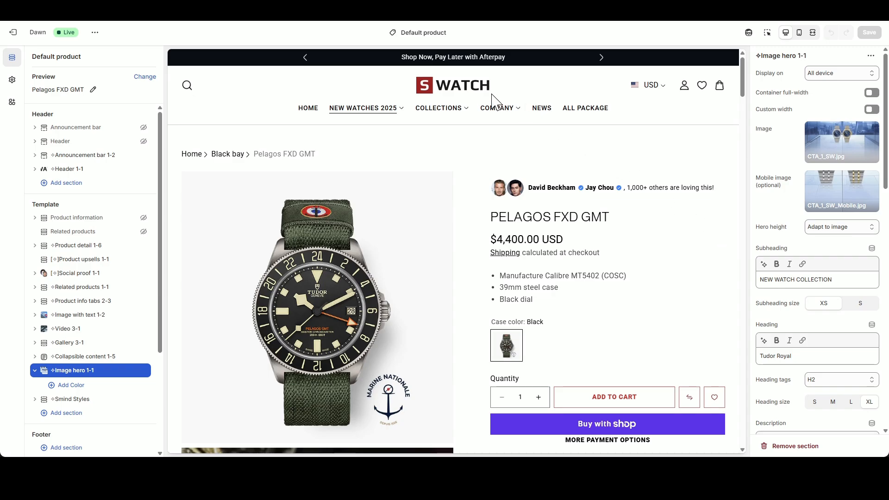
{"action": "left_click", "coordinate": [451, 33]}
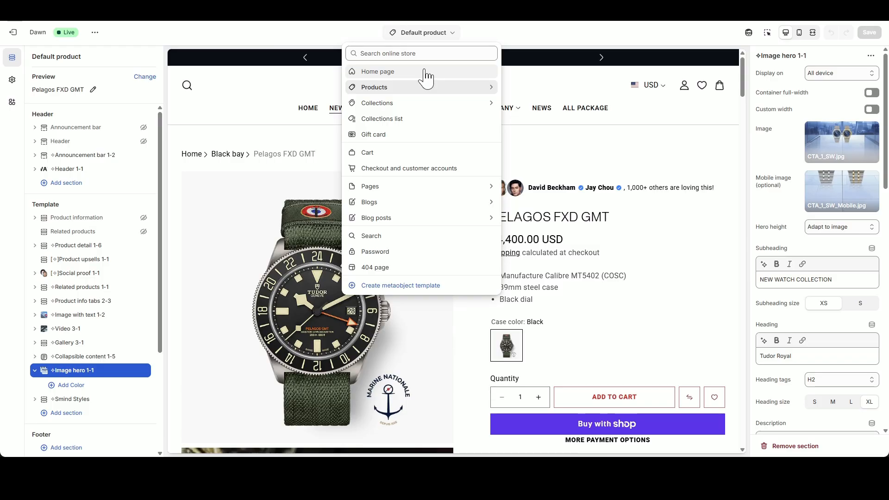
{"action": "left_click", "coordinate": [425, 72]}
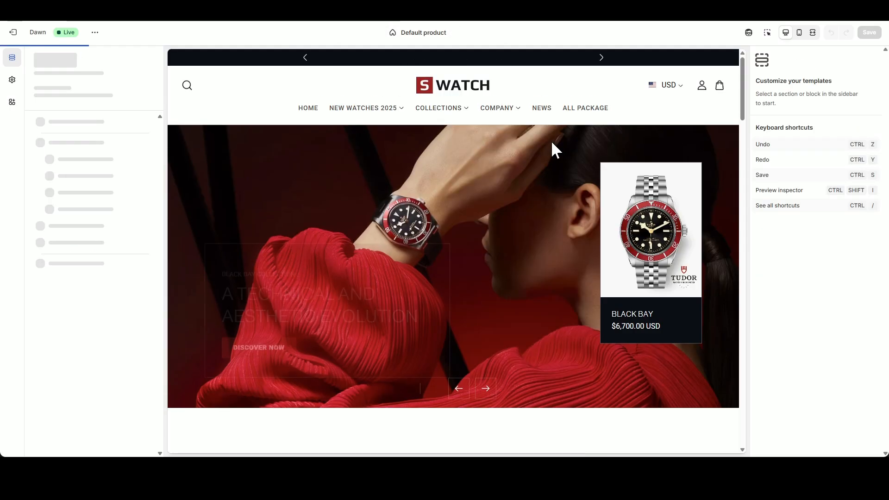
{"action": "left_click", "coordinate": [276, 355]}
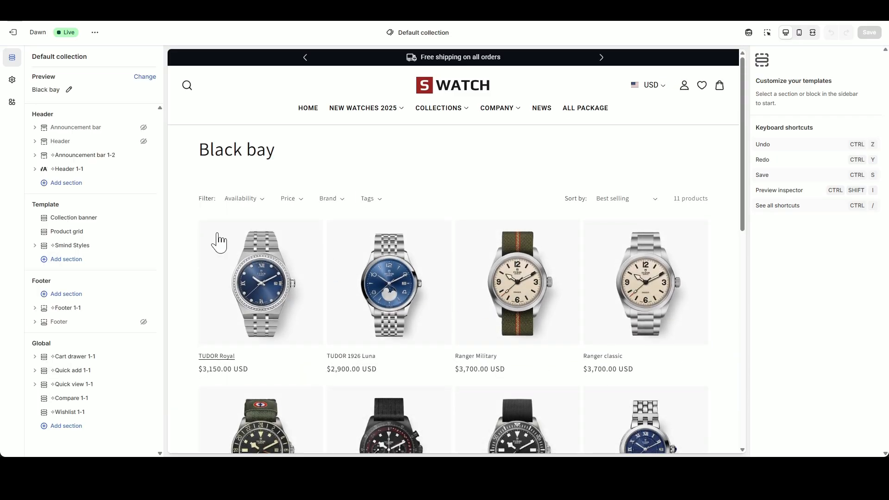
{"action": "scroll", "coordinate": [459, 304], "scroll_direction": "down", "scroll_amount": 10}
{"action": "scroll", "coordinate": [385, 278], "scroll_direction": "up", "scroll_amount": 15}
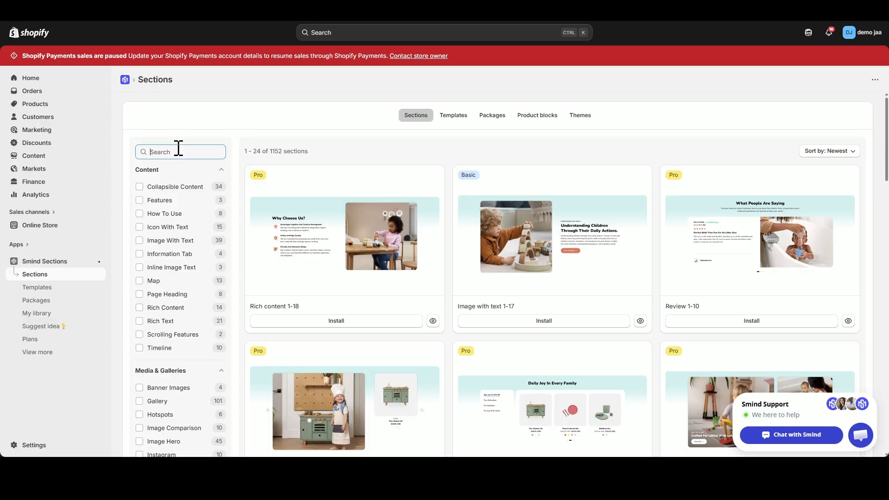
- Switch to the Smind Sections app, search its library for "Collection List 4" and browse the matching sections
{"action": "type", "text": "Co"}
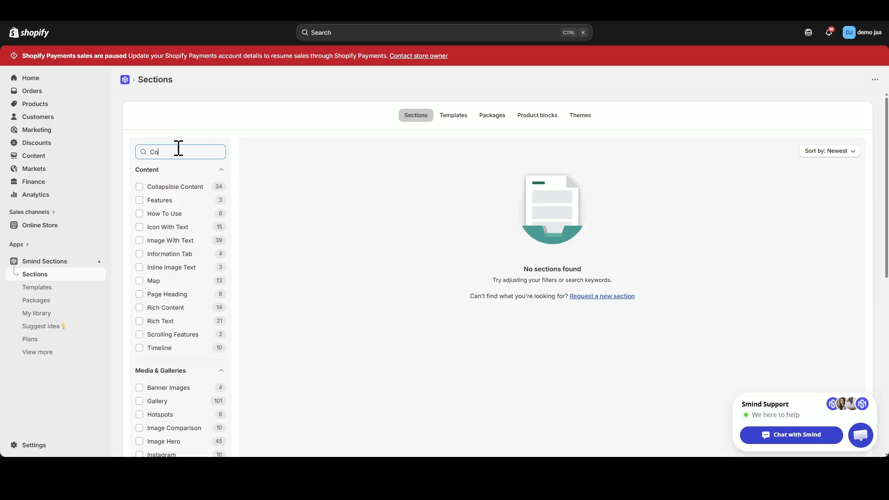
{"action": "type", "text": "llection Lis"}
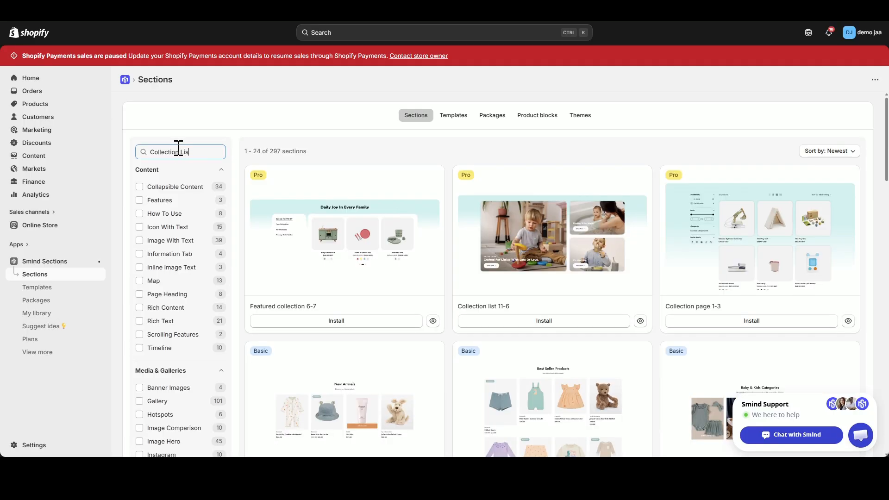
{"action": "type", "text": "t 4"}
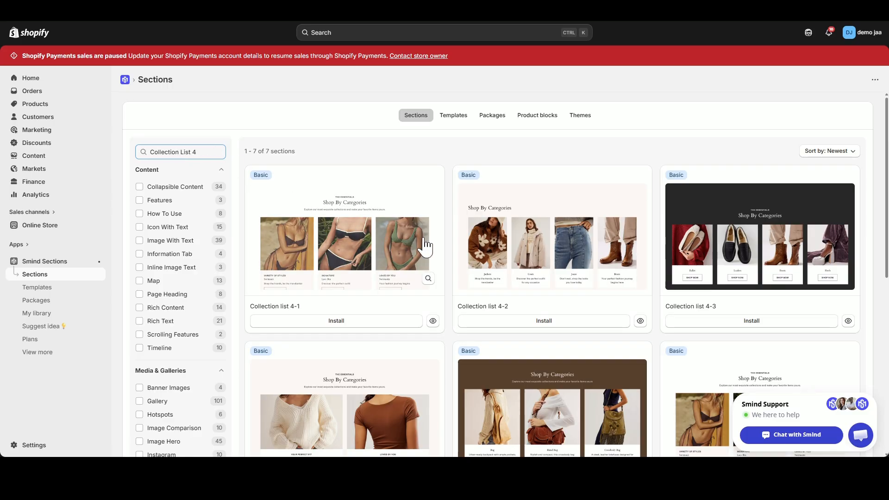
{"action": "scroll", "coordinate": [424, 247], "scroll_direction": "down", "scroll_amount": 7}
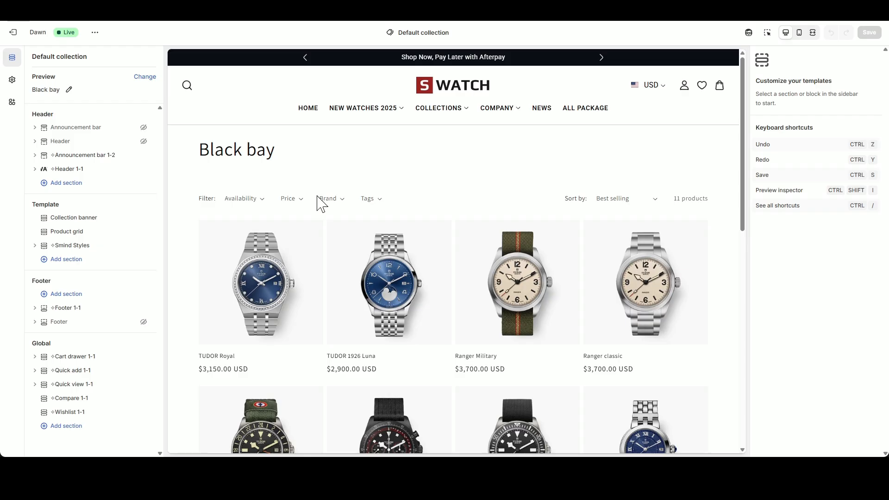
- In the theme editor, hide the collection template's Collection banner and Product grid and add Collection list 4-7 below them
{"action": "left_click", "coordinate": [143, 218]}
{"action": "left_click", "coordinate": [144, 231]}
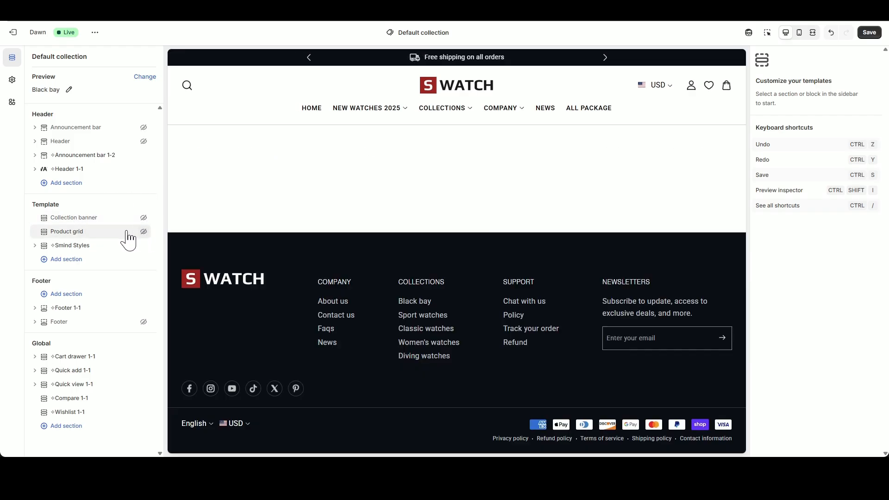
{"action": "left_click", "coordinate": [95, 239]}
{"action": "type", "text": "c"}
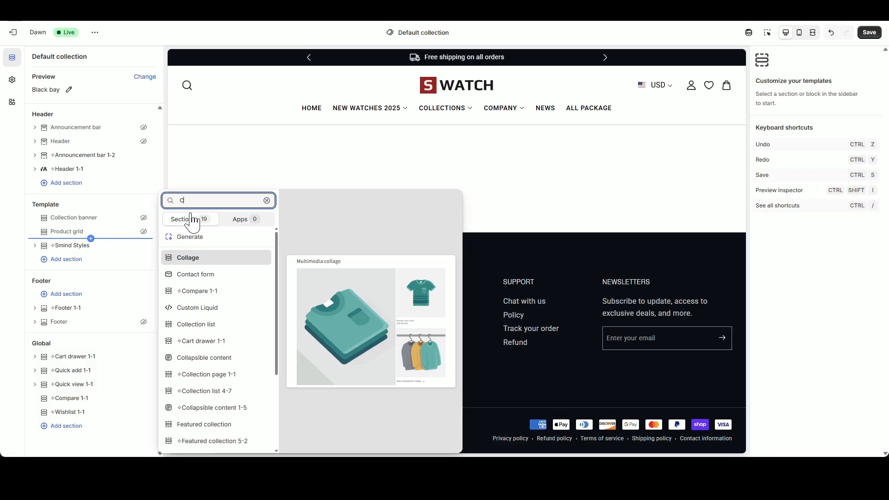
{"action": "type", "text": "ollection List"}
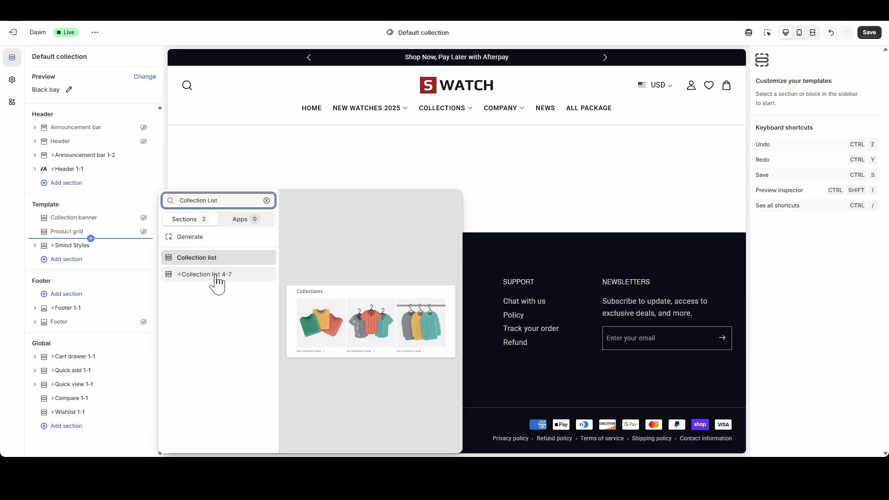
{"action": "left_click", "coordinate": [218, 275]}
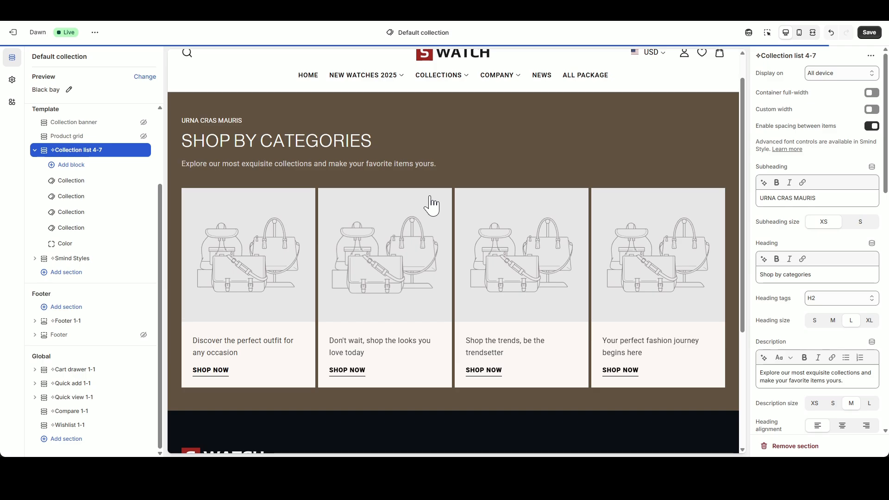
- Clear the subheading, heading and description texts of the Collection list 4-7 section
{"action": "left_click_drag", "start_coordinate": [819, 202], "coordinate": [751, 203]}
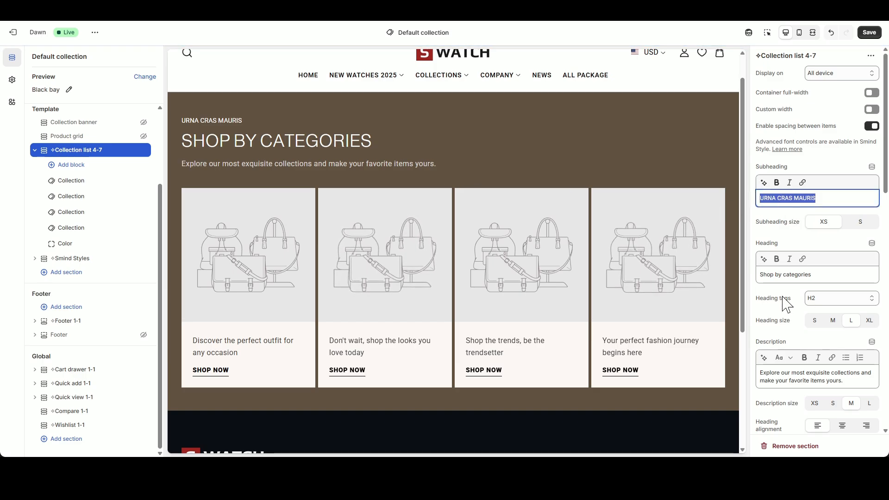
{"action": "key", "text": "BackSpace"}
{"action": "left_click_drag", "start_coordinate": [817, 276], "coordinate": [704, 287]}
{"action": "key", "text": "BackSpace"}
{"action": "triple_click", "coordinate": [813, 373]}
{"action": "key", "text": "BackSpace"}
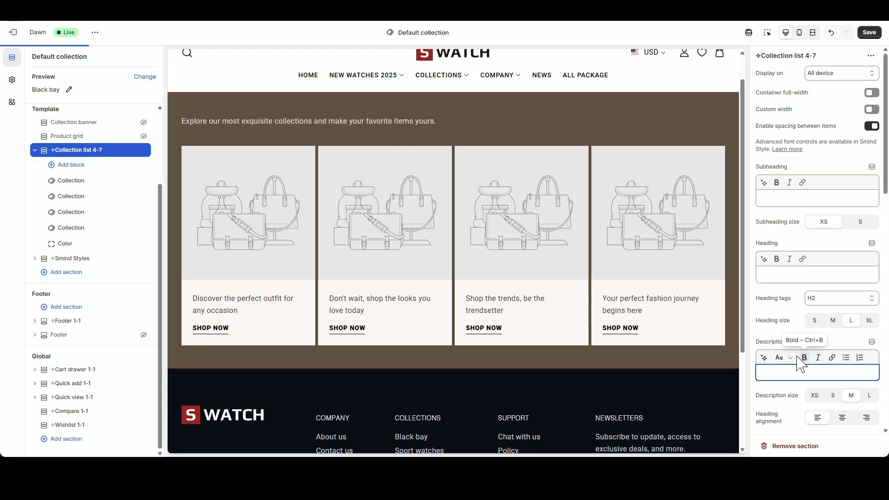
- Center both the heading alignment and the content alignment of the Collection list 4-7 section
{"action": "scroll", "coordinate": [807, 342], "scroll_direction": "down", "scroll_amount": 3}
{"action": "left_click", "coordinate": [842, 279]}
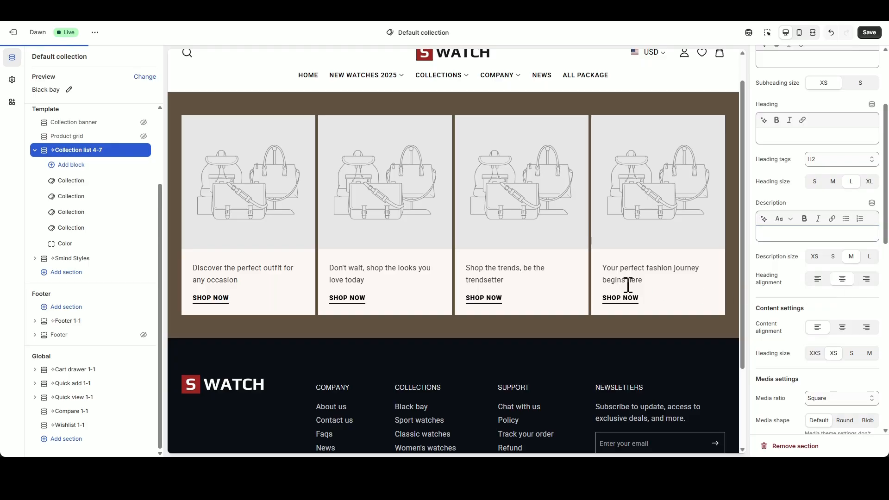
{"action": "left_click", "coordinate": [840, 326]}
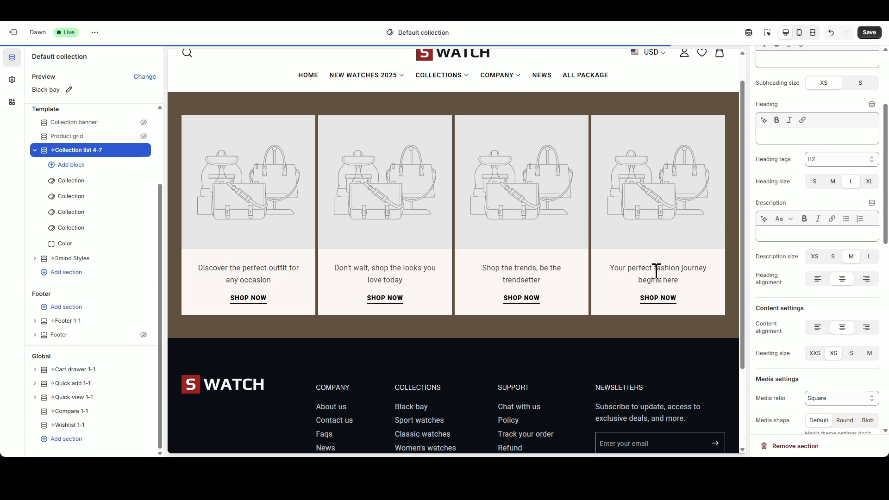
- Set the collection list's media ratio to Adapt and its number of desktop columns to 5
{"action": "scroll", "coordinate": [847, 278], "scroll_direction": "down", "scroll_amount": 3}
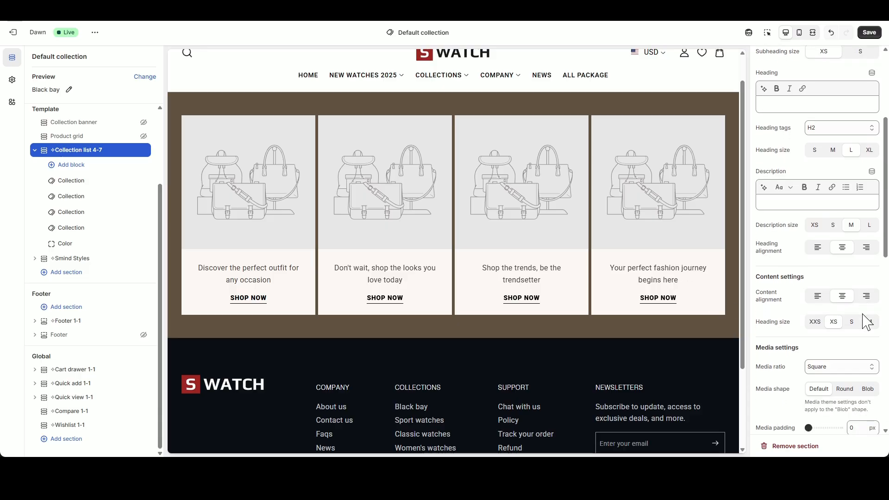
{"action": "left_click", "coordinate": [847, 262]}
{"action": "left_click", "coordinate": [848, 279]}
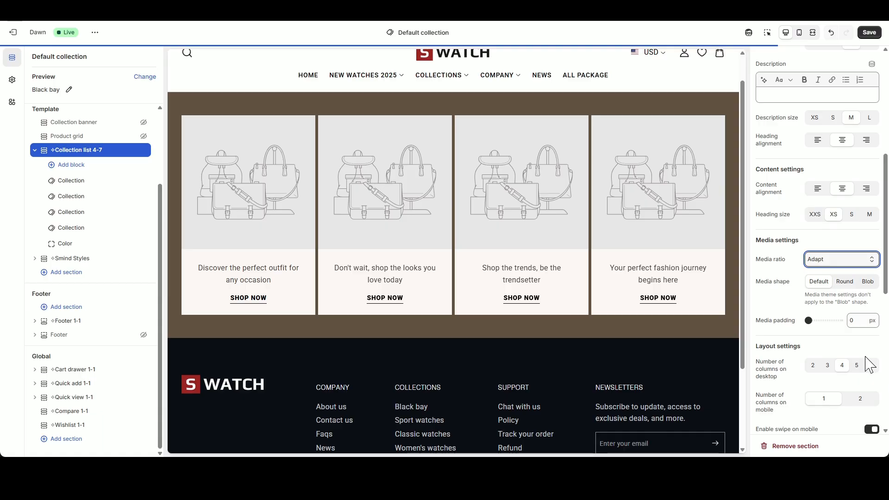
{"action": "left_click", "coordinate": [857, 367]}
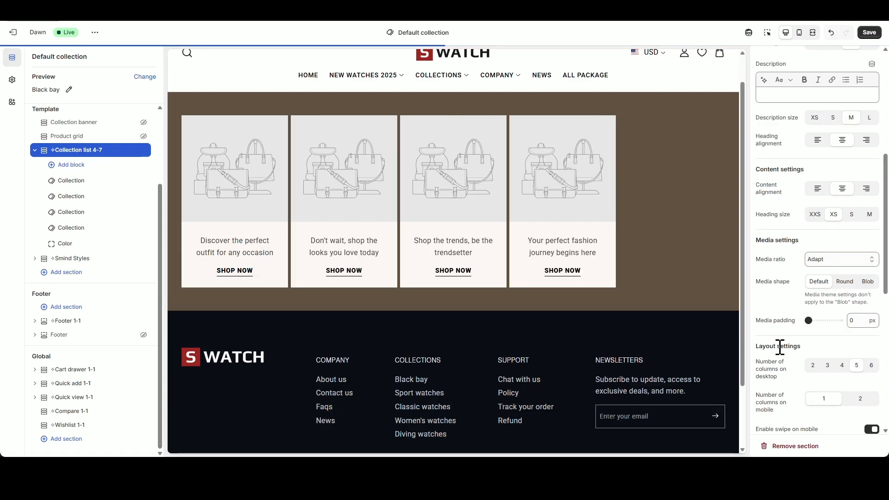
{"action": "scroll", "coordinate": [804, 359], "scroll_direction": "down", "scroll_amount": 1}
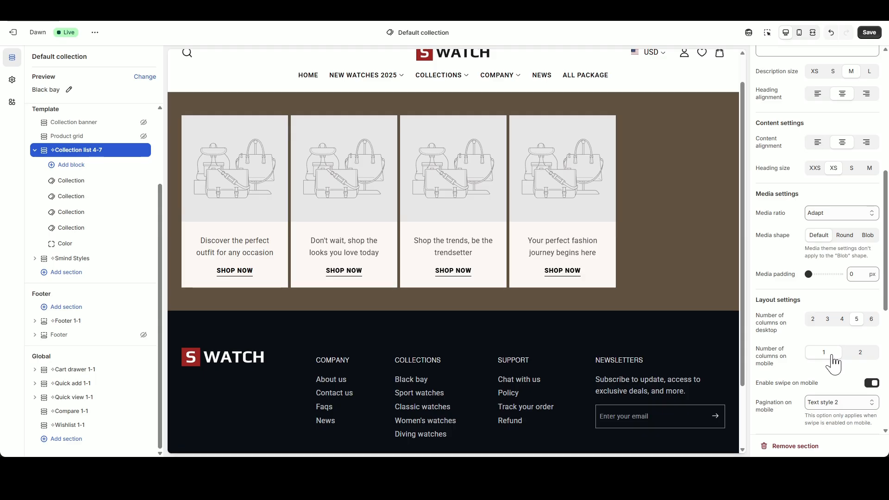
- Set the section color scheme of Collection list 4-7 to Scheme 1 and delete its Color block
{"action": "scroll", "coordinate": [834, 361], "scroll_direction": "down", "scroll_amount": 2}
{"action": "left_click", "coordinate": [841, 372]}
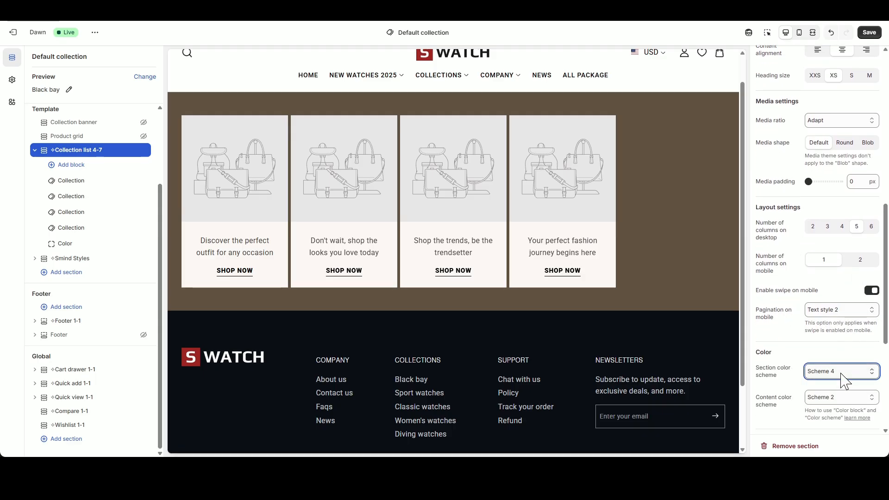
{"action": "key", "text": "Up"}
{"action": "key", "text": "Up"}
{"action": "key", "text": "Up"}
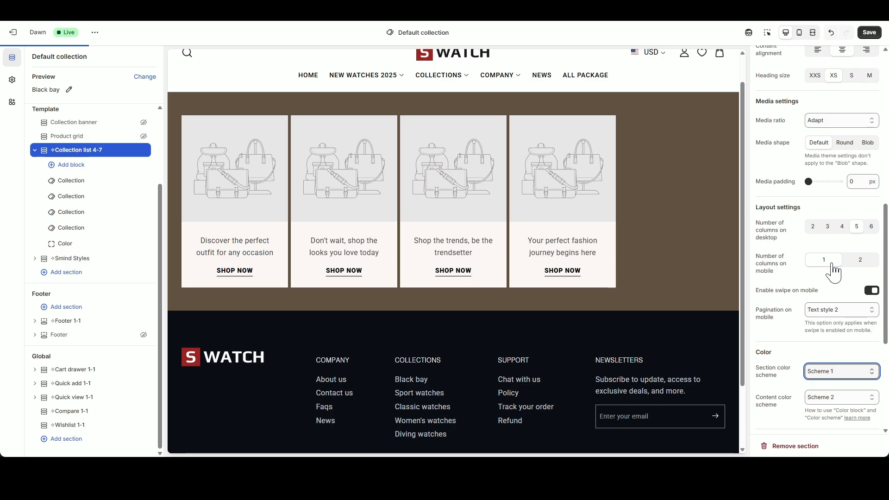
{"action": "left_click", "coordinate": [781, 389]}
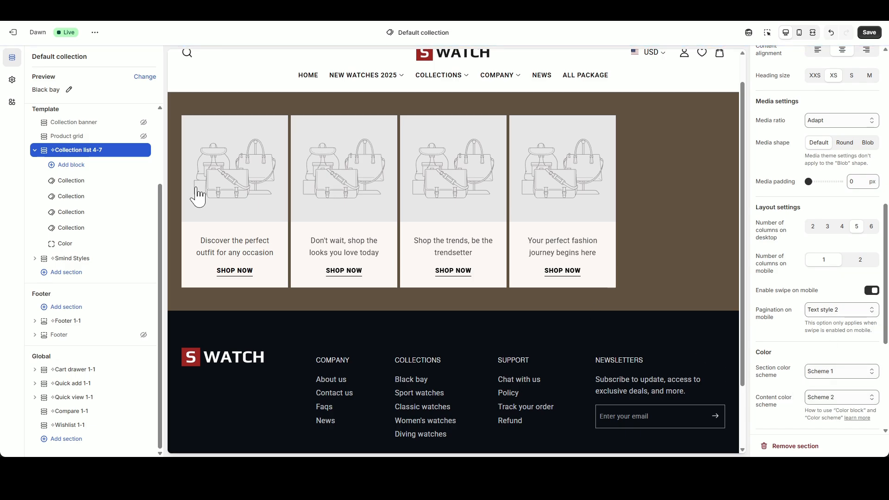
{"action": "left_click", "coordinate": [132, 243]}
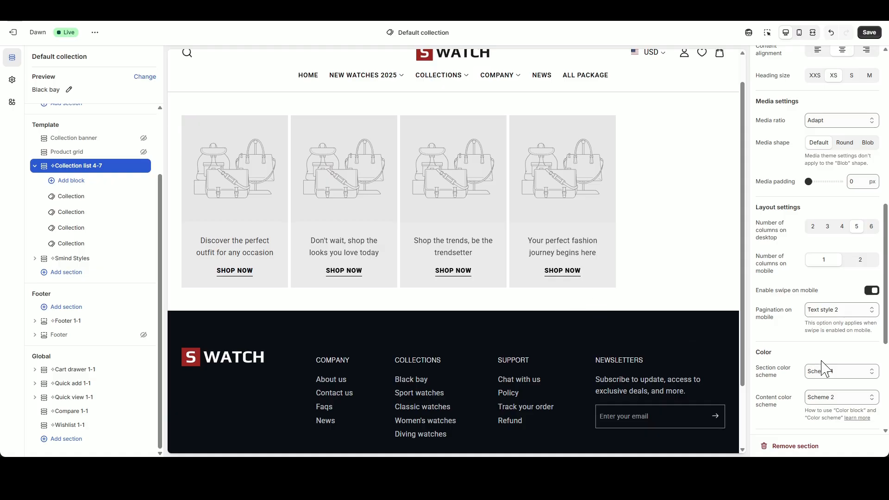
- Assign the "watch all" collection and the image Collection_1_SW to the first Collection block of Collection list 4-7
{"action": "scroll", "coordinate": [828, 369], "scroll_direction": "down", "scroll_amount": 4}
{"action": "scroll", "coordinate": [815, 380], "scroll_direction": "up", "scroll_amount": 6}
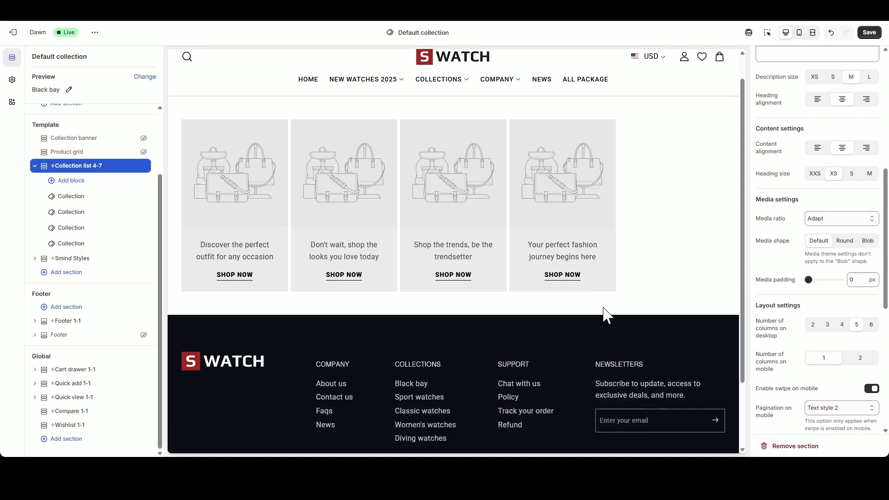
{"action": "scroll", "coordinate": [607, 315], "scroll_direction": "up", "scroll_amount": 1}
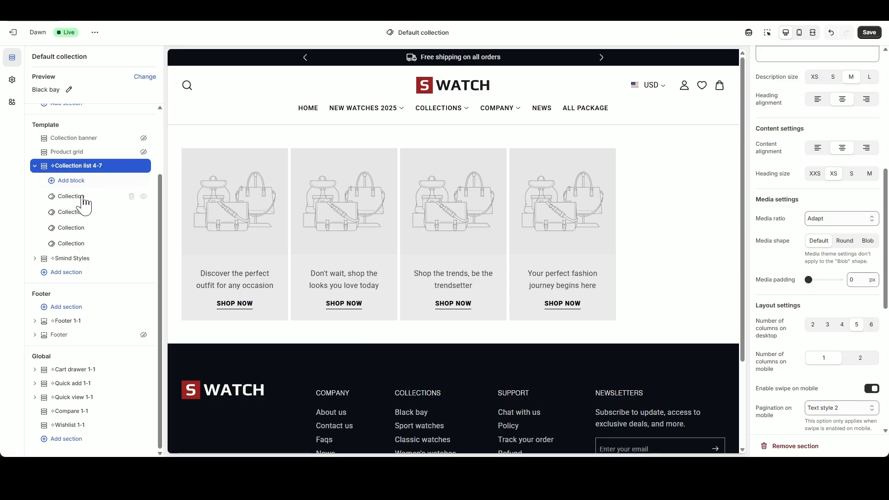
{"action": "left_click", "coordinate": [135, 197]}
{"action": "left_click", "coordinate": [849, 75]}
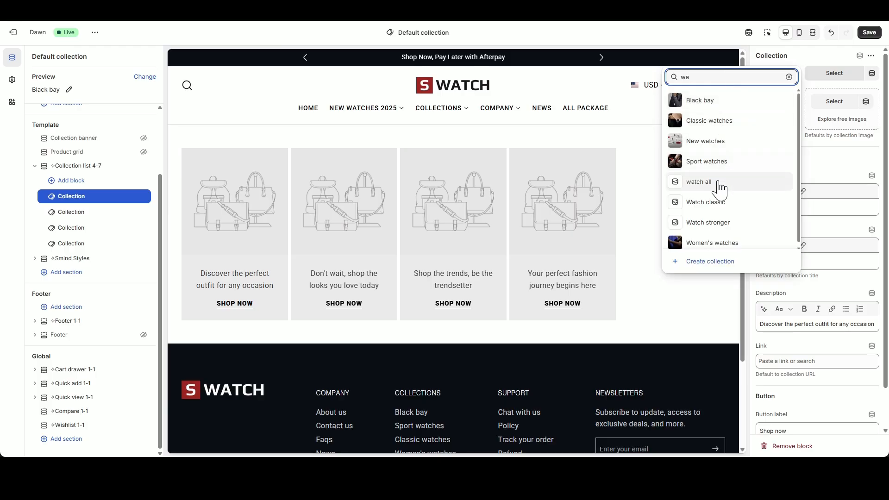
{"action": "left_click", "coordinate": [713, 183]}
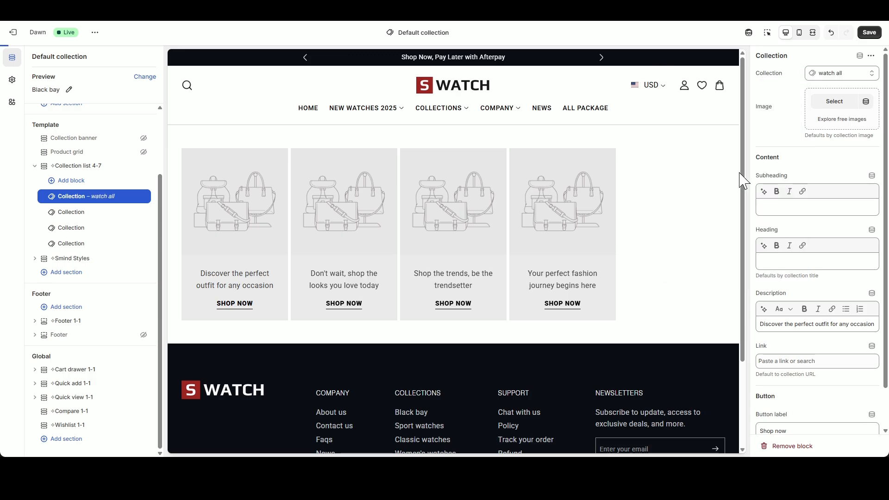
{"action": "left_click", "coordinate": [830, 101]}
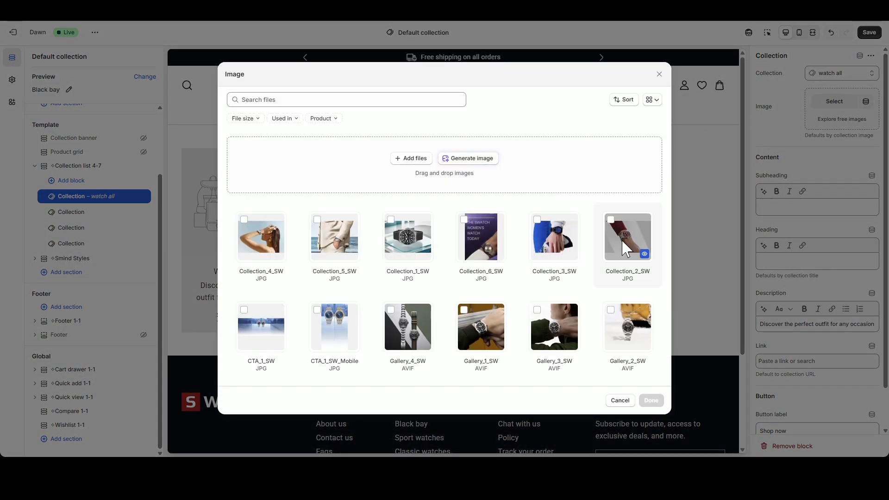
{"action": "left_click", "coordinate": [406, 238]}
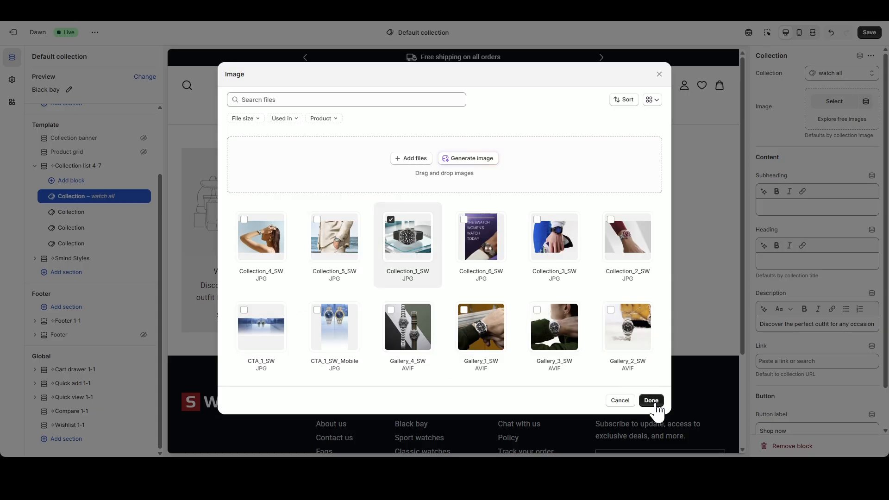
{"action": "left_click", "coordinate": [655, 404]}
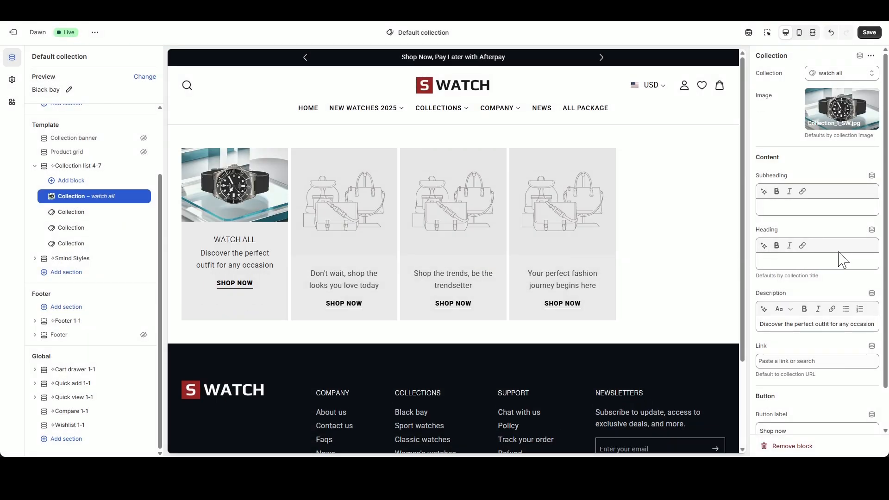
- Head the first Collection block "NEW WATCHES" and clear its description and button label
{"action": "left_click", "coordinate": [809, 261]}
{"action": "type", "text": "NEW WATCHES"}
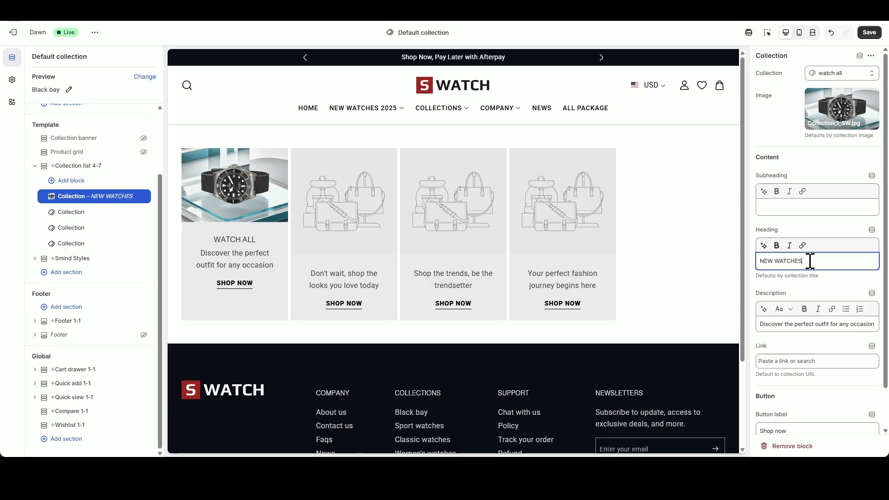
{"action": "triple_click", "coordinate": [829, 324]}
{"action": "key", "text": "BackSpace"}
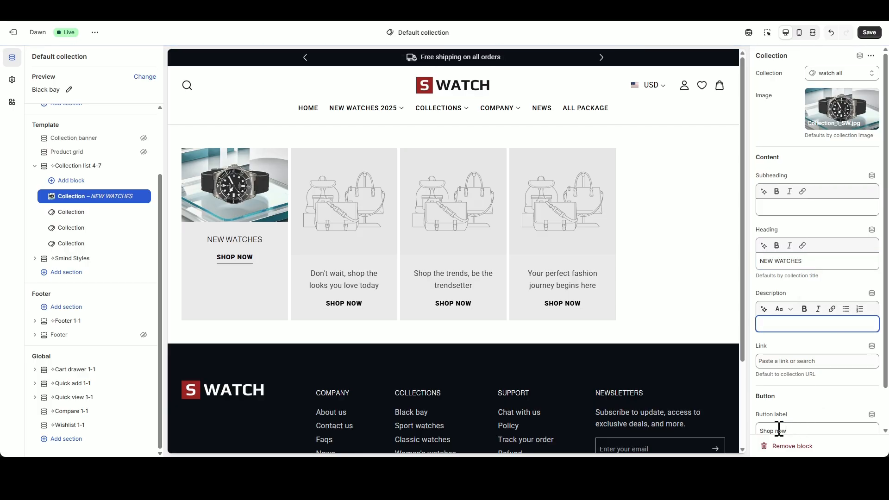
{"action": "triple_click", "coordinate": [779, 429]}
{"action": "key", "text": "BackSpace"}
{"action": "left_click", "coordinate": [804, 381]}
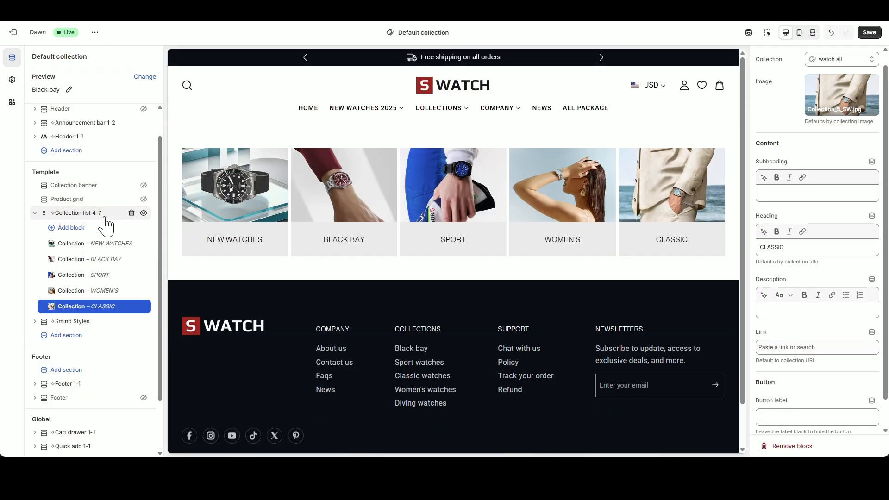
- Make the Collection list 4-7 container full-width, check it in the full-screen preview and save the template
{"action": "left_click", "coordinate": [103, 215]}
{"action": "left_click", "coordinate": [872, 93]}
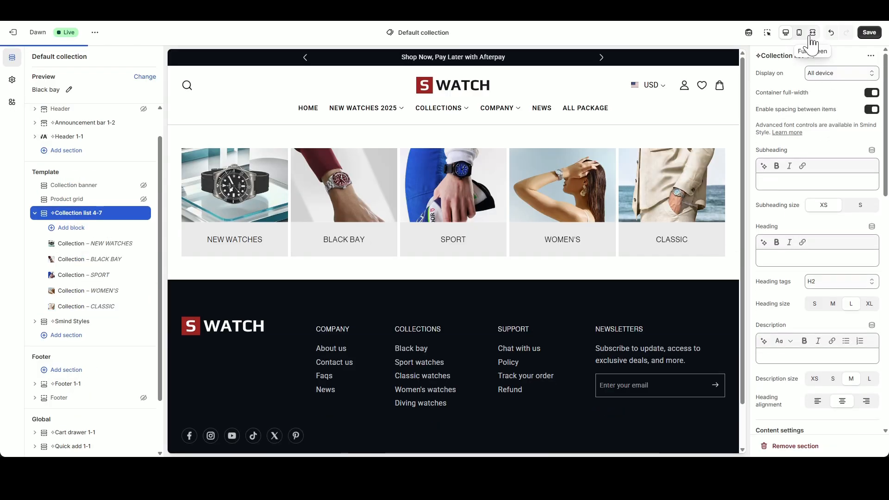
{"action": "left_click", "coordinate": [813, 32]}
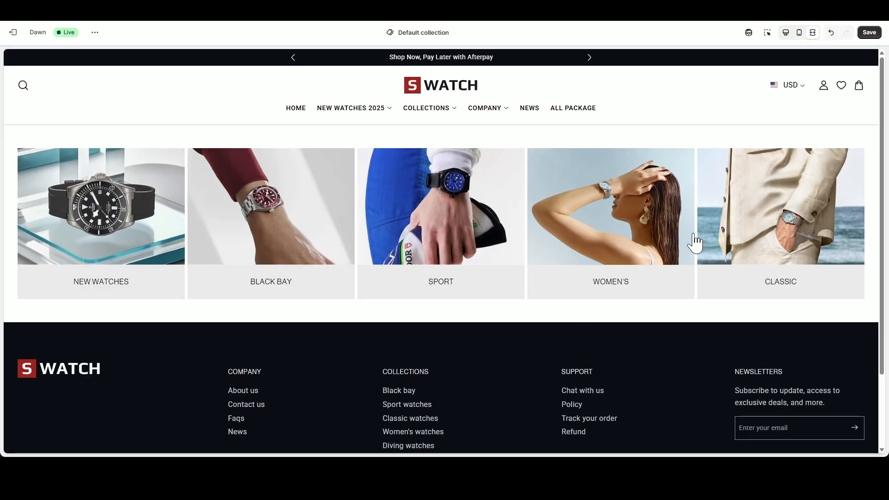
{"action": "left_click", "coordinate": [813, 32]}
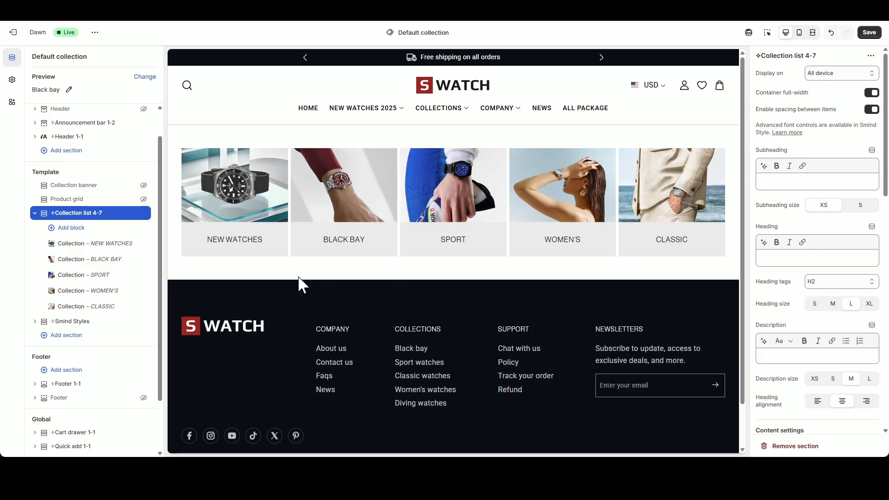
{"action": "left_click", "coordinate": [869, 32]}
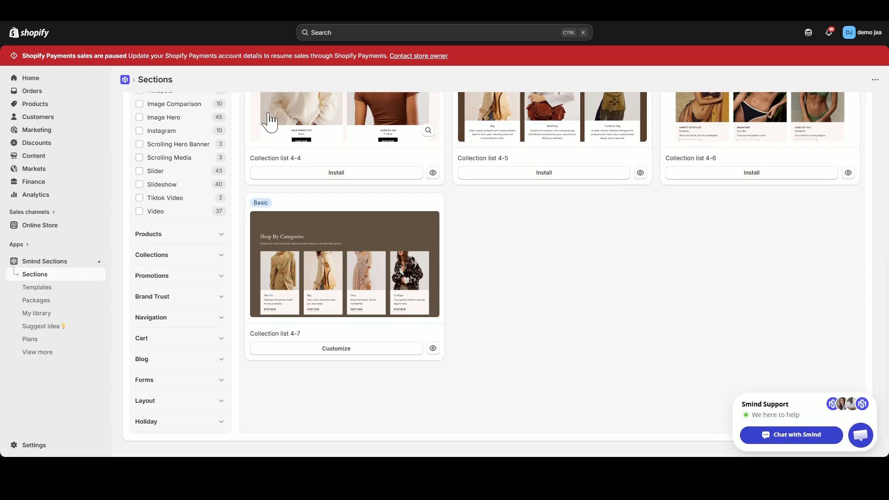
- Switch to the Smind Sections app and look through its library for "Collection Page" sections
{"action": "scroll", "coordinate": [240, 171], "scroll_direction": "up", "scroll_amount": 7}
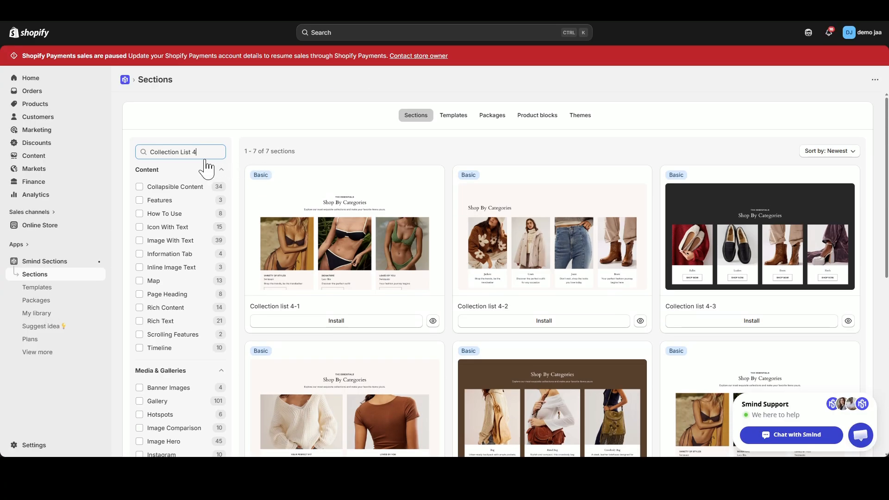
{"action": "left_click_drag", "start_coordinate": [203, 152], "coordinate": [104, 152]}
{"action": "type", "text": "Collect"}
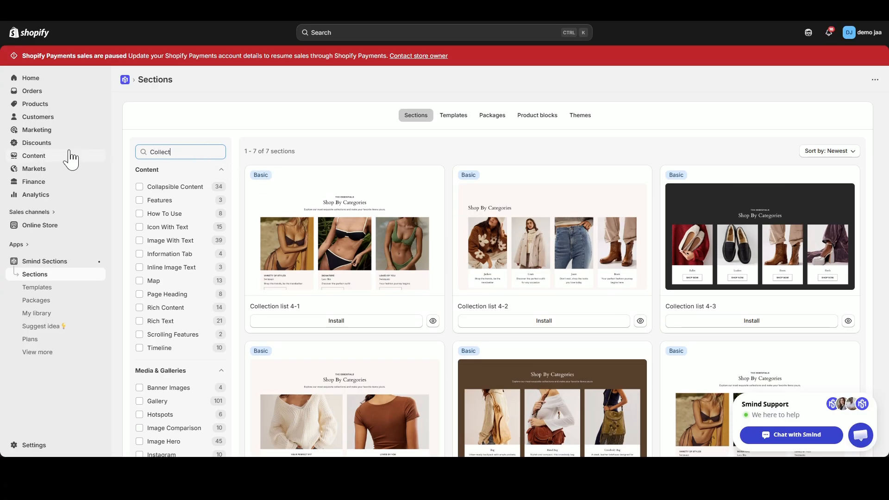
{"action": "type", "text": "ion Page"}
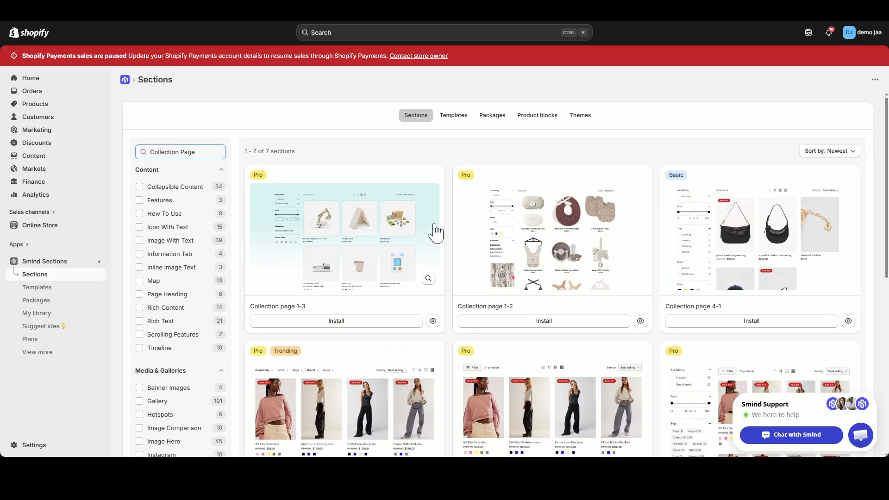
{"action": "scroll", "coordinate": [684, 259], "scroll_direction": "down", "scroll_amount": 3}
{"action": "scroll", "coordinate": [352, 222], "scroll_direction": "down", "scroll_amount": 3}
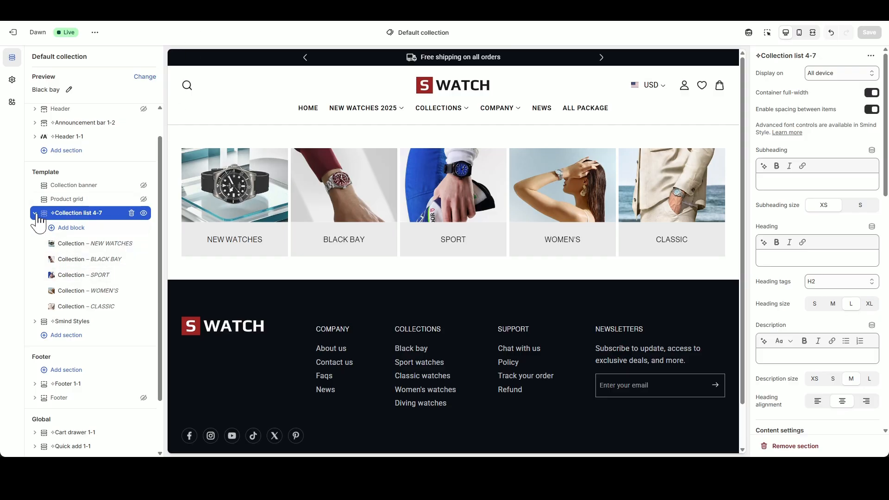
- In the theme editor, add the Collection page 1-1 section directly below Collection list 4-7
{"action": "left_click", "coordinate": [34, 209]}
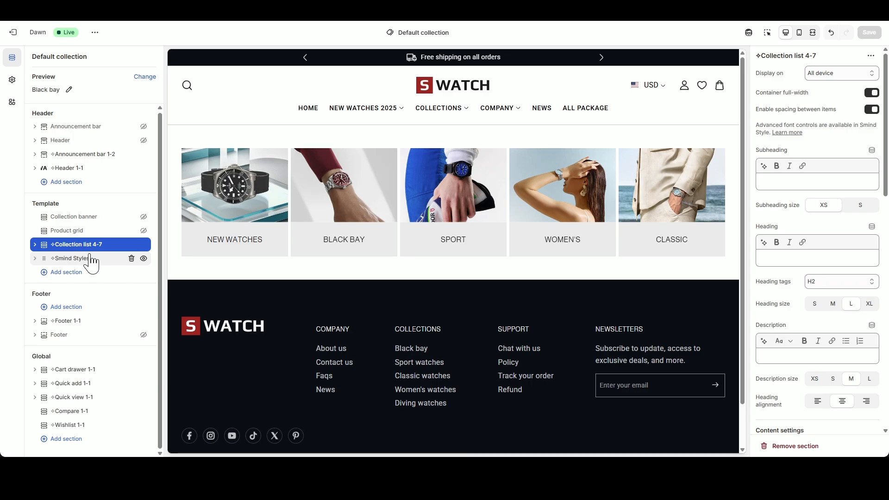
{"action": "left_click", "coordinate": [91, 251]}
{"action": "type", "text": "Col"}
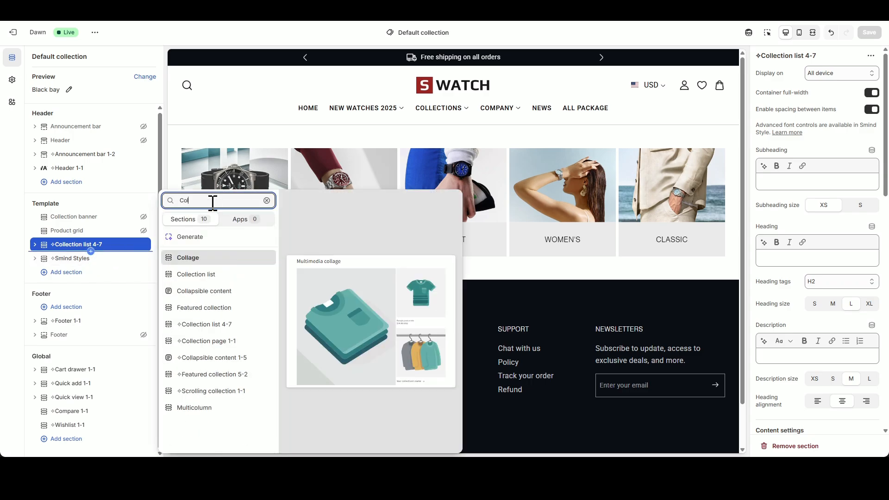
{"action": "type", "text": "lection Page 1"}
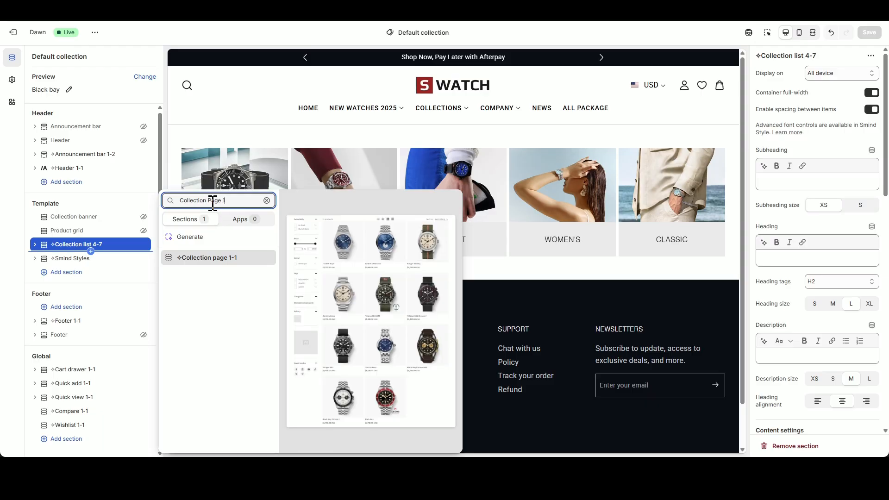
{"action": "left_click", "coordinate": [209, 257]}
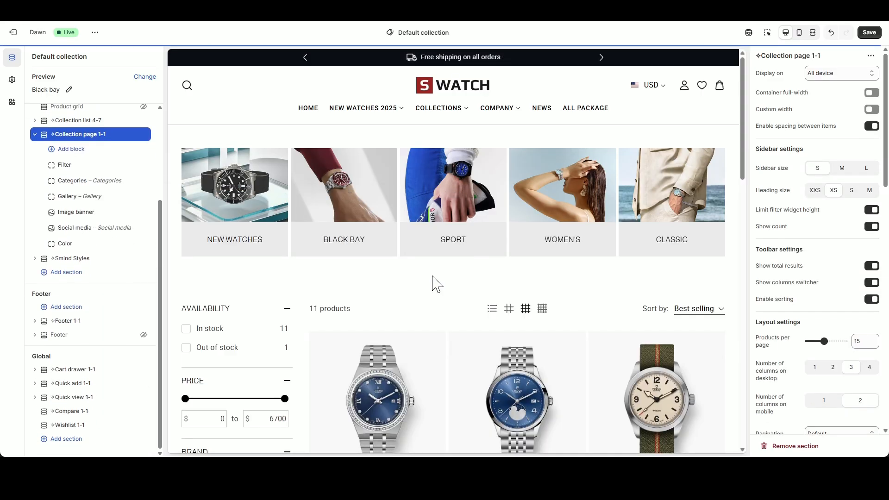
- Preview the product grid of Collection page 1-1 in the two-column and four-column layouts
{"action": "scroll", "coordinate": [454, 293], "scroll_direction": "down", "scroll_amount": 6}
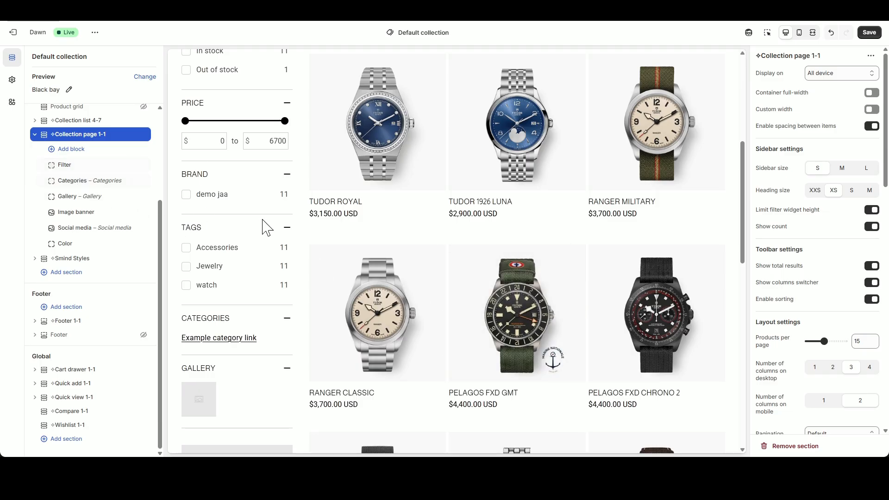
{"action": "scroll", "coordinate": [296, 231], "scroll_direction": "up", "scroll_amount": 3}
{"action": "left_click", "coordinate": [526, 172]}
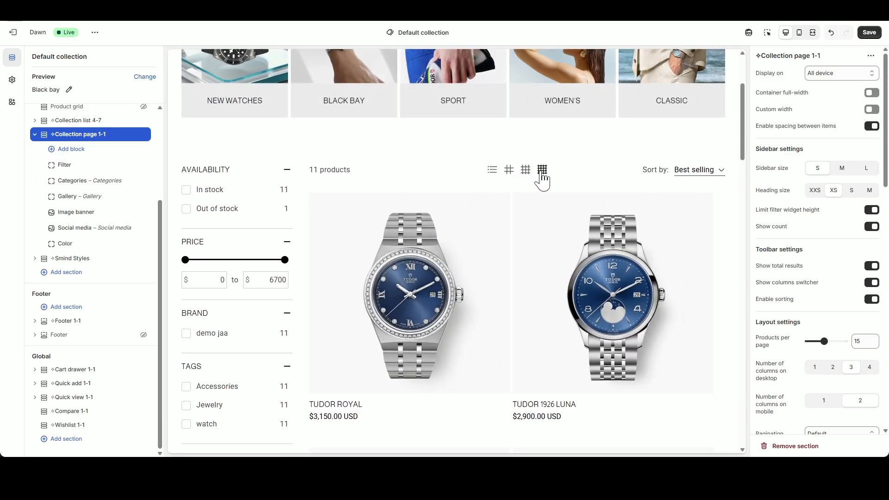
{"action": "left_click", "coordinate": [542, 171]}
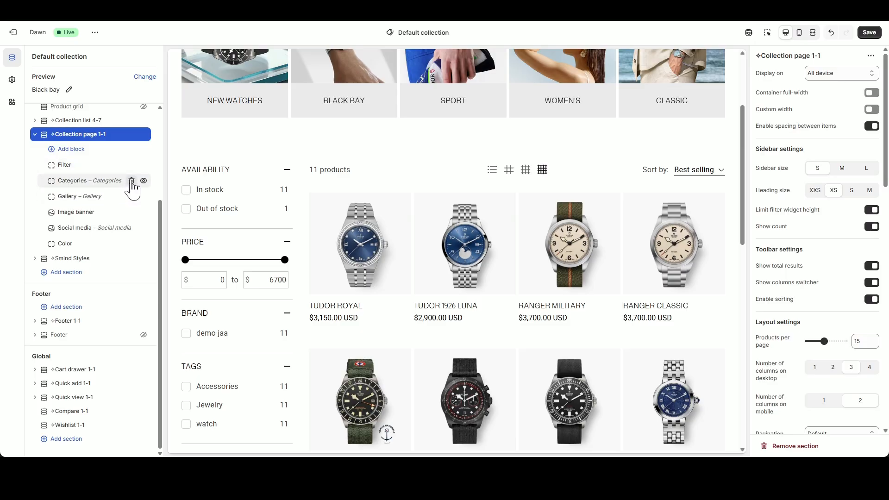
- Delete the Categories and Gallery blocks from Collection page 1-1 and set the Image banner's image to Collection_6_SW.jpg
{"action": "left_click", "coordinate": [131, 181]}
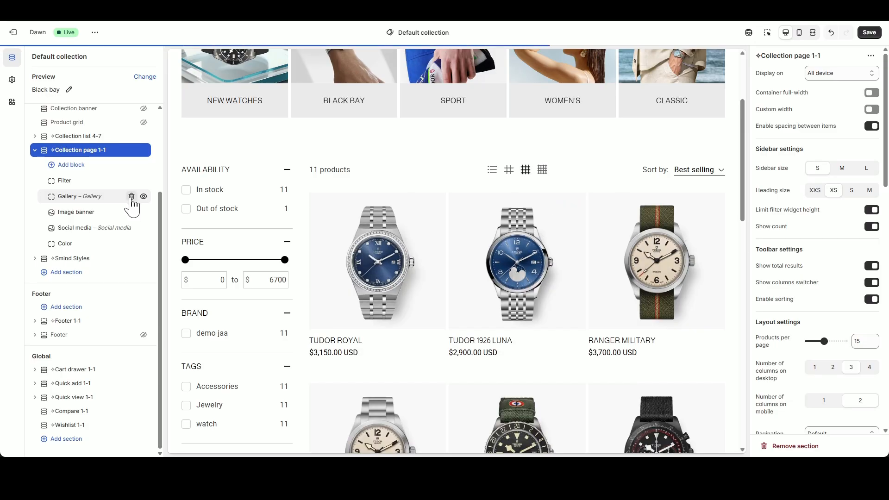
{"action": "left_click", "coordinate": [132, 196]}
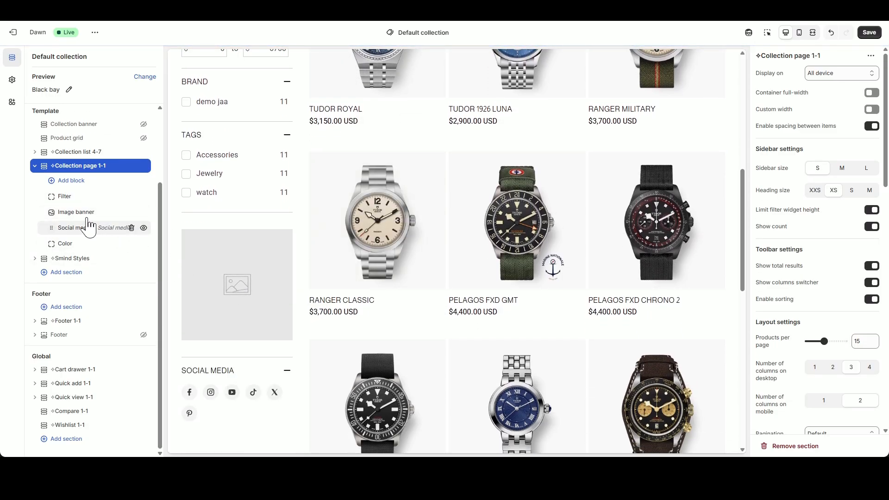
{"action": "left_click", "coordinate": [155, 210]}
{"action": "left_click", "coordinate": [835, 80]}
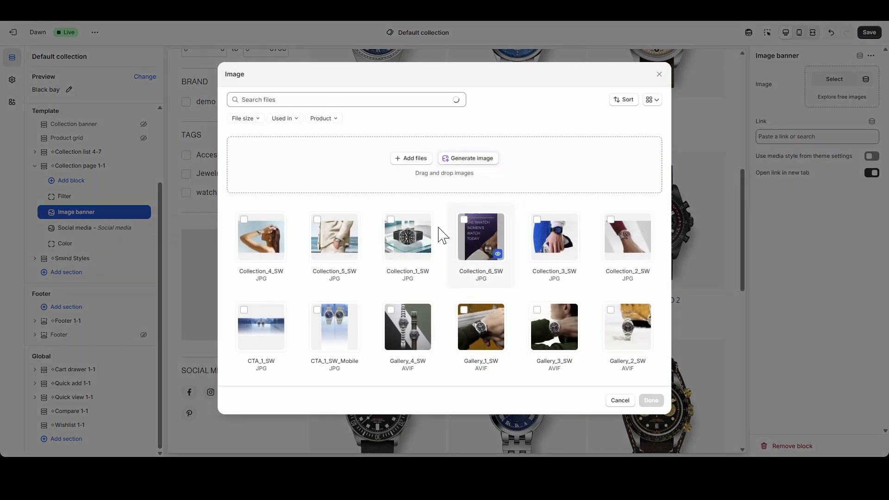
{"action": "left_click", "coordinate": [626, 329]}
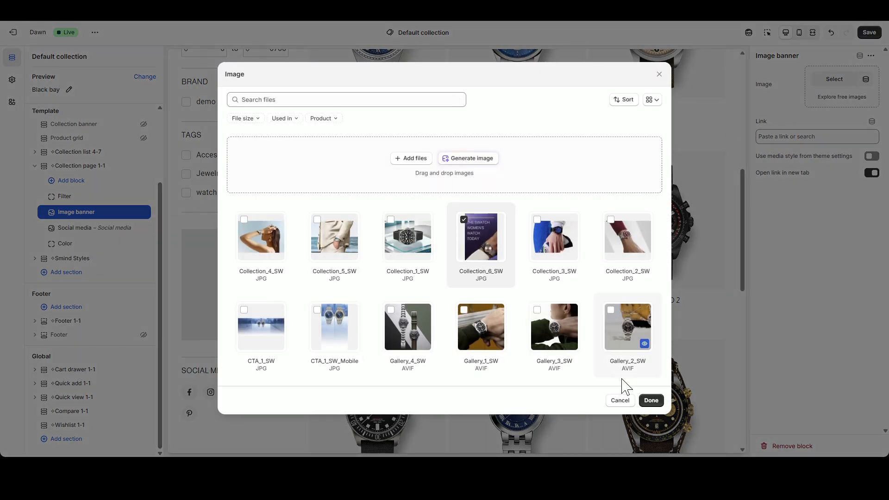
{"action": "left_click", "coordinate": [650, 401]}
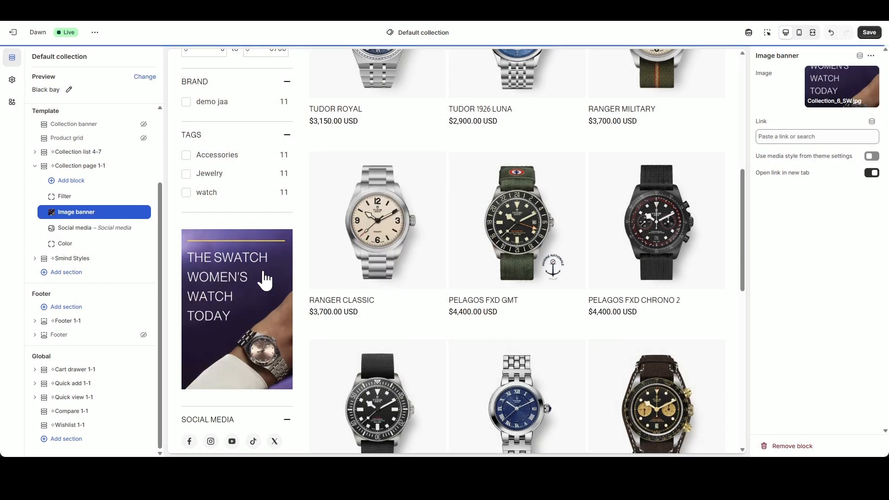
{"action": "scroll", "coordinate": [274, 295], "scroll_direction": "up", "scroll_amount": 4}
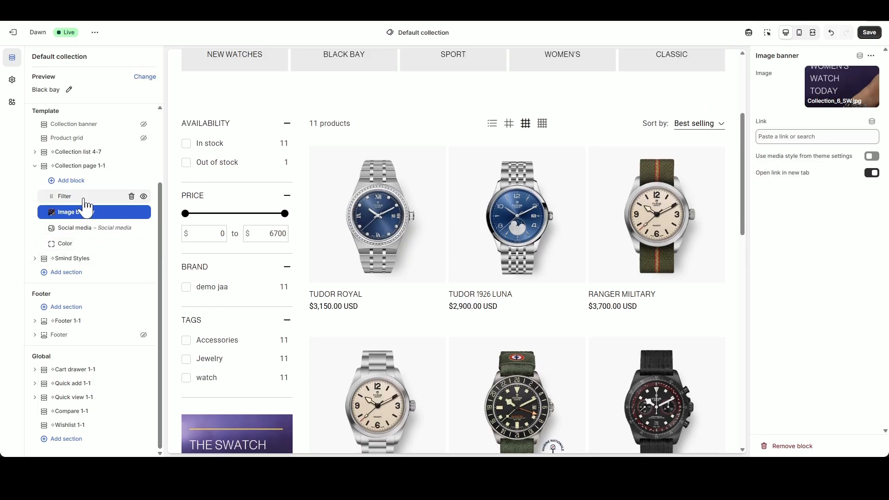
- Set the sidebar size to M and the sidebar heading size to S for Collection page 1-1
{"action": "left_click", "coordinate": [79, 167]}
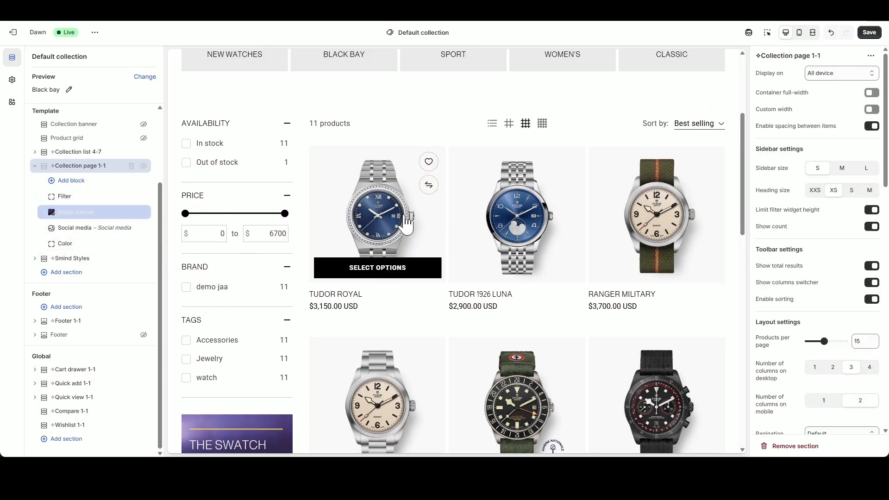
{"action": "left_click", "coordinate": [841, 169]}
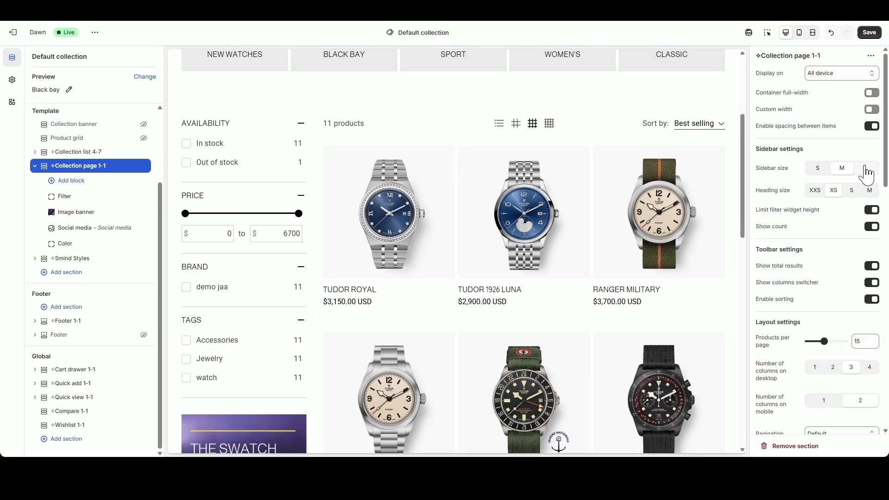
{"action": "left_click", "coordinate": [853, 191]}
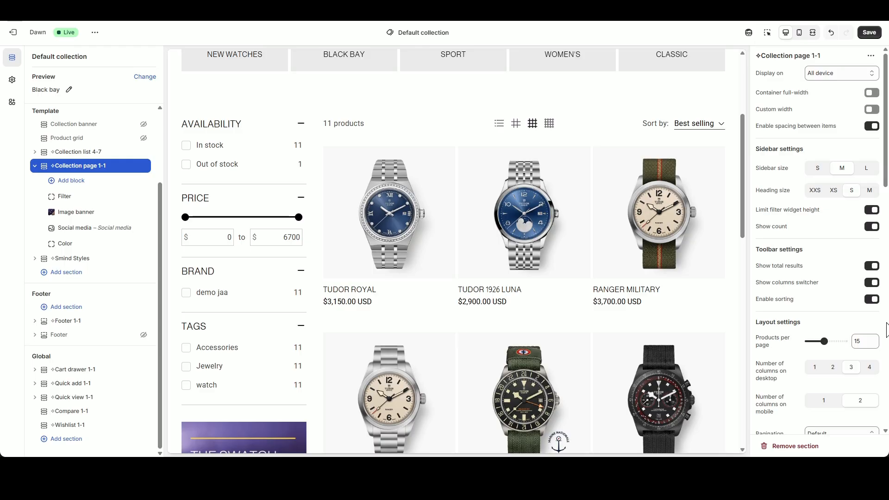
- Try a single mobile column for Collection page 1-1 and restore the two-column mobile layout
{"action": "scroll", "coordinate": [860, 327], "scroll_direction": "down", "scroll_amount": 2}
{"action": "scroll", "coordinate": [846, 323], "scroll_direction": "up", "scroll_amount": 1}
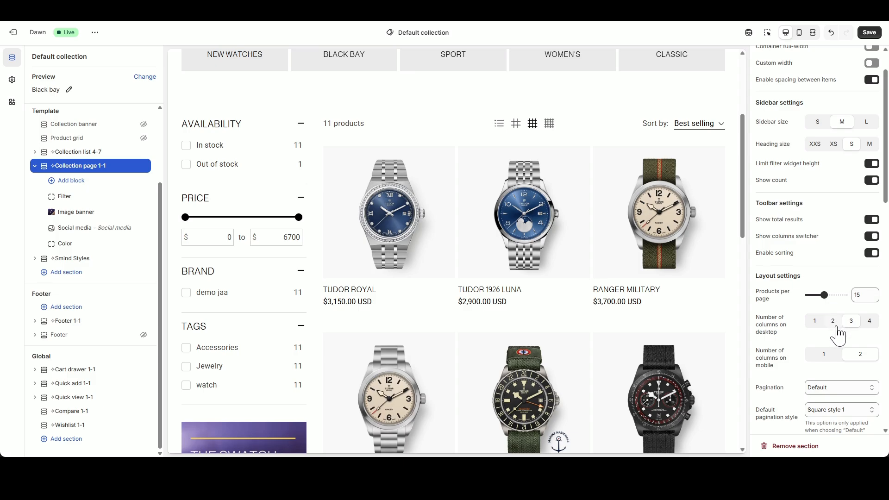
{"action": "scroll", "coordinate": [838, 331], "scroll_direction": "down", "scroll_amount": 1}
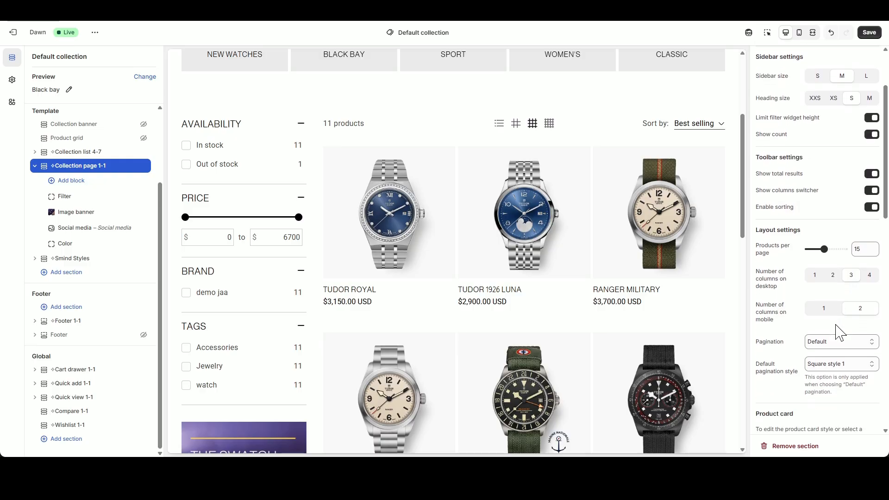
{"action": "left_click", "coordinate": [834, 312]}
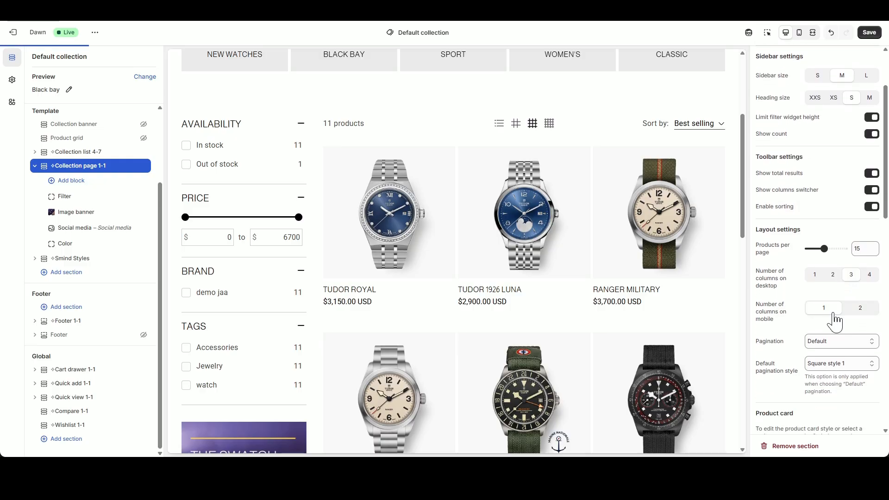
{"action": "left_click", "coordinate": [861, 309]}
- Review the remaining pagination, product card, color and spacing settings of Collection page 1-1 and save the default collection template
{"action": "scroll", "coordinate": [805, 340], "scroll_direction": "down", "scroll_amount": 5}
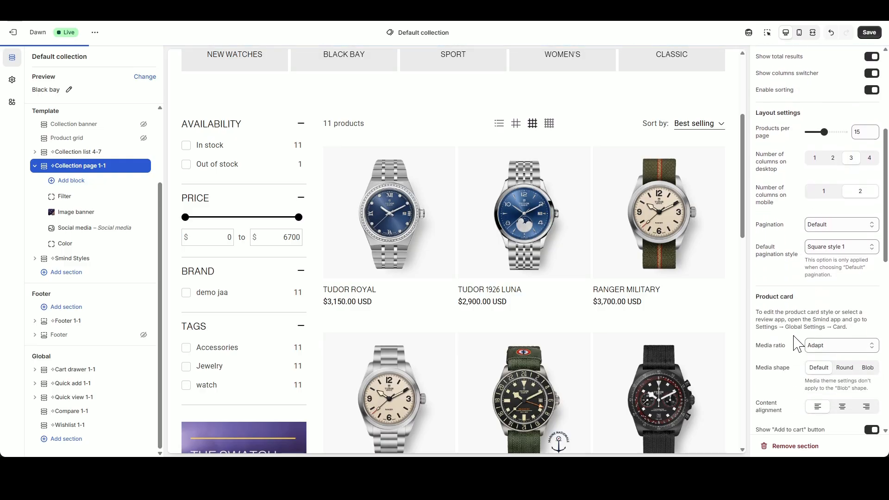
{"action": "left_click", "coordinate": [828, 234]}
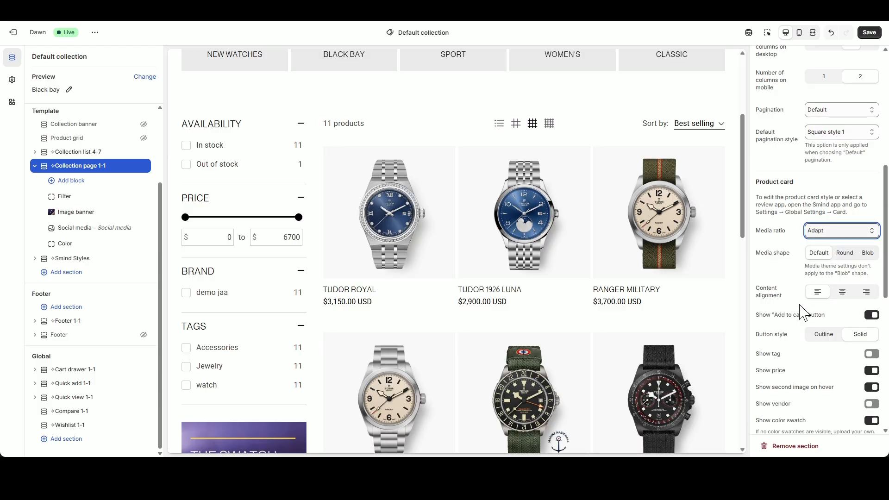
{"action": "scroll", "coordinate": [800, 309], "scroll_direction": "down", "scroll_amount": 3}
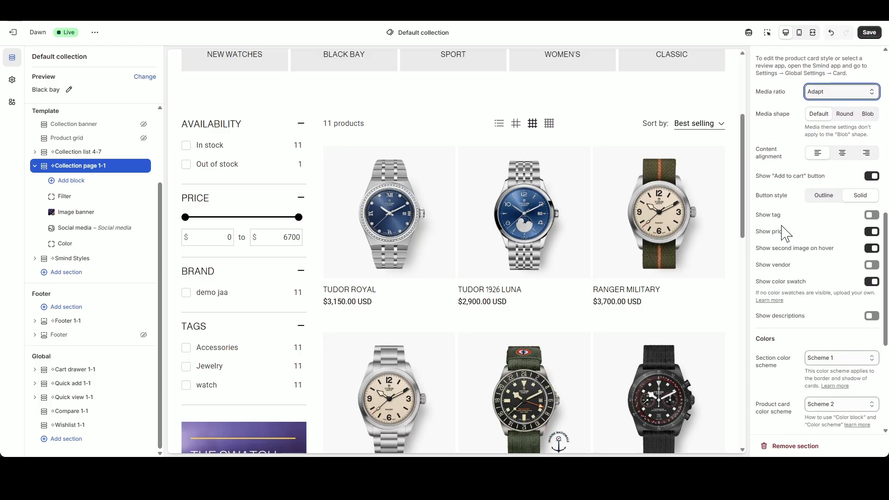
{"action": "scroll", "coordinate": [786, 324], "scroll_direction": "down", "scroll_amount": 3}
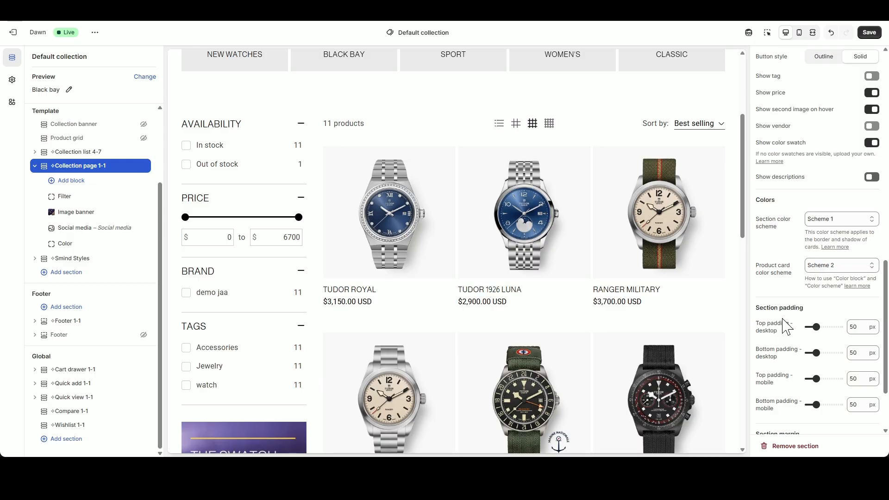
{"action": "scroll", "coordinate": [786, 327], "scroll_direction": "down", "scroll_amount": 2}
{"action": "scroll", "coordinate": [637, 328], "scroll_direction": "down", "scroll_amount": 9}
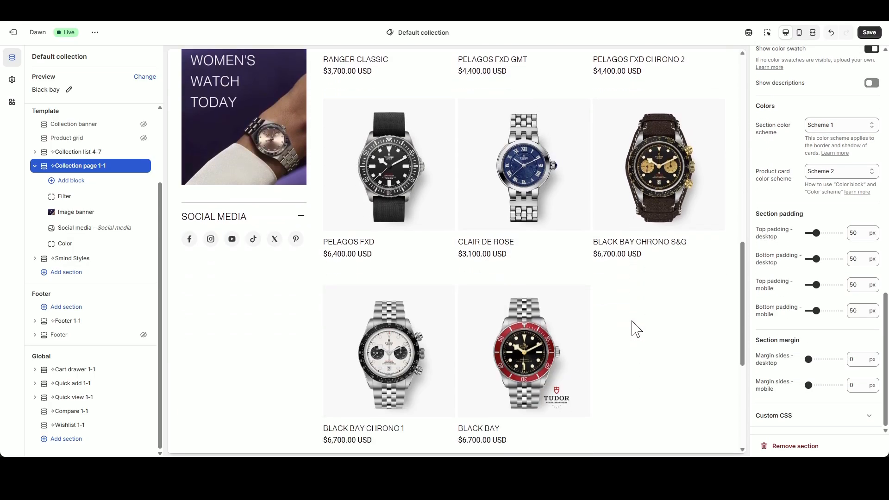
{"action": "scroll", "coordinate": [637, 328], "scroll_direction": "down", "scroll_amount": 3}
{"action": "left_click", "coordinate": [869, 32]}
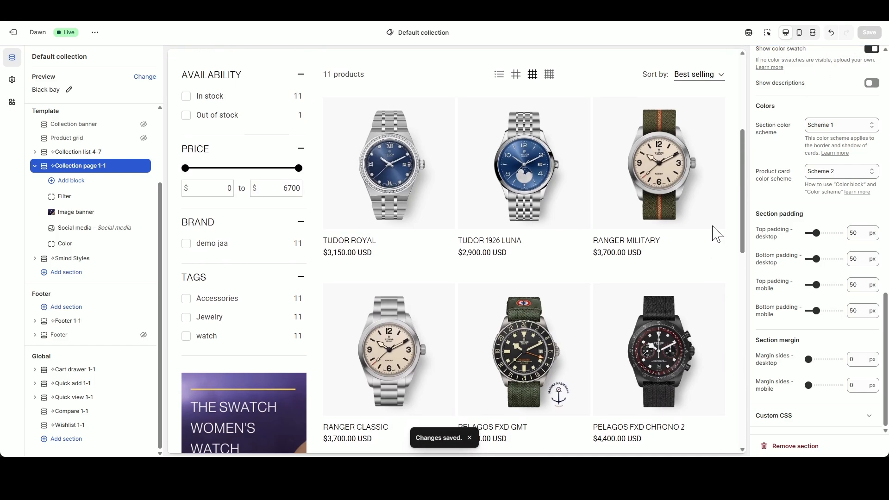
- Look over the default collection page down to its footer and preview it in fullscreen before returning to the desktop view
{"action": "scroll", "coordinate": [540, 191], "scroll_direction": "down", "scroll_amount": 15}
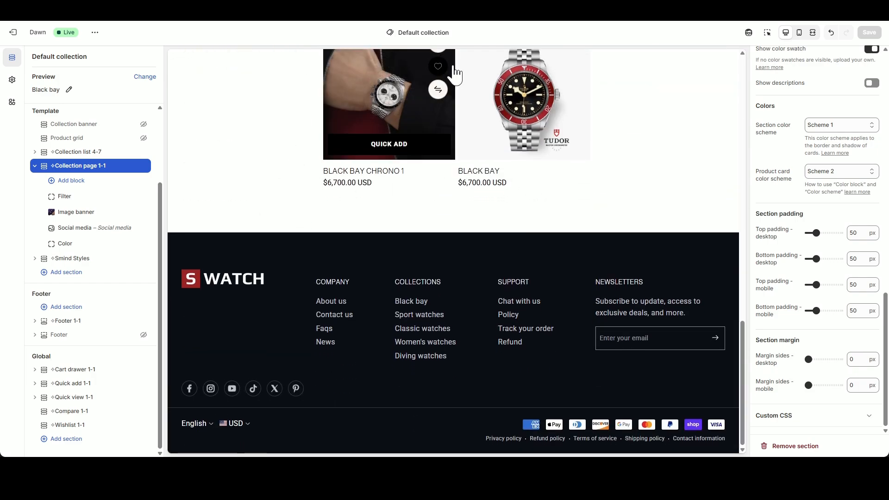
{"action": "left_click", "coordinate": [812, 32]}
{"action": "scroll", "coordinate": [705, 226], "scroll_direction": "up", "scroll_amount": 15}
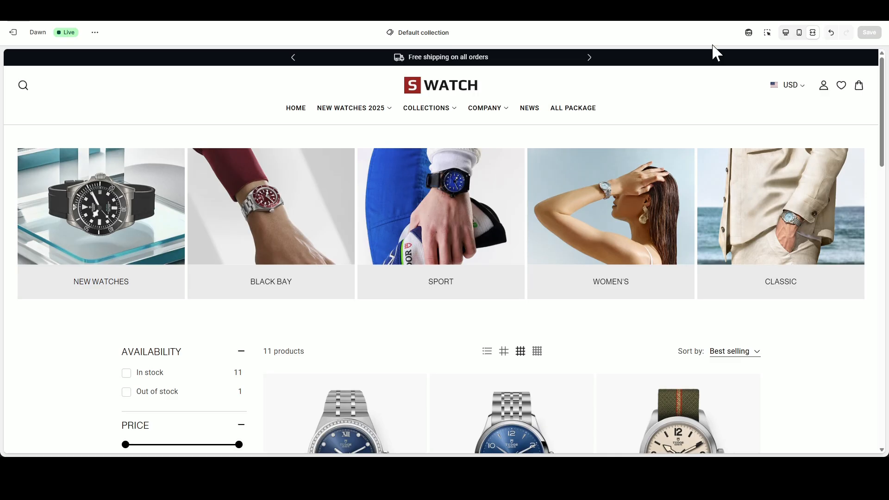
{"action": "left_click", "coordinate": [785, 33]}
- Open the Home page template, preview it in fullscreen and return to the desktop view
{"action": "left_click", "coordinate": [454, 39]}
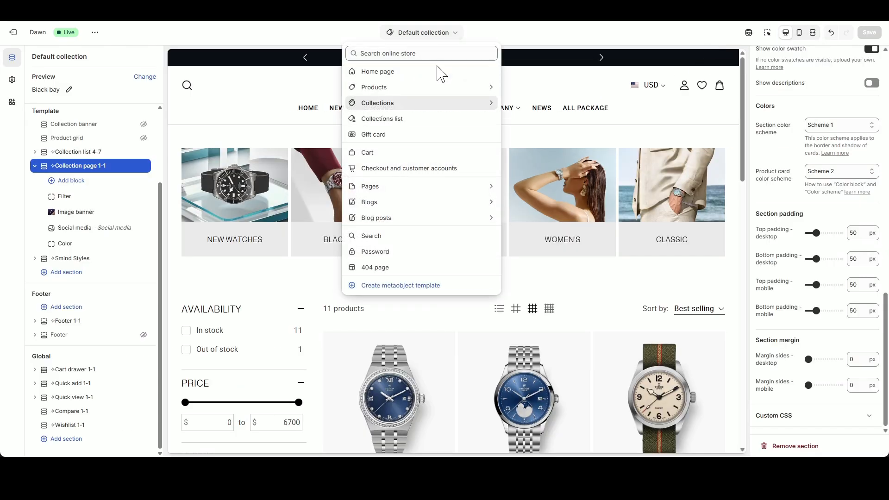
{"action": "left_click", "coordinate": [436, 75]}
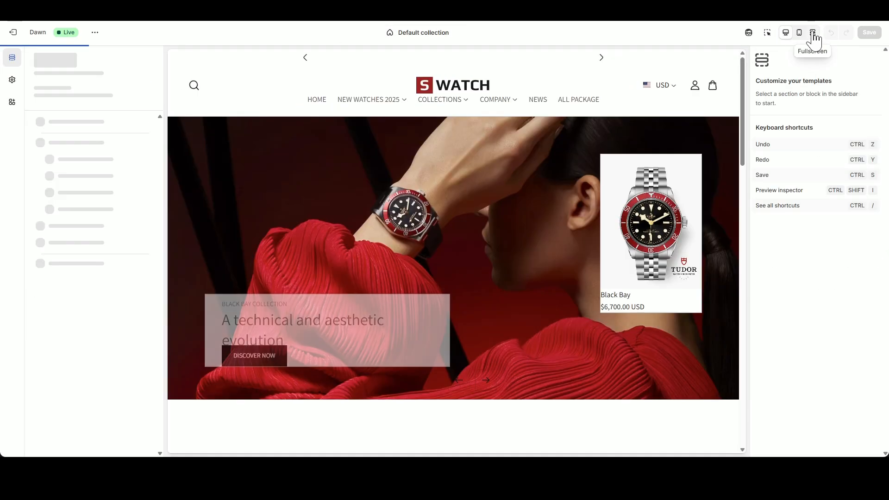
{"action": "left_click", "coordinate": [812, 34]}
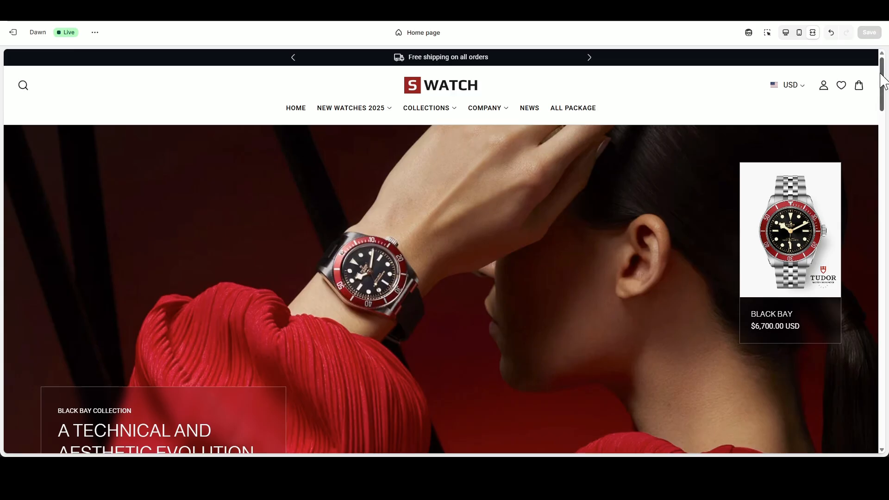
{"action": "mouse_move", "coordinate": [881, 80]}
{"action": "left_mouse_down"}
{"action": "mouse_move", "coordinate": [882, 368]}
{"action": "mouse_move", "coordinate": [873, 422]}
{"action": "mouse_move", "coordinate": [883, 366]}
{"action": "mouse_move", "coordinate": [882, 66]}
{"action": "left_mouse_up"}
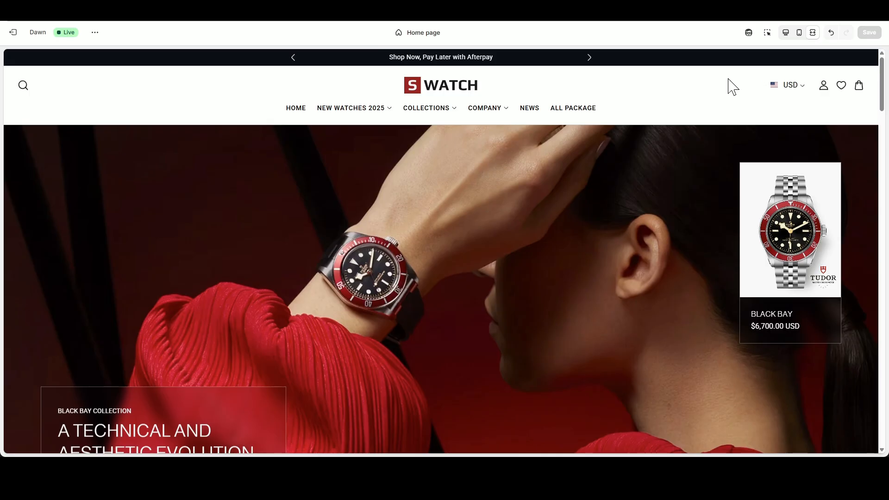
{"action": "left_click", "coordinate": [786, 33]}
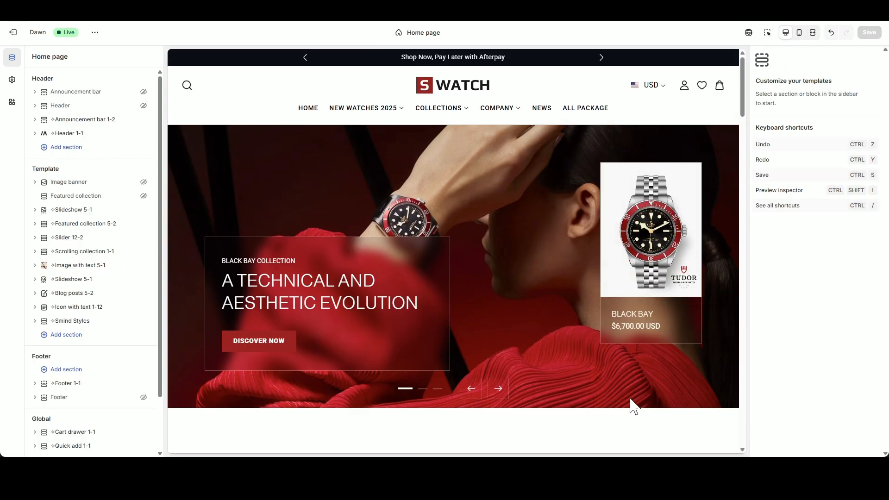